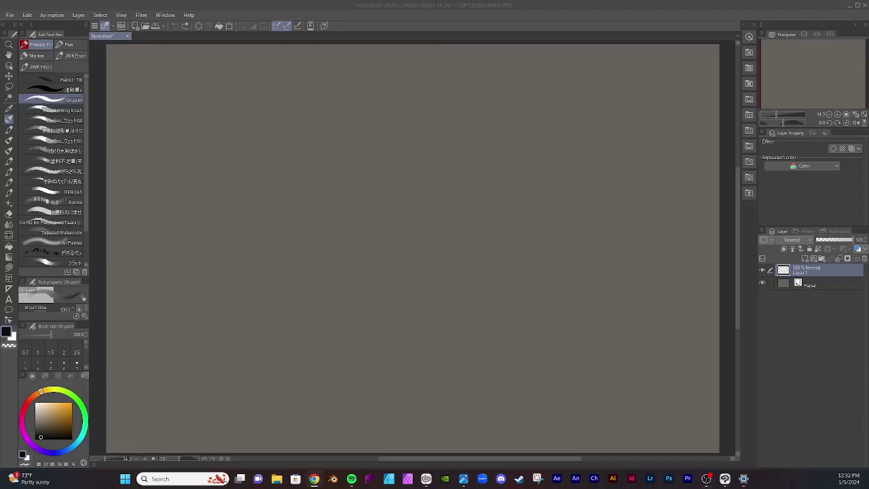
Step: Enlarge the Oil paint brush to 500 and paint a series of thick black test strokes around the canvas centre
click(373, 273)
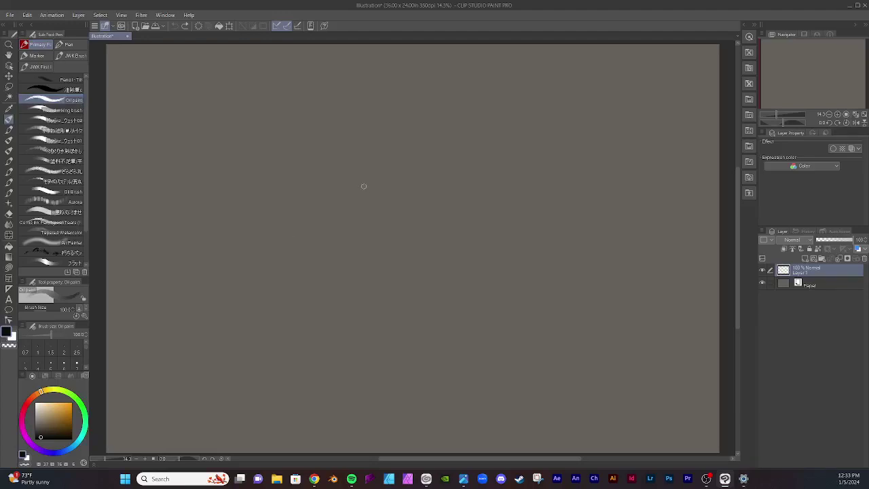
key(])
key(])
key(])
key(])
key(])
key(])
key(])
key(])
mouse_move(414, 150)
mouse_down()
mouse_move(359, 217)
mouse_move(398, 205)
mouse_move(385, 248)
mouse_move(497, 165)
mouse_up()
mouse_move(411, 283)
mouse_down()
mouse_move(437, 253)
mouse_move(514, 203)
mouse_up()
mouse_move(486, 239)
mouse_down()
mouse_move(481, 305)
mouse_move(506, 323)
mouse_up()
drag(535, 230, 536, 333)
mouse_move(556, 297)
mouse_down()
mouse_move(582, 281)
mouse_move(591, 339)
mouse_move(573, 316)
mouse_up()
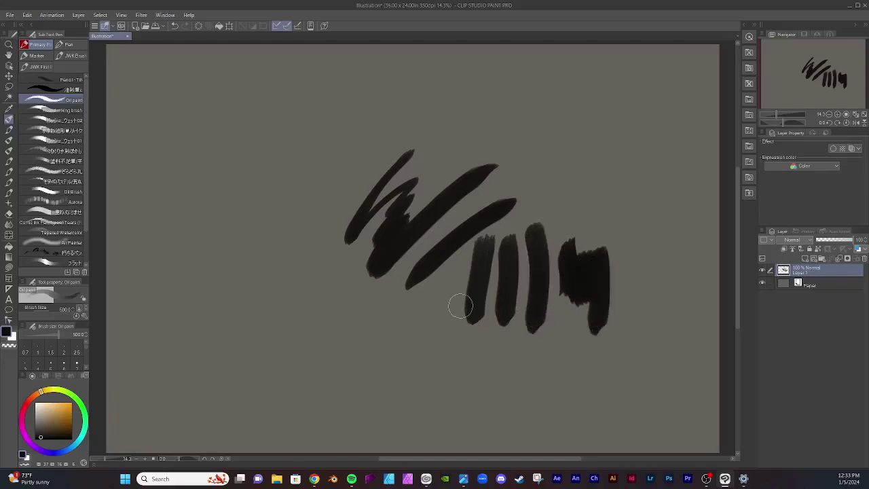
Step: Test colour blending by painting muted reddish-pink over a black diagonal stroke, plus one separate stroke on the bare canvas
click(32, 399)
click(49, 415)
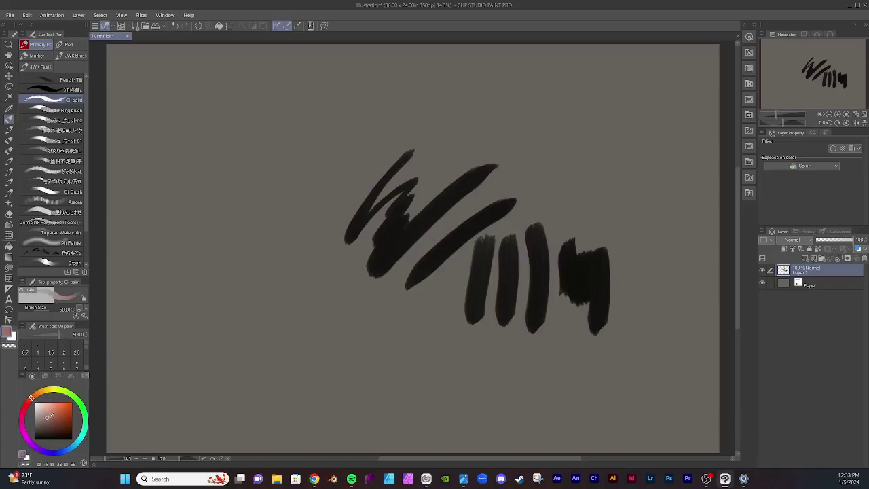
mouse_move(388, 261)
mouse_down()
mouse_move(402, 240)
mouse_move(406, 255)
mouse_move(427, 217)
mouse_move(429, 224)
mouse_move(444, 199)
mouse_move(470, 198)
mouse_up()
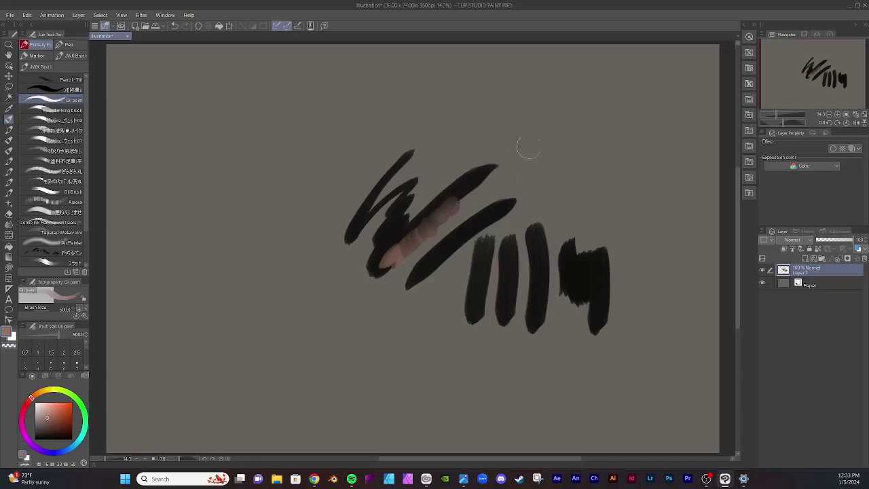
drag(543, 119, 551, 178)
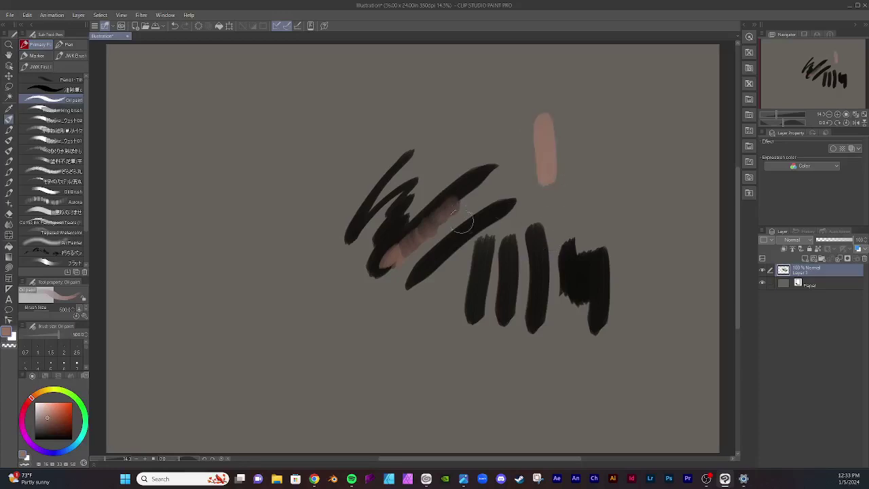
drag(460, 202, 495, 170)
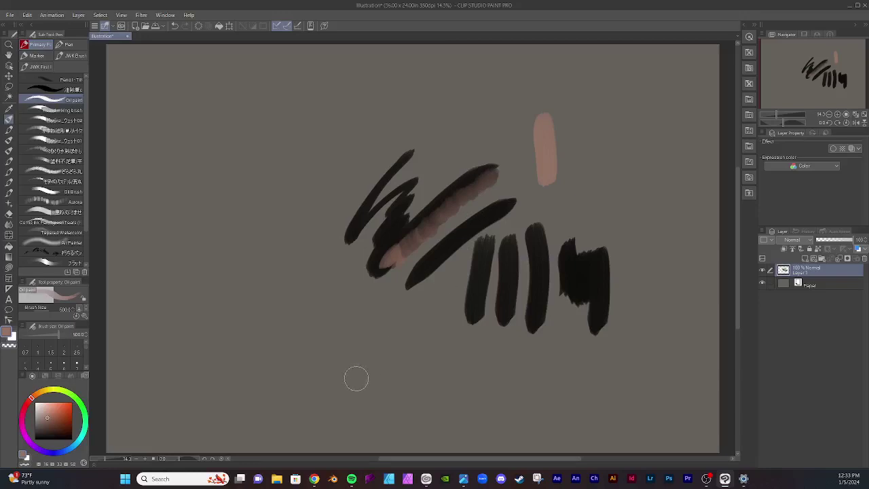
mouse_move(431, 235)
mouse_down()
mouse_move(436, 203)
mouse_move(455, 203)
mouse_move(473, 178)
mouse_move(499, 174)
mouse_up()
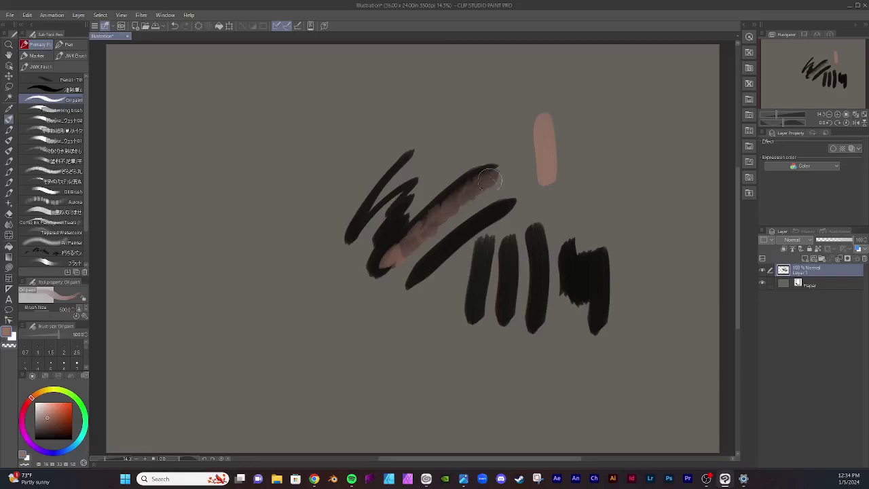
mouse_move(401, 242)
mouse_down()
mouse_move(464, 196)
mouse_move(434, 219)
mouse_move(446, 201)
mouse_move(462, 202)
mouse_move(490, 178)
mouse_up()
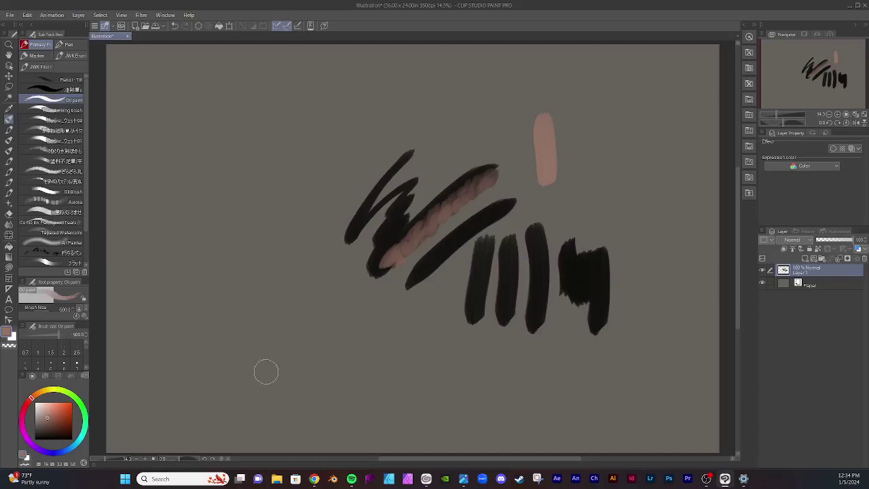
Step: Add a new raster layer and delete Layer 1 with the test strokes
click(805, 259)
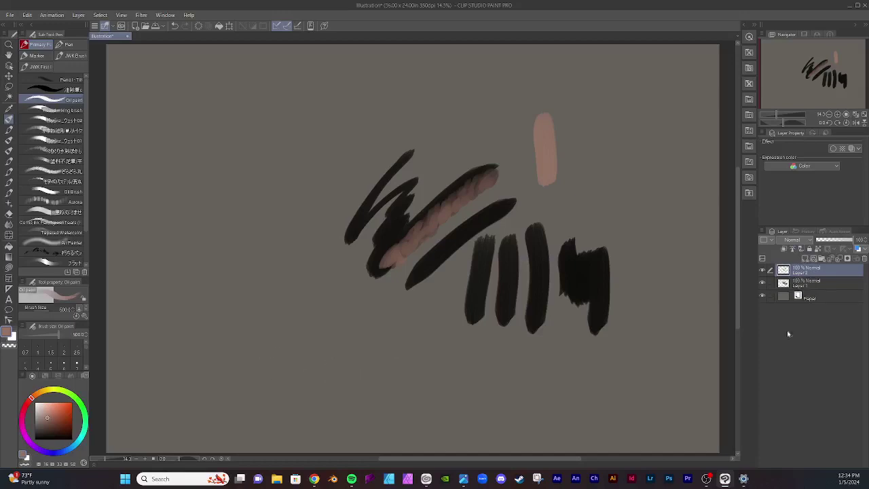
click(831, 285)
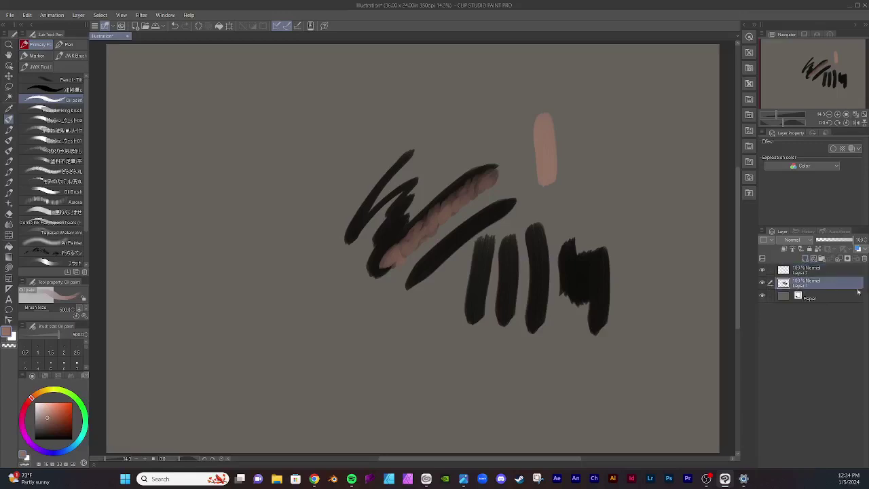
click(863, 260)
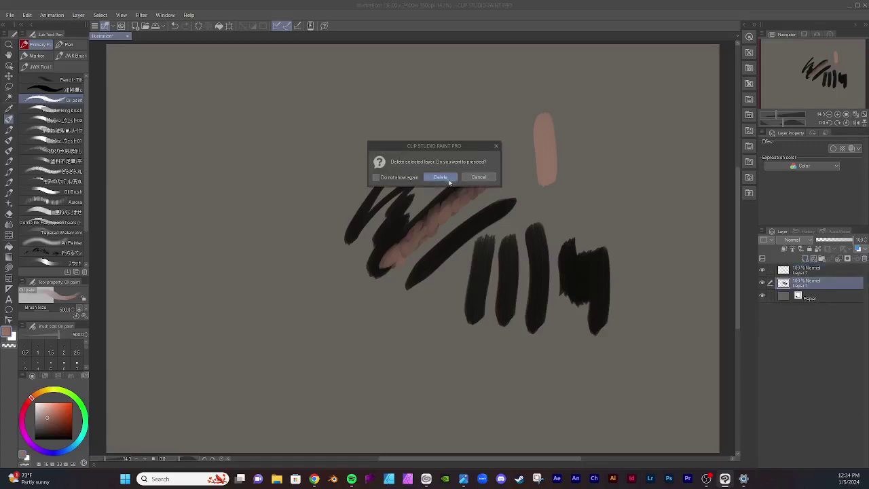
click(447, 178)
click(785, 273)
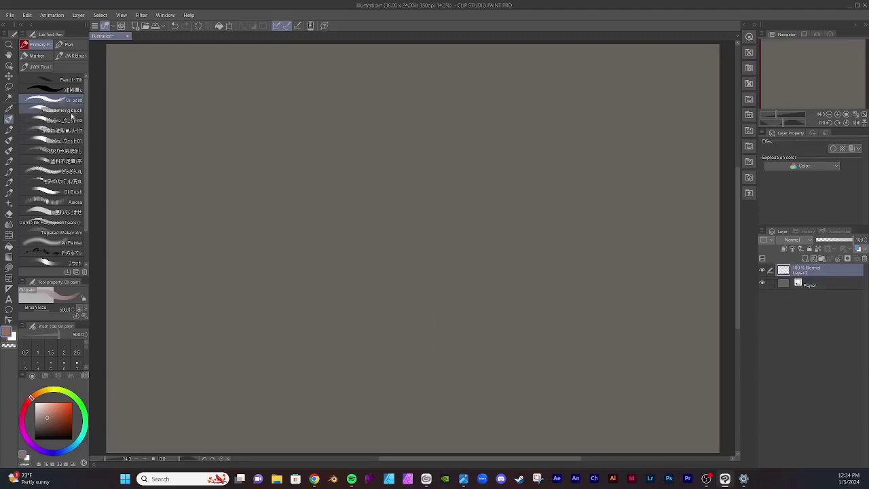
Step: Choose a near-black colour, reduce the brush to 200, and sketch the bird's long bill and rounded crown in the canvas's upper left
click(42, 435)
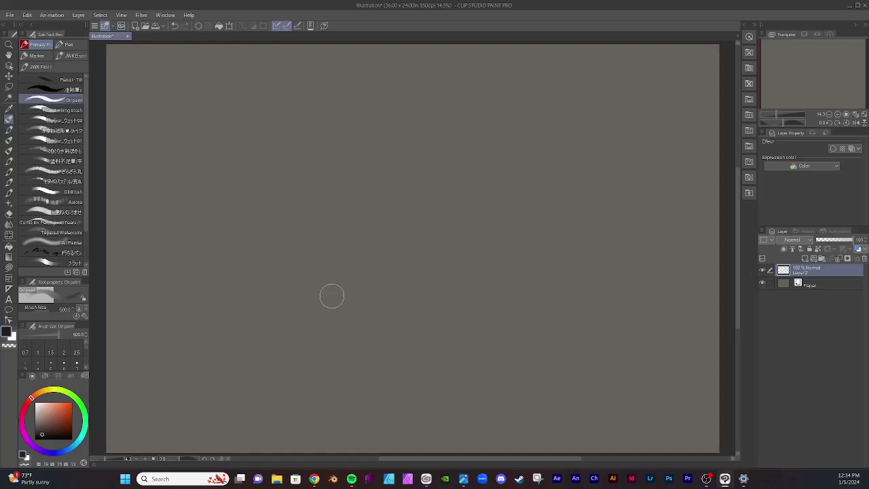
key([)
key([)
key([)
key(bracketleft)
mouse_move(197, 86)
mouse_down()
mouse_move(201, 75)
mouse_move(200, 99)
mouse_move(196, 86)
mouse_move(201, 99)
mouse_move(227, 109)
mouse_move(247, 105)
mouse_up()
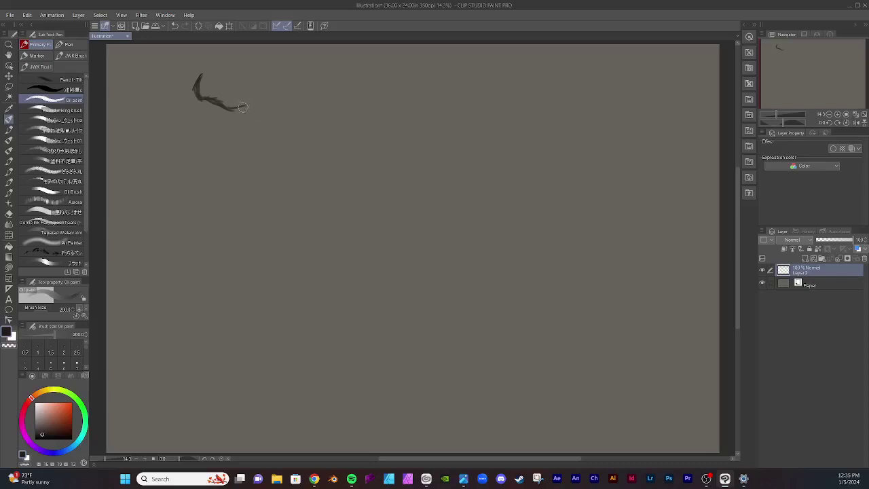
drag(243, 107, 354, 138)
drag(327, 128, 362, 145)
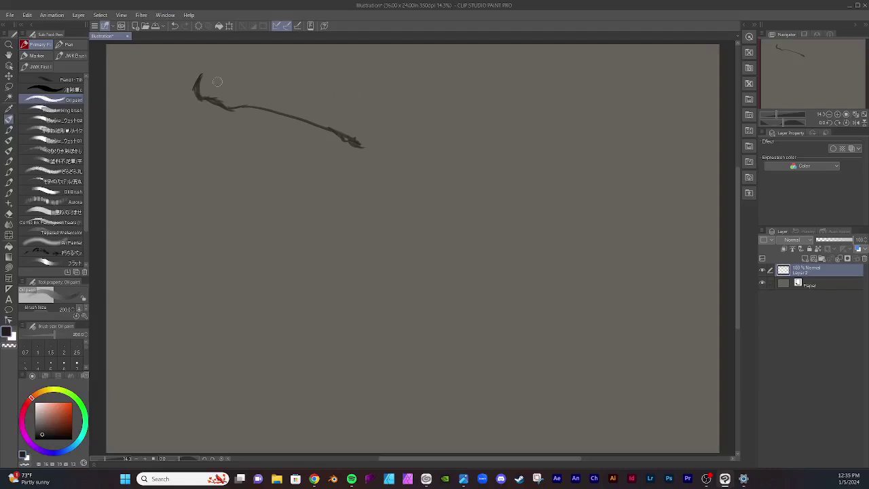
mouse_move(203, 71)
mouse_down()
mouse_move(310, 96)
mouse_move(338, 112)
mouse_move(346, 106)
mouse_move(337, 116)
mouse_move(321, 102)
mouse_move(353, 103)
mouse_move(384, 122)
mouse_move(346, 102)
mouse_move(401, 101)
mouse_move(416, 116)
mouse_move(406, 144)
mouse_up()
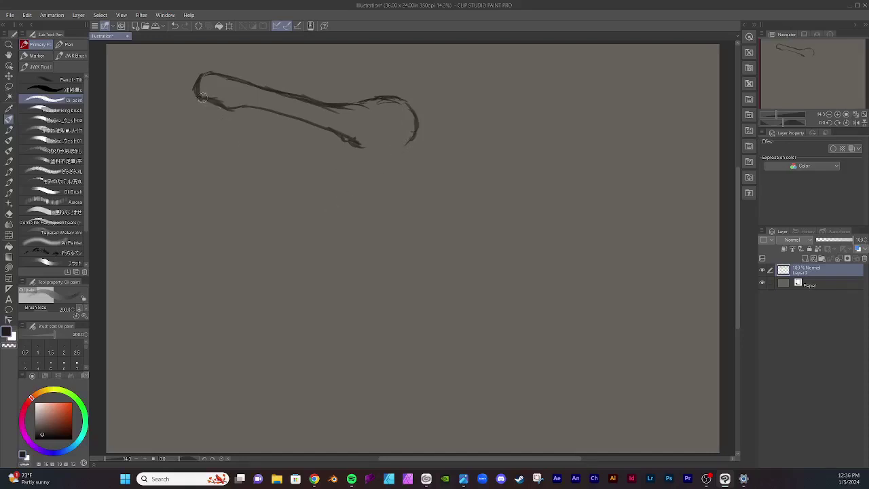
Step: Sketch the bird's throat and back of the head, reinforce the bill's lower edge, and add the mouth line and round eye
mouse_move(239, 102)
mouse_down()
mouse_move(324, 123)
mouse_move(342, 143)
mouse_move(259, 113)
mouse_move(272, 123)
mouse_move(299, 124)
mouse_move(257, 106)
mouse_move(347, 141)
mouse_move(332, 131)
mouse_move(338, 127)
mouse_move(379, 158)
mouse_up()
mouse_move(405, 126)
mouse_down()
mouse_move(408, 141)
mouse_move(420, 146)
mouse_move(412, 169)
mouse_up()
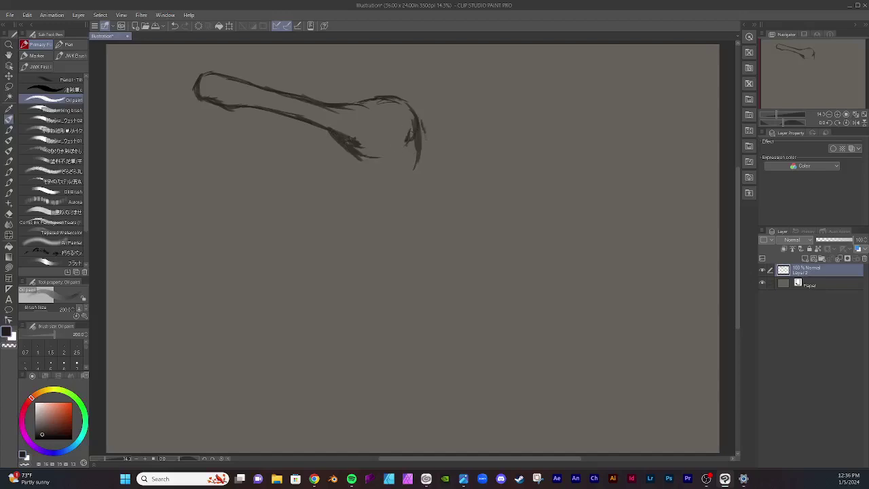
drag(423, 128, 418, 181)
drag(378, 157, 345, 189)
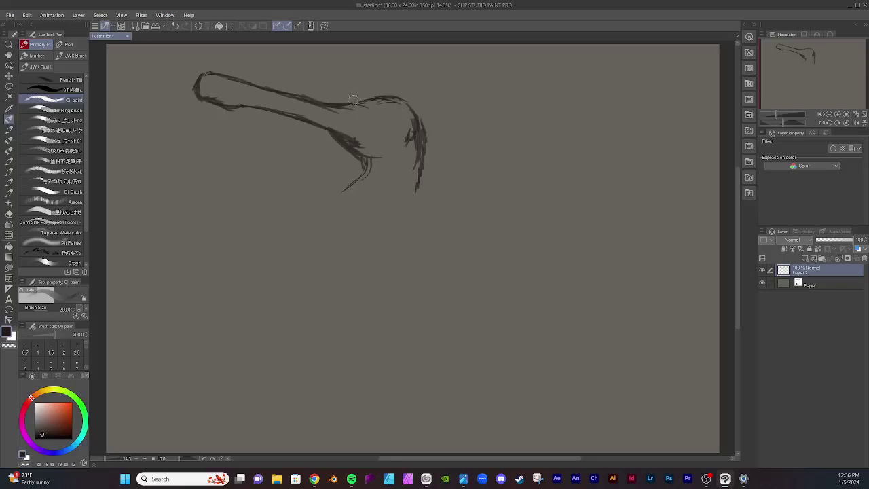
drag(352, 108, 361, 113)
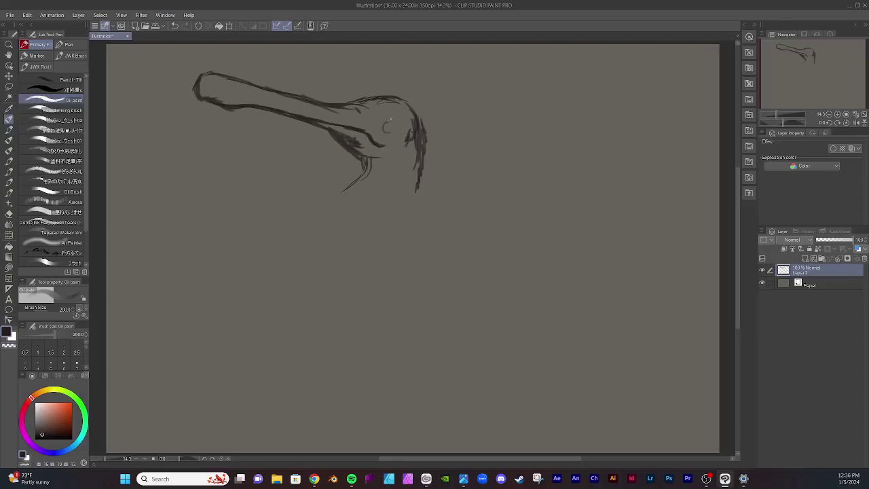
mouse_move(392, 123)
mouse_down()
mouse_move(388, 132)
mouse_move(394, 122)
mouse_move(414, 142)
mouse_move(410, 133)
mouse_up()
mouse_move(380, 103)
mouse_down()
mouse_move(405, 105)
mouse_move(417, 122)
mouse_move(416, 159)
mouse_move(425, 118)
mouse_move(397, 96)
mouse_up()
Step: Sketch the front of the neck and the rounded breast, curving down from the throat to the belly
mouse_move(355, 184)
mouse_down()
mouse_move(316, 222)
mouse_move(343, 197)
mouse_move(331, 256)
mouse_move(341, 193)
mouse_move(309, 272)
mouse_up()
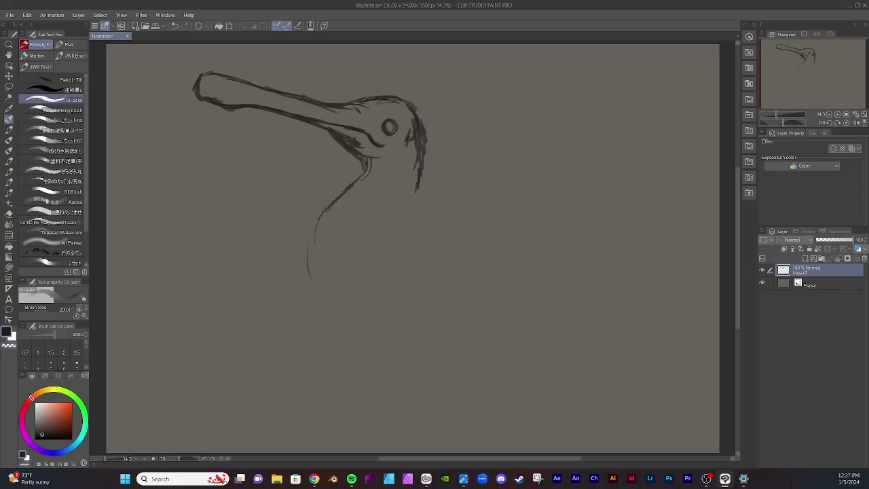
drag(318, 218, 310, 268)
drag(348, 190, 333, 286)
drag(325, 215, 316, 281)
drag(310, 233, 316, 297)
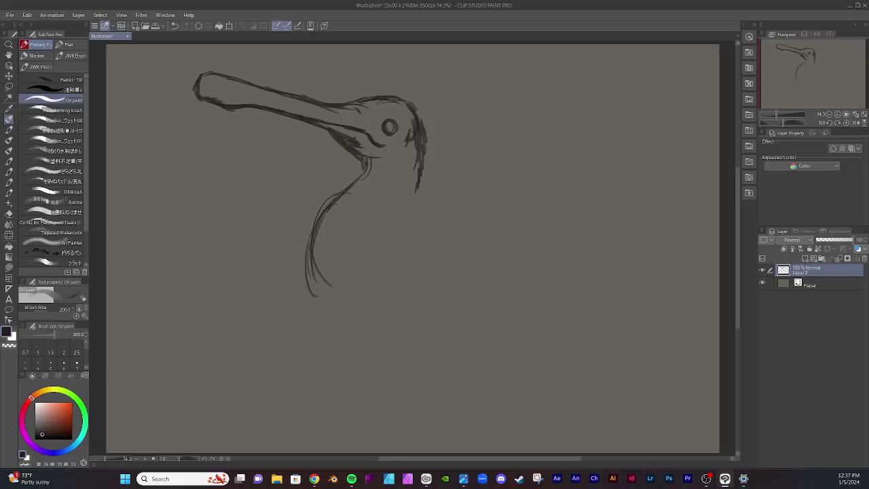
mouse_move(310, 258)
mouse_down()
mouse_move(343, 314)
mouse_move(361, 326)
mouse_up()
drag(327, 299, 364, 324)
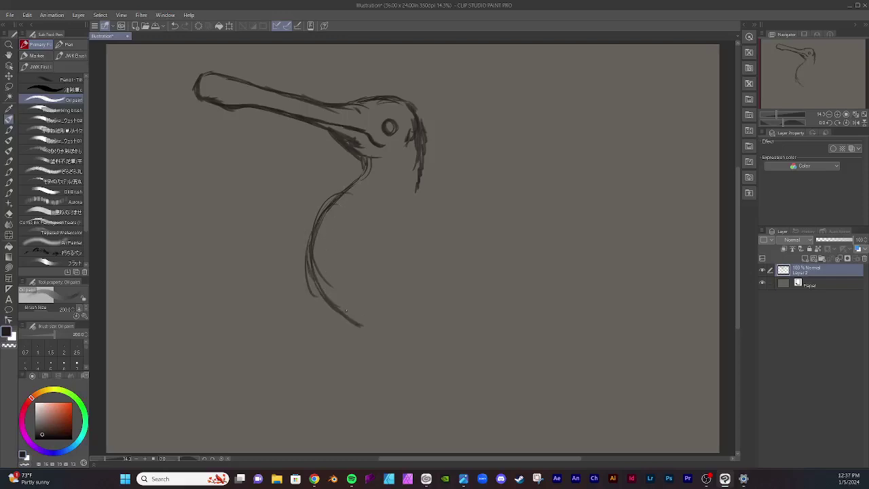
drag(328, 296, 392, 334)
Step: Draw the back of the neck, the inner neck fold and the line of the back towards the wing
mouse_move(419, 161)
mouse_down()
mouse_move(416, 190)
mouse_move(397, 200)
mouse_up()
drag(368, 234, 408, 203)
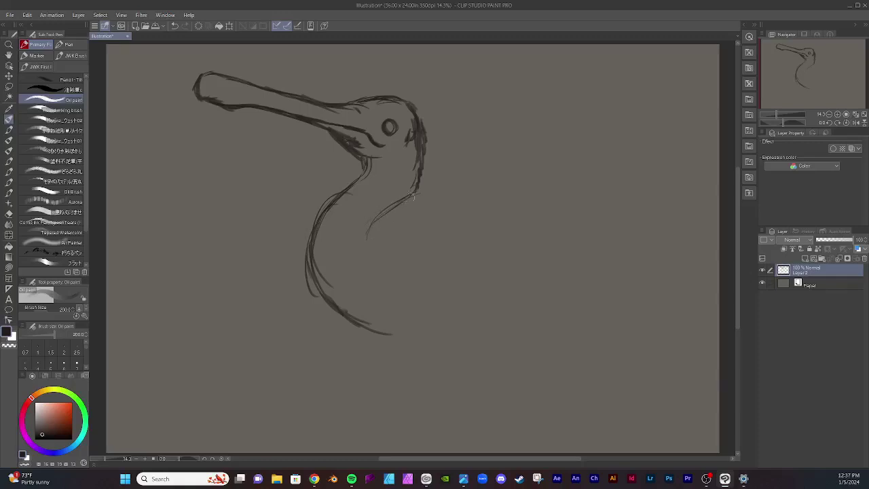
drag(390, 209, 355, 246)
mouse_move(421, 177)
mouse_down()
mouse_move(421, 187)
mouse_move(442, 195)
mouse_move(451, 186)
mouse_move(491, 214)
mouse_up()
mouse_move(459, 185)
mouse_down()
mouse_move(518, 216)
mouse_move(492, 219)
mouse_up()
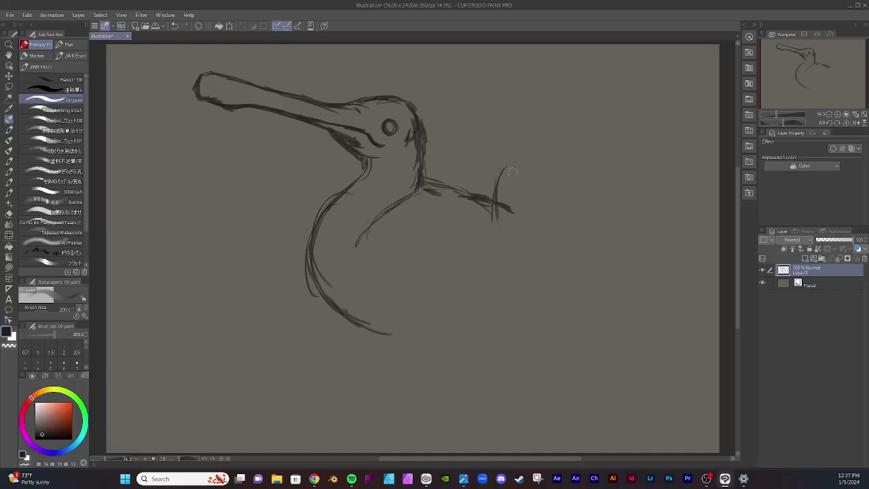
Step: Sketch the folded wing's rounded top and long outer edge, tapering down to the wing tip
mouse_move(498, 185)
mouse_down()
mouse_move(513, 169)
mouse_move(527, 171)
mouse_move(547, 196)
mouse_move(556, 247)
mouse_up()
drag(542, 196, 563, 302)
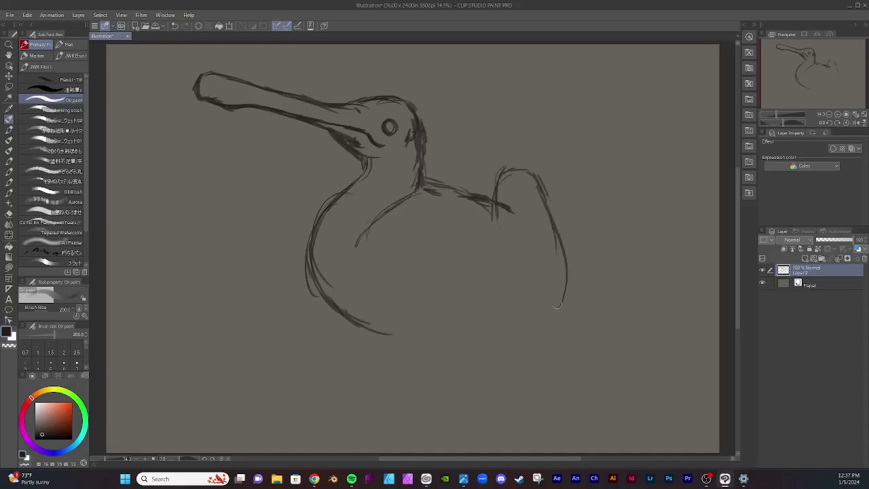
drag(552, 240, 557, 277)
drag(547, 197, 554, 257)
drag(556, 224, 564, 360)
drag(564, 280, 534, 388)
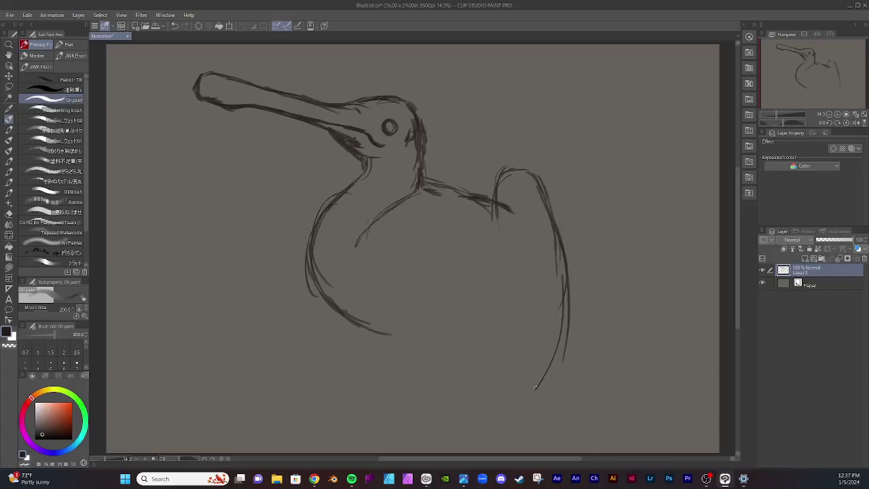
drag(561, 305, 538, 391)
drag(556, 347, 536, 394)
Step: Close the folded wing with its straight inner edge and the diagonal lower edge running to the tip
drag(498, 228, 494, 303)
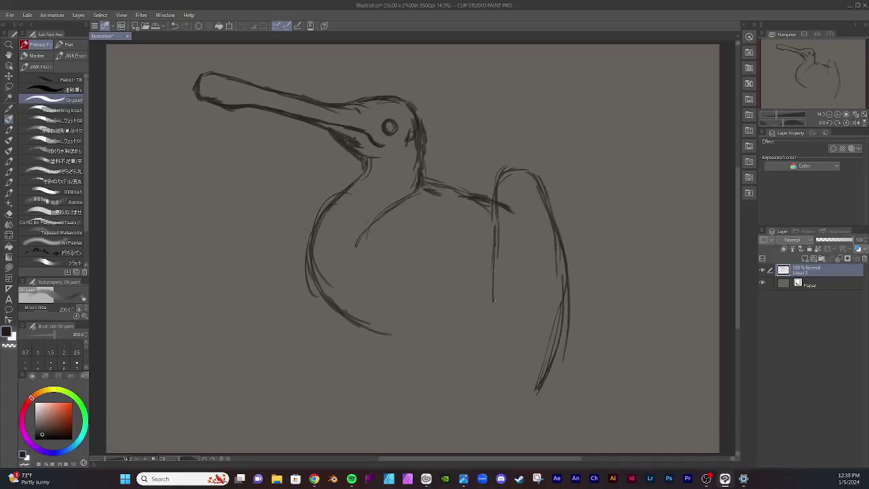
mouse_move(493, 271)
mouse_down()
mouse_move(492, 326)
mouse_move(506, 334)
mouse_up()
mouse_move(492, 301)
mouse_down()
mouse_move(518, 348)
mouse_move(528, 352)
mouse_up()
drag(507, 320, 546, 369)
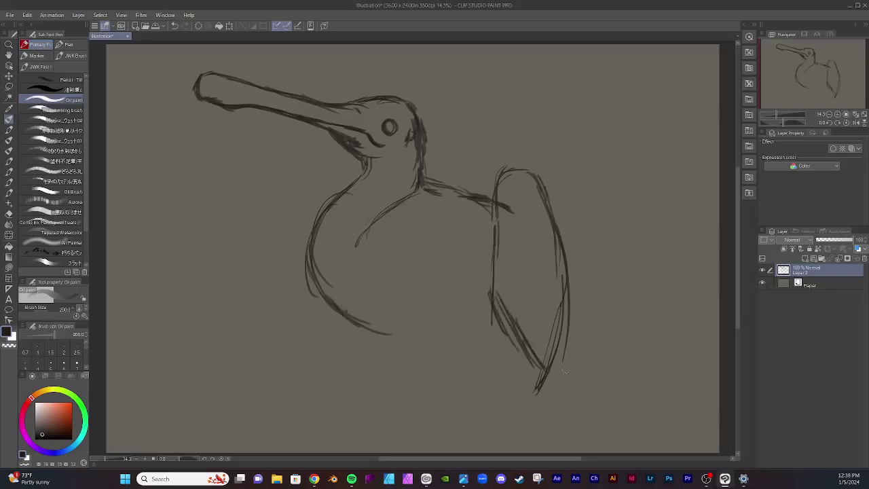
mouse_move(563, 292)
mouse_down()
mouse_move(558, 370)
mouse_move(546, 391)
mouse_move(550, 383)
mouse_up()
Step: Sketch the lower body from the breast down the belly and across the underside between the legs
scroll(440, 184, down, 2)
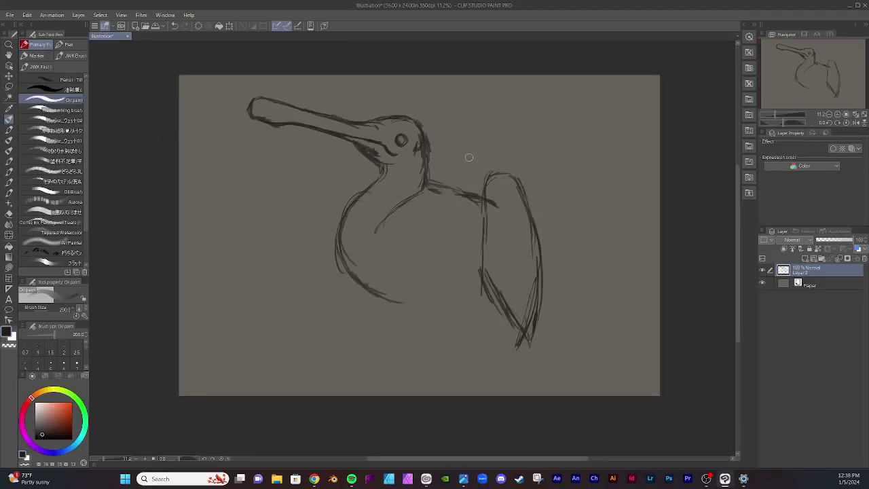
mouse_move(369, 289)
mouse_down()
mouse_move(388, 329)
mouse_move(387, 314)
mouse_move(393, 354)
mouse_up()
mouse_move(383, 323)
mouse_down()
mouse_move(403, 353)
mouse_move(400, 361)
mouse_move(390, 339)
mouse_move(399, 366)
mouse_move(419, 353)
mouse_move(445, 370)
mouse_move(463, 345)
mouse_move(454, 367)
mouse_move(473, 360)
mouse_up()
mouse_move(450, 375)
mouse_down()
mouse_move(473, 369)
mouse_move(479, 351)
mouse_up()
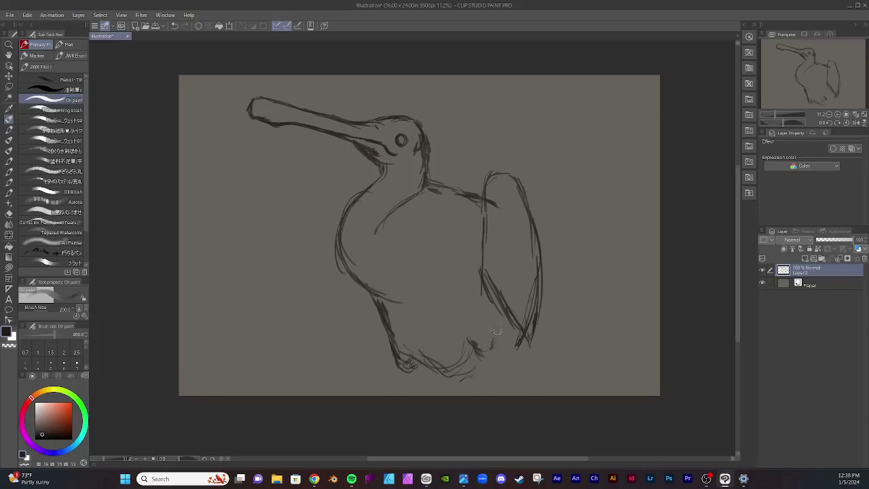
Step: Sketch the rear thigh and both legs, extending the legs down to the canvas's bottom edge
mouse_move(498, 326)
mouse_down()
mouse_move(493, 349)
mouse_move(500, 313)
mouse_move(490, 359)
mouse_move(500, 322)
mouse_move(490, 357)
mouse_move(473, 351)
mouse_move(484, 385)
mouse_up()
mouse_move(491, 373)
mouse_down()
mouse_move(491, 389)
mouse_move(483, 387)
mouse_up()
drag(403, 372, 406, 388)
mouse_move(413, 368)
mouse_down()
mouse_move(421, 394)
mouse_move(453, 380)
mouse_move(473, 392)
mouse_up()
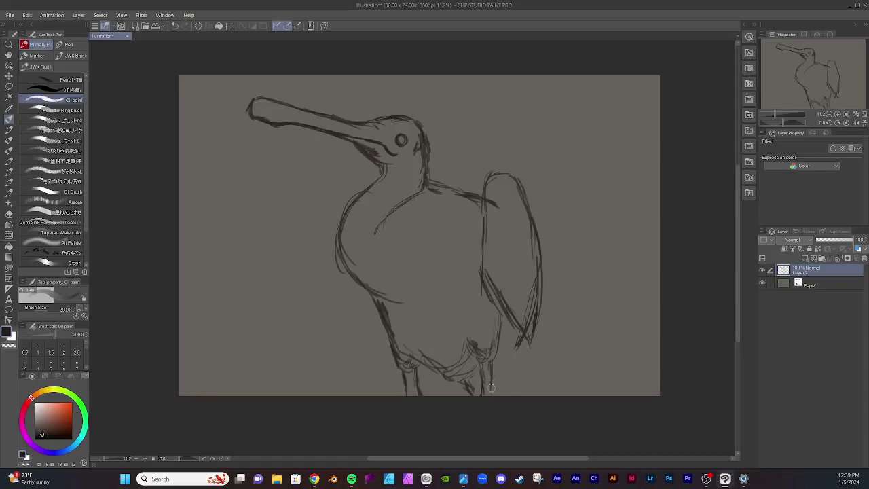
drag(491, 382, 493, 394)
Step: Draw the tail below the wing tip, running diagonally to the canvas's bottom edge, with short feather lines inside
mouse_move(511, 329)
mouse_down()
mouse_move(532, 339)
mouse_move(519, 335)
mouse_move(555, 394)
mouse_up()
drag(529, 356, 561, 395)
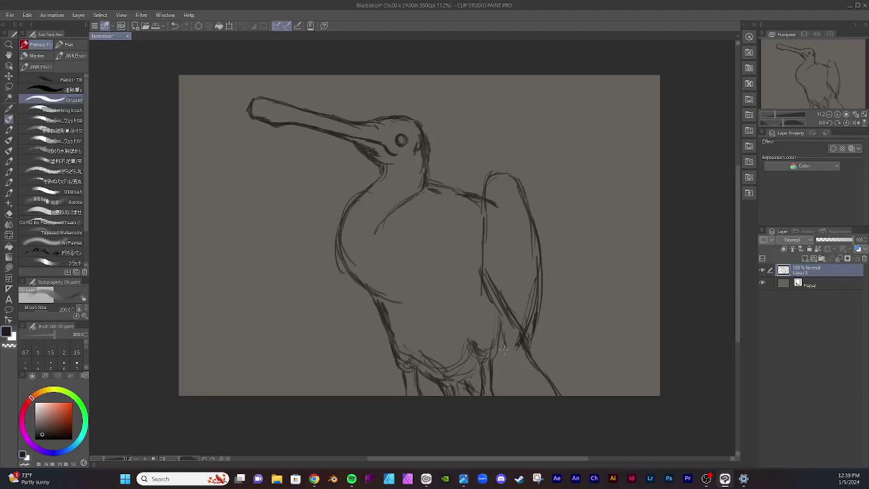
mouse_move(504, 340)
mouse_down()
mouse_move(513, 372)
mouse_move(497, 376)
mouse_move(534, 394)
mouse_up()
Step: Add short feather strokes along the lower breast and beside the wing, and reinforce the shoulder where the wing meets the back
mouse_move(383, 286)
mouse_down()
mouse_move(407, 305)
mouse_move(407, 292)
mouse_move(431, 298)
mouse_move(416, 290)
mouse_move(441, 301)
mouse_move(435, 272)
mouse_move(465, 295)
mouse_move(454, 281)
mouse_move(479, 291)
mouse_up()
mouse_move(473, 254)
mouse_down()
mouse_move(455, 238)
mouse_move(476, 265)
mouse_move(458, 226)
mouse_move(471, 224)
mouse_move(478, 238)
mouse_move(480, 219)
mouse_move(485, 250)
mouse_move(470, 237)
mouse_move(481, 259)
mouse_up()
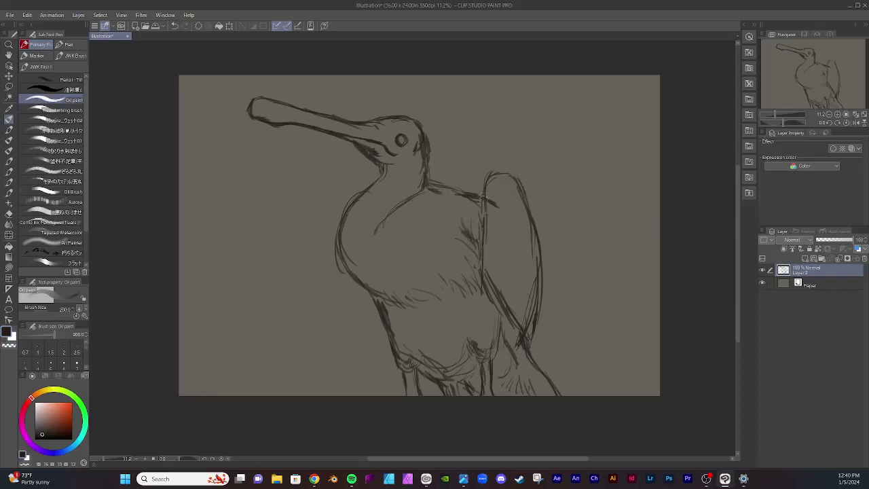
mouse_move(485, 183)
mouse_down()
mouse_move(509, 169)
mouse_move(531, 209)
mouse_move(501, 175)
mouse_move(481, 193)
mouse_up()
Step: Sketch the far wing's edge as a narrow curved shape along the front of the belly
mouse_move(344, 274)
mouse_down()
mouse_move(370, 336)
mouse_move(390, 347)
mouse_up()
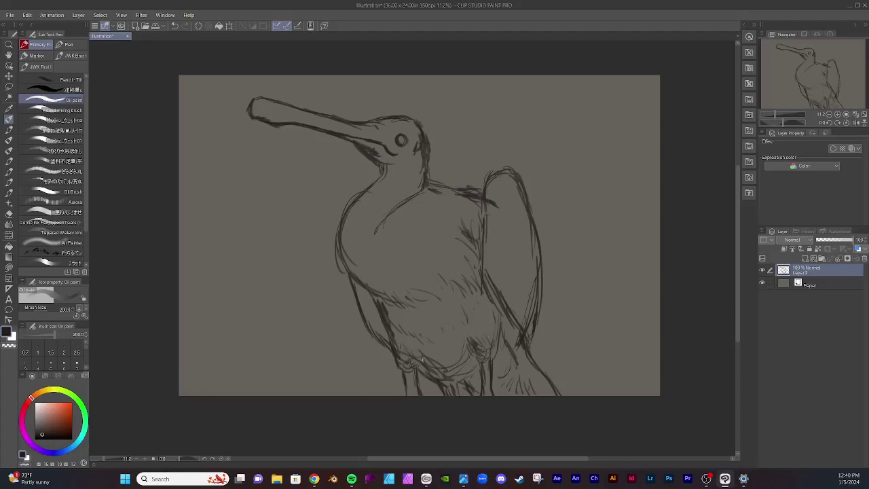
mouse_move(364, 287)
mouse_down()
mouse_move(372, 322)
mouse_move(387, 336)
mouse_up()
drag(370, 304, 379, 326)
Step: Draw long curved feather lines inside the near wing, down its middle and along its outer edge towards the tip
drag(507, 212, 506, 225)
drag(507, 243, 501, 272)
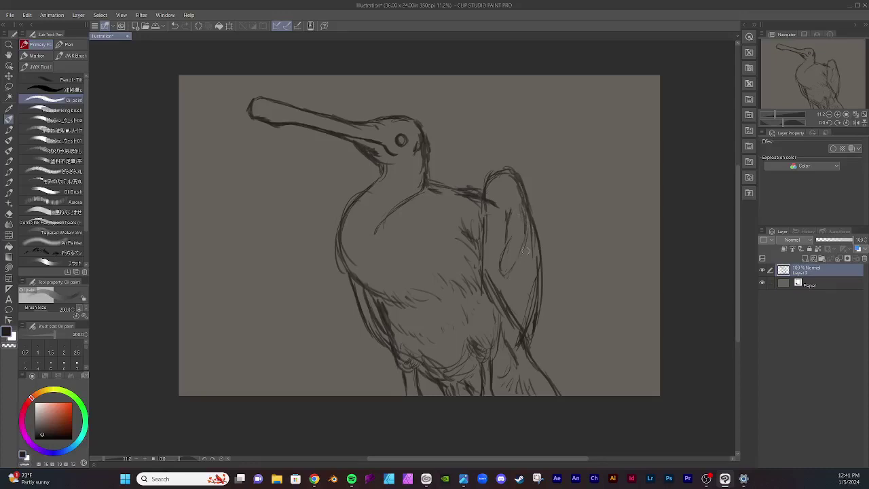
mouse_move(526, 253)
mouse_down()
mouse_move(533, 279)
mouse_move(533, 263)
mouse_move(518, 312)
mouse_up()
mouse_move(532, 271)
mouse_down()
mouse_move(506, 319)
mouse_move(531, 275)
mouse_move(519, 321)
mouse_up()
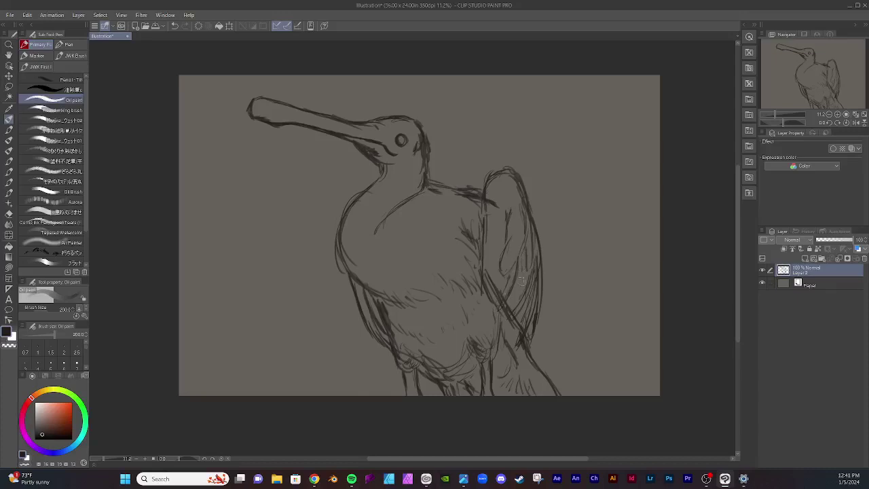
drag(530, 270, 523, 288)
Step: Add small feather strokes at the near wing's shoulder and long lines down its inner edge
drag(504, 225, 502, 252)
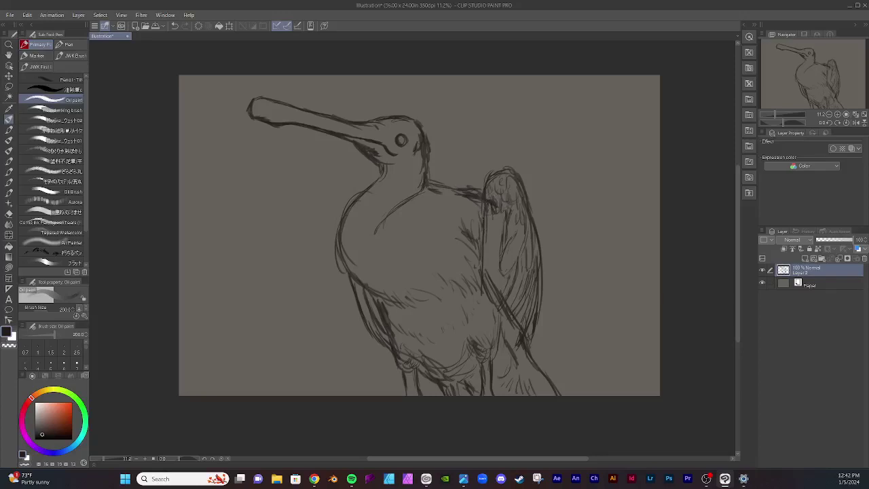
drag(491, 217, 498, 268)
drag(492, 235, 497, 262)
mouse_move(487, 217)
mouse_down()
mouse_move(479, 235)
mouse_move(484, 272)
mouse_up()
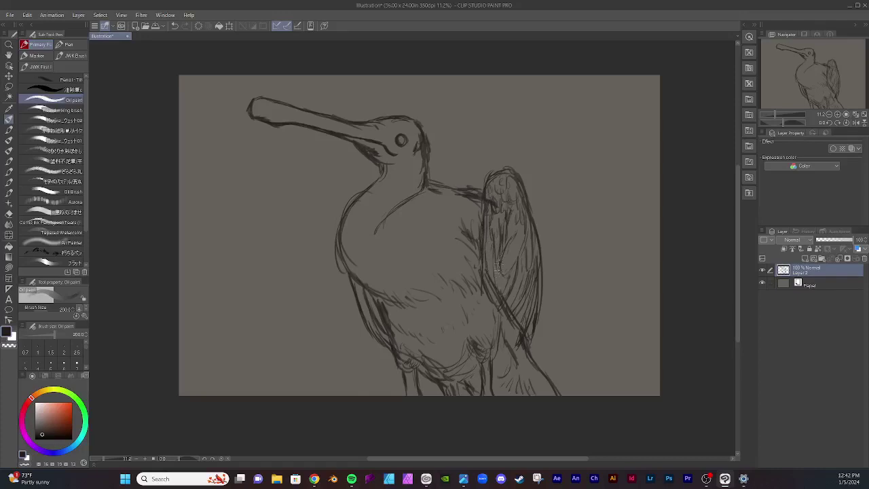
drag(500, 270, 499, 292)
Step: Reinforce the front neck outline and darken the head with short strokes on the crown, nape and around the eye
drag(380, 165, 342, 218)
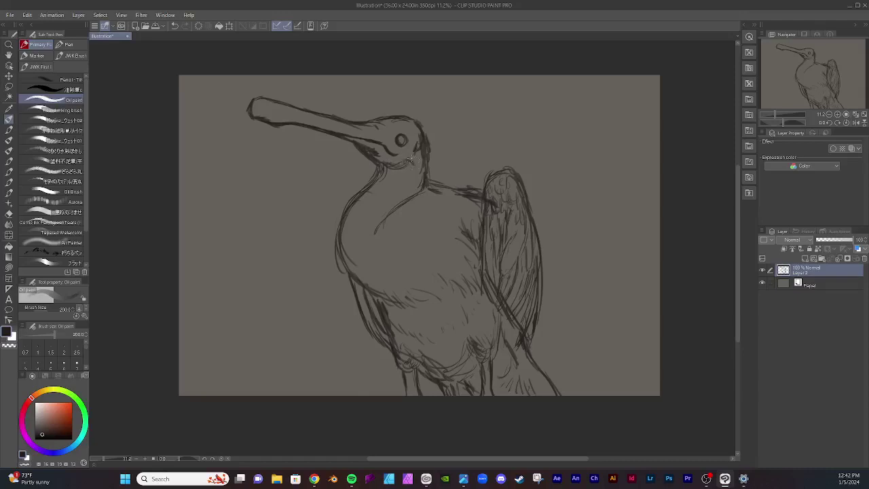
drag(408, 161, 412, 168)
drag(406, 114, 421, 133)
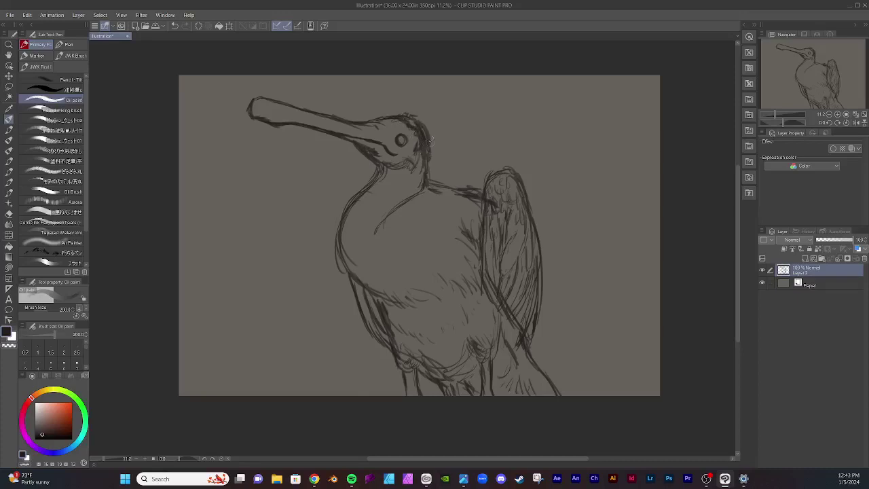
drag(421, 115, 413, 123)
drag(413, 134, 408, 130)
mouse_move(399, 129)
mouse_down()
mouse_move(410, 126)
mouse_move(389, 125)
mouse_move(399, 129)
mouse_up()
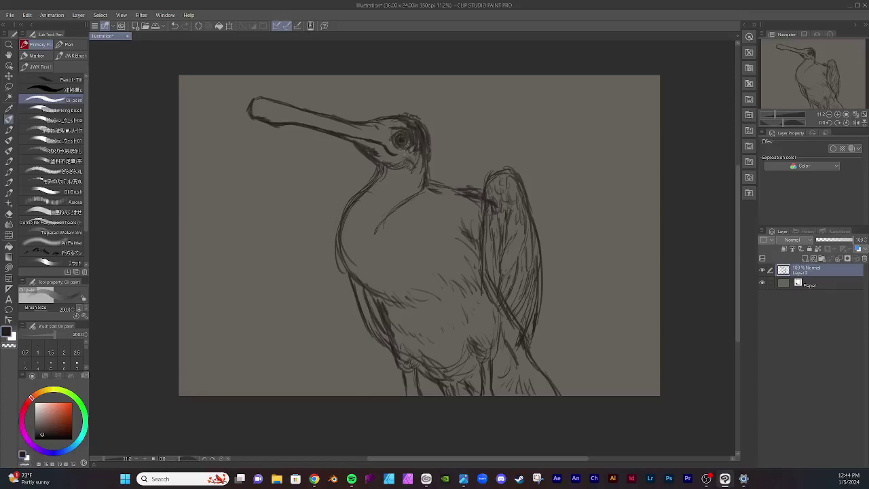
Step: Sketch short feather strokes on the cheek, in front of the eye and beneath the back of the head
drag(398, 156, 391, 153)
mouse_move(387, 150)
mouse_down()
mouse_move(422, 140)
mouse_move(400, 156)
mouse_up()
mouse_move(384, 135)
mouse_down()
mouse_move(371, 131)
mouse_move(394, 131)
mouse_up()
mouse_move(419, 165)
mouse_down()
mouse_move(415, 175)
mouse_move(408, 168)
mouse_up()
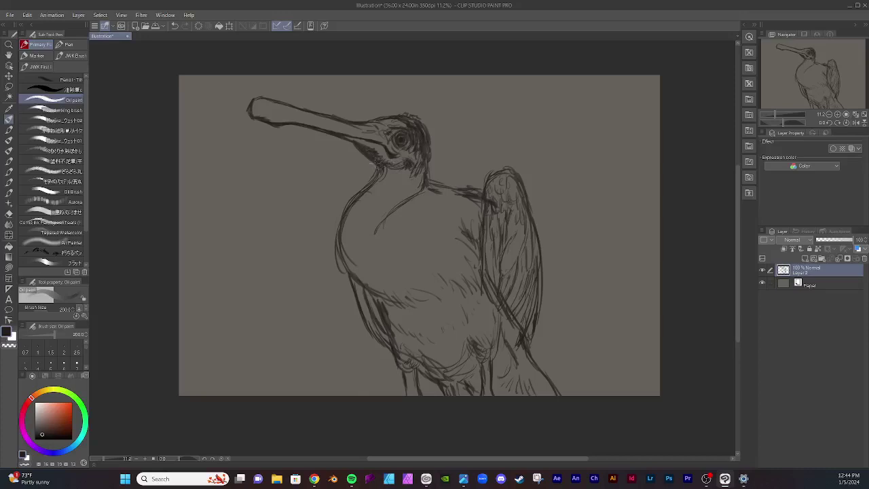
Step: Add feather strokes on the throat and down the neck, and darken the underside of the bill up to the face
drag(378, 170, 371, 177)
drag(394, 167, 378, 180)
mouse_move(406, 162)
mouse_down()
mouse_move(398, 165)
mouse_move(391, 153)
mouse_up()
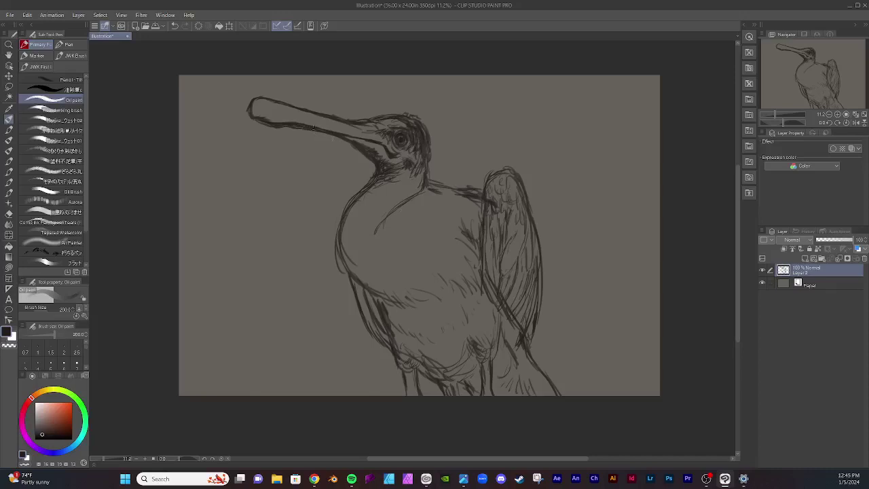
mouse_move(311, 130)
mouse_down()
mouse_move(439, 157)
mouse_move(460, 172)
mouse_move(376, 142)
mouse_move(299, 135)
mouse_move(332, 141)
mouse_move(304, 122)
mouse_move(362, 136)
mouse_move(380, 151)
mouse_move(342, 134)
mouse_move(378, 140)
mouse_up()
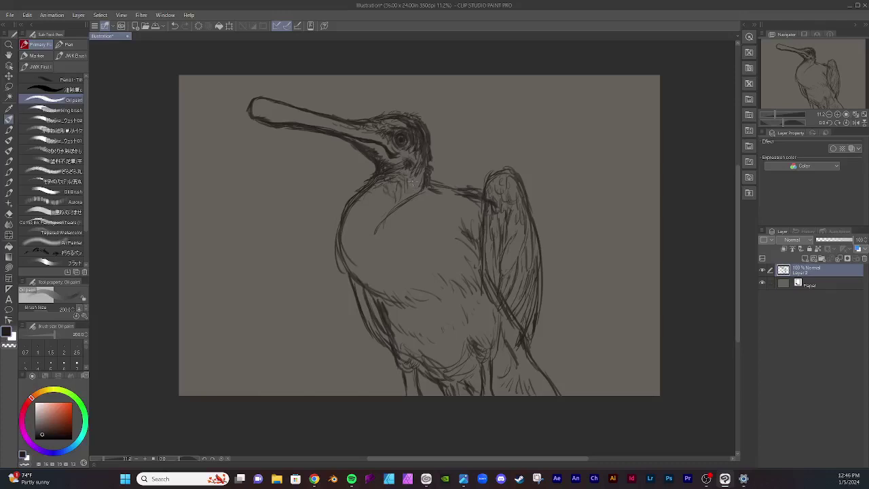
mouse_move(384, 188)
mouse_down()
mouse_move(389, 200)
mouse_move(370, 188)
mouse_move(357, 198)
mouse_up()
drag(383, 210, 347, 220)
Step: Darken the bill's tip and the wing's upper edge, and draw texture lines along the bill and onto the cheek
drag(251, 111, 255, 98)
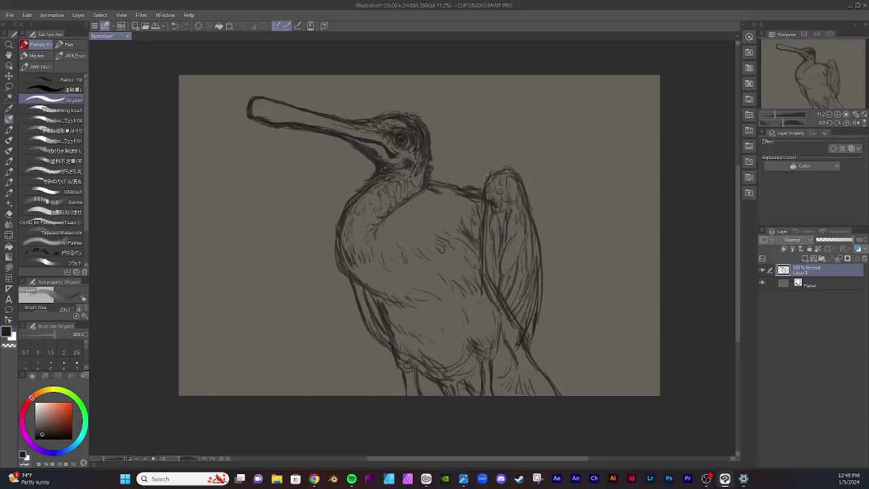
drag(491, 175, 499, 170)
drag(262, 108, 316, 117)
drag(346, 130, 367, 139)
drag(367, 146, 375, 149)
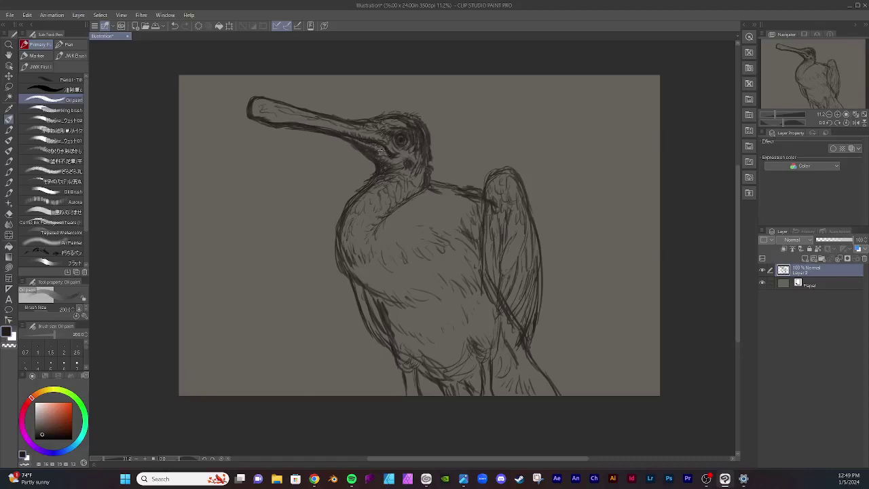
drag(394, 156, 406, 163)
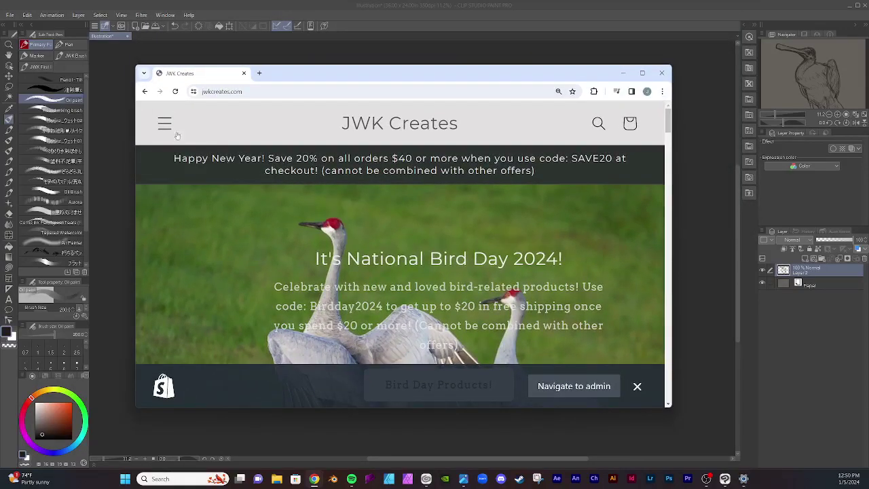
Step: Open the Bird Day Products page on the JWK Creates site in the browser and look through its product collections
scroll(367, 259, down, 2)
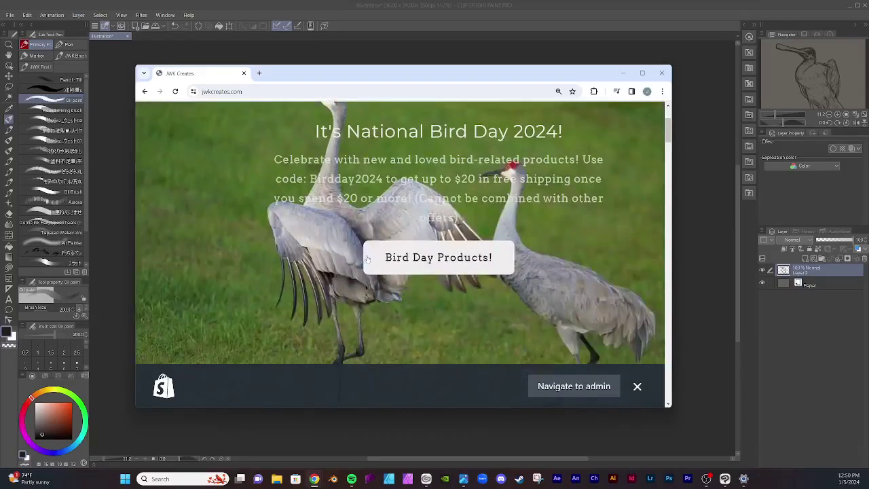
click(408, 264)
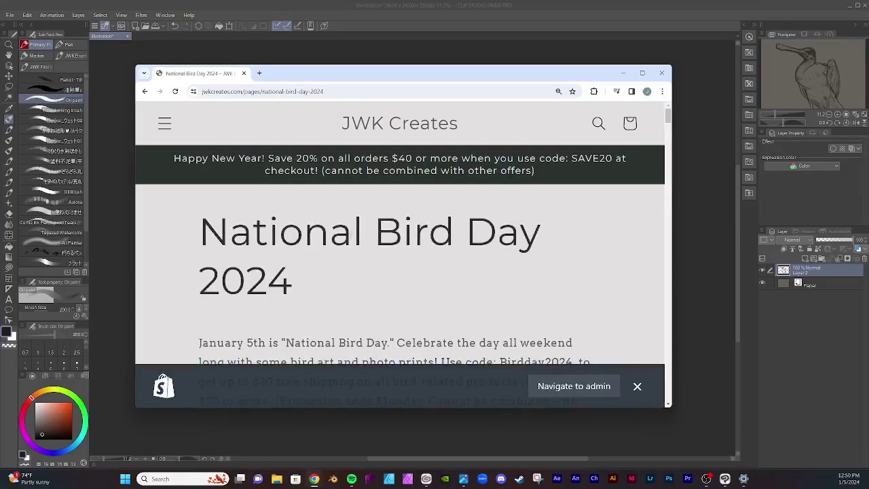
scroll(347, 233, down, 3)
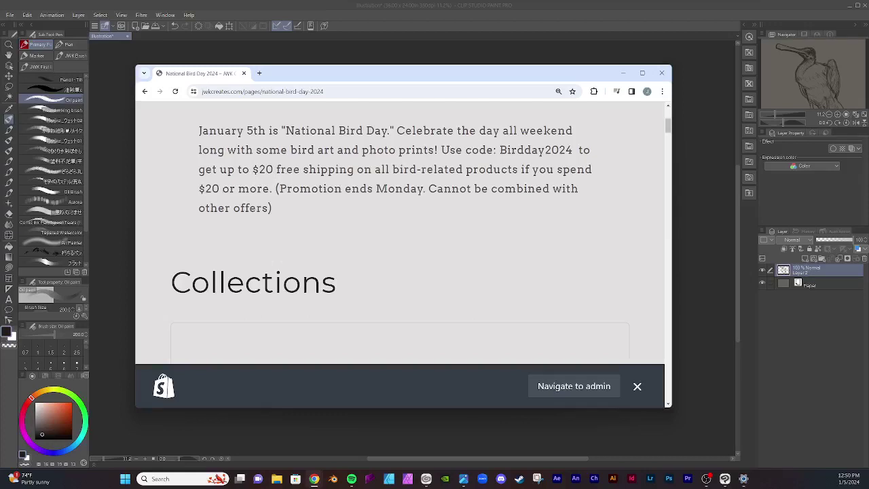
scroll(359, 222, down, 7)
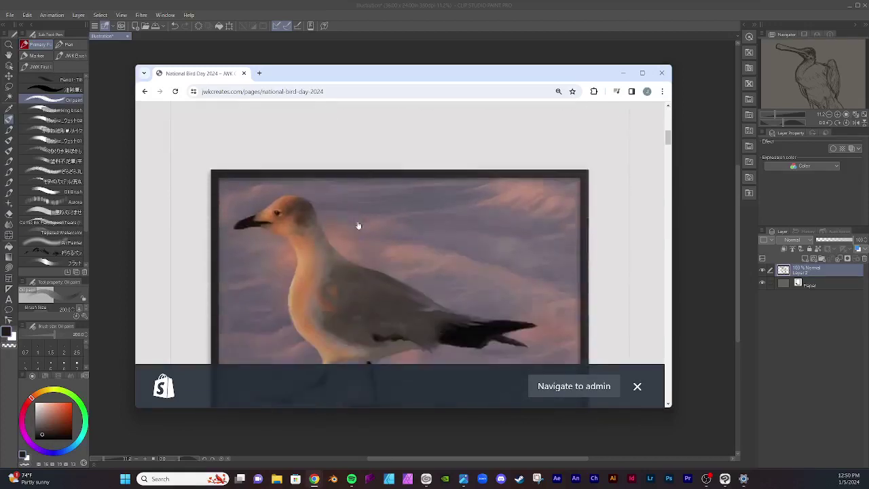
scroll(353, 219, down, 10)
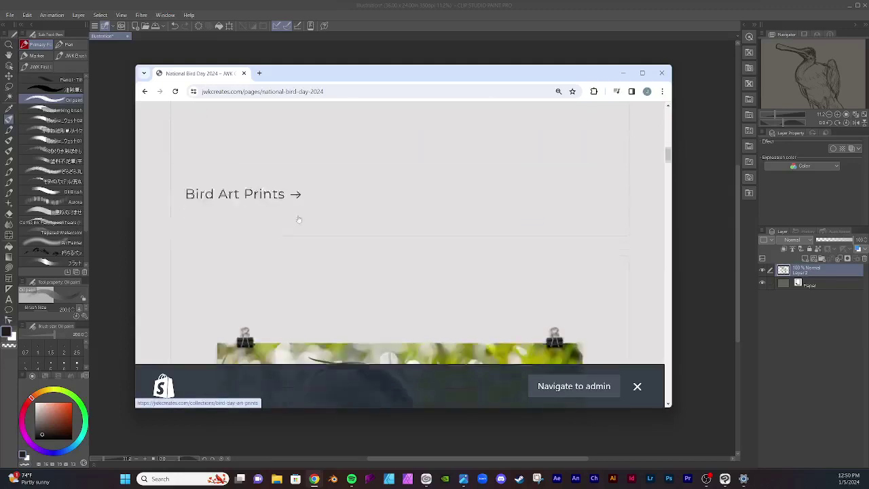
scroll(298, 213, down, 10)
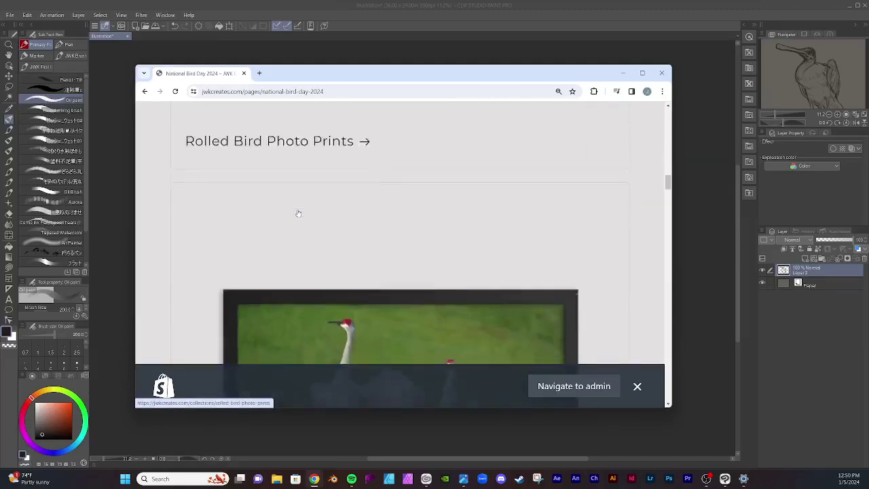
scroll(298, 210, down, 5)
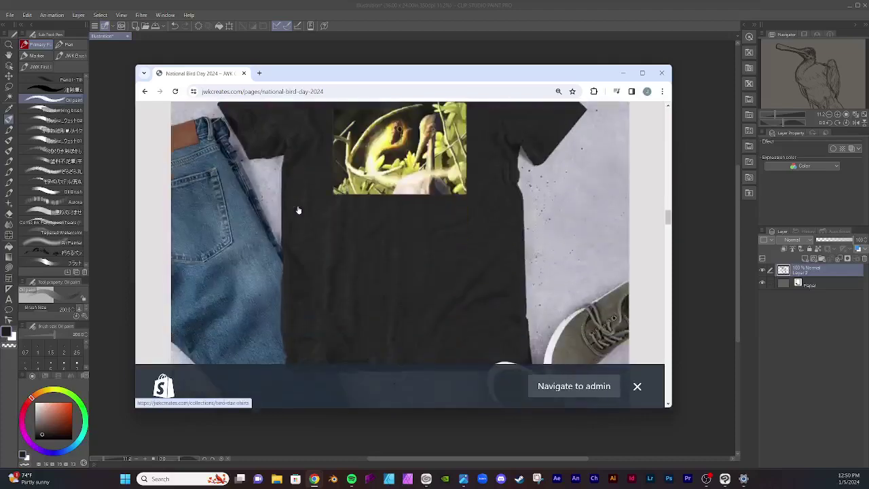
scroll(298, 210, down, 10)
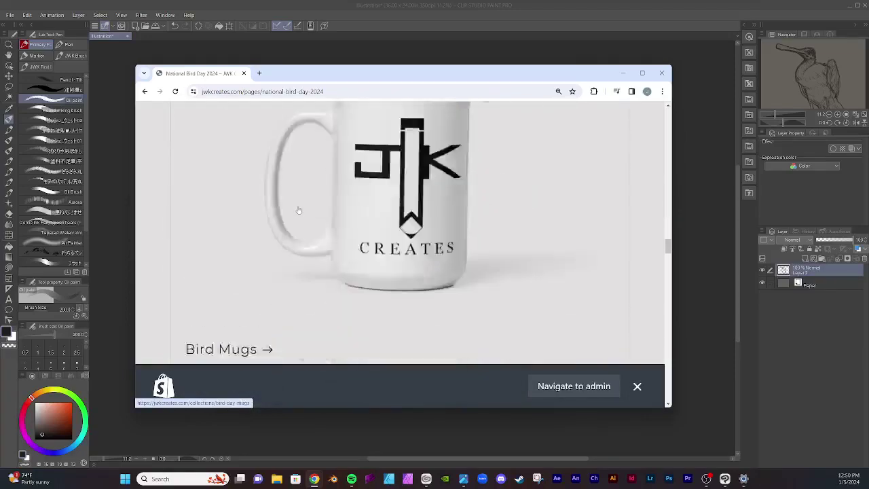
scroll(298, 211, down, 10)
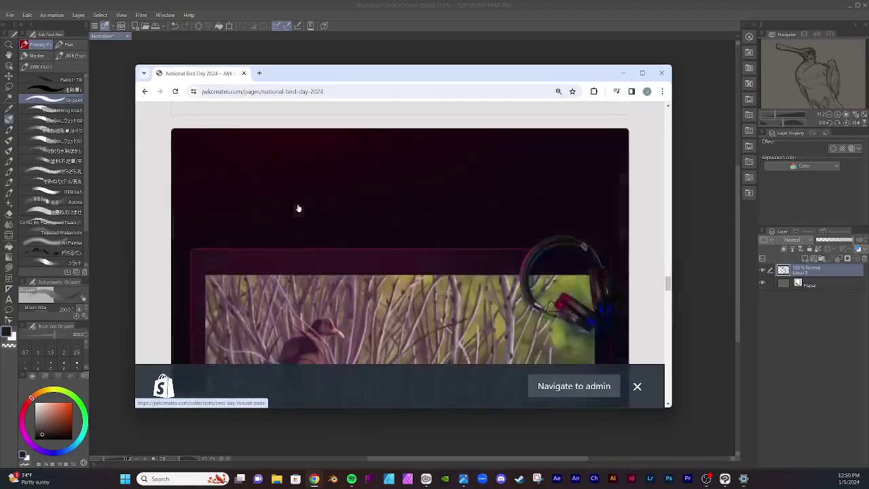
scroll(298, 208, down, 7)
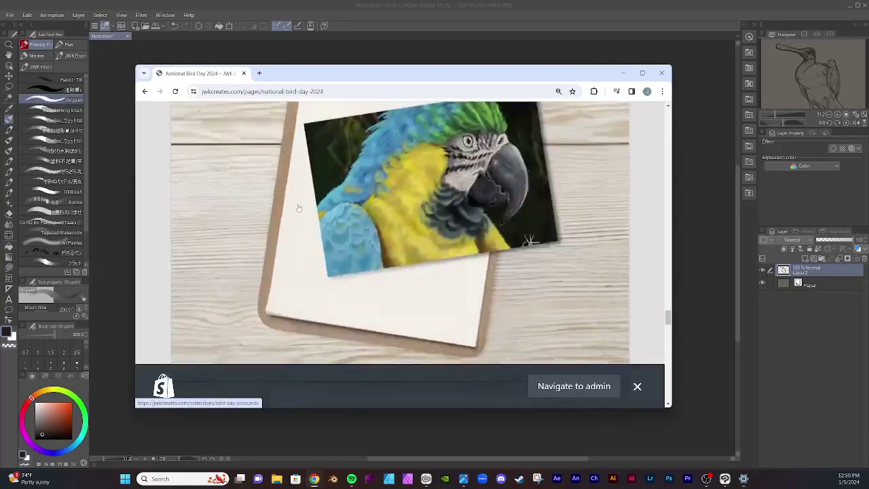
scroll(298, 209, down, 5)
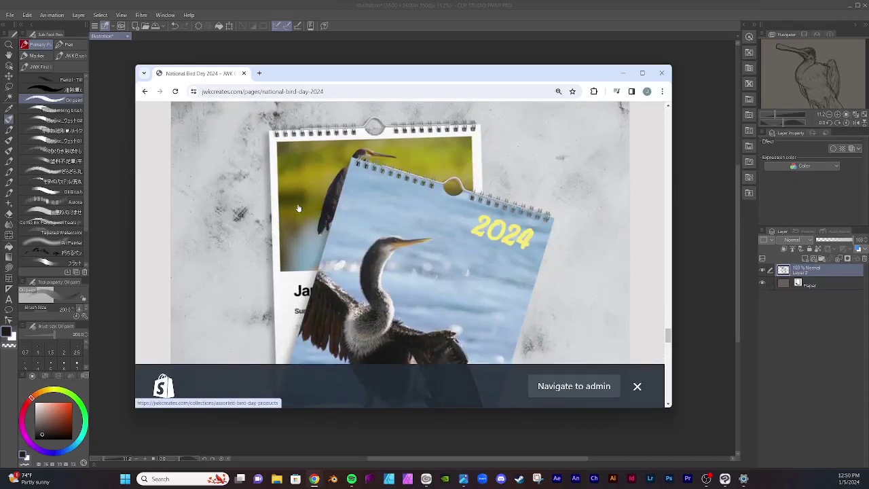
scroll(298, 208, down, 2)
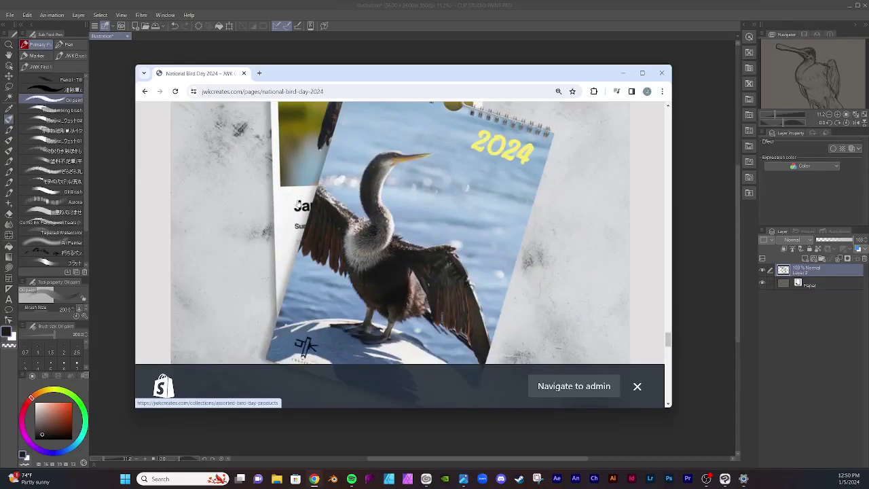
scroll(298, 203, down, 8)
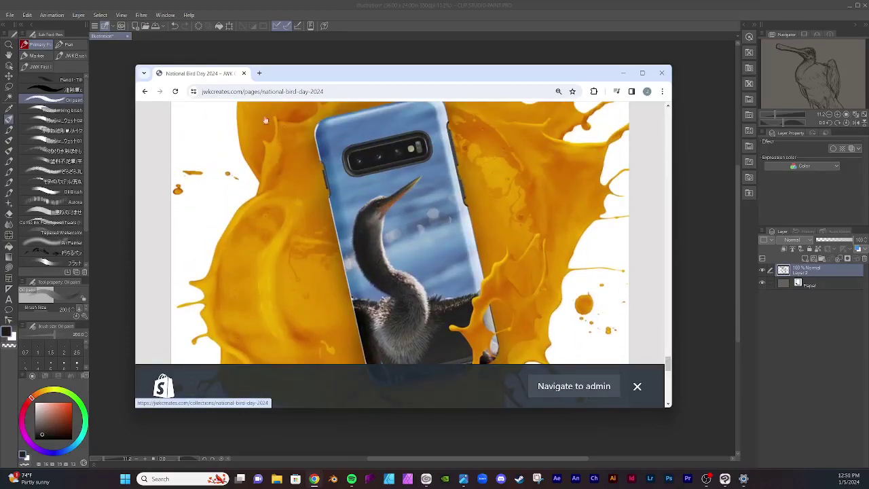
Step: Look back through the National Bird Day 2024 page up to its heading, and close the browser window
scroll(362, 142, up, 3)
scroll(363, 143, up, 3)
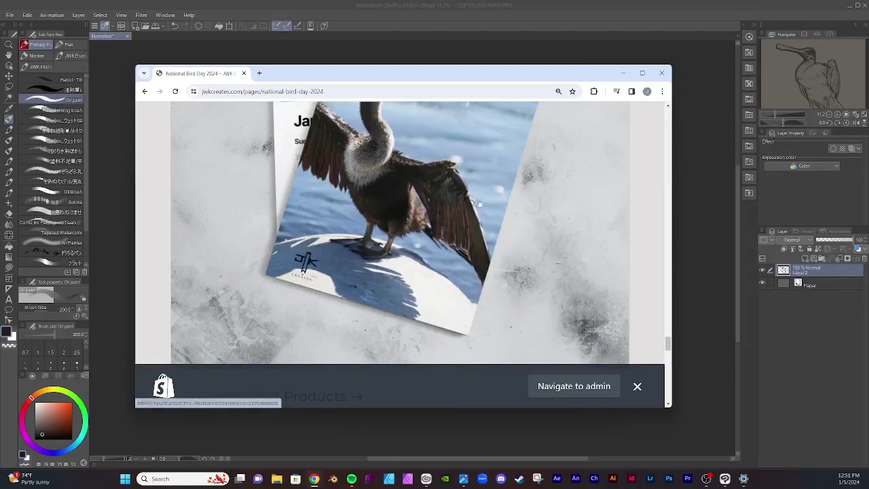
scroll(436, 194, up, 6)
scroll(408, 174, up, 3)
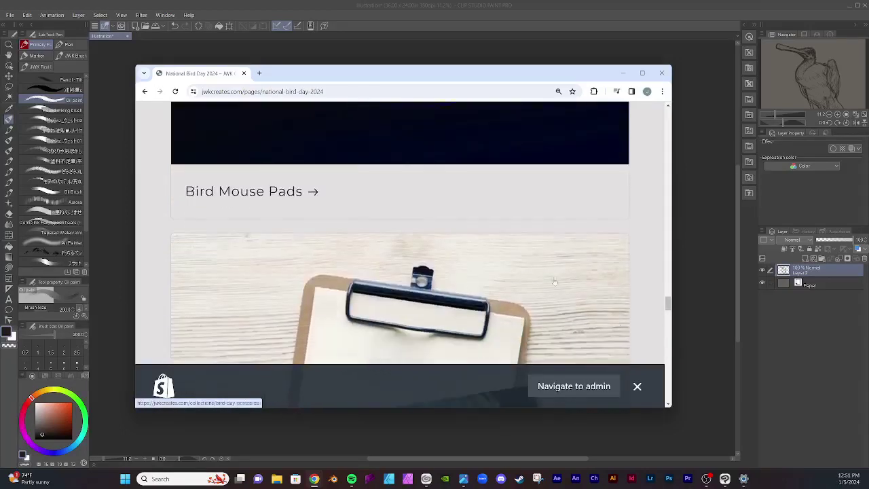
drag(668, 305, 662, 117)
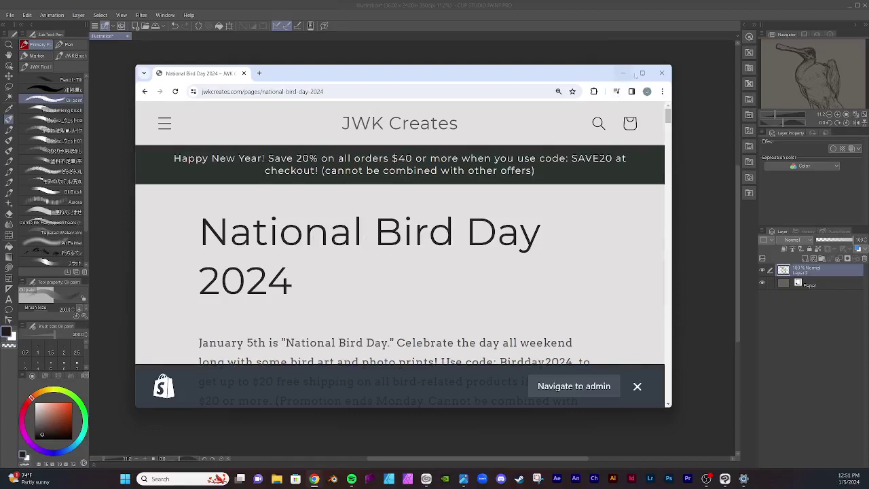
click(660, 73)
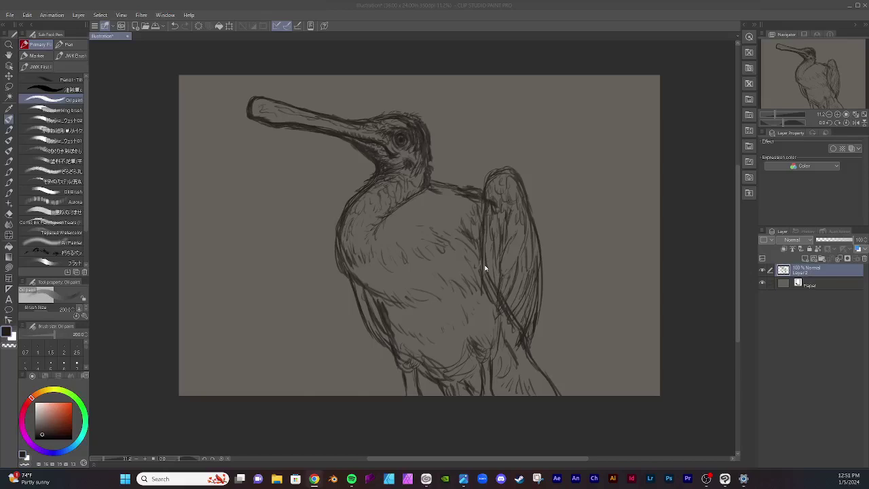
Step: Create a new raster layer in Clip Studio Paint and place it beneath the bird sketch layer
click(805, 259)
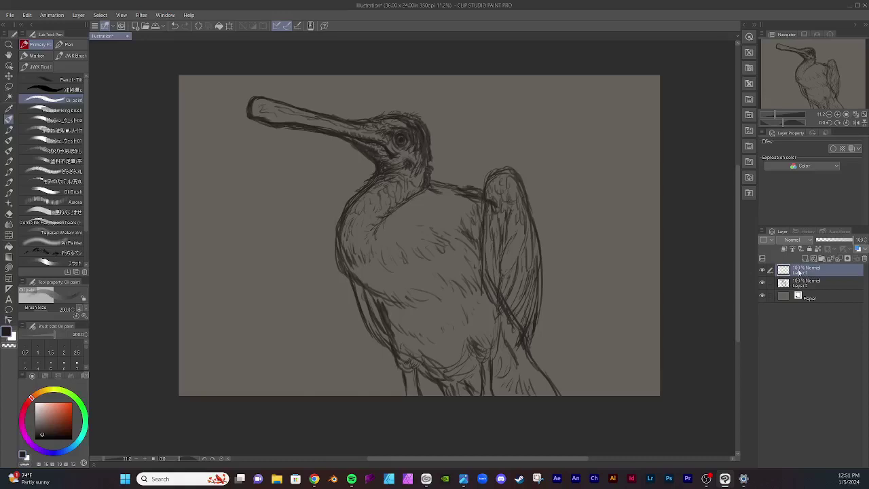
drag(799, 272, 802, 282)
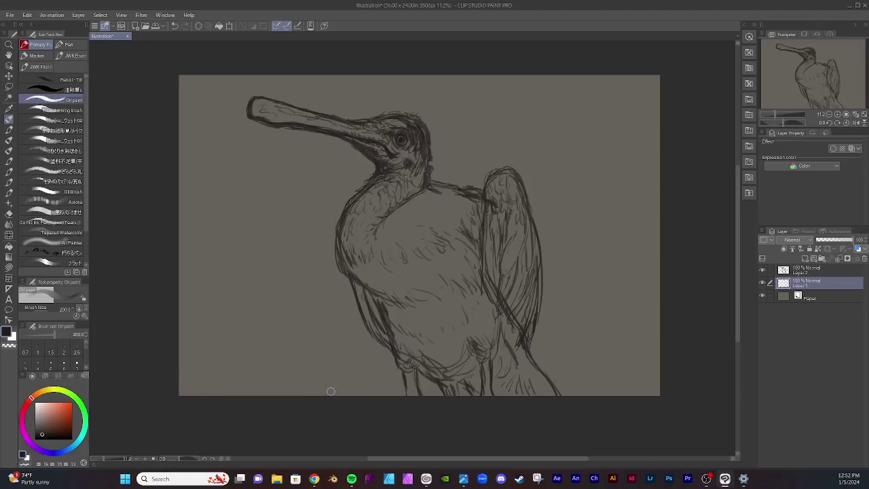
Step: Mix a pale greyish beige and a lighter cream, and paint a swatch of each on the empty canvas in front of the bird
click(45, 423)
click(43, 393)
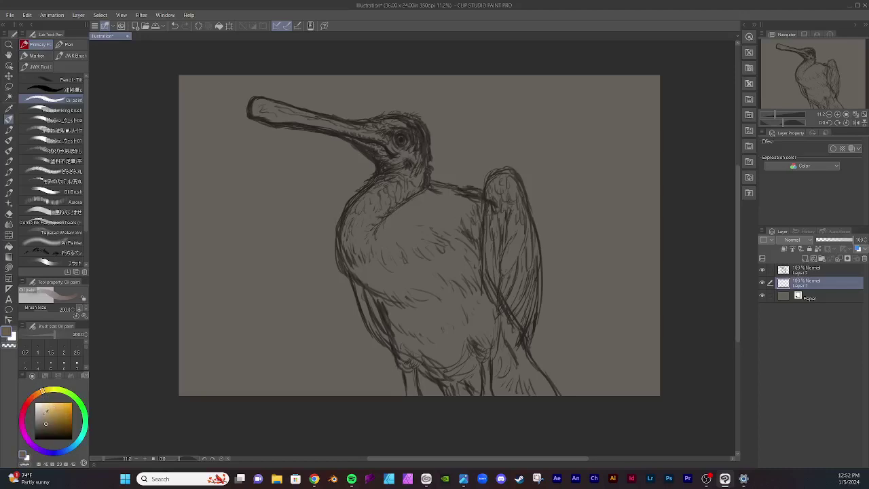
drag(47, 410, 39, 410)
drag(268, 240, 285, 311)
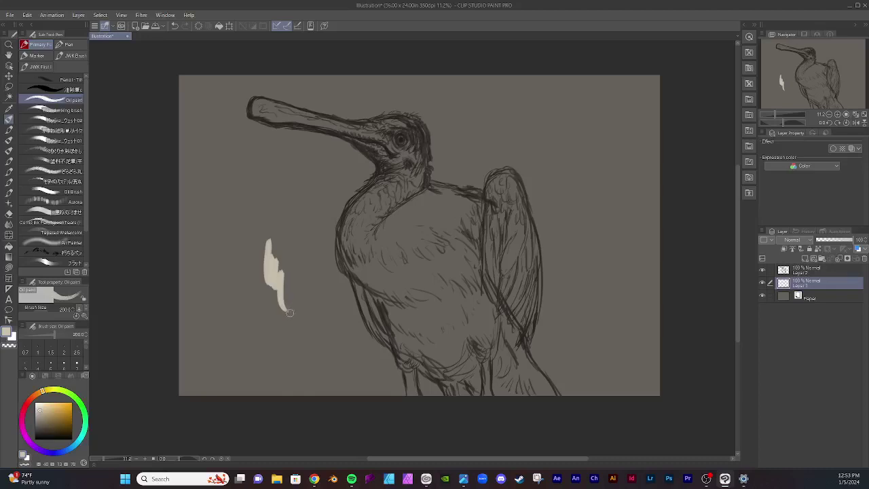
click(44, 402)
drag(278, 242, 288, 296)
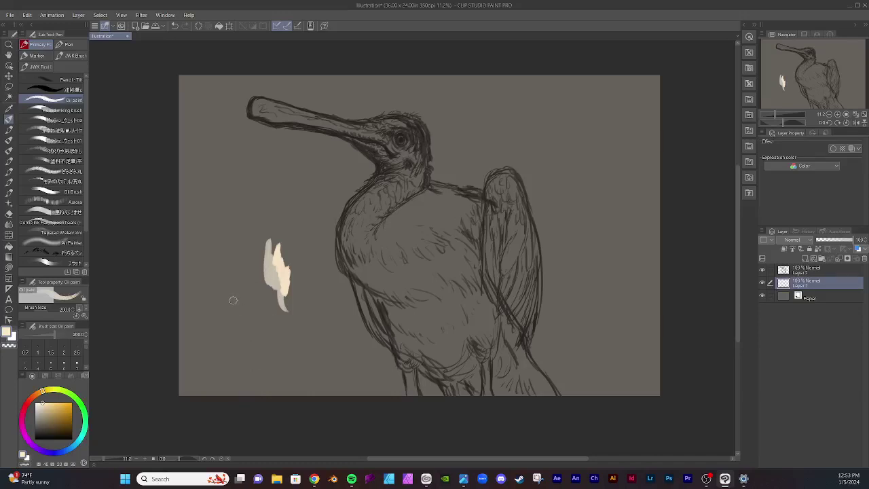
Step: Undo the cream and beige swatches, then try a greyish brown and a warm tan swatch and undo both
key(ctrl+z)
key(ctrl+z)
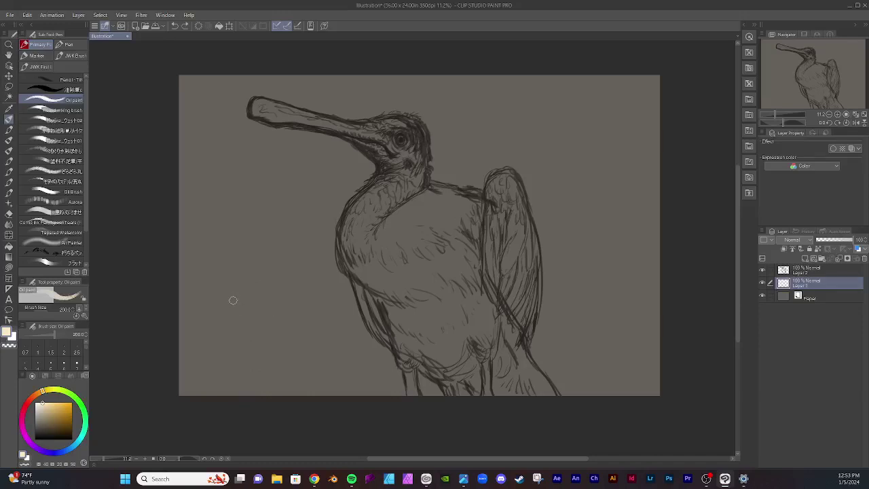
click(41, 416)
drag(249, 240, 266, 308)
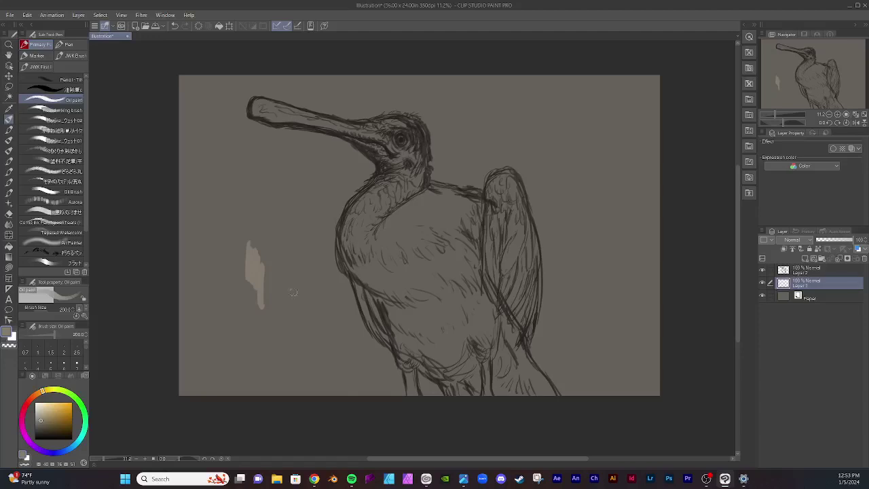
key(ctrl+z)
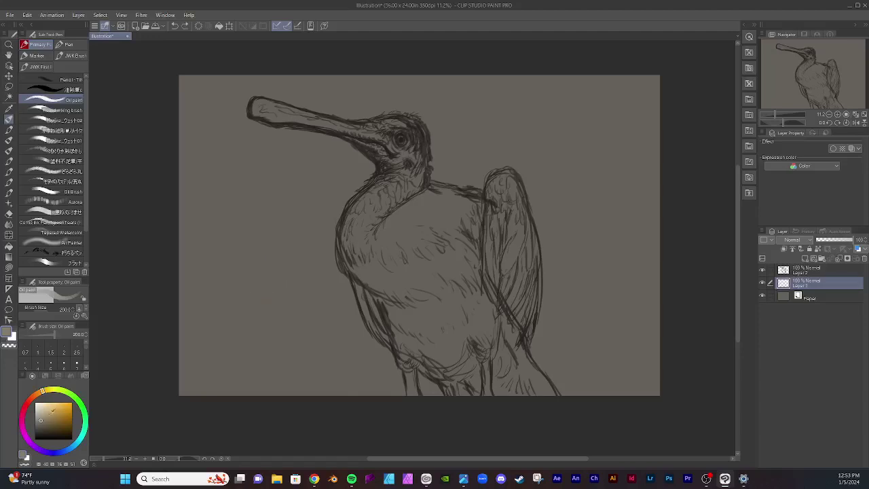
click(46, 411)
mouse_move(239, 281)
mouse_down()
mouse_move(241, 258)
mouse_move(245, 285)
mouse_move(254, 282)
mouse_up()
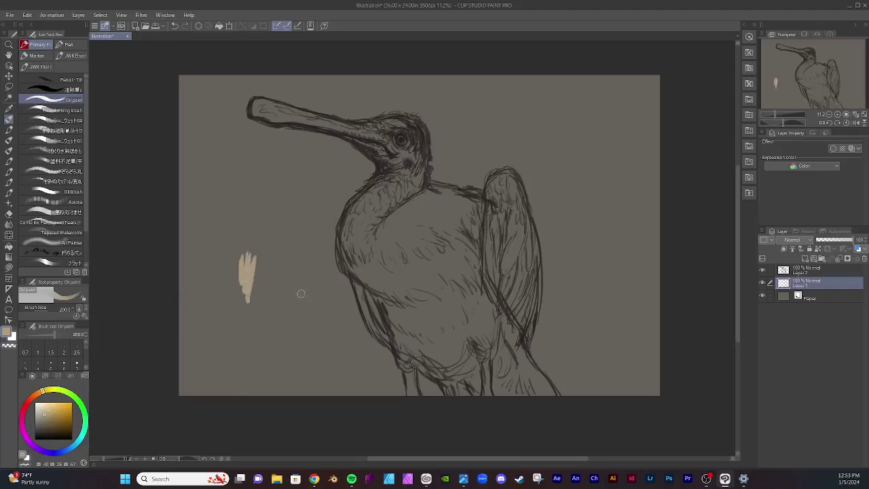
key(ctrl+z)
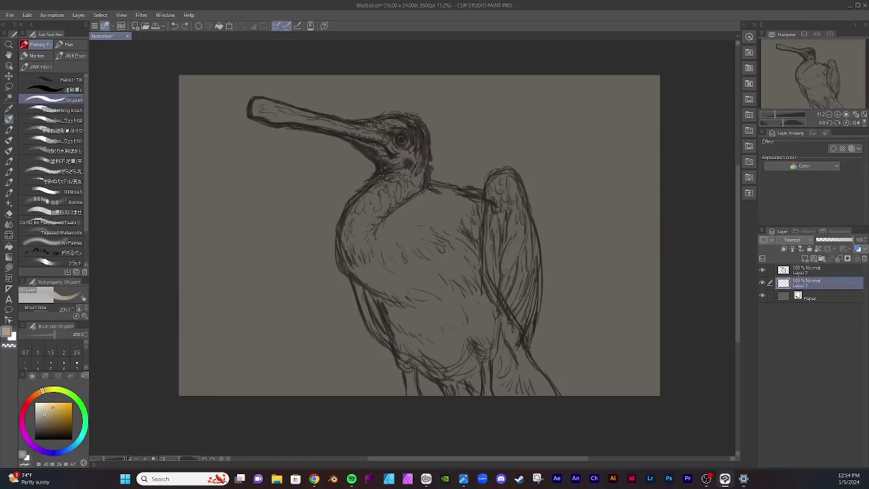
Step: Shift the paint hue slightly towards yellow, test a khaki and a pale yellow swatch in front of the bird, and undo them
click(41, 413)
click(48, 391)
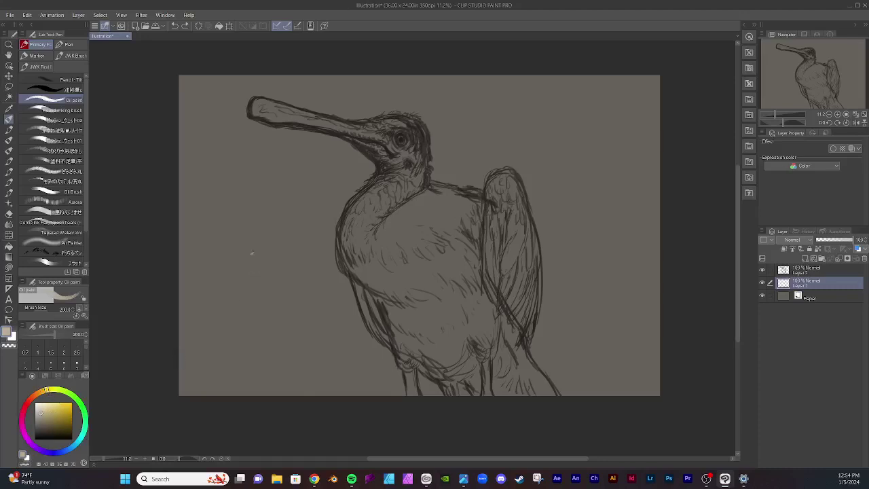
drag(251, 253, 258, 311)
click(45, 402)
drag(265, 250, 266, 290)
key(ctrl+z)
key(ctrl+z)
key(ctrl+z)
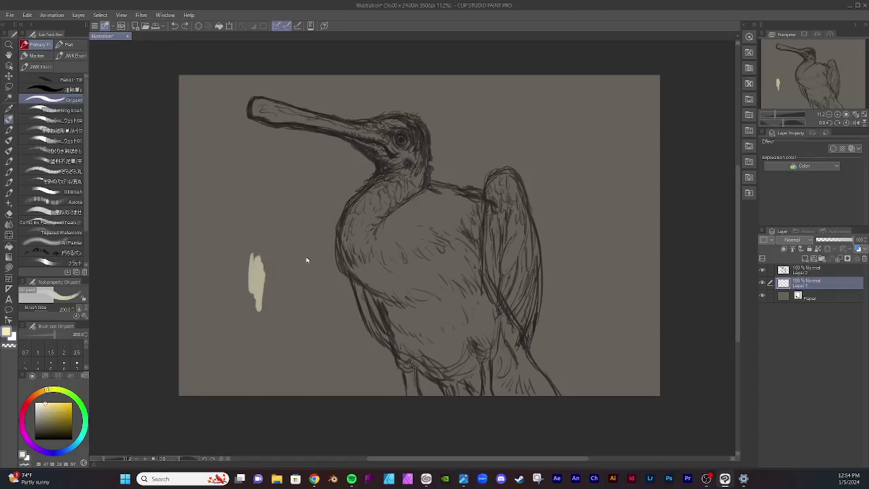
key(ctrl+z)
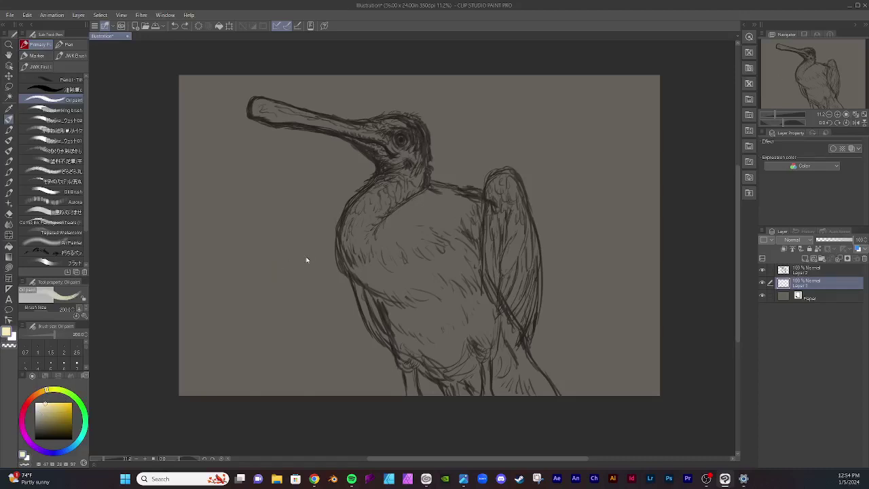
Step: Choose a muted greyish khaki, undo its test swatch, and block in the bird's throat, upper neck and cheek
click(41, 413)
drag(243, 268, 237, 303)
key(ctrl+z)
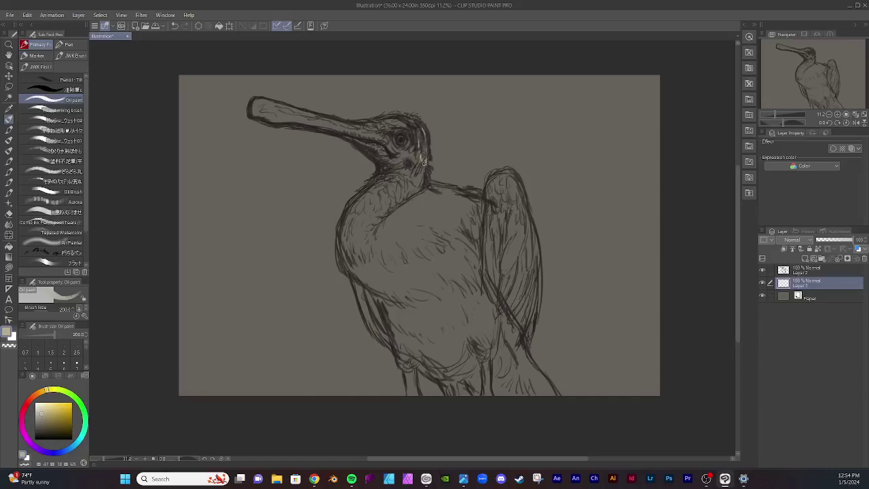
mouse_move(420, 165)
mouse_down()
mouse_move(405, 182)
mouse_move(407, 196)
mouse_move(419, 169)
mouse_up()
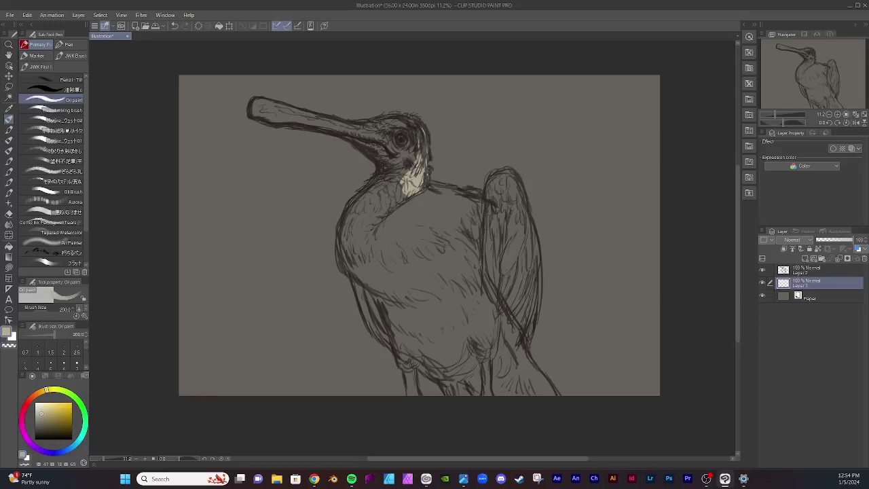
mouse_move(402, 179)
mouse_down()
mouse_move(388, 176)
mouse_move(360, 205)
mouse_move(401, 185)
mouse_move(394, 207)
mouse_move(411, 198)
mouse_move(392, 213)
mouse_up()
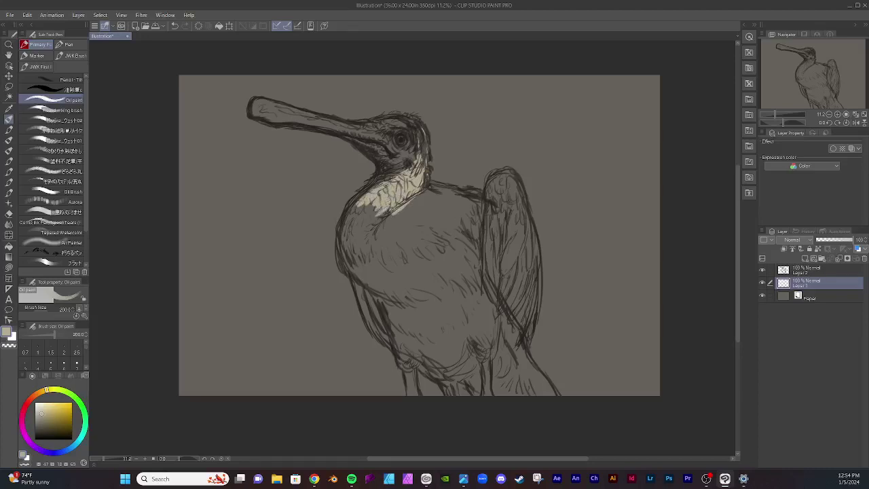
mouse_move(388, 181)
mouse_down()
mouse_move(383, 175)
mouse_move(414, 154)
mouse_move(410, 145)
mouse_move(396, 153)
mouse_up()
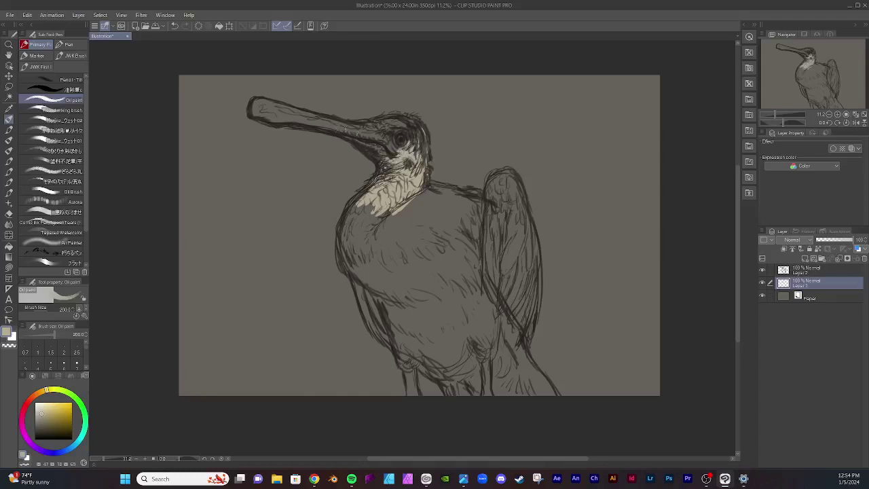
Step: Fill the long bill and the area around the eye with the khaki base colour
mouse_move(264, 108)
mouse_down()
mouse_move(256, 108)
mouse_move(274, 122)
mouse_move(382, 153)
mouse_move(364, 141)
mouse_move(372, 155)
mouse_move(398, 133)
mouse_move(416, 139)
mouse_up()
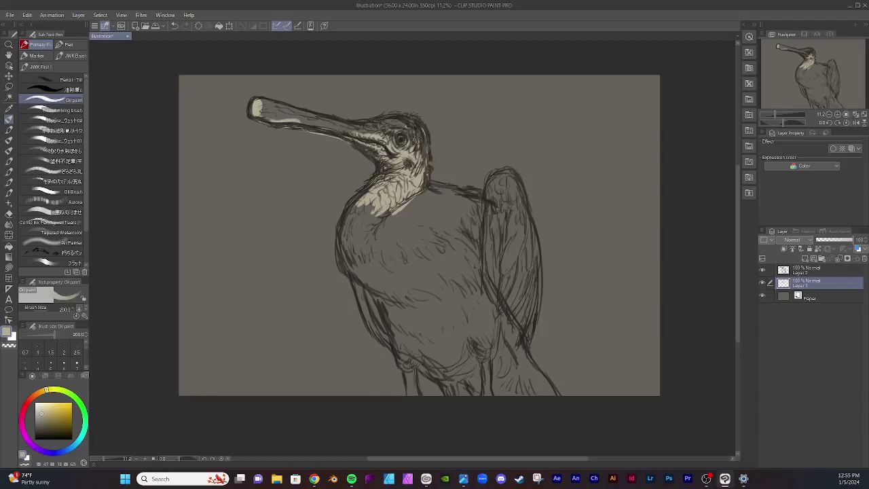
mouse_move(255, 105)
mouse_down()
mouse_move(296, 112)
mouse_move(263, 115)
mouse_move(279, 117)
mouse_move(275, 108)
mouse_move(360, 130)
mouse_move(402, 121)
mouse_move(370, 124)
mouse_up()
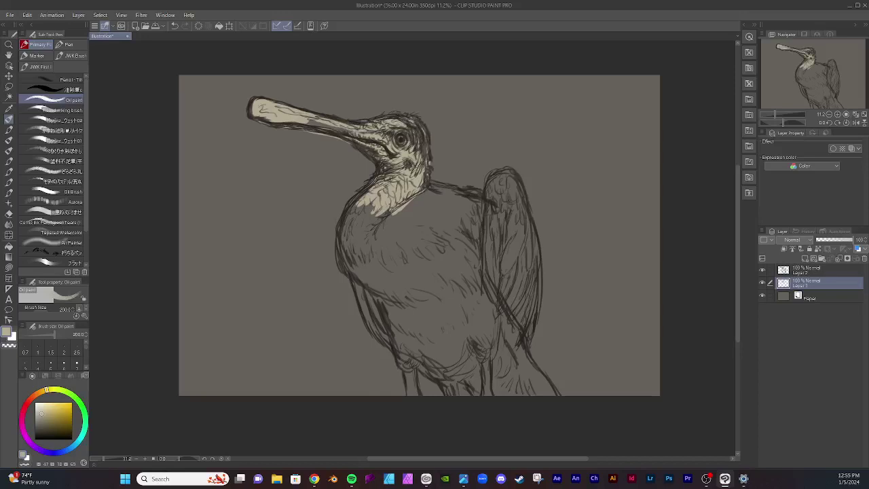
drag(375, 130, 311, 122)
Step: Block in the front of the neck and breast, the feathers below it and the front leg in khaki
mouse_move(349, 212)
mouse_down()
mouse_move(360, 197)
mouse_move(342, 224)
mouse_move(342, 273)
mouse_move(405, 367)
mouse_move(410, 346)
mouse_move(406, 386)
mouse_move(415, 395)
mouse_up()
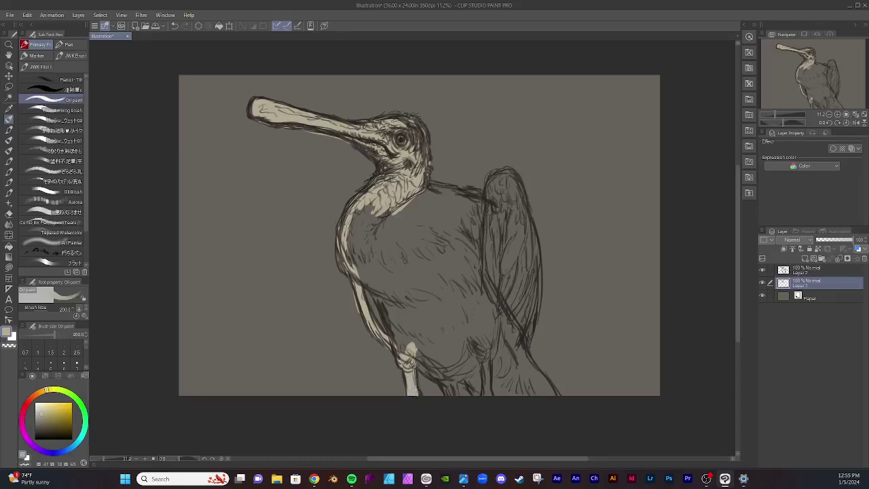
mouse_move(410, 348)
mouse_down()
mouse_move(361, 277)
mouse_move(350, 226)
mouse_up()
mouse_move(351, 259)
mouse_down()
mouse_move(355, 209)
mouse_move(372, 200)
mouse_move(376, 217)
mouse_up()
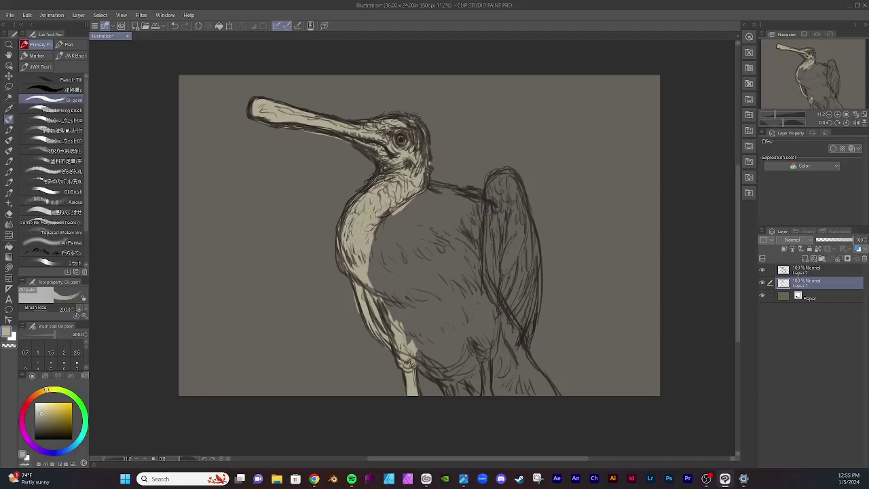
mouse_move(367, 280)
mouse_down()
mouse_move(379, 214)
mouse_move(379, 262)
mouse_up()
drag(385, 319, 391, 255)
drag(407, 336, 406, 275)
drag(421, 332, 425, 284)
Step: Outline and fill the raised folded wing behind the body with the khaki base colour
mouse_move(482, 203)
mouse_down()
mouse_move(495, 171)
mouse_move(511, 173)
mouse_move(535, 246)
mouse_move(539, 284)
mouse_move(519, 356)
mouse_move(500, 215)
mouse_move(489, 209)
mouse_move(484, 276)
mouse_move(490, 209)
mouse_up()
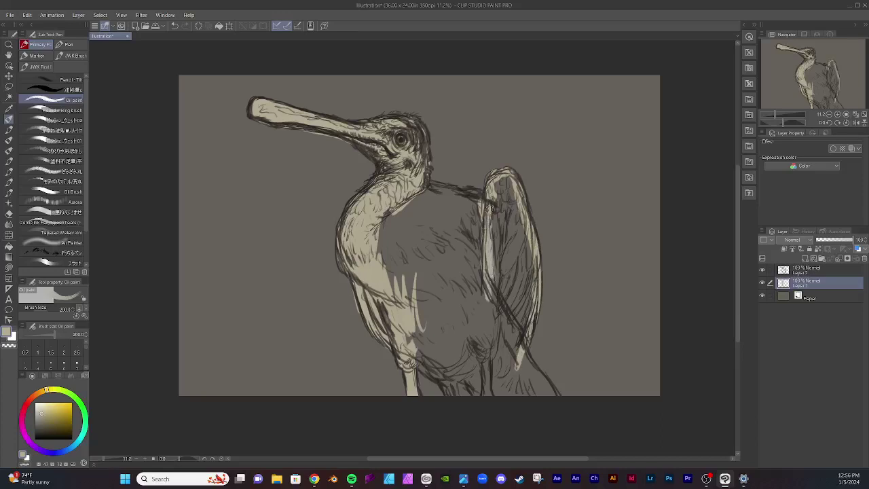
mouse_move(490, 292)
mouse_down()
mouse_move(506, 177)
mouse_move(522, 258)
mouse_up()
mouse_move(513, 196)
mouse_down()
mouse_move(514, 244)
mouse_move(502, 262)
mouse_up()
drag(503, 218, 499, 278)
mouse_move(502, 243)
mouse_down()
mouse_move(507, 294)
mouse_move(526, 276)
mouse_up()
mouse_move(529, 241)
mouse_down()
mouse_move(535, 282)
mouse_move(518, 343)
mouse_up()
mouse_move(521, 321)
mouse_down()
mouse_move(510, 365)
mouse_move(513, 352)
mouse_up()
drag(524, 292, 514, 349)
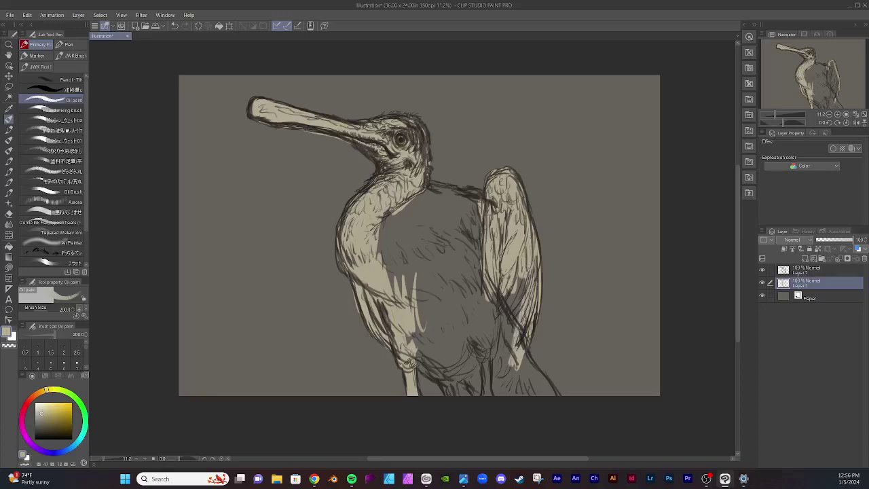
mouse_move(523, 276)
mouse_down()
mouse_move(510, 359)
mouse_move(508, 339)
mouse_up()
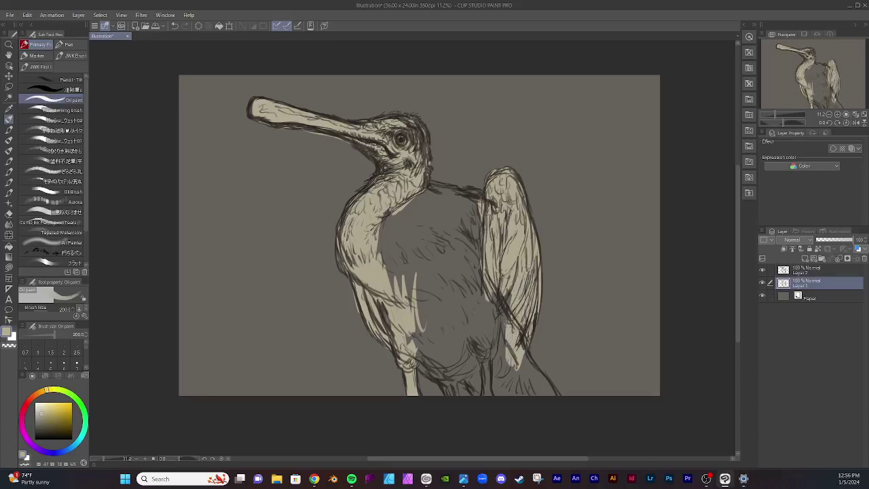
Step: Paint the tail, the rear leg and the area below the folded wing in khaki
mouse_move(510, 289)
mouse_down()
mouse_move(506, 339)
mouse_move(493, 323)
mouse_move(483, 326)
mouse_move(490, 345)
mouse_up()
mouse_move(502, 314)
mouse_down()
mouse_move(498, 355)
mouse_move(517, 384)
mouse_up()
mouse_move(535, 355)
mouse_down()
mouse_move(524, 378)
mouse_move(550, 394)
mouse_move(510, 363)
mouse_up()
drag(509, 395, 495, 347)
mouse_move(476, 391)
mouse_down()
mouse_move(466, 370)
mouse_move(491, 352)
mouse_up()
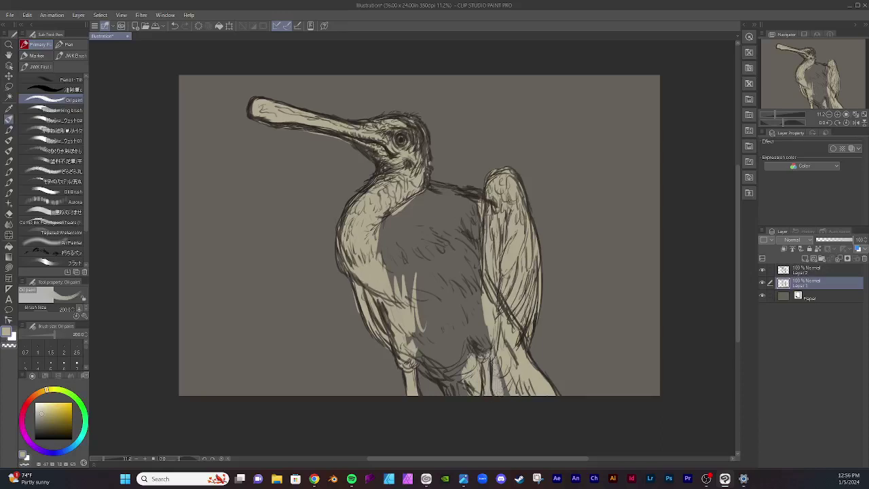
drag(504, 398, 499, 357)
drag(490, 353, 489, 331)
drag(486, 354, 482, 327)
Step: Fill the underside of the body between the two legs with khaki strokes
drag(431, 371, 422, 356)
drag(426, 374, 417, 357)
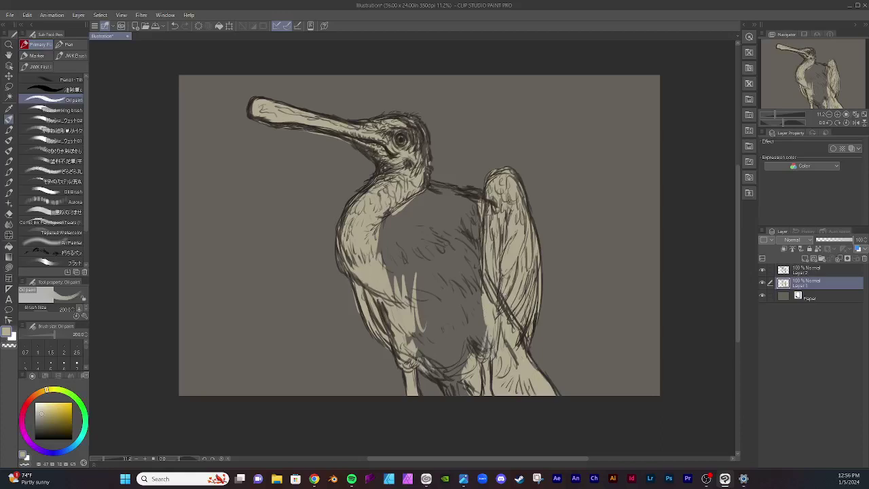
mouse_move(441, 389)
mouse_down()
mouse_move(430, 371)
mouse_move(444, 387)
mouse_move(441, 365)
mouse_move(455, 366)
mouse_move(447, 349)
mouse_up()
drag(467, 369, 431, 341)
drag(438, 368, 410, 318)
drag(422, 356, 407, 330)
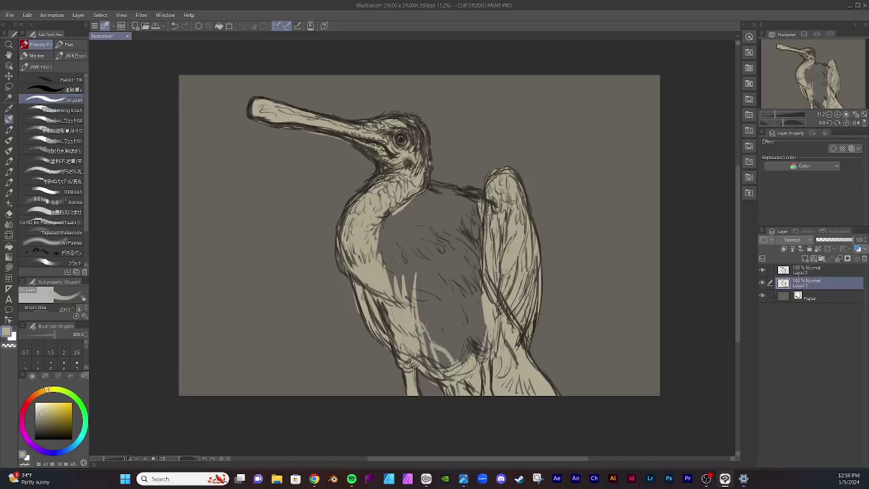
Step: Cover the belly with khaki, working upward from the legs across to the edge of the folded wing
mouse_move(425, 359)
mouse_down()
mouse_move(416, 323)
mouse_move(423, 314)
mouse_move(441, 315)
mouse_up()
mouse_move(451, 363)
mouse_down()
mouse_move(443, 317)
mouse_move(420, 292)
mouse_up()
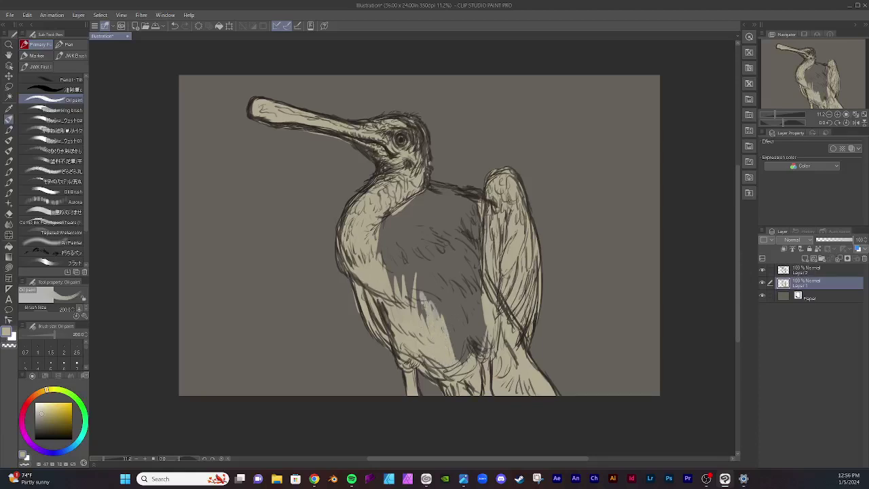
drag(428, 333, 412, 268)
mouse_move(439, 319)
mouse_down()
mouse_move(426, 269)
mouse_move(435, 276)
mouse_up()
drag(456, 360, 447, 304)
mouse_move(457, 365)
mouse_down()
mouse_move(445, 287)
mouse_move(454, 307)
mouse_move(464, 286)
mouse_up()
mouse_move(468, 345)
mouse_down()
mouse_move(459, 290)
mouse_move(466, 300)
mouse_move(463, 292)
mouse_move(475, 292)
mouse_up()
drag(489, 355, 482, 245)
drag(478, 296, 477, 242)
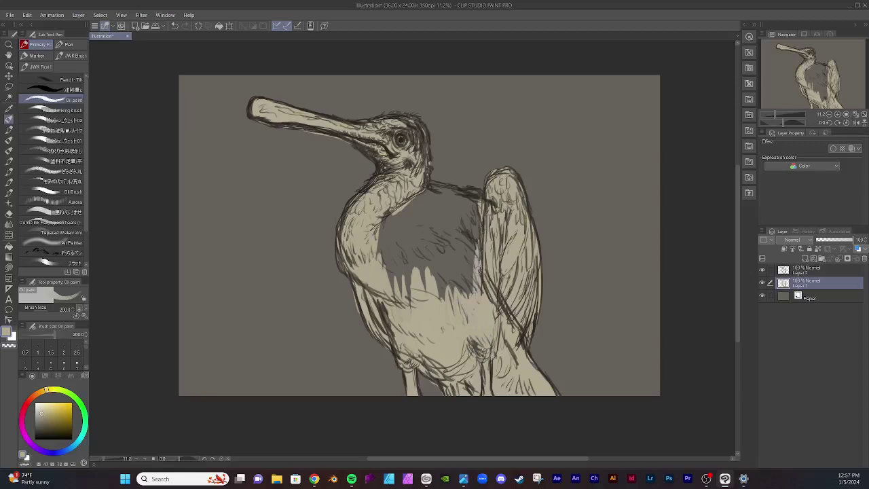
Step: Extend the khaki fill up through the breast to the base of the neck
drag(466, 303, 473, 247)
mouse_move(447, 315)
mouse_down()
mouse_move(441, 258)
mouse_move(411, 243)
mouse_up()
drag(403, 296, 384, 225)
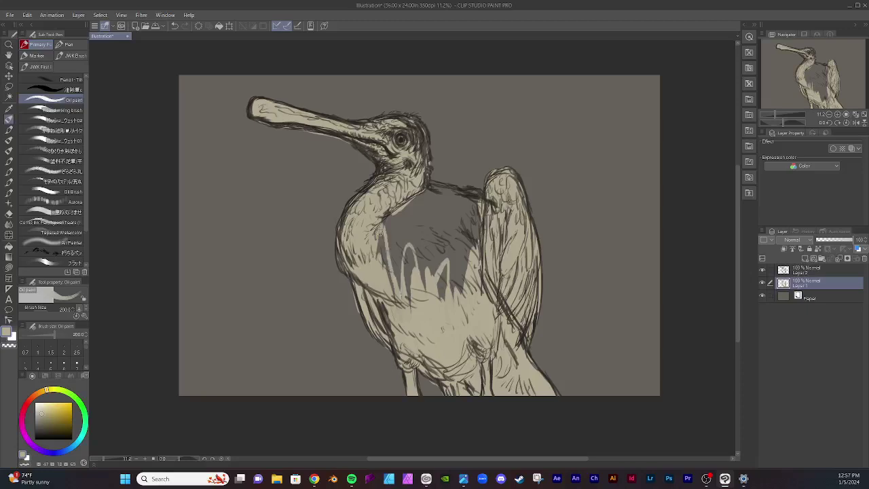
drag(382, 277, 379, 228)
drag(393, 301, 388, 211)
drag(392, 241, 400, 210)
drag(406, 306, 407, 240)
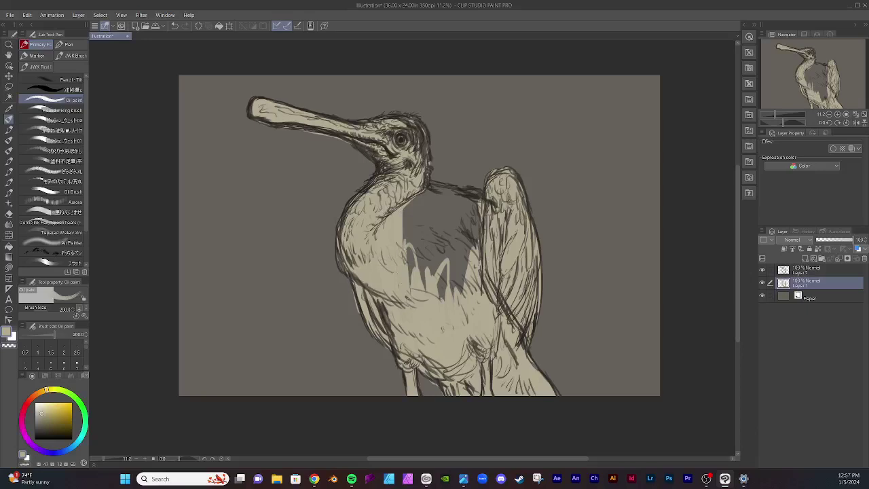
Step: Fill the remaining grey gap on the upper body between the neck and the folded wing with khaki
mouse_move(410, 285)
mouse_down()
mouse_move(412, 230)
mouse_move(421, 242)
mouse_move(427, 232)
mouse_up()
mouse_move(440, 298)
mouse_down()
mouse_move(432, 247)
mouse_move(449, 252)
mouse_move(458, 232)
mouse_up()
drag(467, 278, 463, 219)
drag(474, 240, 477, 213)
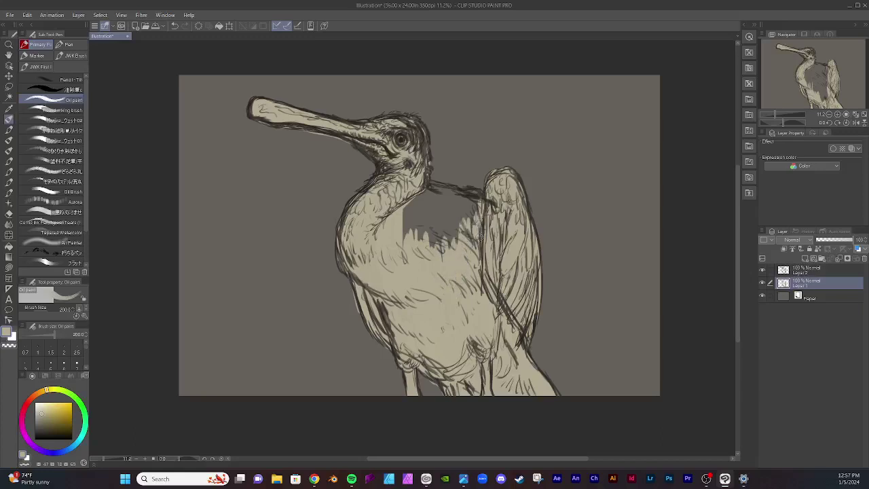
mouse_move(425, 179)
mouse_down()
mouse_move(485, 202)
mouse_move(460, 204)
mouse_move(429, 184)
mouse_move(413, 204)
mouse_move(435, 205)
mouse_move(460, 189)
mouse_move(444, 212)
mouse_move(454, 243)
mouse_up()
mouse_move(454, 211)
mouse_down()
mouse_move(440, 243)
mouse_move(433, 216)
mouse_move(428, 231)
mouse_move(417, 216)
mouse_move(402, 258)
mouse_up()
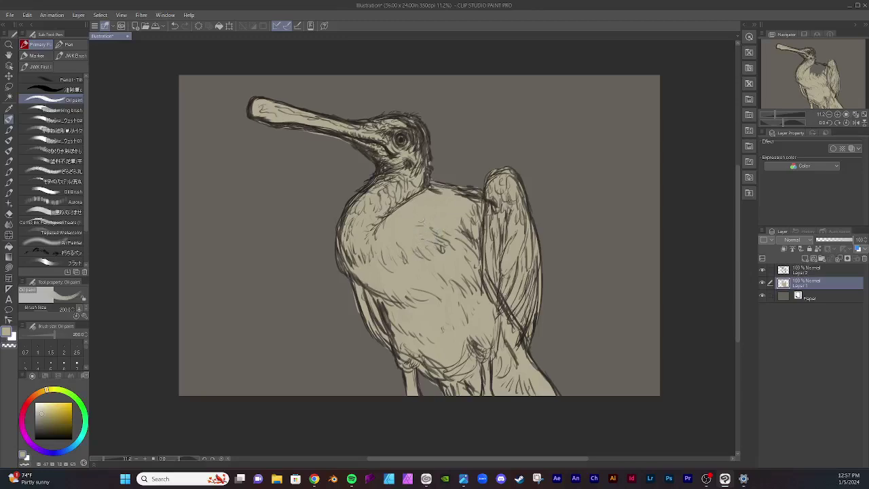
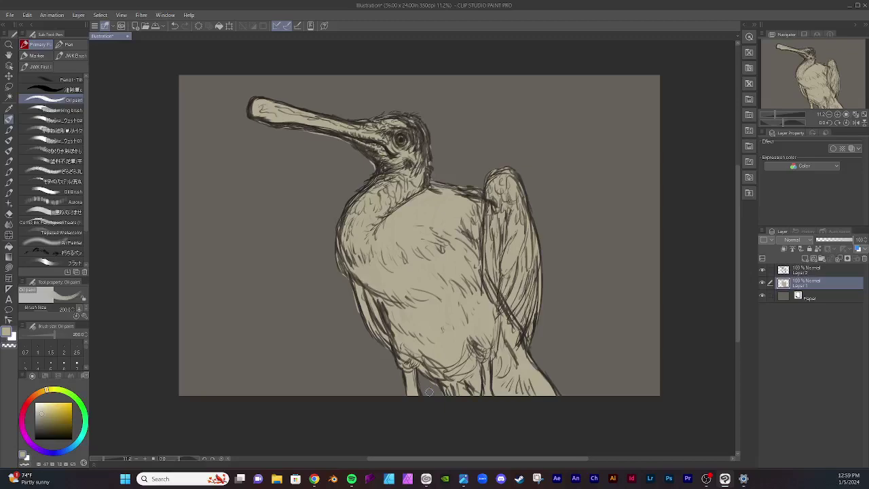
Step: Change the paint hue to a pinkish red, test dusty rose swatches in front of the bird, and undo them
click(27, 410)
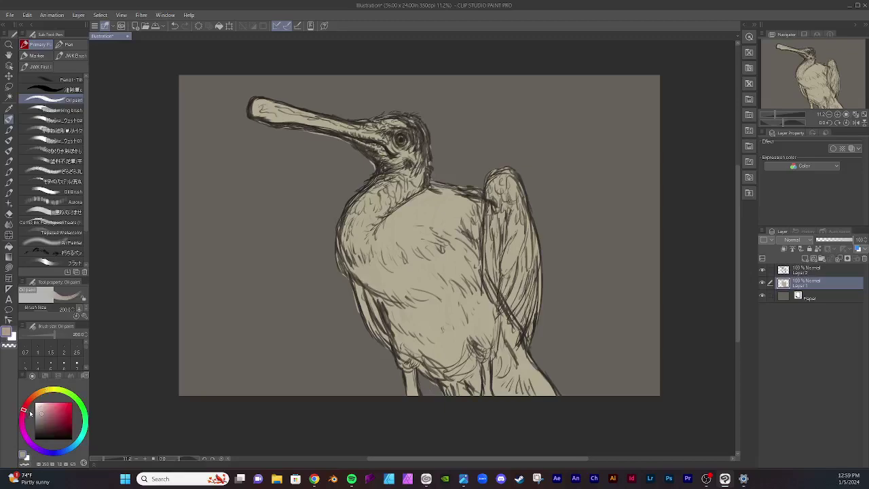
click(50, 412)
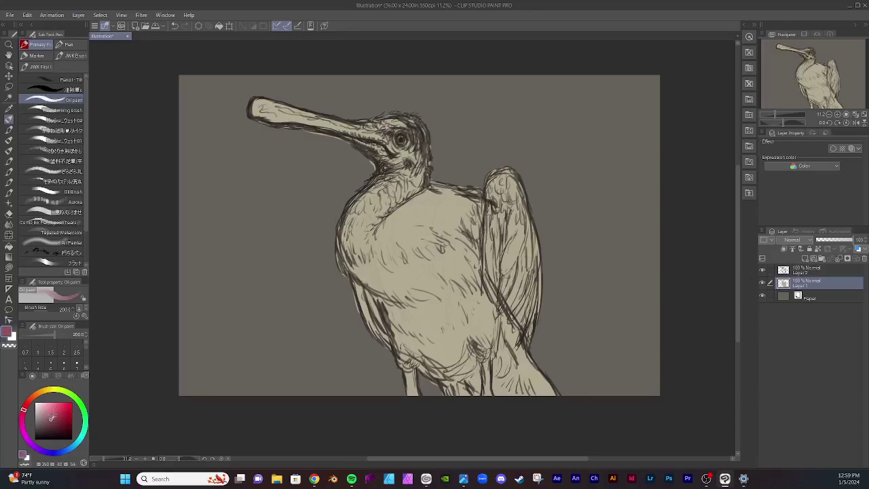
click(53, 414)
drag(244, 255, 246, 316)
key(ctrl+z)
click(45, 415)
drag(239, 265, 247, 335)
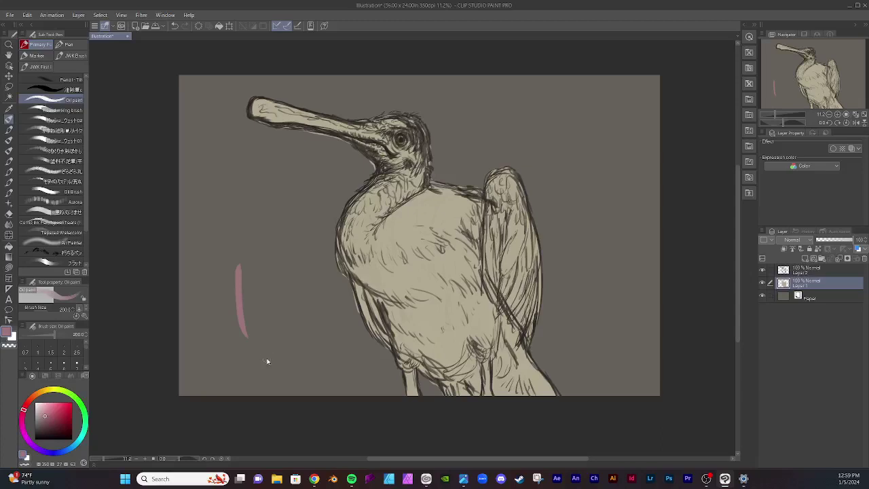
key(ctrl+z)
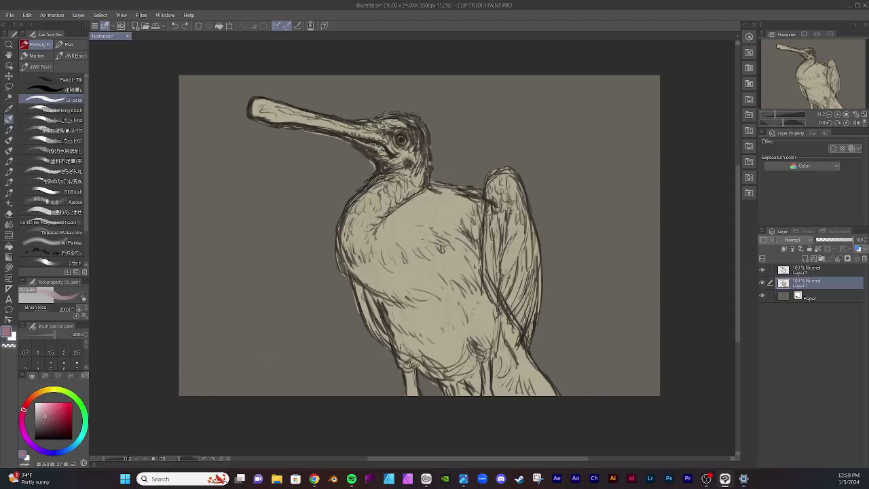
Step: Test a dark maroon swatch, undo it, and paint a swatch of a more muted greyish mauve in front of the bird
click(47, 425)
drag(219, 278, 238, 335)
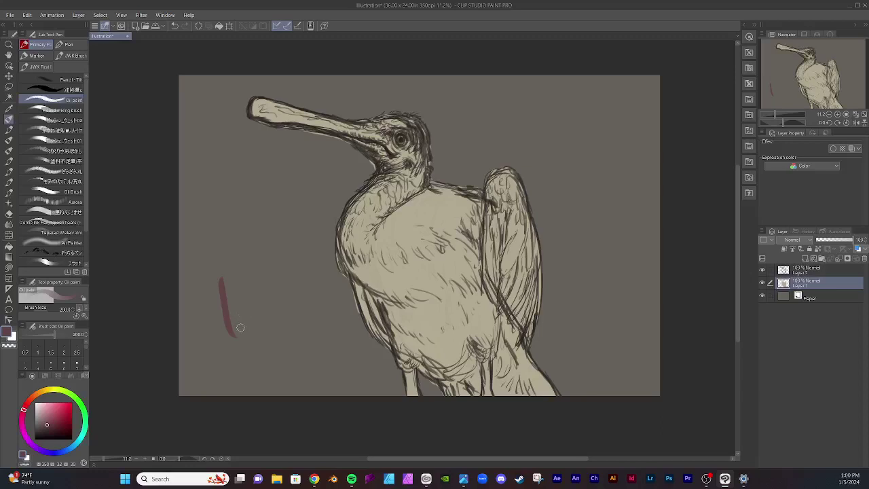
key(ctrl+z)
click(43, 421)
drag(233, 273, 243, 337)
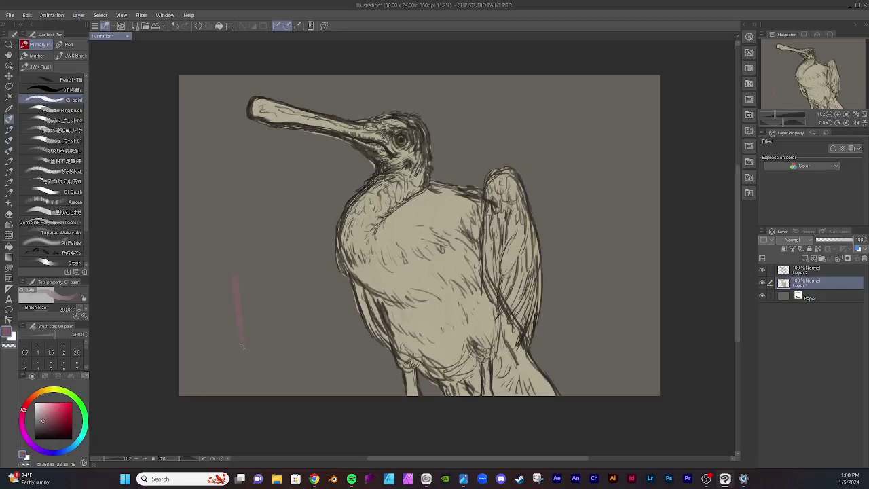
Step: Paint a lighter dusty pink swatch and a more muted mauve swatch beside the first one in front of the bird
click(45, 415)
drag(253, 271, 261, 349)
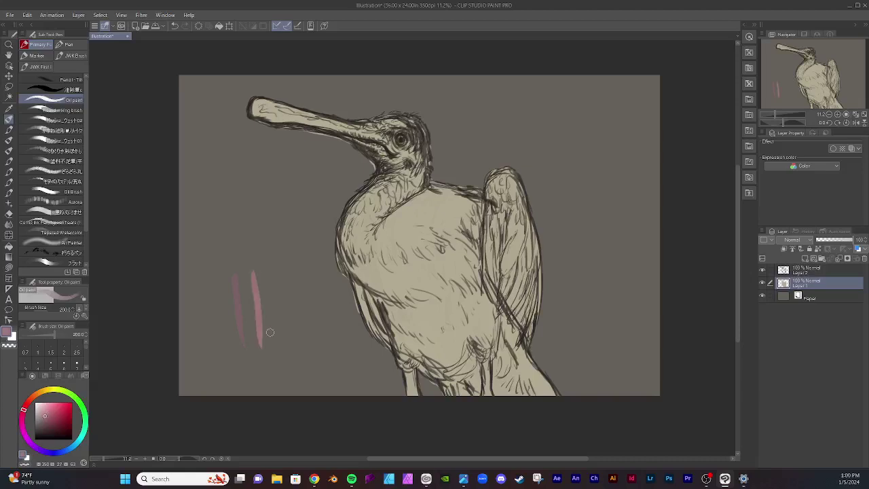
click(42, 419)
drag(267, 267, 282, 321)
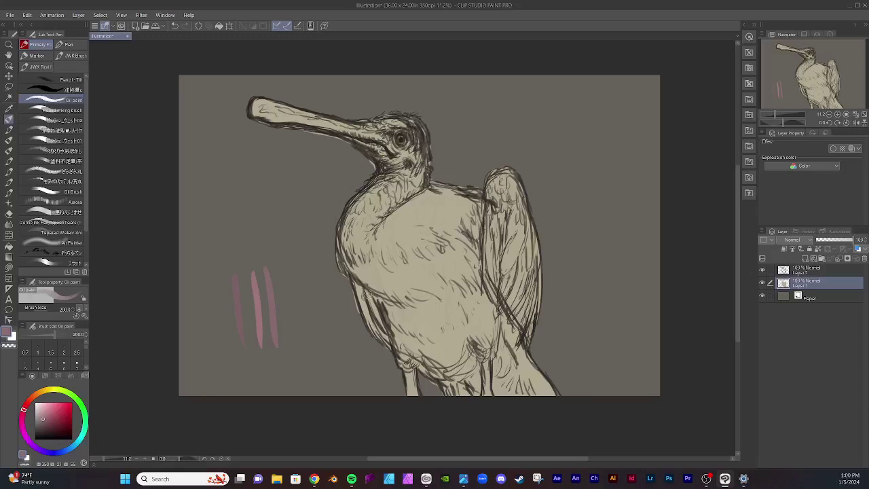
Step: Paint the far wing edge below the breast and the underside between the legs muted mauve
mouse_move(362, 299)
mouse_down()
mouse_move(366, 288)
mouse_move(380, 326)
mouse_move(362, 302)
mouse_move(364, 311)
mouse_move(378, 307)
mouse_move(388, 347)
mouse_up()
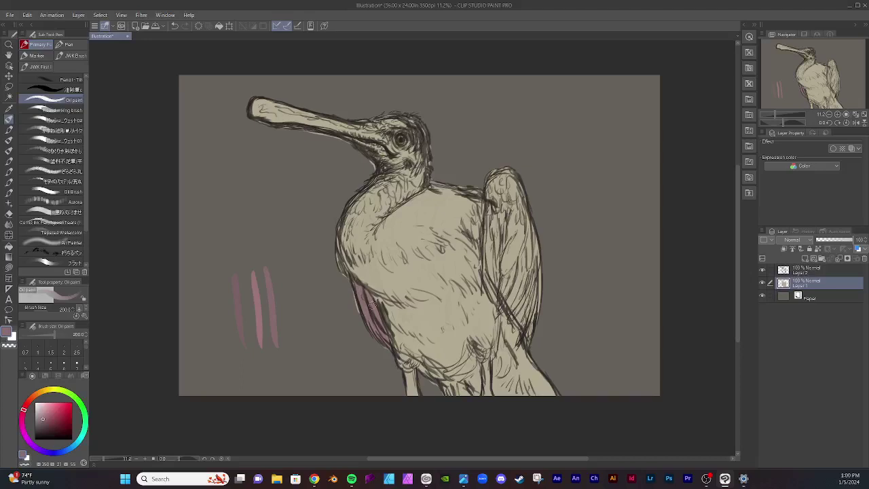
mouse_move(372, 306)
mouse_down()
mouse_move(358, 286)
mouse_move(379, 316)
mouse_move(370, 294)
mouse_up()
mouse_move(444, 381)
mouse_down()
mouse_move(436, 367)
mouse_move(425, 368)
mouse_move(444, 387)
mouse_move(445, 375)
mouse_move(464, 385)
mouse_move(476, 372)
mouse_up()
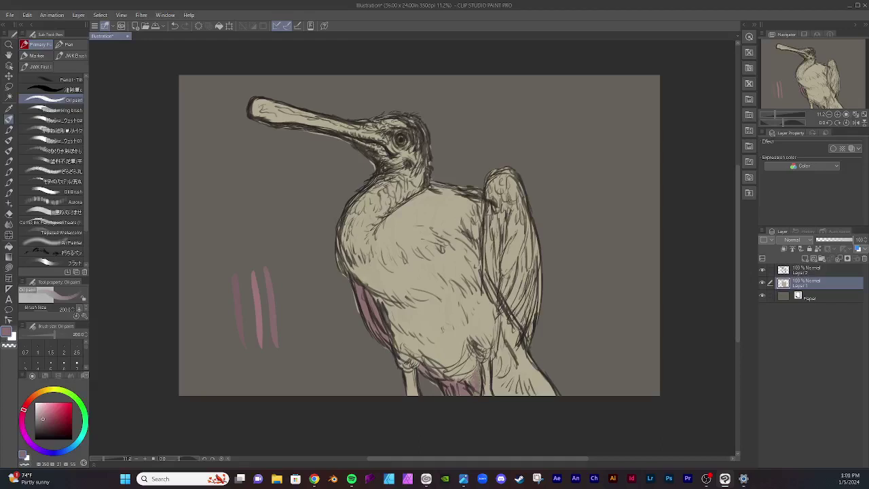
drag(472, 380, 448, 372)
drag(438, 377, 432, 368)
Step: Fill the tail behind the rear leg with muted mauve down to the canvas edge
mouse_move(507, 362)
mouse_down()
mouse_move(503, 323)
mouse_move(491, 374)
mouse_move(498, 391)
mouse_up()
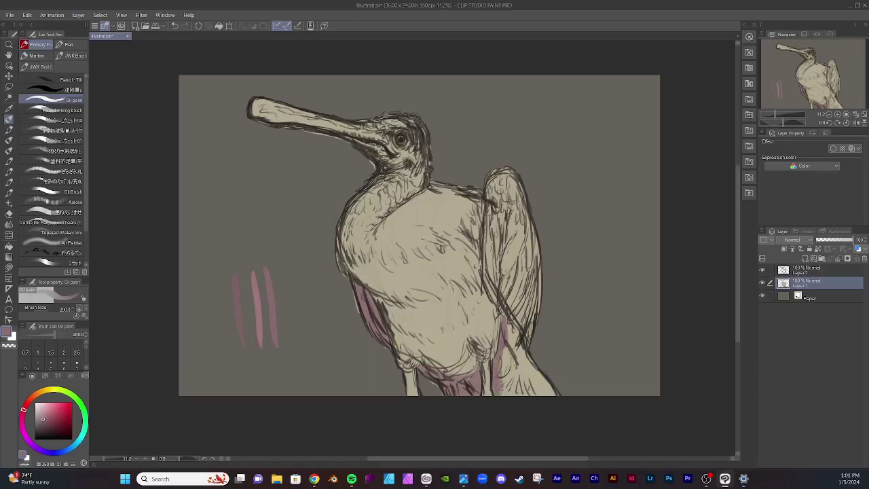
mouse_move(505, 358)
mouse_down()
mouse_move(499, 395)
mouse_move(506, 388)
mouse_up()
mouse_move(509, 353)
mouse_down()
mouse_move(507, 395)
mouse_move(516, 396)
mouse_up()
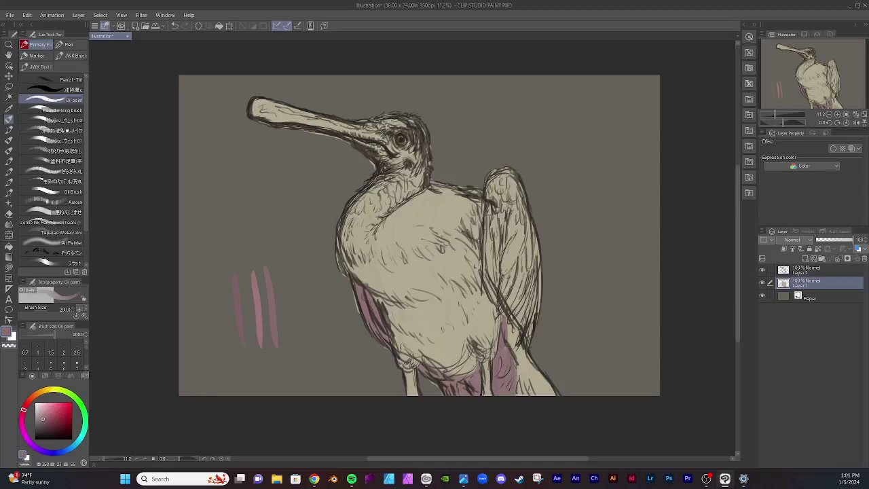
drag(521, 360, 527, 393)
mouse_move(513, 344)
mouse_down()
mouse_move(518, 375)
mouse_move(518, 352)
mouse_move(508, 349)
mouse_up()
mouse_move(512, 317)
mouse_down()
mouse_move(506, 333)
mouse_move(543, 386)
mouse_up()
drag(540, 374, 556, 394)
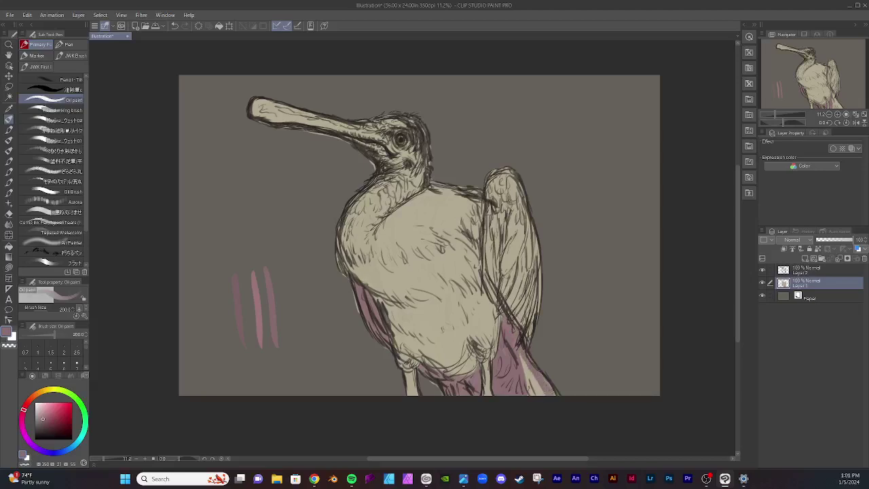
drag(524, 370, 536, 383)
drag(516, 353, 532, 396)
drag(528, 366, 541, 397)
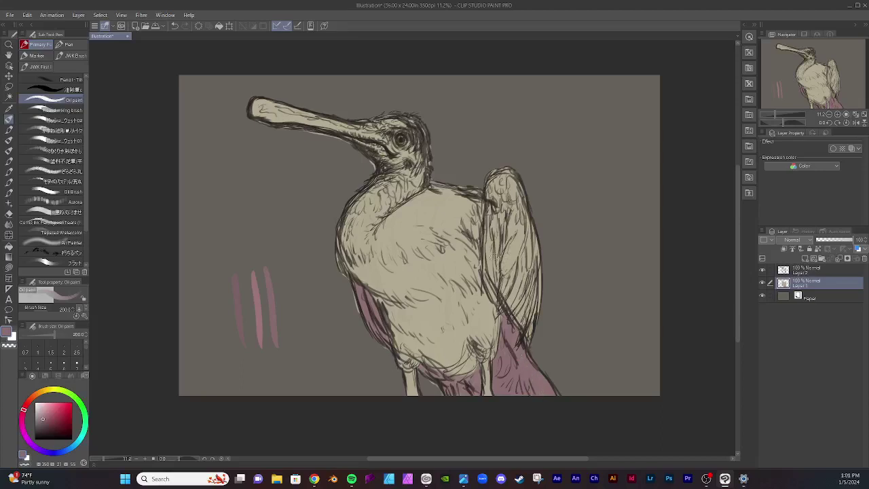
Step: Paint mauve along the folded wing's front edge, across its shoulder and down its rear edge
mouse_move(498, 269)
mouse_down()
mouse_move(486, 295)
mouse_move(503, 304)
mouse_up()
mouse_move(494, 237)
mouse_down()
mouse_move(500, 289)
mouse_move(493, 256)
mouse_move(485, 266)
mouse_up()
mouse_move(487, 221)
mouse_down()
mouse_move(483, 268)
mouse_move(494, 262)
mouse_move(487, 219)
mouse_move(496, 210)
mouse_move(501, 221)
mouse_up()
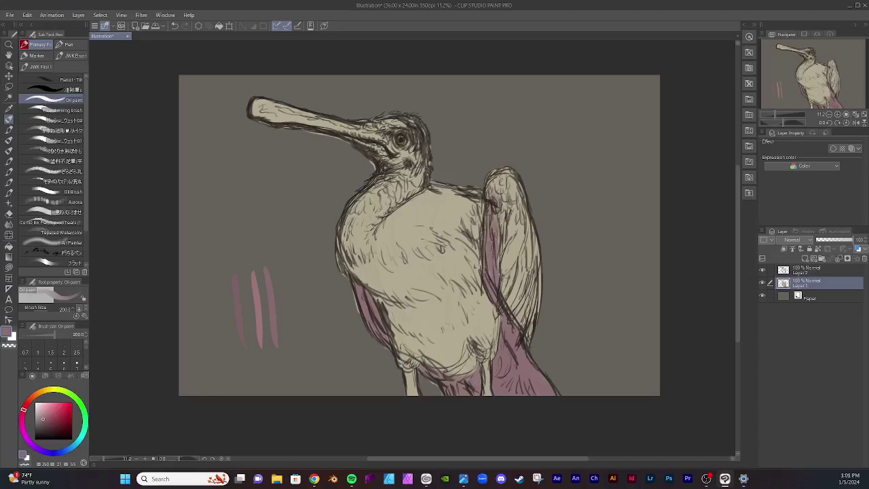
mouse_move(505, 191)
mouse_down()
mouse_move(501, 216)
mouse_move(496, 193)
mouse_move(509, 200)
mouse_up()
mouse_move(514, 182)
mouse_down()
mouse_move(507, 215)
mouse_move(515, 224)
mouse_move(518, 216)
mouse_move(528, 235)
mouse_up()
mouse_move(535, 225)
mouse_down()
mouse_move(530, 244)
mouse_move(528, 236)
mouse_up()
mouse_move(529, 220)
mouse_down()
mouse_move(523, 239)
mouse_move(534, 258)
mouse_up()
drag(531, 227, 525, 272)
drag(530, 264, 523, 285)
drag(532, 258, 530, 289)
drag(536, 281, 532, 291)
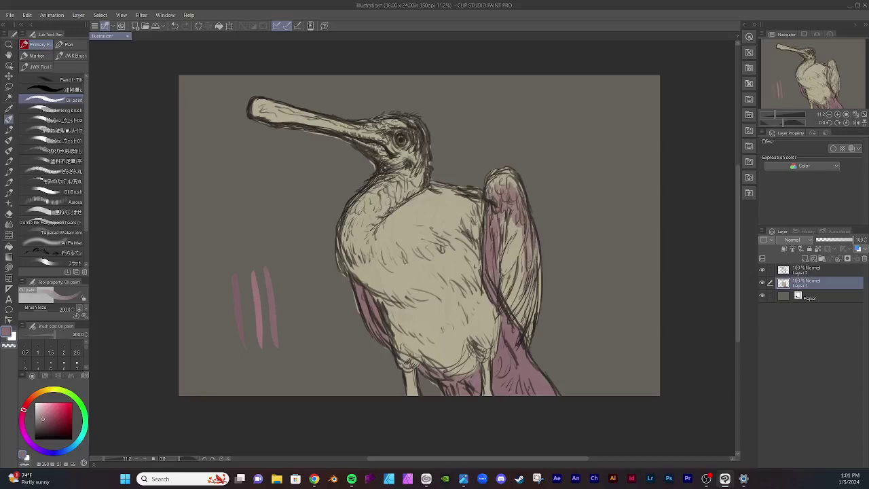
Step: Fill the remaining khaki feathers in the middle of the folded wing with mauve
drag(527, 242, 521, 255)
mouse_move(521, 224)
mouse_down()
mouse_move(516, 263)
mouse_move(512, 255)
mouse_up()
drag(518, 217, 505, 254)
mouse_move(505, 214)
mouse_down()
mouse_move(499, 260)
mouse_move(496, 242)
mouse_up()
drag(501, 251, 497, 274)
drag(503, 229, 505, 281)
drag(512, 229, 511, 281)
mouse_move(517, 250)
mouse_down()
mouse_move(519, 272)
mouse_move(504, 298)
mouse_up()
drag(511, 284, 507, 309)
drag(516, 276, 513, 311)
drag(518, 270, 515, 284)
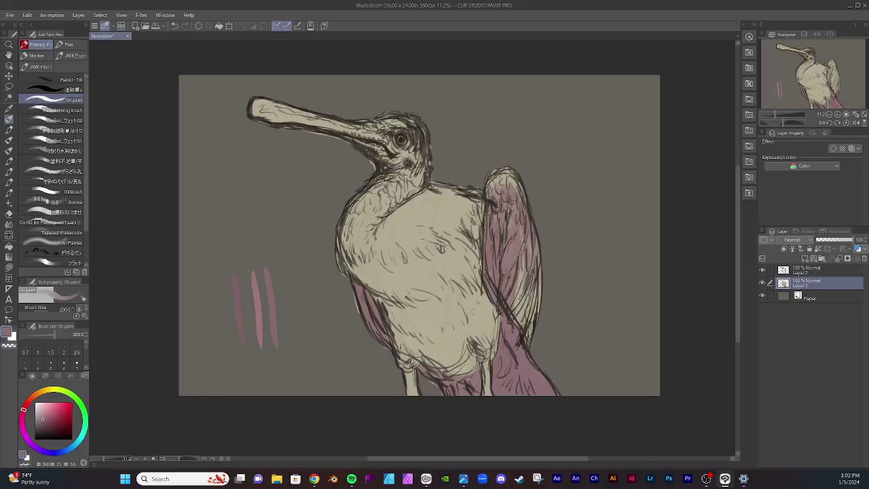
Step: Cover the lower tip of the folded wing with mauve down to the tail
drag(524, 252, 513, 322)
drag(522, 291, 516, 326)
drag(527, 296, 517, 322)
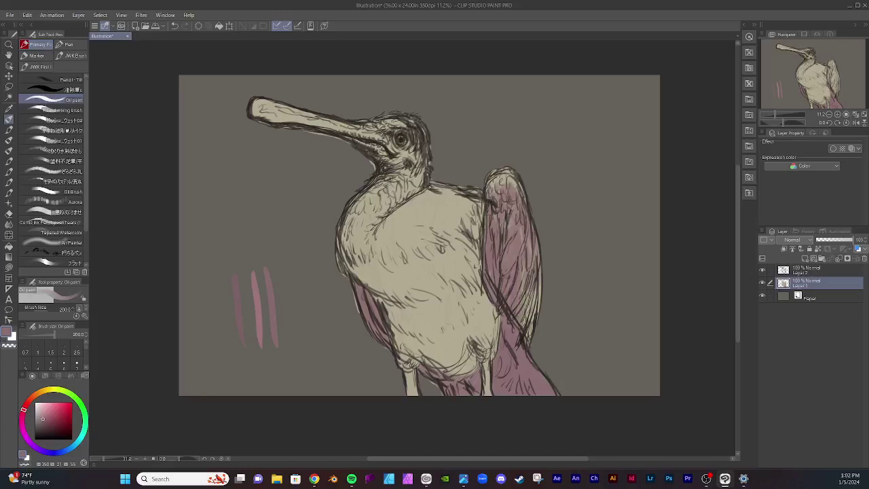
drag(530, 291, 525, 343)
drag(534, 311, 529, 323)
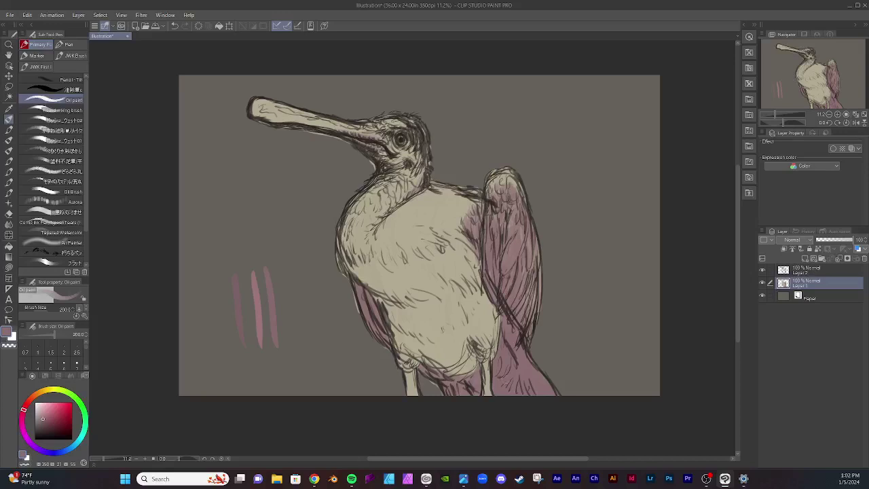
Step: Enlarge the brush to 1000 and glaze a faint mauve tint over the lower belly above the legs
key(bracketright)
key(bracketright)
key(bracketright)
key(bracketright)
key(bracketright)
key(bracketright)
key(bracketright)
key(bracketright)
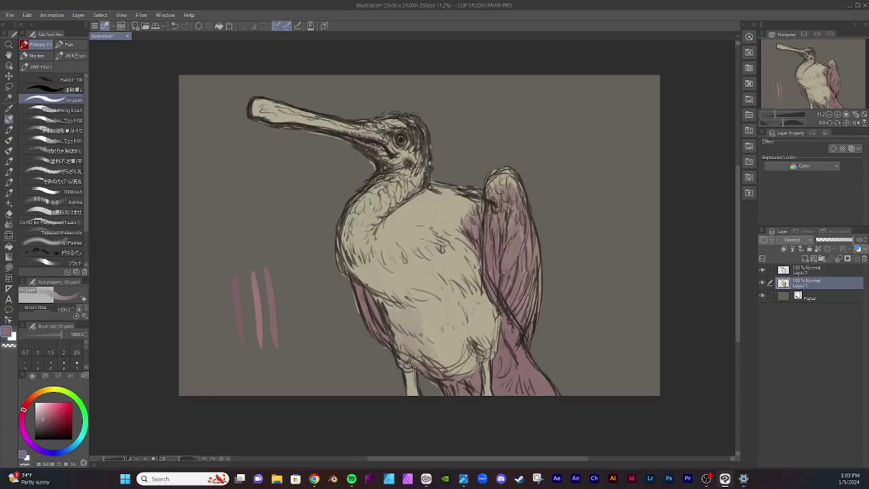
mouse_move(421, 304)
mouse_down()
mouse_move(457, 356)
mouse_move(441, 349)
mouse_move(463, 351)
mouse_move(435, 314)
mouse_up()
mouse_move(445, 343)
mouse_down()
mouse_move(451, 354)
mouse_move(451, 307)
mouse_move(471, 314)
mouse_move(460, 317)
mouse_move(457, 337)
mouse_move(469, 364)
mouse_up()
mouse_move(465, 328)
mouse_down()
mouse_move(469, 341)
mouse_move(478, 331)
mouse_move(483, 355)
mouse_up()
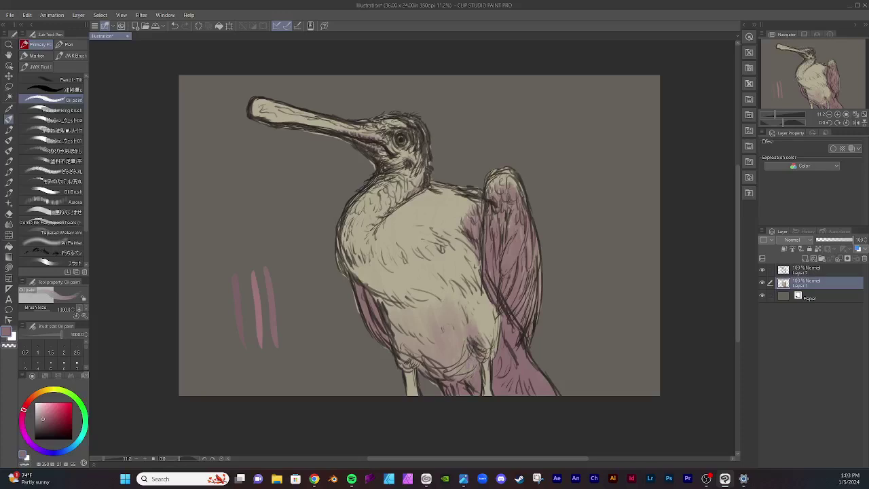
Step: Extend the faint mauve tint up the side of the belly next to the folded wing
drag(482, 323, 481, 338)
mouse_move(488, 308)
mouse_down()
mouse_move(485, 335)
mouse_move(477, 295)
mouse_move(493, 317)
mouse_up()
drag(481, 286, 492, 309)
mouse_move(491, 306)
mouse_down()
mouse_move(498, 335)
mouse_move(491, 362)
mouse_move(469, 317)
mouse_up()
drag(470, 290, 463, 305)
drag(461, 290, 453, 306)
mouse_move(454, 281)
mouse_down()
mouse_move(450, 294)
mouse_move(466, 306)
mouse_up()
mouse_move(462, 267)
mouse_down()
mouse_move(457, 276)
mouse_move(467, 278)
mouse_up()
mouse_move(477, 285)
mouse_down()
mouse_move(474, 295)
mouse_move(477, 285)
mouse_up()
drag(468, 246, 466, 259)
drag(473, 241, 470, 260)
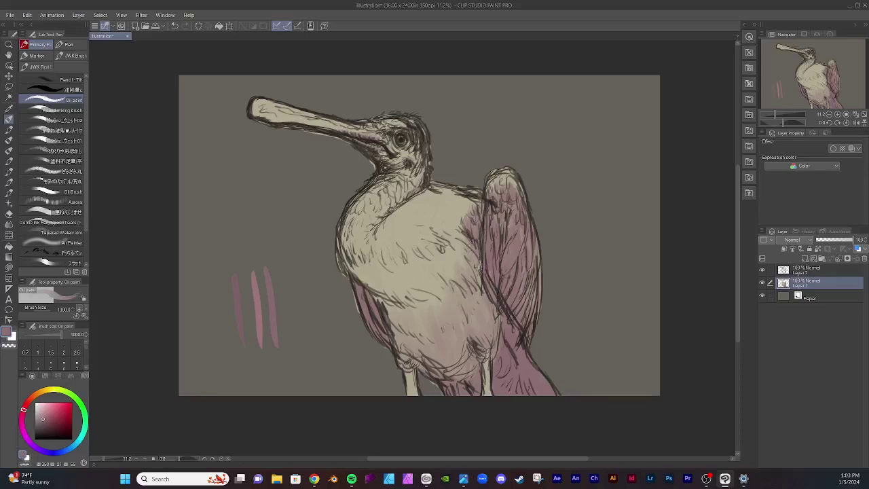
Step: Spread the faint mauve tint across the mid-belly to the bird's front edge
drag(441, 287, 429, 313)
mouse_move(429, 293)
mouse_down()
mouse_move(418, 315)
mouse_move(411, 300)
mouse_move(368, 293)
mouse_up()
drag(382, 294, 375, 314)
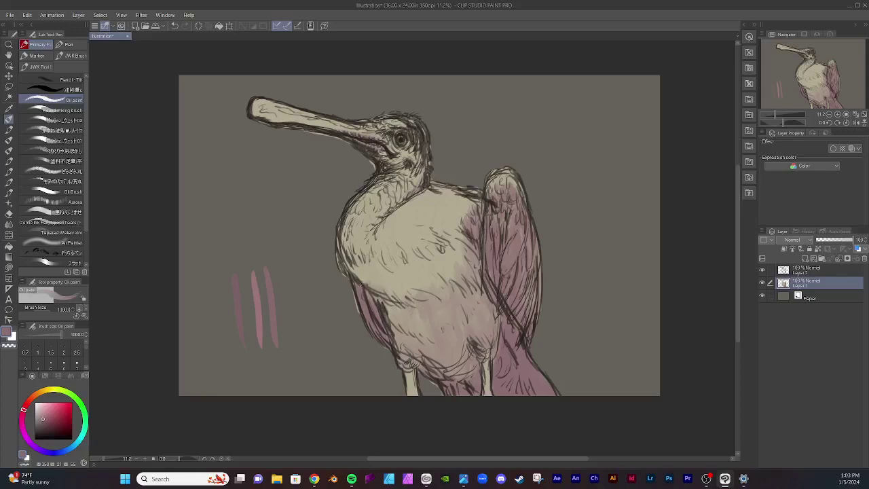
drag(382, 279, 383, 287)
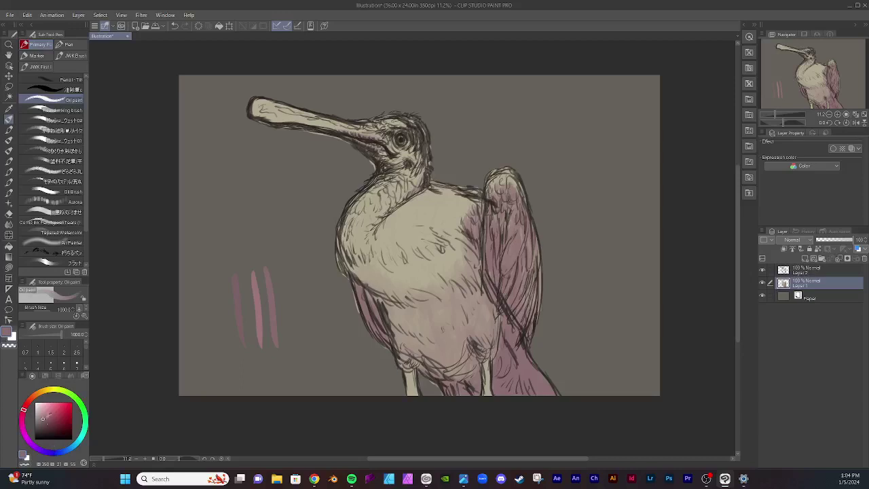
Step: Change the paint hue to blue, test a greyish blue swatch in front of the bird, and undo it
click(61, 451)
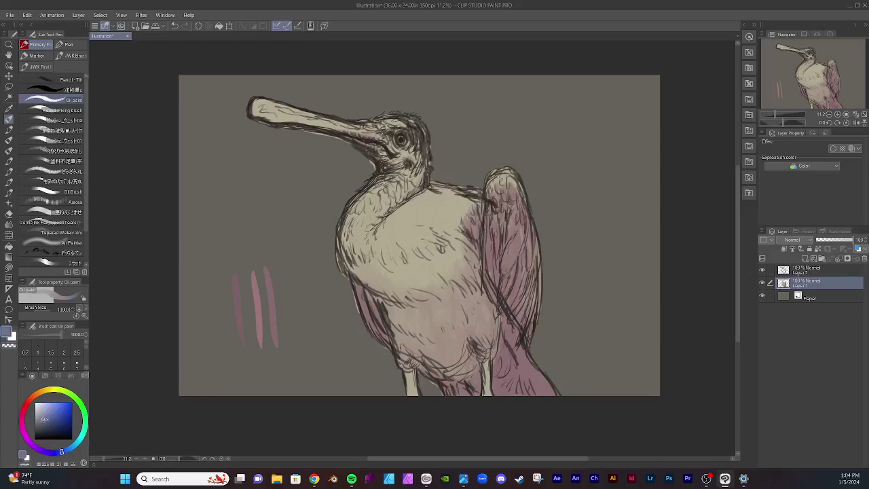
click(44, 419)
click(41, 415)
drag(228, 232, 222, 260)
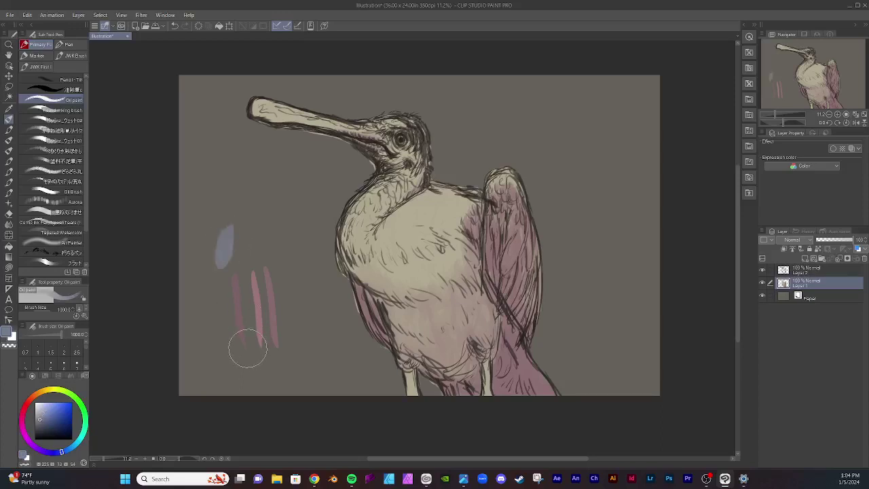
key(ctrl+z)
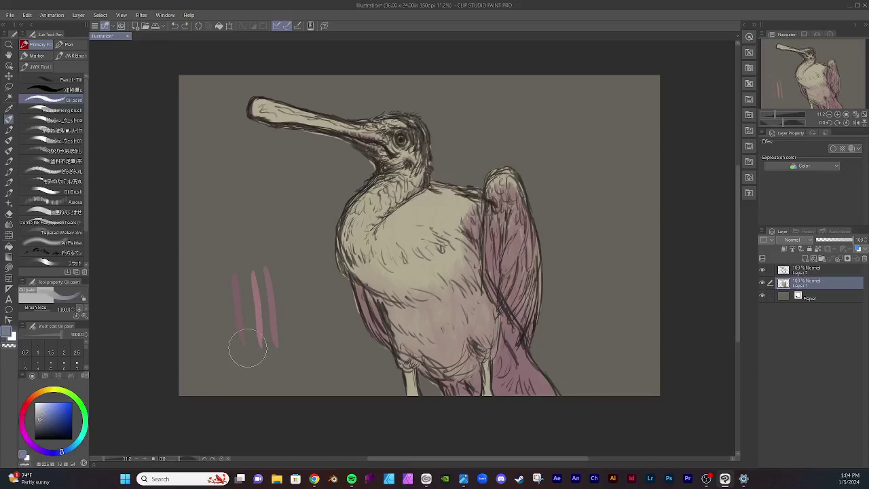
Step: Test a darker slate blue swatch, undo it, and paint a nearly neutral dark grey swatch in front of the bird
click(42, 423)
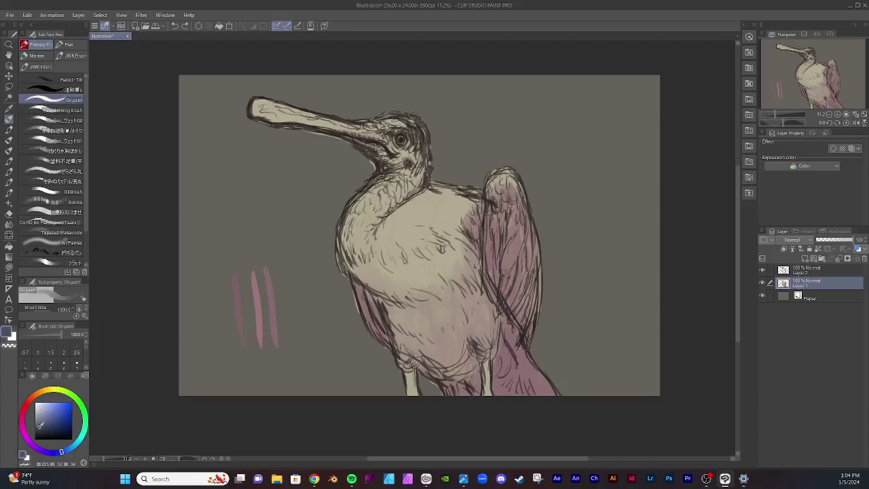
drag(218, 228, 214, 278)
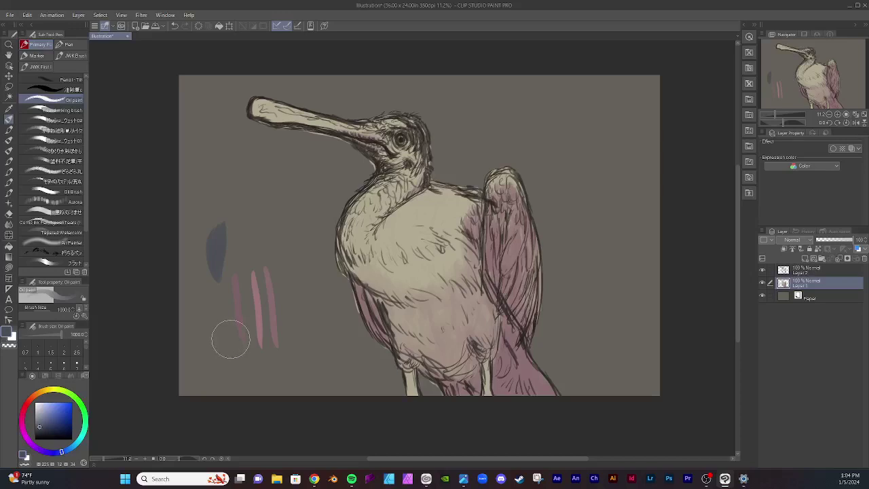
key(ctrl+z)
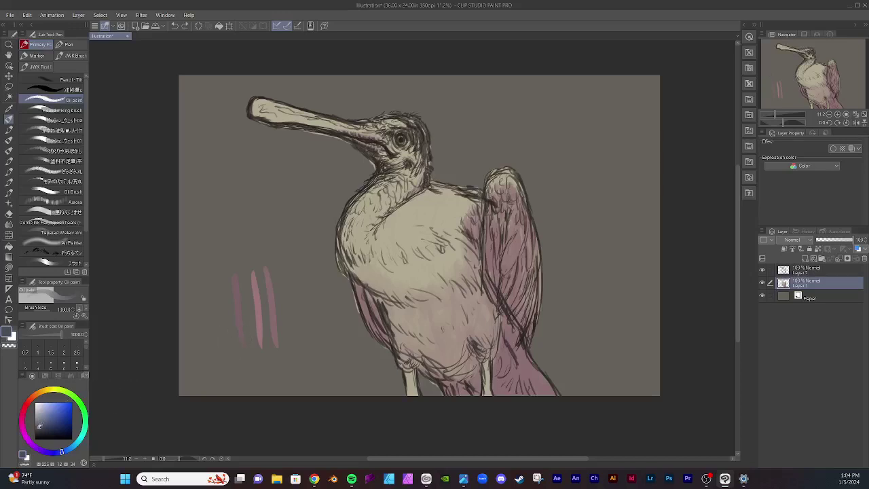
click(37, 428)
drag(210, 230, 206, 275)
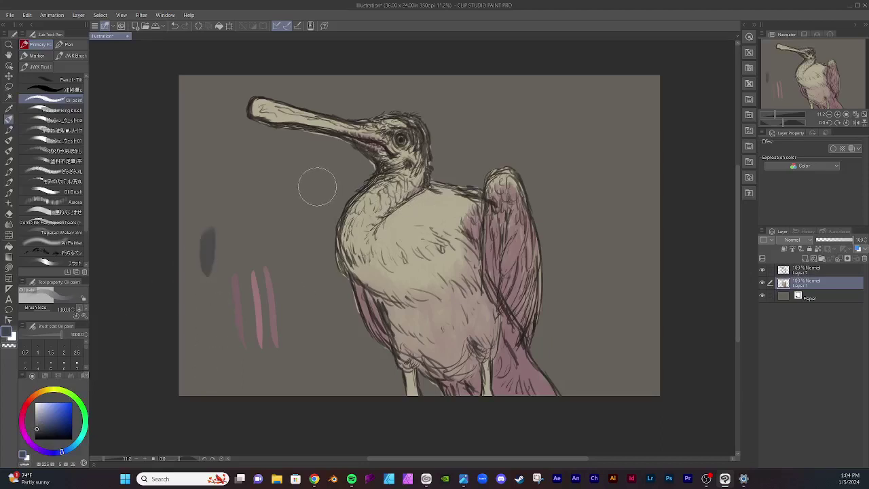
Step: Reduce the brush to 300 and shade the throat, the base of the bill and the area around the eye dark grey
key(bracketleft)
key(bracketleft)
key(bracketleft)
key(bracketleft)
key(bracketleft)
key(bracketleft)
drag(373, 172, 381, 160)
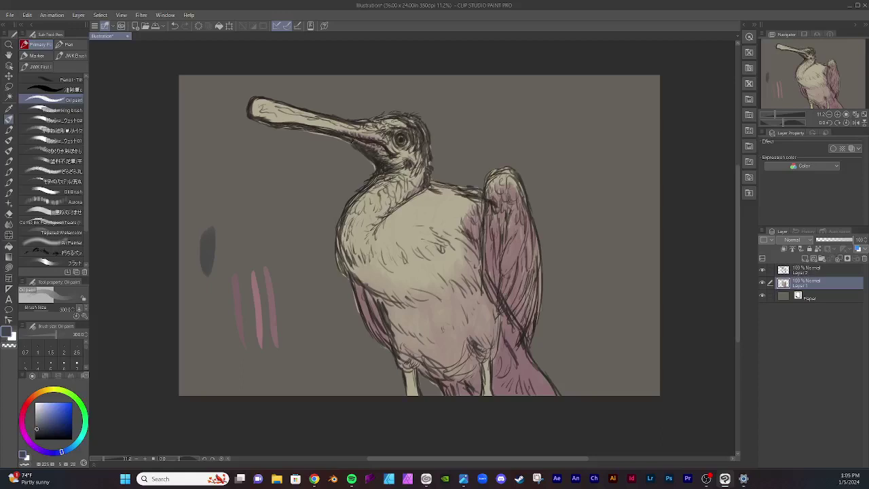
drag(345, 136, 358, 139)
mouse_move(396, 137)
mouse_down()
mouse_move(392, 152)
mouse_move(406, 152)
mouse_move(372, 135)
mouse_up()
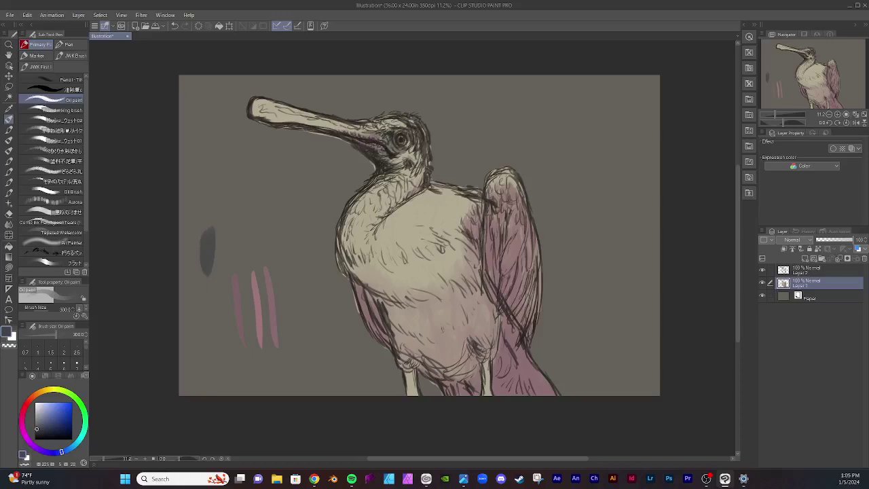
mouse_move(382, 126)
mouse_down()
mouse_move(376, 131)
mouse_move(396, 128)
mouse_move(406, 148)
mouse_up()
drag(411, 144, 408, 154)
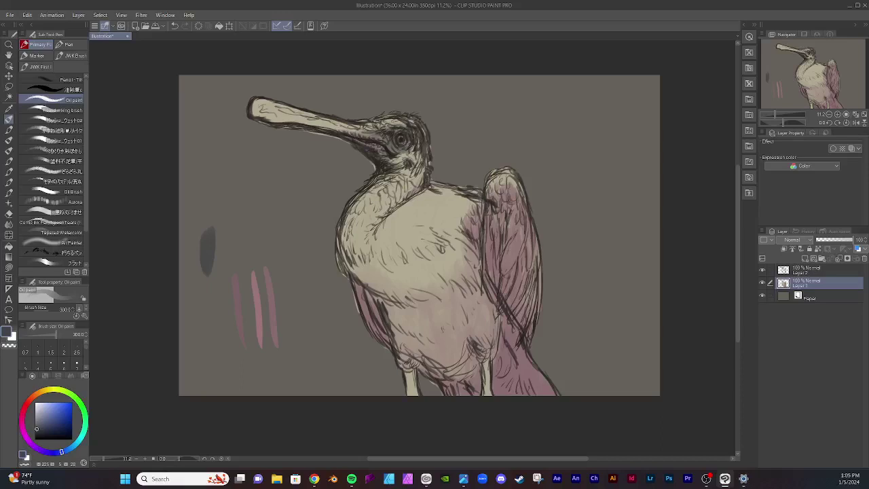
Step: Shade the cheek and upper neck below the head with dark grey
mouse_move(406, 152)
mouse_down()
mouse_move(393, 159)
mouse_move(413, 145)
mouse_move(406, 162)
mouse_move(425, 172)
mouse_move(408, 176)
mouse_move(400, 166)
mouse_move(400, 178)
mouse_move(371, 186)
mouse_move(373, 170)
mouse_move(397, 175)
mouse_move(389, 204)
mouse_move(385, 187)
mouse_up()
mouse_move(381, 193)
mouse_down()
mouse_move(390, 201)
mouse_move(384, 188)
mouse_up()
mouse_move(389, 178)
mouse_down()
mouse_move(390, 212)
mouse_move(397, 178)
mouse_move(407, 179)
mouse_up()
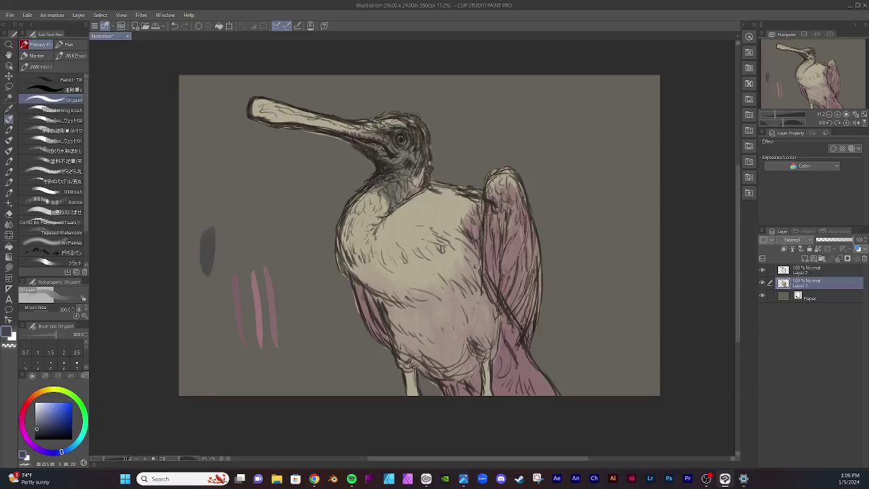
drag(398, 175, 404, 172)
drag(409, 175, 417, 167)
drag(409, 188, 405, 199)
Step: Shade the front contour of the neck and chest dark grey, from the throat down to the far wing
mouse_move(389, 169)
mouse_down()
mouse_move(393, 177)
mouse_move(348, 206)
mouse_move(371, 199)
mouse_move(358, 199)
mouse_move(346, 227)
mouse_move(349, 217)
mouse_up()
drag(351, 223, 345, 240)
mouse_move(347, 221)
mouse_down()
mouse_move(336, 241)
mouse_move(345, 248)
mouse_up()
drag(355, 222, 349, 247)
mouse_move(355, 230)
mouse_down()
mouse_move(348, 258)
mouse_move(337, 253)
mouse_up()
drag(345, 243, 343, 273)
drag(351, 262, 349, 272)
drag(357, 251, 353, 274)
mouse_move(360, 252)
mouse_down()
mouse_move(351, 274)
mouse_move(356, 251)
mouse_move(359, 272)
mouse_move(336, 262)
mouse_up()
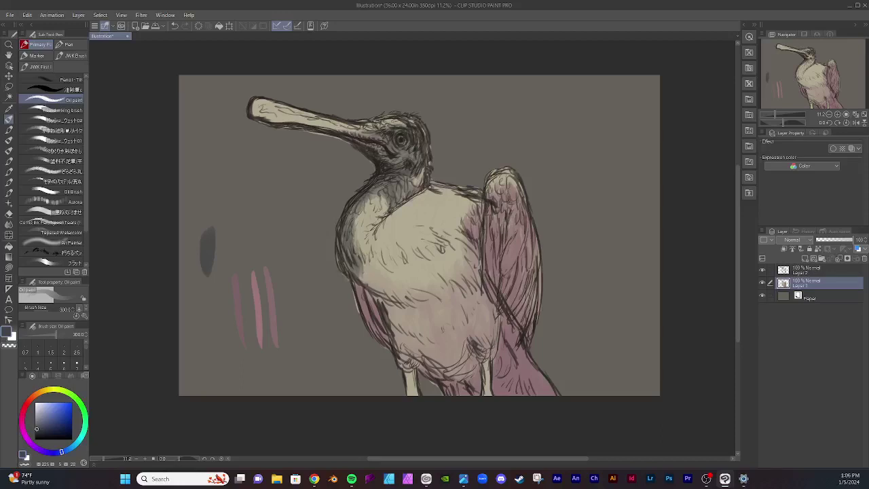
Step: Blend the dark grey shading inward over the lower chest and the middle of the neck
mouse_move(370, 261)
mouse_down()
mouse_move(364, 272)
mouse_move(361, 253)
mouse_move(368, 266)
mouse_move(381, 258)
mouse_up()
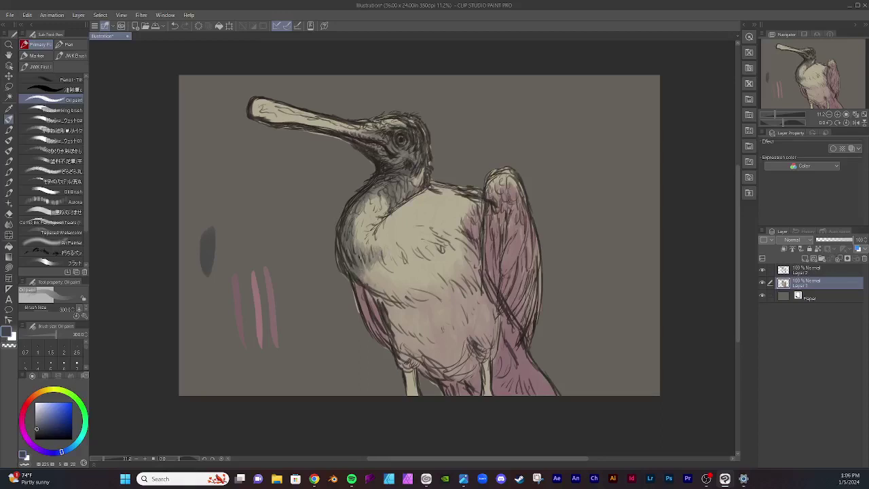
drag(368, 268, 364, 279)
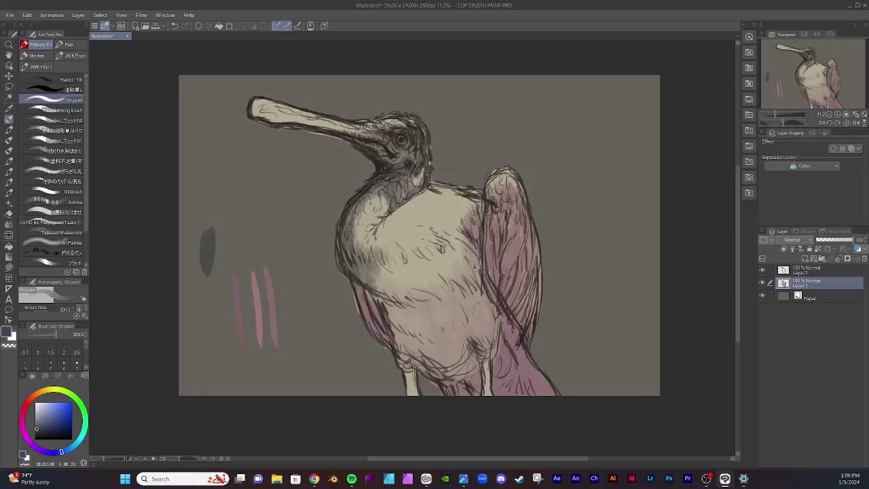
mouse_move(358, 243)
mouse_down()
mouse_move(361, 227)
mouse_move(361, 249)
mouse_up()
drag(379, 201, 377, 207)
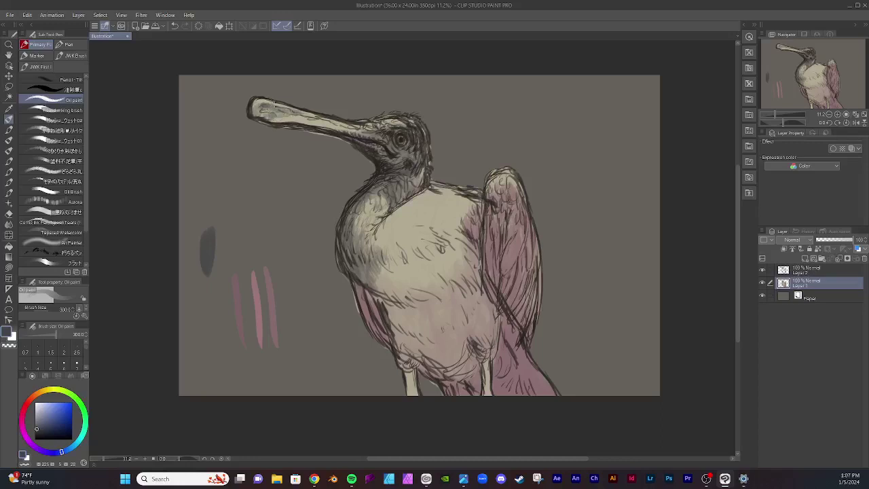
Step: Shade the long bill with light strokes of dark grey from its tip back to the forehead
drag(257, 101, 250, 106)
mouse_move(315, 117)
mouse_down()
mouse_move(330, 122)
mouse_move(304, 120)
mouse_move(347, 129)
mouse_up()
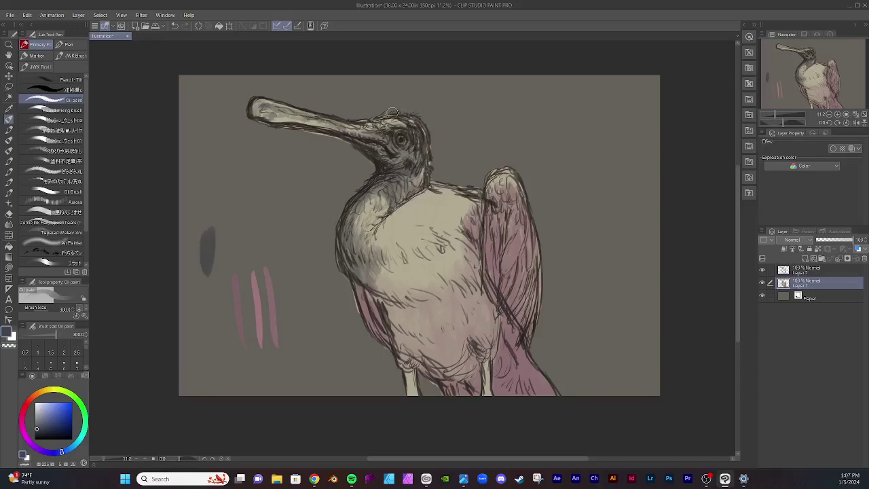
drag(353, 128, 384, 120)
mouse_move(359, 148)
mouse_down()
mouse_move(366, 137)
mouse_move(325, 129)
mouse_up()
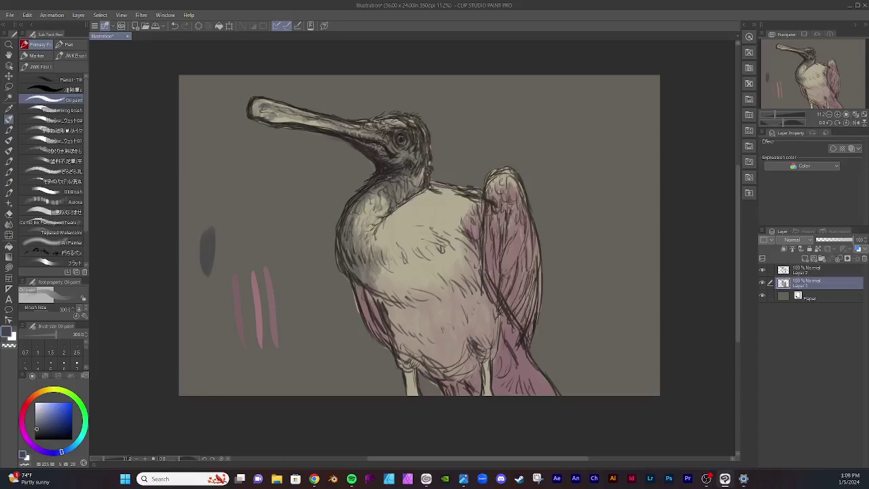
Step: Touch up the neck and eye with dark grey, and shade both legs with the same colour
mouse_move(388, 176)
mouse_down()
mouse_move(381, 184)
mouse_move(396, 174)
mouse_up()
drag(406, 142, 406, 146)
mouse_move(407, 377)
mouse_down()
mouse_move(411, 397)
mouse_move(407, 373)
mouse_move(416, 382)
mouse_up()
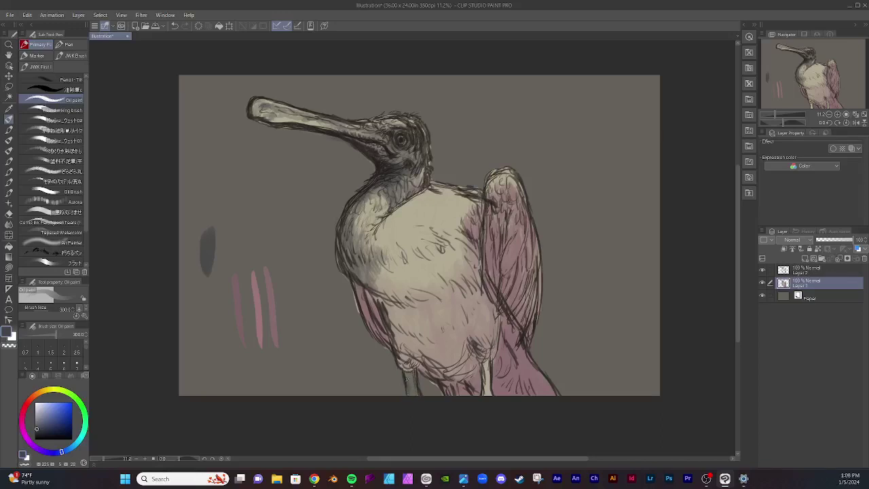
drag(484, 372, 490, 398)
drag(485, 378, 487, 396)
drag(485, 358, 488, 364)
mouse_move(405, 377)
mouse_down()
mouse_move(406, 388)
mouse_move(413, 368)
mouse_move(410, 385)
mouse_up()
Step: Erase the grey and mauve colour swatches beside the bird with the Soft eraser enlarged to size 150
click(9, 213)
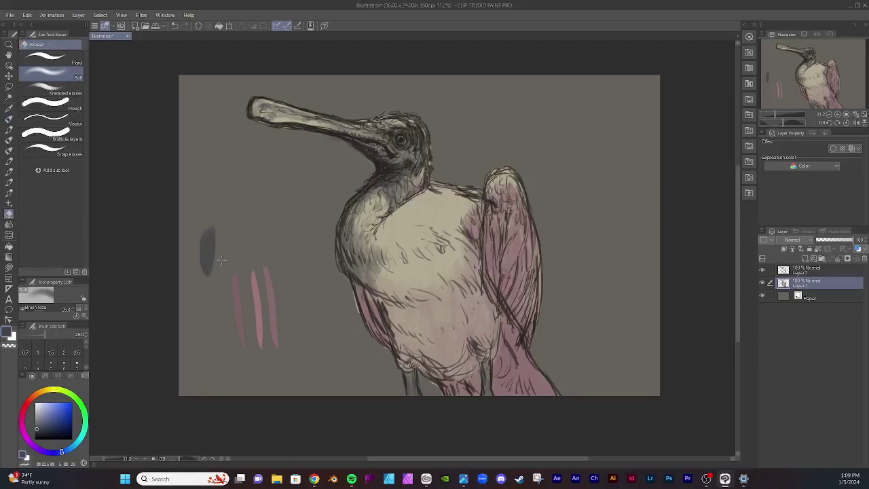
key(bracketright)
key(bracketright)
key(bracketright)
key(bracketright)
key(bracketright)
key(bracketright)
key(bracketright)
key(bracketright)
key(bracketright)
mouse_move(206, 243)
mouse_down()
mouse_move(204, 272)
mouse_move(207, 235)
mouse_move(214, 264)
mouse_up()
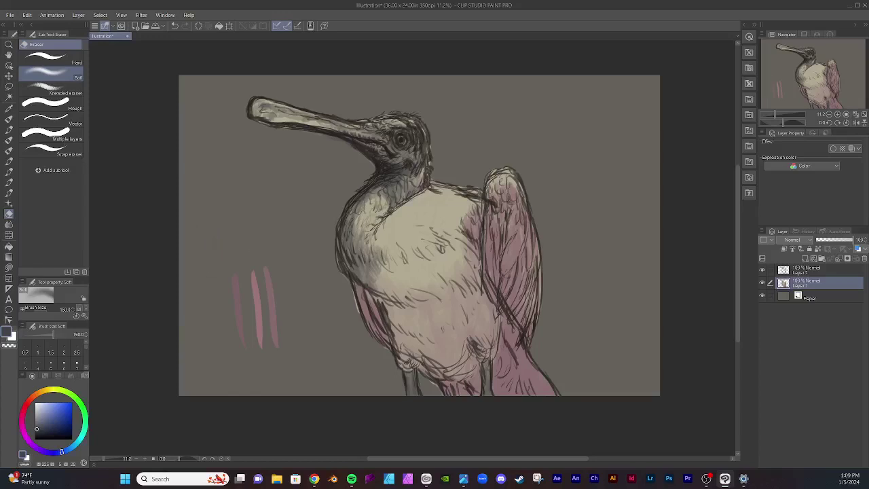
mouse_move(253, 272)
mouse_down()
mouse_move(261, 347)
mouse_move(262, 285)
mouse_move(274, 350)
mouse_move(272, 286)
mouse_move(273, 302)
mouse_up()
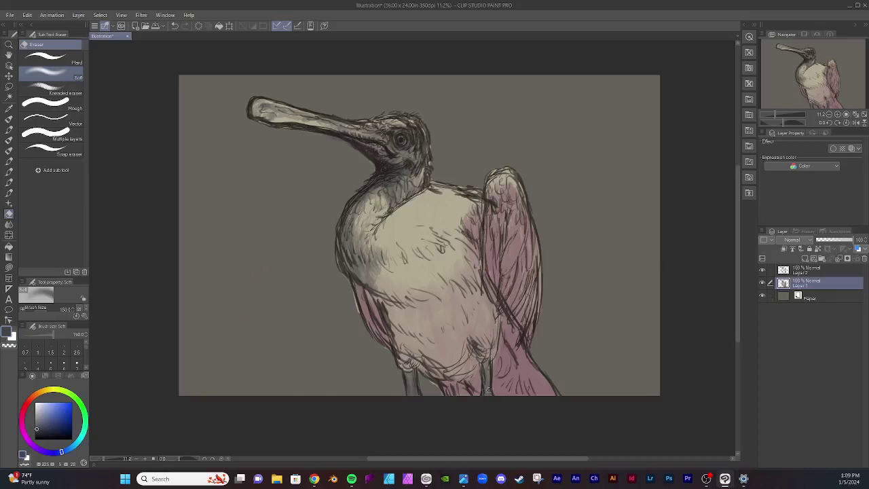
Step: Tint the tail feathers beneath the bird with a muted reddish brown using the Oil paint brush
click(29, 402)
click(47, 419)
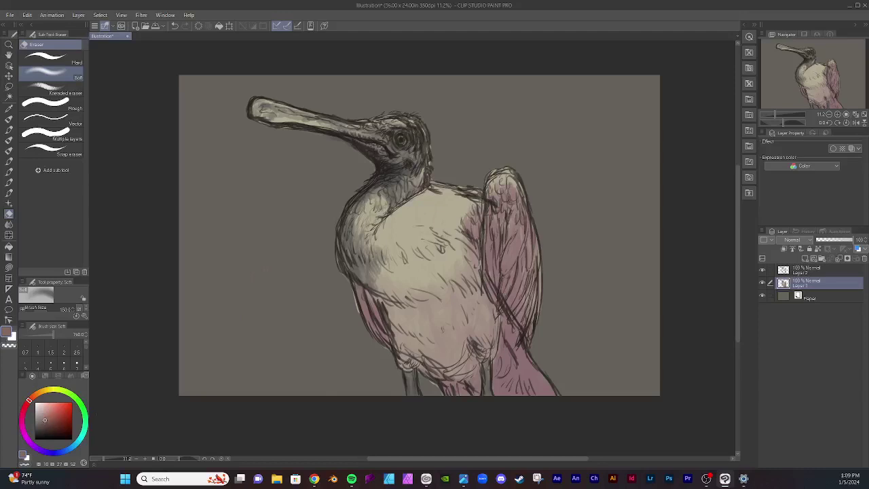
click(9, 119)
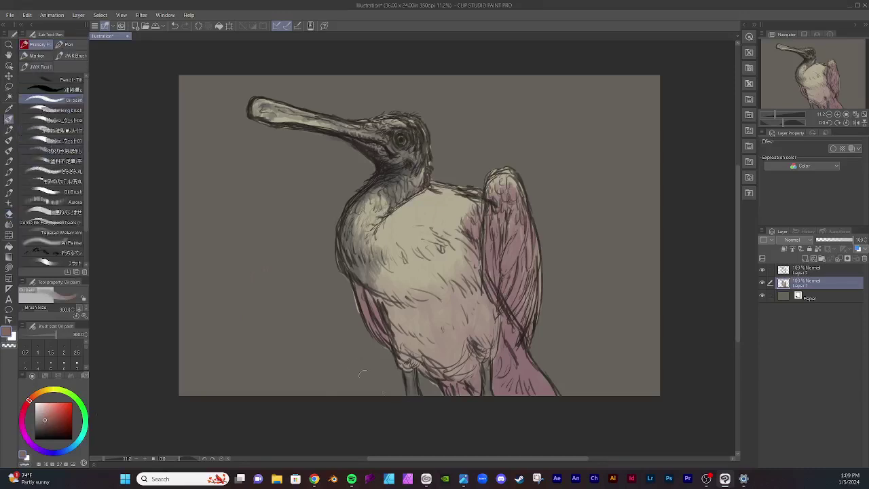
mouse_move(453, 394)
mouse_down()
mouse_move(461, 383)
mouse_move(446, 383)
mouse_up()
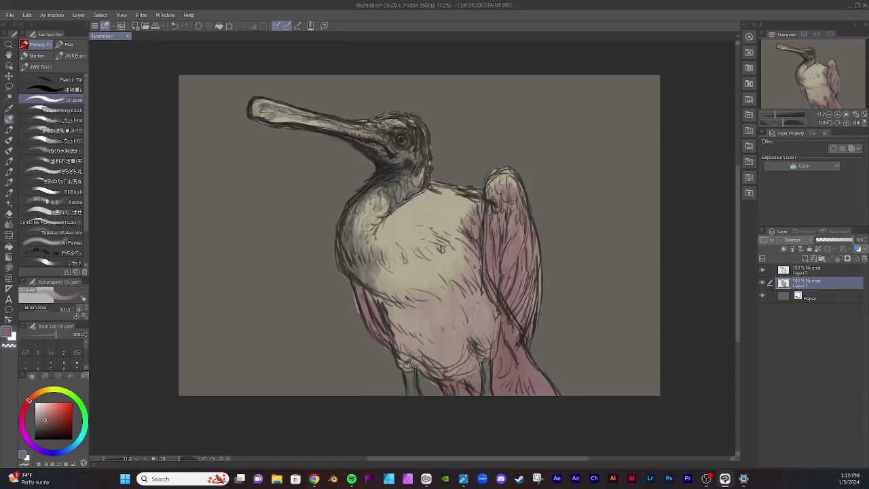
Step: Shade the lower belly above the legs with a greyer warm tone, using the Oil paint brush at size 700
drag(45, 414, 40, 421)
key(bracketright)
key(bracketright)
key(bracketright)
drag(408, 367, 425, 358)
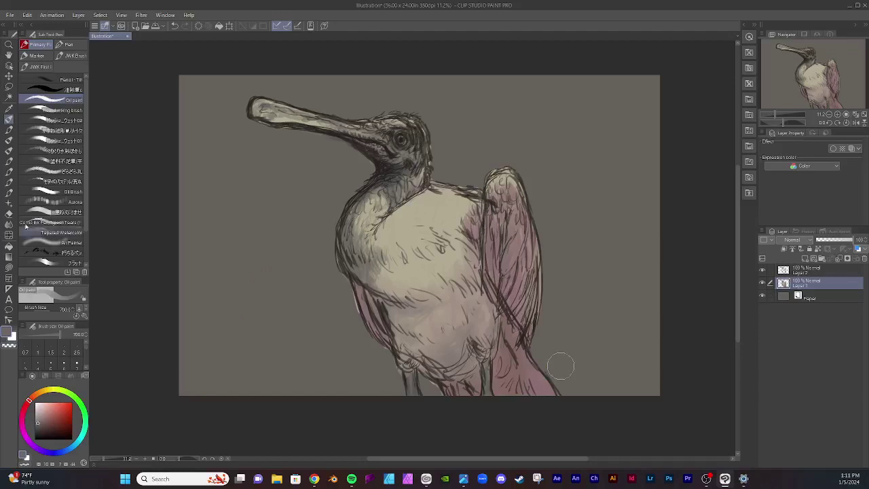
key(e)
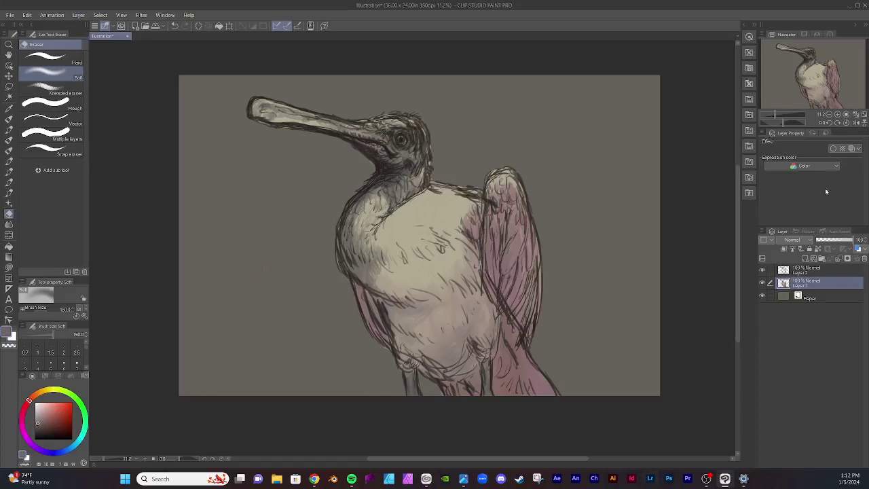
Step: Rename the line drawing layer "Sketch" and the colour layer beneath it "base color"
click(814, 269)
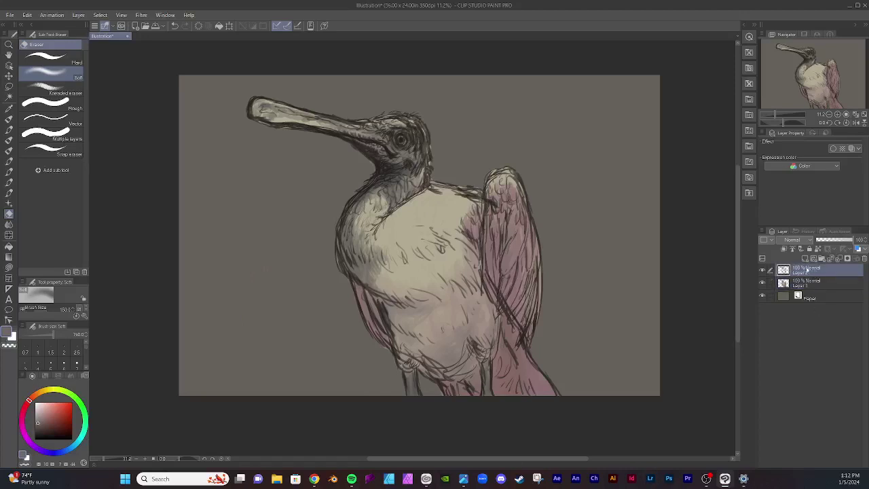
double_click(804, 272)
text(Sketch)
key(Return)
double_click(807, 286)
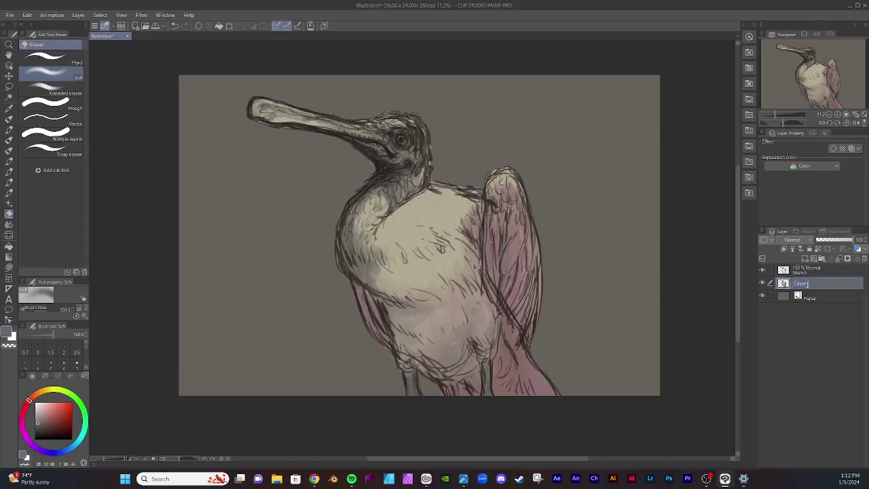
text(base color)
click(824, 327)
Step: Add a new layer beneath base color and start painting a near-black green background beside the bird and above the bill
click(805, 259)
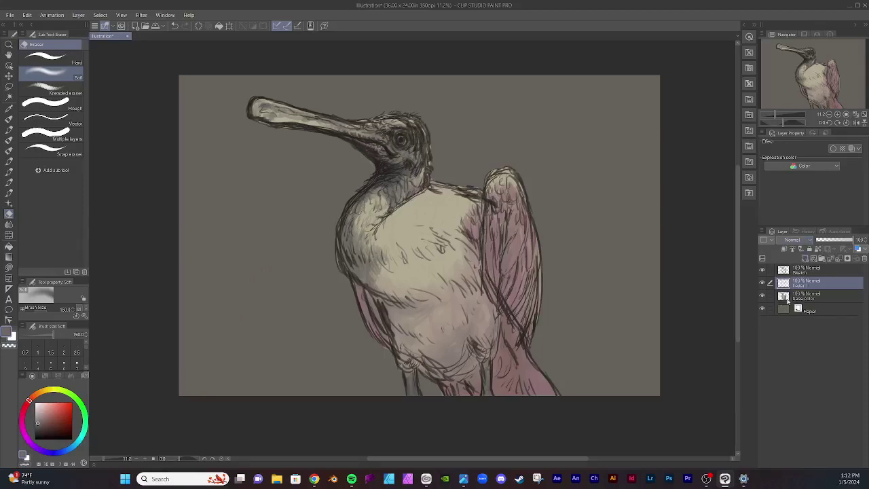
drag(794, 285, 795, 303)
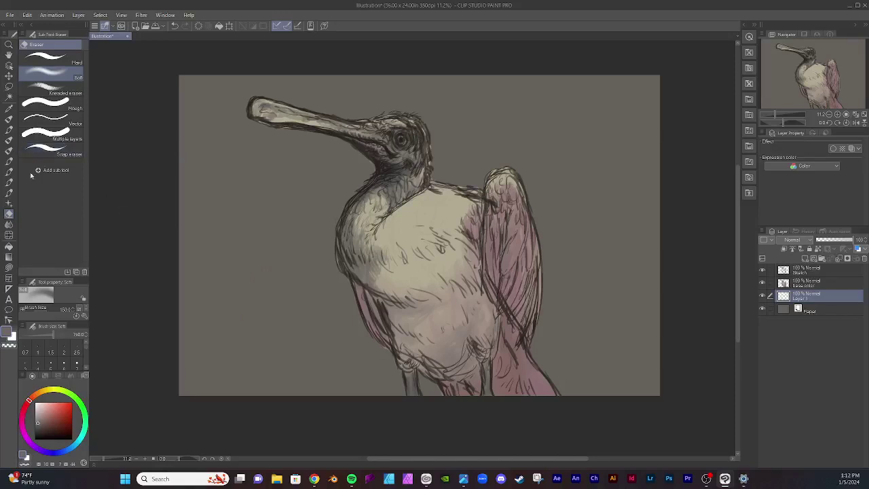
click(9, 119)
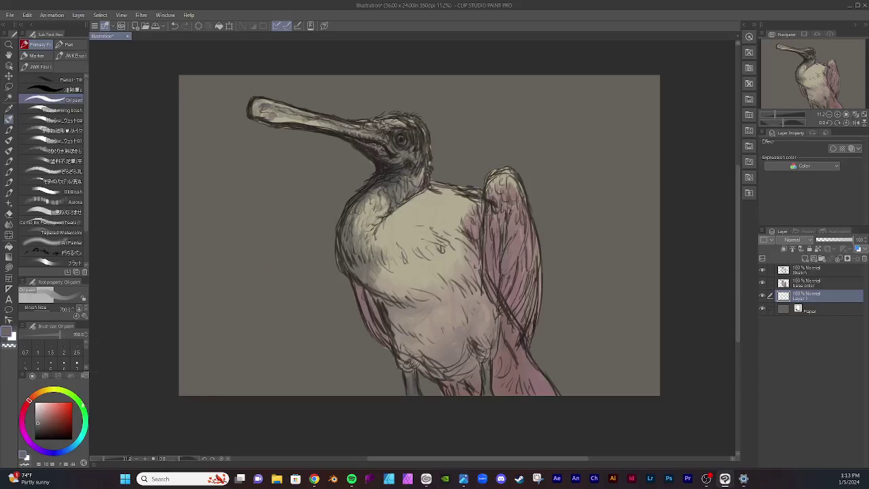
click(86, 419)
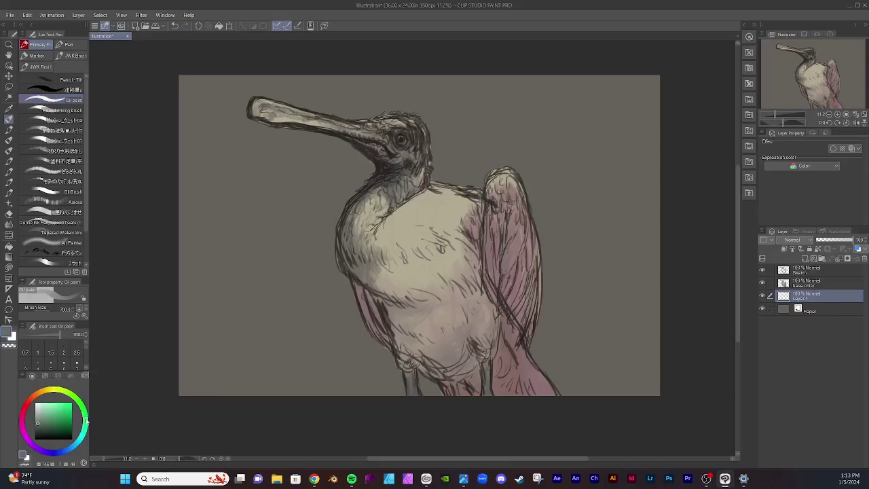
click(54, 432)
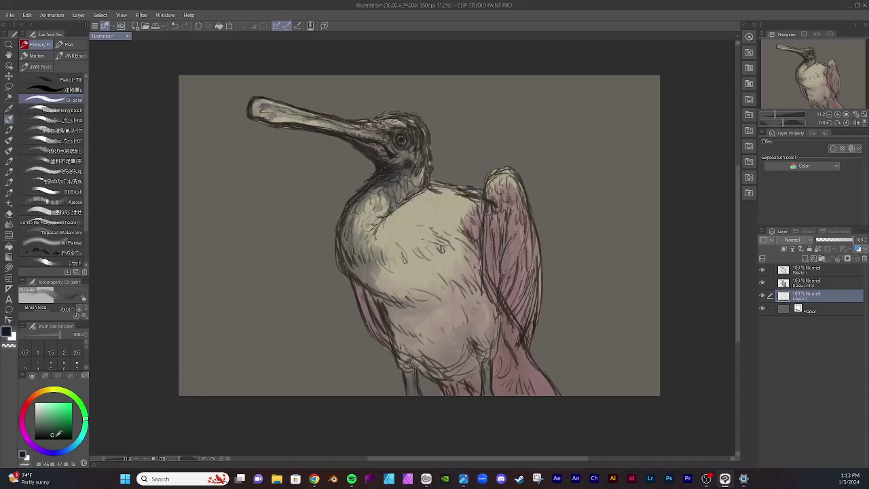
click(47, 436)
drag(263, 199, 257, 294)
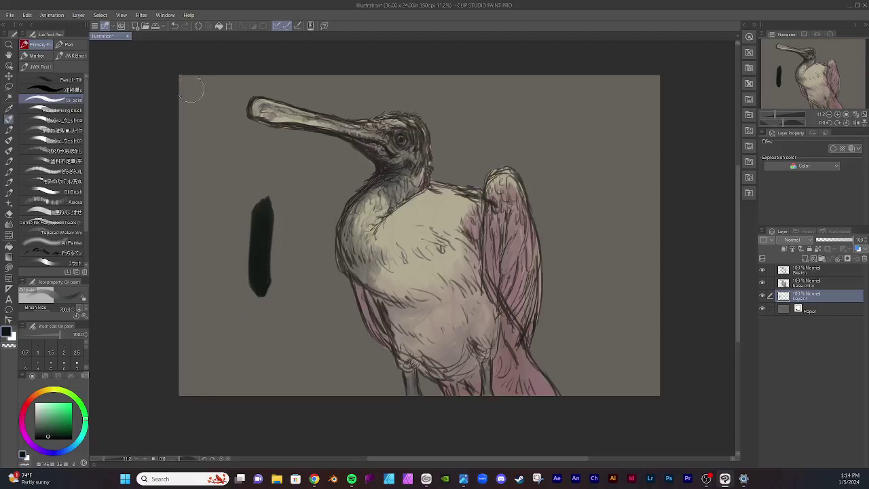
mouse_move(191, 89)
mouse_down()
mouse_move(230, 80)
mouse_move(241, 96)
mouse_move(282, 85)
mouse_up()
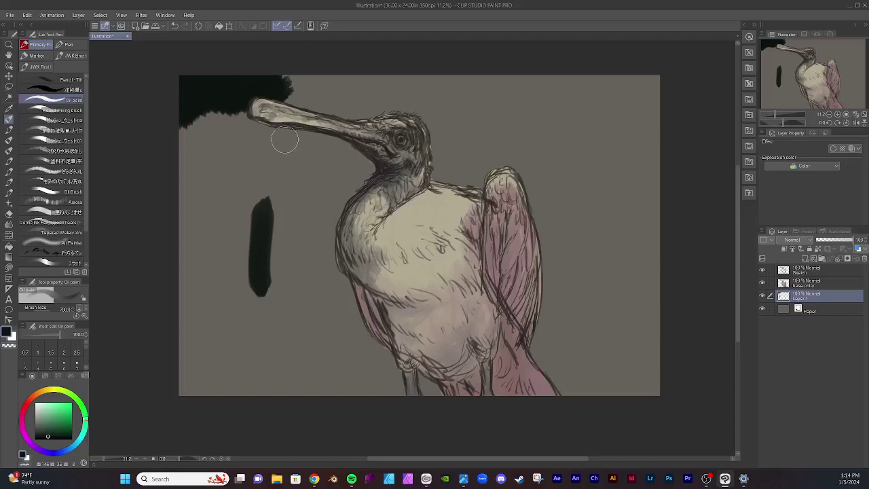
Step: Fill the rest of the background layer with the near-black green and paint over the seams around the earlier strokes
click(9, 247)
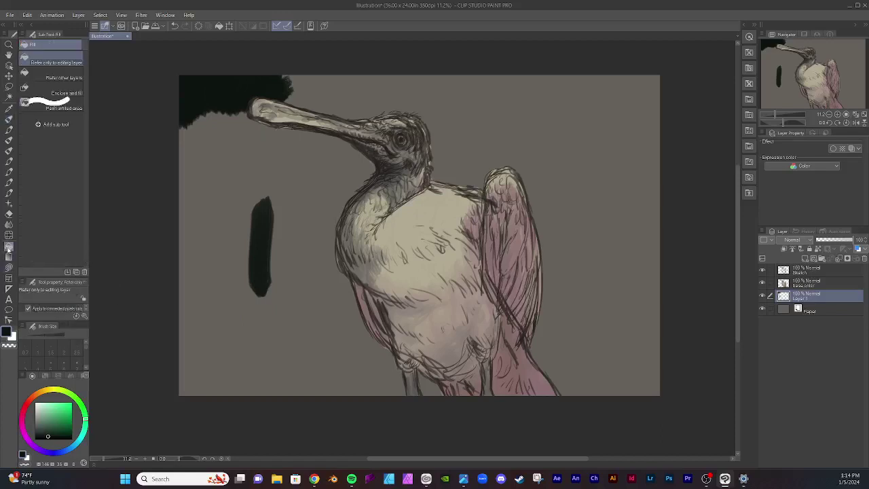
click(224, 178)
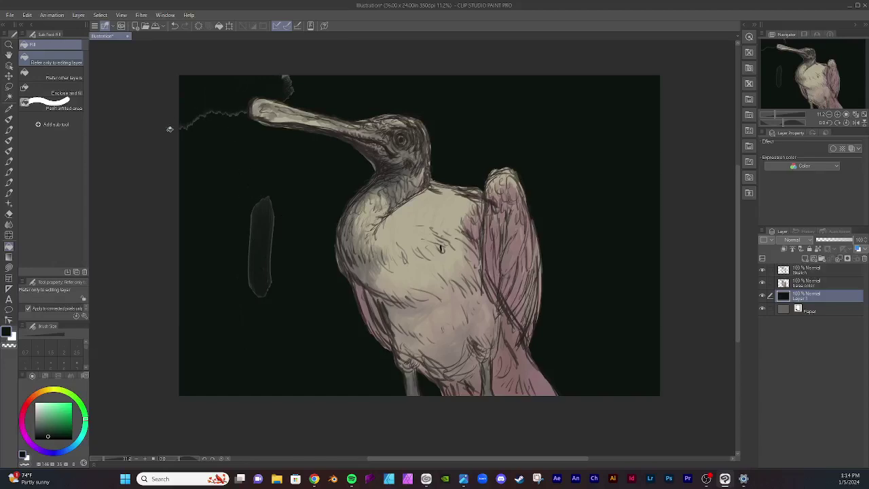
key(p)
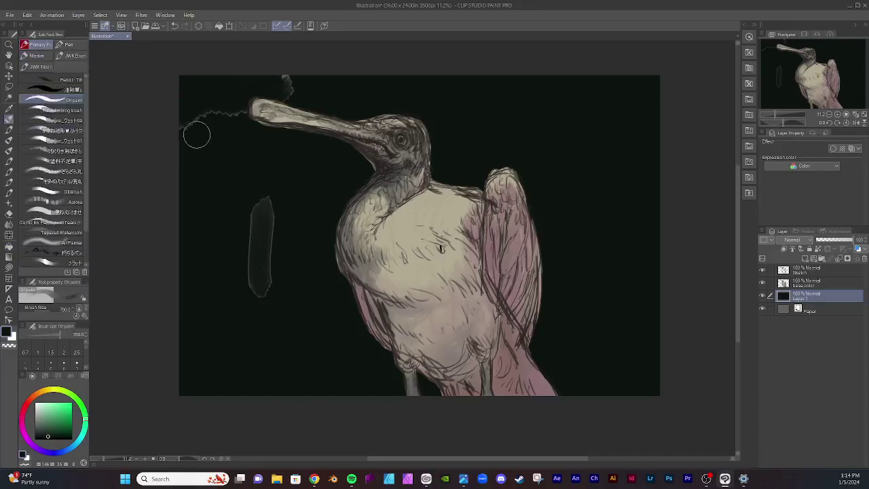
mouse_move(197, 134)
mouse_down()
mouse_move(188, 115)
mouse_move(186, 141)
mouse_move(179, 139)
mouse_move(190, 84)
mouse_move(192, 115)
mouse_move(199, 84)
mouse_move(205, 126)
mouse_move(210, 84)
mouse_move(212, 117)
mouse_move(217, 100)
mouse_move(224, 112)
mouse_move(234, 90)
mouse_move(242, 113)
mouse_move(254, 87)
mouse_move(254, 121)
mouse_move(262, 90)
mouse_move(288, 94)
mouse_move(293, 80)
mouse_move(299, 93)
mouse_move(281, 71)
mouse_up()
mouse_move(278, 190)
mouse_down()
mouse_move(267, 188)
mouse_move(270, 210)
mouse_move(265, 202)
mouse_move(270, 273)
mouse_move(256, 194)
mouse_move(250, 297)
mouse_move(249, 221)
mouse_move(243, 248)
mouse_move(271, 300)
mouse_move(262, 273)
mouse_move(282, 284)
mouse_up()
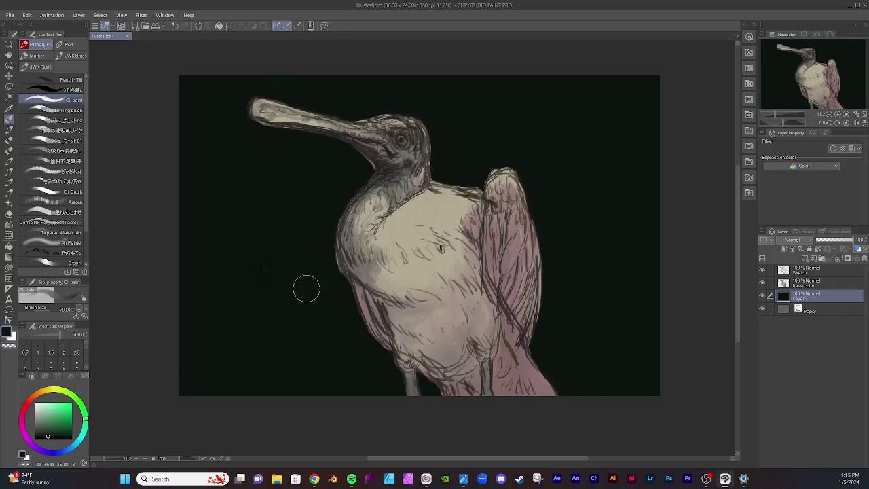
Step: Erase the leftover swatch marks from the base color layer in the dark area in front of the chest
scroll(297, 274, up, 3)
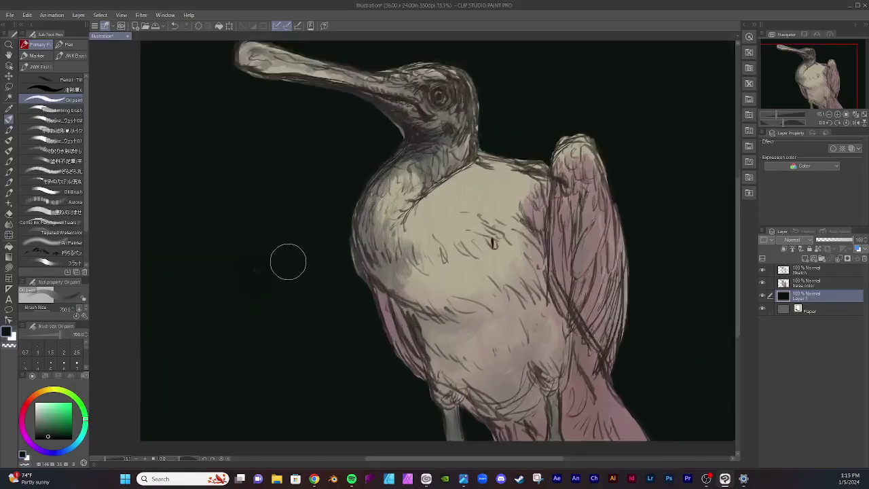
scroll(287, 260, up, 3)
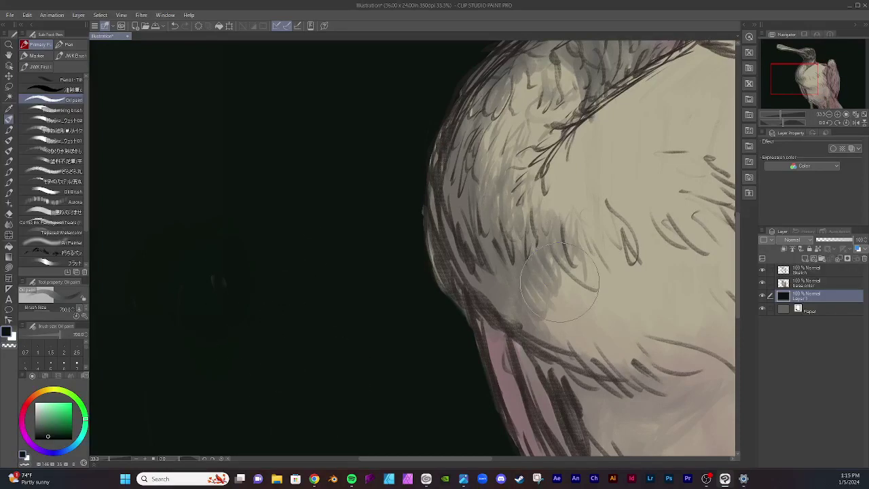
click(811, 282)
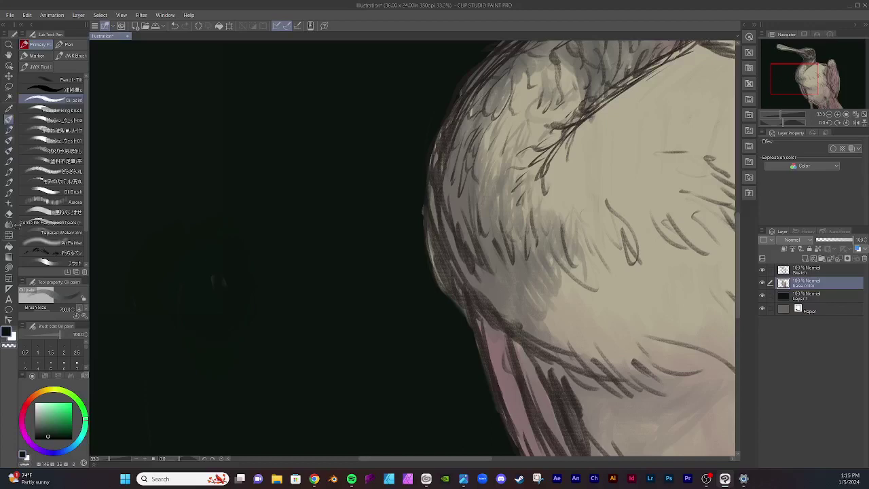
click(9, 214)
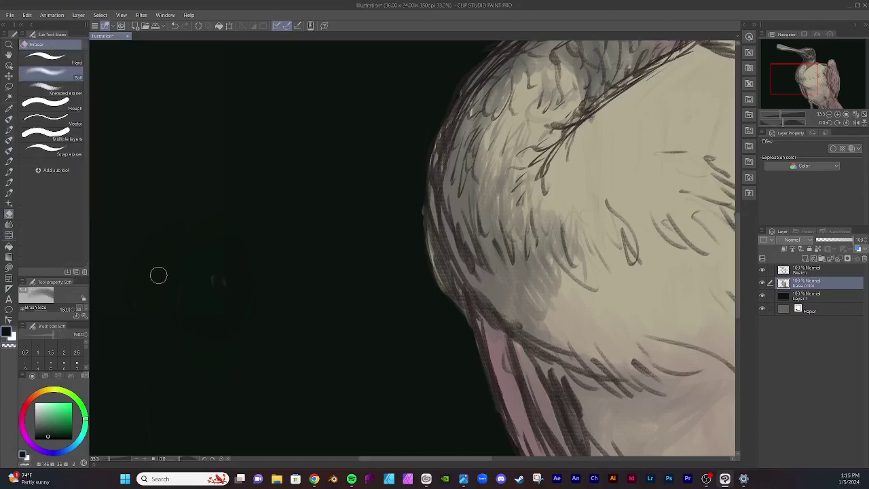
mouse_move(227, 284)
mouse_down()
mouse_move(216, 303)
mouse_move(236, 305)
mouse_move(253, 292)
mouse_up()
scroll(272, 181, down, 3)
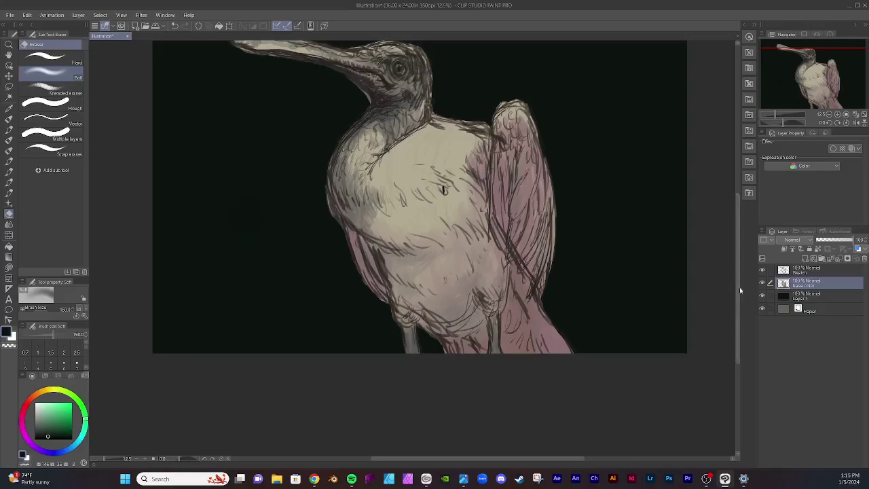
Step: Paint over the remaining faint marks on the dark background layer in front of the bird with near-black green
scroll(736, 287, up, 3)
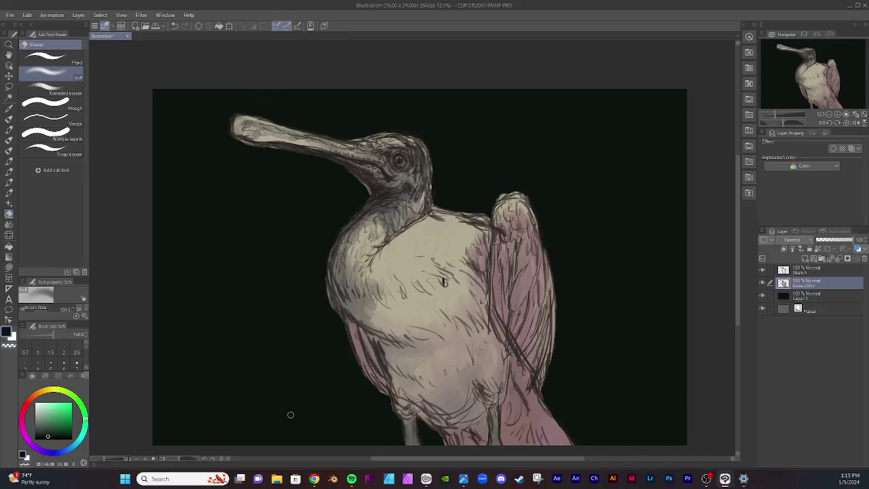
scroll(240, 314, up, 2)
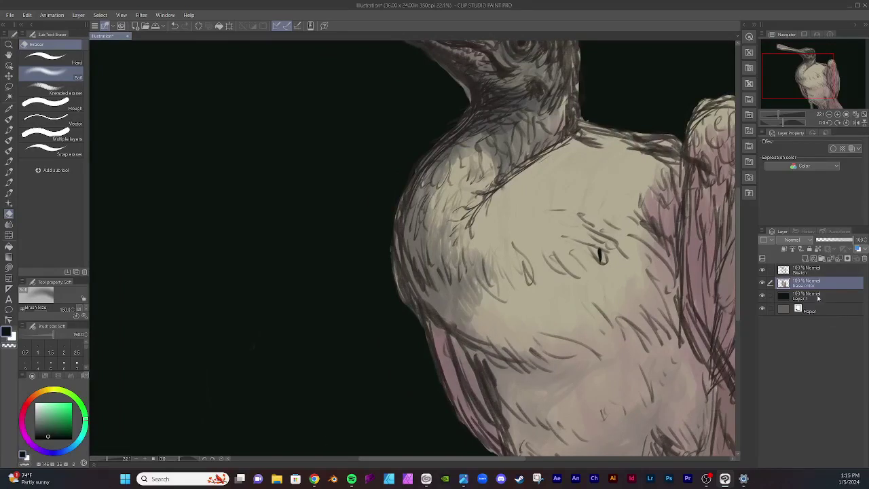
click(817, 299)
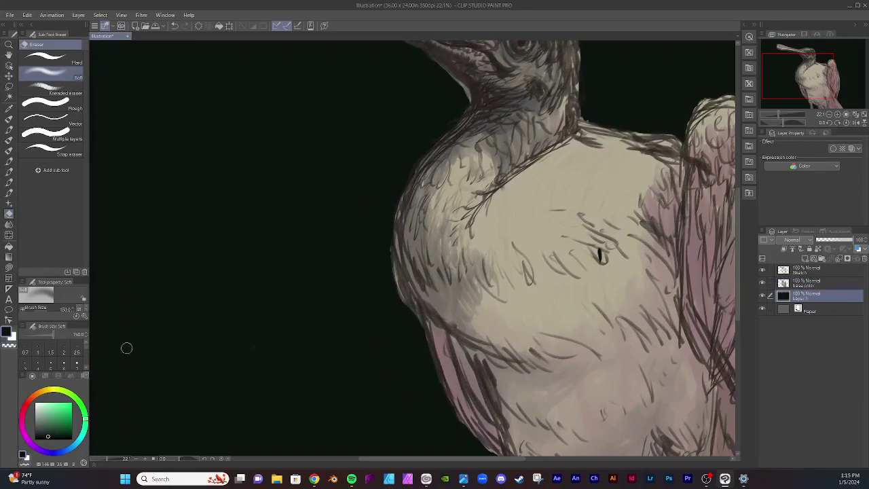
click(8, 118)
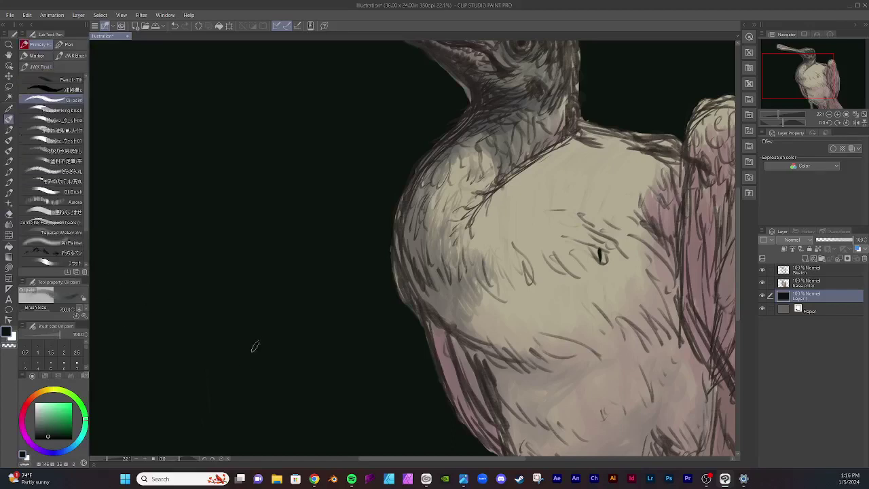
drag(209, 380, 212, 422)
scroll(211, 108, down, 3)
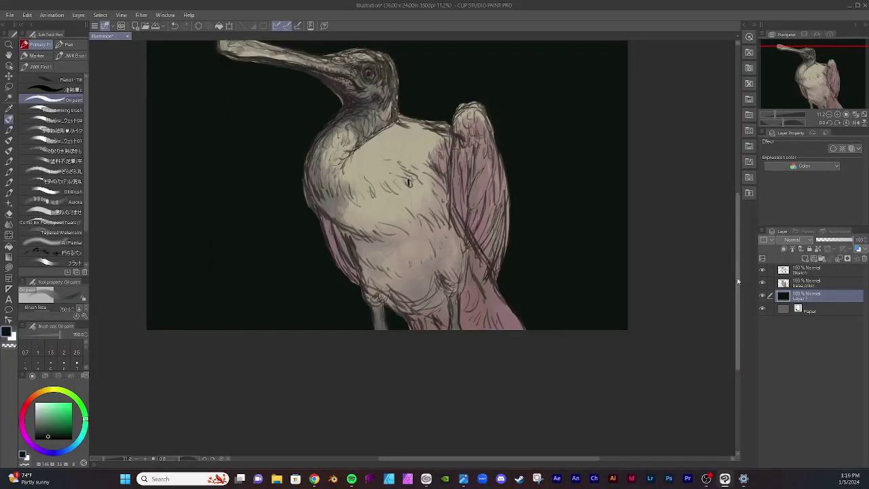
Step: Erase the stray paint on the base color layer along the back of the bird's head and neck
drag(739, 284, 738, 247)
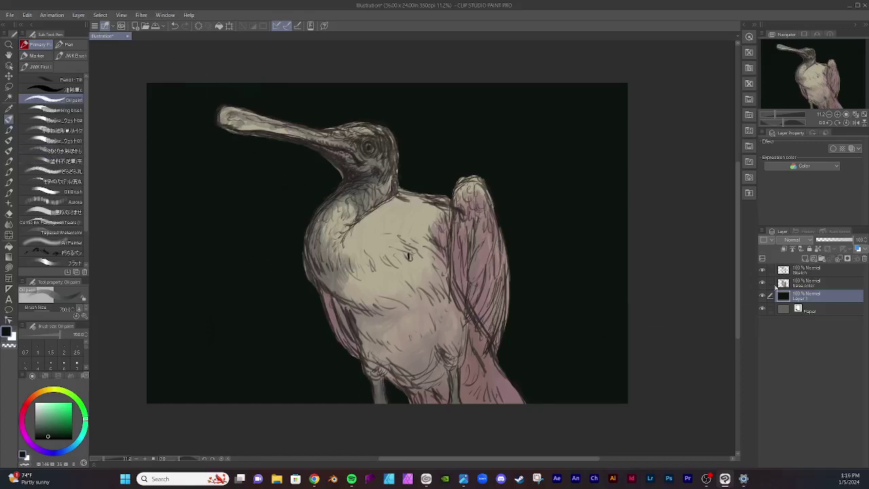
click(819, 282)
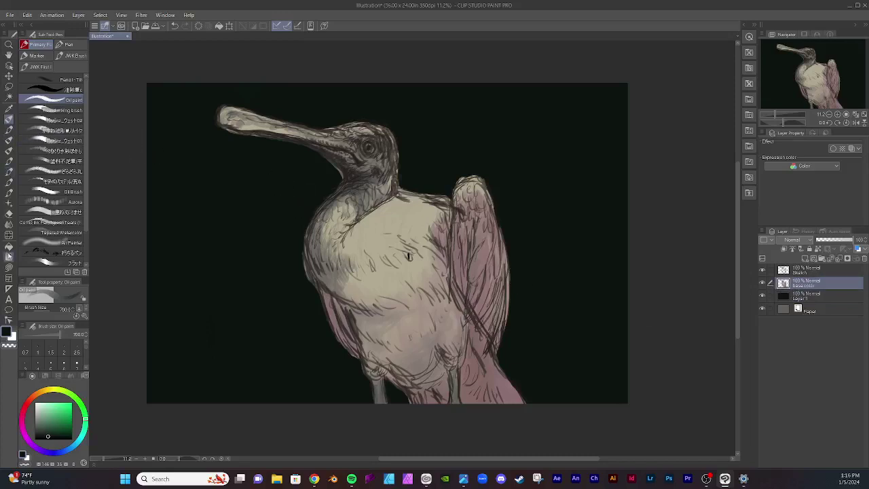
click(9, 213)
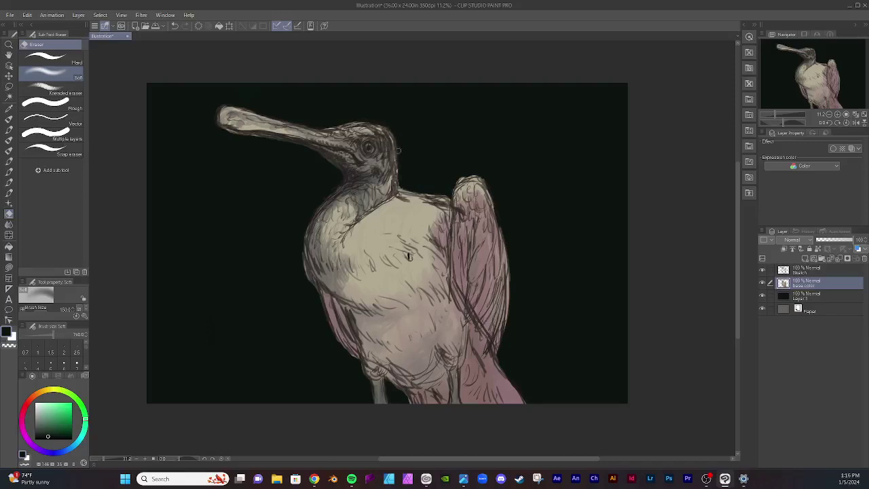
drag(399, 169, 405, 194)
Step: Add a new layer above the dark background layer and paint medium-green Oil paint strokes behind the bird's shoulder
click(820, 295)
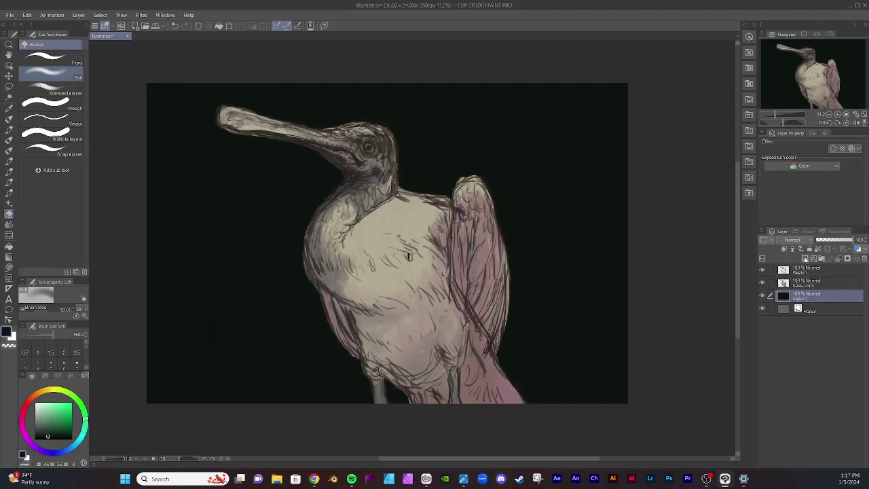
click(805, 259)
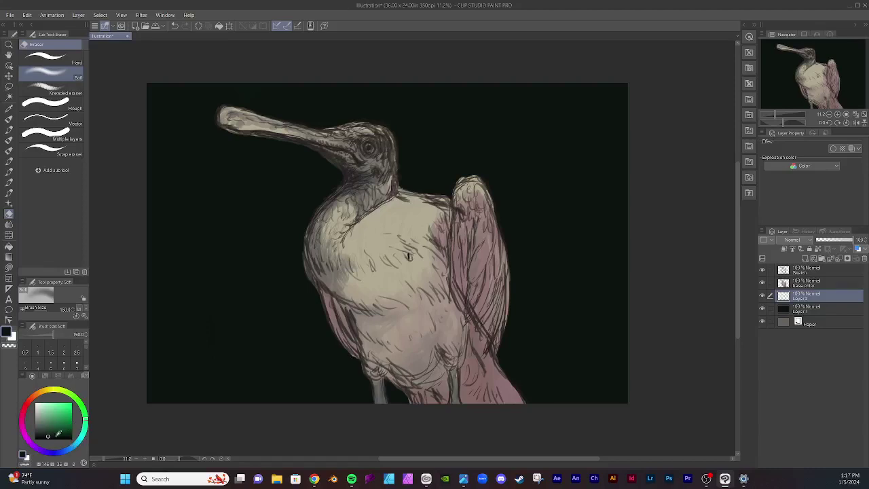
click(55, 420)
click(56, 423)
key(bracketright)
key(bracketright)
key(bracketright)
key(bracketright)
click(9, 118)
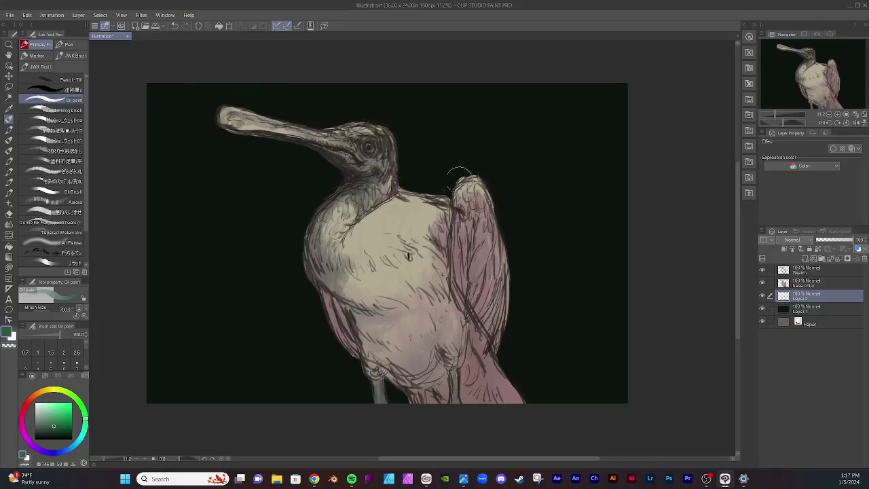
mouse_move(421, 193)
mouse_down()
mouse_move(426, 174)
mouse_move(439, 196)
mouse_move(429, 170)
mouse_move(442, 156)
mouse_move(450, 175)
mouse_move(445, 163)
mouse_move(460, 170)
mouse_move(462, 151)
mouse_move(467, 160)
mouse_move(479, 140)
mouse_move(489, 160)
mouse_move(501, 132)
mouse_up()
Step: Enlarge the brush to 1500 and paint medium-green foliage across the dark area behind the bird's wing and tail
key(bracketright)
key(bracketright)
key(bracketright)
key(bracketright)
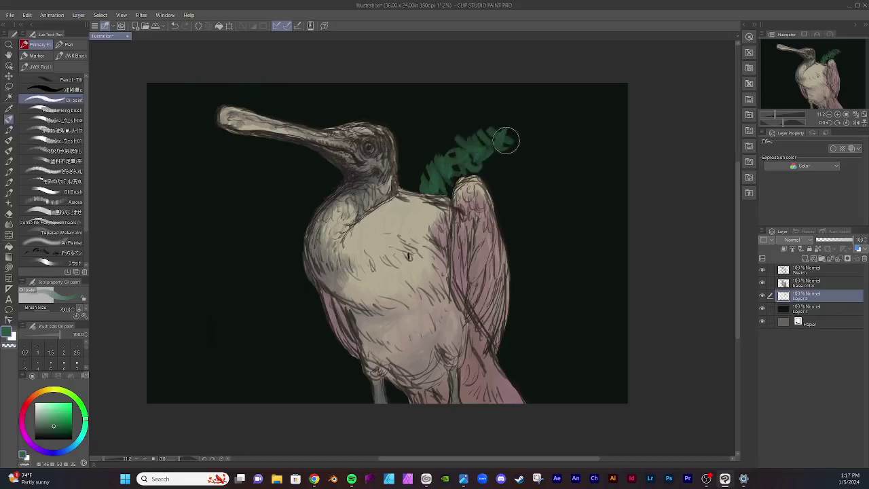
mouse_move(511, 139)
mouse_down()
mouse_move(521, 155)
mouse_move(510, 159)
mouse_up()
mouse_move(535, 116)
mouse_down()
mouse_move(543, 134)
mouse_move(535, 123)
mouse_move(483, 130)
mouse_move(514, 170)
mouse_move(451, 171)
mouse_up()
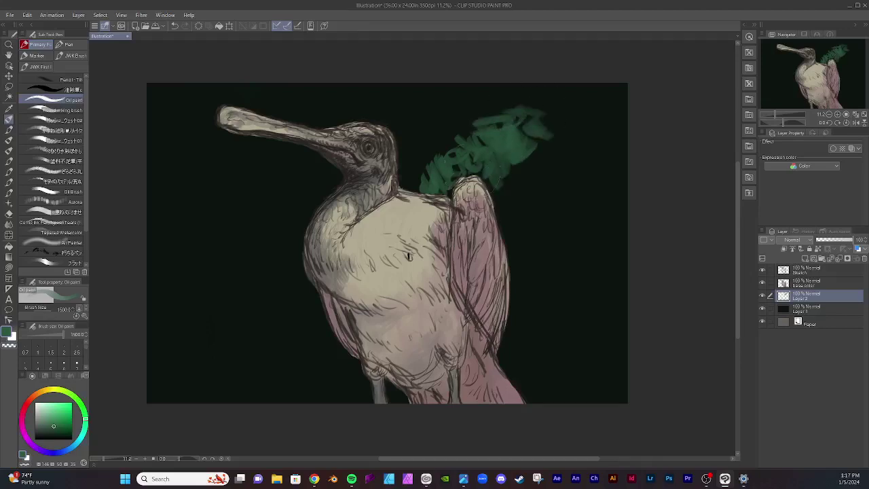
mouse_move(506, 186)
mouse_down()
mouse_move(530, 169)
mouse_move(528, 158)
mouse_move(507, 159)
mouse_move(538, 180)
mouse_move(541, 154)
mouse_move(561, 128)
mouse_move(544, 125)
mouse_move(550, 129)
mouse_move(549, 109)
mouse_move(530, 105)
mouse_move(577, 123)
mouse_move(546, 103)
mouse_move(569, 100)
mouse_move(611, 130)
mouse_move(566, 136)
mouse_move(577, 145)
mouse_move(580, 133)
mouse_move(603, 151)
mouse_move(626, 130)
mouse_move(599, 165)
mouse_move(585, 146)
mouse_move(609, 190)
mouse_move(556, 169)
mouse_move(573, 222)
mouse_move(579, 188)
mouse_move(547, 193)
mouse_move(558, 201)
mouse_move(552, 222)
mouse_move(578, 231)
mouse_move(589, 198)
mouse_move(613, 191)
mouse_move(613, 159)
mouse_move(617, 208)
mouse_move(596, 262)
mouse_move(577, 260)
mouse_move(555, 276)
mouse_move(521, 276)
mouse_move(506, 265)
mouse_move(513, 271)
mouse_move(510, 243)
mouse_move(540, 279)
mouse_move(529, 257)
mouse_move(555, 276)
mouse_move(554, 267)
mouse_move(541, 284)
mouse_move(570, 264)
mouse_move(540, 240)
mouse_up()
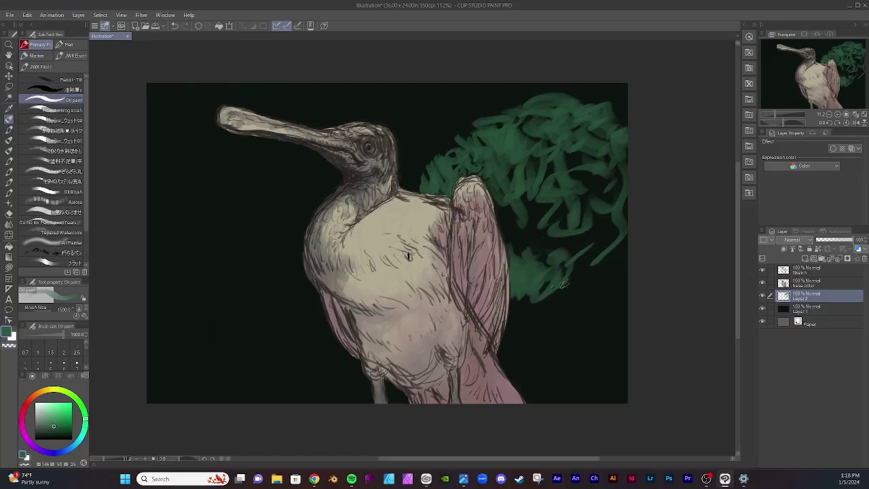
mouse_move(563, 285)
mouse_down()
mouse_move(598, 255)
mouse_move(611, 273)
mouse_move(590, 290)
mouse_move(543, 287)
mouse_move(533, 308)
mouse_move(556, 299)
mouse_move(574, 318)
mouse_move(588, 301)
mouse_up()
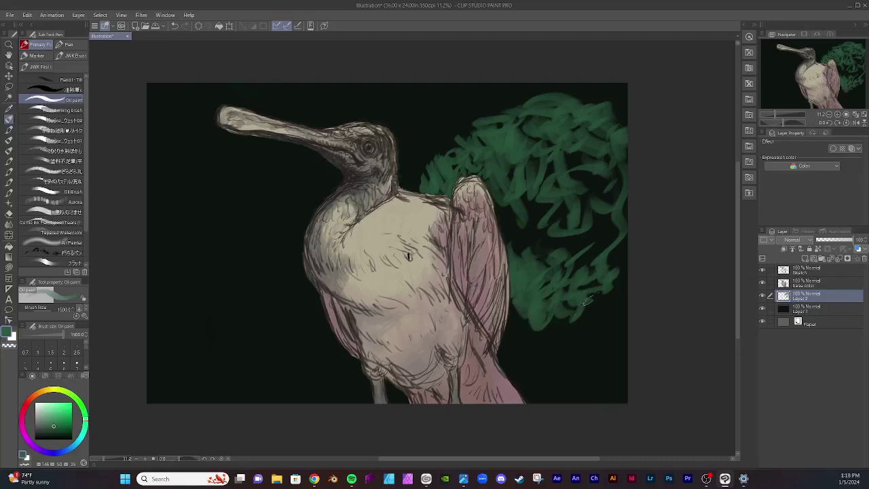
mouse_move(507, 371)
mouse_down()
mouse_move(532, 366)
mouse_move(535, 381)
mouse_move(540, 375)
mouse_move(558, 387)
mouse_move(569, 349)
mouse_move(571, 386)
mouse_move(612, 353)
mouse_up()
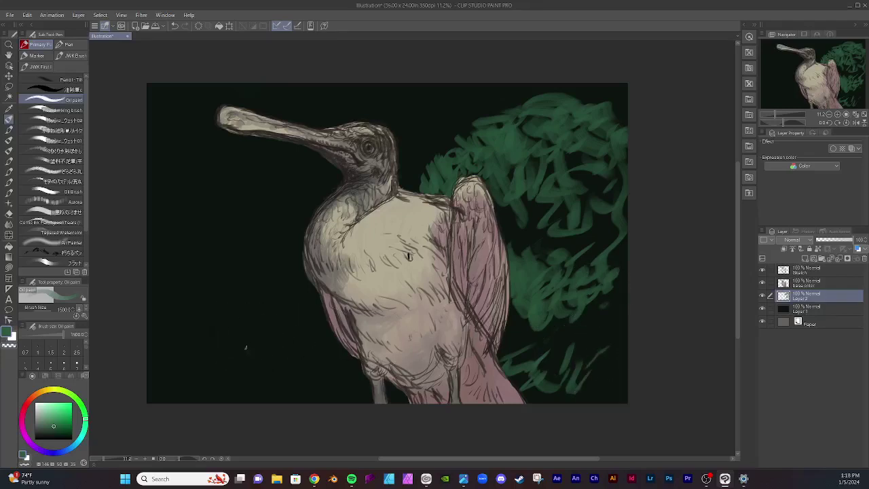
Step: Dab scattered medium-green leaves over the dark area in front of the bird, from below the bill down to the legs
click(248, 353)
click(258, 362)
click(233, 309)
click(248, 313)
click(278, 333)
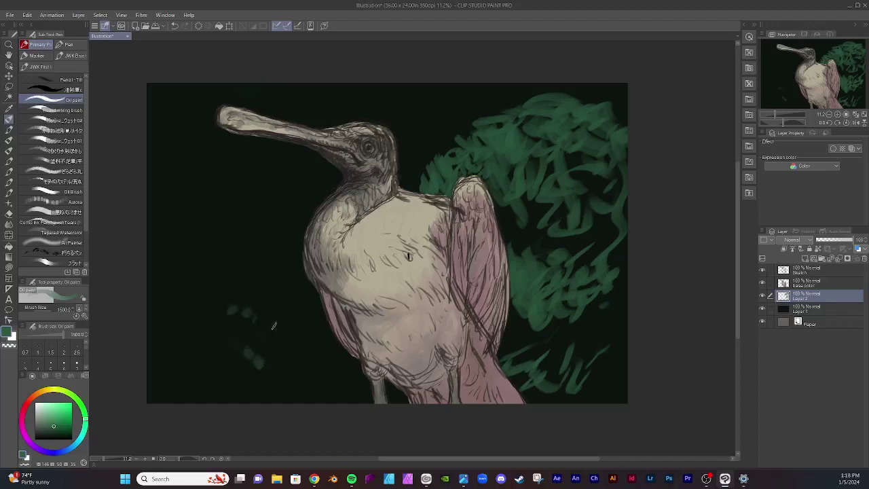
click(309, 356)
click(290, 374)
click(315, 395)
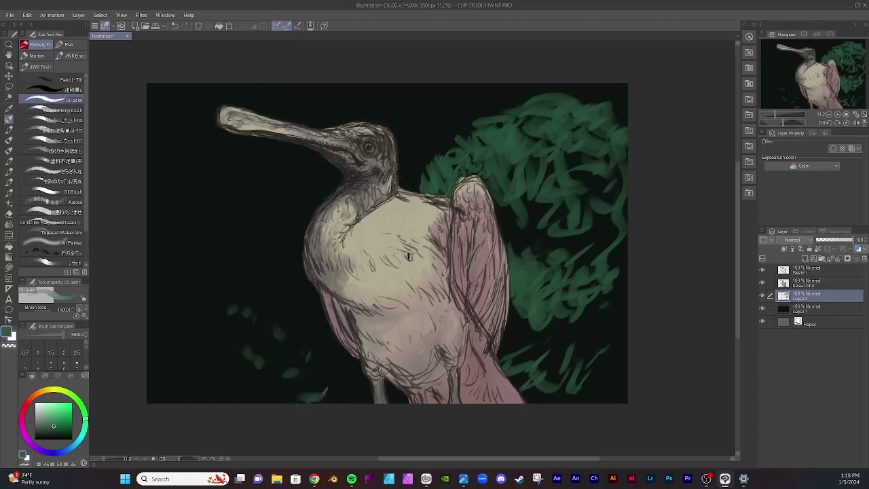
click(332, 397)
click(179, 353)
click(161, 179)
click(186, 188)
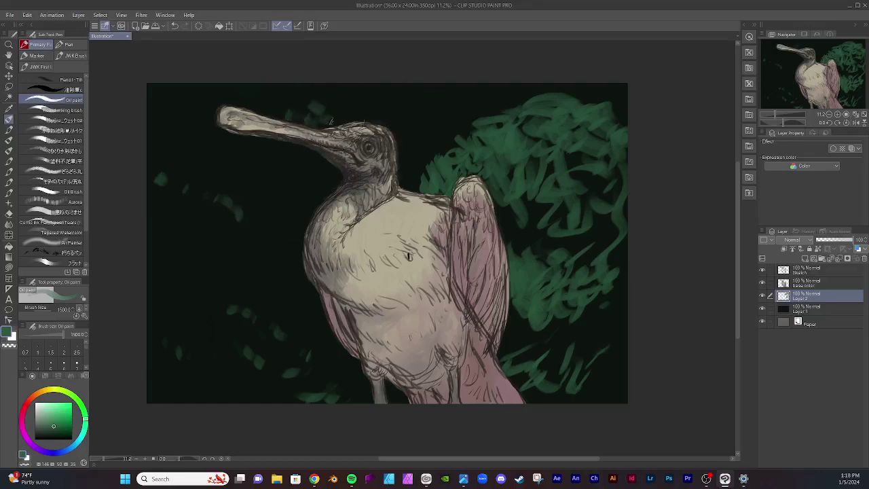
Step: Paint medium-green leaf clusters above the head, under the bill and beside the lower chest, and touch up the foliage behind the tail
mouse_move(324, 95)
mouse_down()
mouse_move(353, 111)
mouse_move(336, 120)
mouse_move(352, 108)
mouse_move(364, 105)
mouse_move(351, 119)
mouse_move(347, 109)
mouse_up()
mouse_move(348, 109)
mouse_down()
mouse_move(385, 102)
mouse_move(359, 91)
mouse_up()
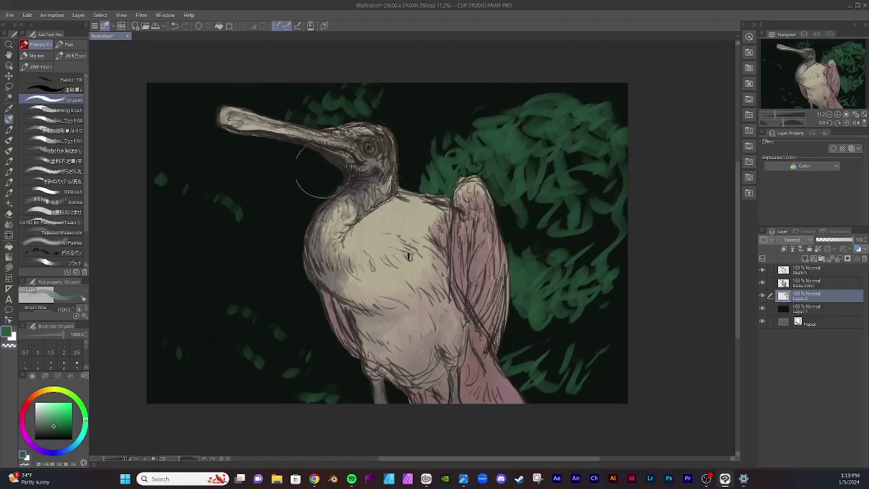
mouse_move(274, 157)
mouse_down()
mouse_move(286, 145)
mouse_move(267, 144)
mouse_move(306, 145)
mouse_up()
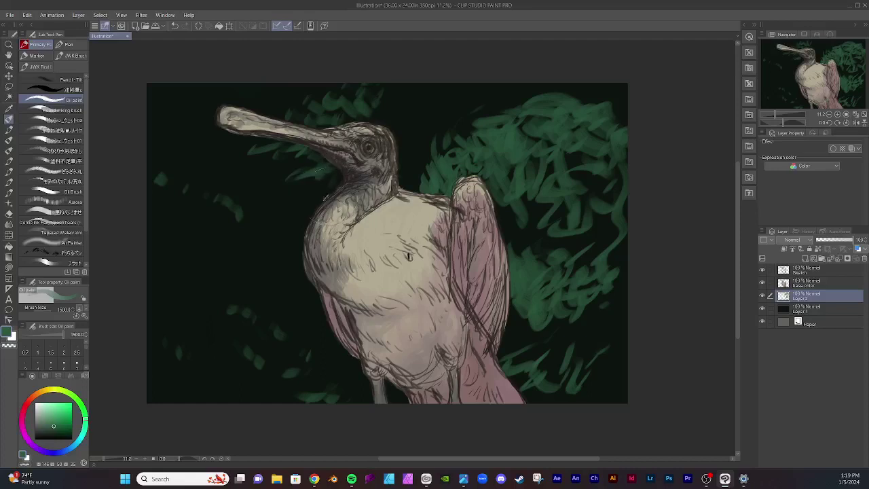
mouse_move(601, 298)
mouse_down()
mouse_move(621, 324)
mouse_move(581, 351)
mouse_move(540, 360)
mouse_up()
mouse_move(293, 336)
mouse_down()
mouse_move(319, 333)
mouse_move(306, 339)
mouse_move(318, 310)
mouse_move(329, 342)
mouse_move(299, 347)
mouse_up()
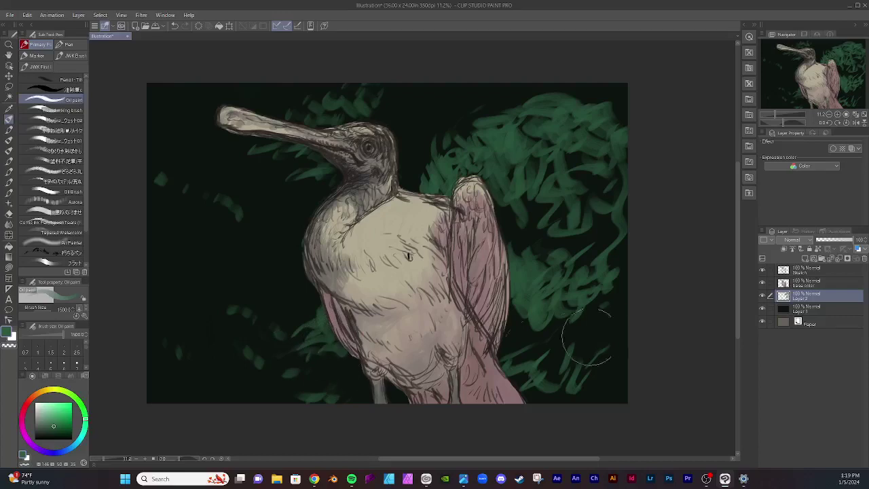
click(605, 305)
click(195, 223)
drag(601, 330, 588, 360)
Step: Shift the color to yellow-green and paint it over the foliage around the bill, above the head and behind the shoulder
drag(71, 397, 68, 392)
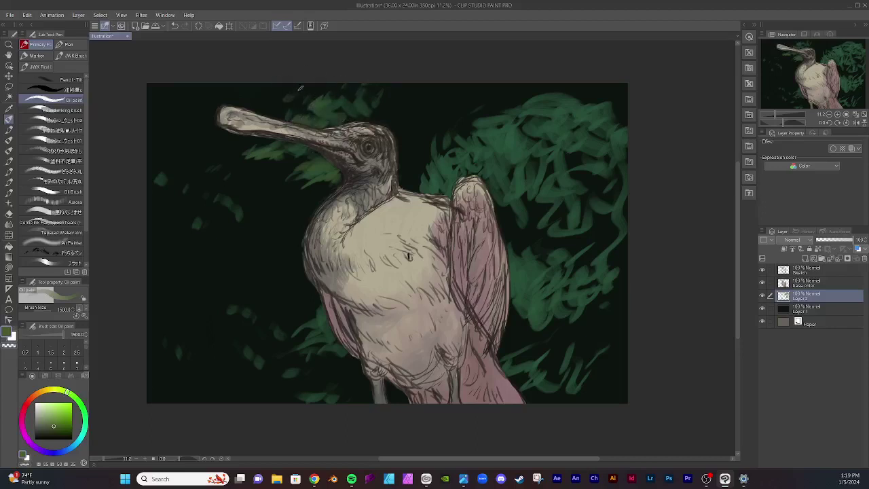
drag(294, 95, 317, 87)
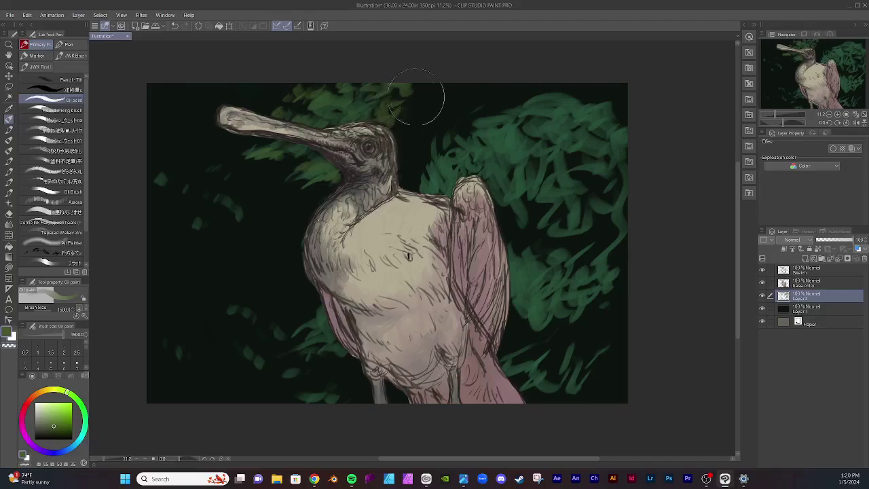
drag(405, 102, 411, 111)
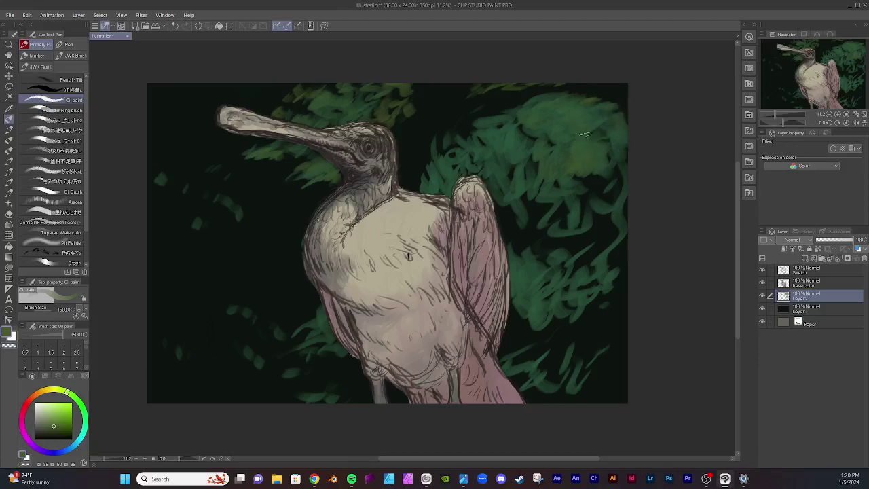
mouse_move(565, 146)
mouse_down()
mouse_move(530, 146)
mouse_move(514, 158)
mouse_up()
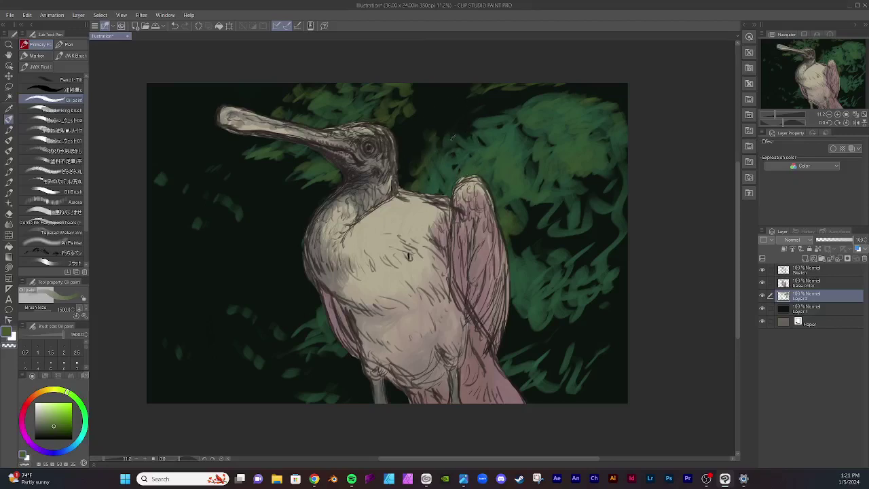
mouse_move(455, 137)
mouse_down()
mouse_move(445, 118)
mouse_move(462, 122)
mouse_up()
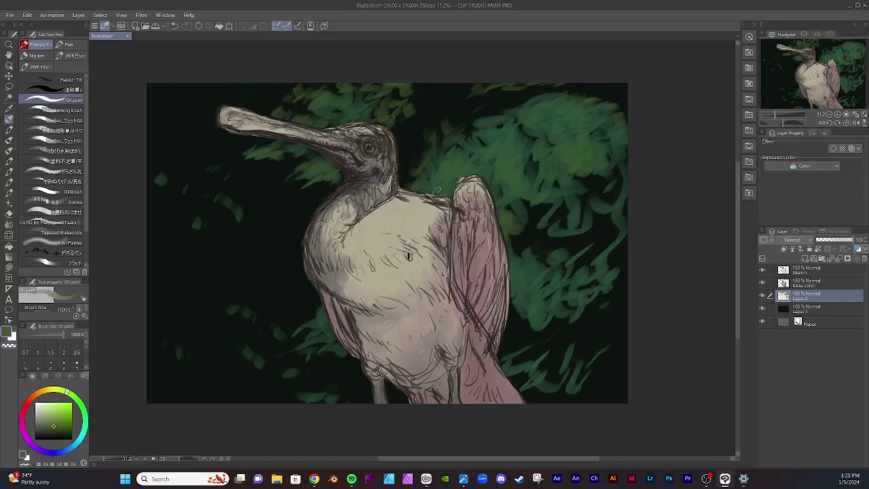
mouse_move(436, 185)
mouse_down()
mouse_move(443, 171)
mouse_move(418, 166)
mouse_move(410, 178)
mouse_move(415, 149)
mouse_up()
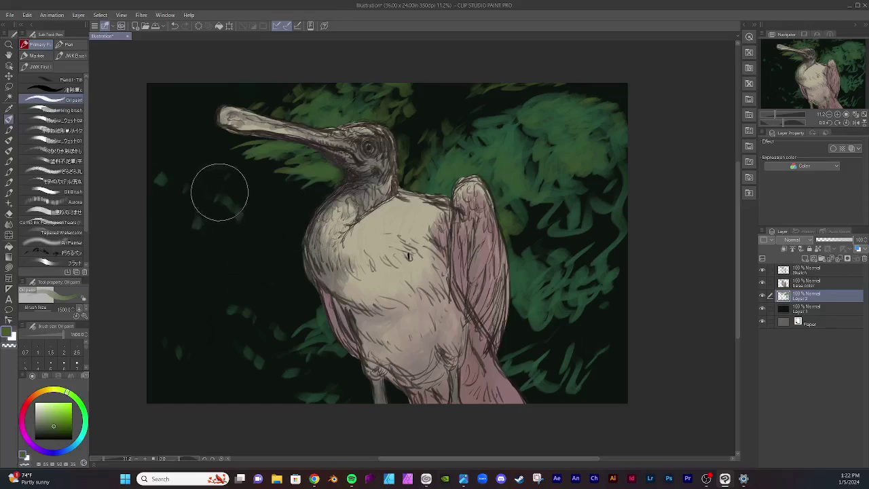
Step: Paint yellow-green leaves over the scattered dabs in front of the bird, from below the bill to the lower edge
drag(219, 194, 250, 218)
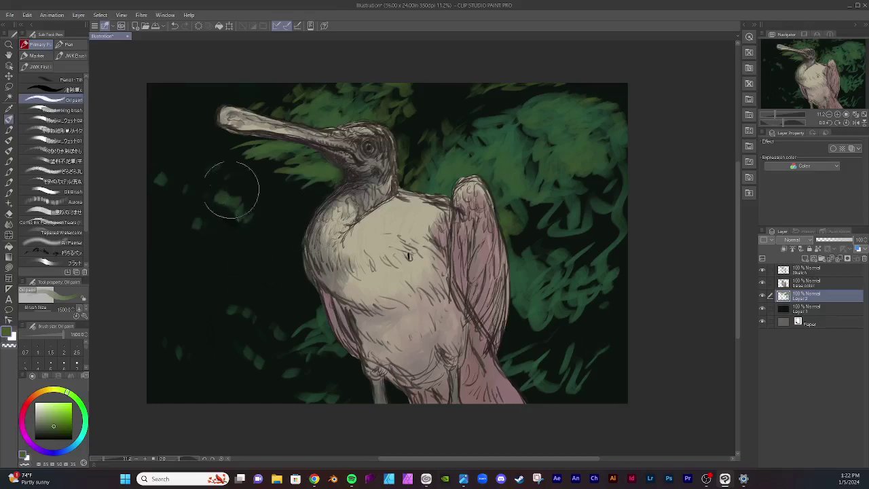
drag(167, 176, 182, 185)
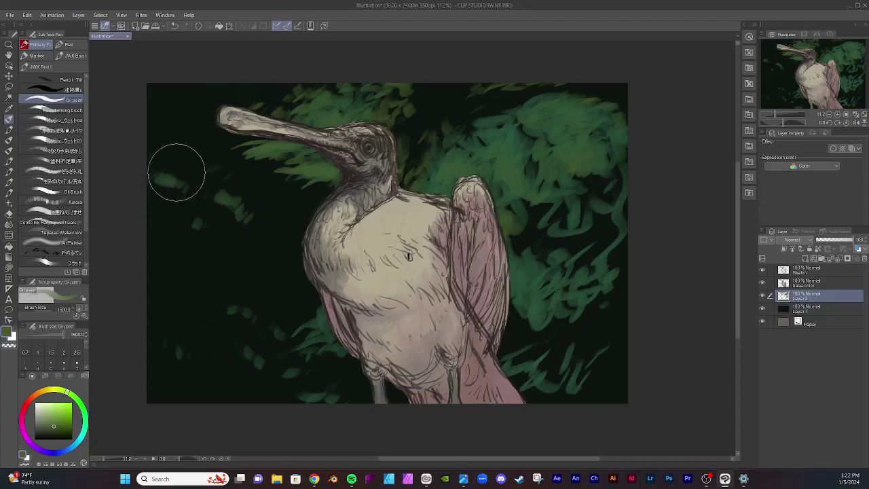
drag(187, 157, 203, 155)
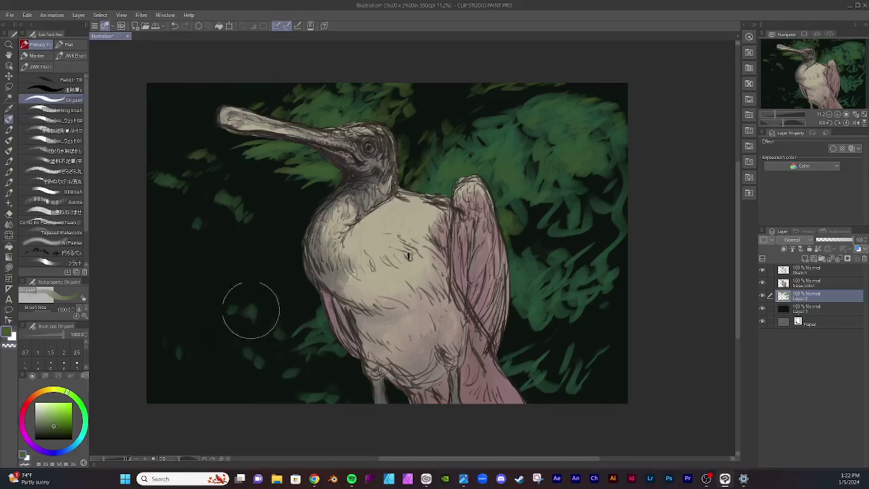
drag(237, 301, 246, 314)
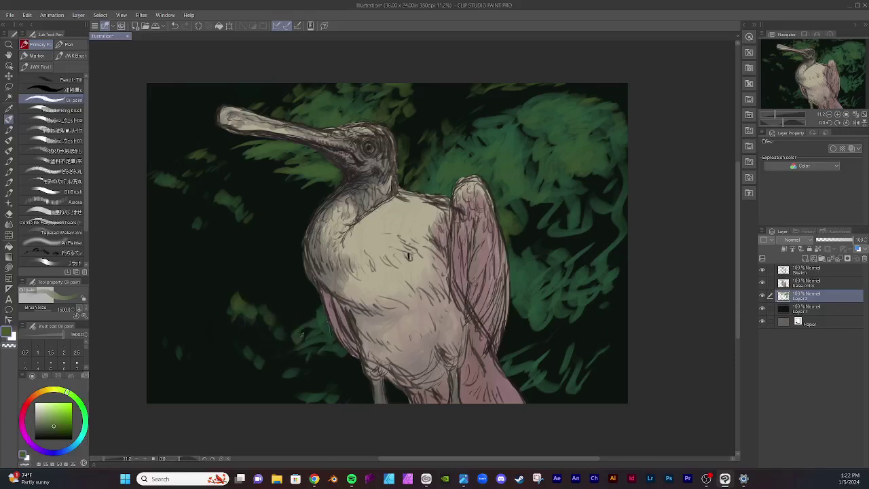
drag(301, 337, 317, 328)
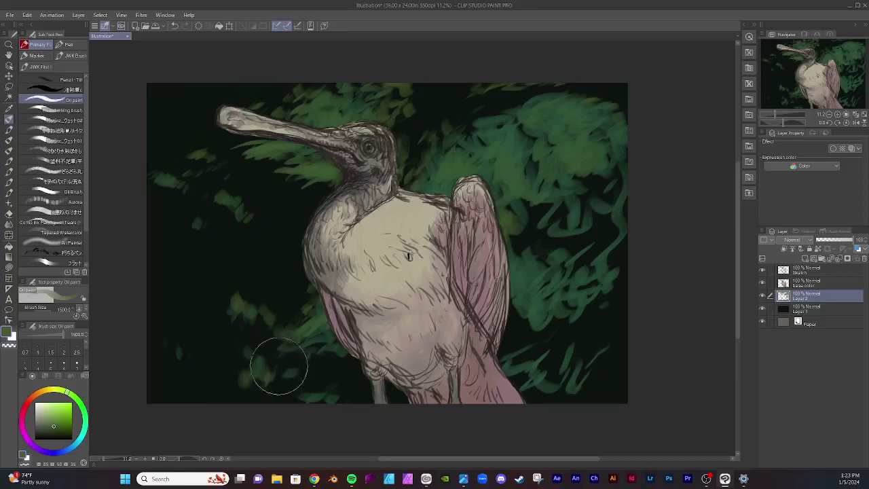
mouse_move(281, 371)
mouse_down()
mouse_move(277, 363)
mouse_move(289, 365)
mouse_up()
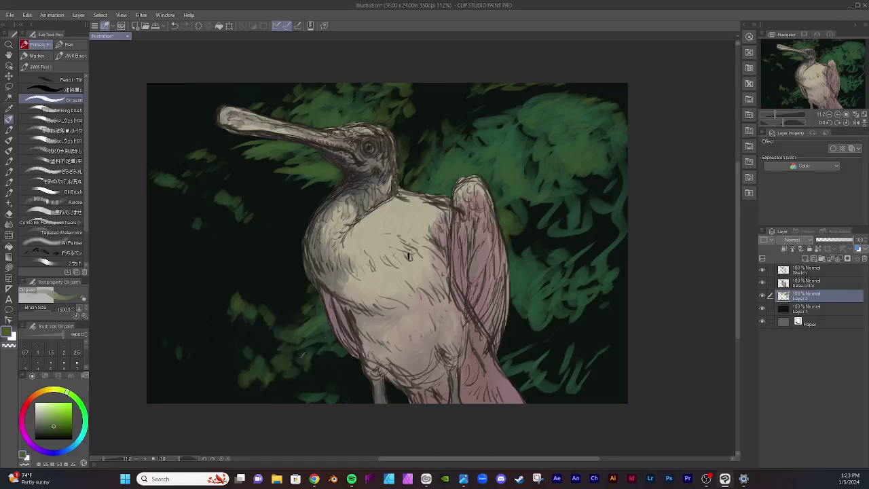
drag(295, 356, 309, 373)
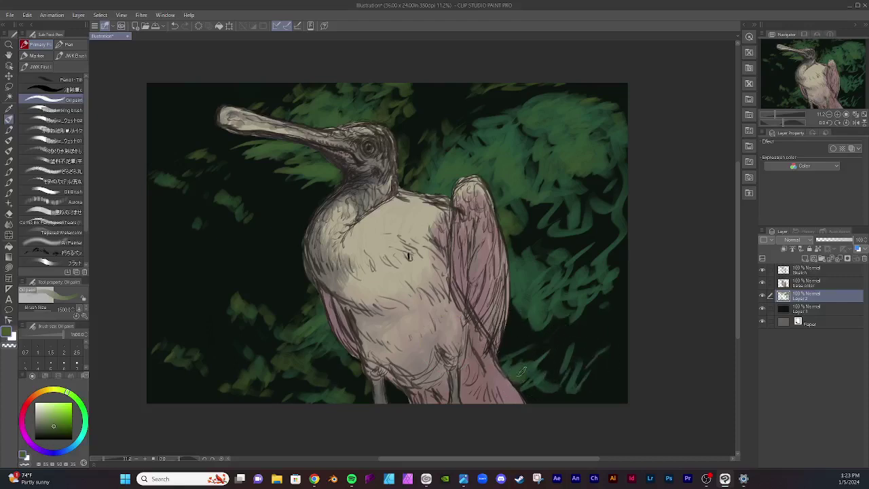
Step: Blend yellow-green strokes into the foliage behind the wing and tail, and add leaves in front of the neck
mouse_move(550, 352)
mouse_down()
mouse_move(502, 351)
mouse_move(530, 340)
mouse_move(548, 378)
mouse_move(536, 346)
mouse_up()
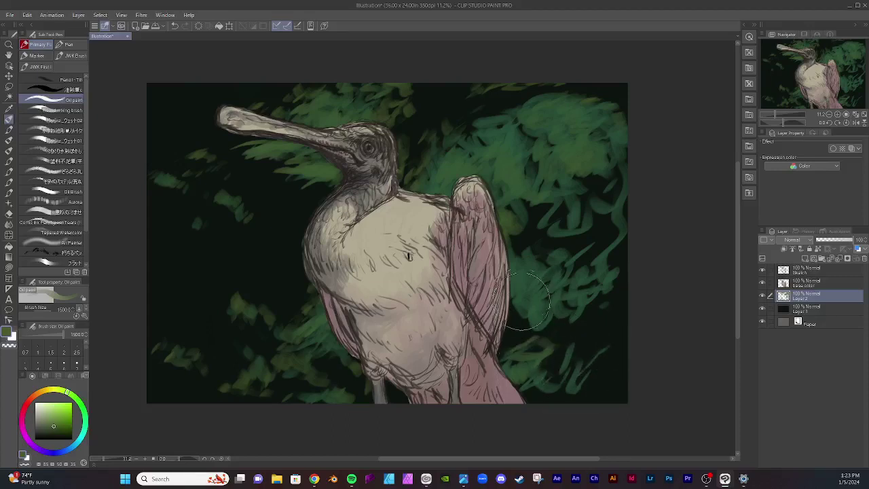
mouse_move(523, 289)
mouse_down()
mouse_move(515, 252)
mouse_move(542, 255)
mouse_move(544, 271)
mouse_move(546, 252)
mouse_move(563, 256)
mouse_move(550, 251)
mouse_move(580, 258)
mouse_move(581, 244)
mouse_move(581, 259)
mouse_move(550, 240)
mouse_up()
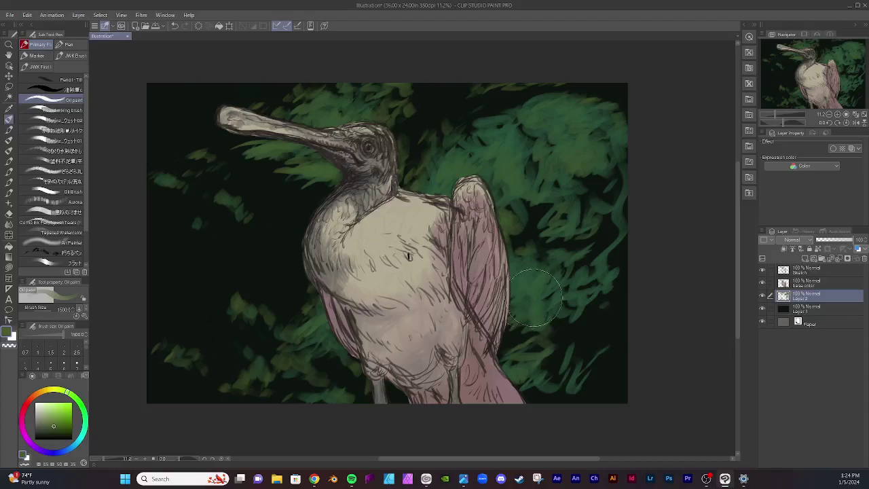
drag(559, 302, 567, 308)
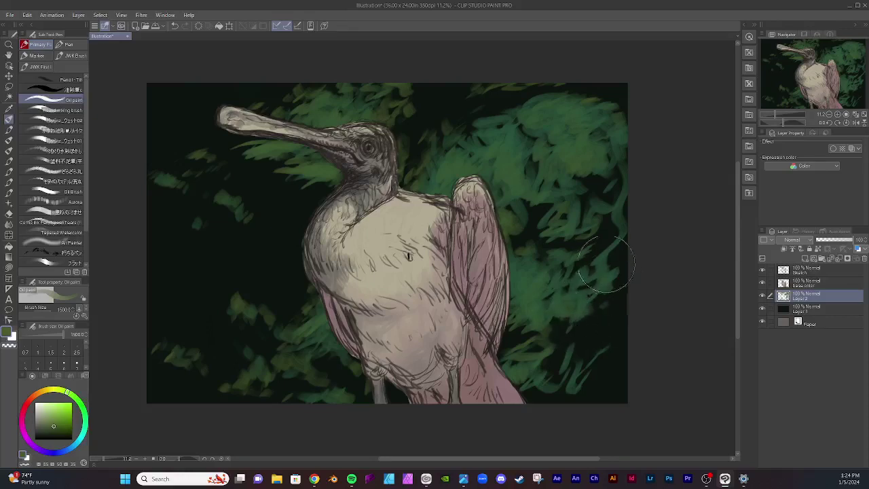
drag(611, 258, 609, 264)
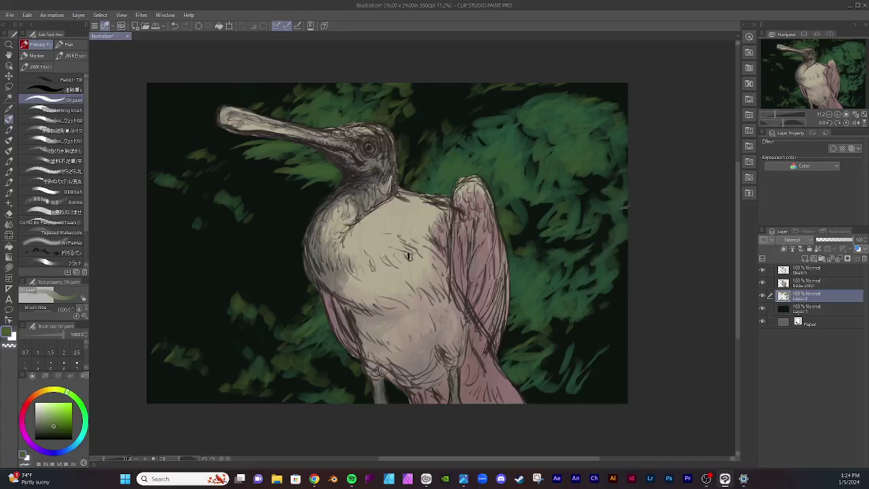
drag(614, 136, 594, 99)
drag(601, 273, 597, 296)
mouse_move(321, 169)
mouse_down()
mouse_move(280, 194)
mouse_move(326, 183)
mouse_move(298, 225)
mouse_move(305, 223)
mouse_move(266, 238)
mouse_move(293, 240)
mouse_up()
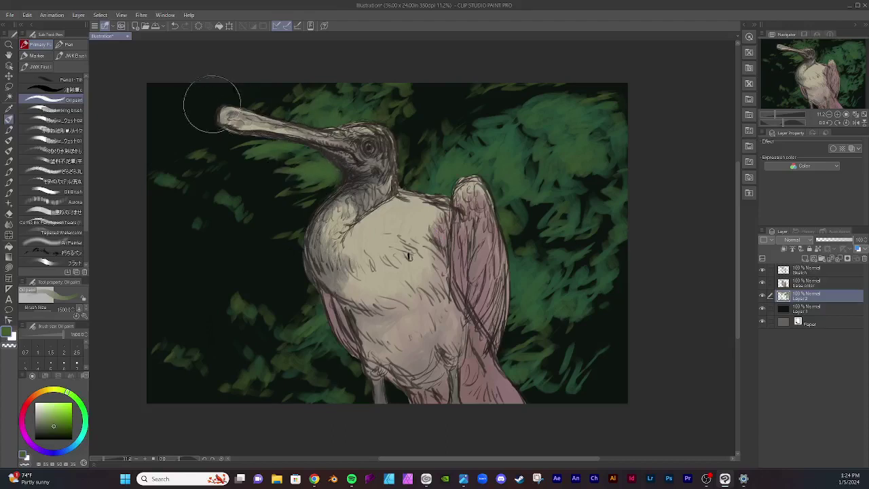
Step: Add yellow-green leaf strokes in the upper corner beyond the bill tip and in the lower foliage beside the tail
drag(171, 88, 190, 83)
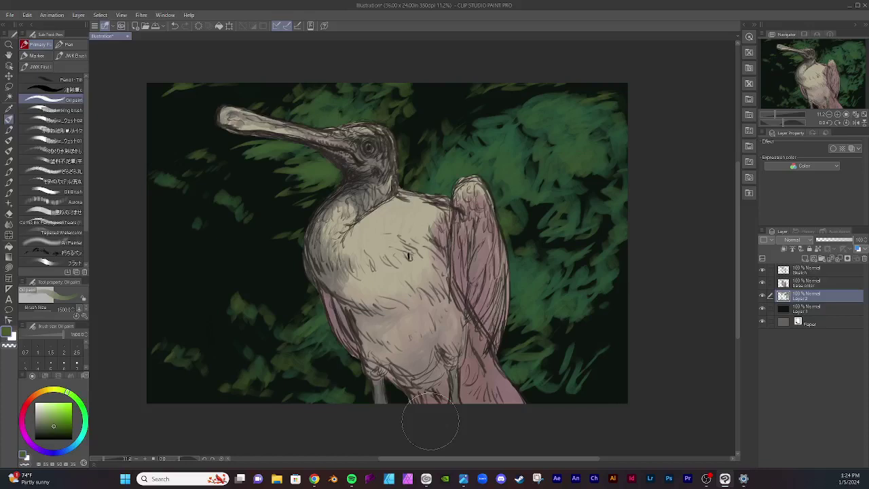
mouse_move(585, 376)
mouse_down()
mouse_move(592, 399)
mouse_move(616, 384)
mouse_move(585, 397)
mouse_move(603, 372)
mouse_move(607, 383)
mouse_move(615, 362)
mouse_move(623, 373)
mouse_move(620, 387)
mouse_move(587, 401)
mouse_up()
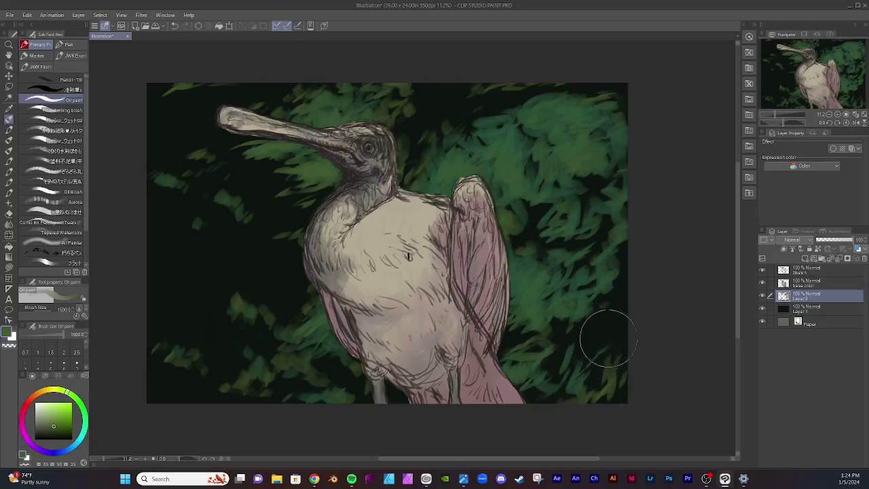
mouse_move(554, 202)
mouse_down()
mouse_move(568, 182)
mouse_move(581, 189)
mouse_move(571, 172)
mouse_up()
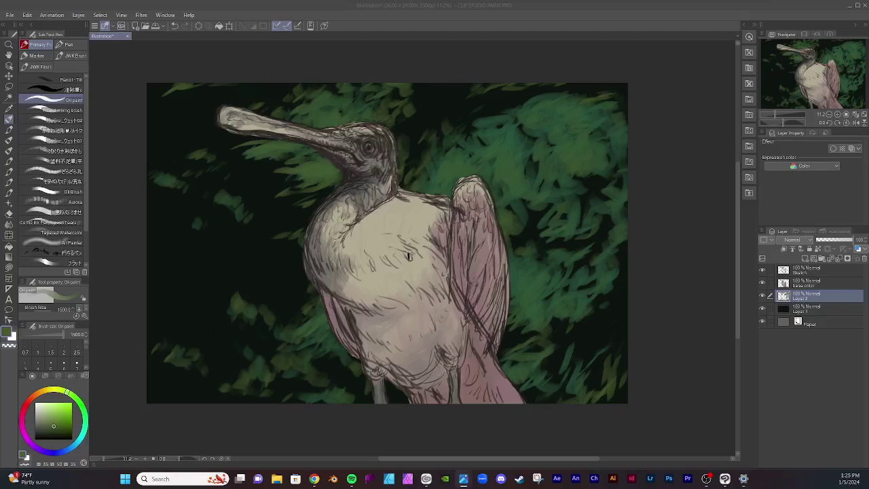
click(584, 357)
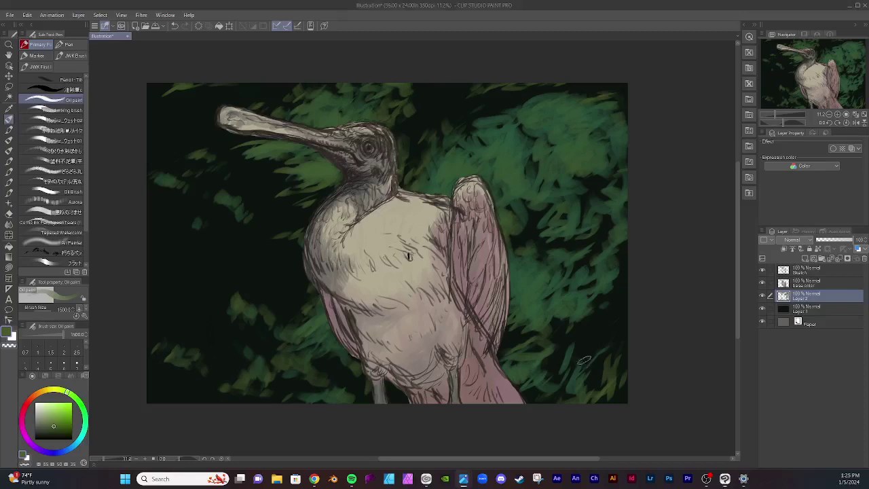
mouse_move(569, 374)
mouse_down()
mouse_move(619, 363)
mouse_move(581, 373)
mouse_move(610, 367)
mouse_move(626, 375)
mouse_move(606, 367)
mouse_move(630, 363)
mouse_move(597, 364)
mouse_move(628, 360)
mouse_move(601, 360)
mouse_move(628, 369)
mouse_move(589, 366)
mouse_up()
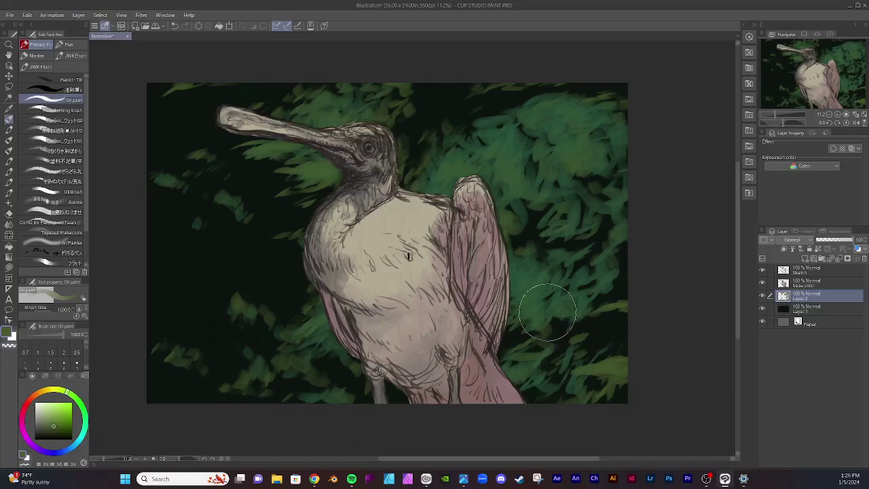
Step: Paint a muted blue patch in the upper foliage behind the wing and reduce the brush size to 600
click(69, 449)
click(47, 418)
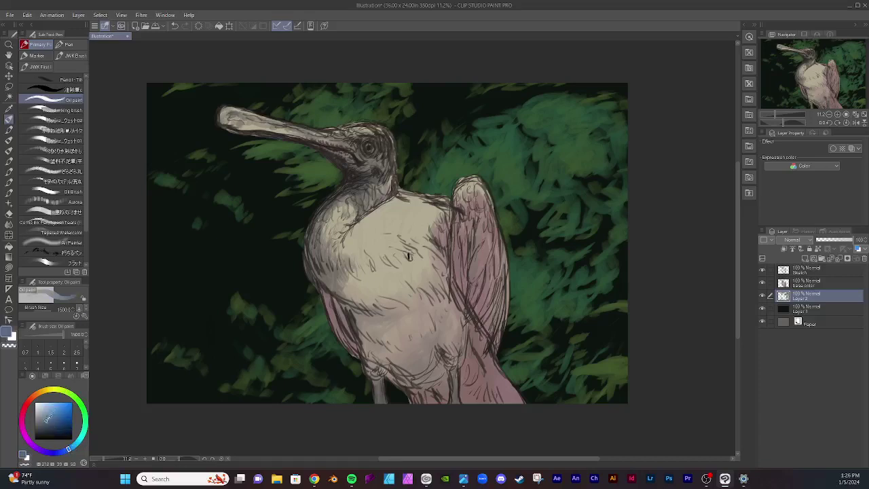
click(48, 414)
click(53, 416)
mouse_move(577, 204)
mouse_down()
mouse_move(551, 178)
mouse_move(577, 161)
mouse_move(566, 152)
mouse_move(575, 160)
mouse_move(590, 155)
mouse_move(571, 155)
mouse_move(599, 182)
mouse_move(616, 185)
mouse_move(569, 165)
mouse_move(583, 163)
mouse_move(564, 146)
mouse_move(574, 146)
mouse_move(596, 182)
mouse_up()
key(bracketleft)
key(bracketleft)
key(bracketleft)
key(bracketleft)
key(bracketleft)
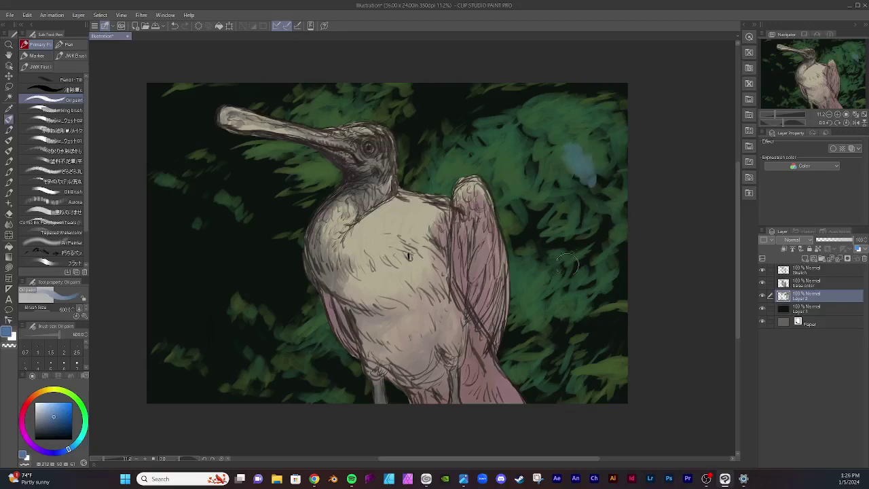
Step: Shift the color to a brighter blue and dab it over the blue patch, the foliage above the wing and the leaves around the bill
click(62, 418)
drag(62, 418, 62, 413)
drag(73, 448, 76, 451)
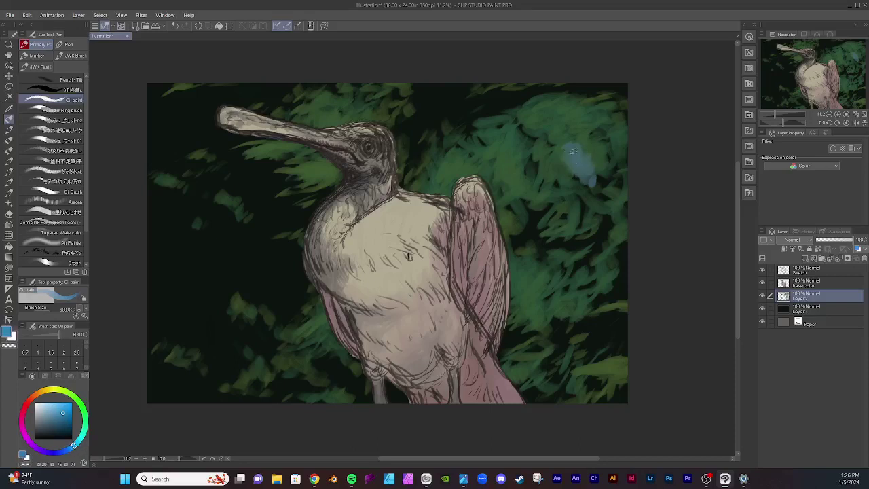
mouse_move(580, 160)
mouse_down()
mouse_move(588, 178)
mouse_move(574, 149)
mouse_move(560, 146)
mouse_move(580, 141)
mouse_up()
mouse_move(590, 163)
mouse_down()
mouse_move(597, 190)
mouse_move(565, 170)
mouse_move(584, 199)
mouse_move(611, 166)
mouse_up()
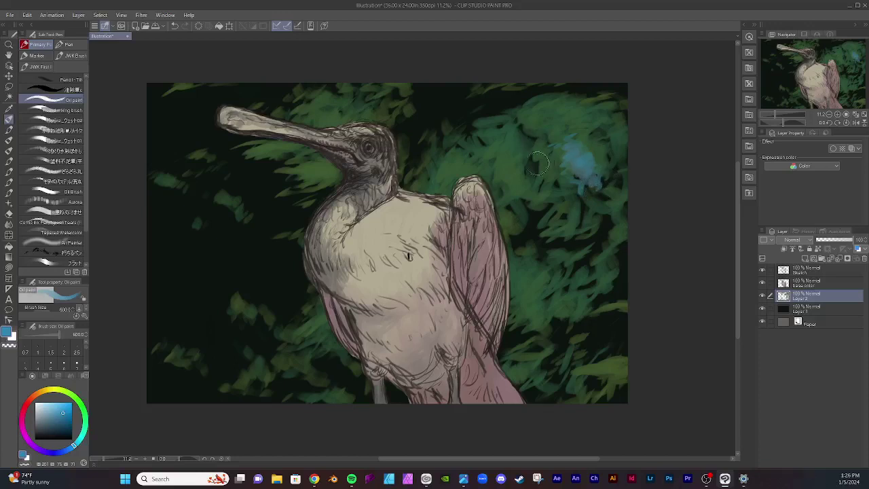
mouse_move(538, 163)
mouse_down()
mouse_move(529, 169)
mouse_move(536, 182)
mouse_move(528, 171)
mouse_move(531, 178)
mouse_move(537, 169)
mouse_up()
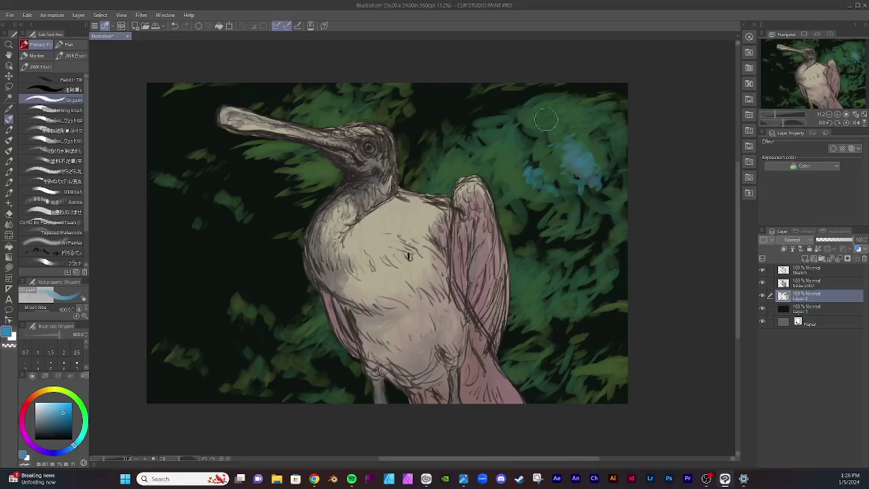
mouse_move(522, 109)
mouse_down()
mouse_move(506, 112)
mouse_move(518, 107)
mouse_up()
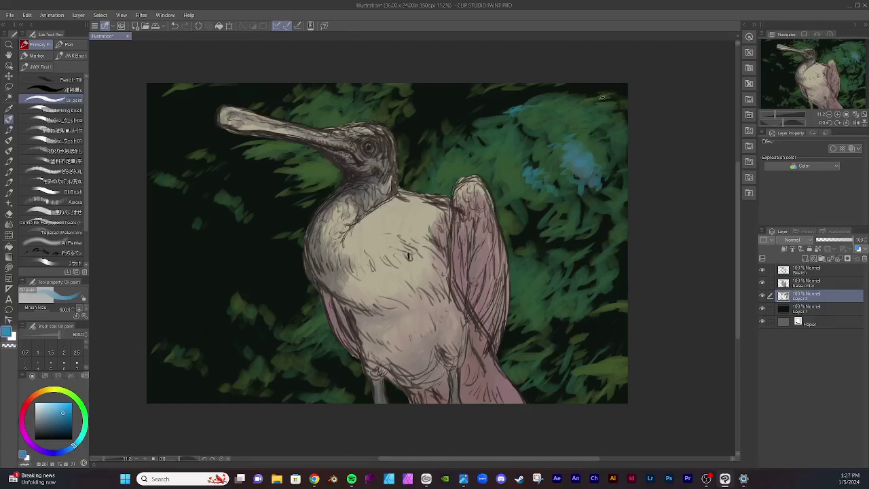
drag(602, 98, 614, 97)
drag(199, 165, 213, 163)
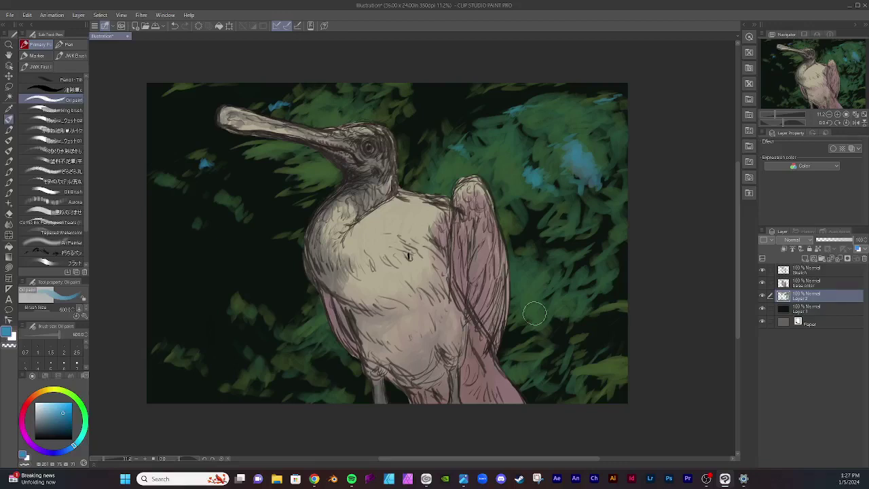
Step: Switch to a bright yellow-green and paint long leaf highlights beneath the bill and beside the throat
click(58, 391)
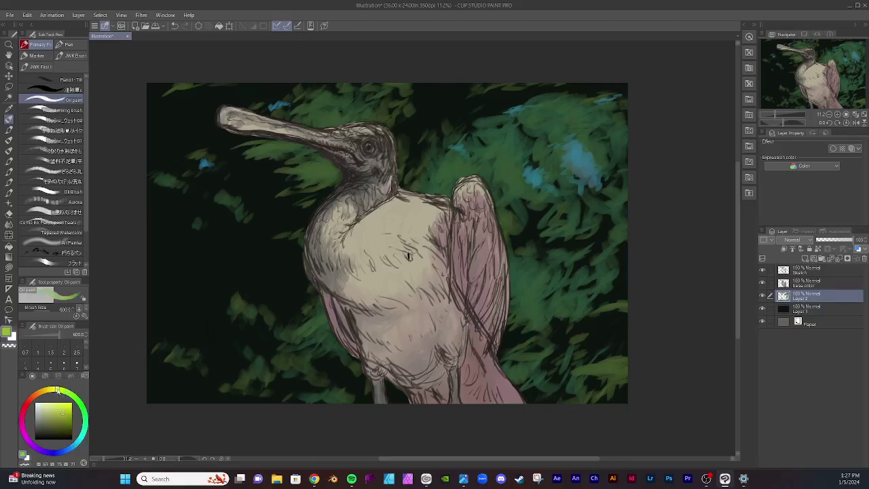
click(61, 410)
click(65, 414)
mouse_move(311, 170)
mouse_down()
mouse_move(290, 169)
mouse_move(341, 173)
mouse_up()
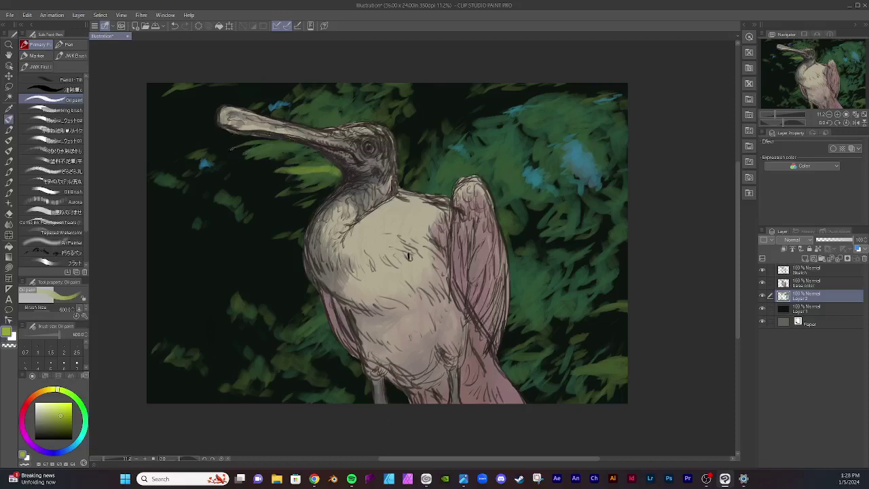
drag(231, 148, 278, 143)
drag(272, 149, 259, 162)
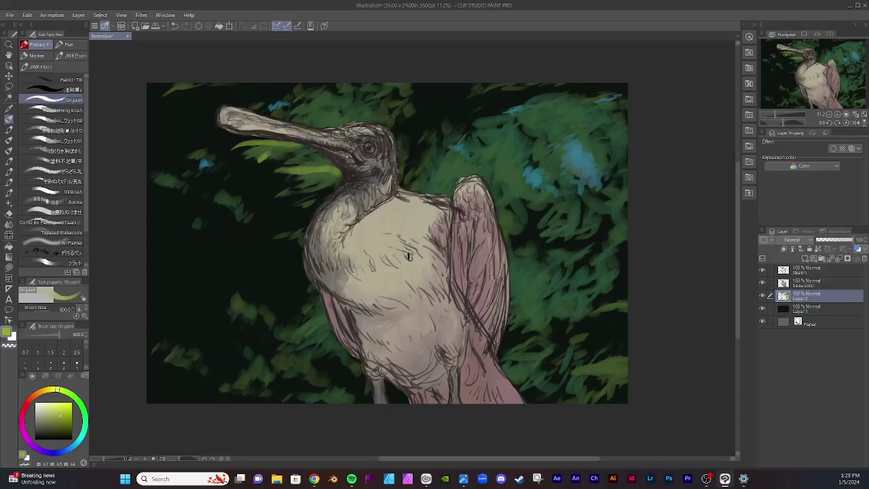
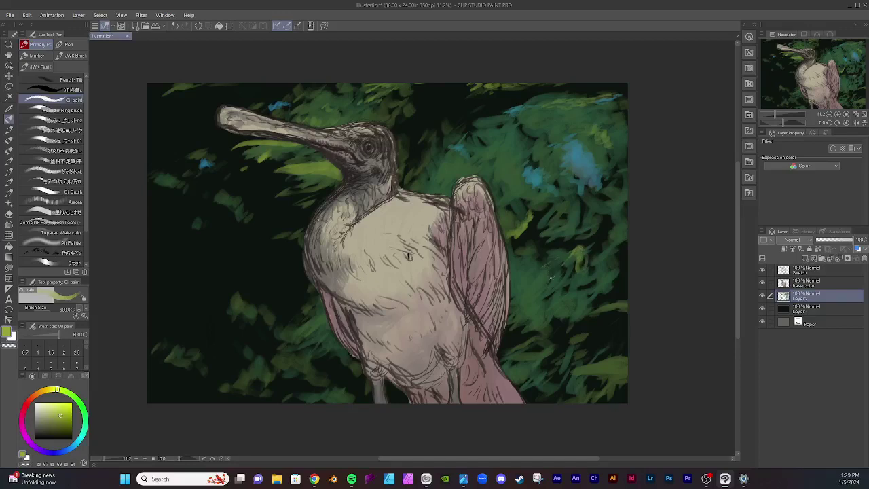
Step: Paint bright yellow-green highlights on the leaves beside the tail and lower chest, and dab small spots into the dark area before the bird
mouse_move(614, 370)
mouse_down()
mouse_move(595, 371)
mouse_move(614, 360)
mouse_move(623, 366)
mouse_up()
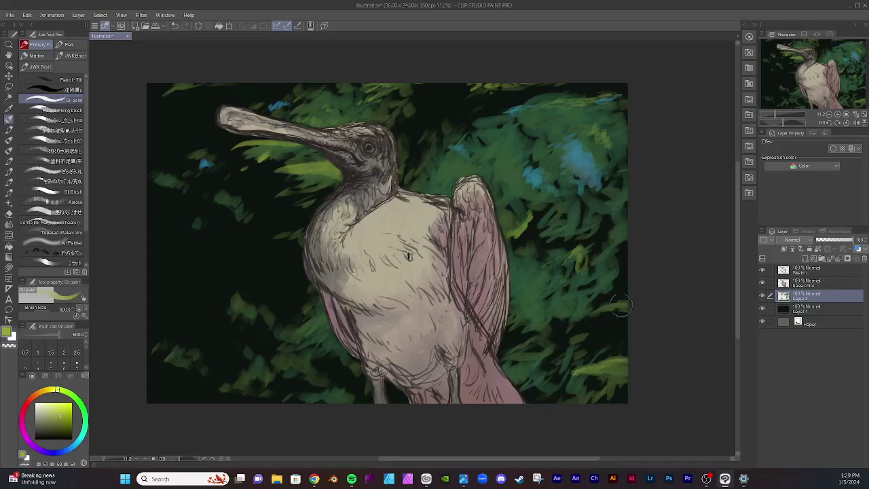
drag(613, 307, 624, 303)
drag(311, 332, 278, 347)
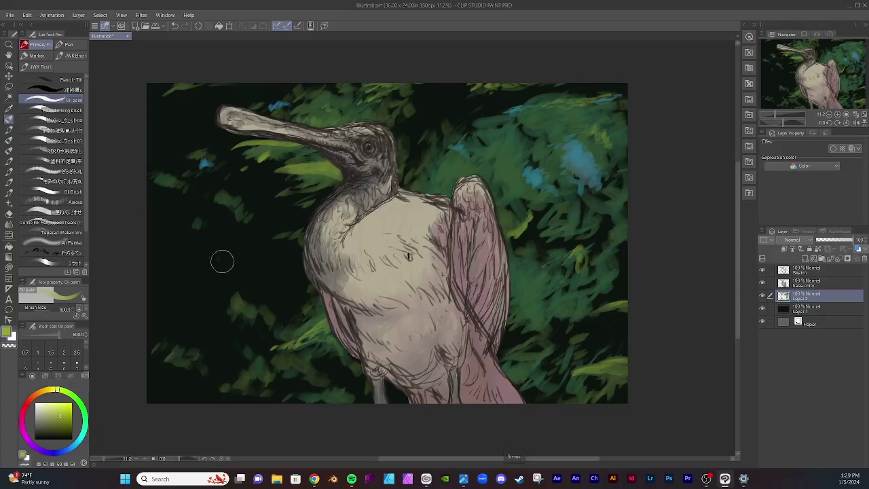
drag(229, 257, 262, 256)
click(185, 143)
click(197, 141)
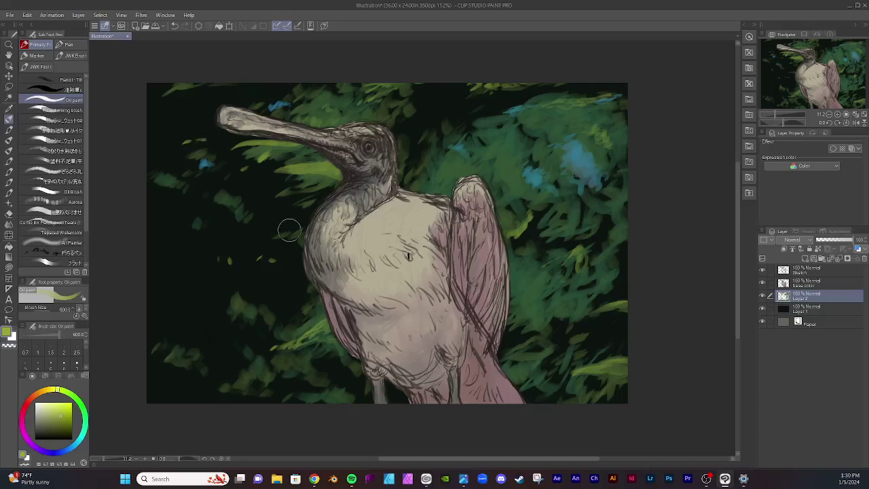
Step: Dab yellow-green leaf highlights along the lower edge before the bird and add strokes just behind its head
click(202, 385)
click(224, 390)
drag(231, 390, 258, 384)
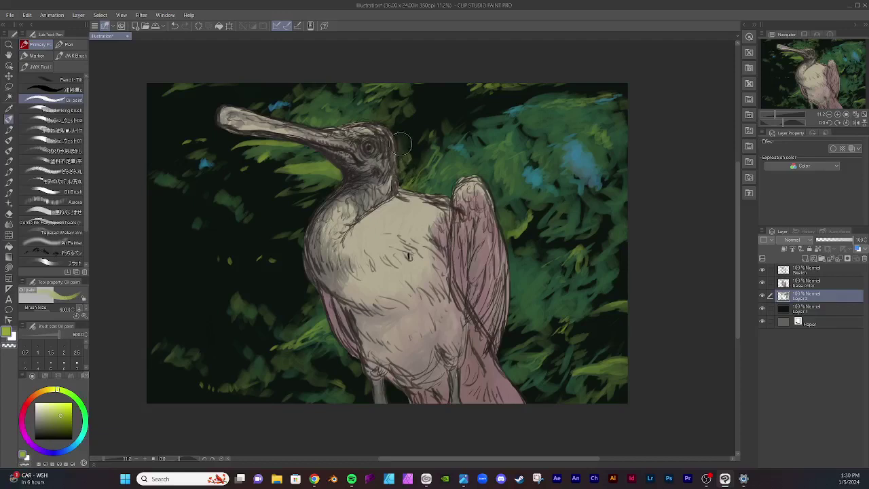
drag(401, 133, 413, 126)
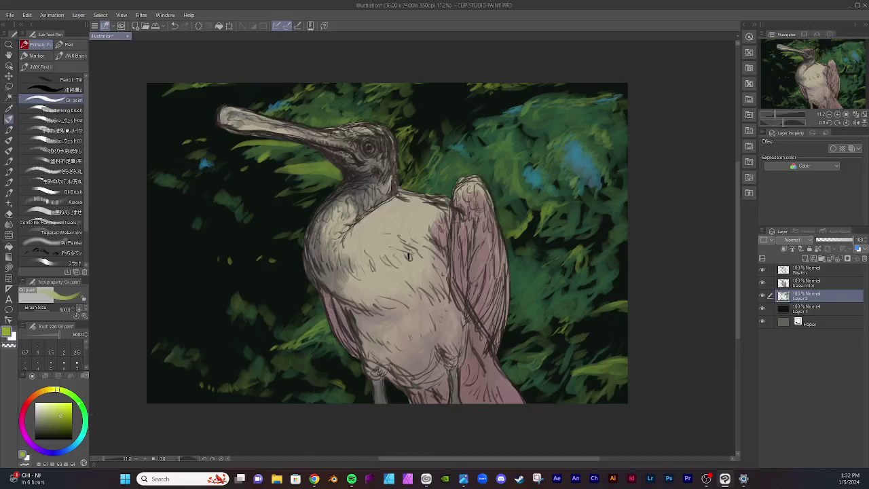
Step: Switch to a pale mint green, enlarge the brush to 1500 and paint soft light spots in the foliage beside the lower wing
drag(85, 420, 46, 401)
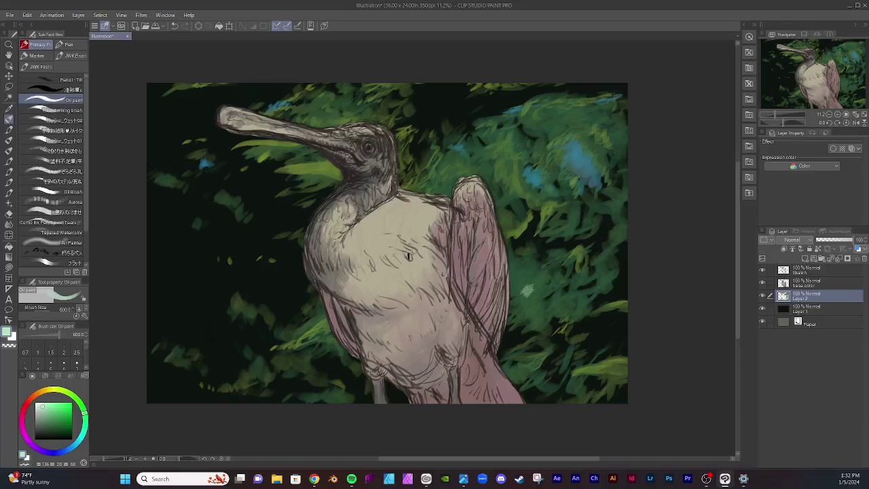
mouse_move(520, 290)
mouse_down()
mouse_move(581, 275)
mouse_move(532, 291)
mouse_up()
key(bracketright)
key(bracketright)
key(bracketright)
key(bracketright)
key(bracketright)
key(bracketright)
key(bracketright)
key(bracketright)
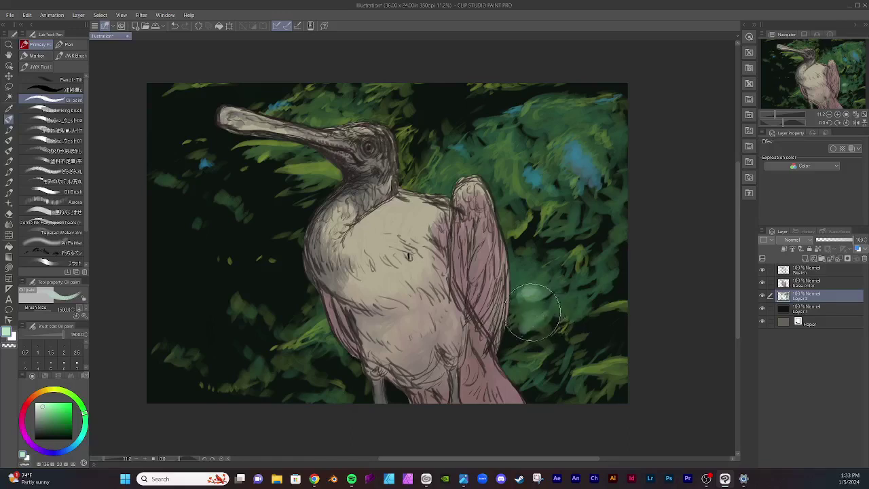
mouse_move(533, 312)
mouse_down()
mouse_move(527, 329)
mouse_move(547, 320)
mouse_move(531, 324)
mouse_up()
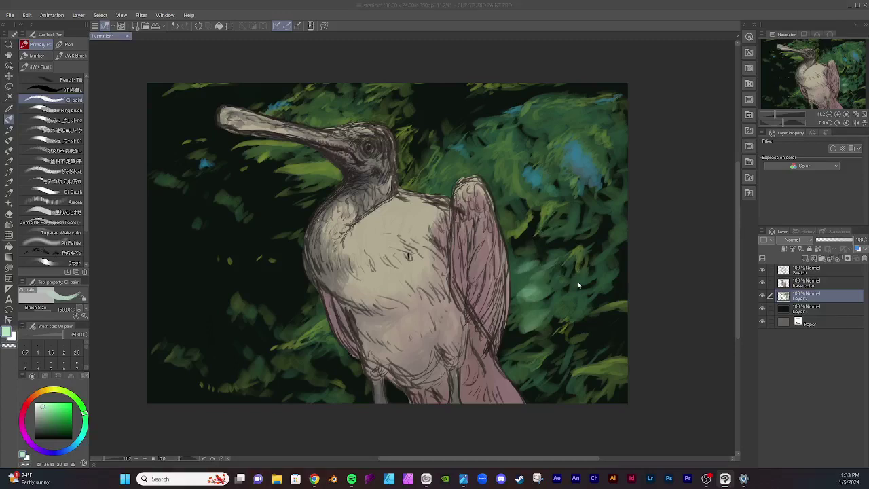
click(549, 260)
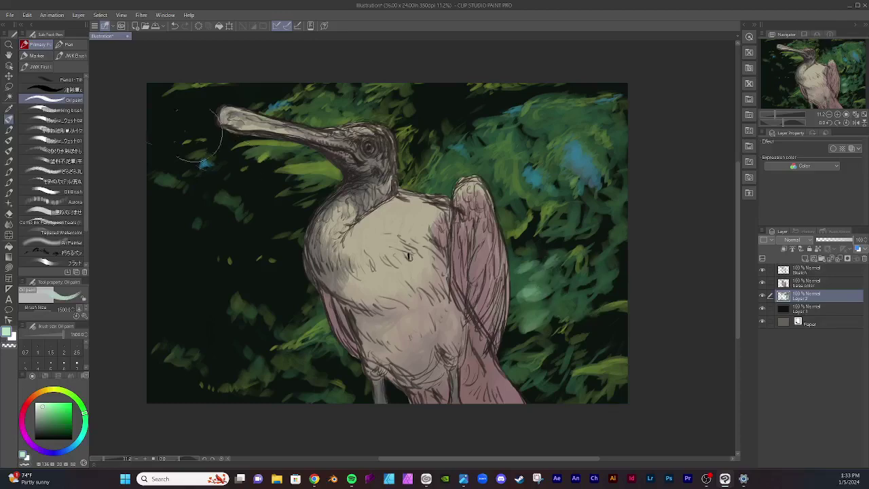
Step: Save the illustration as SuspiciousSpoonbill in Clip Studio format in the Art folder on the Desktop
click(9, 15)
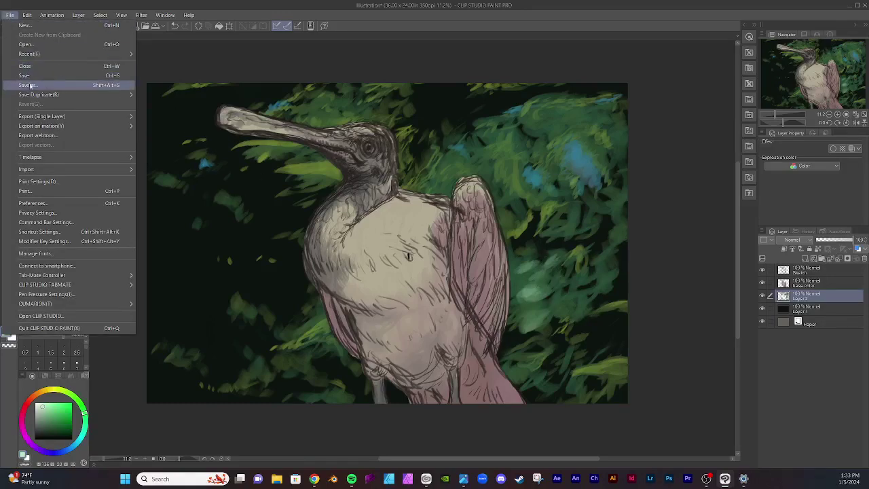
click(30, 85)
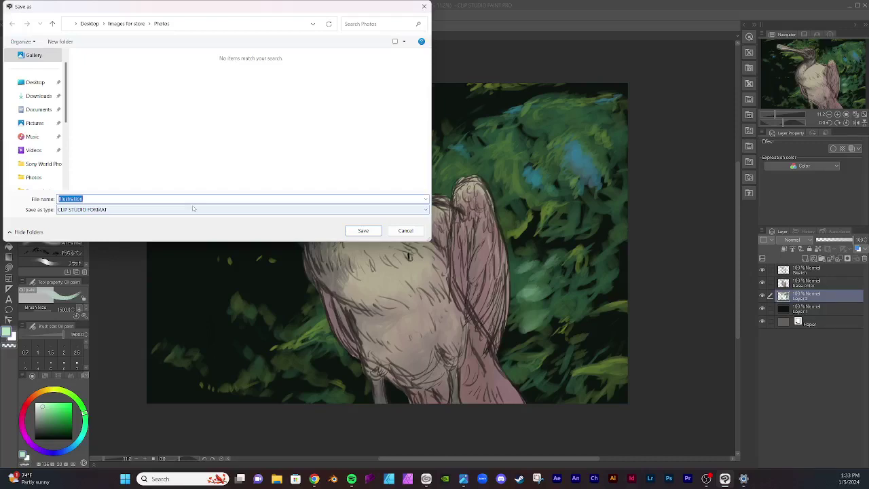
text(Spoonbill)
click(27, 84)
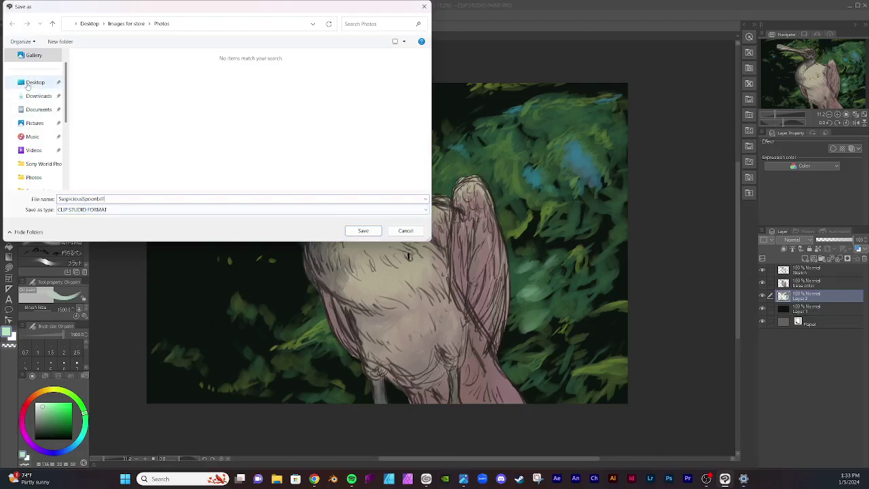
click(27, 85)
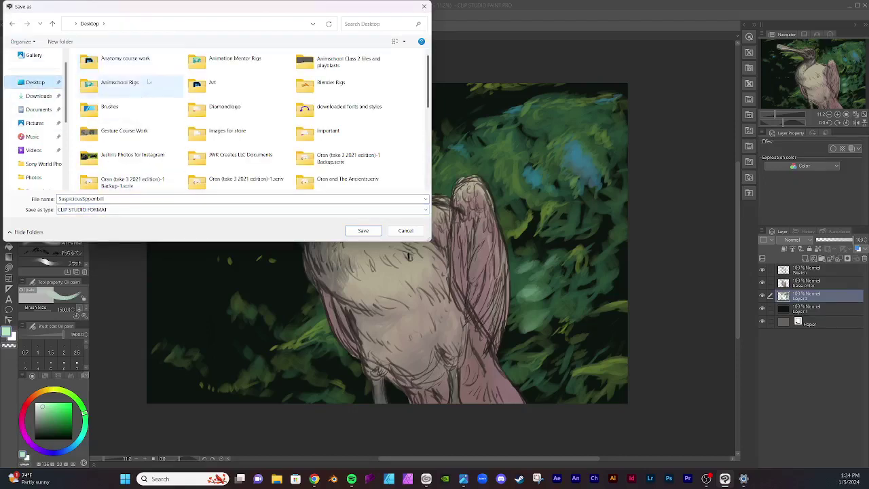
click(204, 85)
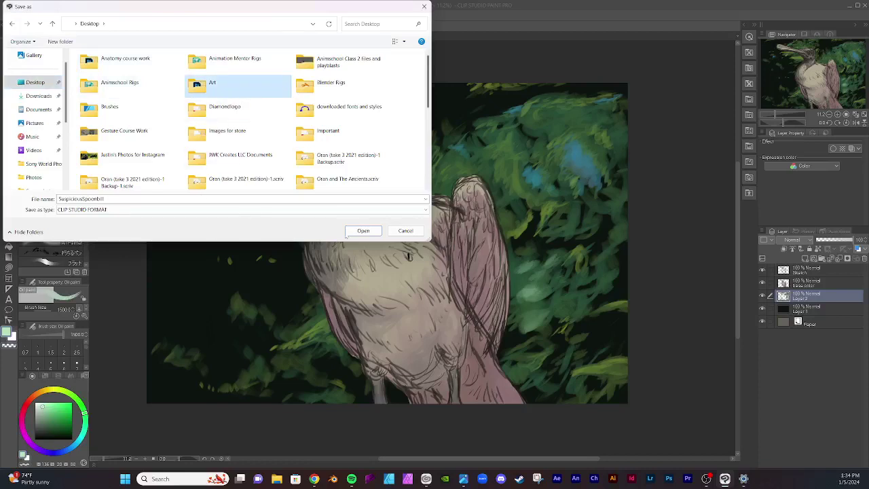
click(364, 231)
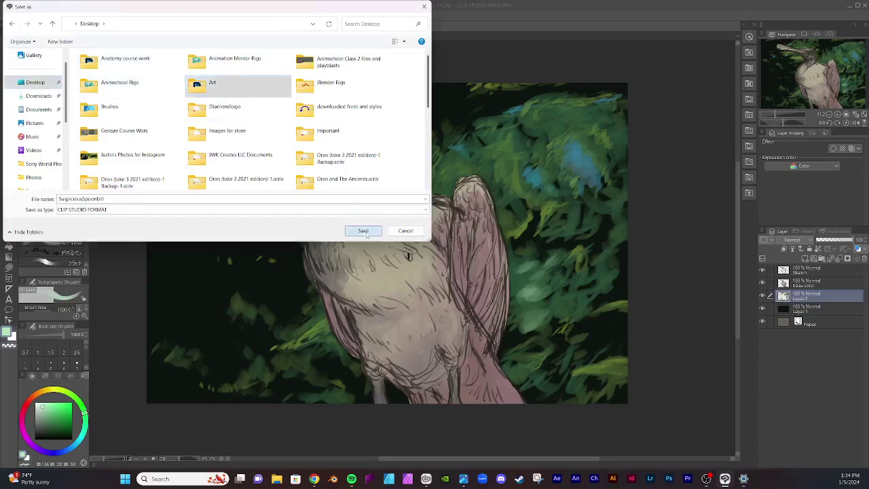
click(364, 231)
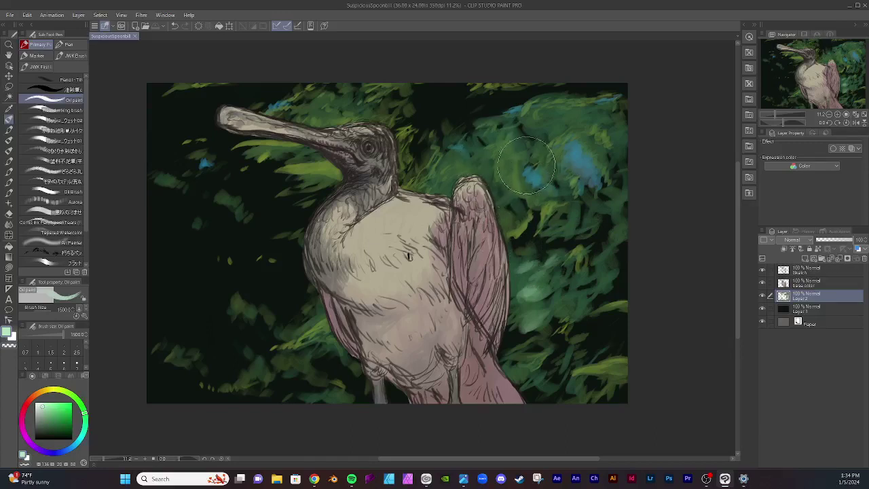
Step: Paint pale mint-green light spots around the blue patches in the upper foliage above and behind the wing
mouse_move(518, 164)
mouse_down()
mouse_move(540, 153)
mouse_move(496, 177)
mouse_move(522, 165)
mouse_up()
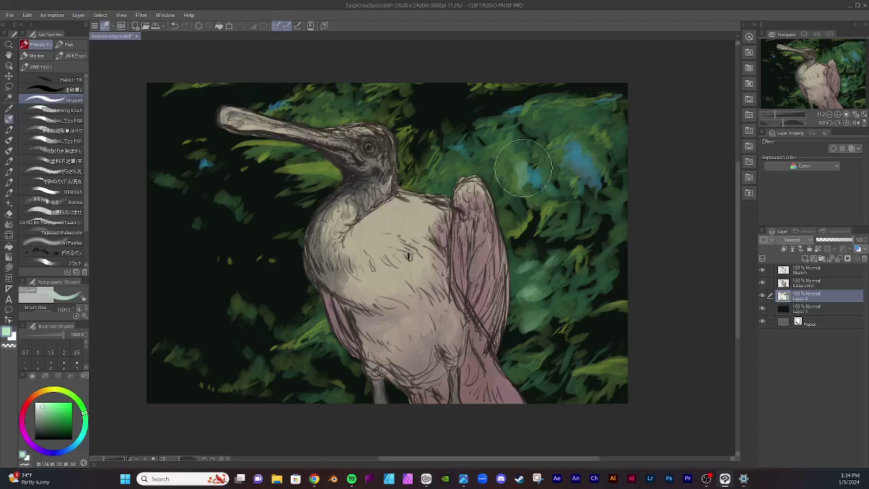
mouse_move(523, 170)
mouse_down()
mouse_move(530, 185)
mouse_move(514, 163)
mouse_up()
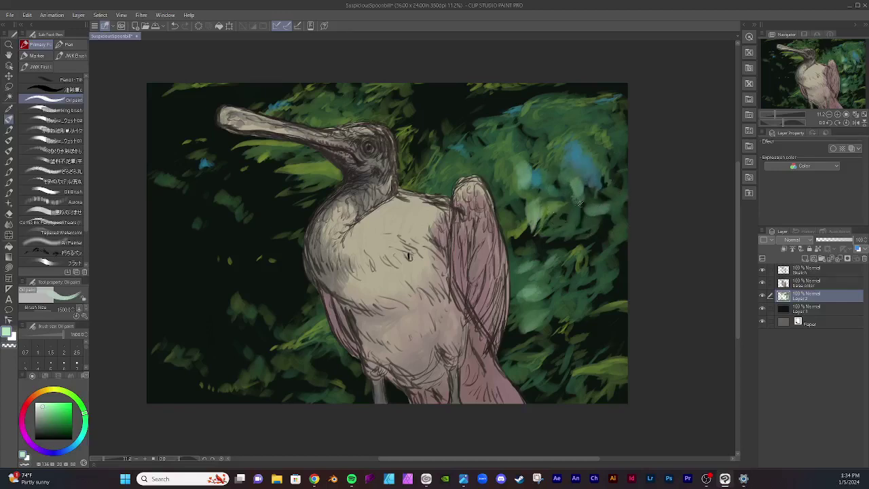
mouse_move(606, 197)
mouse_down()
mouse_move(598, 161)
mouse_move(580, 139)
mouse_up()
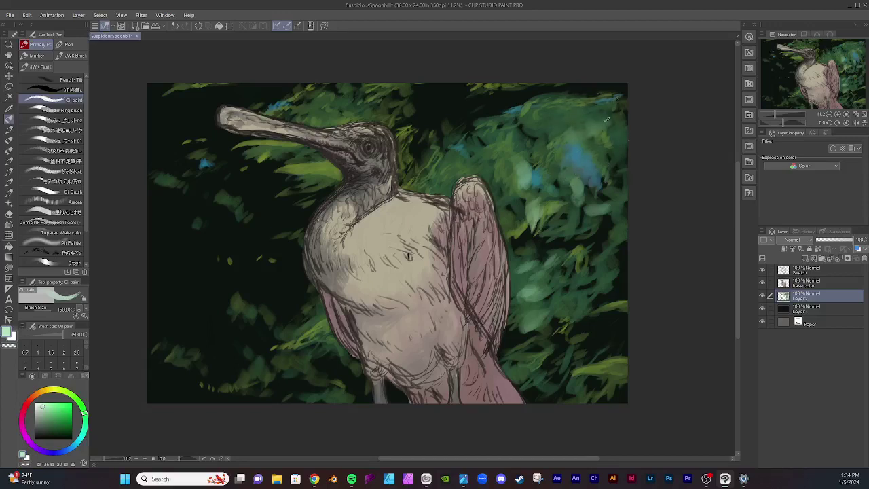
Step: Brush pale mint-green strokes across the top of the foliage above the blue patches and the wing
mouse_move(607, 119)
mouse_down()
mouse_move(588, 134)
mouse_move(595, 147)
mouse_move(593, 135)
mouse_move(622, 110)
mouse_move(611, 122)
mouse_move(630, 135)
mouse_up()
mouse_move(539, 149)
mouse_down()
mouse_move(563, 116)
mouse_move(543, 139)
mouse_move(527, 112)
mouse_move(496, 129)
mouse_move(519, 92)
mouse_move(489, 132)
mouse_move(496, 116)
mouse_up()
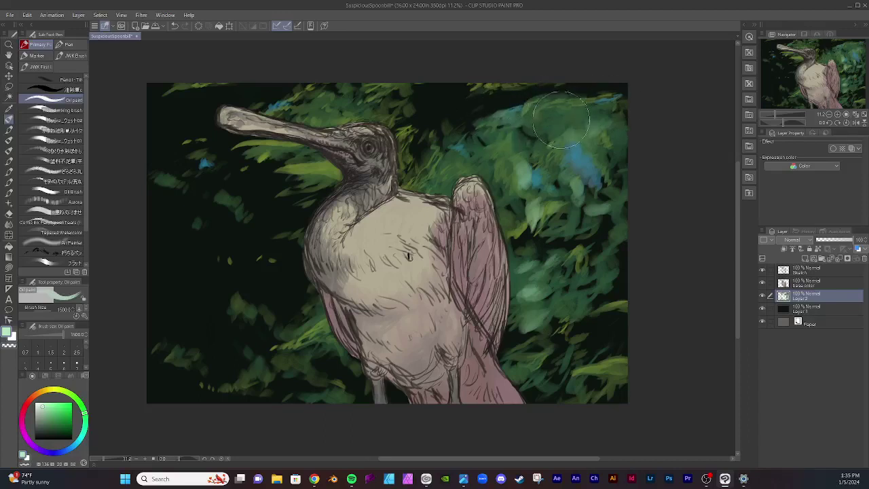
mouse_move(561, 120)
mouse_down()
mouse_move(577, 114)
mouse_move(583, 125)
mouse_move(594, 110)
mouse_move(608, 124)
mouse_up()
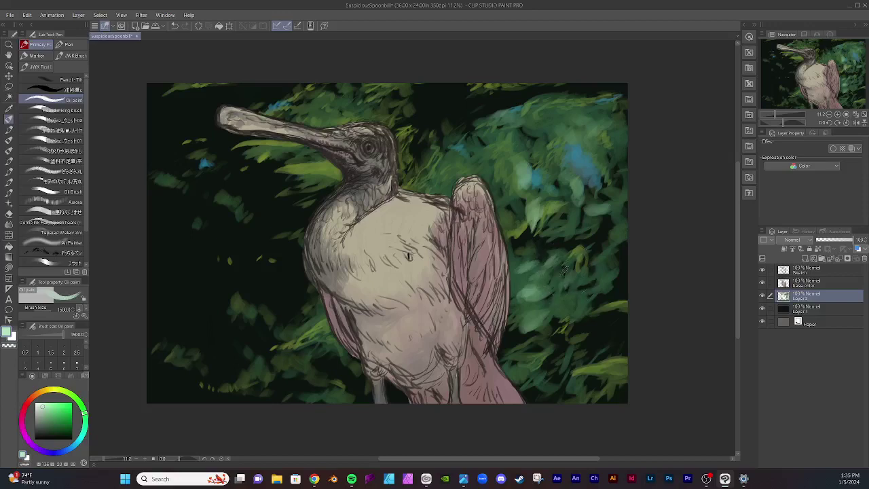
Step: Paint soft pale mint-green leaves in the foliage beside the lower wing and around the yellow-green fronds near the tail
drag(569, 264, 581, 279)
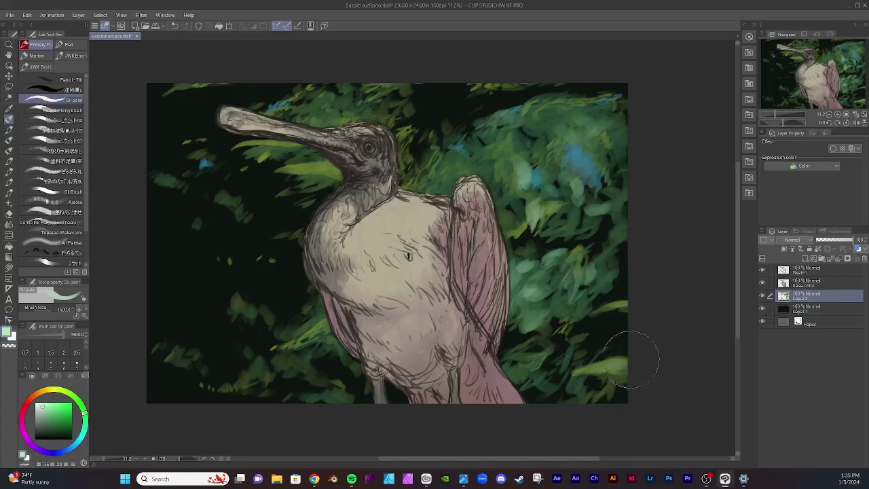
mouse_move(631, 359)
mouse_down()
mouse_move(586, 341)
mouse_move(563, 351)
mouse_move(595, 378)
mouse_move(550, 385)
mouse_up()
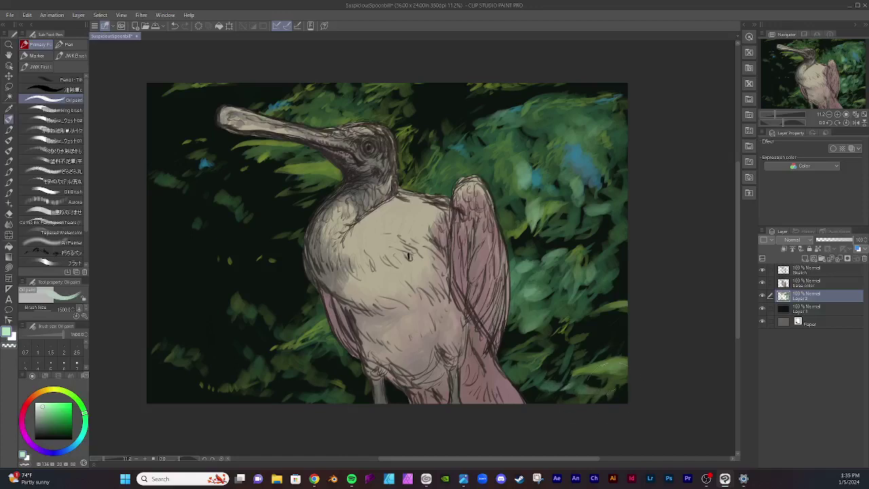
mouse_move(542, 343)
mouse_down()
mouse_move(563, 326)
mouse_move(530, 359)
mouse_move(563, 339)
mouse_move(553, 326)
mouse_move(573, 353)
mouse_move(578, 332)
mouse_move(553, 317)
mouse_move(565, 335)
mouse_move(588, 331)
mouse_move(590, 305)
mouse_up()
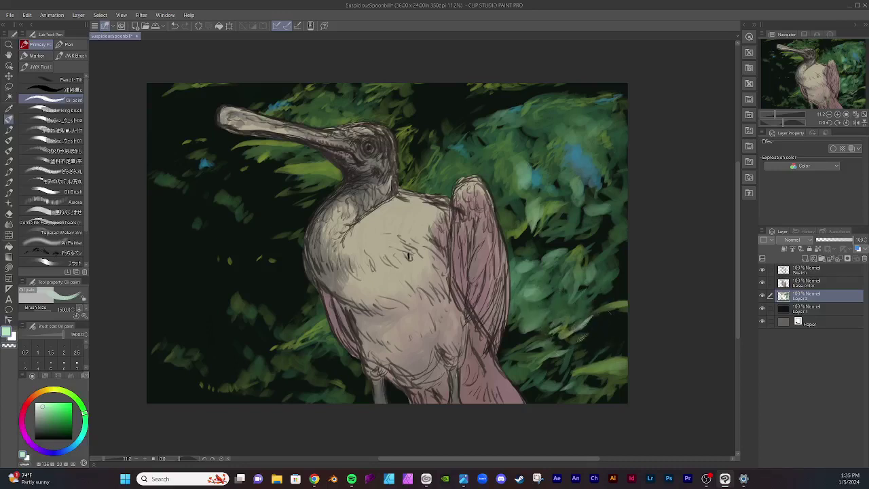
mouse_move(592, 349)
mouse_down()
mouse_move(636, 333)
mouse_move(607, 325)
mouse_up()
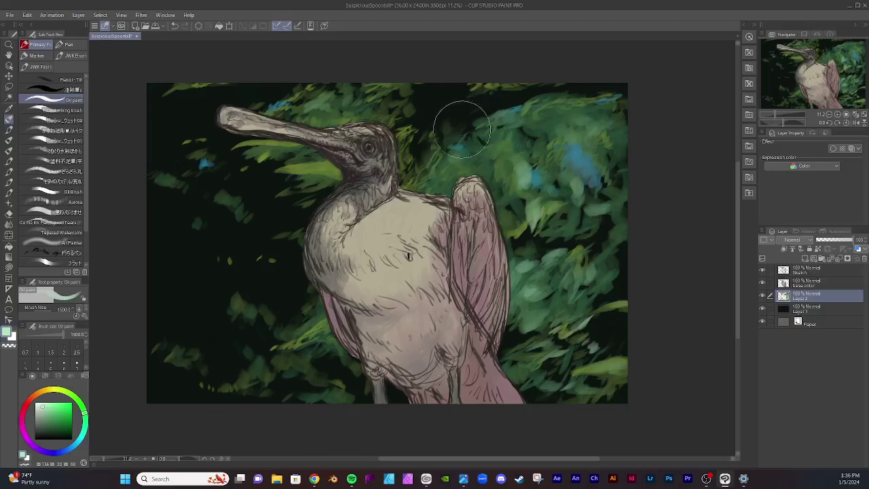
Step: Add pale mint-green leaf strokes between the head and wing, above the wing's shoulder and around the blue patches
drag(454, 138, 471, 118)
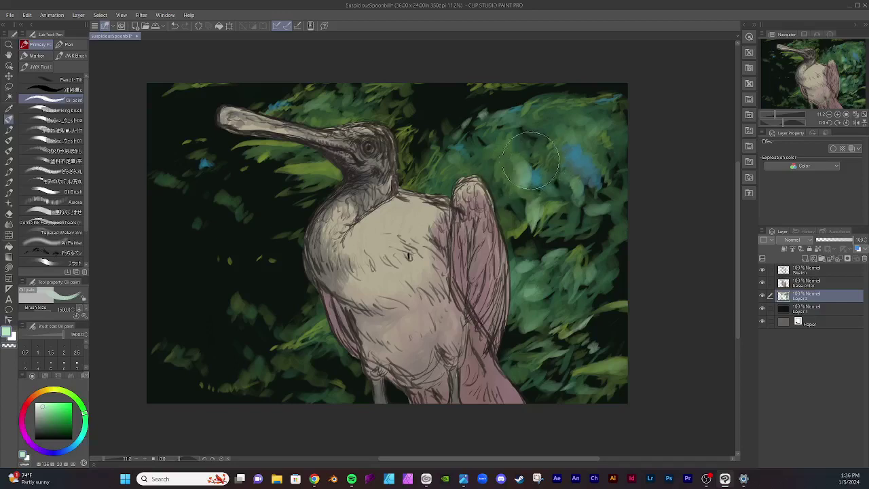
mouse_move(511, 146)
mouse_down()
mouse_move(532, 171)
mouse_move(528, 192)
mouse_move(576, 215)
mouse_move(575, 253)
mouse_move(557, 277)
mouse_move(493, 192)
mouse_up()
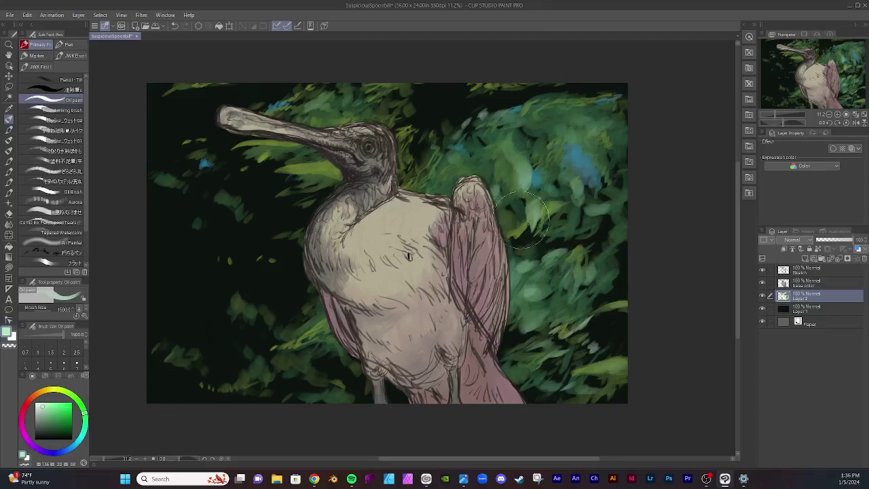
drag(491, 184, 488, 150)
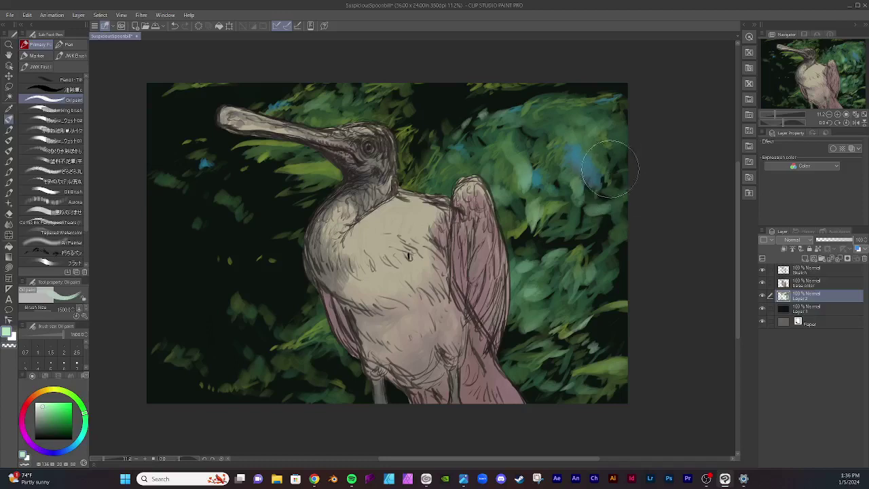
mouse_move(596, 166)
mouse_down()
mouse_move(567, 157)
mouse_move(577, 173)
mouse_move(617, 169)
mouse_move(623, 178)
mouse_move(609, 184)
mouse_up()
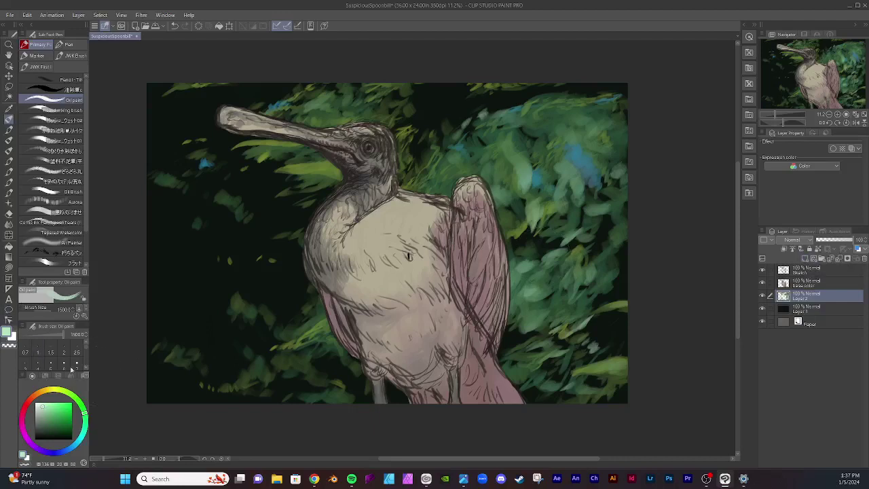
Step: Sample the near-black background colour, reduce the oil paint brush to 400 and paint dark gaps between the leaves beside the blue patches
click(8, 108)
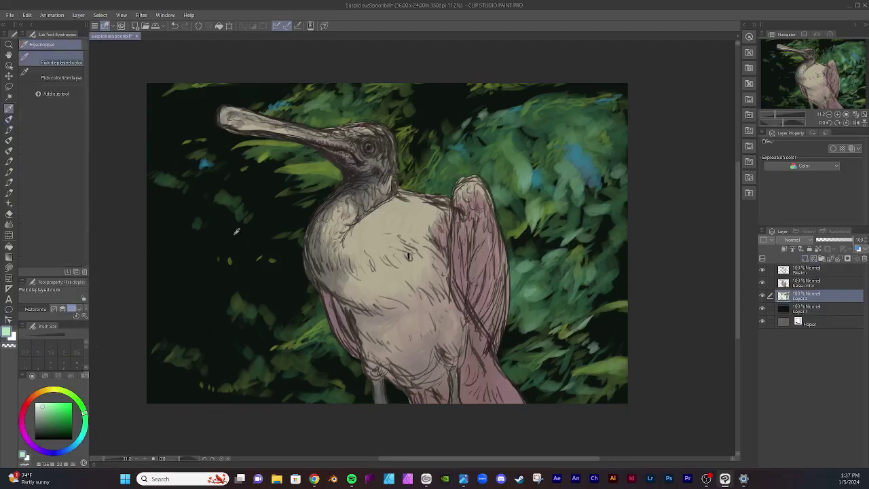
click(183, 265)
click(10, 119)
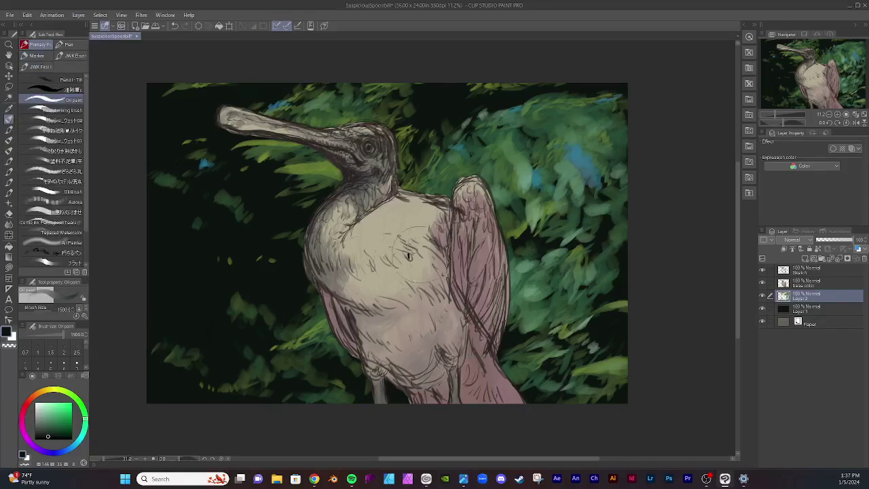
drag(518, 205, 510, 215)
key([)
key([)
key([)
key([)
key([)
key([)
key([)
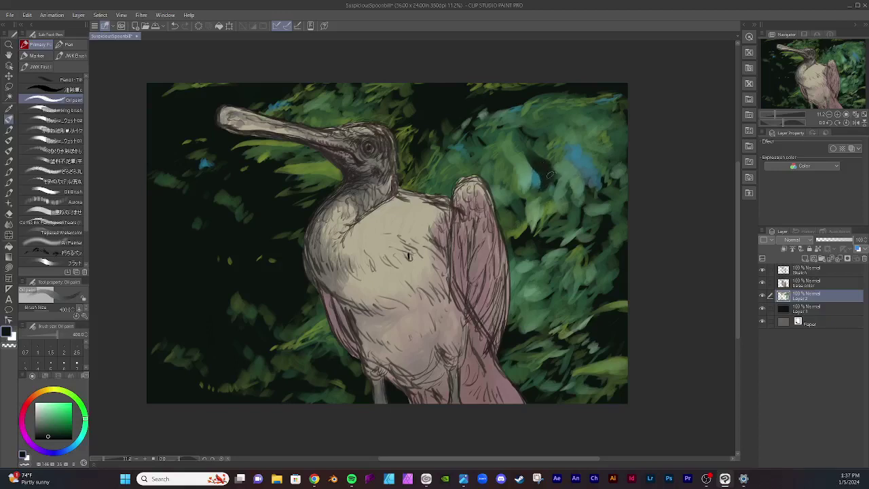
drag(550, 178, 552, 166)
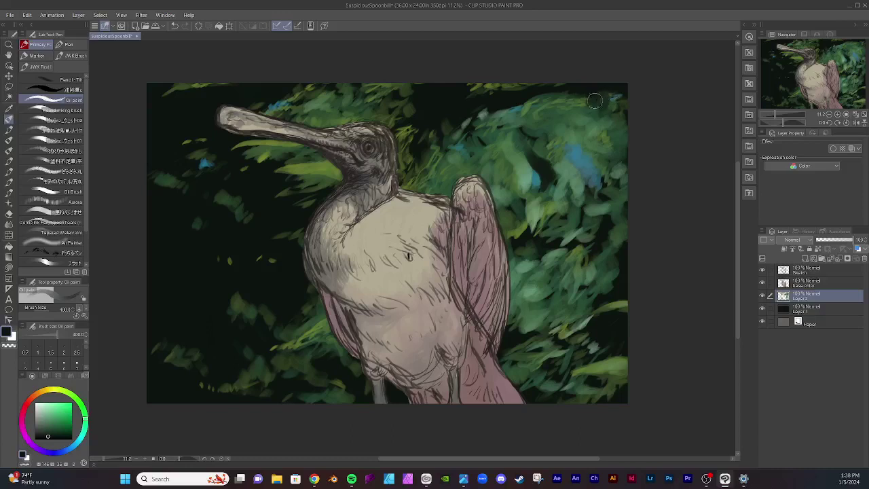
Step: Paint near-black strokes along the upper edge of the foliage above the wing to define its outline
drag(588, 106, 603, 117)
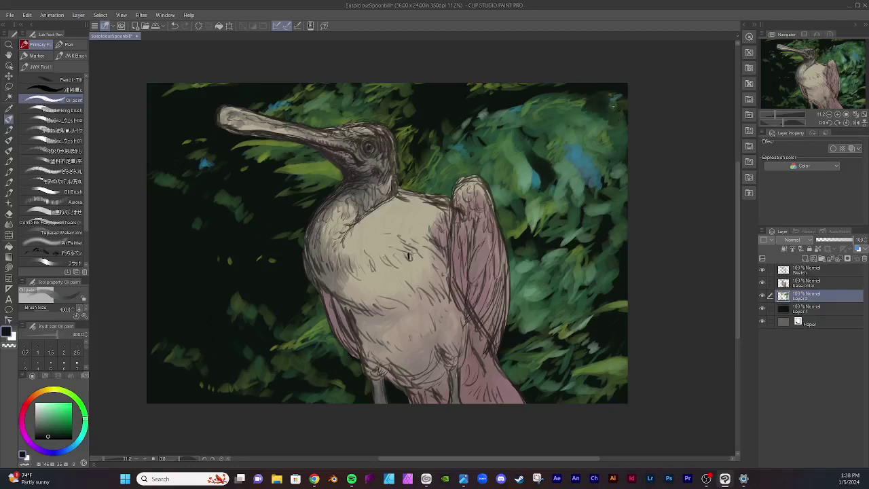
drag(621, 111, 626, 120)
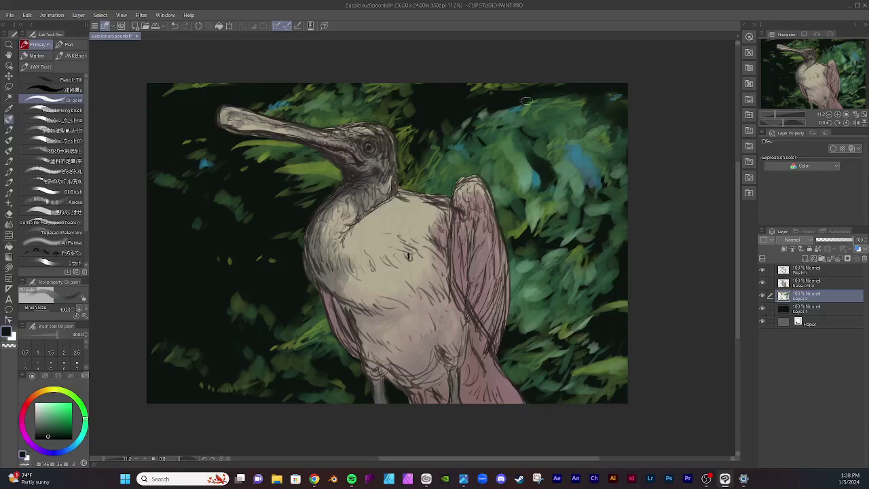
mouse_move(546, 97)
mouse_down()
mouse_move(495, 109)
mouse_move(575, 93)
mouse_move(535, 105)
mouse_up()
drag(620, 90, 610, 96)
mouse_move(502, 105)
mouse_down()
mouse_move(484, 107)
mouse_move(511, 127)
mouse_up()
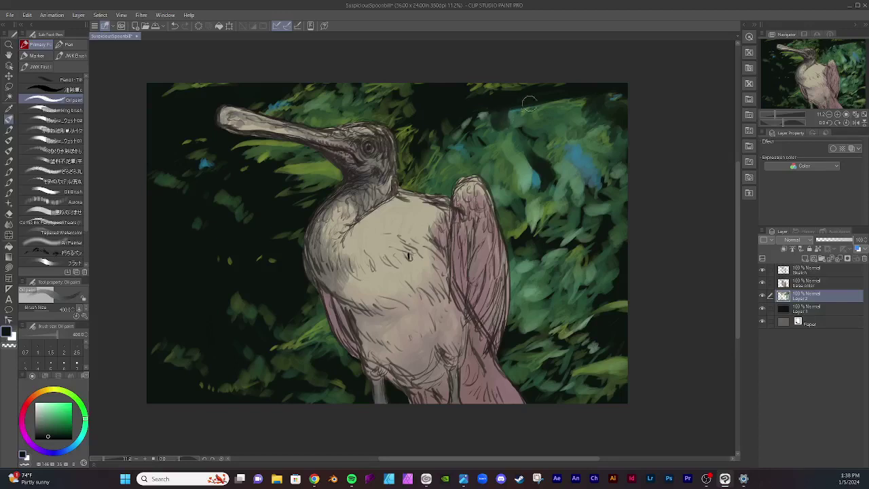
Step: Darken the foliage between the wing's shoulder and the back of the head, and above the head, with near-black strokes
mouse_move(492, 126)
mouse_down()
mouse_move(493, 136)
mouse_move(509, 130)
mouse_move(462, 160)
mouse_move(476, 142)
mouse_move(483, 140)
mouse_move(468, 159)
mouse_up()
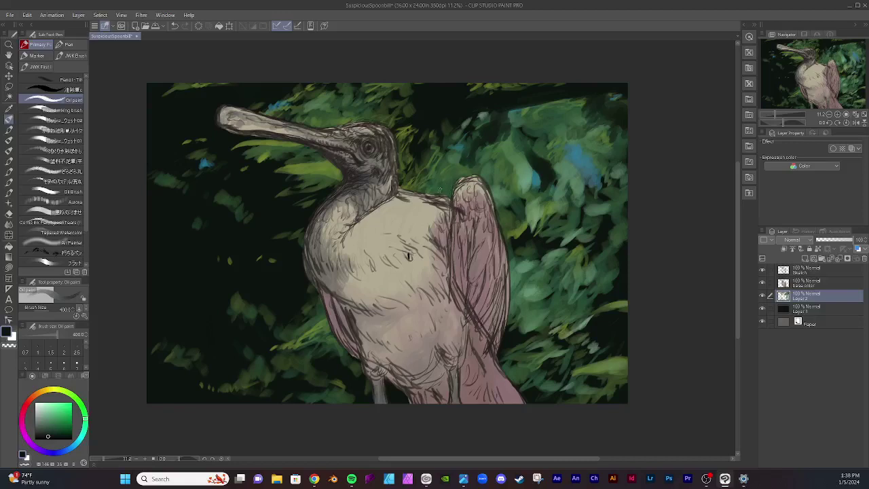
drag(439, 190, 447, 186)
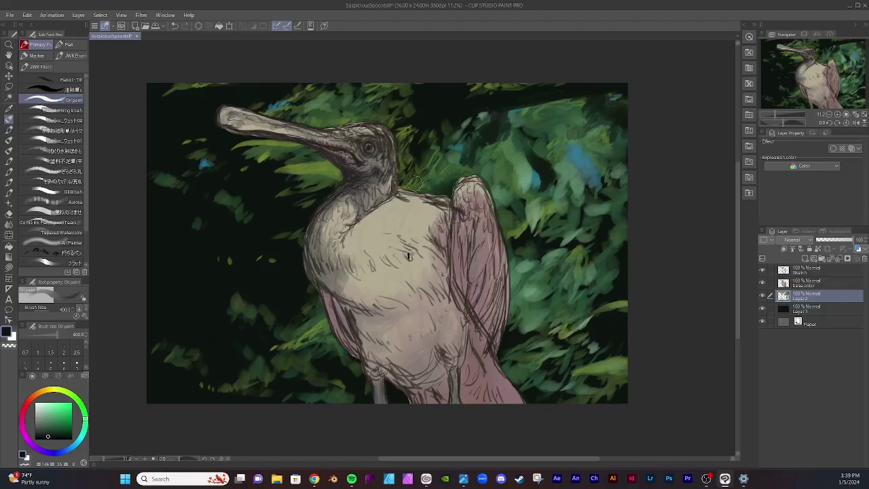
mouse_move(405, 182)
mouse_down()
mouse_move(420, 173)
mouse_move(422, 157)
mouse_move(419, 190)
mouse_up()
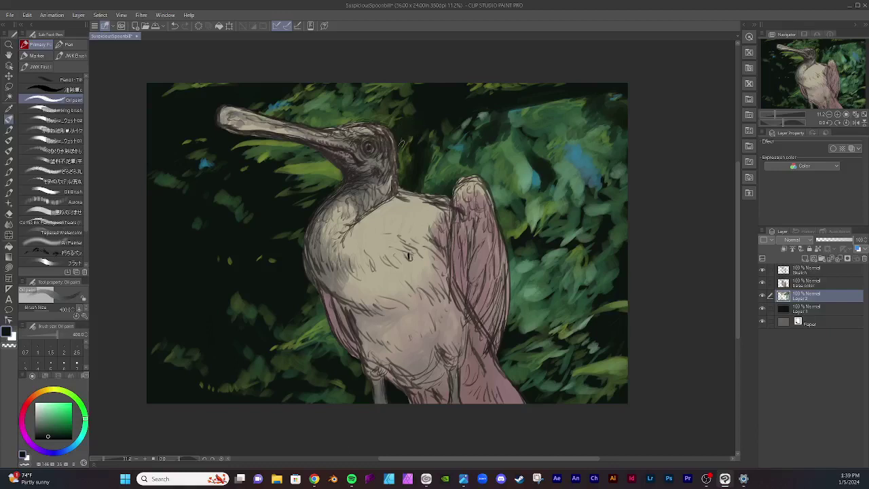
mouse_move(402, 146)
mouse_down()
mouse_move(398, 159)
mouse_move(427, 141)
mouse_move(421, 151)
mouse_up()
mouse_move(345, 108)
mouse_down()
mouse_move(384, 123)
mouse_move(367, 110)
mouse_up()
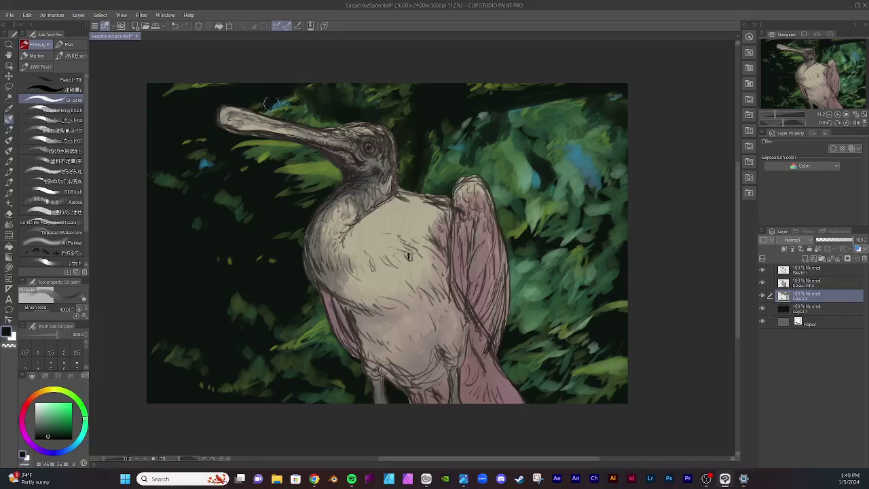
Step: Paint near-black over the foliage above the beak and around the large yellow-green leaves beneath it
mouse_move(261, 110)
mouse_down()
mouse_move(282, 92)
mouse_move(294, 95)
mouse_up()
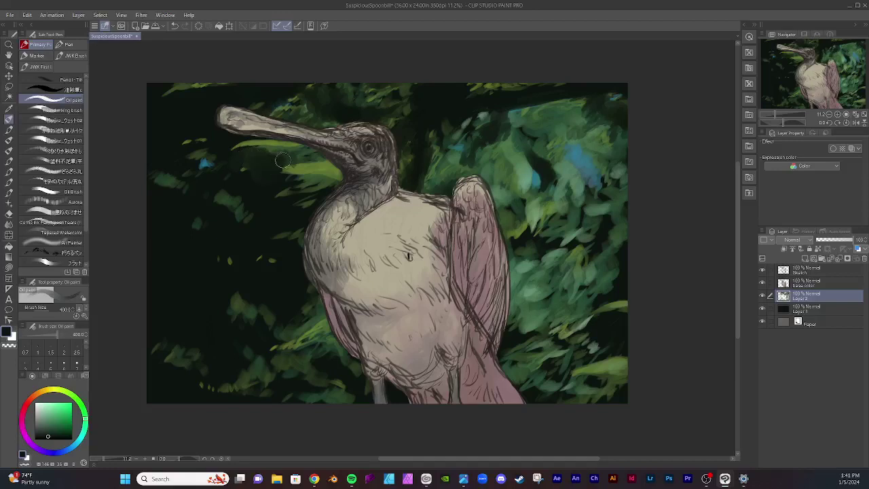
mouse_move(292, 158)
mouse_down()
mouse_move(270, 151)
mouse_move(295, 149)
mouse_move(264, 147)
mouse_move(301, 151)
mouse_up()
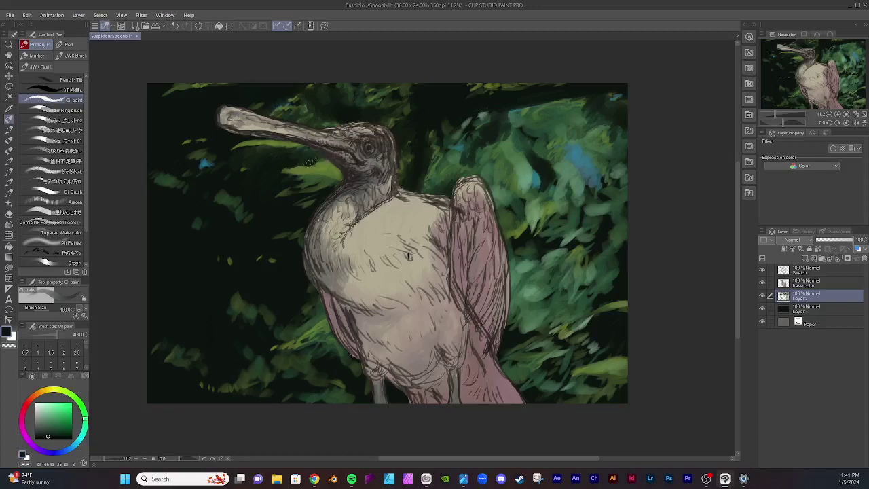
mouse_move(320, 163)
mouse_down()
mouse_move(333, 177)
mouse_move(306, 166)
mouse_move(336, 176)
mouse_move(360, 162)
mouse_up()
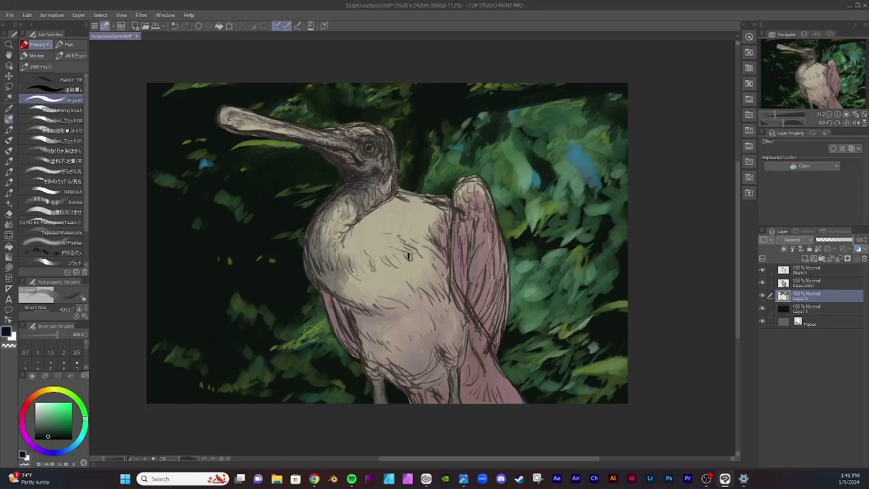
Step: Break up the foliage in front of the bird's lower body with near-black strokes between the leaves
mouse_move(300, 330)
mouse_down()
mouse_move(319, 357)
mouse_move(293, 315)
mouse_move(299, 337)
mouse_move(268, 337)
mouse_move(282, 333)
mouse_move(287, 352)
mouse_move(301, 344)
mouse_move(312, 363)
mouse_move(279, 358)
mouse_move(275, 371)
mouse_move(282, 381)
mouse_move(298, 360)
mouse_move(293, 373)
mouse_move(308, 358)
mouse_up()
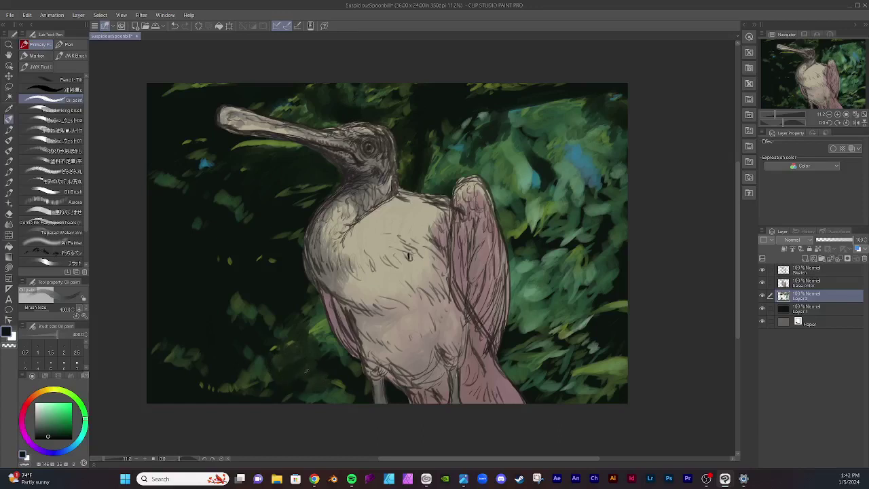
mouse_move(319, 340)
mouse_down()
mouse_move(318, 317)
mouse_move(309, 325)
mouse_move(321, 316)
mouse_move(323, 346)
mouse_up()
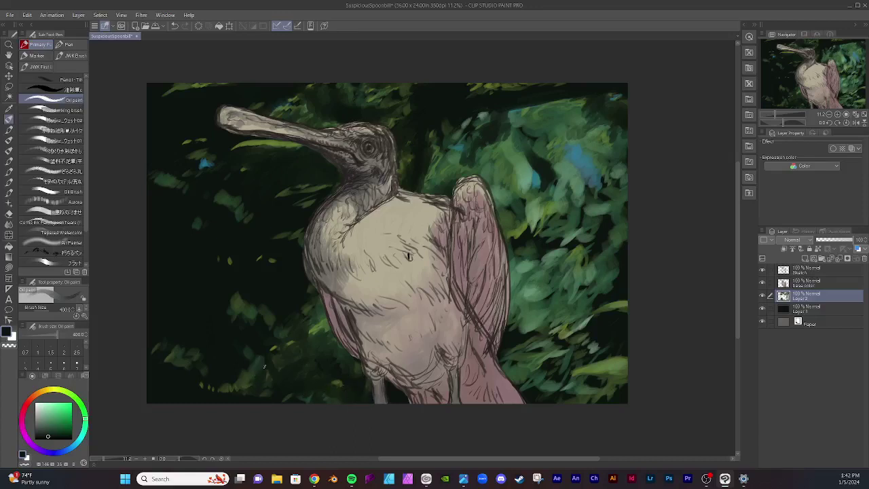
drag(246, 383, 249, 370)
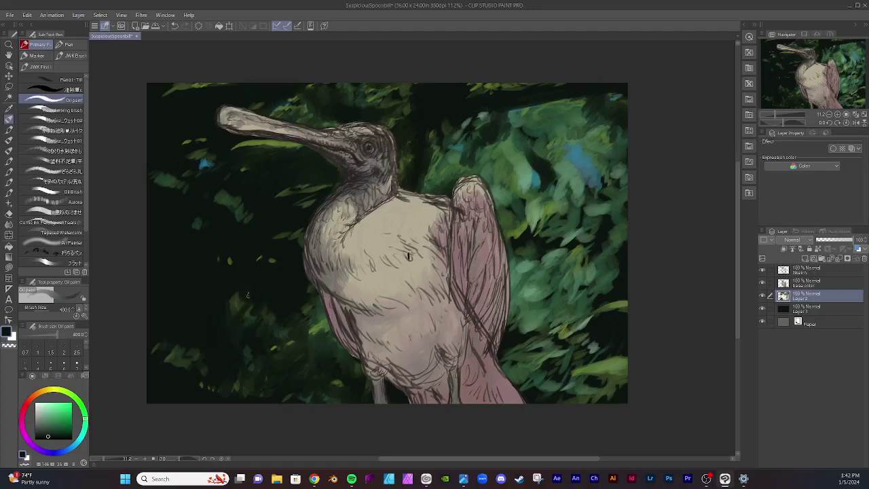
mouse_move(246, 294)
mouse_down()
mouse_move(235, 313)
mouse_move(250, 320)
mouse_up()
Step: Paint near-black gaps into the foliage behind the lower wing and tail, down to the canvas's lower edge
drag(511, 299, 513, 326)
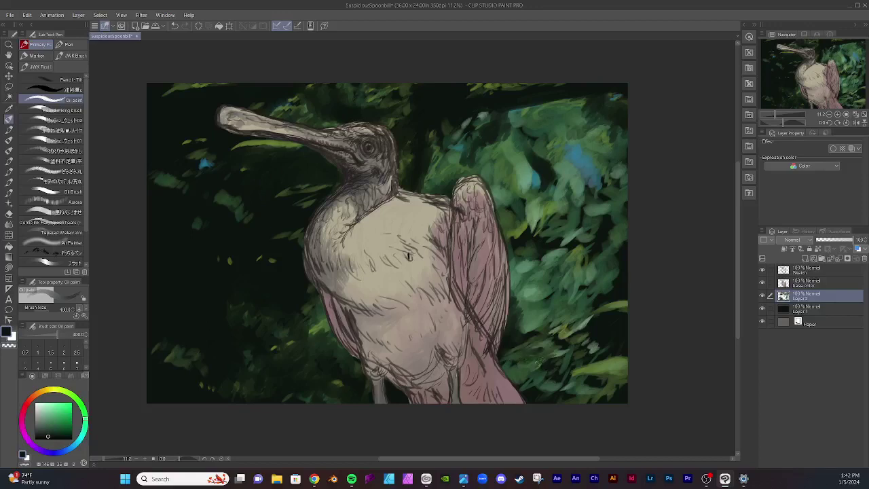
drag(582, 341, 584, 327)
drag(591, 331, 599, 353)
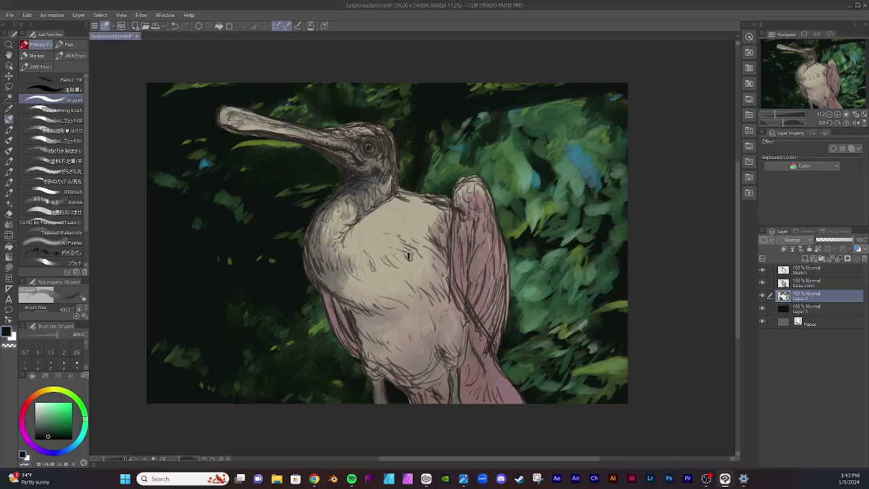
drag(563, 387, 605, 385)
drag(557, 384, 550, 391)
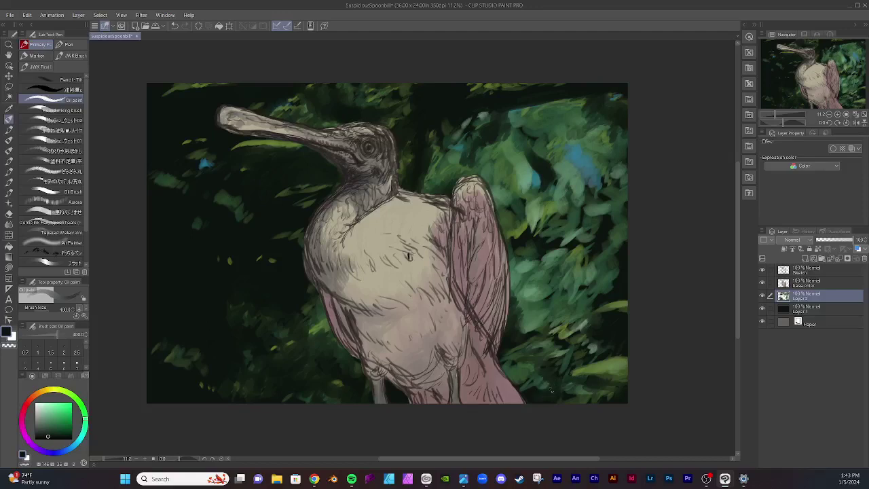
drag(550, 390, 544, 382)
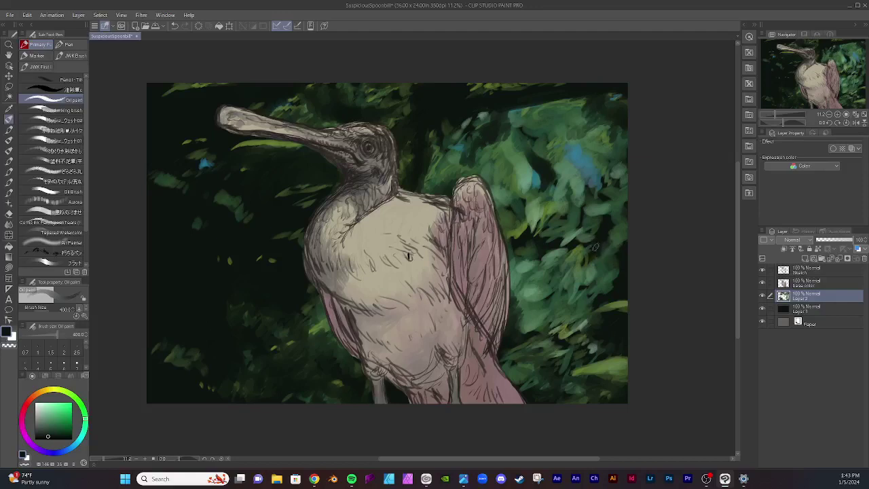
Step: Carve near-black shadows between the leaves beside the wing and around the large blue patch above it
mouse_move(595, 247)
mouse_down()
mouse_move(608, 279)
mouse_move(619, 226)
mouse_move(557, 233)
mouse_move(577, 261)
mouse_move(565, 263)
mouse_move(600, 296)
mouse_move(605, 280)
mouse_move(576, 241)
mouse_up()
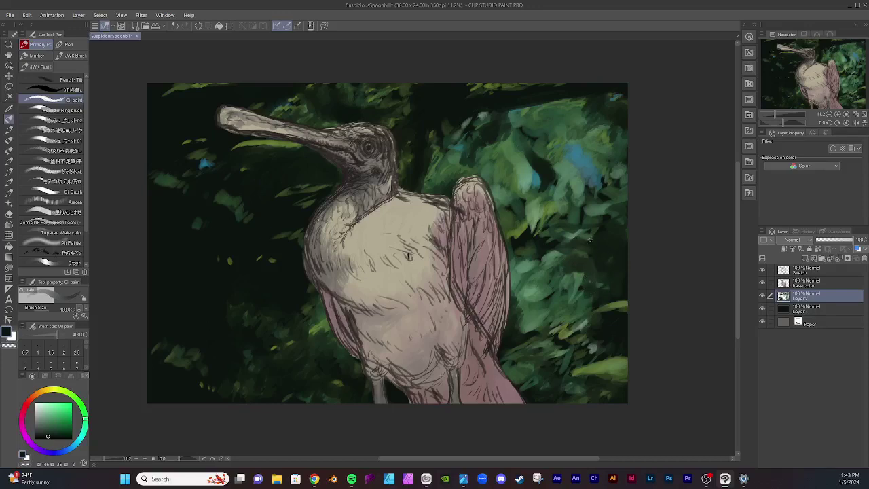
mouse_move(590, 195)
mouse_down()
mouse_move(555, 176)
mouse_move(575, 185)
mouse_move(573, 193)
mouse_move(592, 180)
mouse_move(589, 188)
mouse_move(581, 166)
mouse_move(596, 192)
mouse_move(594, 147)
mouse_up()
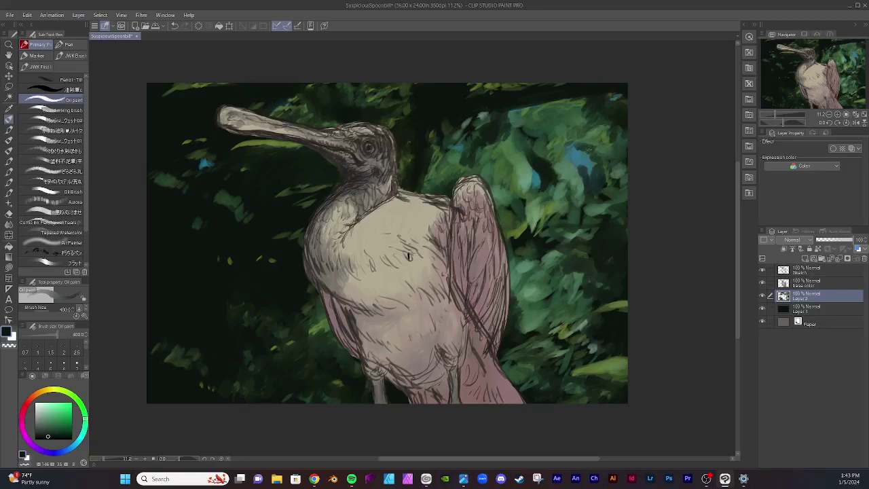
mouse_move(562, 156)
mouse_down()
mouse_move(582, 174)
mouse_move(567, 166)
mouse_move(582, 181)
mouse_move(608, 164)
mouse_move(605, 155)
mouse_move(593, 175)
mouse_move(577, 174)
mouse_move(582, 194)
mouse_move(572, 168)
mouse_move(568, 187)
mouse_move(562, 161)
mouse_move(581, 184)
mouse_up()
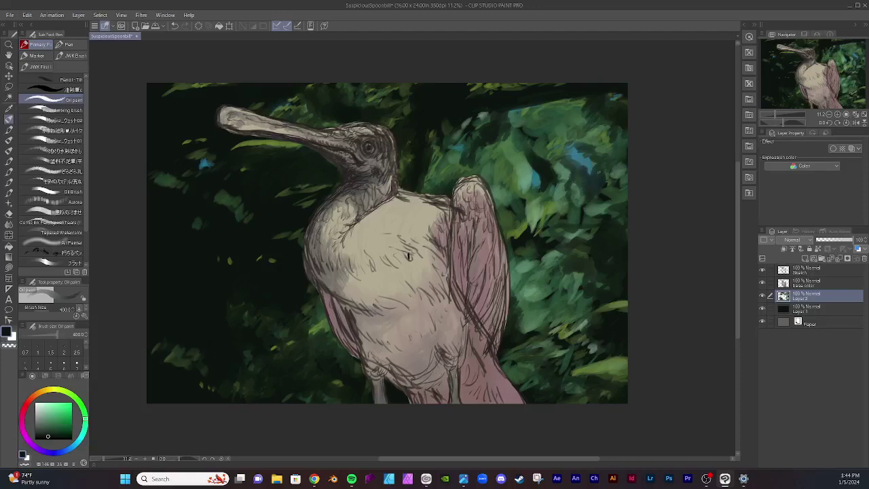
mouse_move(589, 175)
mouse_down()
mouse_move(602, 170)
mouse_move(597, 156)
mouse_move(600, 164)
mouse_up()
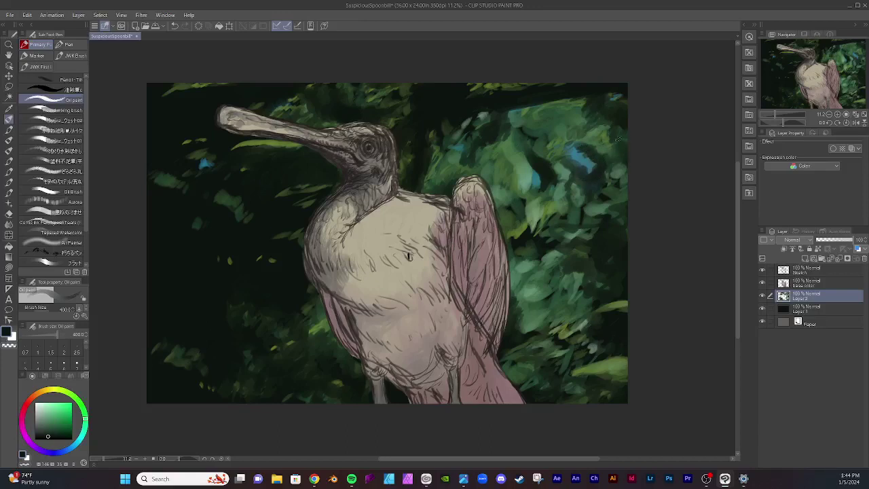
Step: Paint small near-black strokes between the leaves in the foliage above and behind the bird's wing
mouse_move(602, 128)
mouse_down()
mouse_move(593, 132)
mouse_move(604, 141)
mouse_move(603, 118)
mouse_move(593, 127)
mouse_move(589, 116)
mouse_move(570, 115)
mouse_move(561, 126)
mouse_move(586, 113)
mouse_move(581, 106)
mouse_up()
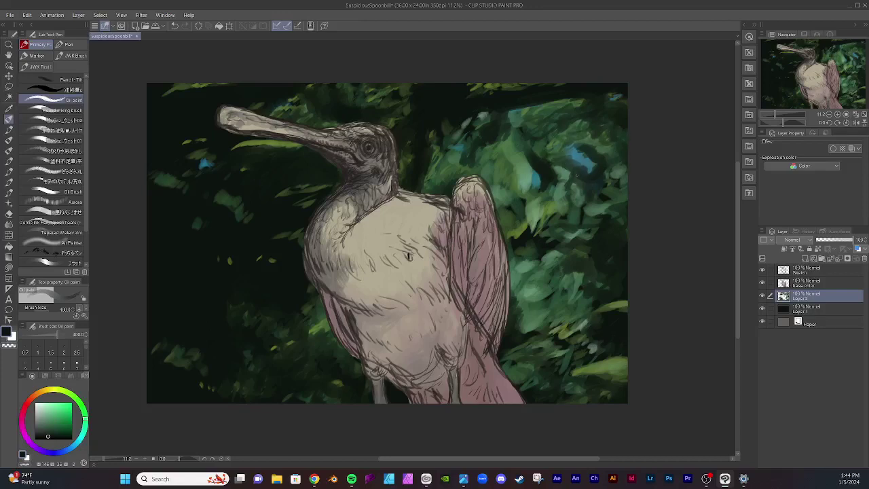
mouse_move(571, 174)
mouse_down()
mouse_move(548, 162)
mouse_move(578, 166)
mouse_move(577, 177)
mouse_move(561, 190)
mouse_up()
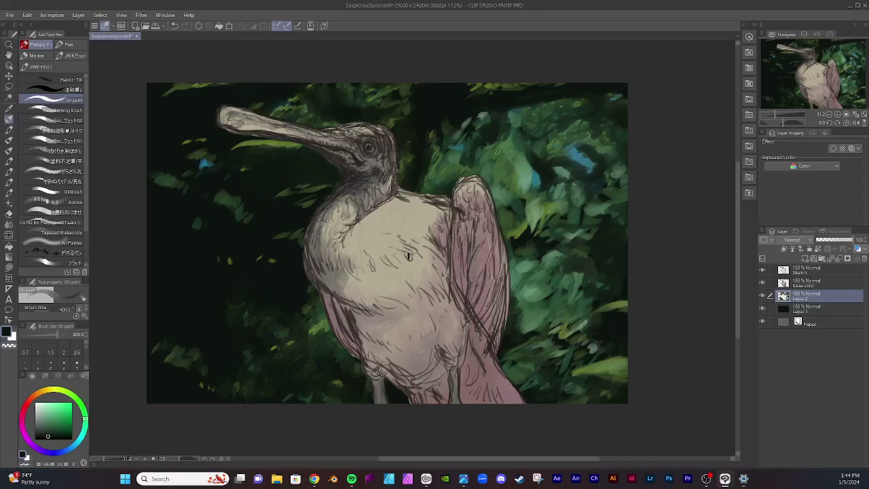
mouse_move(498, 150)
mouse_down()
mouse_move(510, 176)
mouse_move(500, 158)
mouse_move(504, 174)
mouse_move(540, 199)
mouse_move(572, 149)
mouse_move(622, 167)
mouse_move(622, 181)
mouse_move(493, 166)
mouse_up()
Step: Add a new layer above the sketch layer
click(812, 272)
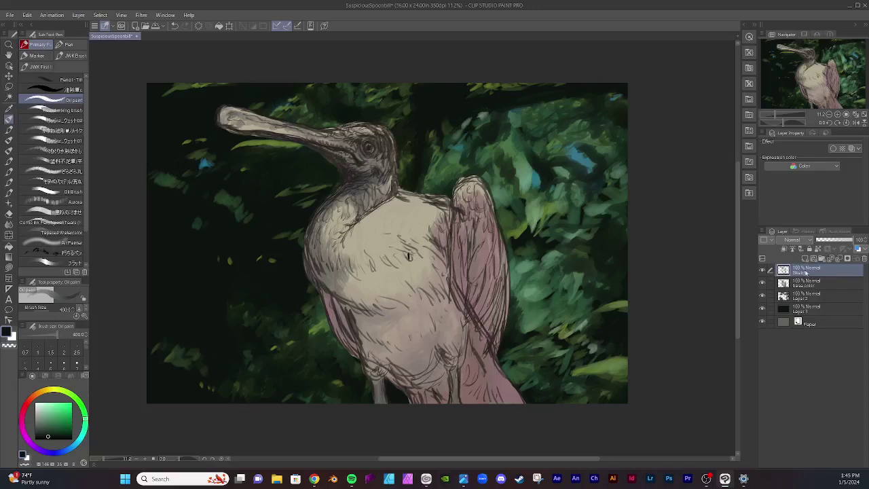
click(805, 258)
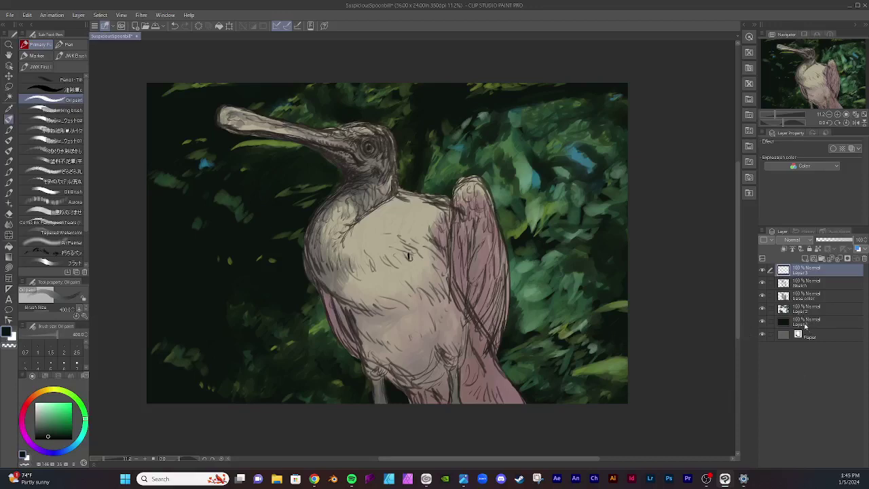
Step: Rename Layer 1, the dark fill layer, as "solid dark background"
click(804, 325)
double_click(805, 324)
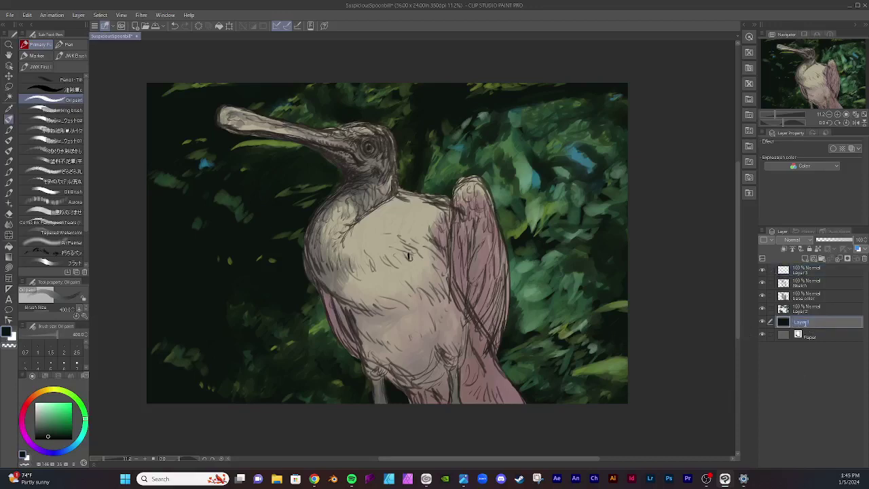
text(solid dark)
text( ba)
text(rk bac)
text(rou)
text(nd)
key(Return)
Step: Rename Layer 2, the painted foliage layer, as "background texture"
double_click(801, 311)
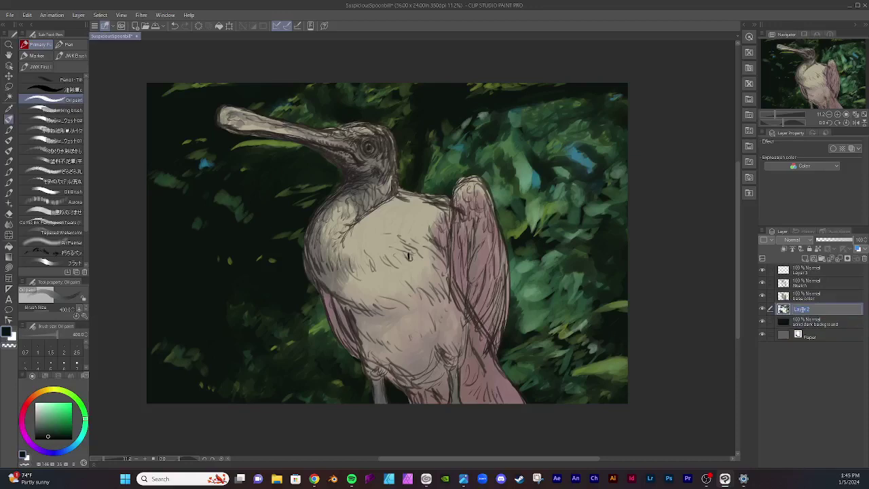
text(bas)
text(kgrou)
text(ndtexture)
key(Return)
Step: Rename the new empty layer above the sketch as "shadows"
double_click(804, 272)
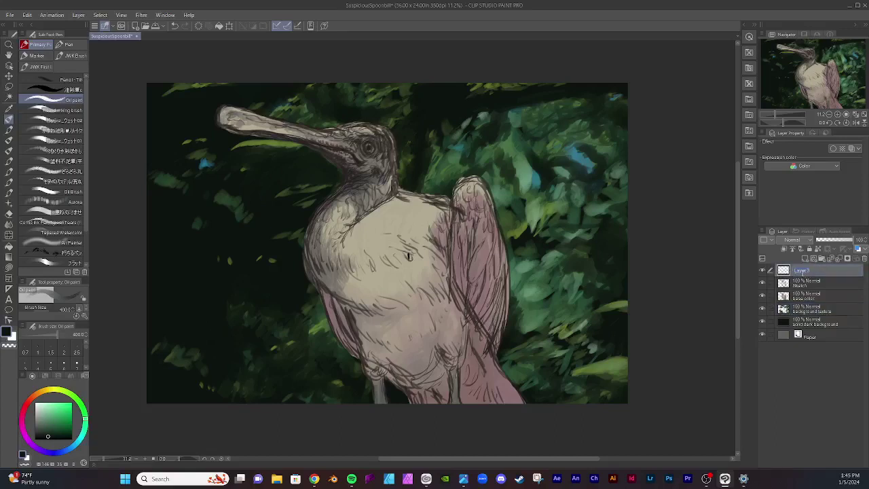
text(shado)
text(ows)
click(826, 362)
Step: Set the shadows layer to the Multiply blending mode at 40% opacity
click(807, 244)
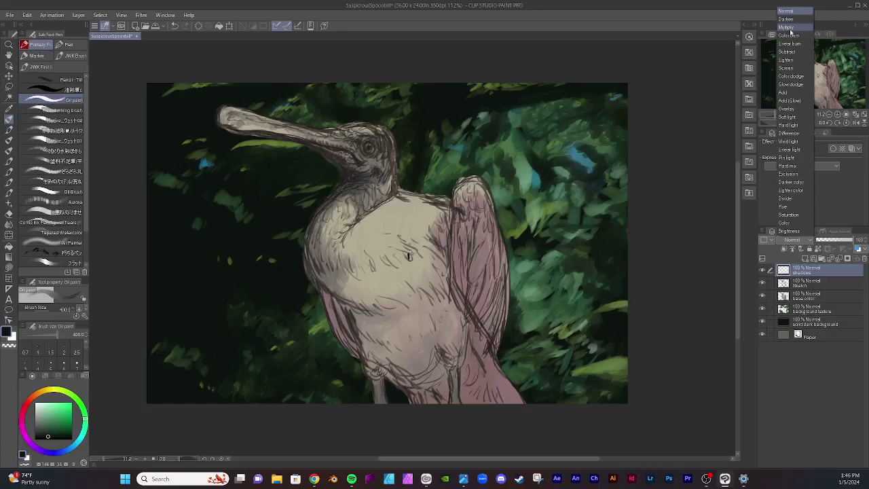
click(787, 28)
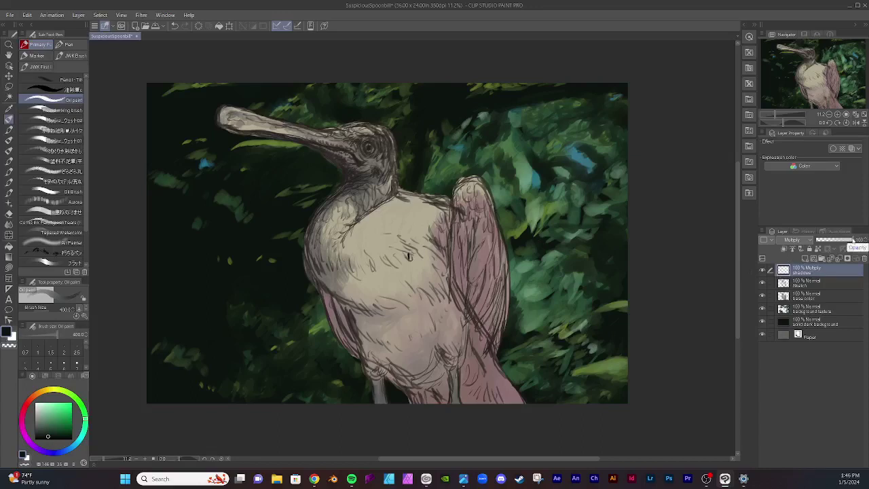
drag(852, 240, 831, 241)
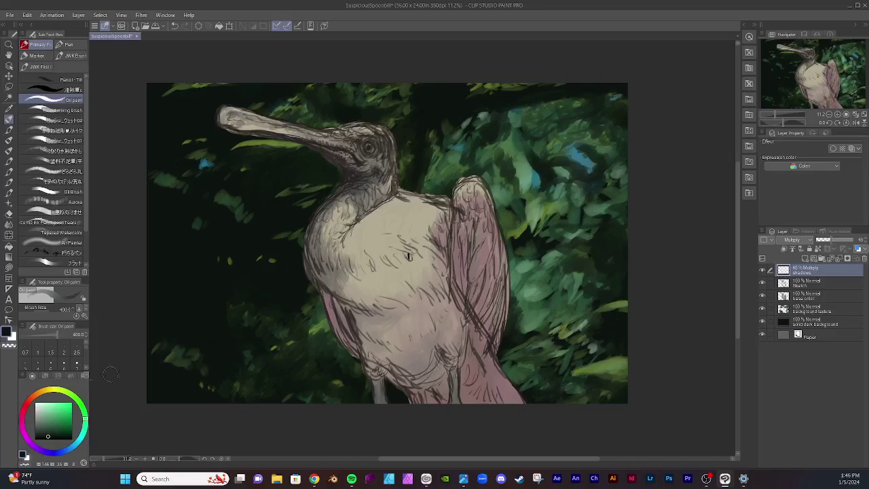
Step: Choose a dark, muted blue and paint a shadow stroke from the base of the neck down the bird's chest
click(58, 452)
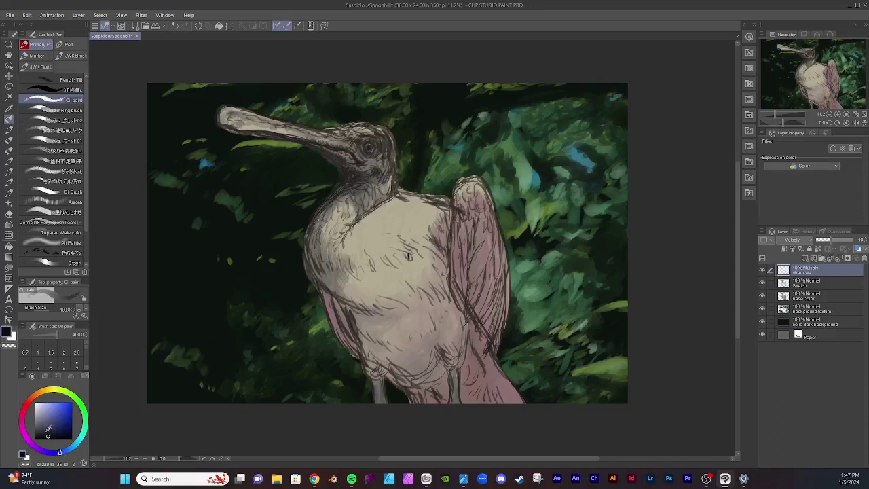
click(50, 428)
click(47, 431)
click(50, 429)
drag(359, 207, 379, 277)
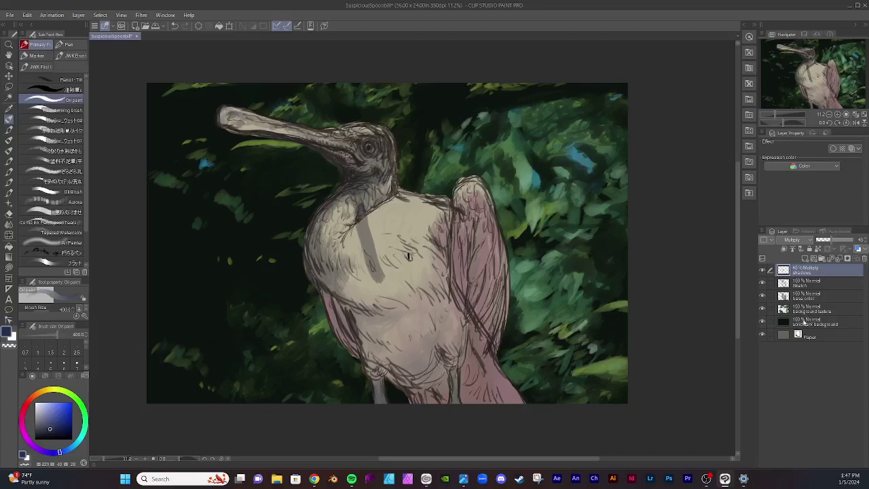
Step: Select the solid dark background layer
click(805, 324)
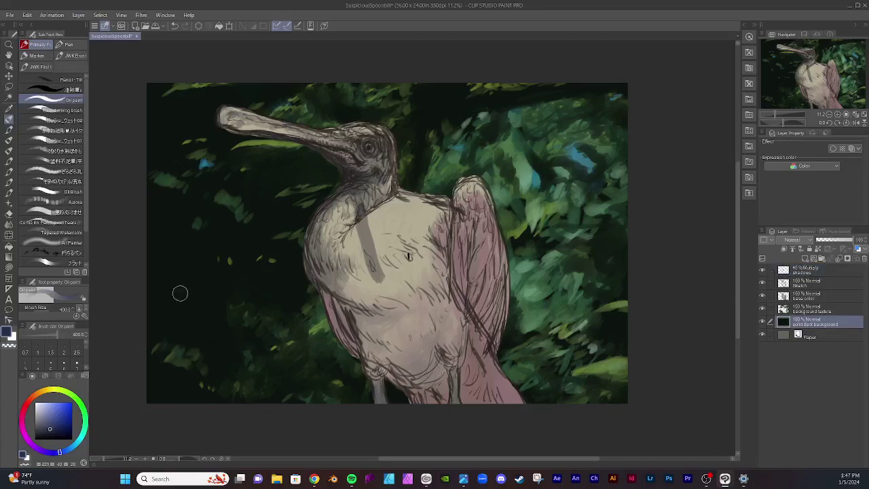
Step: Undo the trial strokes on the dark background and the bird's chest, leaving the shadows layer selected
drag(171, 281, 183, 313)
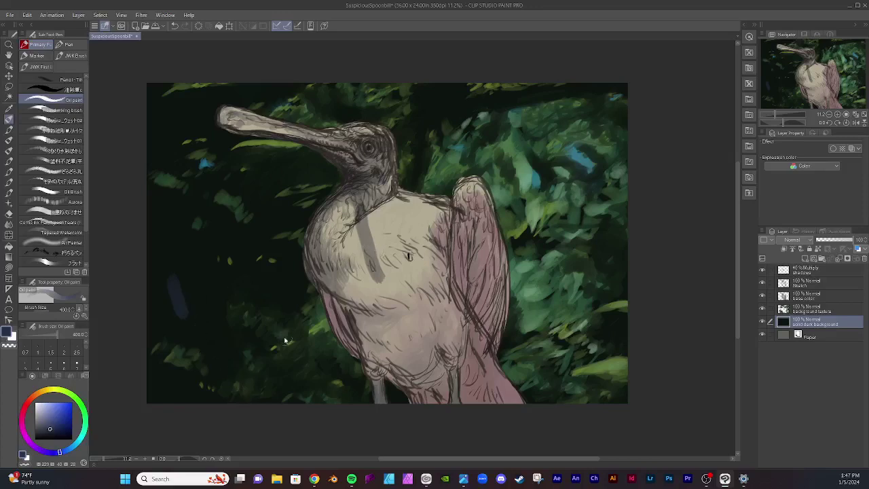
key(ctrl+z)
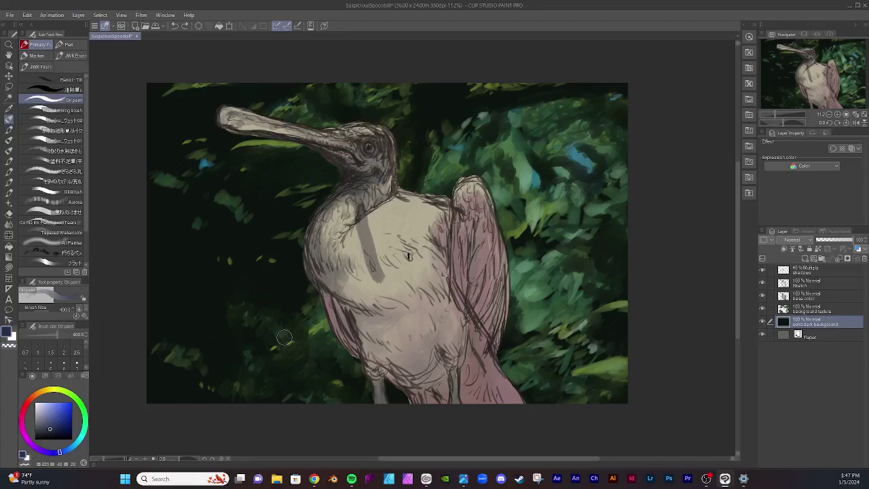
click(811, 273)
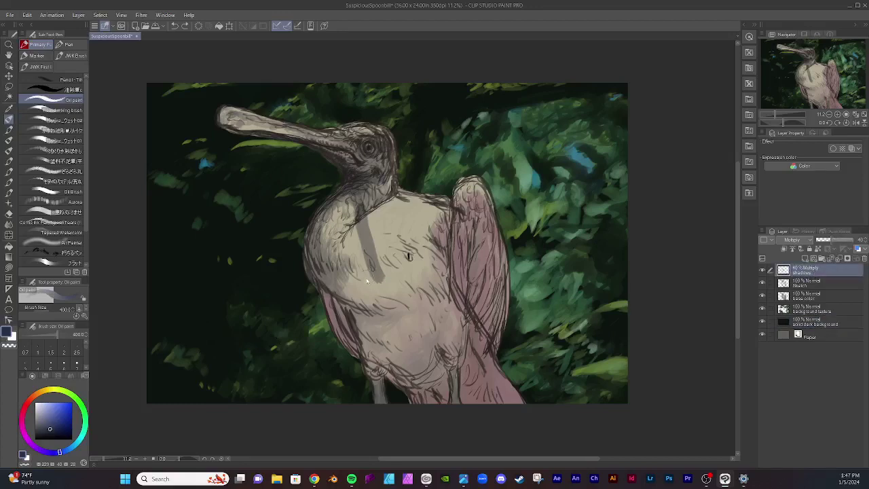
key(ctrl+z)
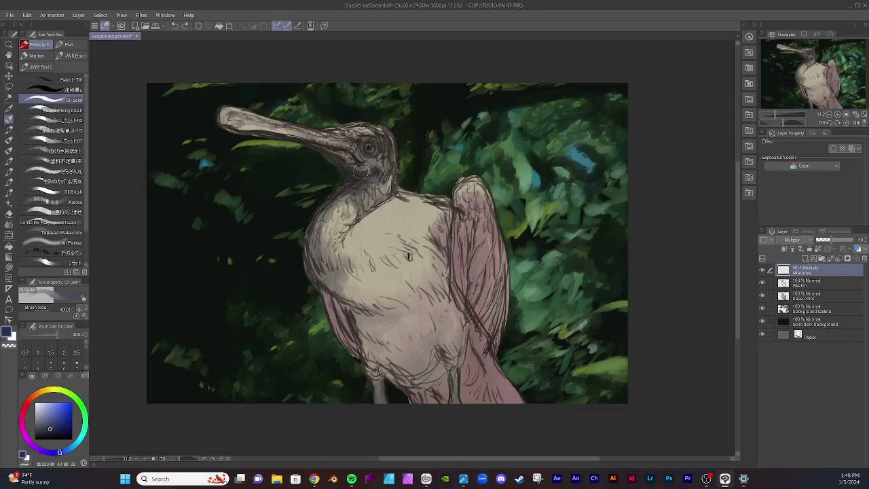
Step: Paint dark blue shading across the bird's throat and the underside of its head on the shadows layer
drag(353, 167, 346, 171)
mouse_move(361, 173)
mouse_down()
mouse_move(365, 181)
mouse_move(360, 167)
mouse_move(352, 173)
mouse_up()
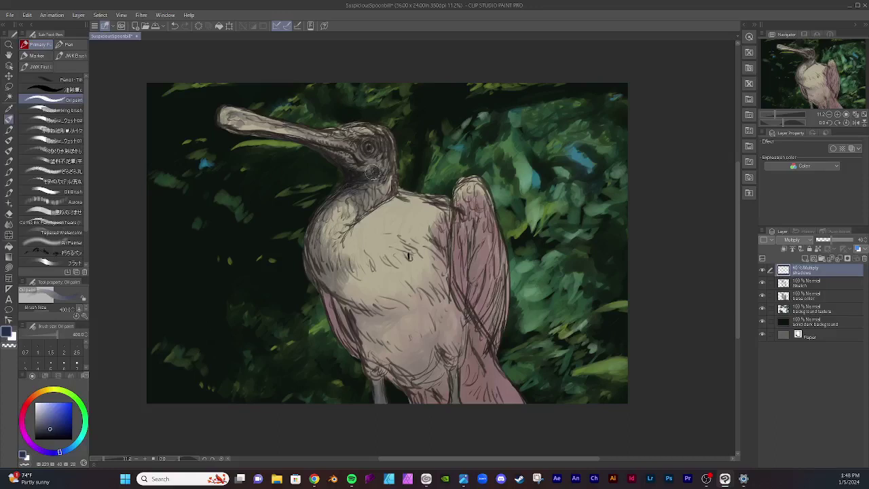
mouse_move(373, 173)
mouse_down()
mouse_move(366, 179)
mouse_move(380, 172)
mouse_up()
drag(383, 181, 394, 169)
Step: Darken the back of the head behind the eye on the base color layer with a dark violet tone
click(807, 299)
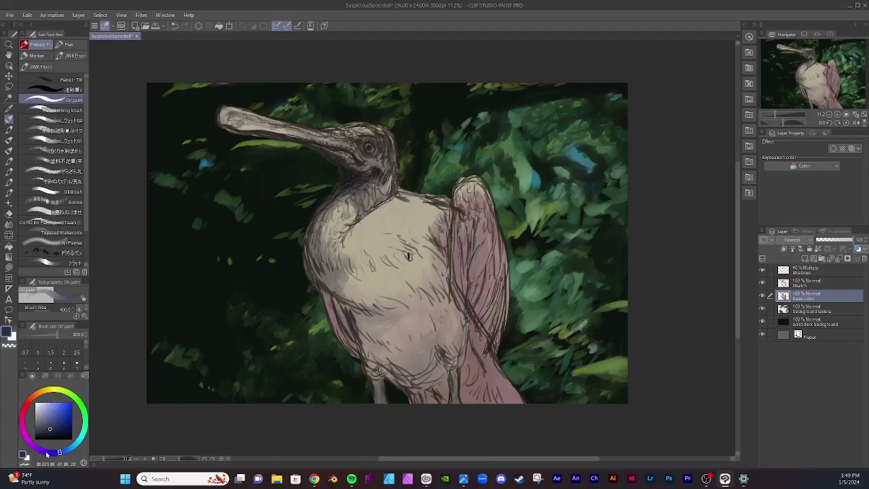
click(46, 452)
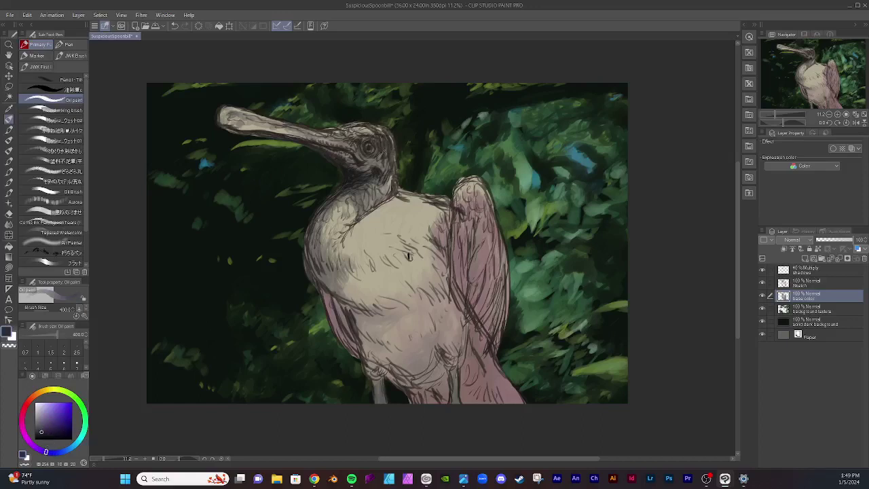
mouse_move(379, 142)
mouse_down()
mouse_move(393, 160)
mouse_move(386, 144)
mouse_up()
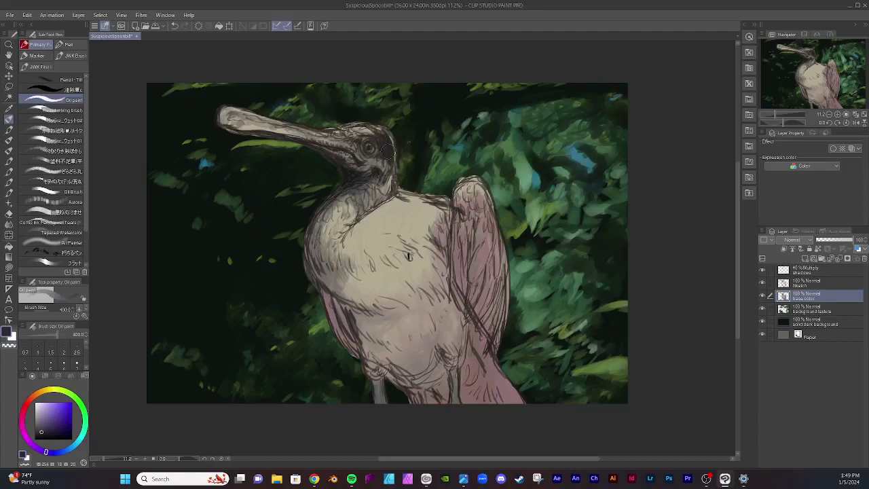
drag(387, 150, 383, 158)
Step: Shade the base of the beak and the eye area on the shadows layer with a dark blue tone
click(806, 271)
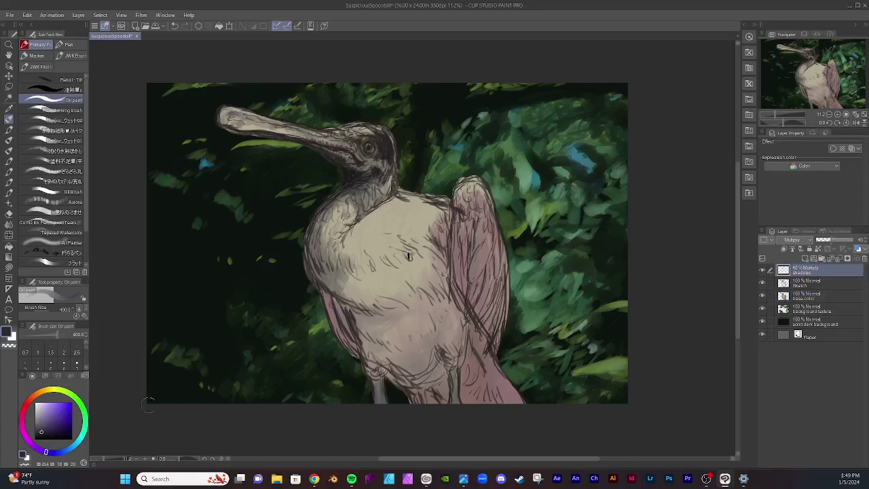
click(61, 451)
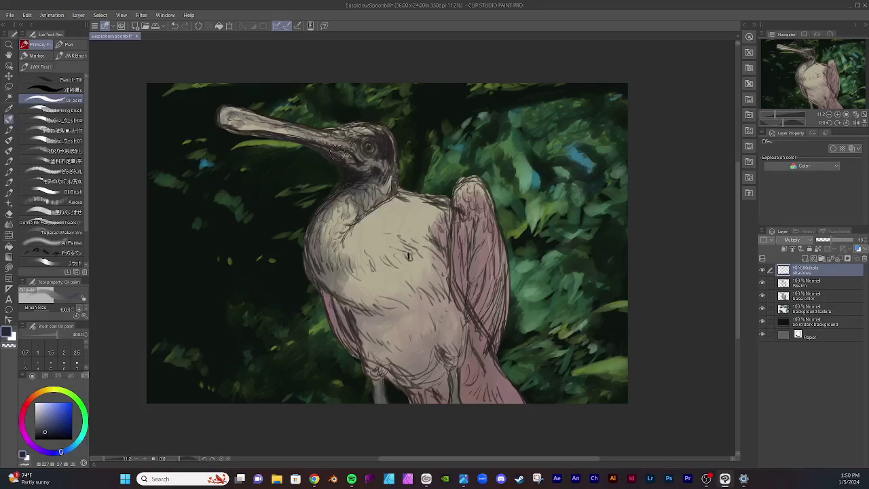
mouse_move(330, 148)
mouse_down()
mouse_move(343, 158)
mouse_move(360, 154)
mouse_move(341, 149)
mouse_move(347, 145)
mouse_up()
mouse_move(365, 153)
mouse_down()
mouse_move(372, 140)
mouse_move(367, 146)
mouse_up()
Step: Reduce the Oil paint brush size to 120 and deepen the shadows around the eye and along the back of the head
scroll(375, 176, up, 5)
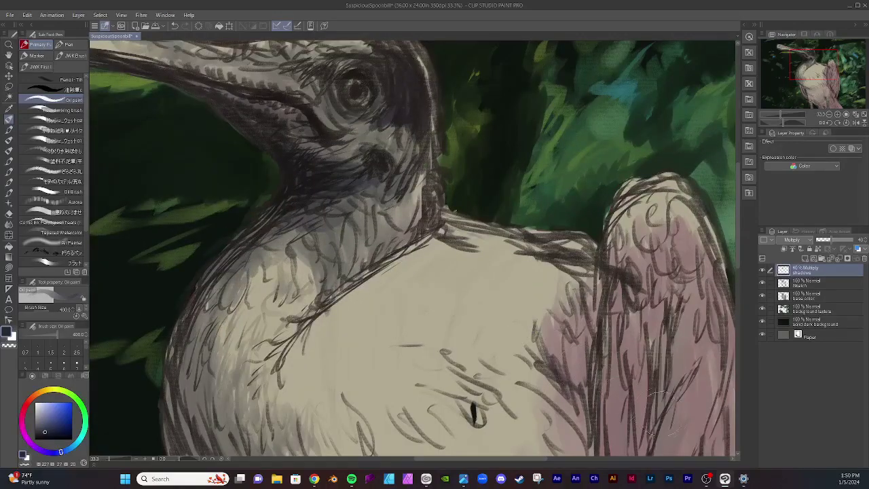
drag(738, 256, 734, 230)
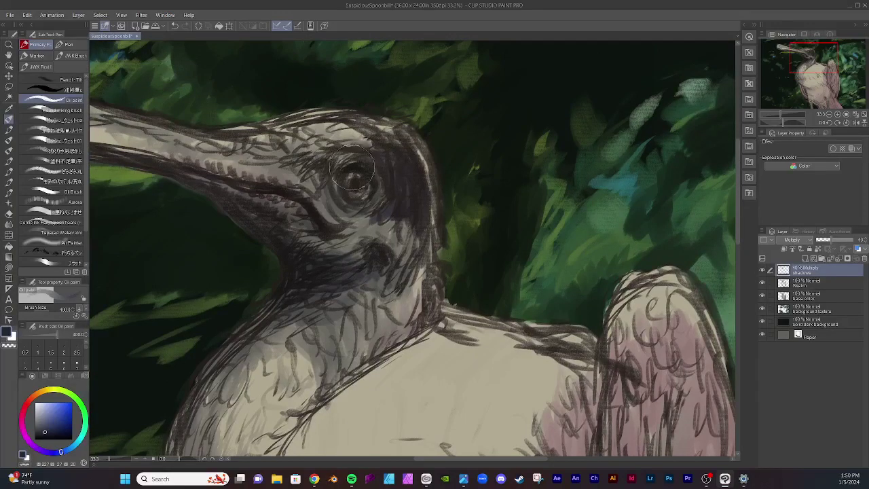
key([)
key([)
key([)
key([)
key([)
key([)
drag(362, 198, 367, 187)
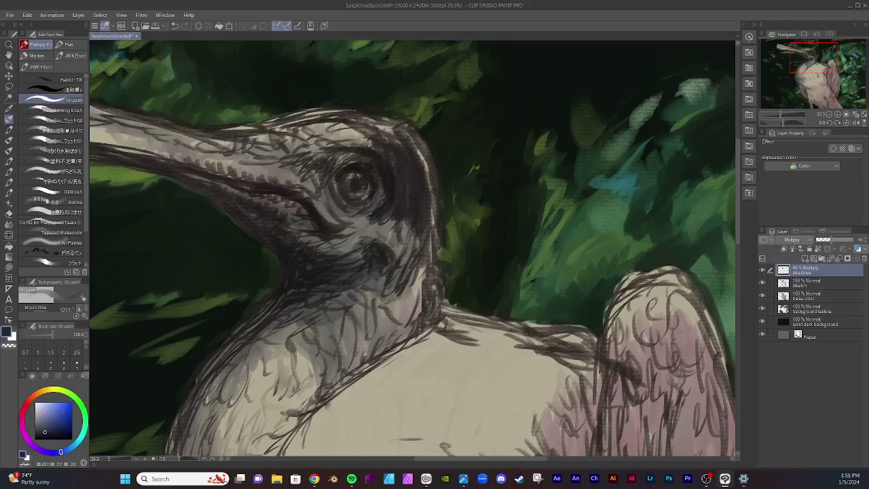
mouse_move(384, 154)
mouse_down()
mouse_move(396, 203)
mouse_move(394, 159)
mouse_move(408, 198)
mouse_up()
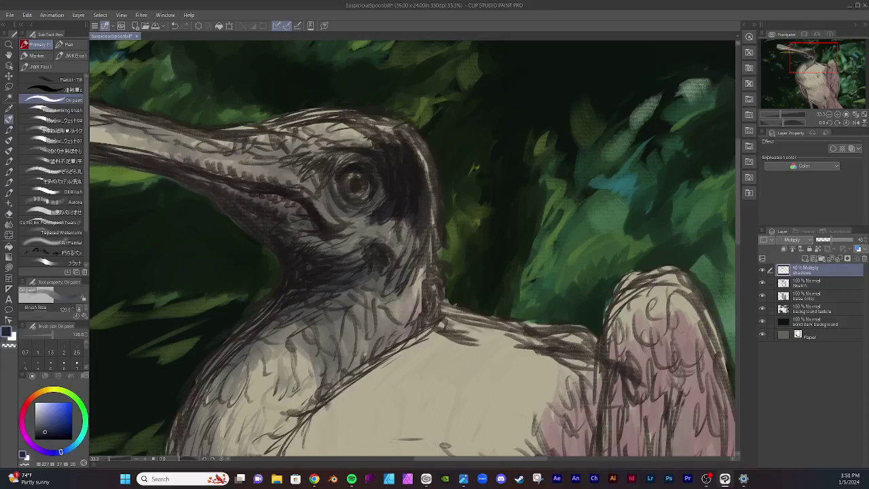
drag(413, 144, 428, 187)
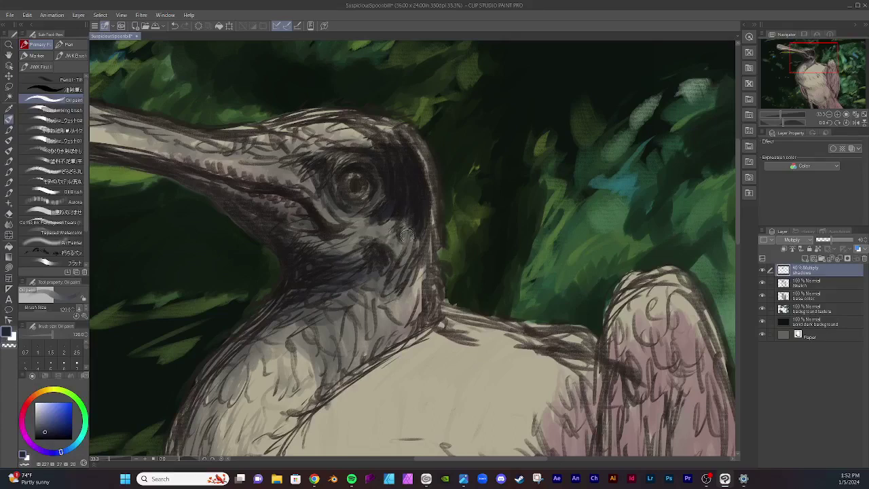
Step: Shade the cheek, jaw and nape of the bird on the shadows layer, enlarging the brush size to 200
mouse_move(413, 243)
mouse_down()
mouse_move(400, 257)
mouse_move(408, 234)
mouse_move(426, 248)
mouse_move(323, 248)
mouse_move(360, 239)
mouse_move(331, 216)
mouse_move(340, 212)
mouse_move(280, 177)
mouse_move(258, 175)
mouse_move(269, 178)
mouse_move(275, 160)
mouse_move(305, 176)
mouse_move(299, 168)
mouse_move(250, 164)
mouse_up()
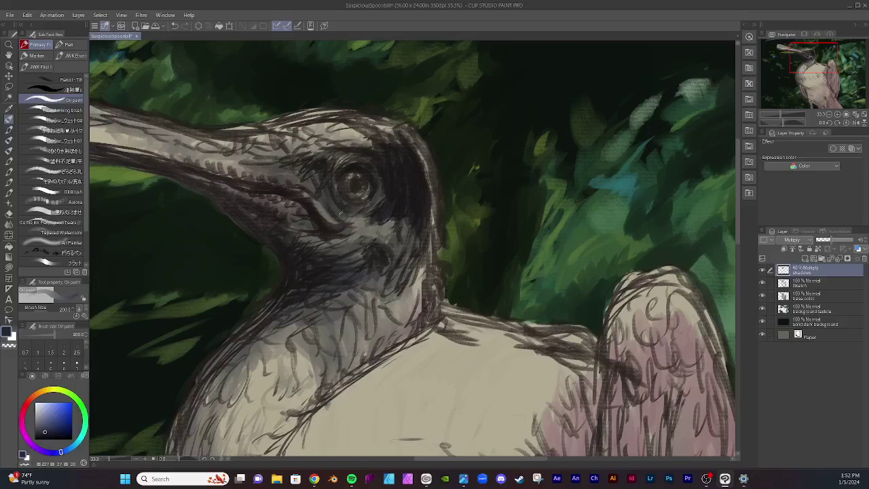
mouse_move(359, 219)
mouse_down()
mouse_move(385, 212)
mouse_move(375, 235)
mouse_up()
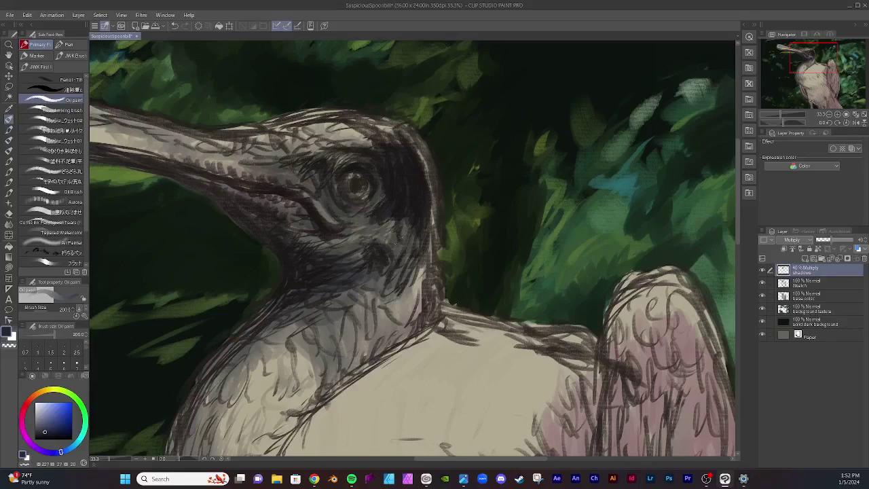
mouse_move(390, 290)
mouse_down()
mouse_move(342, 297)
mouse_move(398, 264)
mouse_up()
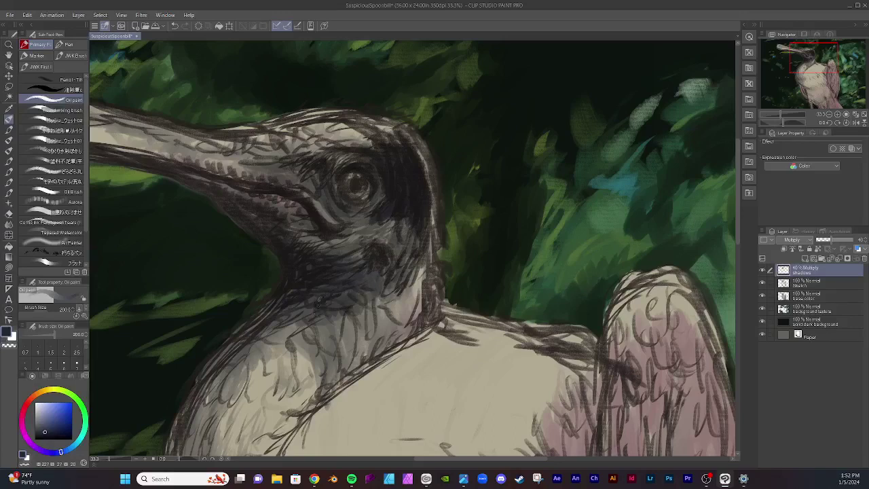
mouse_move(318, 300)
mouse_down()
mouse_move(269, 305)
mouse_move(333, 317)
mouse_up()
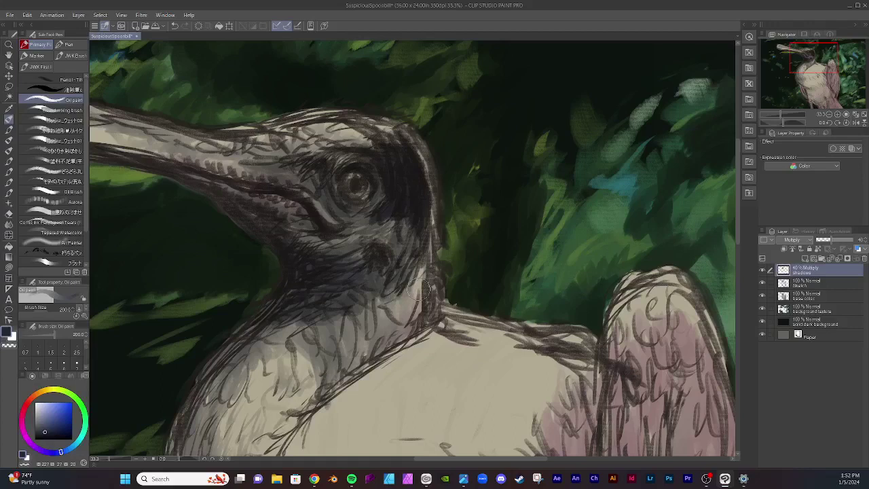
drag(428, 210, 431, 230)
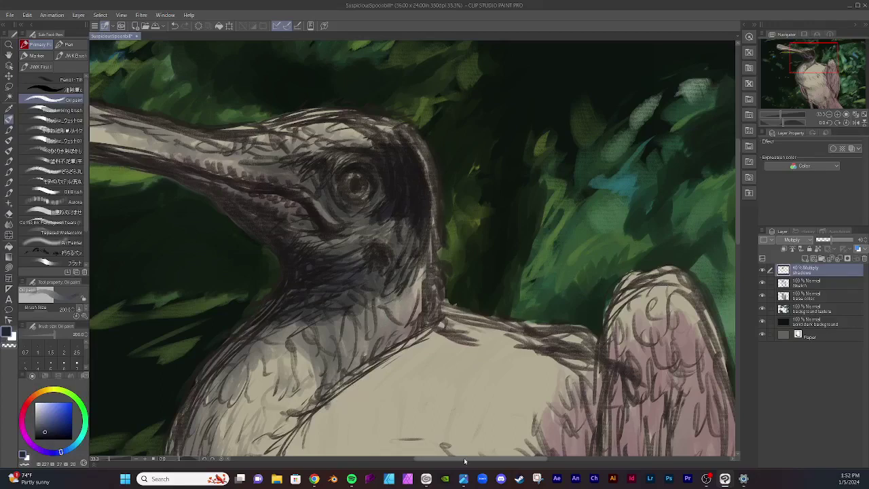
Step: Paint shadows around the beak's tip and along its lower edge toward the head
drag(456, 458, 421, 459)
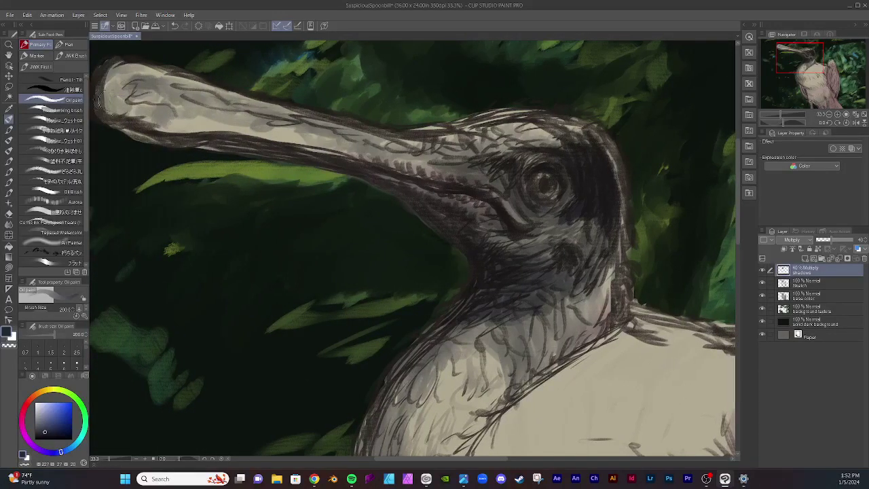
drag(449, 459, 431, 458)
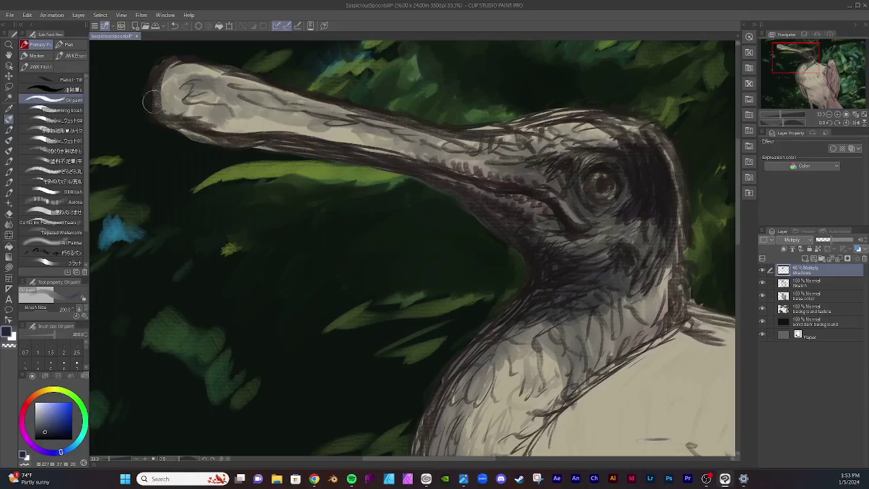
mouse_move(153, 102)
mouse_down()
mouse_move(197, 124)
mouse_move(168, 126)
mouse_move(203, 129)
mouse_move(215, 143)
mouse_move(211, 134)
mouse_move(283, 137)
mouse_move(295, 143)
mouse_move(252, 143)
mouse_move(279, 138)
mouse_move(404, 166)
mouse_move(366, 174)
mouse_move(403, 182)
mouse_move(428, 176)
mouse_move(372, 160)
mouse_move(512, 190)
mouse_move(416, 174)
mouse_up()
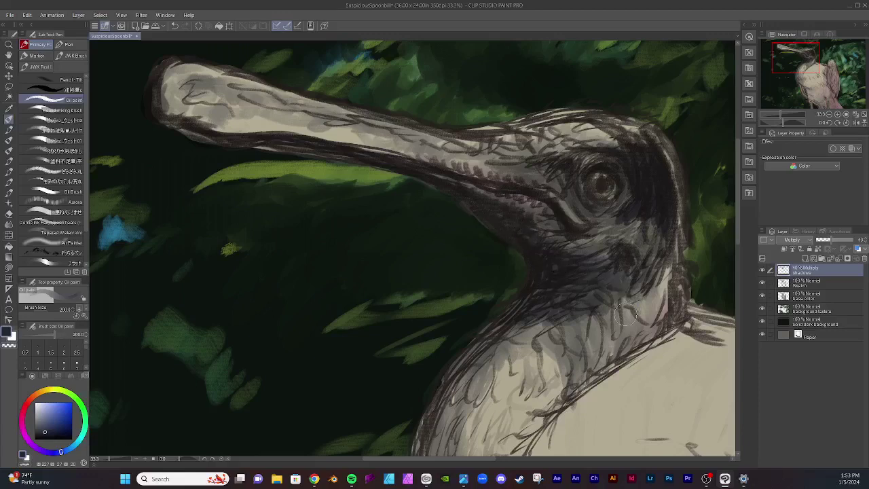
Step: Darken the front contour of the neck below the throat with short overlapping shadow strokes
drag(738, 224, 736, 251)
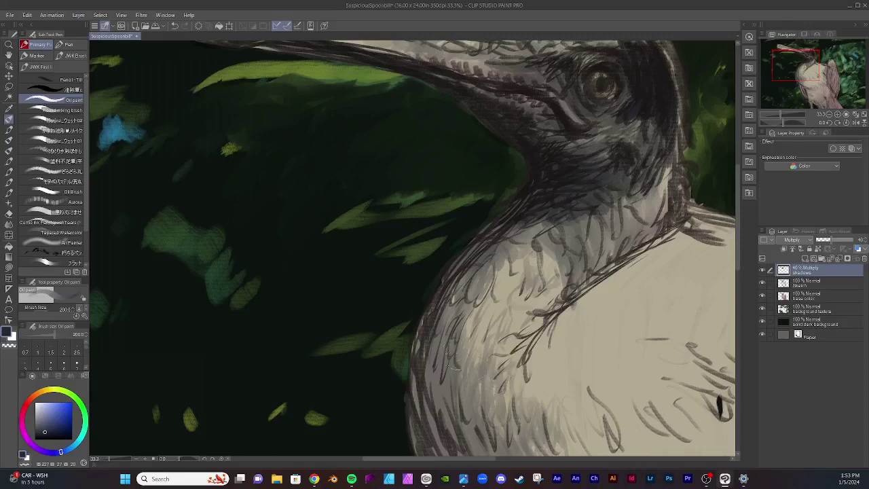
drag(466, 277, 509, 221)
drag(468, 258, 526, 226)
drag(491, 249, 537, 225)
drag(482, 264, 510, 242)
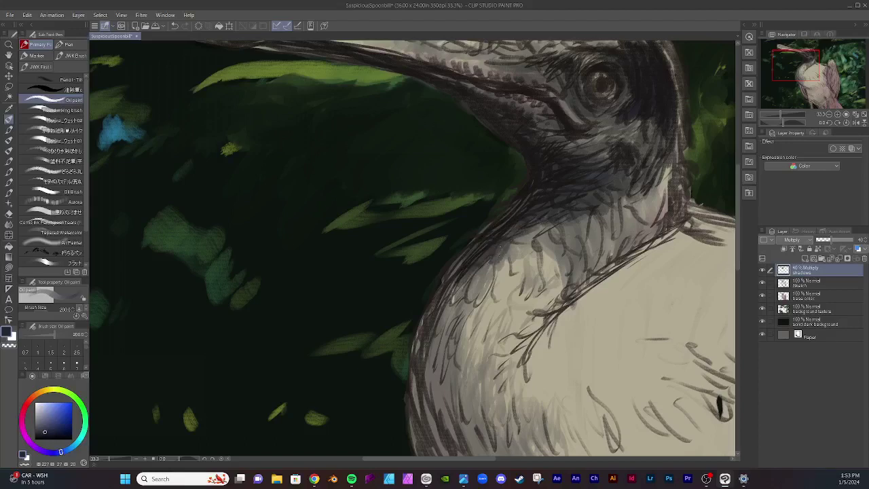
mouse_move(475, 280)
mouse_down()
mouse_move(457, 294)
mouse_move(448, 283)
mouse_move(467, 258)
mouse_move(442, 283)
mouse_move(458, 288)
mouse_move(430, 331)
mouse_move(490, 262)
mouse_move(454, 298)
mouse_move(463, 324)
mouse_up()
Step: Shade the front edge of the chest from the neck down to the lower breast with feather-like strokes
scroll(741, 241, down, 4)
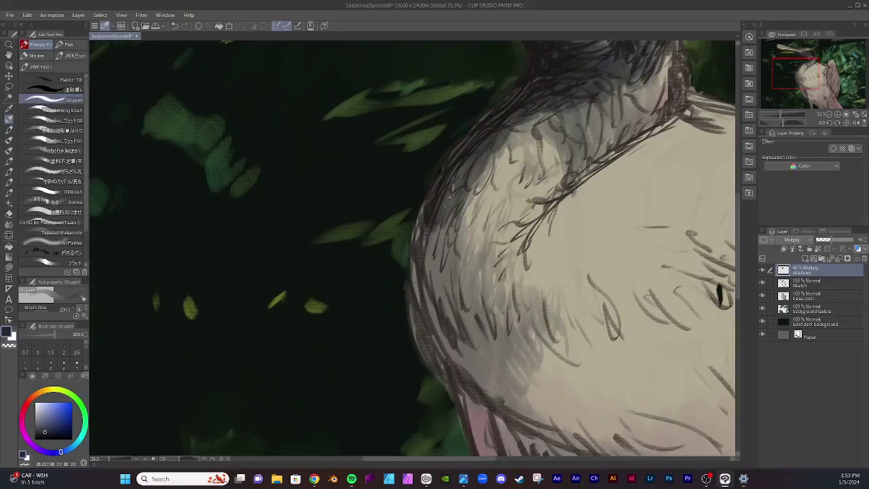
mouse_move(450, 195)
mouse_down()
mouse_move(456, 180)
mouse_move(441, 231)
mouse_move(461, 182)
mouse_move(424, 237)
mouse_move(444, 231)
mouse_move(450, 204)
mouse_move(414, 262)
mouse_move(432, 287)
mouse_move(451, 247)
mouse_move(450, 278)
mouse_move(458, 239)
mouse_move(460, 266)
mouse_move(452, 287)
mouse_move(424, 299)
mouse_move(417, 318)
mouse_move(462, 285)
mouse_move(467, 305)
mouse_move(474, 286)
mouse_move(484, 314)
mouse_move(494, 302)
mouse_move(502, 313)
mouse_move(468, 324)
mouse_move(483, 326)
mouse_move(506, 309)
mouse_move(489, 333)
mouse_move(514, 310)
mouse_up()
mouse_move(453, 299)
mouse_down()
mouse_move(452, 333)
mouse_move(446, 319)
mouse_move(438, 339)
mouse_move(460, 364)
mouse_up()
mouse_move(424, 316)
mouse_down()
mouse_move(444, 369)
mouse_move(463, 341)
mouse_move(472, 360)
mouse_move(475, 347)
mouse_up()
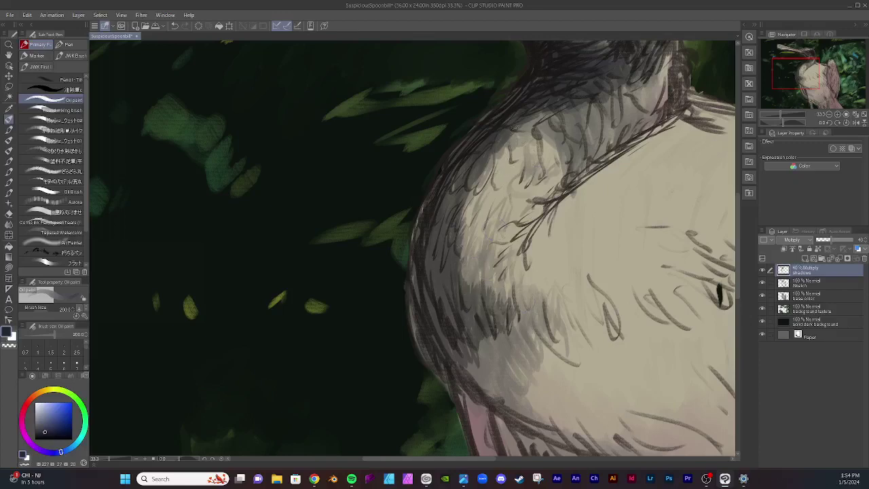
Step: Deepen the shadow across the lower neck feathers, from the front of the neck to the shoulder
mouse_move(514, 128)
mouse_down()
mouse_move(541, 121)
mouse_move(528, 134)
mouse_move(545, 127)
mouse_move(549, 166)
mouse_move(547, 118)
mouse_move(565, 170)
mouse_move(567, 122)
mouse_move(550, 135)
mouse_up()
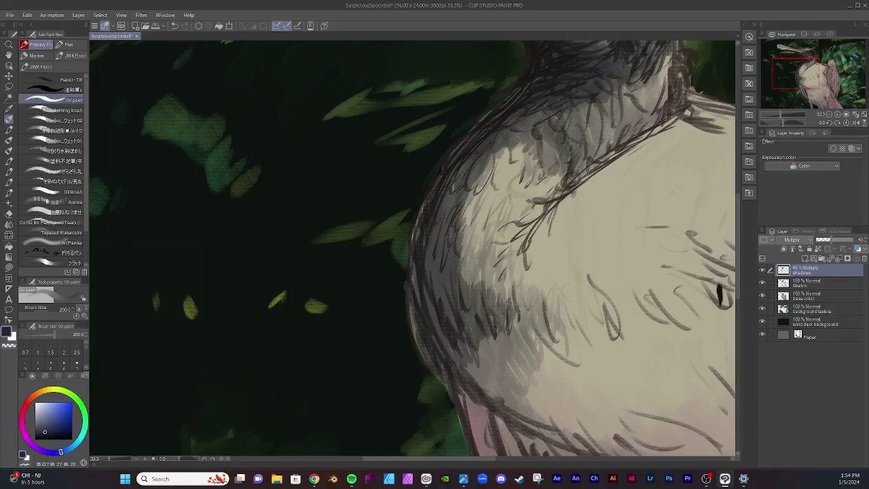
mouse_move(576, 102)
mouse_down()
mouse_move(563, 134)
mouse_move(592, 103)
mouse_move(625, 88)
mouse_move(637, 101)
mouse_move(648, 90)
mouse_up()
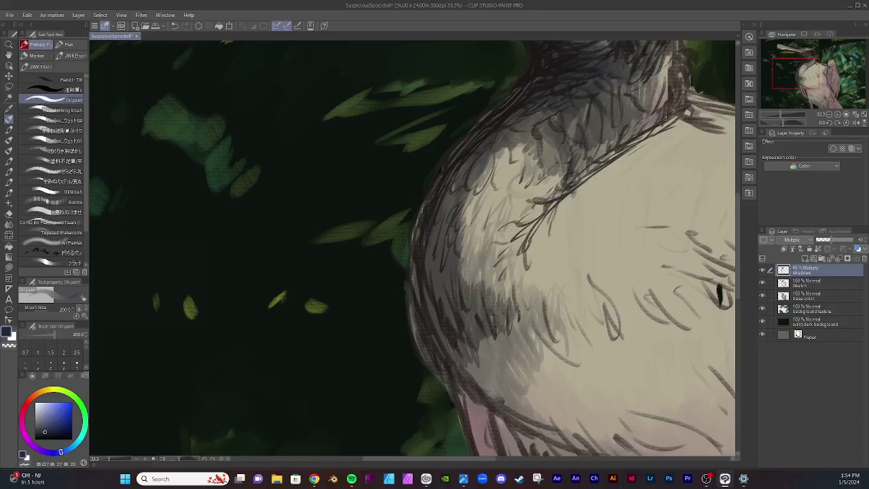
mouse_move(585, 105)
mouse_down()
mouse_move(572, 142)
mouse_move(570, 132)
mouse_move(590, 161)
mouse_move(660, 117)
mouse_up()
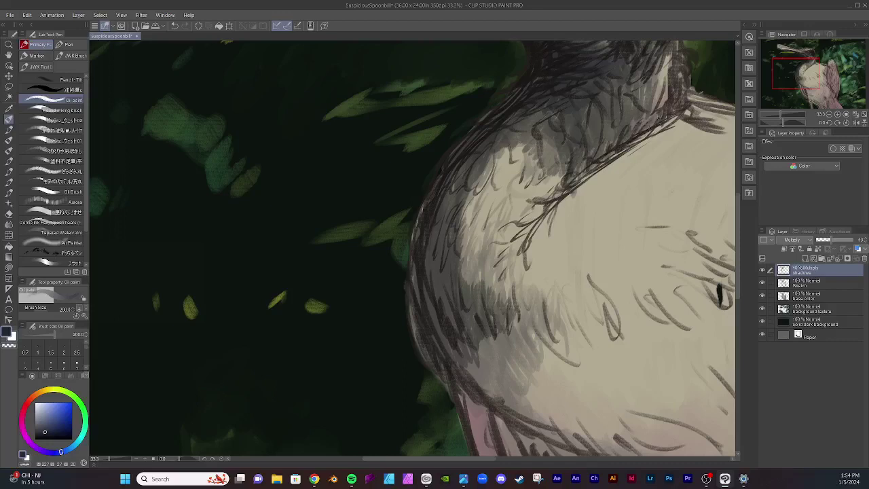
Step: Paint a cast shadow on the upper chest just beneath the neck fold and touch up the neck feather shading
mouse_move(575, 181)
mouse_down()
mouse_move(626, 178)
mouse_move(665, 116)
mouse_move(621, 156)
mouse_move(570, 181)
mouse_move(643, 156)
mouse_move(653, 135)
mouse_move(628, 146)
mouse_move(663, 141)
mouse_move(643, 162)
mouse_up()
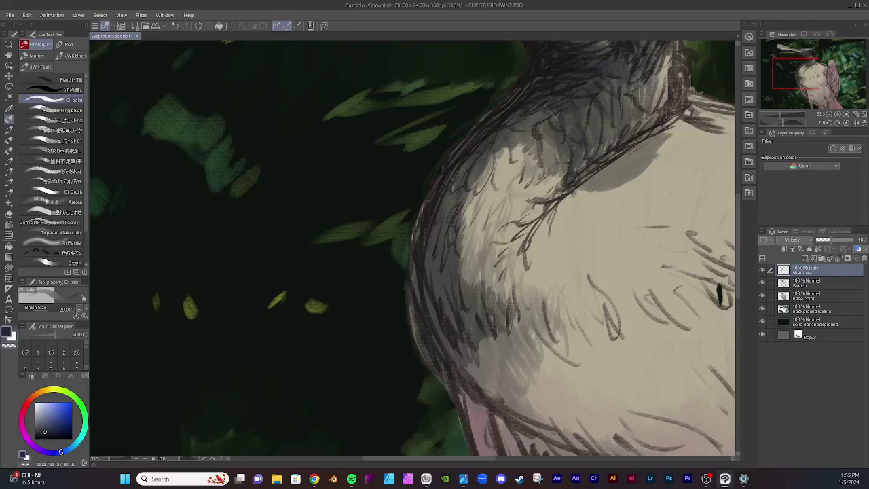
mouse_move(588, 188)
mouse_down()
mouse_move(611, 195)
mouse_move(626, 182)
mouse_up()
mouse_move(567, 174)
mouse_down()
mouse_move(554, 130)
mouse_move(561, 168)
mouse_move(583, 165)
mouse_move(635, 124)
mouse_up()
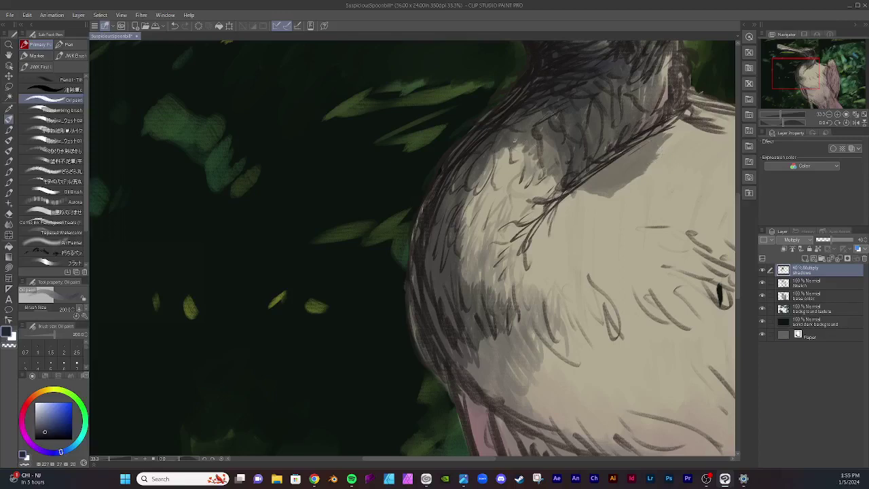
mouse_move(496, 145)
mouse_down()
mouse_move(499, 163)
mouse_move(519, 149)
mouse_move(530, 157)
mouse_move(511, 157)
mouse_up()
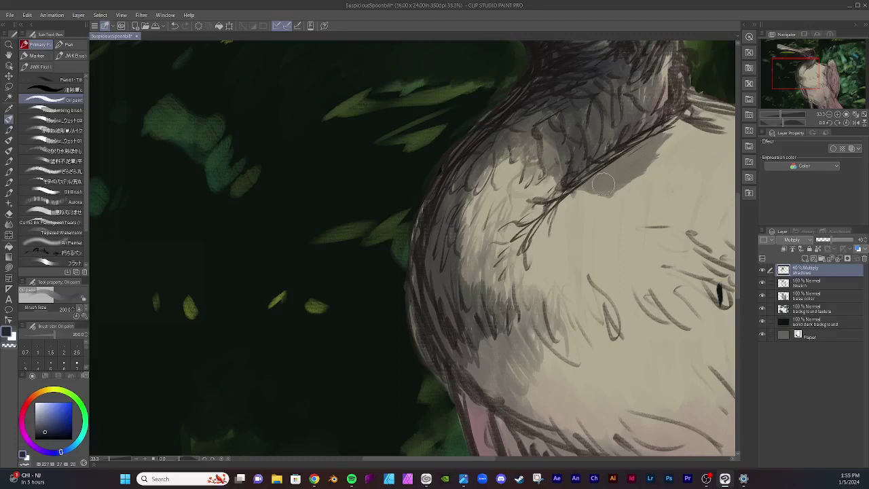
scroll(602, 154, down, 5)
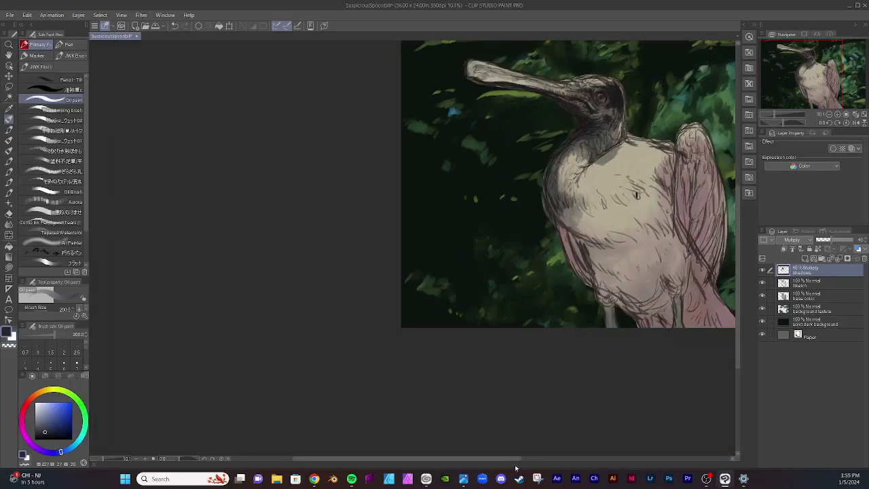
drag(514, 462, 587, 464)
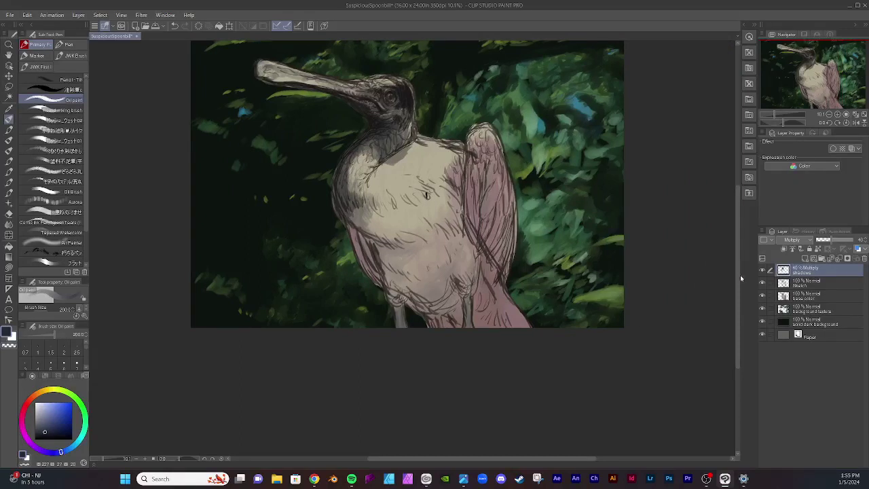
Step: Enlarge the oil paint brush to 500 and shade the lower feathers of the near wing
drag(736, 279, 736, 260)
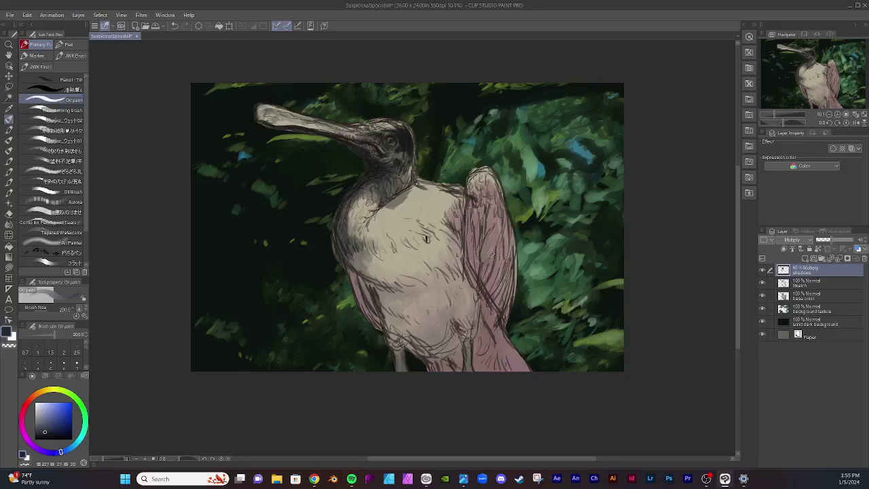
key(bracketright)
key(bracketright)
key(bracketright)
key(bracketright)
drag(499, 250, 486, 290)
drag(496, 293, 496, 318)
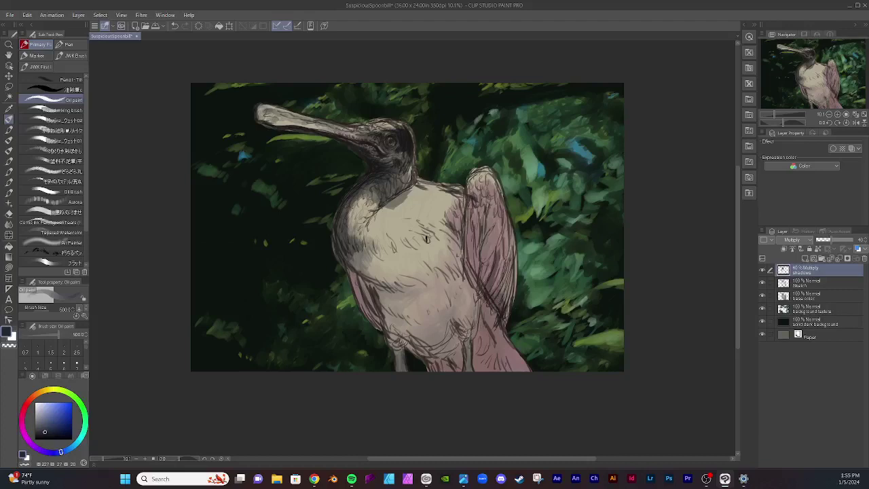
mouse_move(504, 299)
mouse_down()
mouse_move(485, 317)
mouse_move(492, 310)
mouse_move(503, 347)
mouse_move(500, 319)
mouse_up()
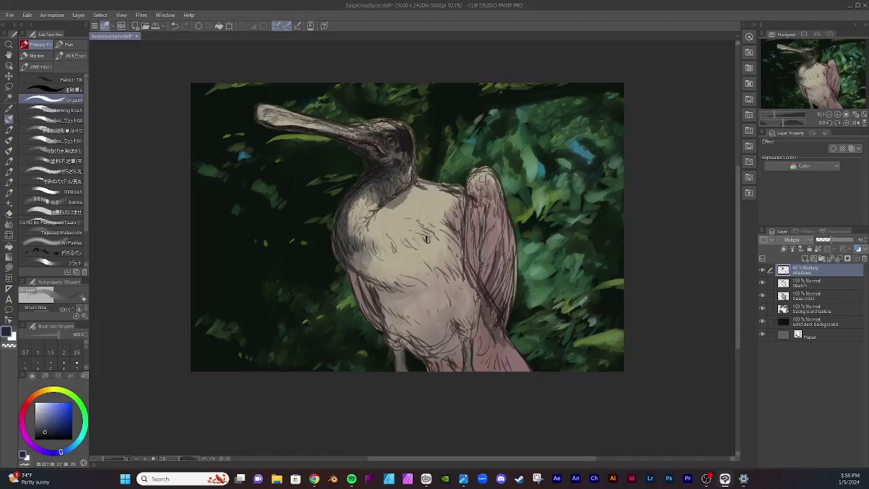
Step: Build up shadow along the near wing's feathers from the shoulder down to the wing tip
drag(482, 268, 483, 278)
drag(481, 245, 486, 209)
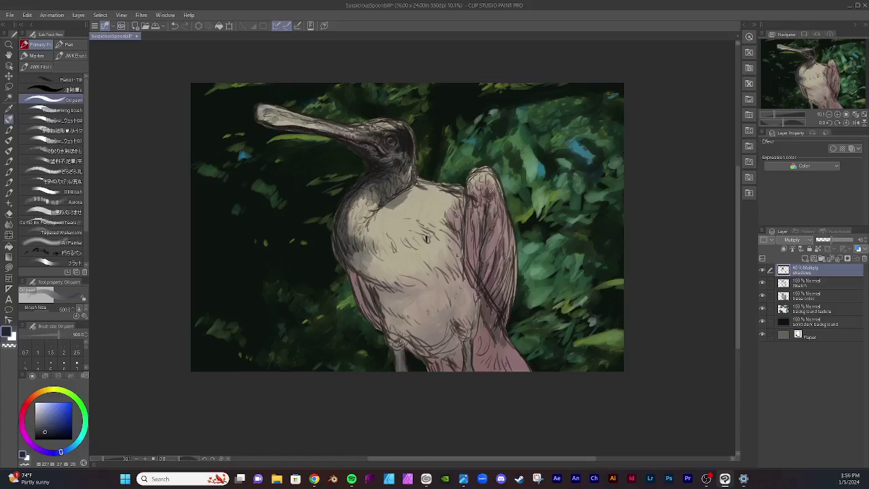
mouse_move(479, 191)
mouse_down()
mouse_move(488, 189)
mouse_move(474, 200)
mouse_up()
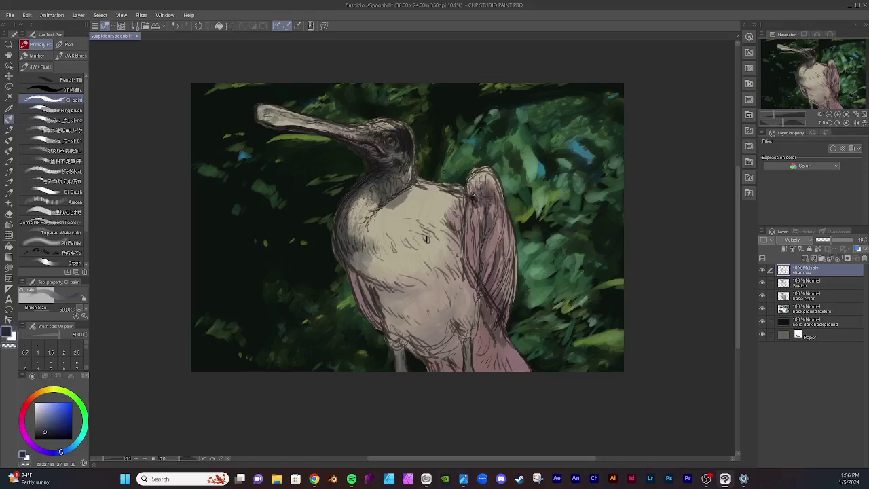
mouse_move(469, 198)
mouse_down()
mouse_move(478, 221)
mouse_move(501, 214)
mouse_move(488, 275)
mouse_move(504, 231)
mouse_move(508, 275)
mouse_move(496, 275)
mouse_move(508, 278)
mouse_move(507, 317)
mouse_up()
mouse_move(503, 275)
mouse_down()
mouse_move(500, 309)
mouse_move(506, 235)
mouse_move(482, 284)
mouse_move(482, 253)
mouse_move(471, 250)
mouse_move(481, 297)
mouse_up()
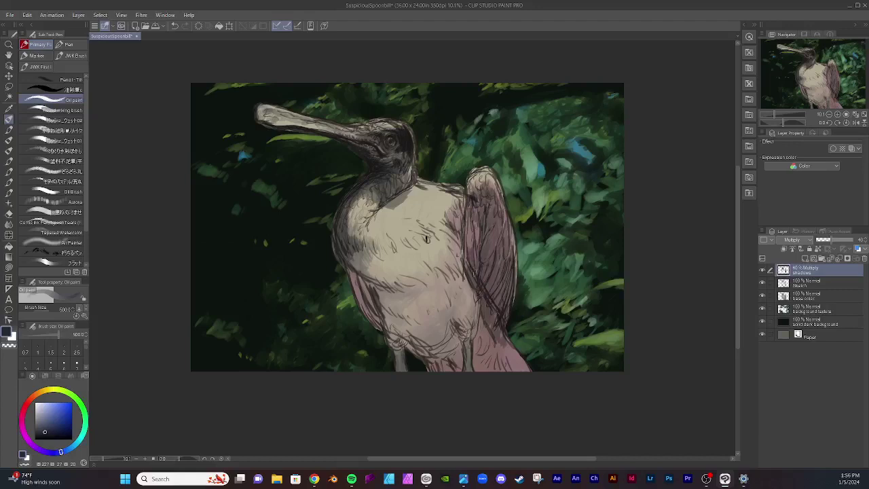
Step: Darken the near wing's inner edge beside the chest and shade the far wing
mouse_move(473, 252)
mouse_down()
mouse_move(475, 213)
mouse_move(477, 241)
mouse_move(467, 220)
mouse_up()
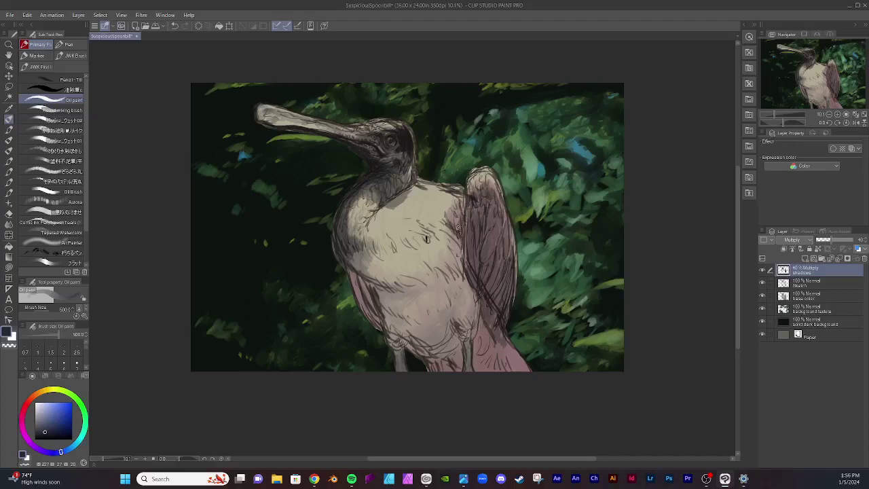
drag(458, 228, 460, 246)
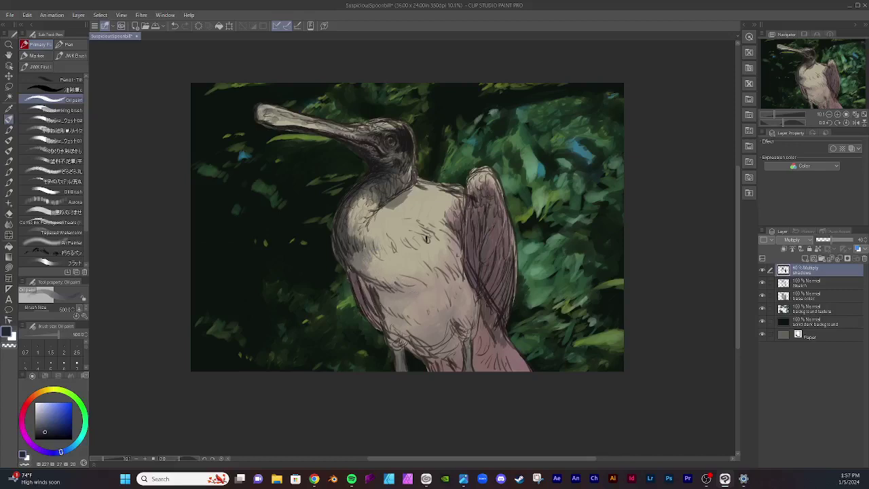
drag(357, 276, 381, 324)
drag(365, 290, 384, 324)
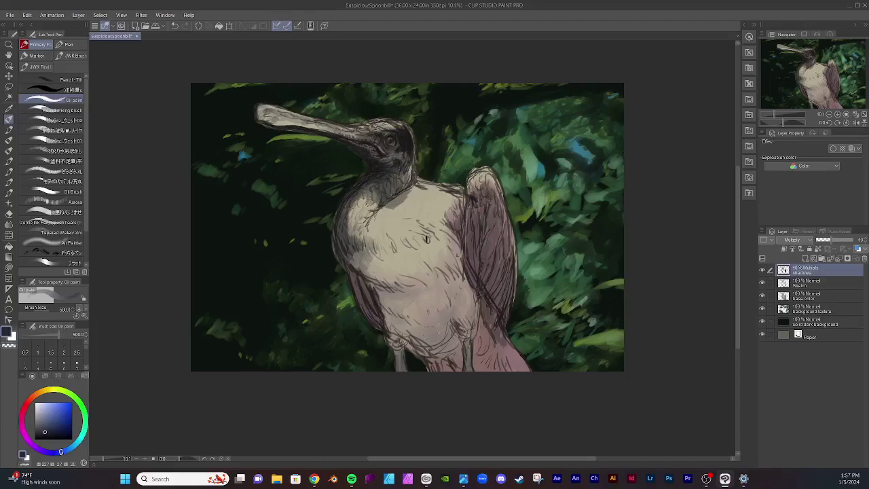
Step: Shade the tail feathers beneath the belly and deepen the shadow between the rear leg and the wing
scroll(730, 278, down, 2)
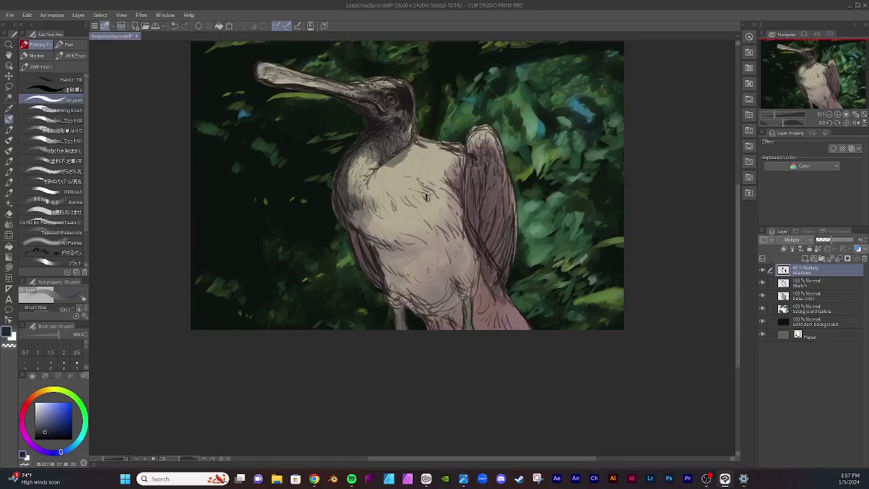
mouse_move(417, 307)
mouse_down()
mouse_move(428, 326)
mouse_move(448, 313)
mouse_move(455, 327)
mouse_move(483, 316)
mouse_move(469, 319)
mouse_move(476, 327)
mouse_move(480, 304)
mouse_move(484, 323)
mouse_move(492, 304)
mouse_move(494, 319)
mouse_move(487, 286)
mouse_move(474, 300)
mouse_up()
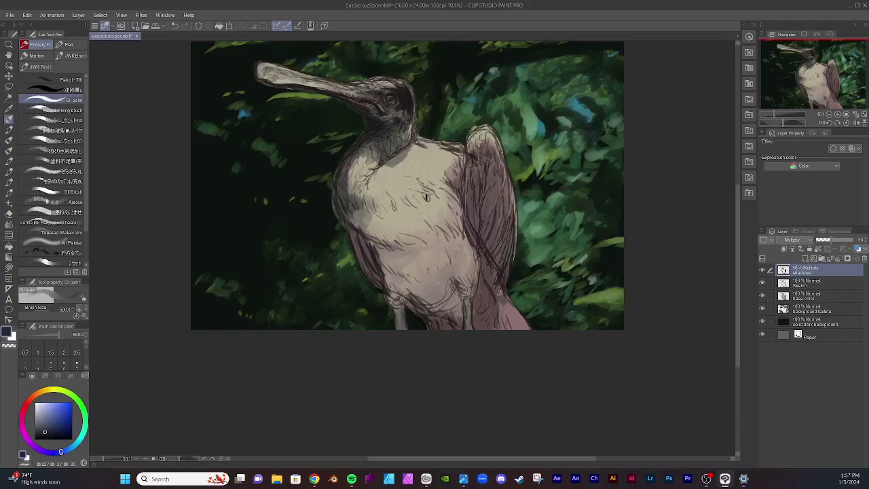
mouse_move(500, 300)
mouse_down()
mouse_move(512, 299)
mouse_move(509, 326)
mouse_up()
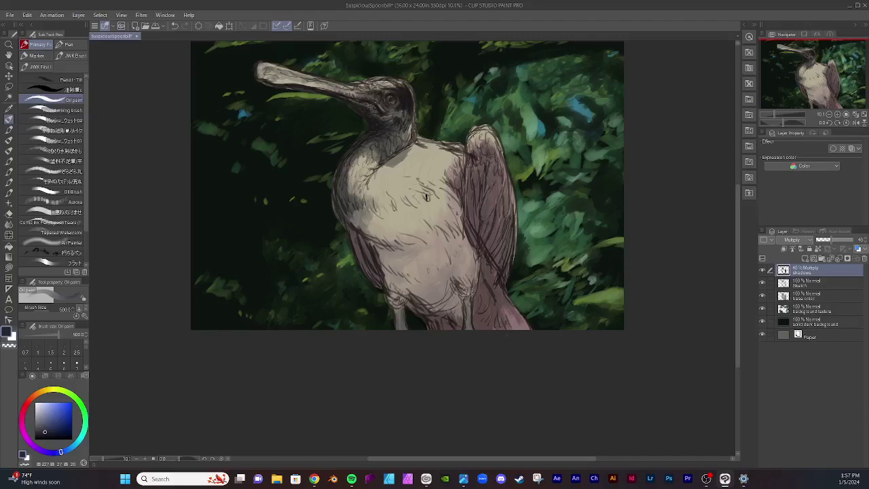
mouse_move(473, 285)
mouse_down()
mouse_move(466, 296)
mouse_move(456, 281)
mouse_move(461, 296)
mouse_move(457, 267)
mouse_move(469, 284)
mouse_move(483, 246)
mouse_up()
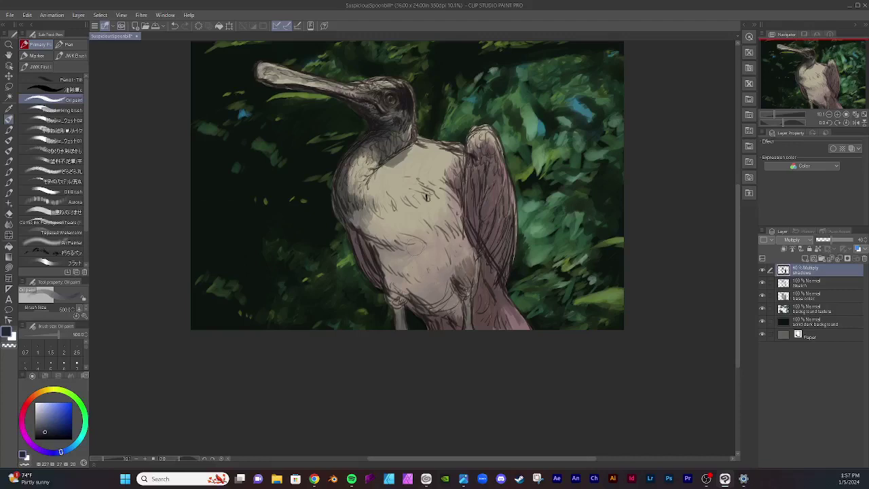
Step: Enlarge the brush to 1200 and cover the lower breast, belly and legs with a broad soft shadow
key(bracketright)
key(bracketright)
key(bracketright)
key(bracketright)
mouse_move(381, 234)
mouse_down()
mouse_move(399, 232)
mouse_move(363, 227)
mouse_move(388, 245)
mouse_move(398, 224)
mouse_move(391, 211)
mouse_move(389, 222)
mouse_move(391, 207)
mouse_move(433, 231)
mouse_move(412, 207)
mouse_move(427, 198)
mouse_move(428, 217)
mouse_up()
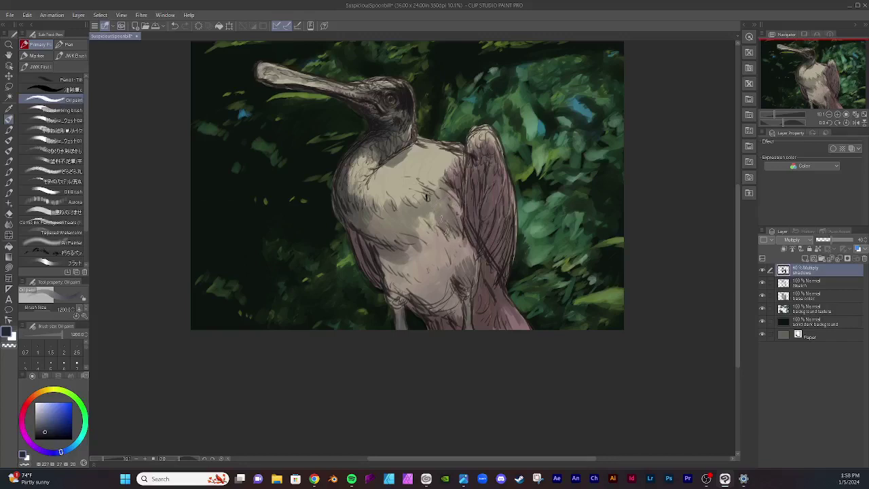
mouse_move(421, 219)
mouse_down()
mouse_move(414, 258)
mouse_move(382, 238)
mouse_move(402, 319)
mouse_move(395, 266)
mouse_move(414, 306)
mouse_move(403, 258)
mouse_move(418, 291)
mouse_move(408, 249)
mouse_move(426, 294)
mouse_move(414, 262)
mouse_move(425, 289)
mouse_move(421, 268)
mouse_move(440, 295)
mouse_move(427, 262)
mouse_move(440, 287)
mouse_move(437, 268)
mouse_move(451, 303)
mouse_move(436, 250)
mouse_move(452, 293)
mouse_move(443, 256)
mouse_move(459, 272)
mouse_move(445, 231)
mouse_move(463, 270)
mouse_move(447, 226)
mouse_move(463, 257)
mouse_move(469, 262)
mouse_move(459, 229)
mouse_move(480, 262)
mouse_move(467, 322)
mouse_move(451, 292)
mouse_move(446, 307)
mouse_move(425, 296)
mouse_move(445, 311)
mouse_move(479, 266)
mouse_move(467, 294)
mouse_move(472, 322)
mouse_up()
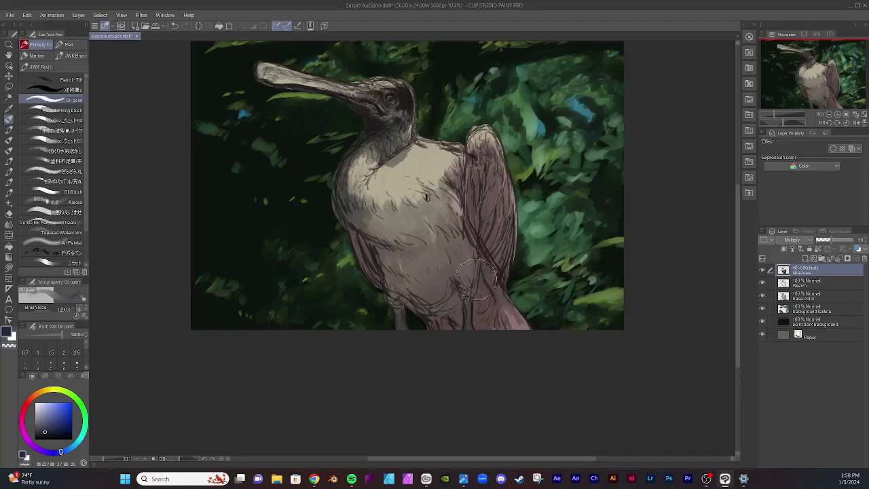
drag(465, 263, 458, 273)
mouse_move(356, 197)
mouse_down()
mouse_move(372, 202)
mouse_move(367, 214)
mouse_move(380, 227)
mouse_move(366, 216)
mouse_move(390, 219)
mouse_move(364, 222)
mouse_up()
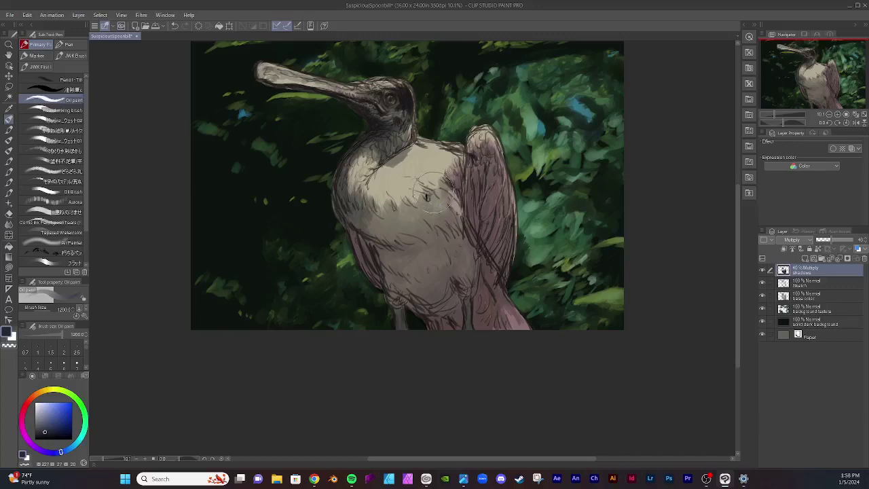
Step: Touch up the shadow around the base of the neck and save the illustration
mouse_move(406, 151)
mouse_down()
mouse_move(410, 160)
mouse_move(404, 130)
mouse_move(403, 159)
mouse_move(408, 152)
mouse_up()
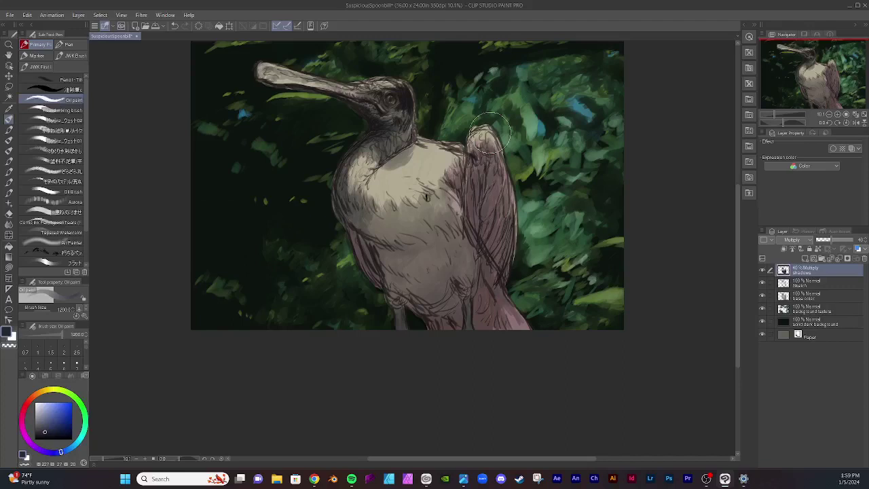
mouse_move(375, 143)
mouse_down()
mouse_move(363, 157)
mouse_move(364, 148)
mouse_up()
click(9, 15)
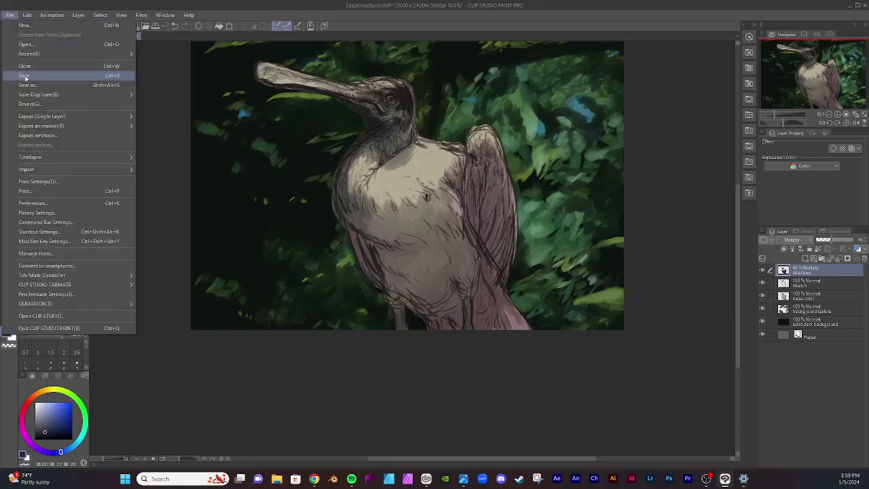
click(25, 76)
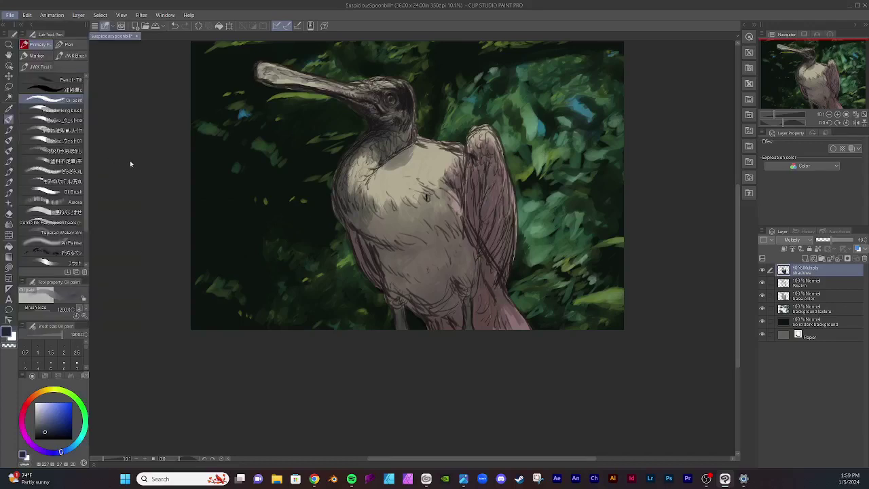
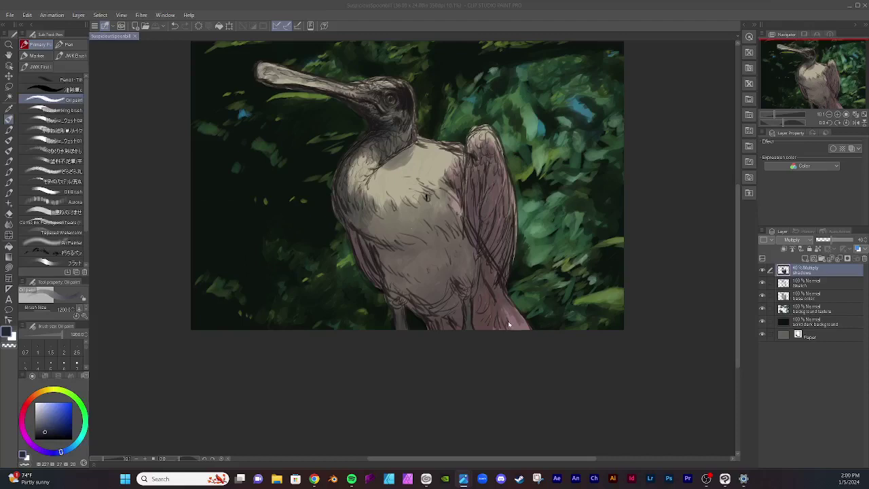
Step: Finish shading the tail tip and lower the sketch layer's opacity to 62%
mouse_move(507, 320)
mouse_down()
mouse_move(503, 311)
mouse_move(498, 317)
mouse_move(509, 320)
mouse_up()
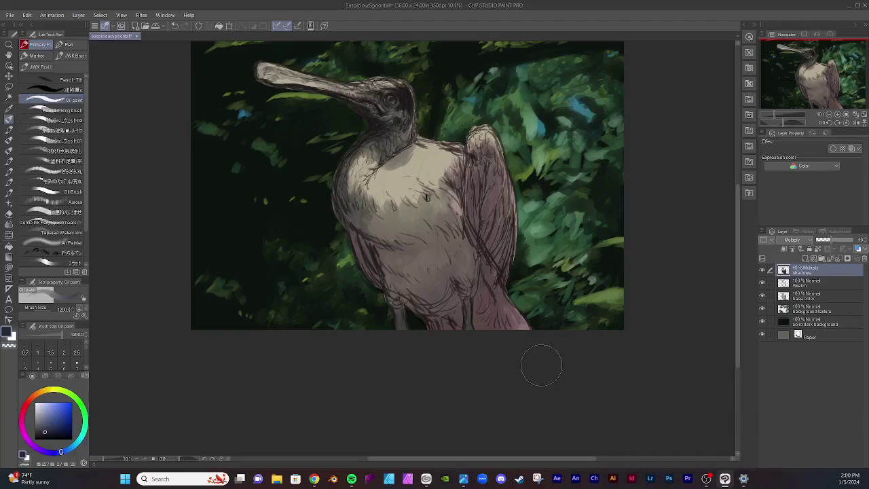
click(815, 283)
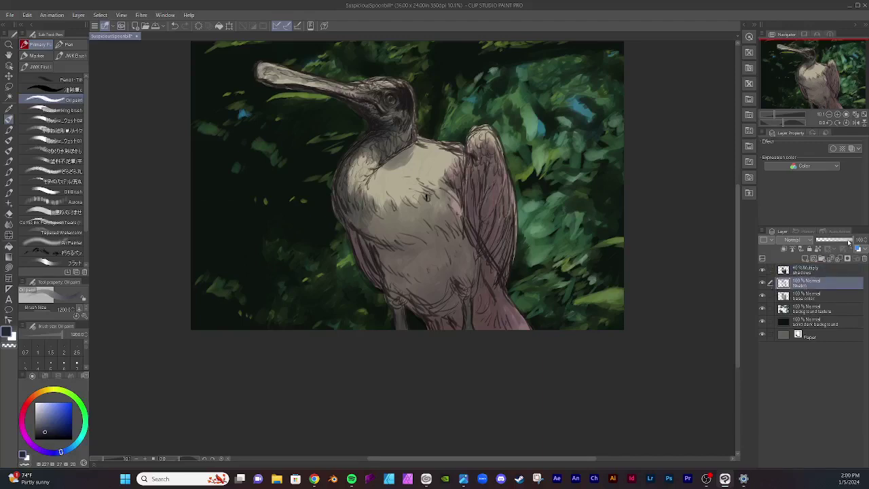
drag(848, 243, 841, 243)
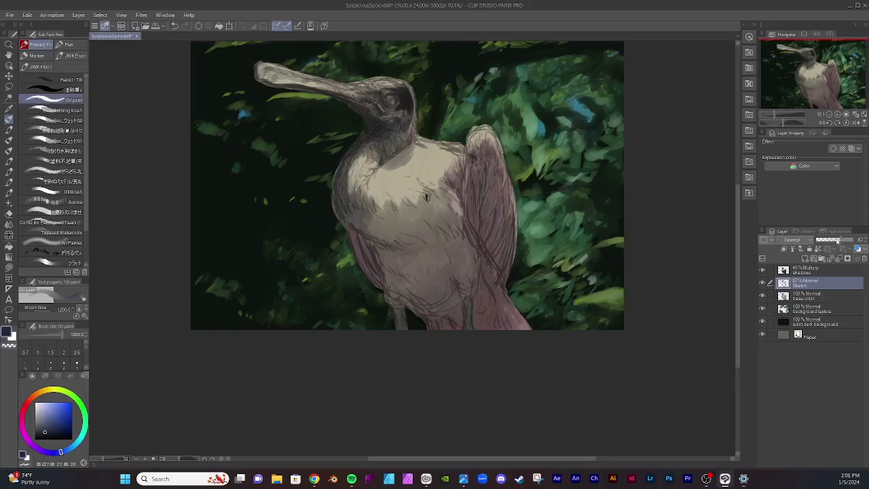
drag(836, 243, 839, 242)
Step: Add a new raster layer above the shadows layer and sample the chest's pale cream as the oil paint brush colour
click(808, 271)
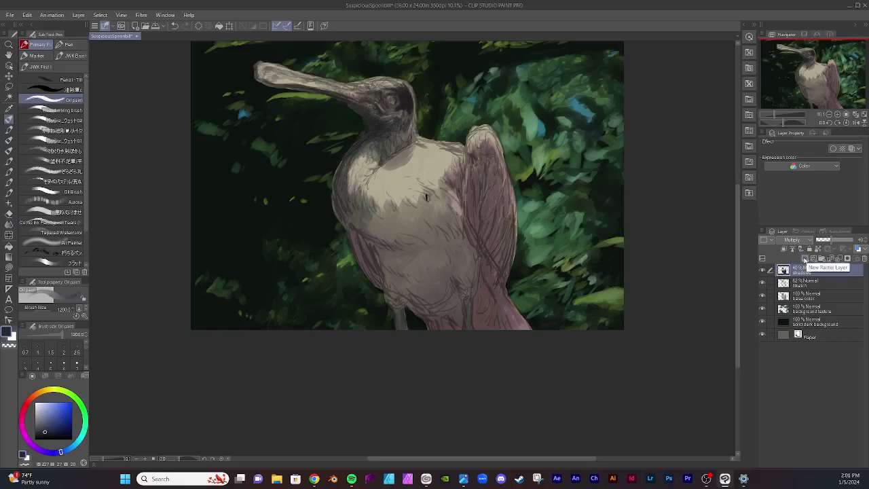
click(805, 261)
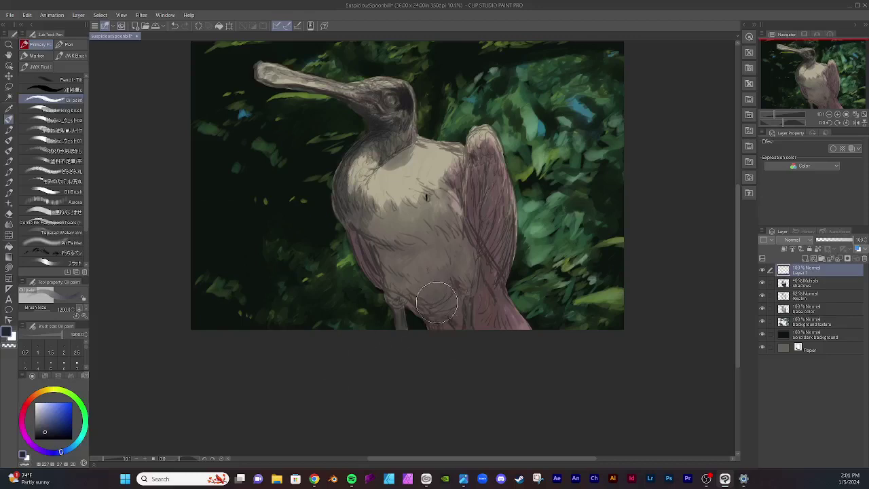
click(9, 108)
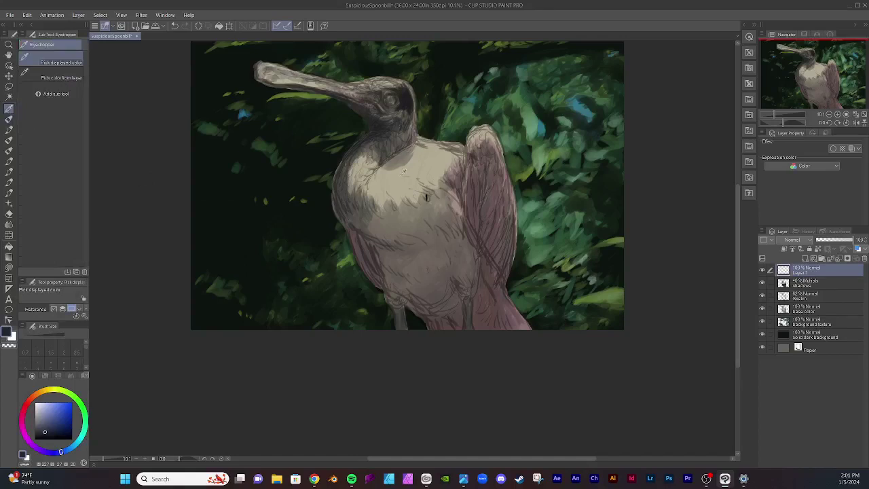
click(437, 158)
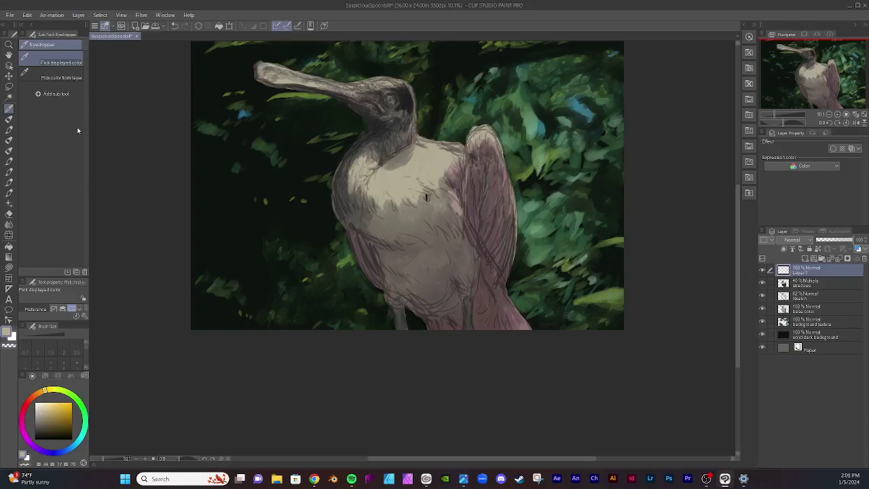
click(9, 118)
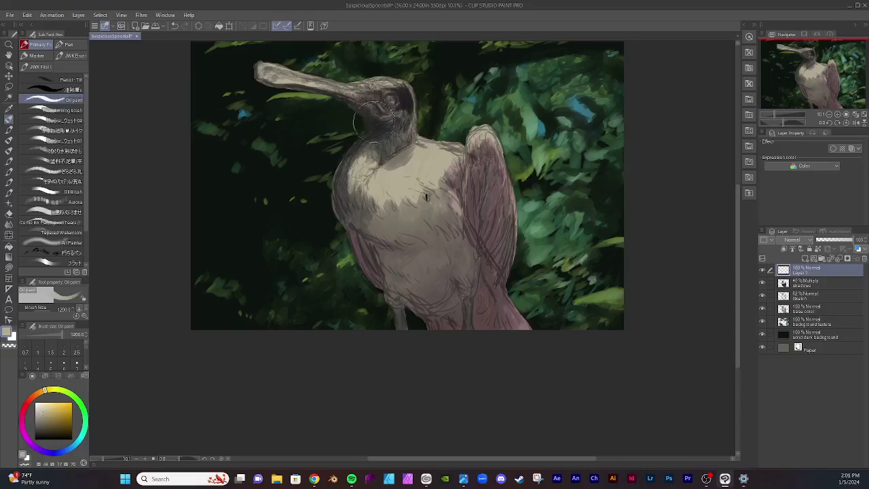
Step: Reduce the oil paint brush to 300 and paint pale cream over the sketch lines on the crown of the head
scroll(384, 92, up, 4)
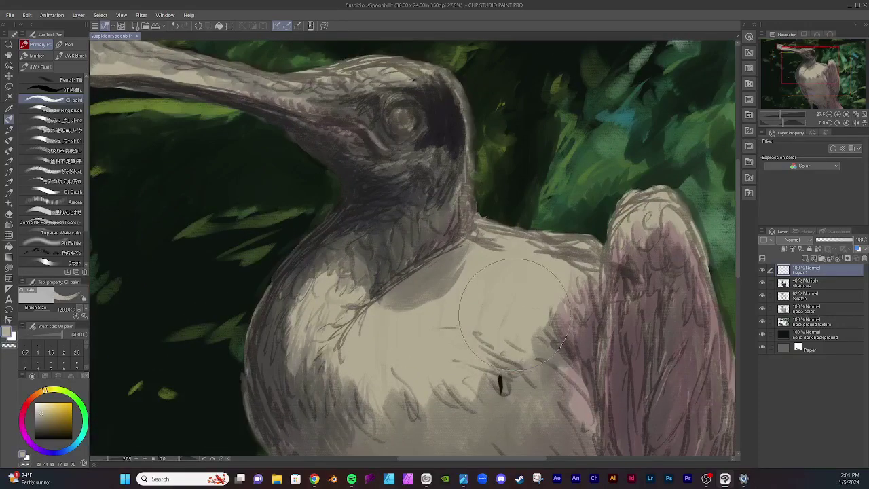
scroll(738, 232, up, 4)
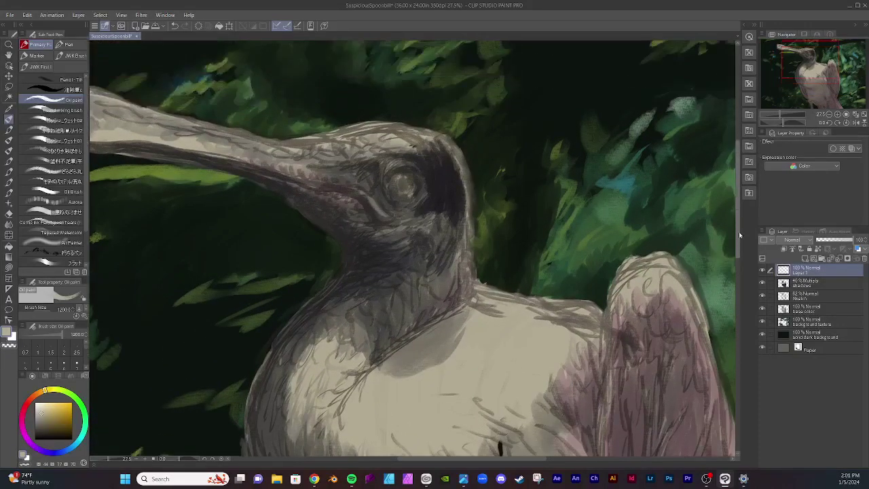
drag(534, 463, 515, 462)
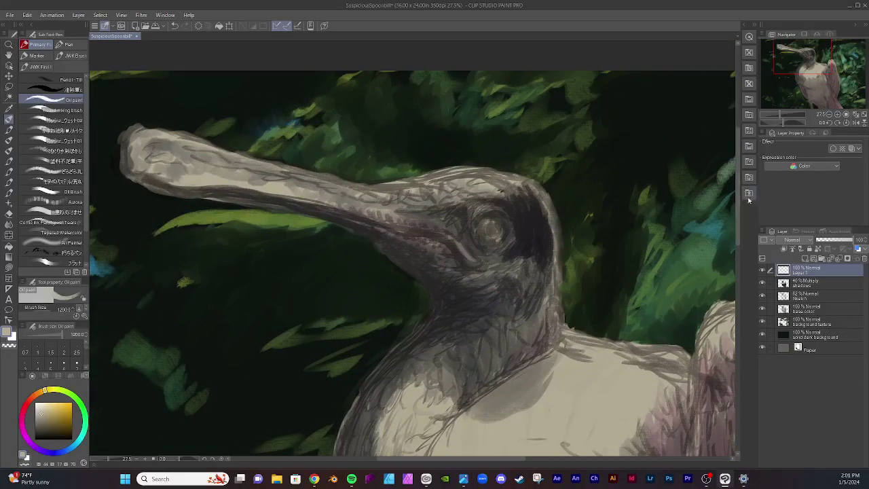
scroll(739, 197, up, 2)
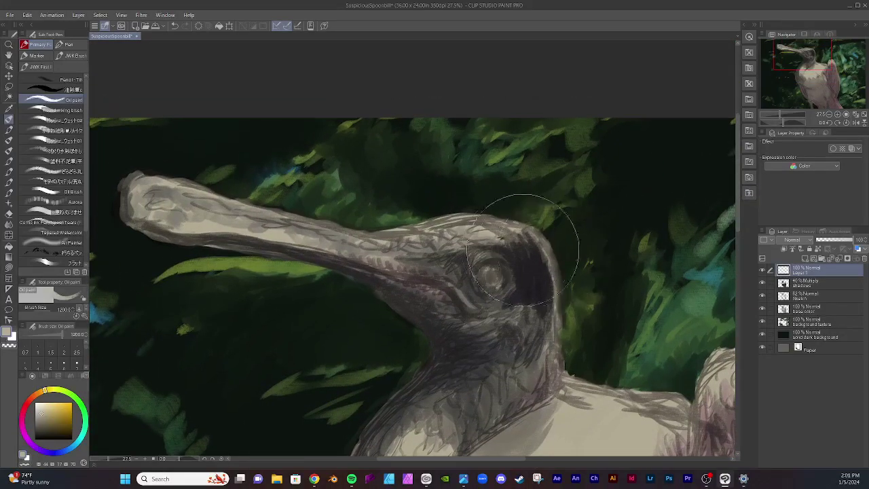
scroll(522, 250, up, 2)
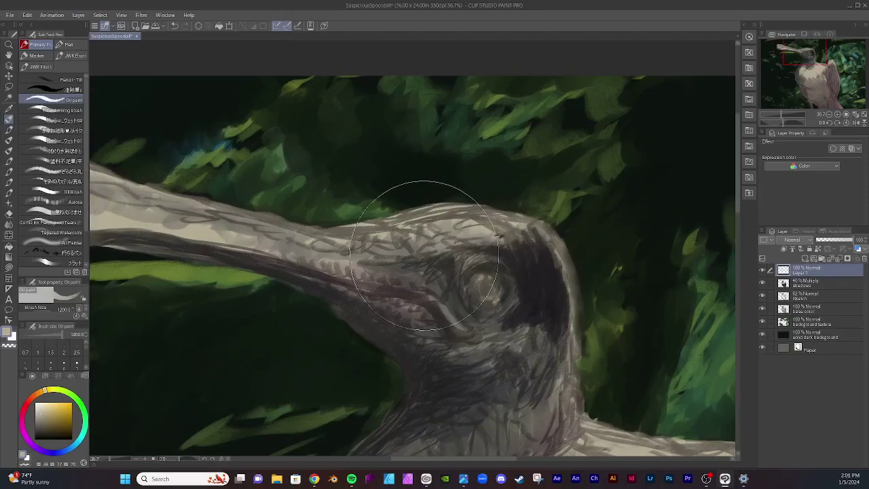
key([)
key([)
key([)
key([)
key([)
key([)
key([)
key([)
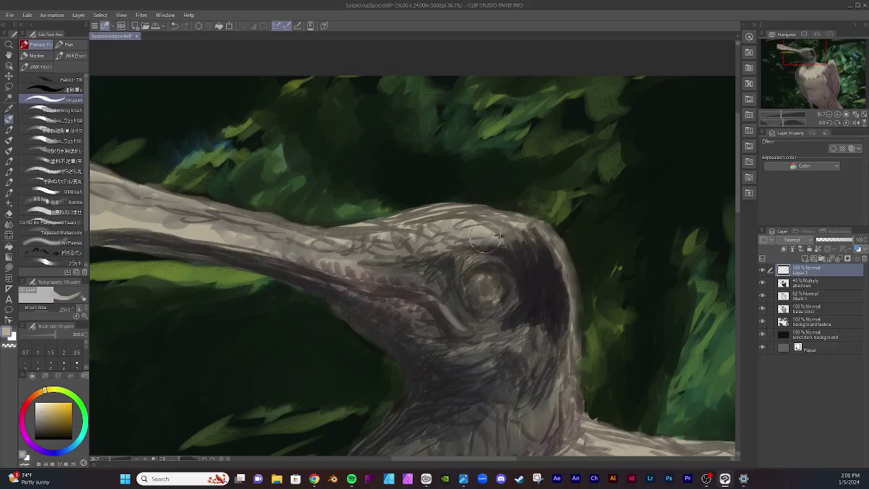
key(bracketright)
key(bracketright)
key(bracketleft)
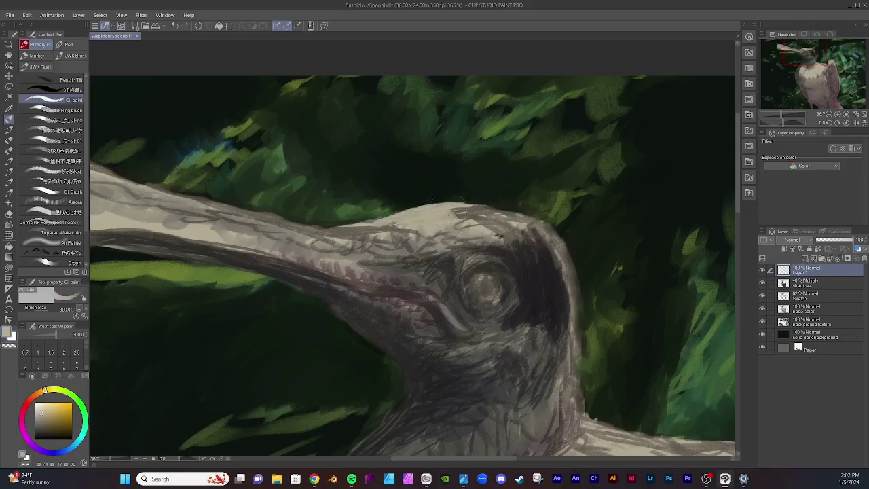
Step: Extend the pale cream over the remaining sketch lines on the crown and forehead, adding a small feather tuft on top
mouse_move(454, 216)
mouse_down()
mouse_move(478, 209)
mouse_move(490, 221)
mouse_move(469, 203)
mouse_up()
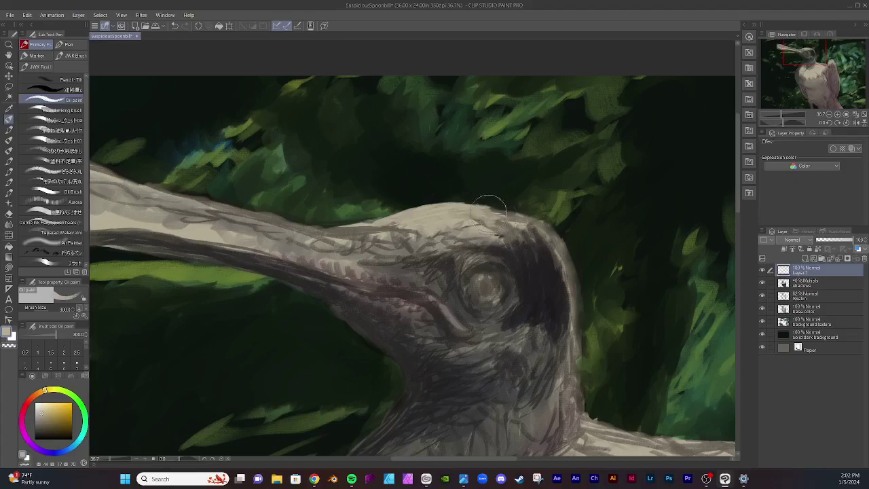
mouse_move(496, 208)
mouse_down()
mouse_move(482, 192)
mouse_move(500, 203)
mouse_move(502, 196)
mouse_move(493, 203)
mouse_move(506, 211)
mouse_up()
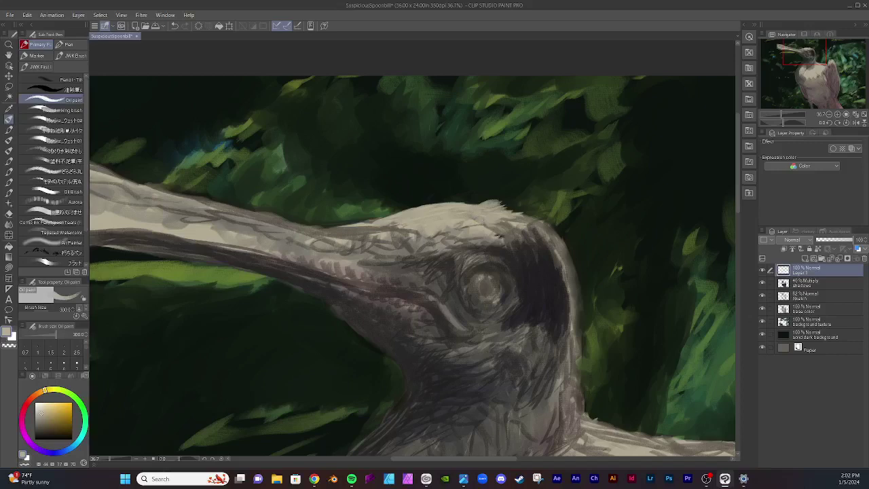
drag(467, 224, 460, 231)
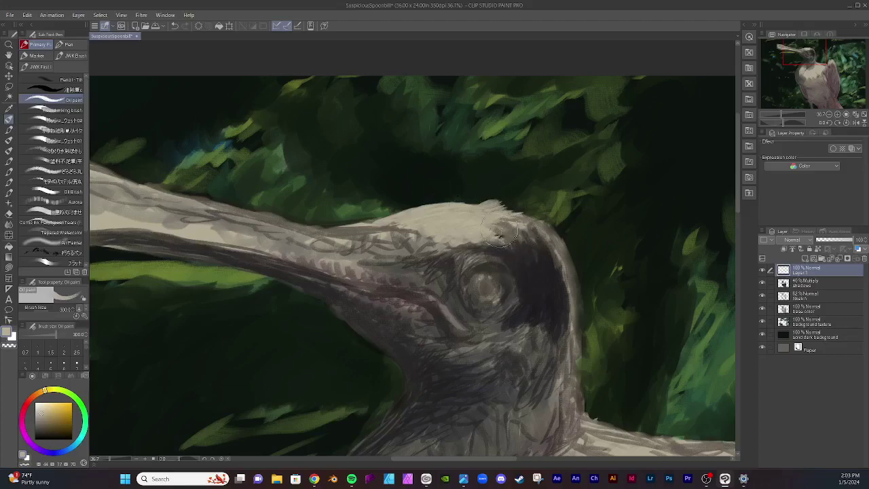
mouse_move(511, 231)
mouse_down()
mouse_move(494, 243)
mouse_move(500, 235)
mouse_up()
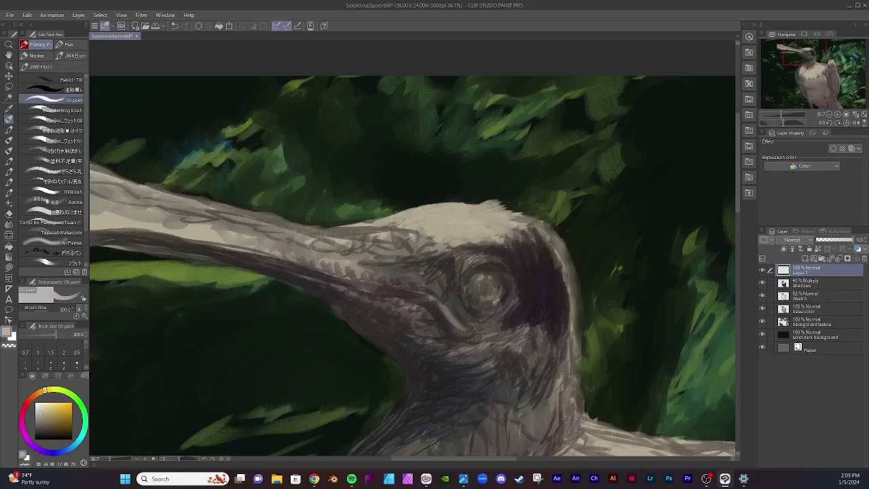
mouse_move(388, 216)
mouse_down()
mouse_move(399, 223)
mouse_move(367, 222)
mouse_move(361, 232)
mouse_move(377, 219)
mouse_move(360, 231)
mouse_move(365, 212)
mouse_move(371, 221)
mouse_move(384, 211)
mouse_move(391, 219)
mouse_up()
Step: Paint a pale cream rim down the back of the head and nape to the base of the neck
mouse_move(537, 237)
mouse_down()
mouse_move(553, 251)
mouse_move(533, 255)
mouse_move(490, 233)
mouse_move(512, 251)
mouse_move(515, 242)
mouse_move(524, 281)
mouse_move(506, 237)
mouse_move(516, 254)
mouse_move(547, 238)
mouse_move(520, 244)
mouse_move(536, 207)
mouse_move(516, 204)
mouse_move(529, 210)
mouse_move(516, 216)
mouse_move(511, 203)
mouse_move(539, 235)
mouse_move(550, 218)
mouse_move(540, 210)
mouse_move(557, 231)
mouse_move(542, 227)
mouse_move(558, 234)
mouse_move(546, 218)
mouse_move(568, 246)
mouse_move(567, 237)
mouse_move(563, 252)
mouse_move(568, 237)
mouse_move(558, 238)
mouse_move(572, 257)
mouse_move(565, 266)
mouse_move(581, 318)
mouse_move(575, 305)
mouse_move(574, 346)
mouse_move(572, 296)
mouse_move(579, 350)
mouse_move(569, 331)
mouse_move(565, 350)
mouse_move(568, 340)
mouse_move(586, 354)
mouse_move(575, 365)
mouse_move(580, 340)
mouse_move(578, 410)
mouse_move(572, 359)
mouse_up()
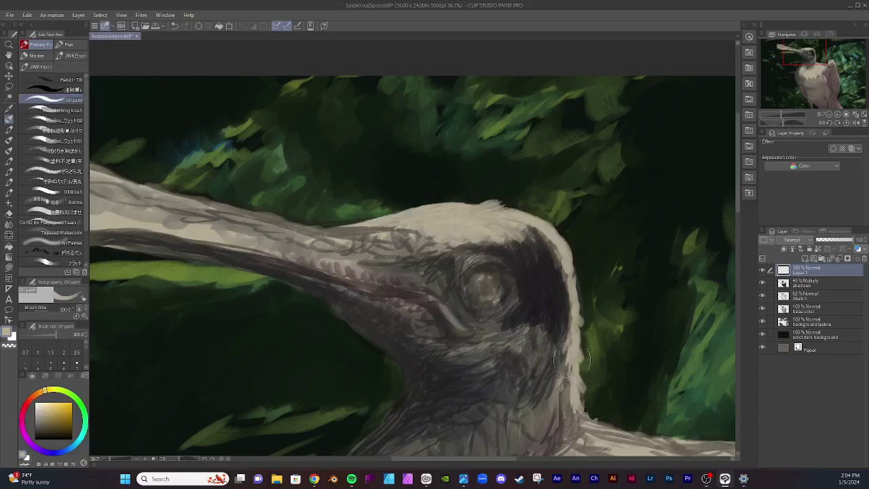
drag(580, 403, 577, 416)
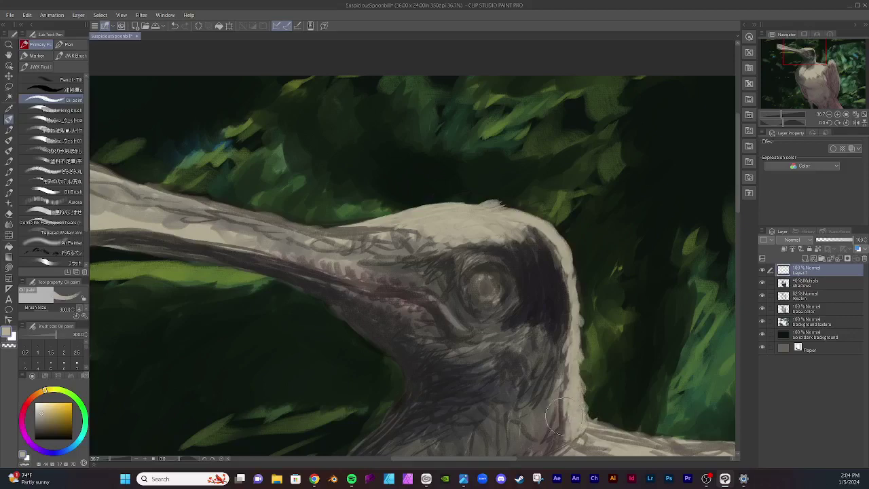
mouse_move(562, 411)
mouse_down()
mouse_move(559, 426)
mouse_move(561, 385)
mouse_move(561, 444)
mouse_move(577, 440)
mouse_move(576, 431)
mouse_move(640, 419)
mouse_up()
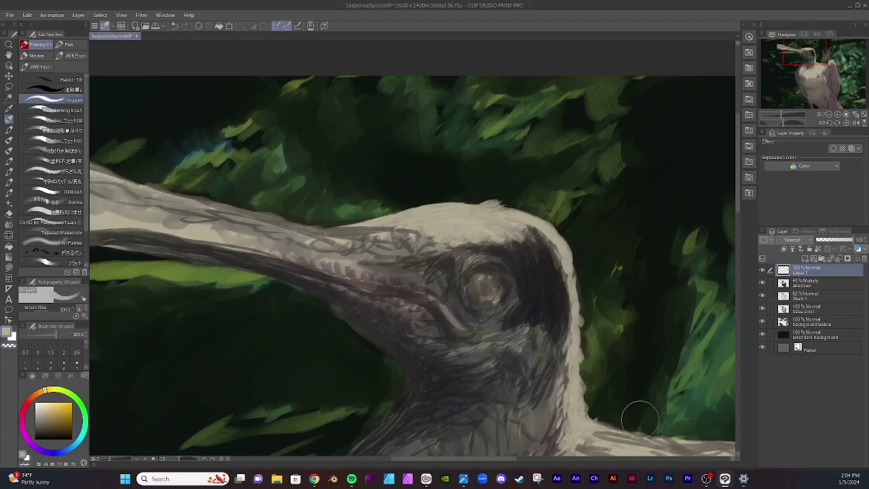
Step: Cover the sketch lines along the bird's back from the base of the neck to the wing with pale cream
scroll(593, 204, down, 5)
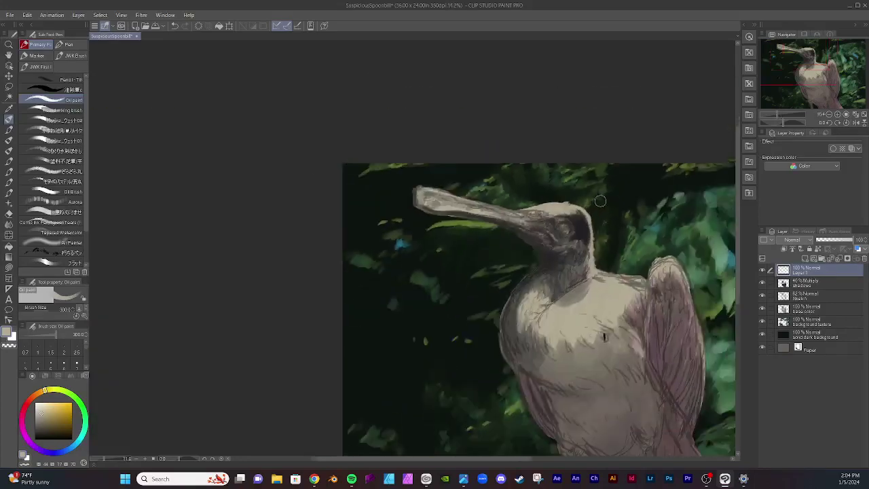
drag(533, 459, 578, 460)
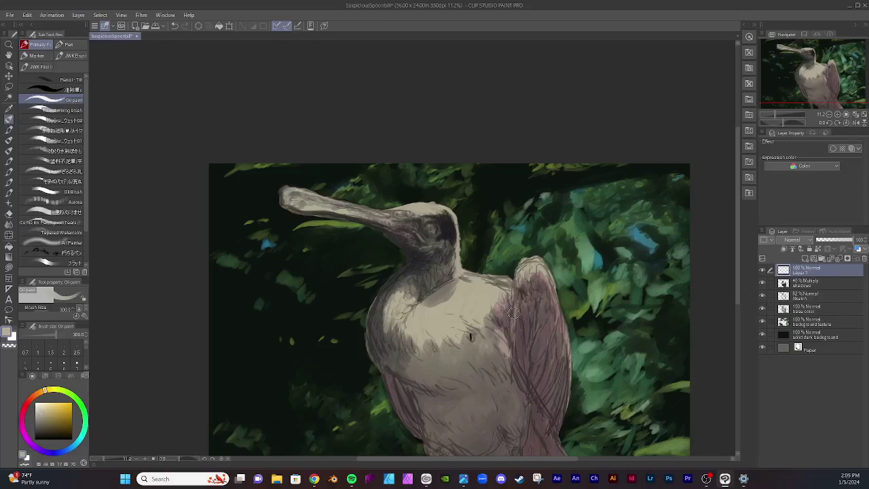
scroll(440, 266, down, 2)
scroll(440, 267, up, 3)
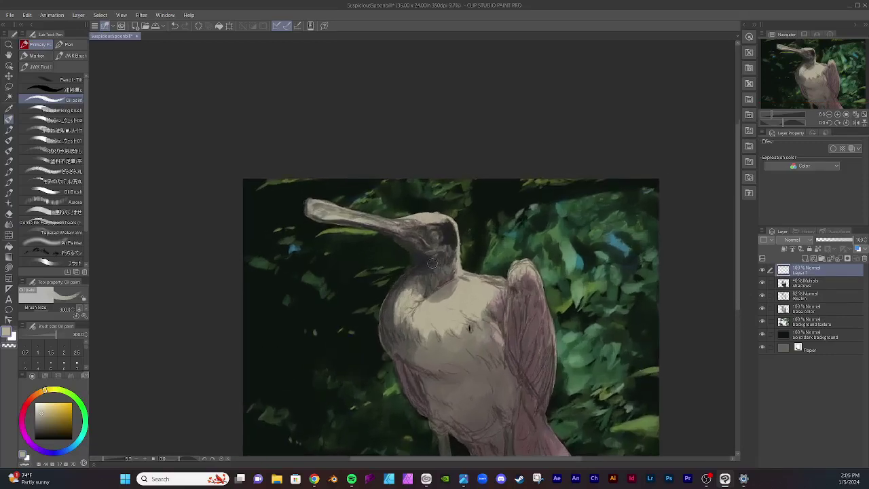
scroll(429, 262, down, 3)
scroll(429, 262, up, 5)
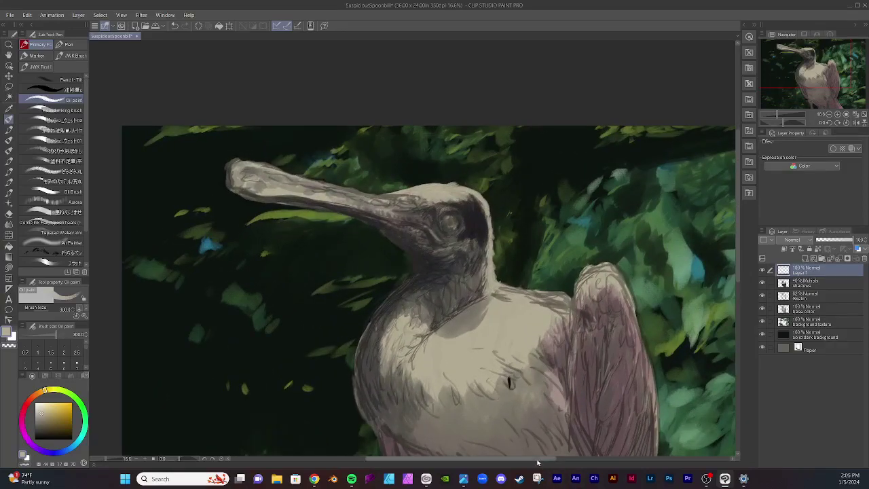
drag(540, 463, 547, 462)
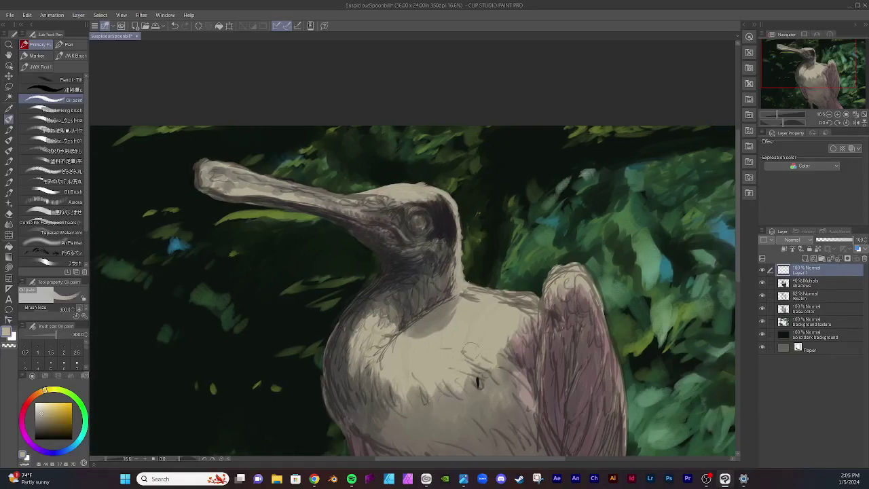
scroll(448, 298, up, 2)
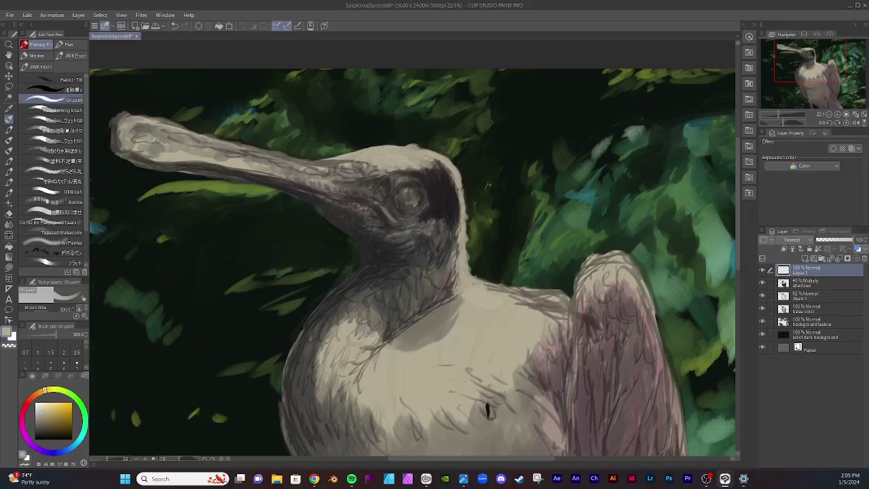
drag(474, 284, 491, 284)
mouse_move(495, 284)
mouse_down()
mouse_move(522, 296)
mouse_move(520, 304)
mouse_up()
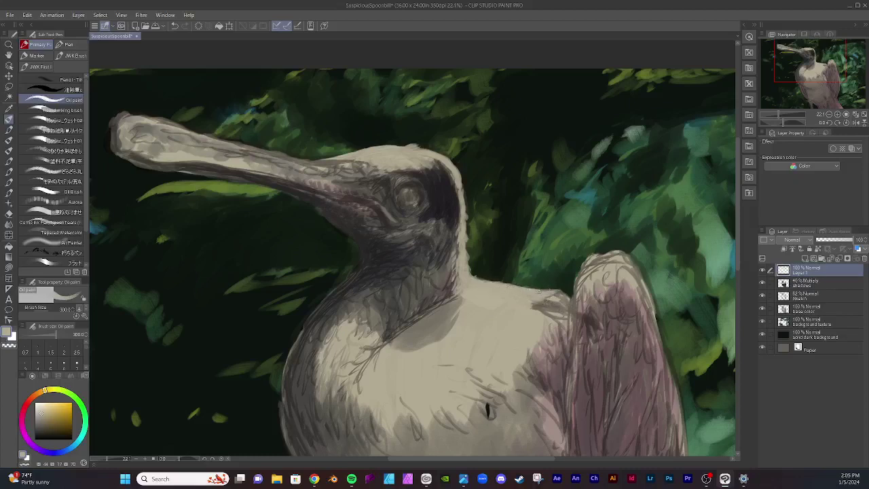
mouse_move(547, 294)
mouse_down()
mouse_move(567, 303)
mouse_move(536, 307)
mouse_move(554, 319)
mouse_move(561, 301)
mouse_move(567, 316)
mouse_up()
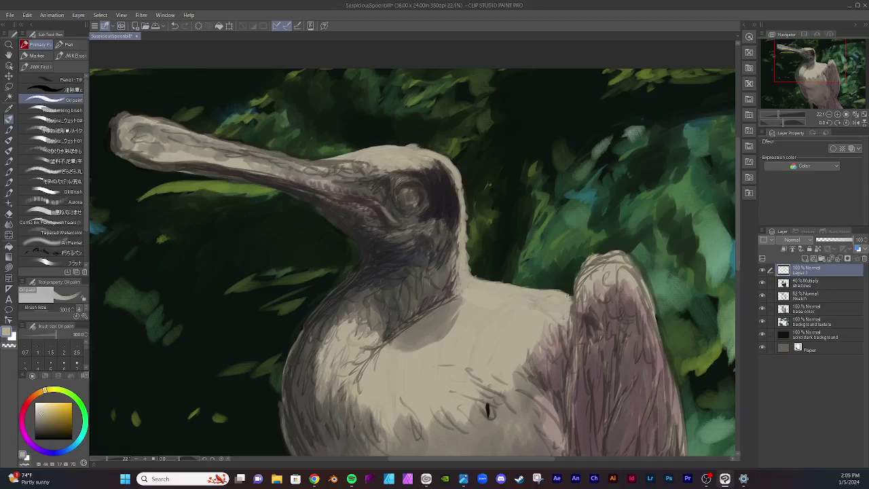
drag(569, 298, 572, 331)
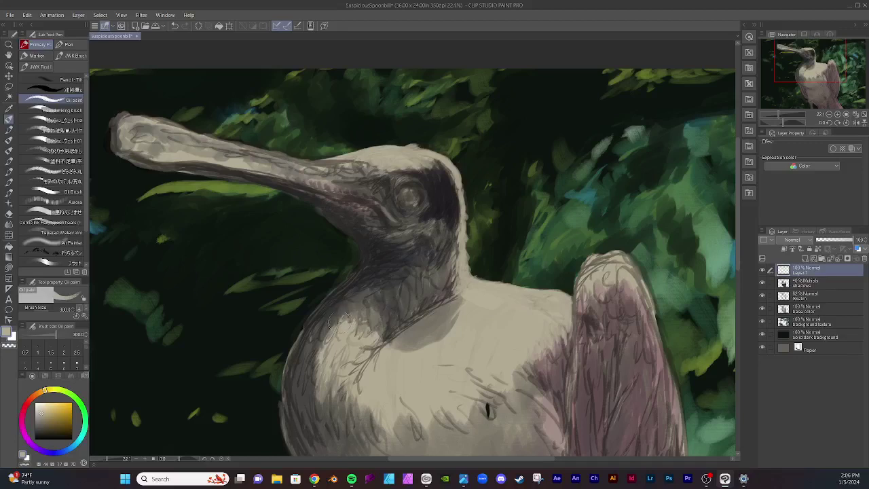
Step: Paint pale cream over the sketch lines on the light chest patch in front of the neck shadow
drag(344, 313, 336, 320)
click(346, 316)
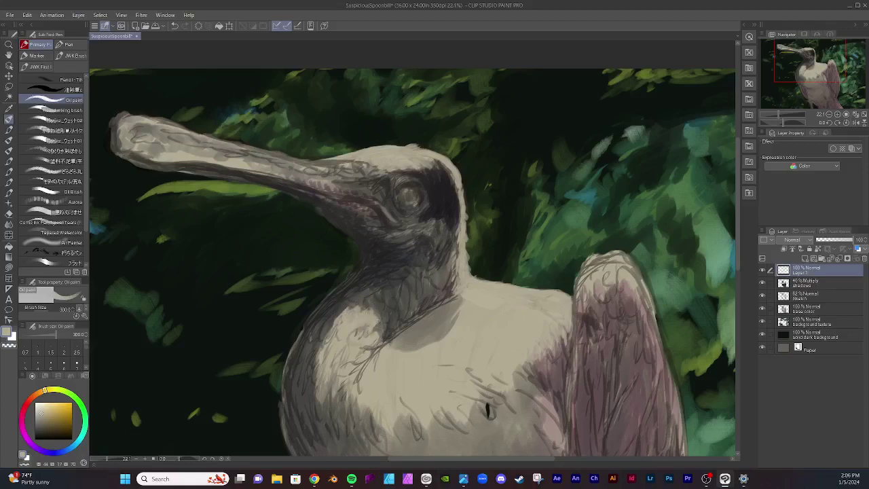
mouse_move(368, 315)
mouse_down()
mouse_move(377, 310)
mouse_move(377, 329)
mouse_up()
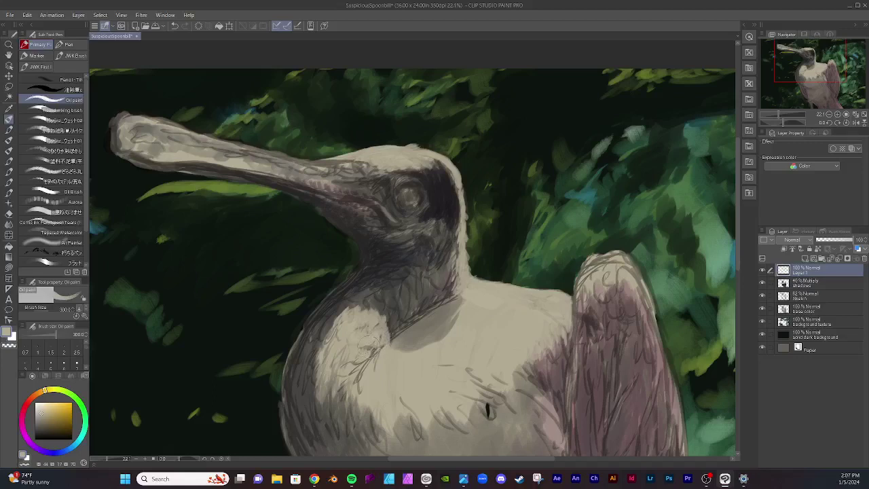
drag(369, 344, 375, 345)
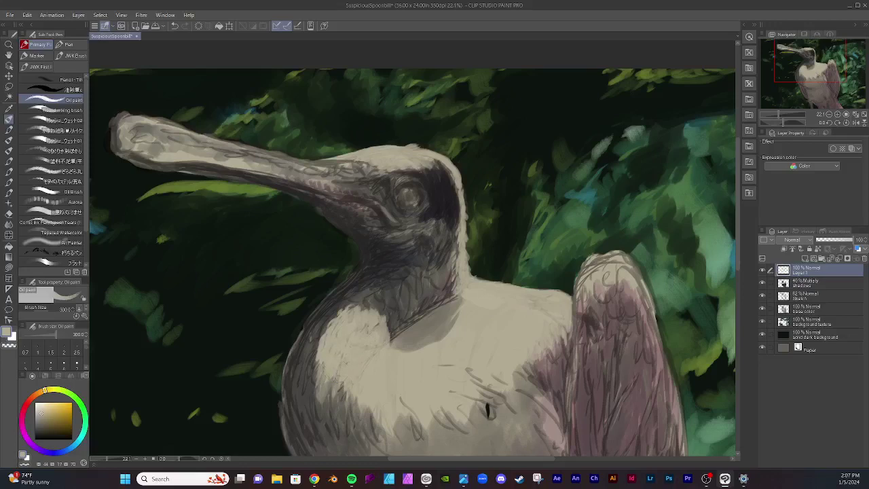
Step: Feather the front and upper borders of the light chest patch into the shadow with short pale cream strokes
drag(313, 359, 313, 392)
drag(313, 361, 311, 396)
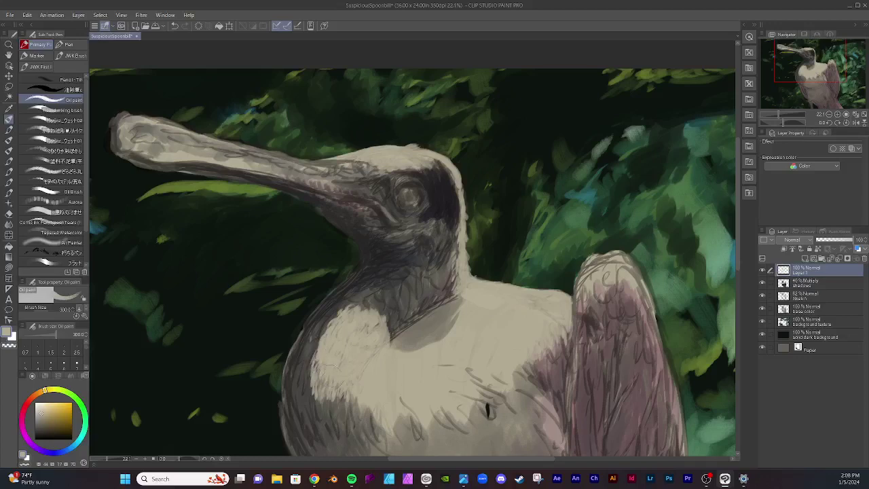
mouse_move(317, 352)
mouse_down()
mouse_move(303, 374)
mouse_move(306, 391)
mouse_move(309, 362)
mouse_move(302, 366)
mouse_move(316, 337)
mouse_move(307, 377)
mouse_move(312, 334)
mouse_move(319, 334)
mouse_move(314, 339)
mouse_move(336, 378)
mouse_move(320, 406)
mouse_move(360, 404)
mouse_move(351, 400)
mouse_move(353, 411)
mouse_move(366, 401)
mouse_move(353, 413)
mouse_move(365, 427)
mouse_move(350, 417)
mouse_move(370, 419)
mouse_up()
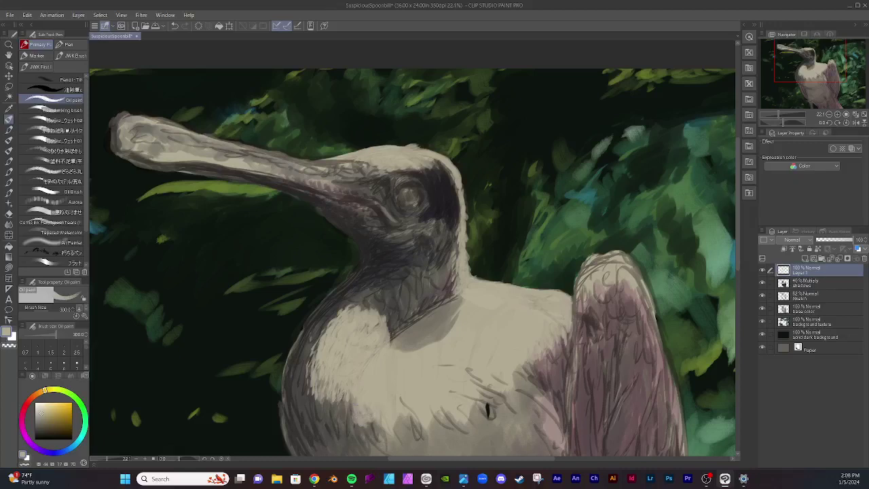
drag(344, 389, 327, 407)
mouse_move(365, 331)
mouse_down()
mouse_move(369, 336)
mouse_move(360, 324)
mouse_move(372, 332)
mouse_up()
mouse_move(368, 303)
mouse_down()
mouse_move(374, 312)
mouse_move(360, 305)
mouse_up()
mouse_move(377, 307)
mouse_down()
mouse_move(369, 302)
mouse_move(379, 299)
mouse_move(393, 354)
mouse_up()
mouse_move(379, 300)
mouse_down()
mouse_move(366, 302)
mouse_move(380, 296)
mouse_move(394, 319)
mouse_up()
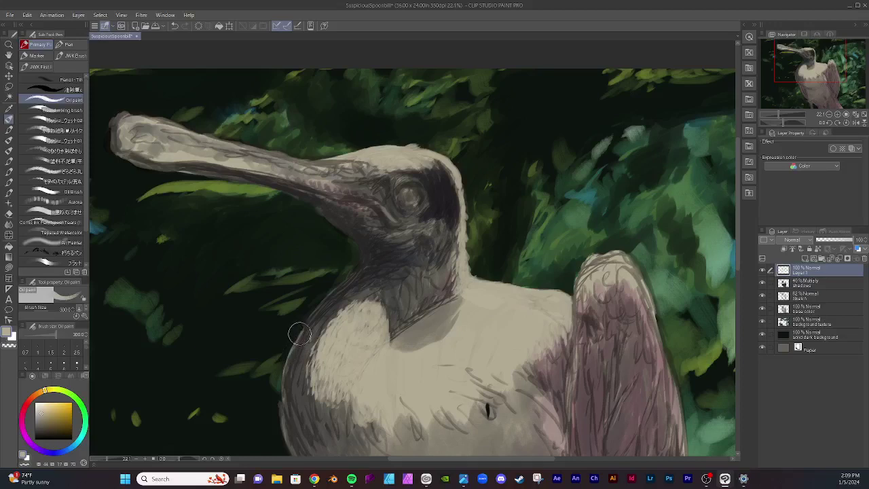
Step: Add a thin, feathery pale cream rim along the outer front contour of the neck and breast
mouse_move(296, 338)
mouse_down()
mouse_move(301, 331)
mouse_move(287, 346)
mouse_move(279, 418)
mouse_up()
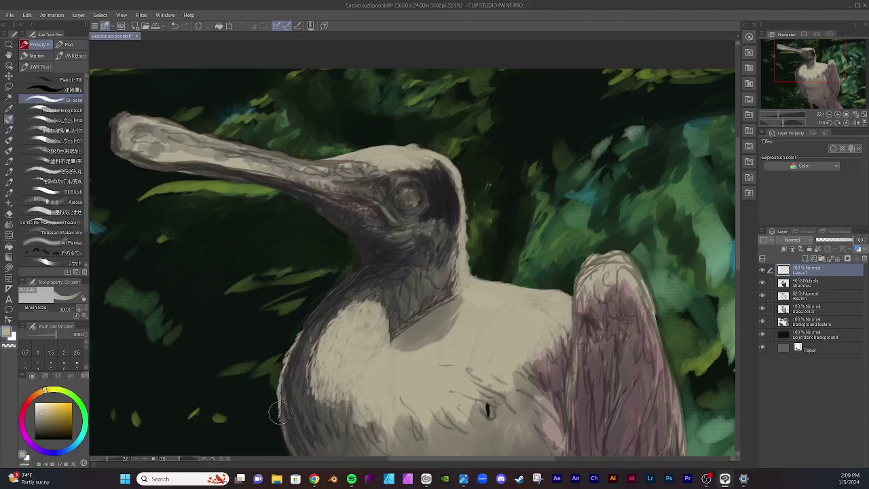
drag(307, 327, 306, 313)
drag(330, 296, 317, 303)
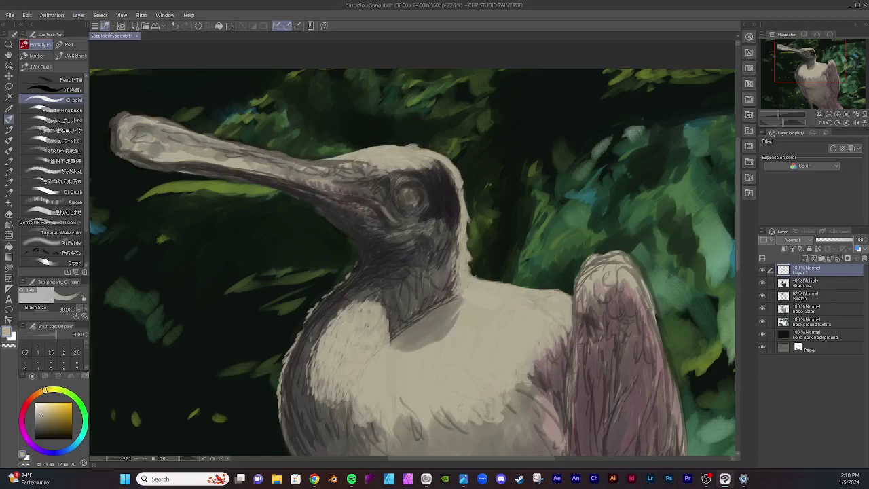
Step: Replace the sketch marks along the chest's lower edge with a ragged fringe of pale cream feather strokes
mouse_move(533, 388)
mouse_down()
mouse_move(516, 373)
mouse_move(536, 383)
mouse_up()
drag(509, 389, 509, 407)
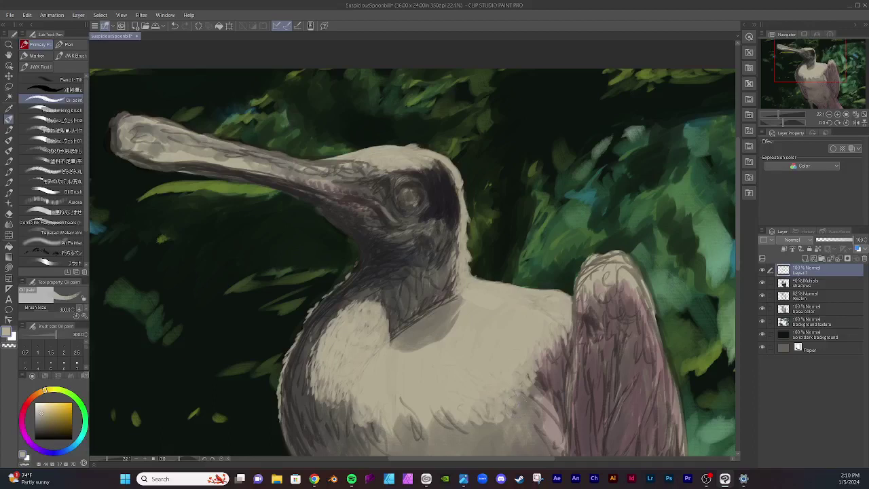
mouse_move(524, 398)
mouse_down()
mouse_move(513, 391)
mouse_move(521, 387)
mouse_up()
drag(536, 378, 564, 397)
mouse_move(450, 415)
mouse_down()
mouse_move(436, 428)
mouse_move(408, 401)
mouse_move(415, 403)
mouse_move(403, 426)
mouse_move(410, 435)
mouse_move(414, 428)
mouse_move(413, 441)
mouse_move(401, 427)
mouse_up()
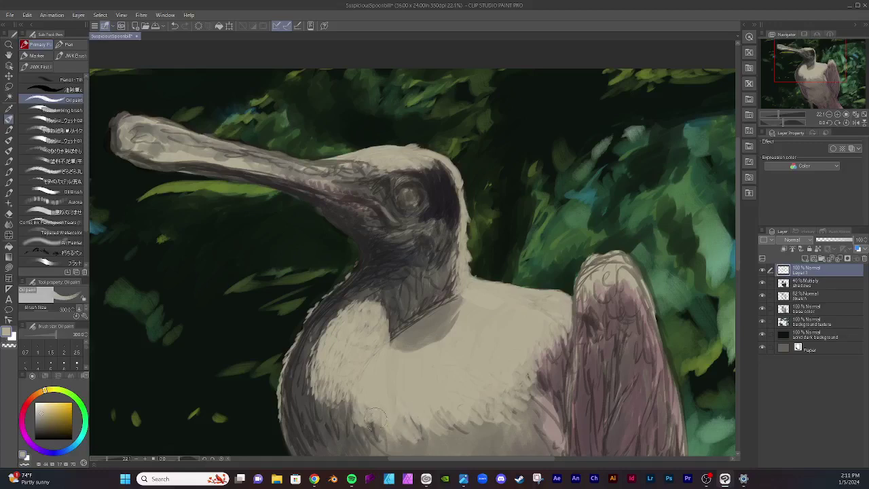
mouse_move(387, 437)
mouse_down()
mouse_move(405, 448)
mouse_move(400, 436)
mouse_up()
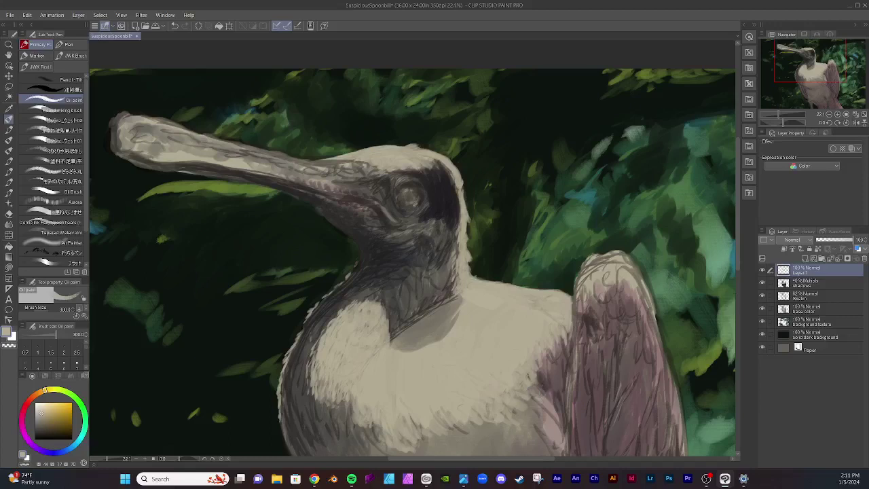
Step: Refine the middle of the chest's lower fringe with more pale cream feather strokes over the belly shadow
drag(736, 261, 737, 287)
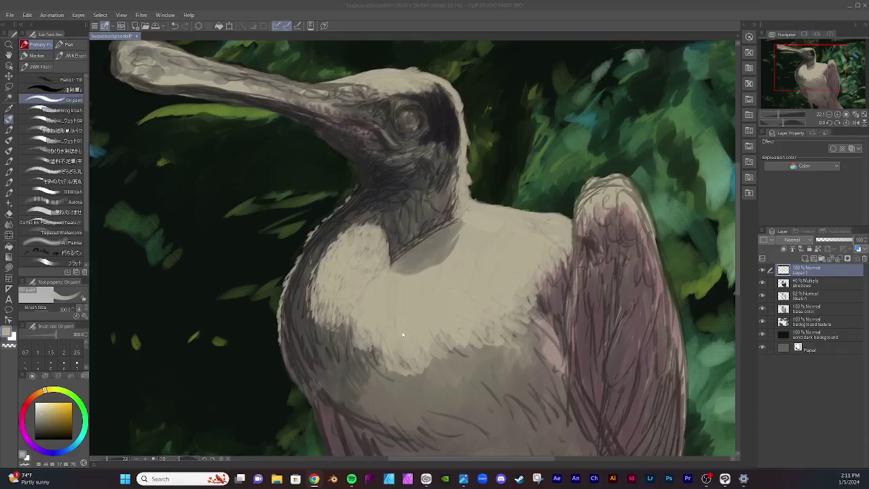
click(461, 337)
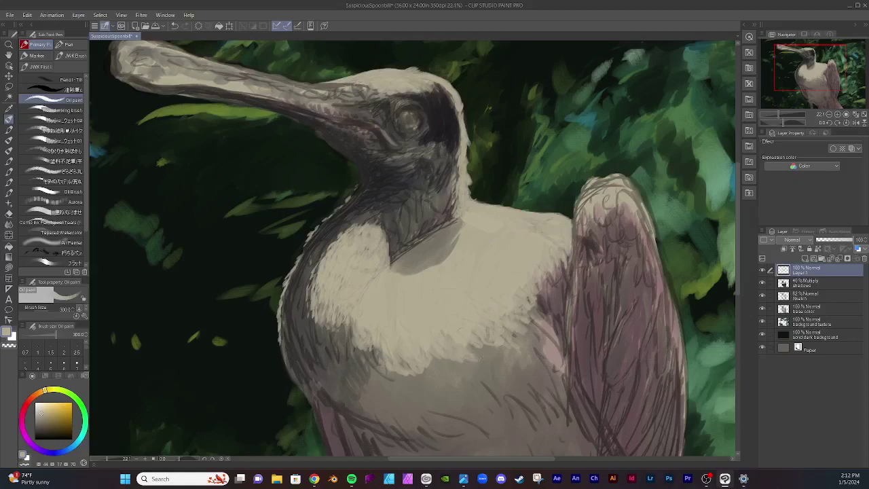
mouse_move(466, 346)
mouse_down()
mouse_move(485, 353)
mouse_move(484, 343)
mouse_up()
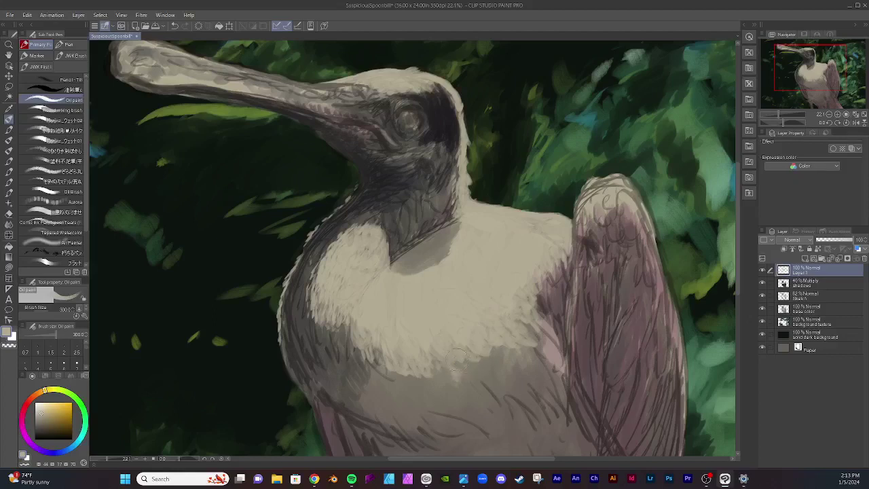
drag(465, 360, 486, 363)
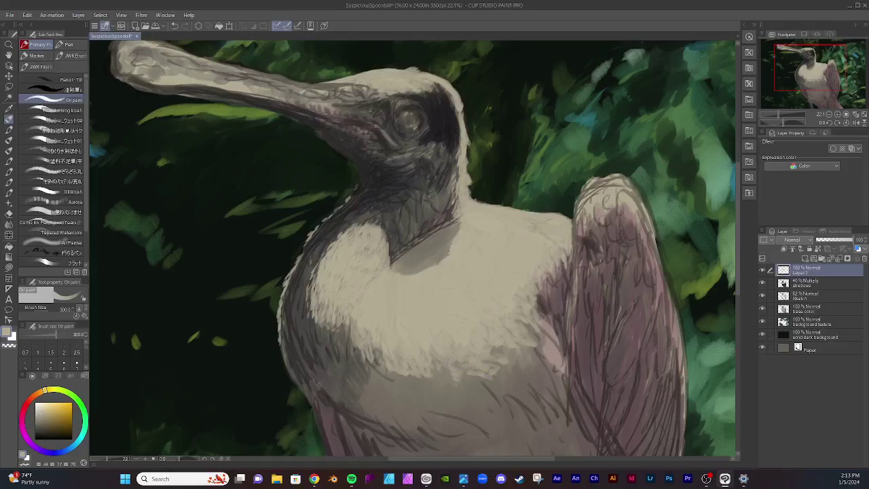
mouse_move(495, 349)
mouse_down()
mouse_move(509, 348)
mouse_move(518, 366)
mouse_up()
Step: Paint pale cream feather strokes down the breast beside the wing, along the wing's front edge and over its rounded top
drag(554, 334, 562, 345)
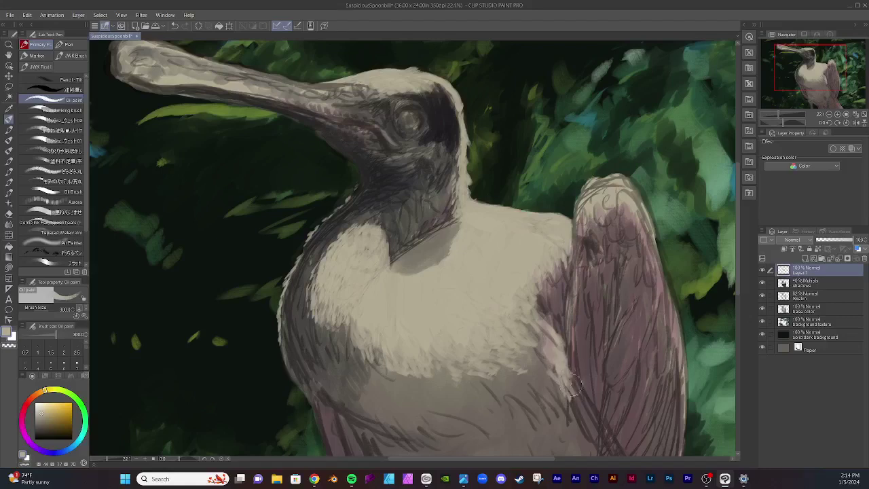
mouse_move(574, 385)
mouse_down()
mouse_move(572, 356)
mouse_move(558, 341)
mouse_move(574, 347)
mouse_move(541, 316)
mouse_move(538, 308)
mouse_move(547, 319)
mouse_move(538, 309)
mouse_move(549, 311)
mouse_move(560, 326)
mouse_move(550, 303)
mouse_up()
drag(571, 317, 575, 278)
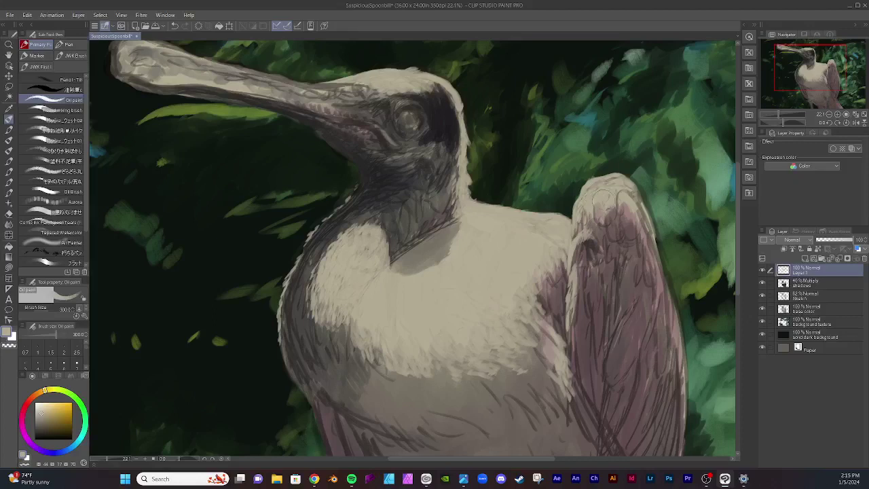
mouse_move(605, 208)
mouse_down()
mouse_move(597, 223)
mouse_move(594, 206)
mouse_up()
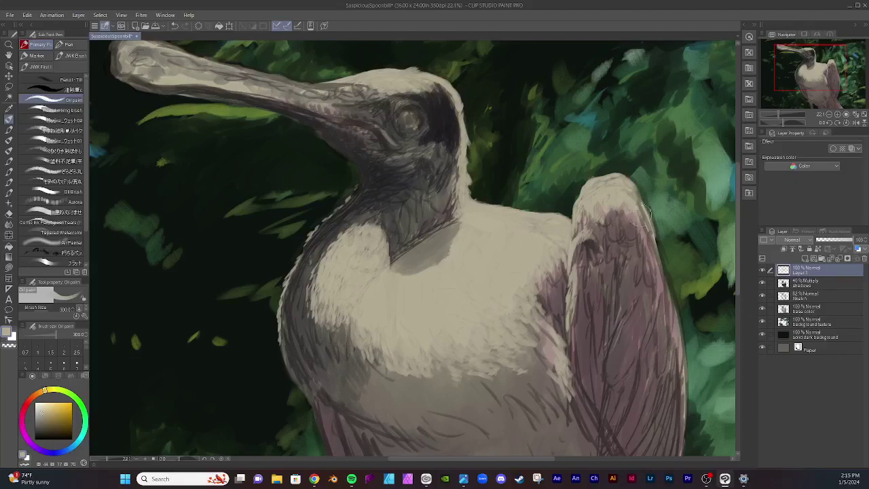
drag(641, 210, 647, 224)
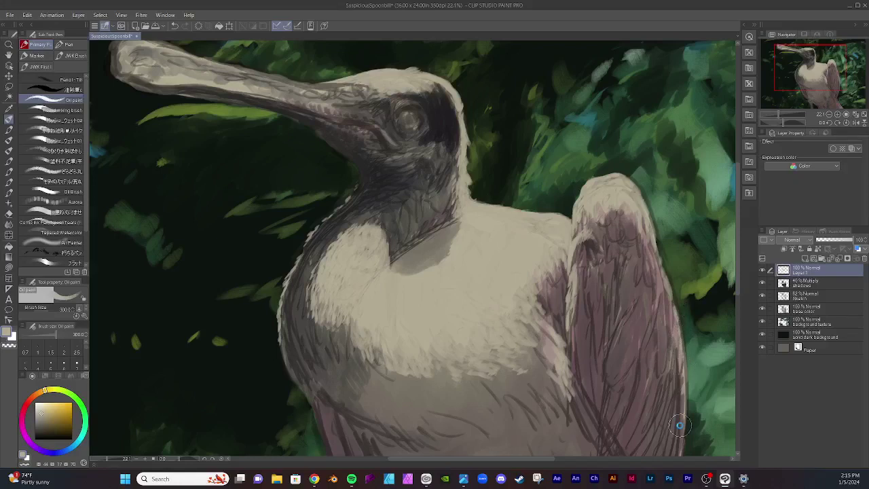
click(607, 229)
key(alt+Tab)
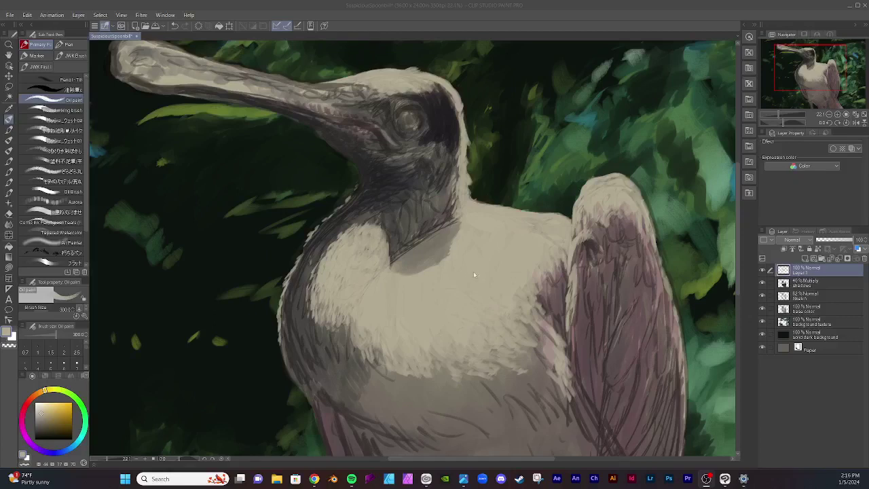
scroll(473, 275, down, 2)
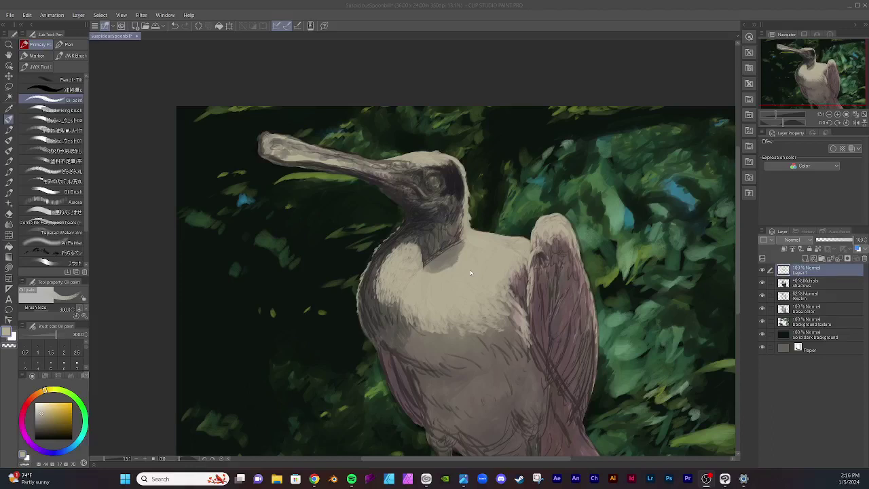
scroll(471, 273, up, 2)
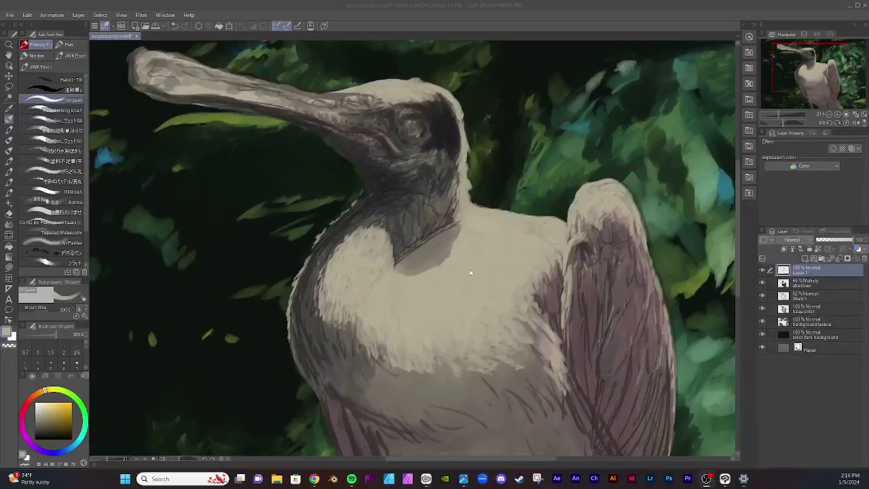
scroll(471, 273, down, 1)
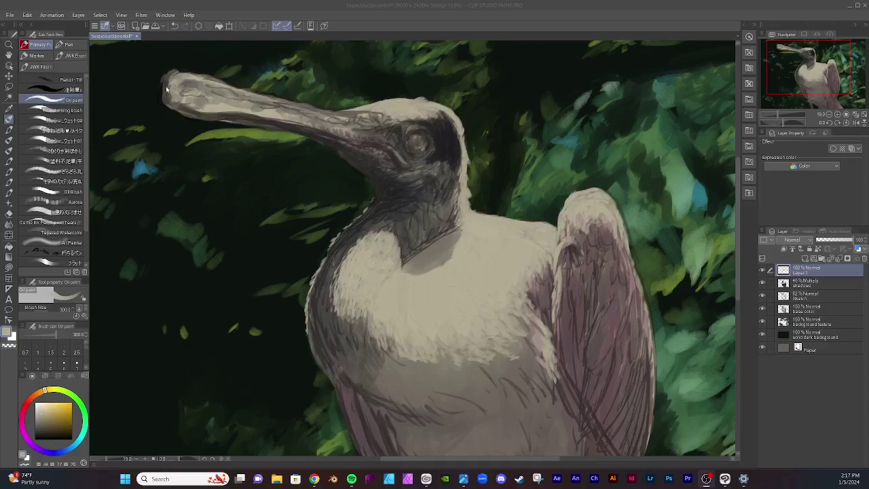
Step: Paint a pale cream rim around the rounded tip of the bill and along its upper edge towards the forehead
drag(163, 97, 162, 83)
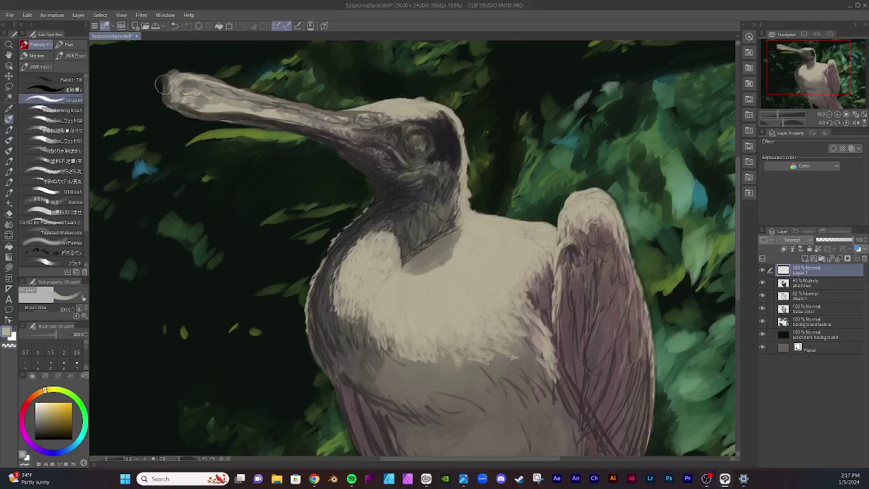
mouse_move(163, 83)
mouse_down()
mouse_move(159, 91)
mouse_move(174, 71)
mouse_up()
drag(184, 73, 209, 81)
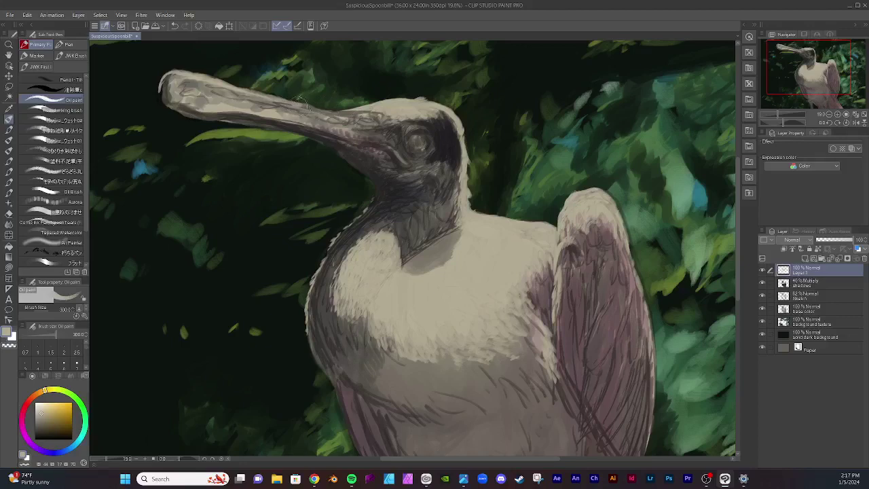
drag(295, 102, 326, 114)
drag(330, 111, 338, 113)
Step: Add short pale cream feather strokes over the forehead, around the upper eye and across the face above the mouth line
drag(341, 115, 349, 109)
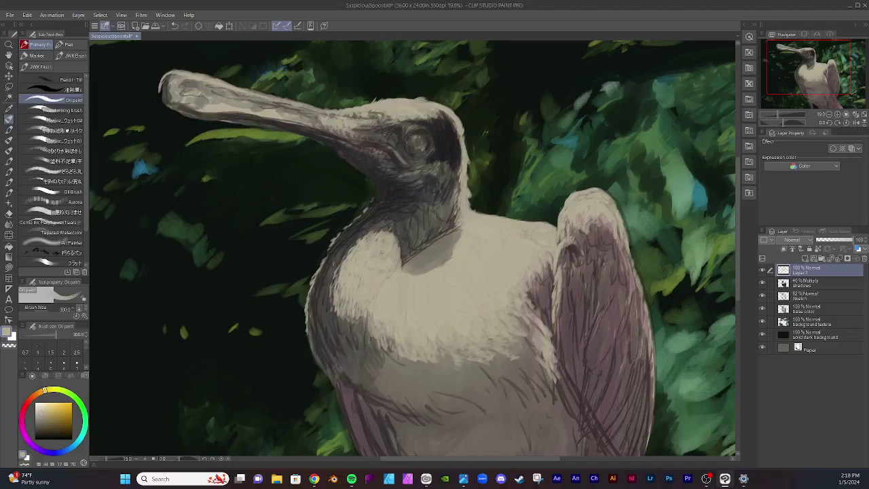
drag(343, 118, 368, 116)
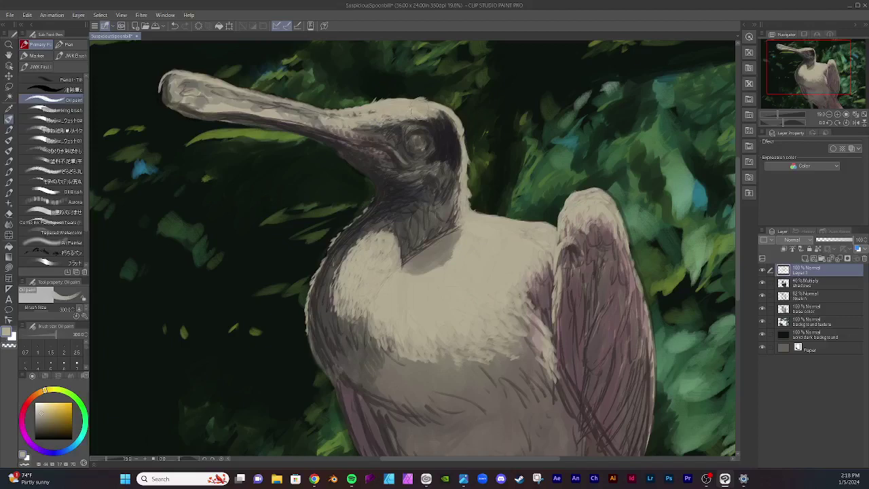
mouse_move(392, 126)
mouse_down()
mouse_move(398, 113)
mouse_move(401, 123)
mouse_up()
drag(398, 128, 407, 121)
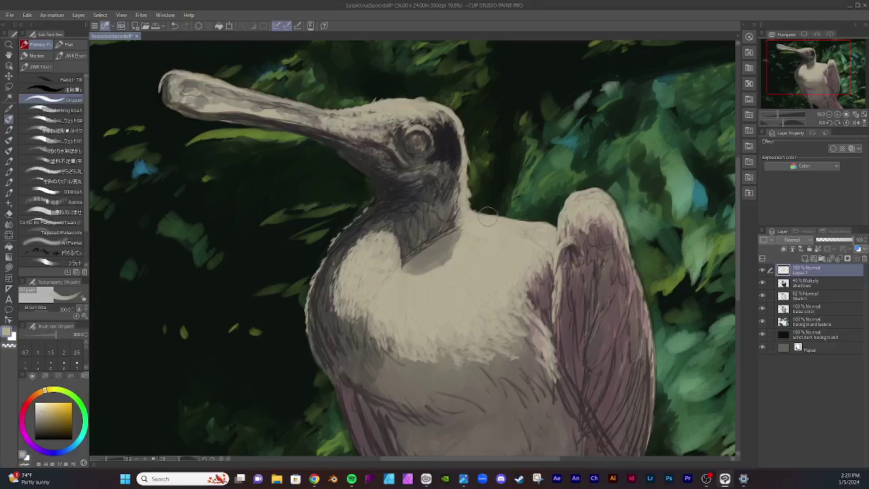
drag(390, 147, 406, 152)
drag(383, 145, 367, 139)
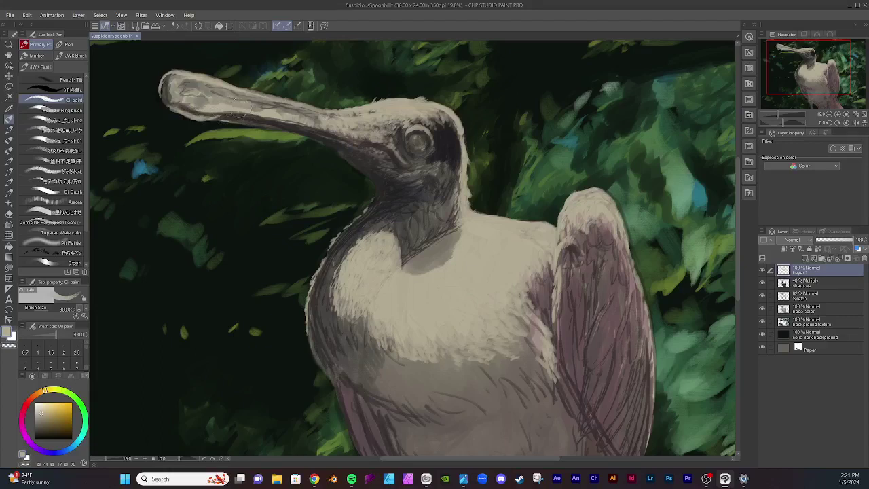
Step: Cover the sketch marks along the bill's lower edge and middle with pale cream strokes, undoing the stray stroke behind the head
mouse_move(241, 116)
mouse_down()
mouse_move(204, 121)
mouse_move(230, 118)
mouse_up()
mouse_move(187, 111)
mouse_down()
mouse_move(212, 113)
mouse_move(195, 118)
mouse_move(252, 116)
mouse_move(237, 120)
mouse_move(265, 109)
mouse_move(219, 117)
mouse_move(283, 112)
mouse_move(281, 123)
mouse_move(296, 118)
mouse_move(326, 130)
mouse_up()
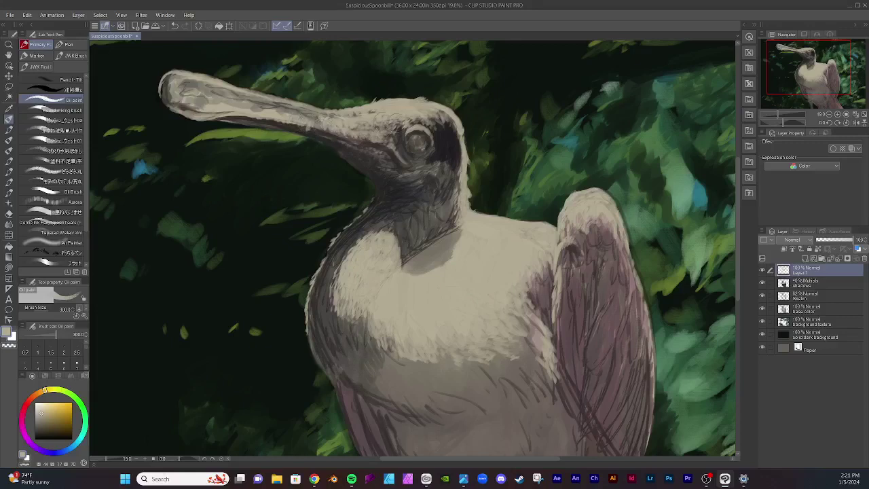
mouse_move(483, 149)
mouse_down()
mouse_move(463, 167)
mouse_move(453, 193)
mouse_up()
key(ctrl+z)
mouse_move(312, 122)
mouse_down()
mouse_move(328, 132)
mouse_move(292, 95)
mouse_move(282, 105)
mouse_move(327, 110)
mouse_move(323, 115)
mouse_up()
mouse_move(184, 113)
mouse_down()
mouse_move(171, 106)
mouse_move(236, 114)
mouse_up()
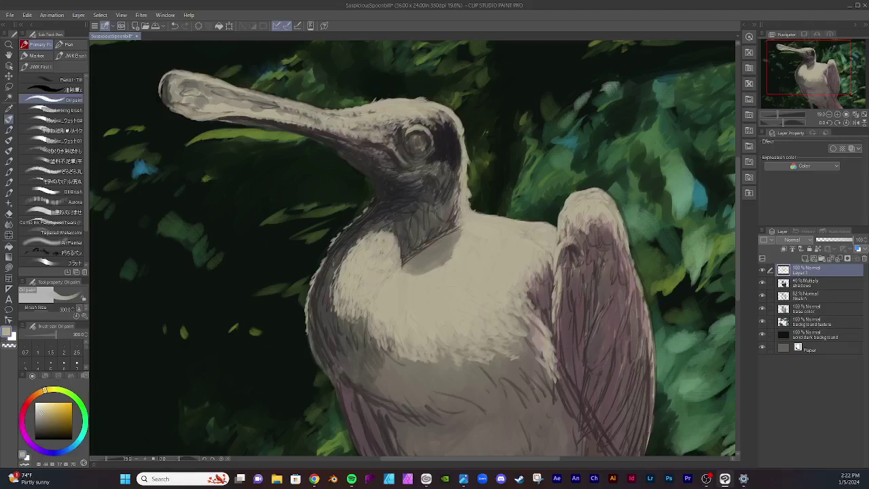
mouse_move(228, 112)
mouse_down()
mouse_move(289, 107)
mouse_move(251, 119)
mouse_up()
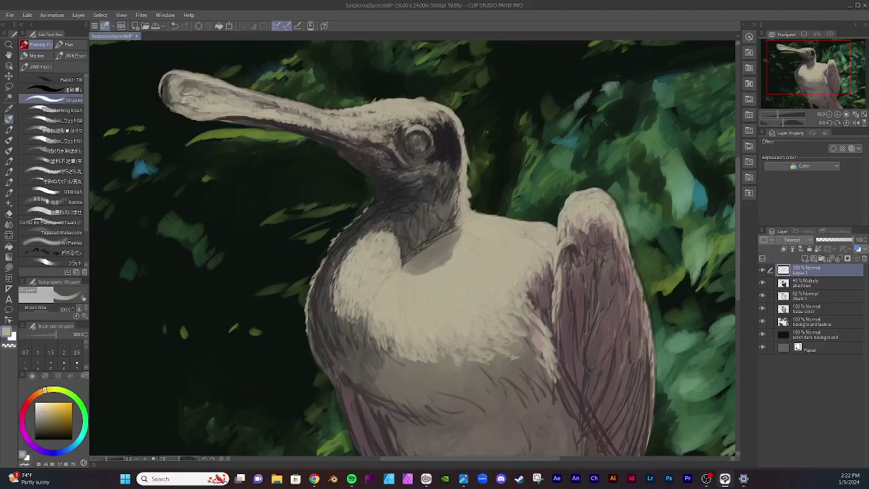
drag(264, 106, 271, 103)
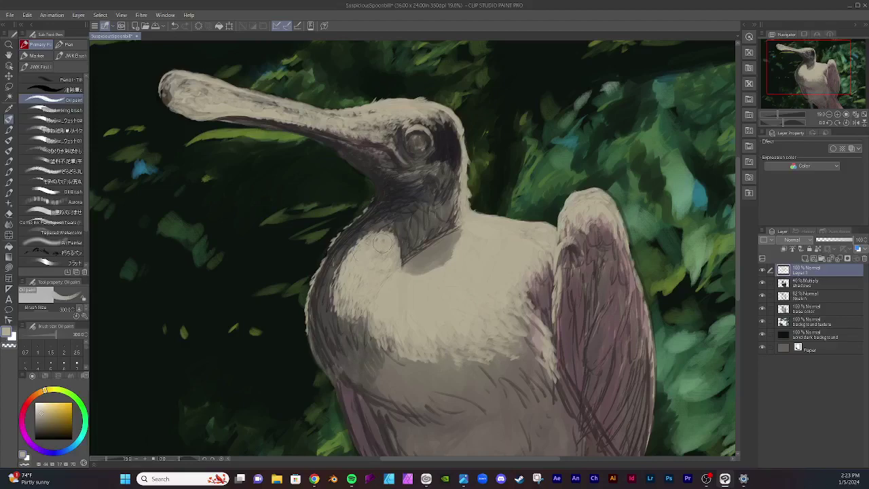
Step: Erase the excess base color beneath the bill's lower edge on the base color layer, using the Soft eraser at size 170
scroll(200, 126, up, 3)
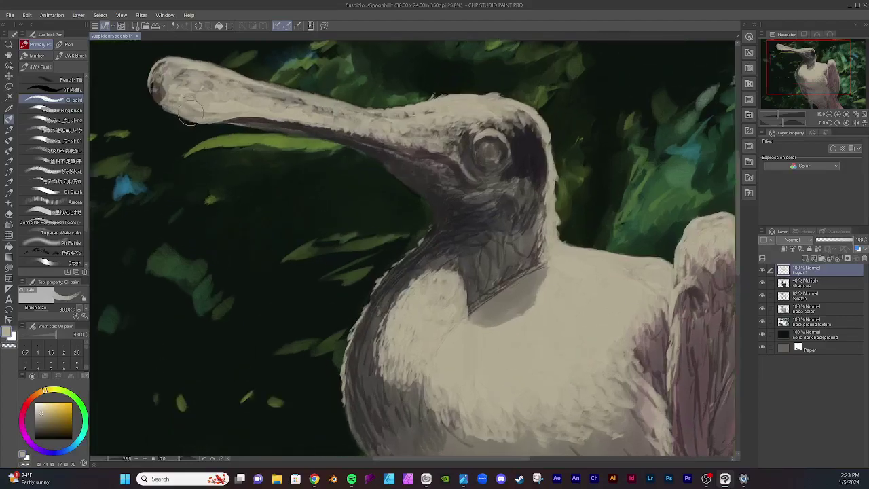
scroll(194, 110, up, 2)
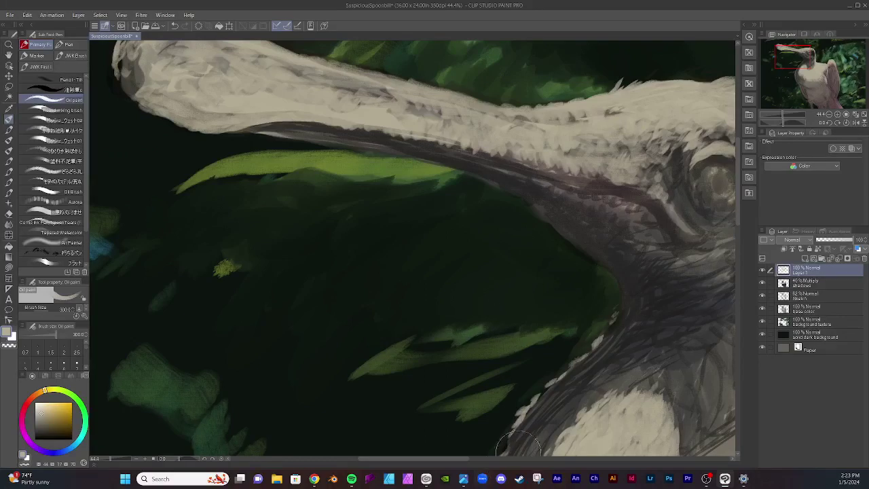
scroll(438, 449, right, 2)
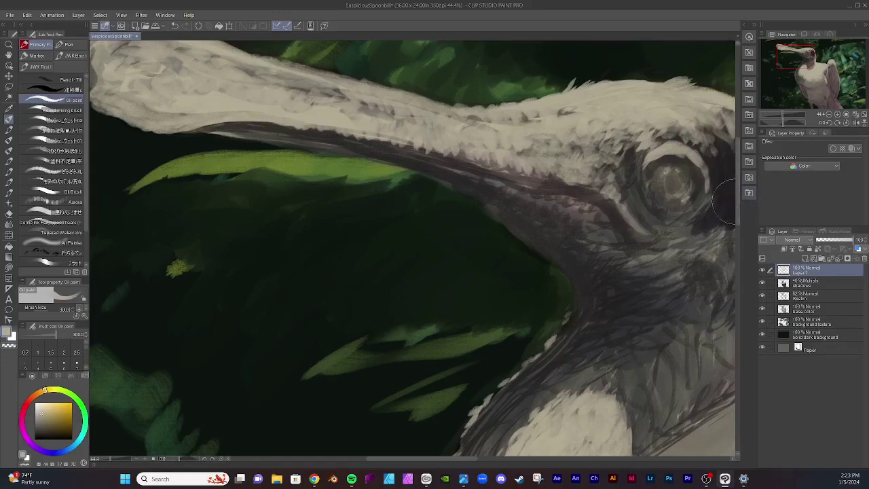
scroll(736, 202, up, 3)
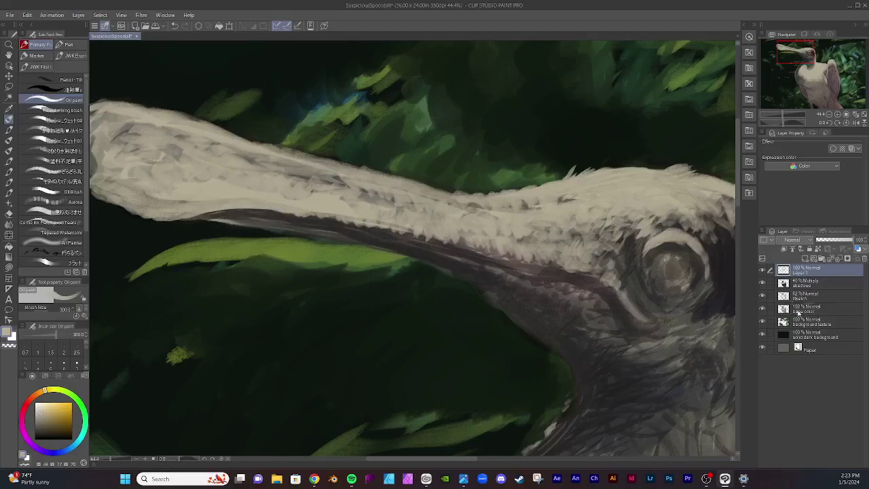
click(787, 309)
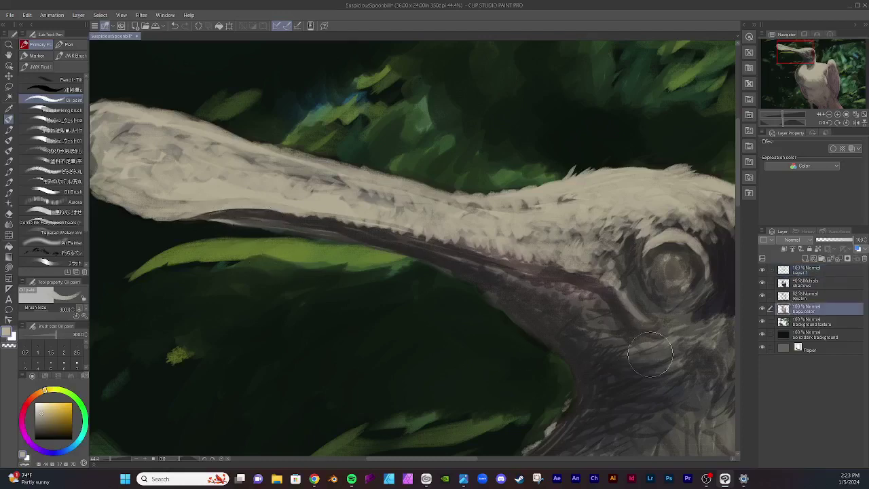
click(10, 140)
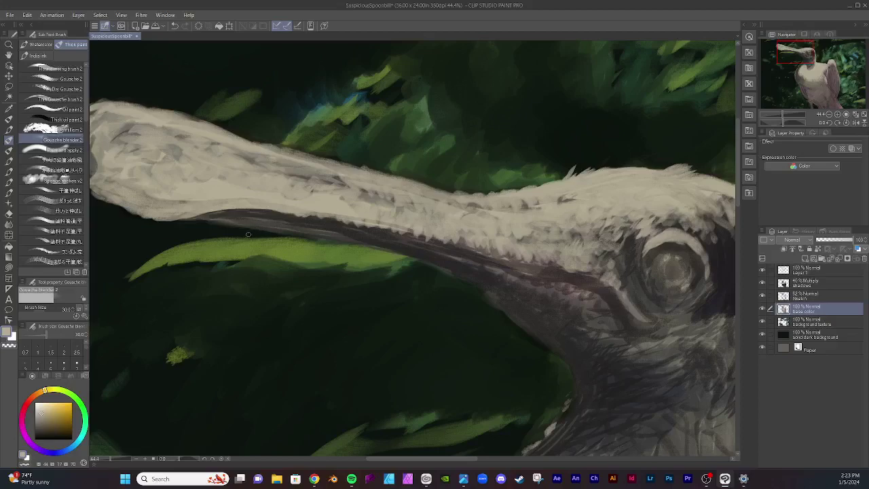
key(e)
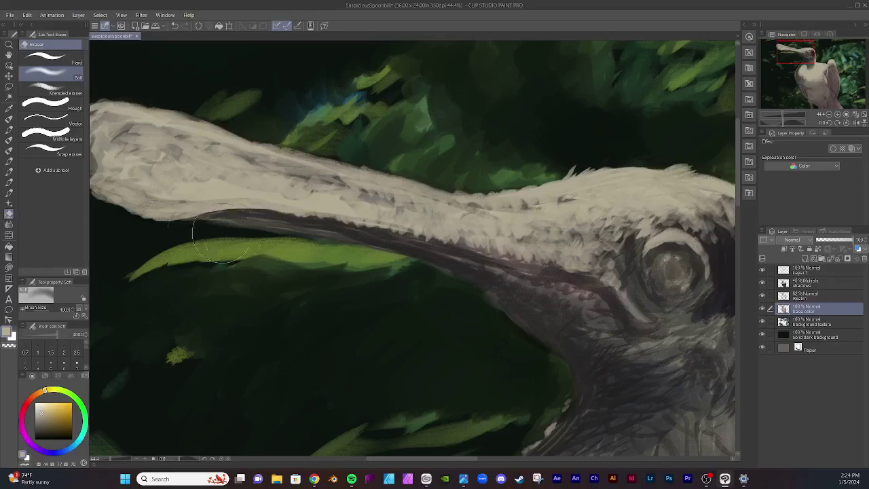
key(bracketleft)
key(bracketleft)
key(bracketleft)
key(bracketleft)
key(bracketleft)
drag(220, 228, 365, 253)
mouse_move(301, 237)
mouse_down()
mouse_move(370, 254)
mouse_move(384, 270)
mouse_move(421, 273)
mouse_move(425, 293)
mouse_move(433, 272)
mouse_move(366, 289)
mouse_move(307, 280)
mouse_up()
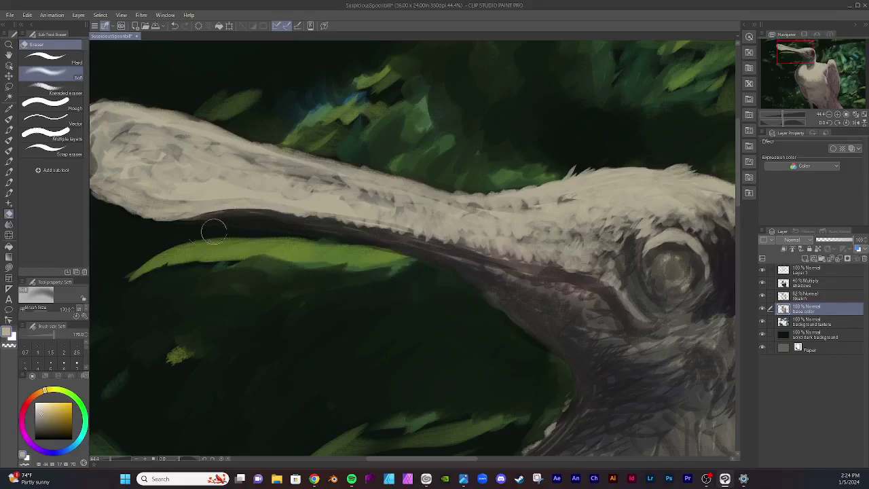
mouse_move(215, 231)
mouse_down()
mouse_move(170, 235)
mouse_move(231, 256)
mouse_move(186, 237)
mouse_move(208, 227)
mouse_move(128, 227)
mouse_move(238, 231)
mouse_move(221, 230)
mouse_up()
mouse_move(362, 254)
mouse_down()
mouse_move(333, 246)
mouse_move(405, 270)
mouse_up()
Step: Erase the leftover lines beneath the bill on the Sketch layer and trim the cream paint's lower edge on Layer 1 with the eraser at size 80
click(805, 297)
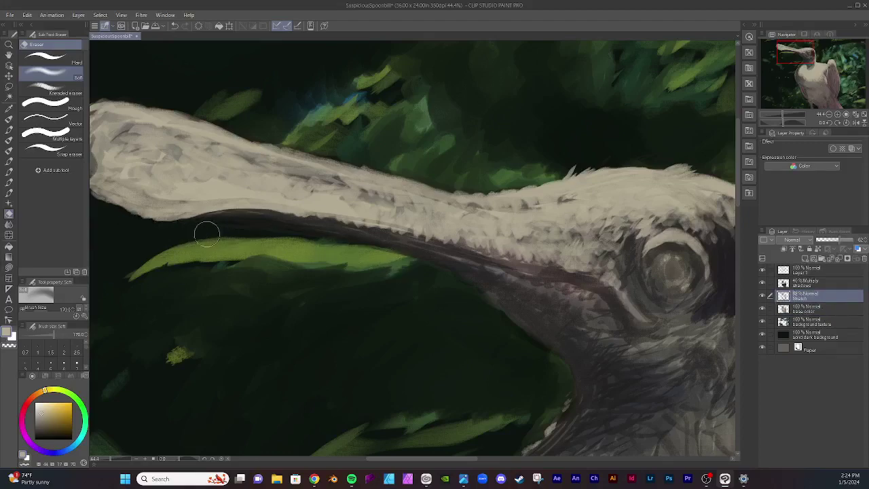
drag(207, 235, 252, 234)
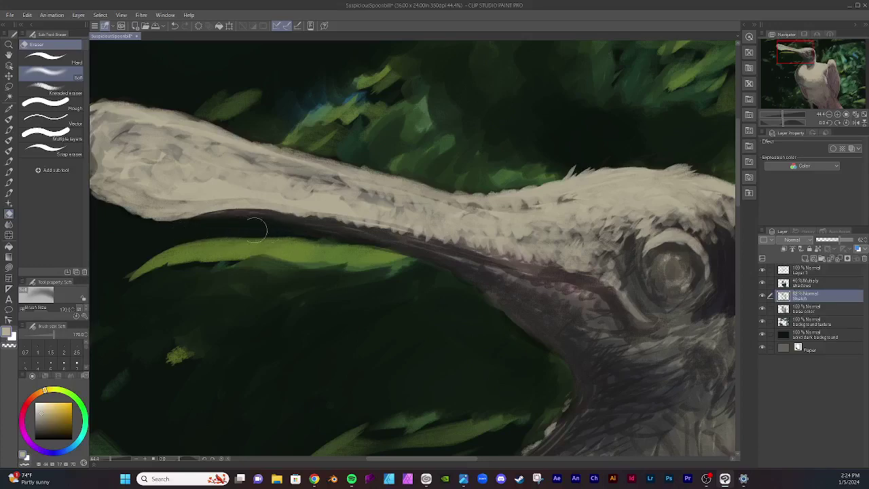
click(806, 271)
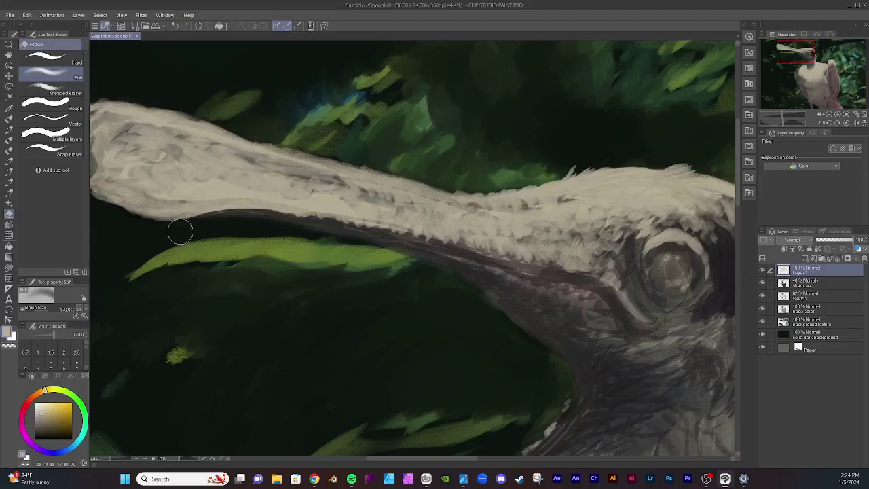
key([)
key([)
key([)
key([)
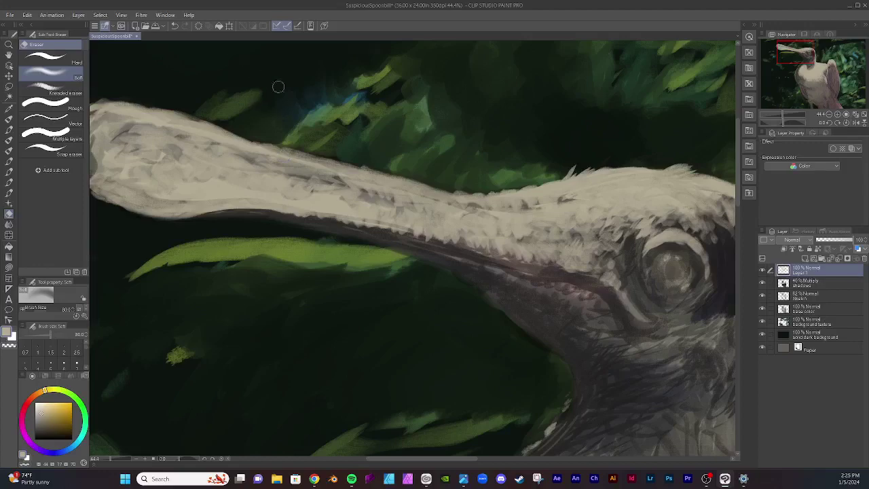
Step: Save the spoonbill painting under its existing file name
scroll(279, 87, down, 4)
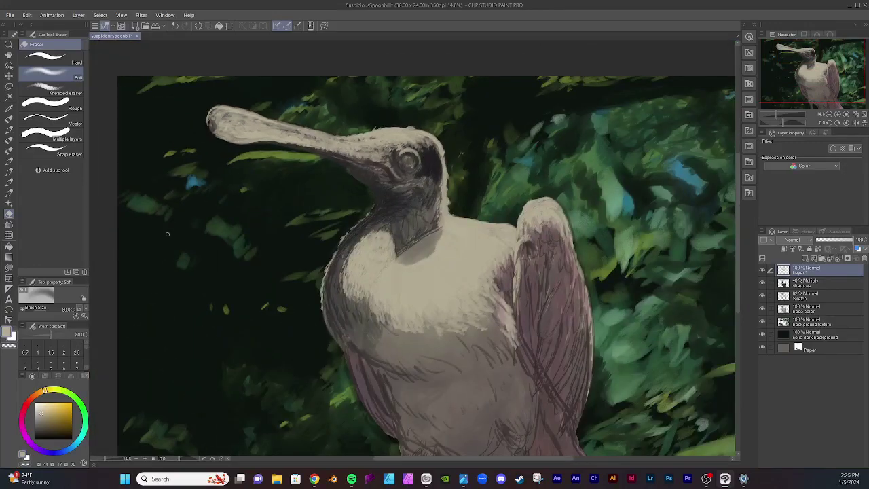
click(11, 15)
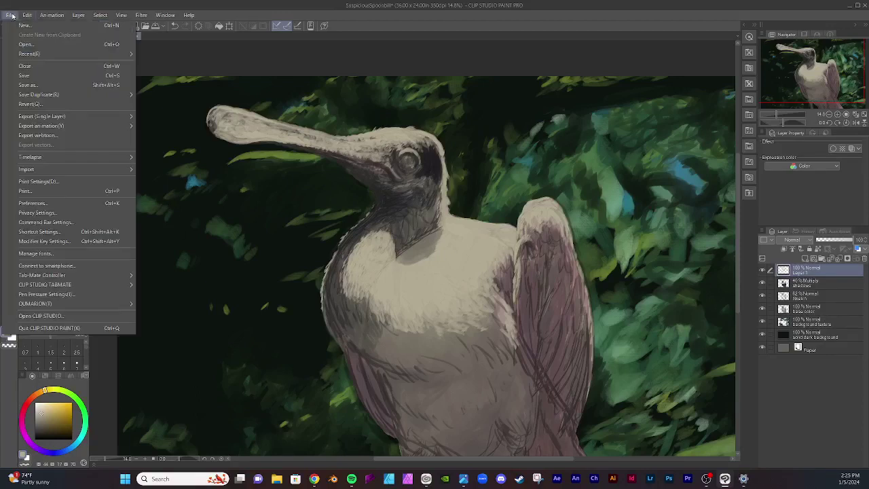
click(28, 78)
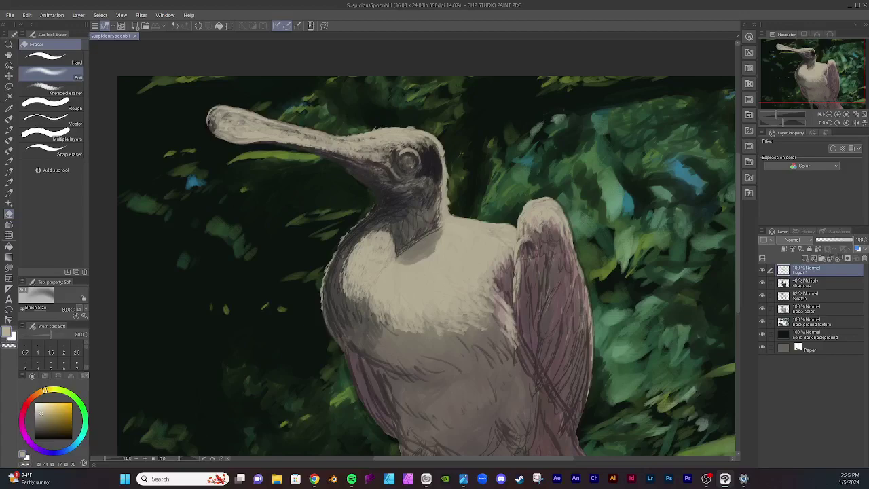
Step: Choose a saturated orange-brown as the paint colour for the bird's eye
scroll(488, 150, up, 5)
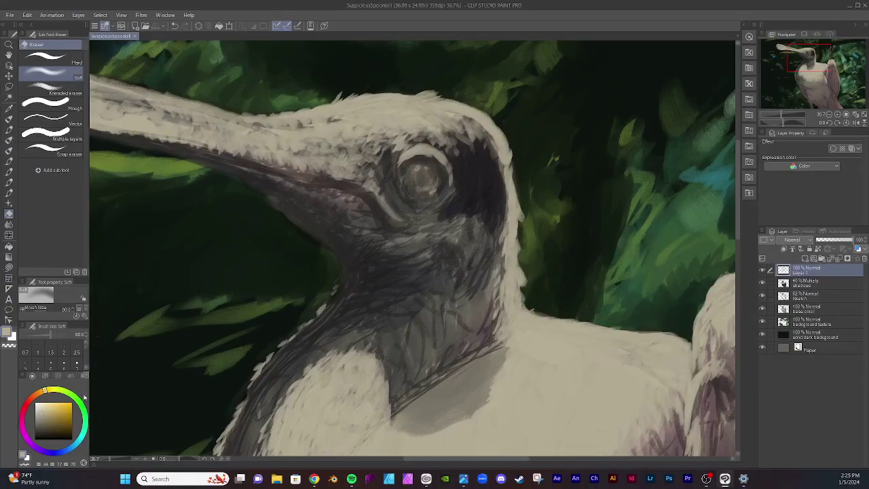
click(38, 397)
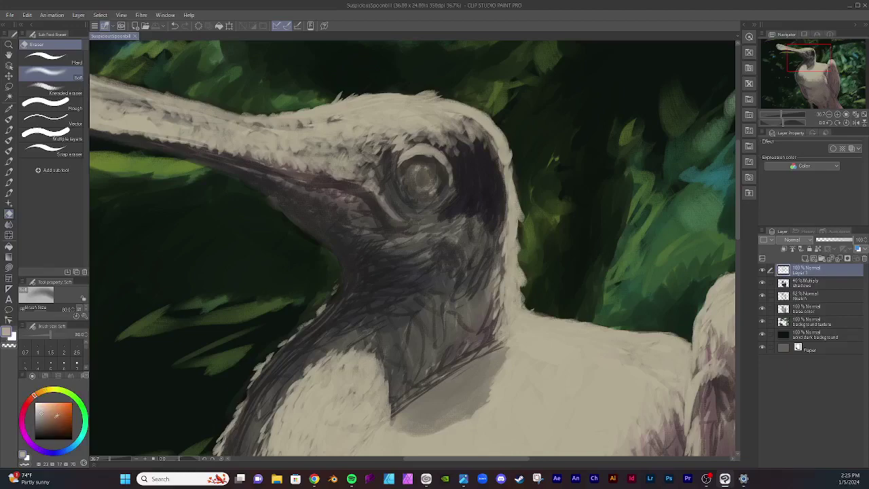
click(61, 409)
click(37, 394)
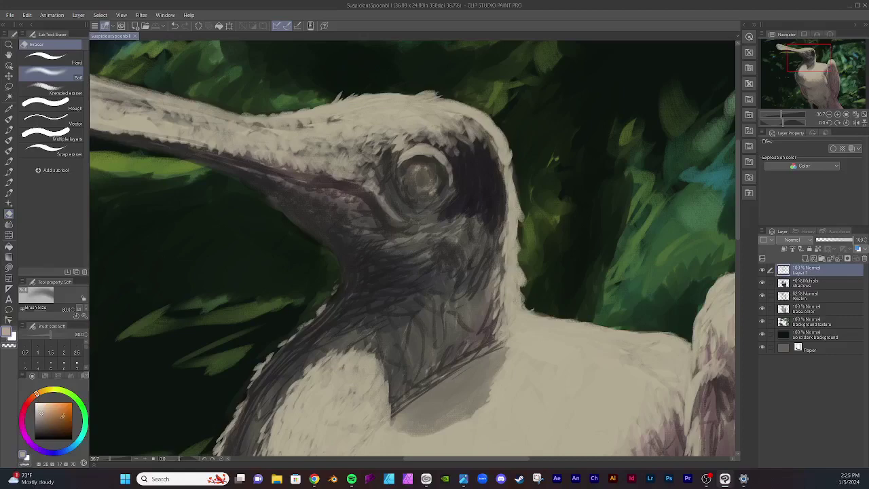
click(62, 416)
click(64, 419)
click(62, 421)
Step: Paint the iris as an orange-brown ring around the pupil on Layer 1, using the Oil paint brush at size 80
drag(420, 166, 425, 165)
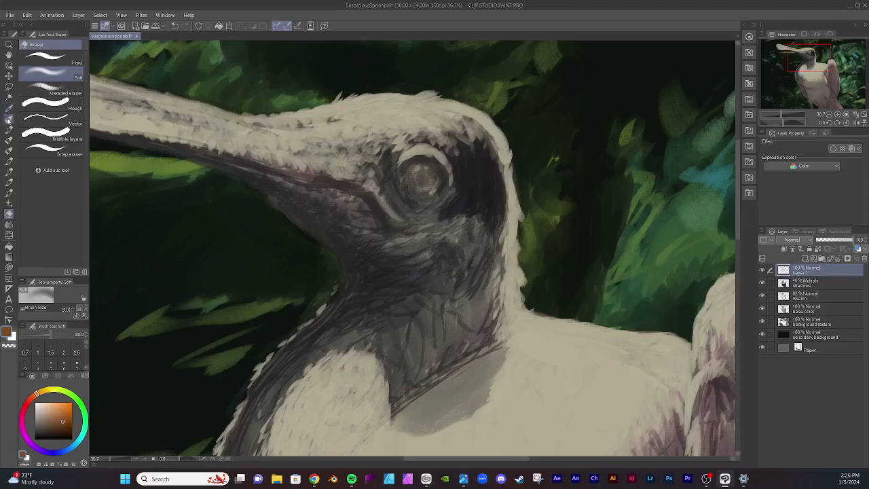
click(9, 119)
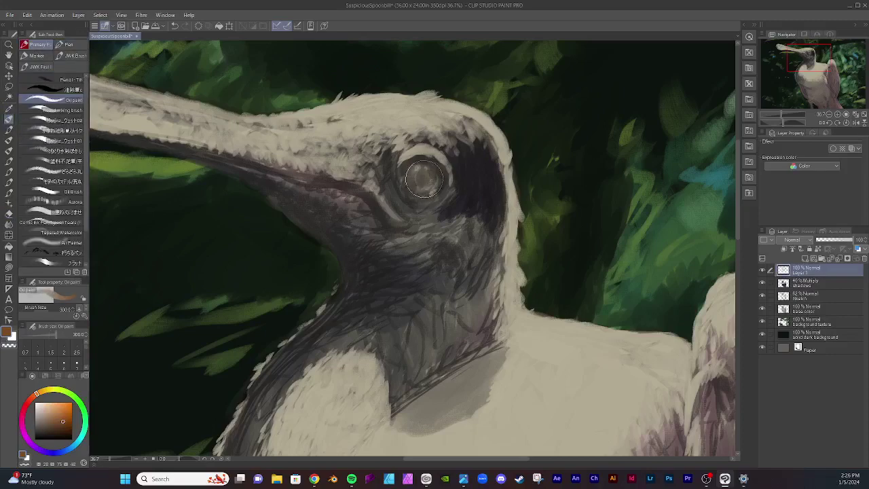
key(bracketleft)
key(bracketleft)
key(bracketleft)
key(bracketleft)
key(bracketleft)
key(bracketleft)
key(bracketleft)
mouse_move(427, 169)
mouse_down()
mouse_move(431, 175)
mouse_move(428, 168)
mouse_move(413, 174)
mouse_move(418, 170)
mouse_up()
mouse_move(430, 169)
mouse_down()
mouse_move(421, 178)
mouse_move(423, 164)
mouse_up()
mouse_move(425, 168)
mouse_down()
mouse_move(410, 174)
mouse_move(420, 178)
mouse_up()
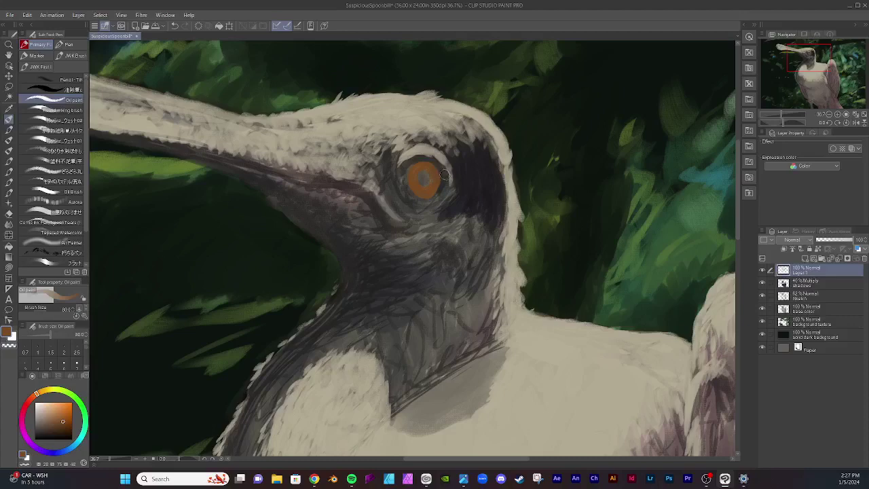
Step: Paint a near-black pupil in the centre of the orange iris on Layer 1 with the Oil paint brush at size 80
click(57, 438)
click(67, 437)
drag(425, 178, 421, 174)
drag(426, 177, 422, 172)
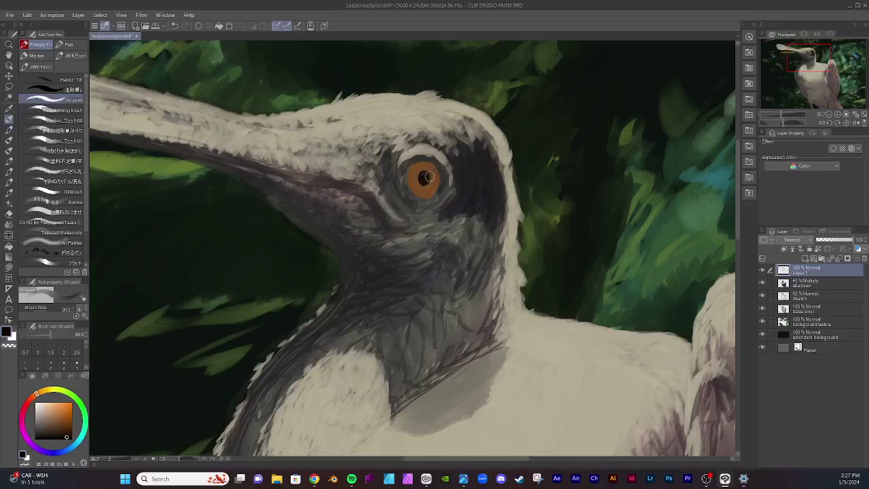
drag(426, 176, 423, 177)
Step: Add a new layer above Layer 1 and set it to Multiply at 40% opacity
click(805, 258)
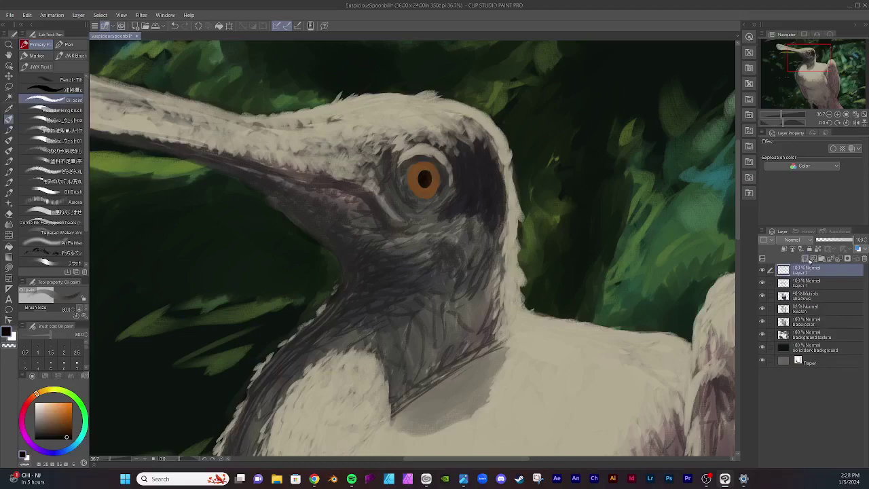
click(811, 244)
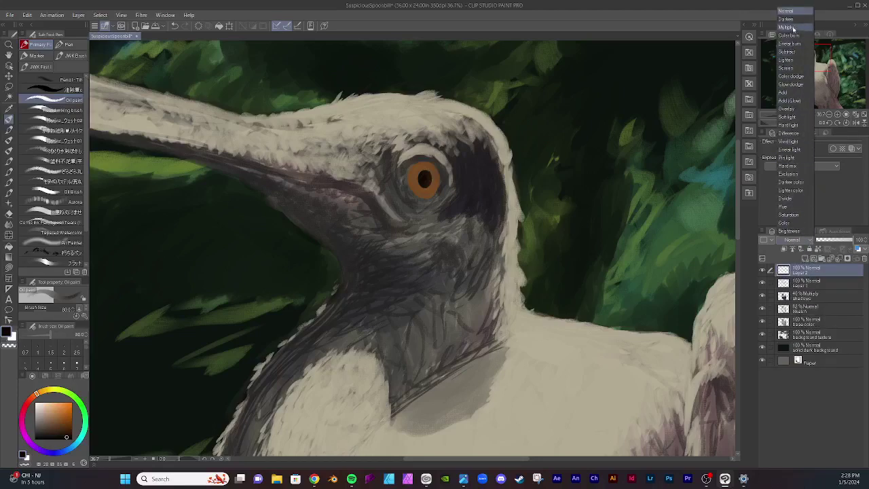
click(790, 27)
drag(854, 242, 839, 243)
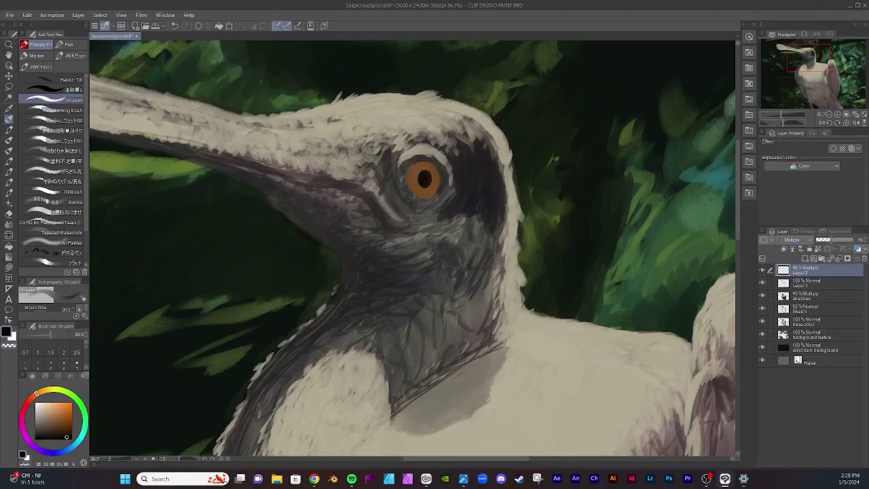
Step: Shade around the eye and over the dark patch behind it in dark blue on Layer 2, using the Oil paint brush at size 170
click(57, 452)
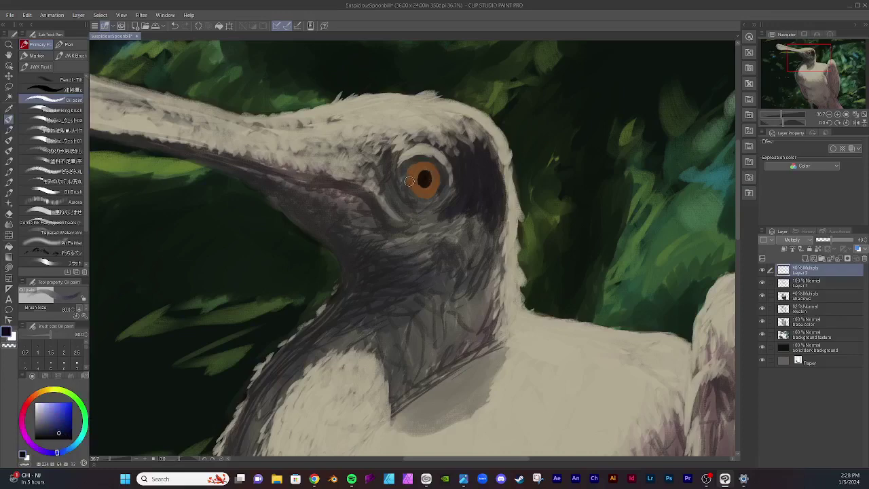
key(bracketright)
key(bracketright)
key(bracketright)
key(bracketright)
key(bracketright)
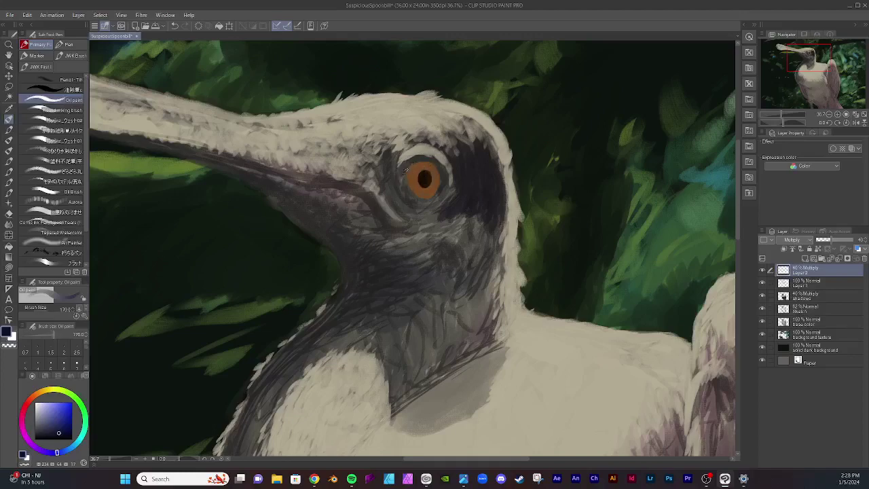
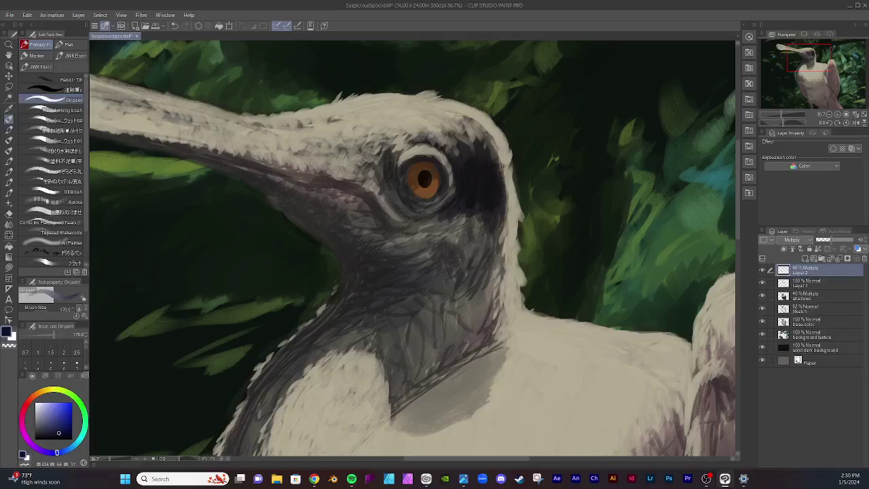
drag(503, 180, 504, 207)
mouse_move(480, 162)
mouse_down()
mouse_move(453, 156)
mouse_move(469, 134)
mouse_move(487, 141)
mouse_up()
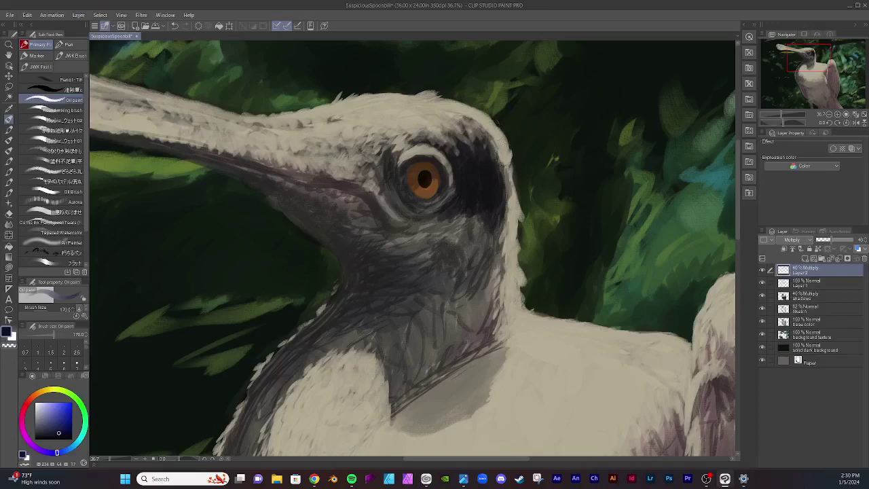
drag(485, 134, 497, 154)
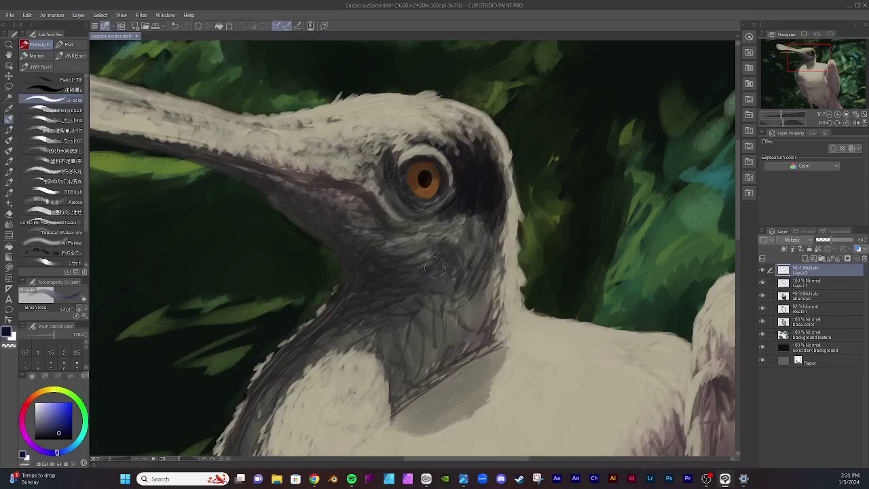
Step: Deepen the shadows below the eye and along the mouth line at the bill's base with dark blue strokes on Layer 2
mouse_move(344, 157)
mouse_down()
mouse_move(349, 163)
mouse_move(339, 164)
mouse_up()
drag(344, 170, 359, 173)
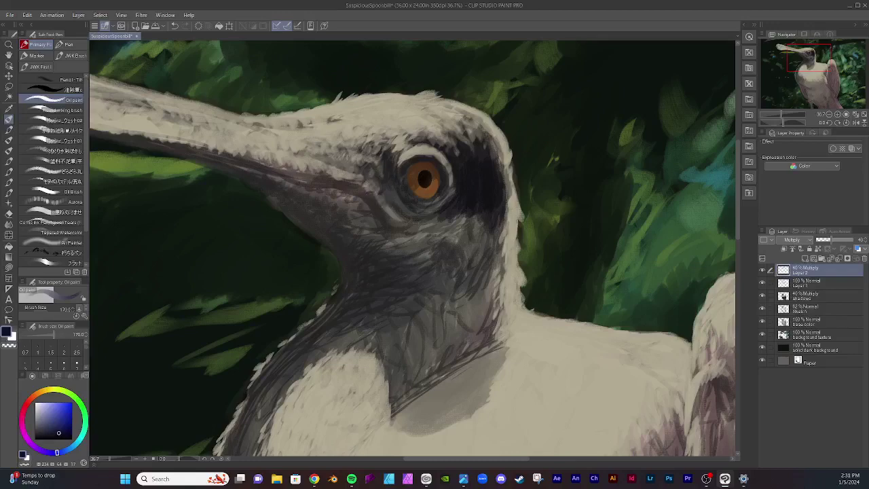
mouse_move(386, 206)
mouse_down()
mouse_move(430, 219)
mouse_move(436, 210)
mouse_move(434, 221)
mouse_move(398, 210)
mouse_move(396, 218)
mouse_move(479, 204)
mouse_move(388, 239)
mouse_move(404, 239)
mouse_move(416, 222)
mouse_move(458, 221)
mouse_up()
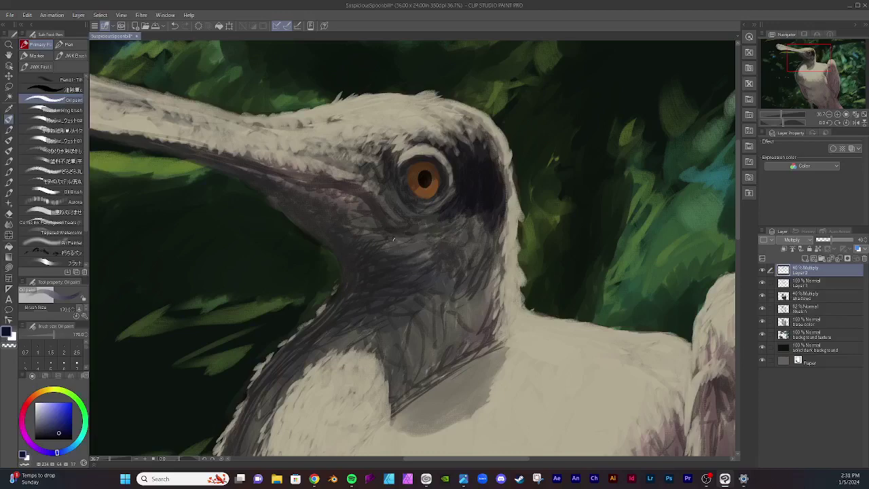
drag(393, 239, 384, 238)
drag(326, 202, 344, 207)
mouse_move(297, 189)
mouse_down()
mouse_move(359, 219)
mouse_move(370, 207)
mouse_up()
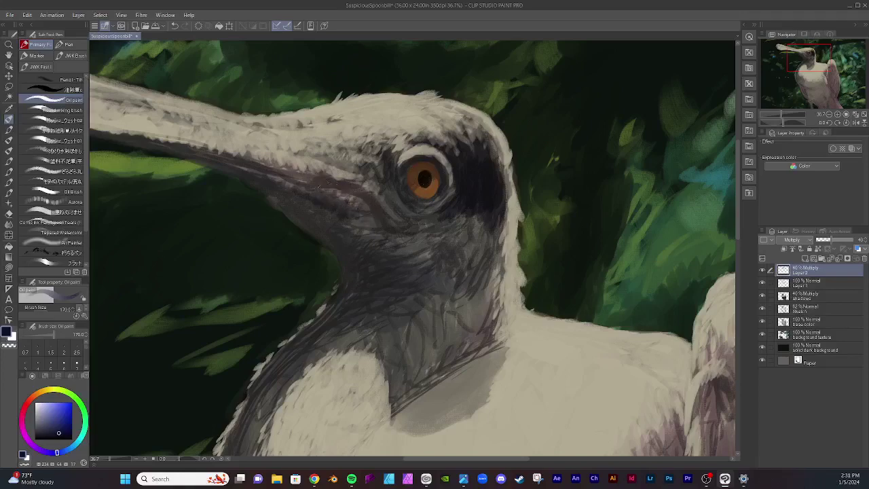
drag(319, 187, 359, 197)
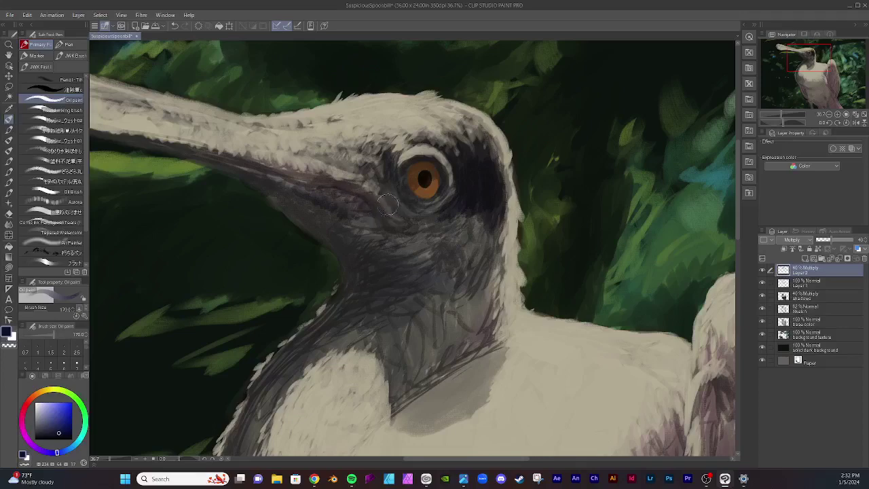
drag(368, 192, 387, 214)
drag(399, 199, 328, 182)
drag(276, 170, 350, 190)
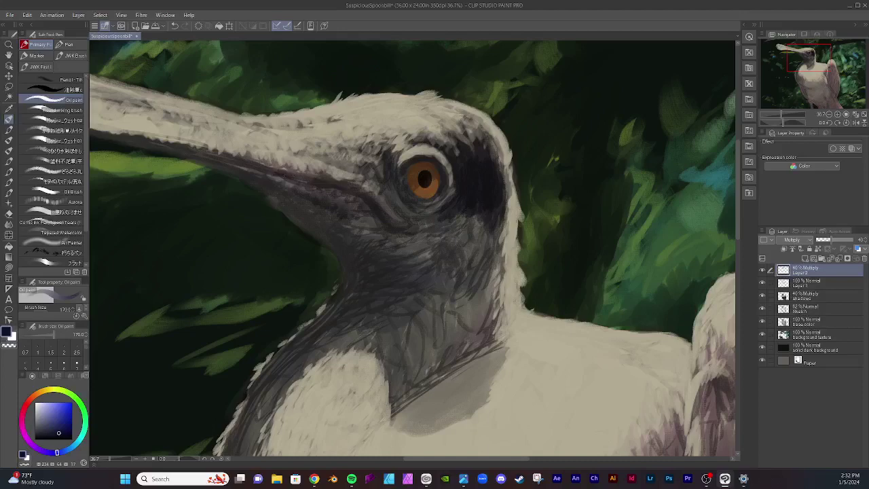
mouse_move(284, 176)
mouse_down()
mouse_move(342, 187)
mouse_move(333, 187)
mouse_up()
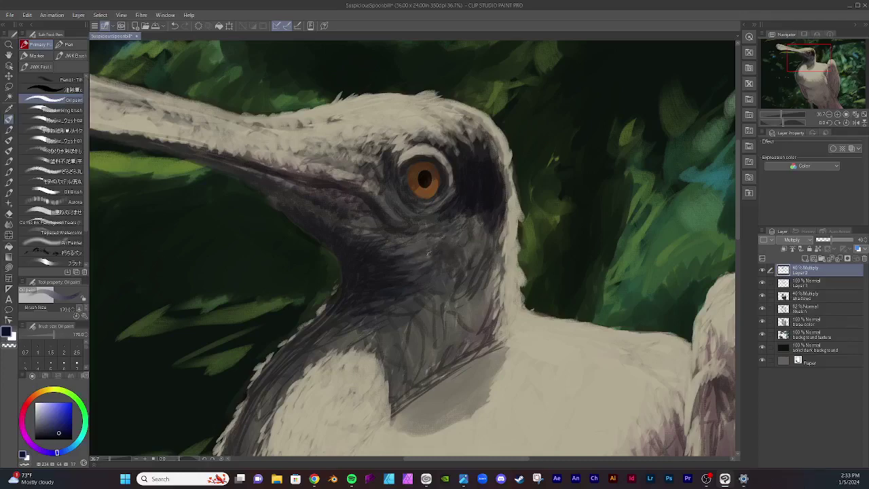
Step: Paint dark blue shadow strokes over the cheek, the back of the jaw and the upper throat on Layer 2
mouse_move(435, 254)
mouse_down()
mouse_move(457, 258)
mouse_move(462, 275)
mouse_up()
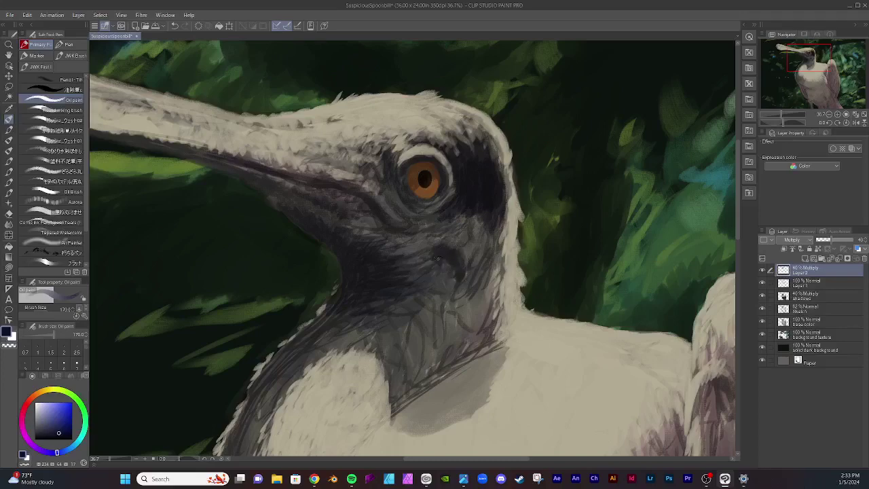
drag(440, 258, 451, 272)
drag(462, 259, 467, 283)
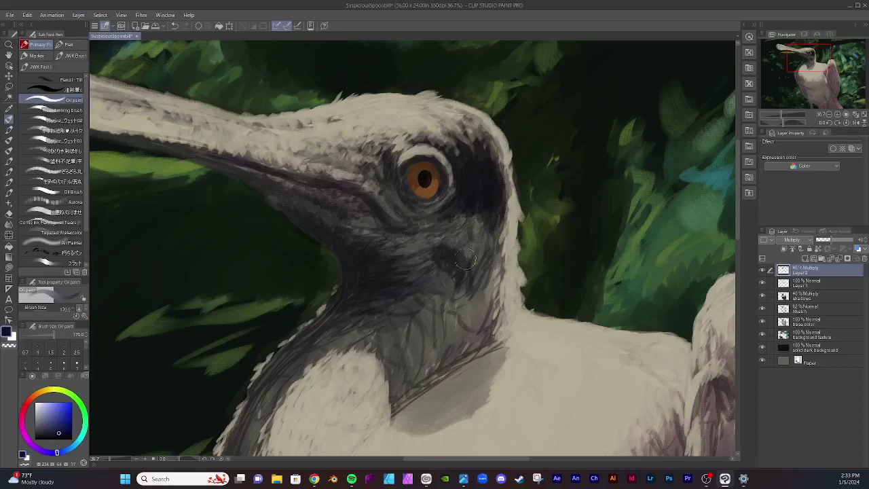
drag(468, 243, 476, 258)
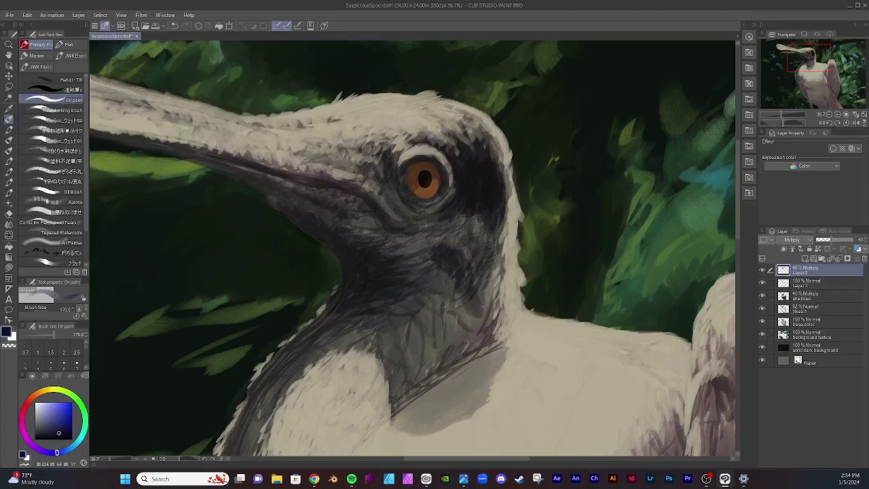
drag(486, 307, 495, 272)
drag(447, 282, 428, 283)
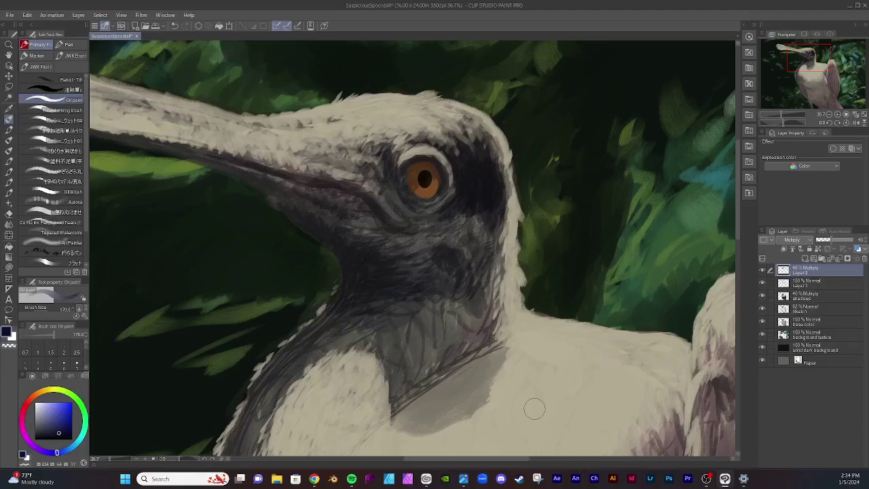
scroll(315, 246, down, 5)
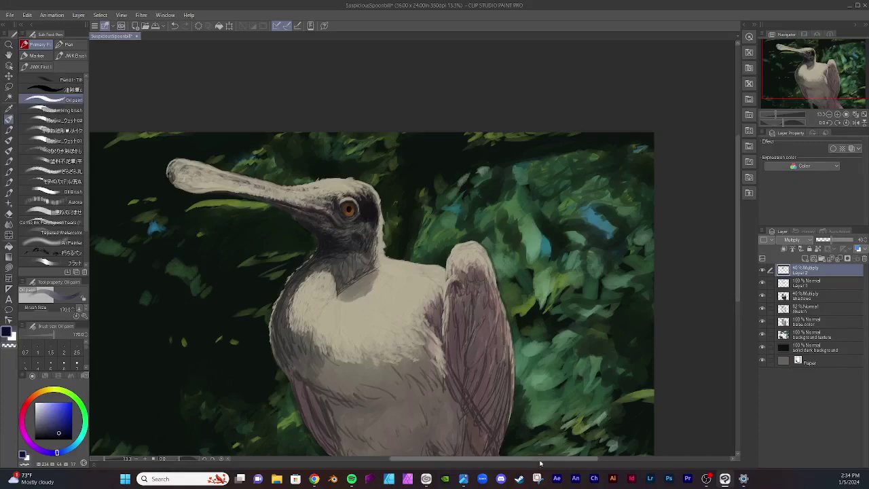
drag(541, 461, 509, 461)
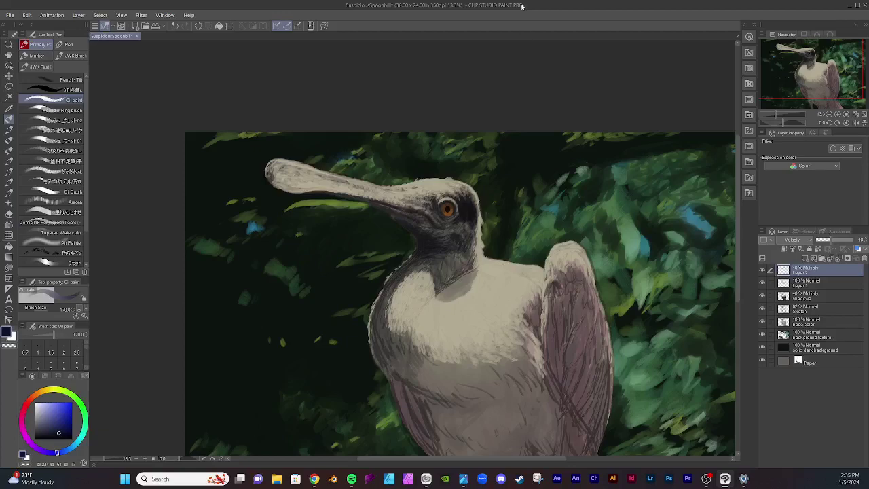
drag(521, 6, 491, 0)
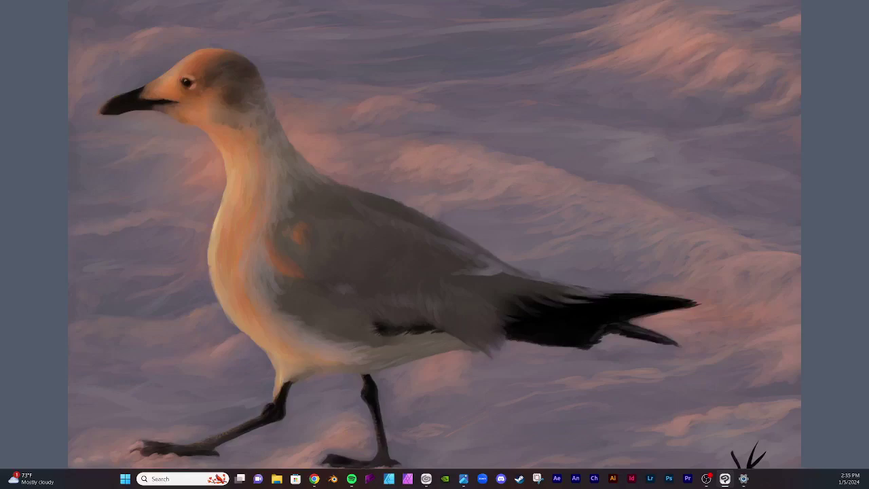
key(super+d)
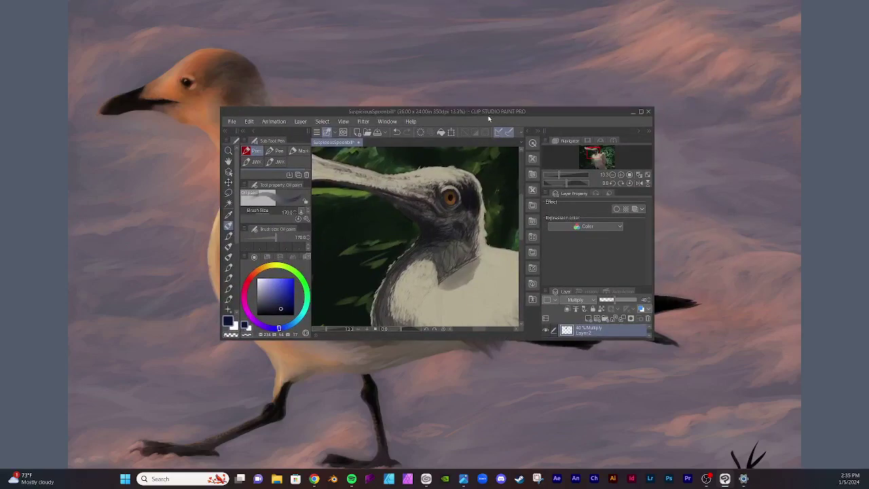
key(super+d)
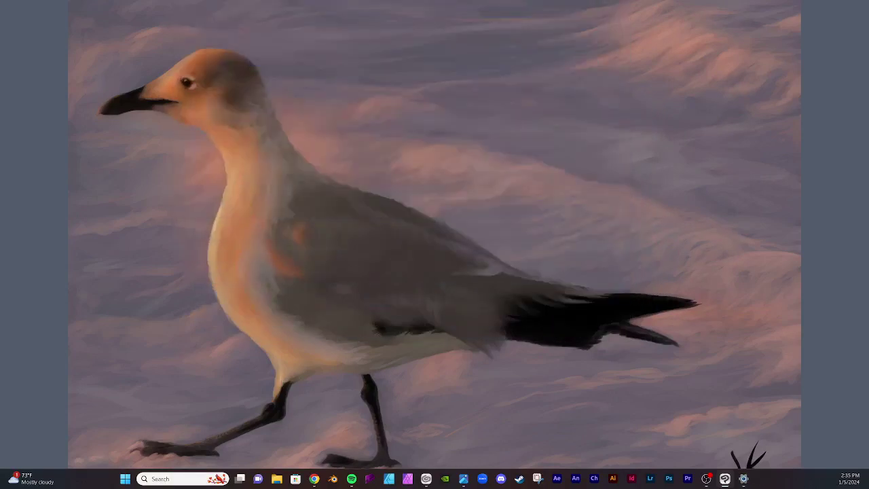
mouse_move(483, 0)
mouse_down()
mouse_move(491, 1)
mouse_move(467, 179)
mouse_move(477, 158)
mouse_move(506, 150)
mouse_up()
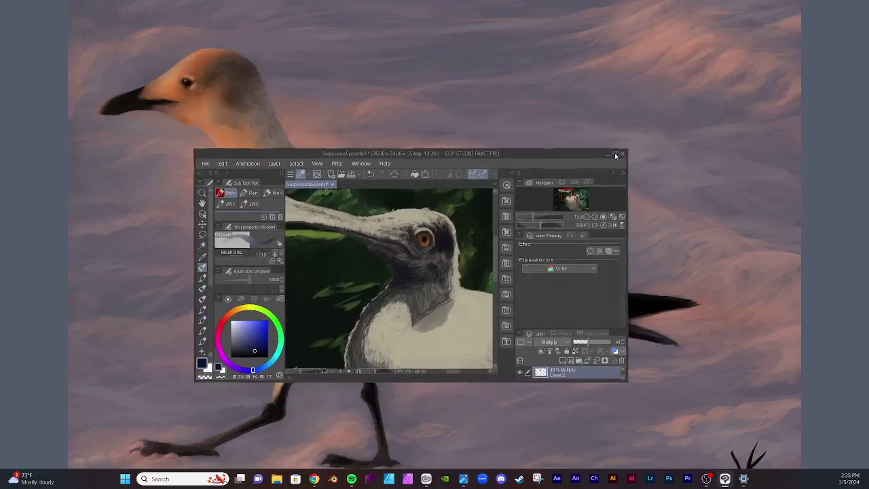
click(615, 154)
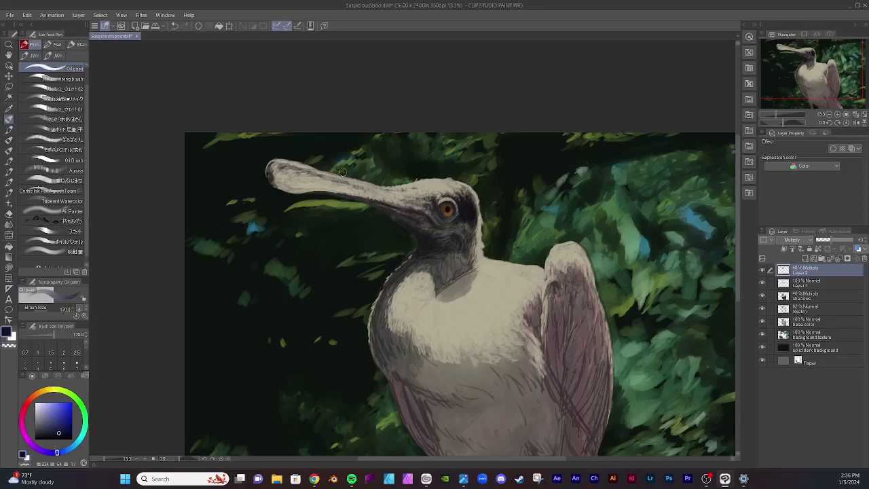
Step: Shade the bill's spoon tip, the lower neck and the shadowed side of the chest on Layer 2 with the brush at size 300
key(bracketright)
key(bracketright)
key(bracketright)
drag(279, 173, 286, 175)
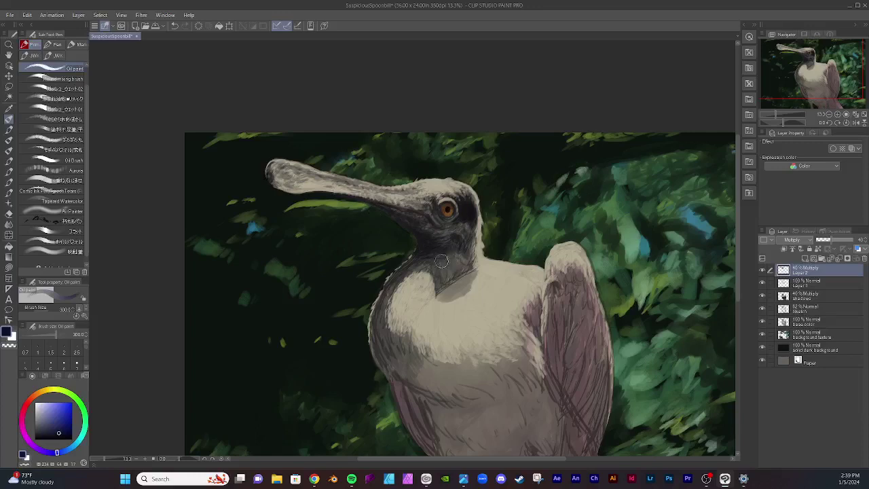
mouse_move(442, 261)
mouse_down()
mouse_move(436, 271)
mouse_move(443, 263)
mouse_move(452, 271)
mouse_move(453, 262)
mouse_up()
mouse_move(442, 269)
mouse_down()
mouse_move(449, 277)
mouse_move(464, 263)
mouse_up()
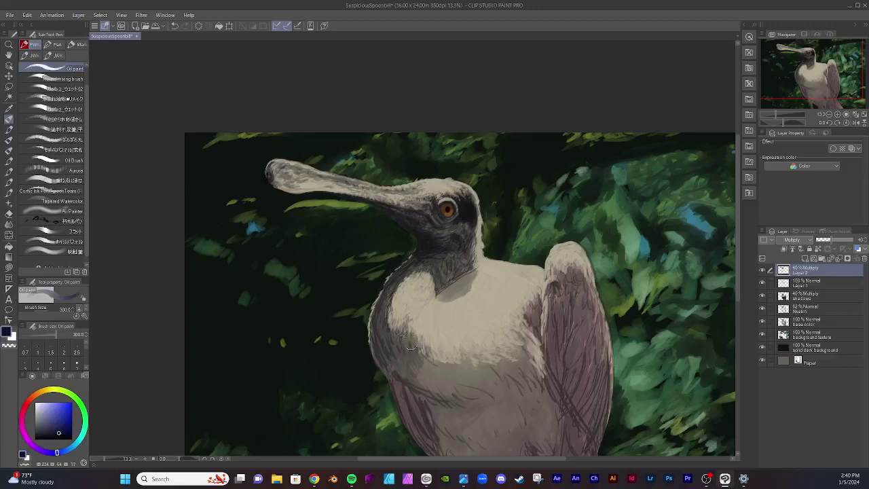
drag(402, 342, 393, 339)
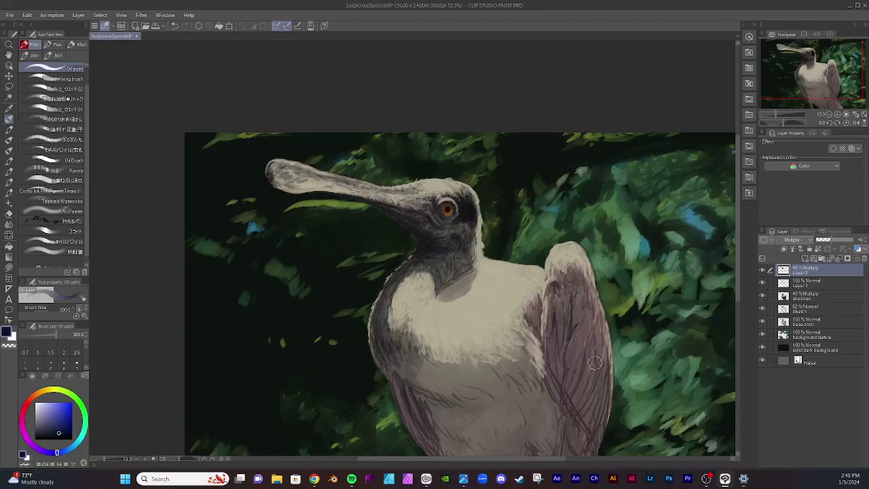
Step: Clean up the bird's outer edges with the Soft eraser at size 80, alternating between Layer 1 and the base color layer
click(808, 285)
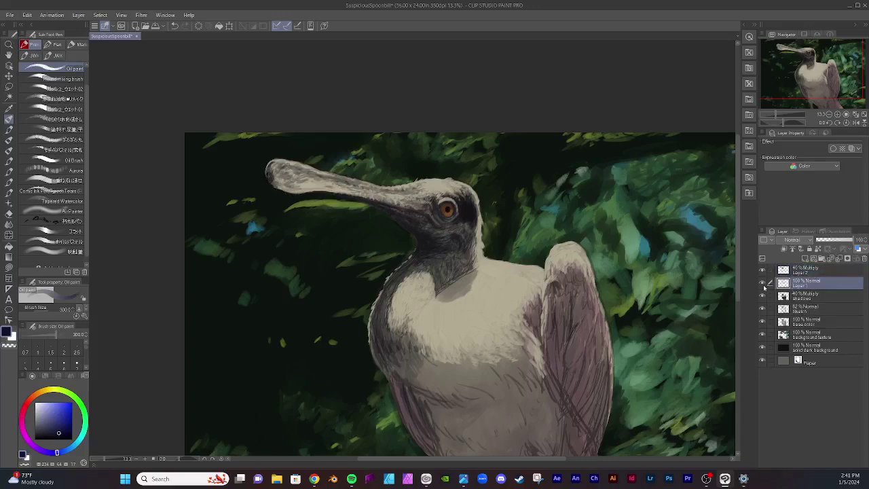
click(9, 213)
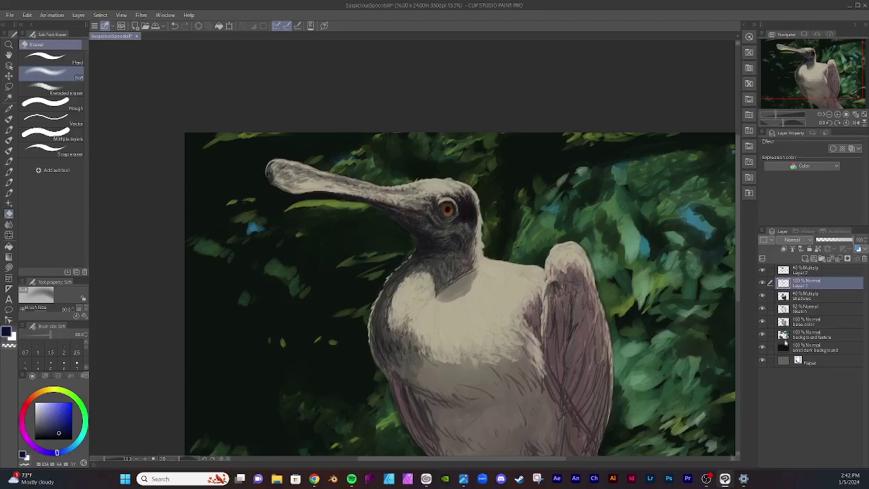
click(798, 322)
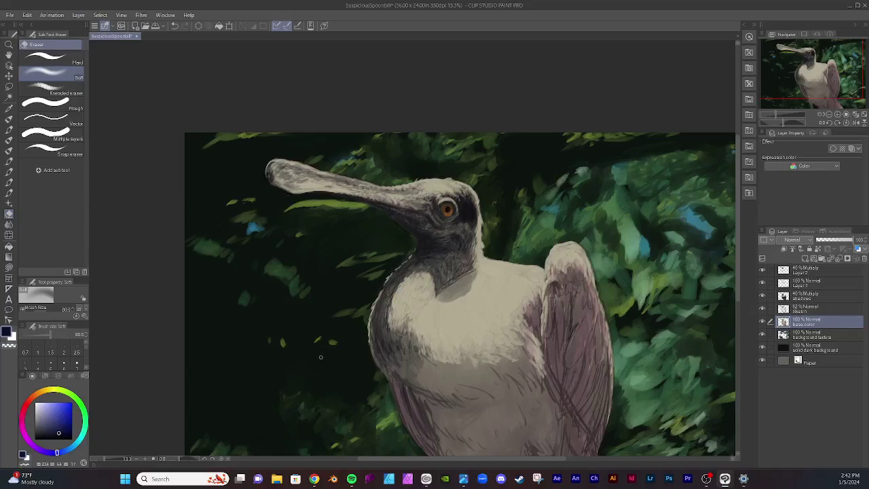
click(815, 286)
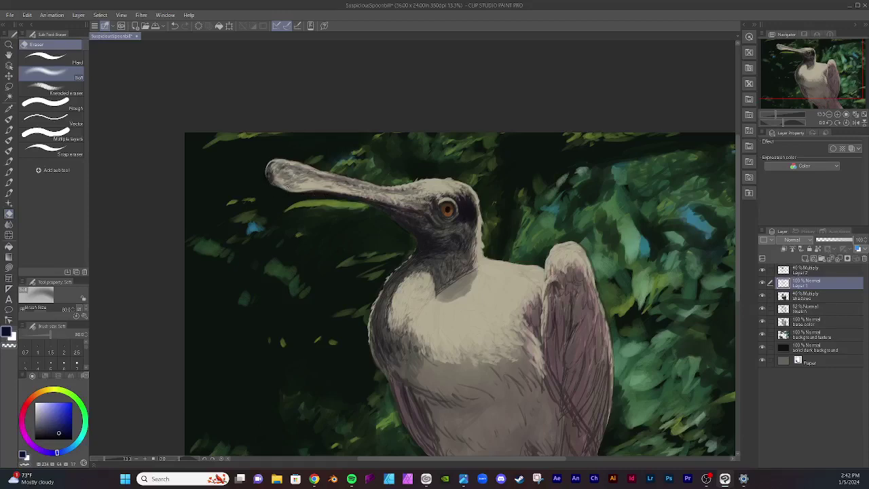
click(796, 322)
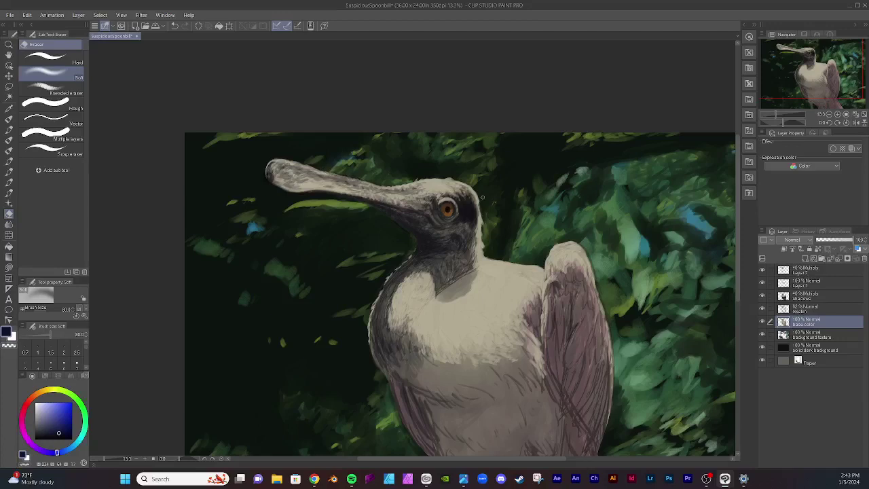
click(799, 286)
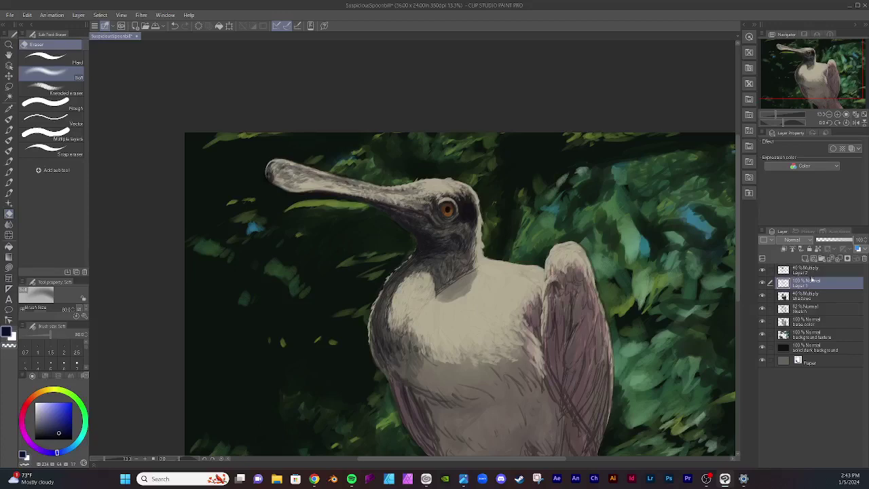
Step: Try to erase the stray marks along the bill's upper edge on Layer 2, then the shadows, Sketch and base color layers
click(804, 271)
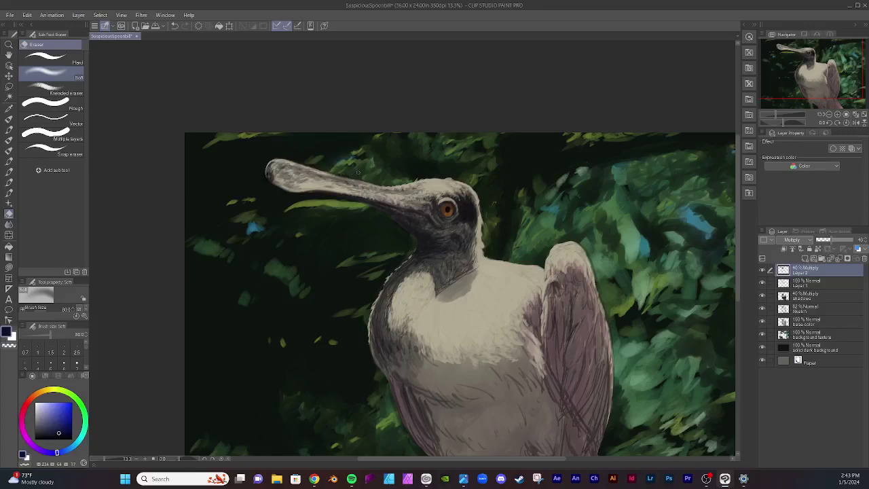
click(815, 294)
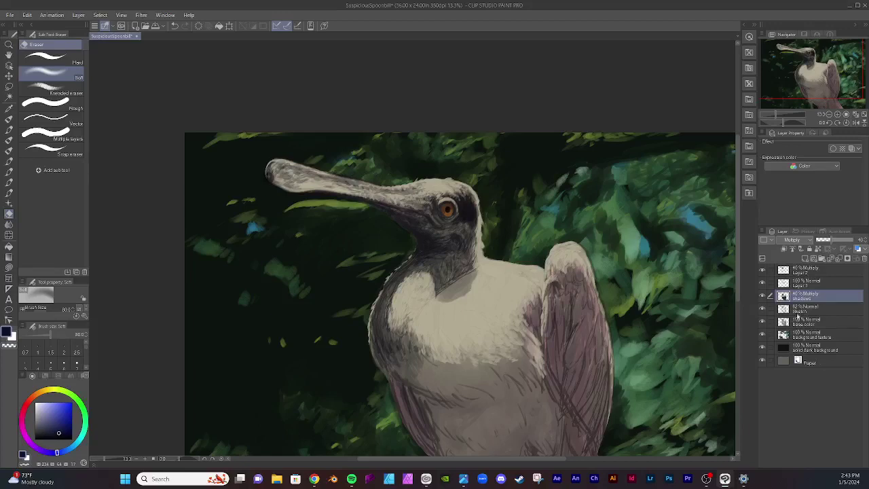
click(799, 309)
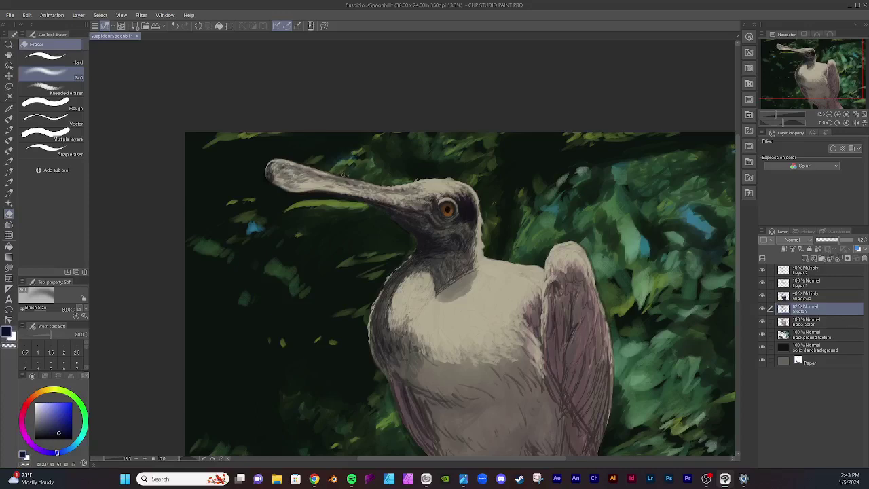
click(804, 321)
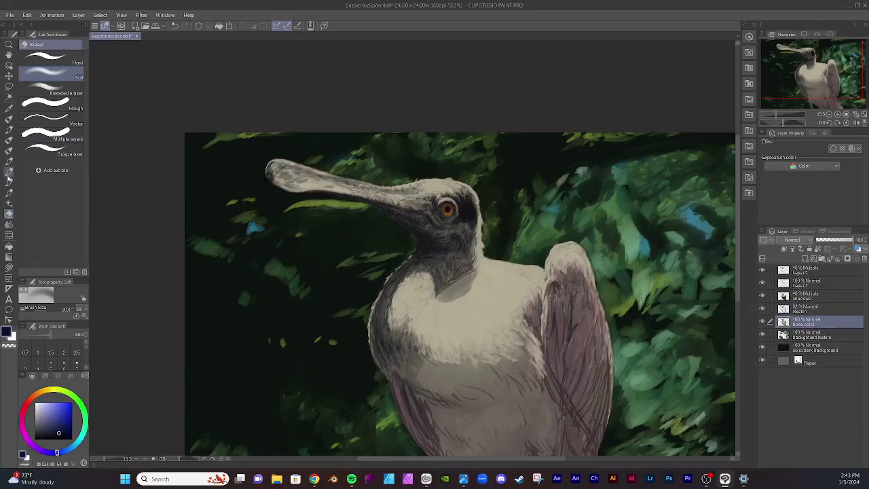
Step: Blend the background texture layer along the bill's upper edge with the Gouache blender 2 brush at size 100
click(819, 329)
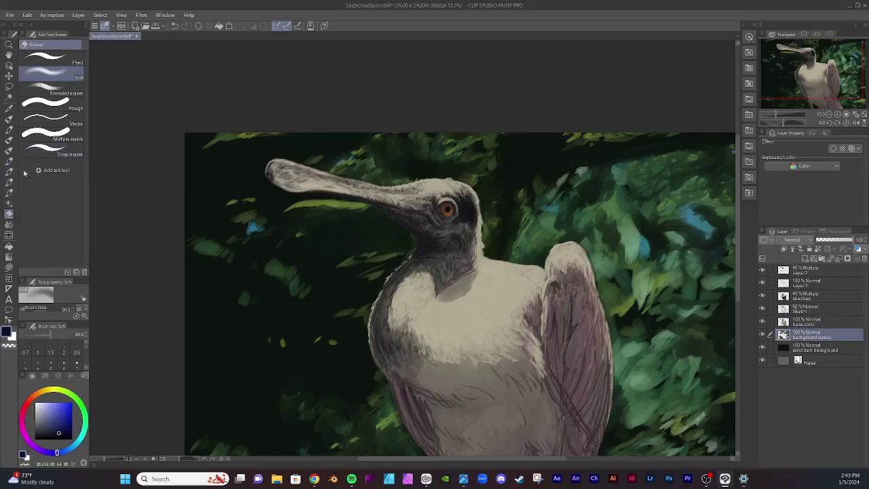
click(9, 139)
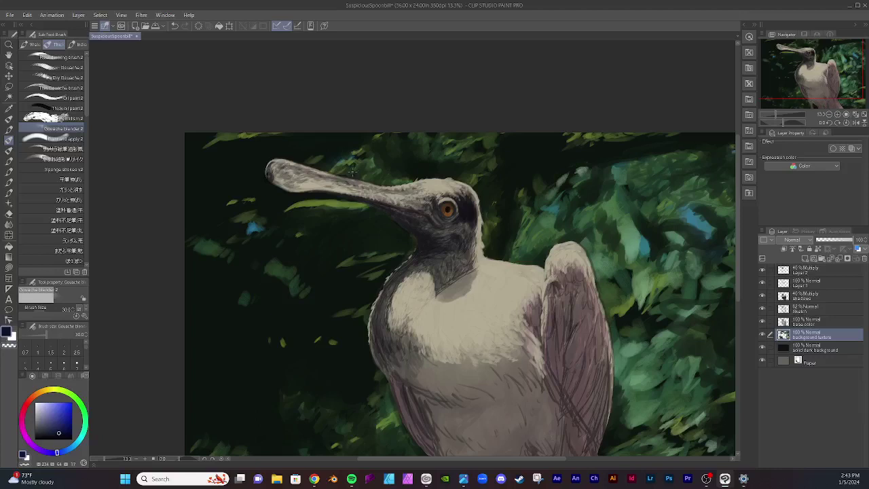
key(])
key(])
key(])
key(])
key(])
key(])
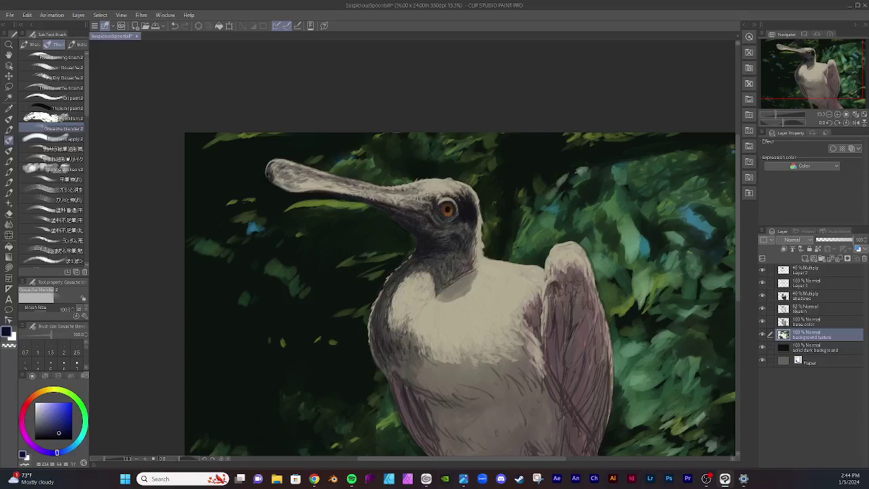
Step: Add a new raster layer above Layer 2 and name it "color feathers"
drag(738, 283, 740, 309)
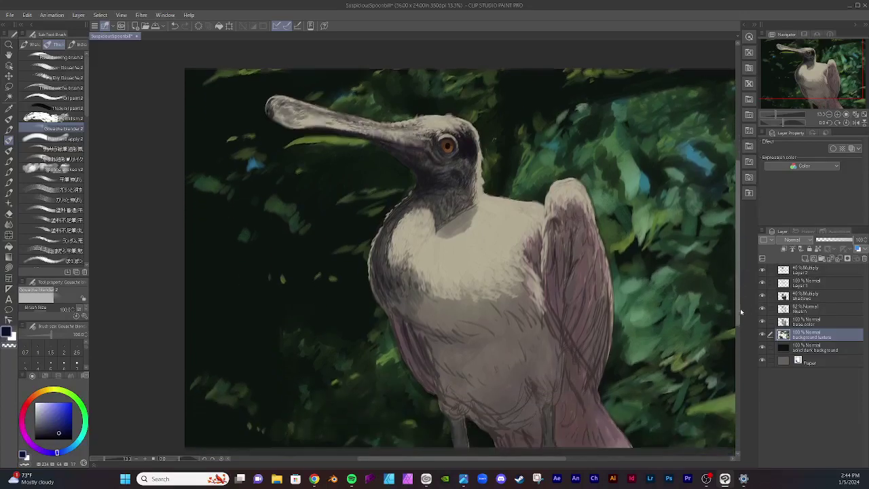
click(824, 284)
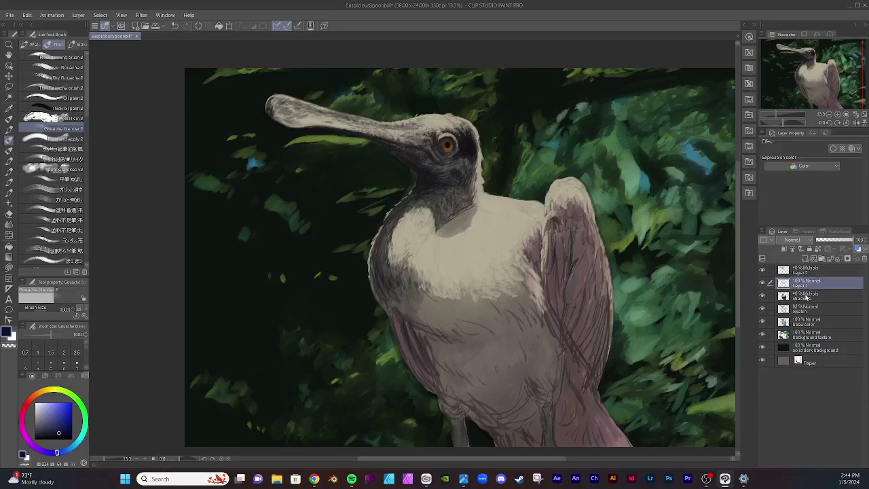
click(805, 259)
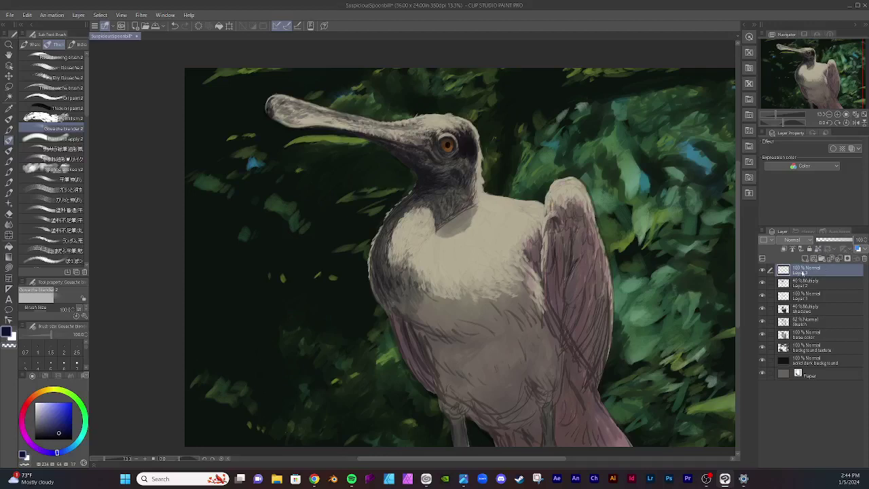
double_click(803, 271)
text(co)
text(ol feathers)
key(Return)
Step: Sample the mauve of the folded wing and shift it to a brighter, muted orange-red for the feathers
click(9, 108)
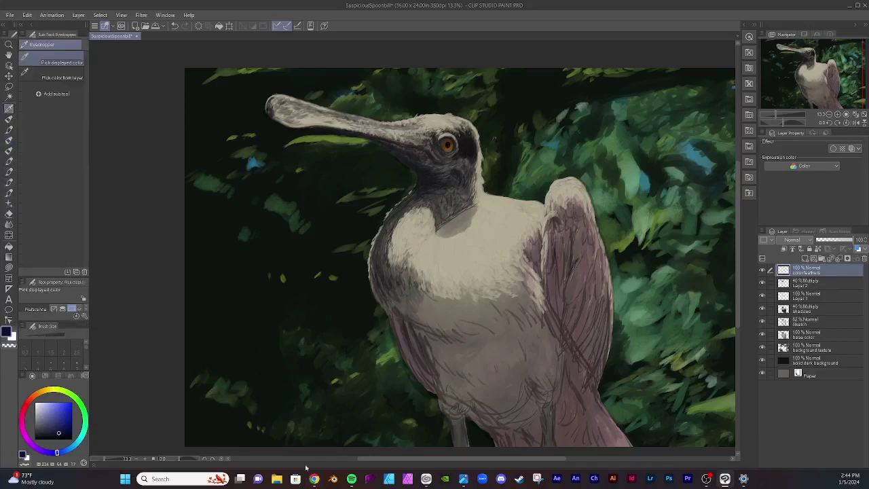
click(582, 329)
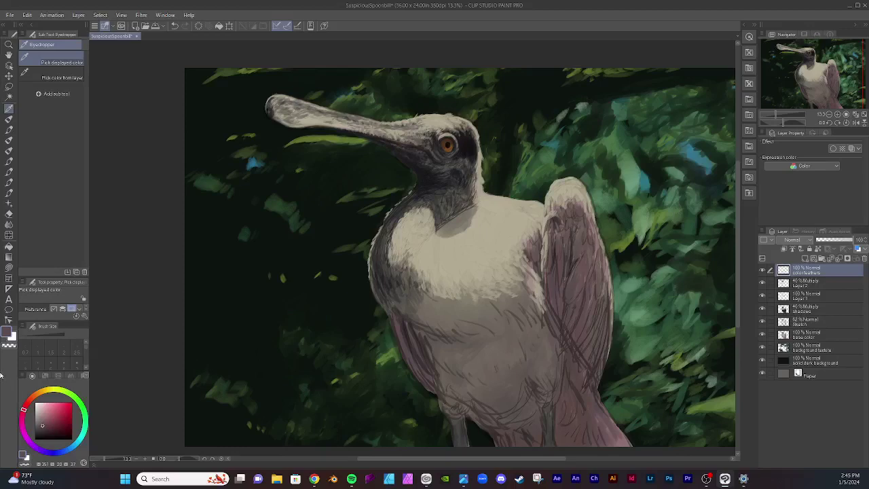
click(30, 402)
mouse_move(29, 401)
mouse_down()
mouse_move(34, 408)
mouse_move(32, 396)
mouse_up()
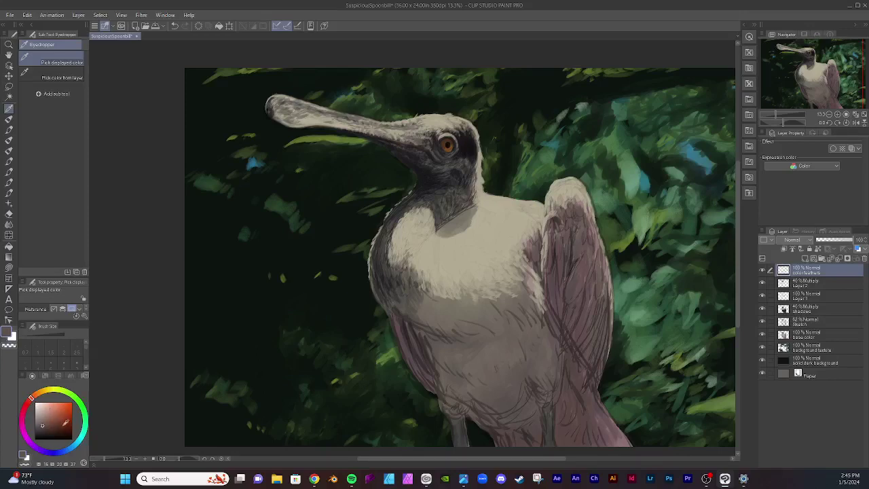
click(63, 424)
click(63, 419)
click(60, 408)
click(51, 415)
click(51, 412)
click(51, 414)
click(50, 416)
click(53, 412)
Step: Move the color feathers layer directly below shadows and brush orange-red onto the upper wing and its inner edge with Oil paint at size 300
click(9, 118)
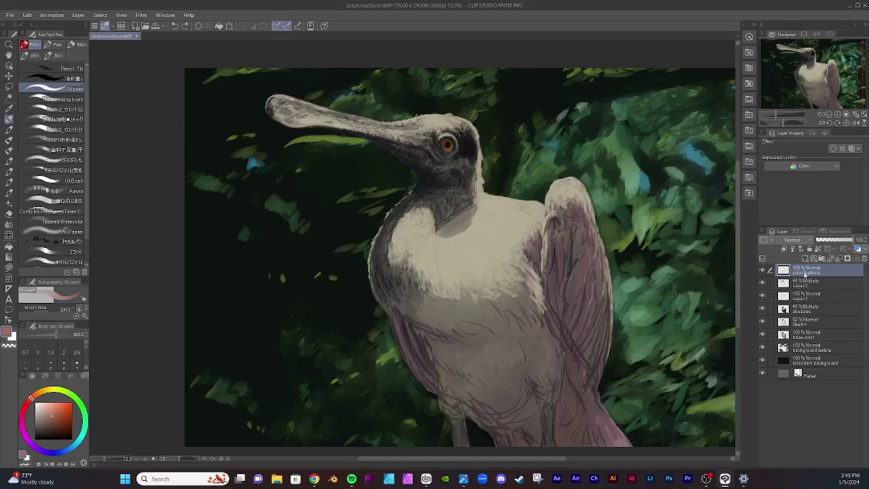
drag(806, 275, 806, 311)
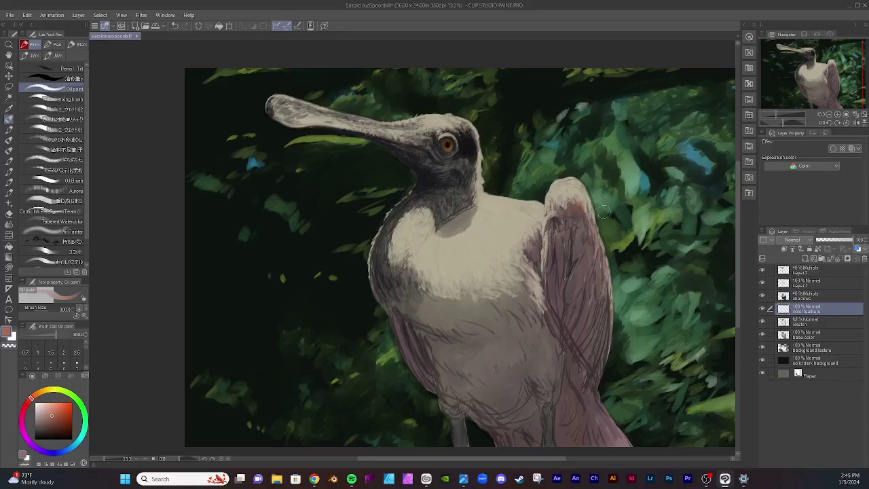
drag(588, 220, 585, 226)
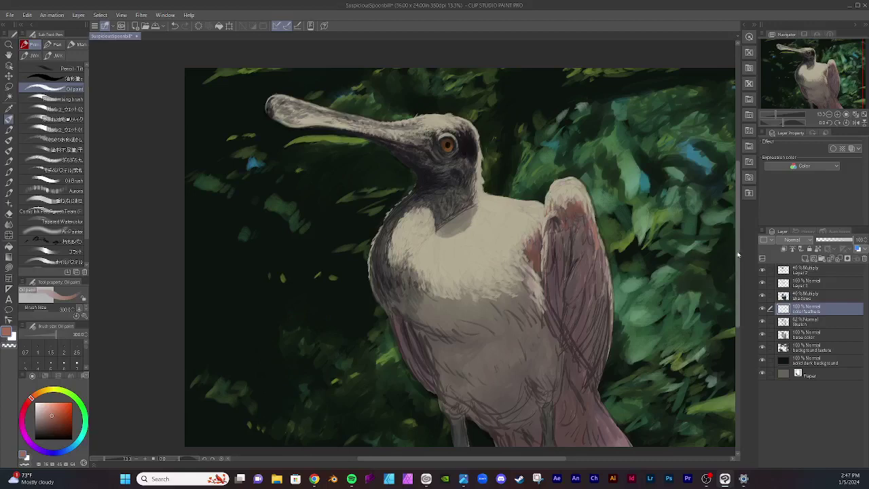
Step: Paint orange-red strokes over the narrow wing on the bird's shadowed side on the color feathers layer
drag(738, 255, 736, 277)
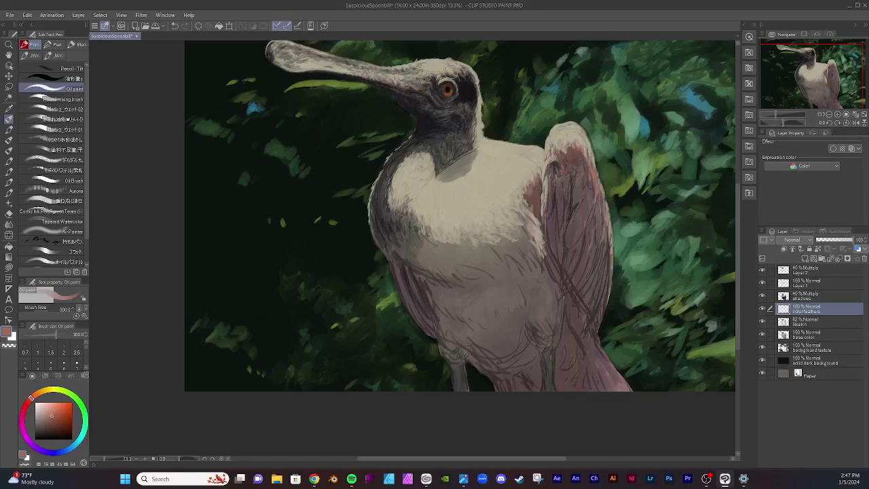
mouse_move(460, 75)
mouse_down()
mouse_move(445, 85)
mouse_move(446, 98)
mouse_up()
scroll(734, 232, down, 3)
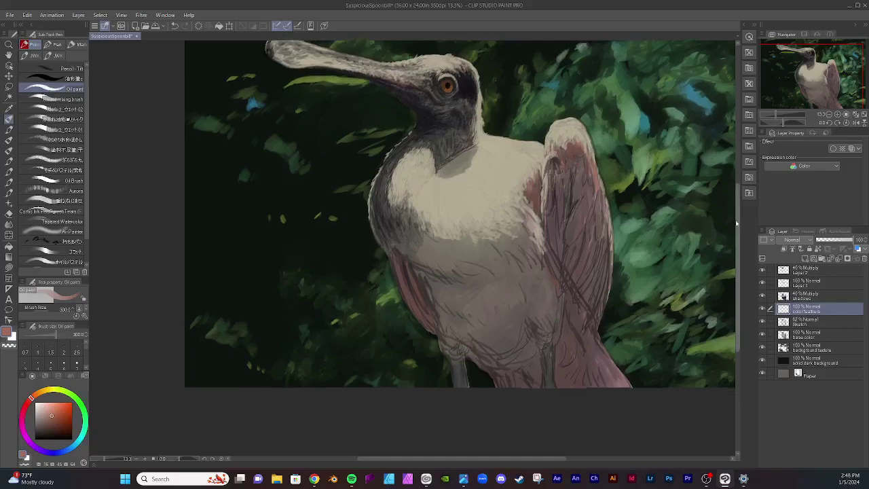
Step: Paint orange-red strokes over the tail feathers and the underside between the legs on the color feathers layer
drag(512, 459, 546, 459)
scroll(734, 271, down, 1)
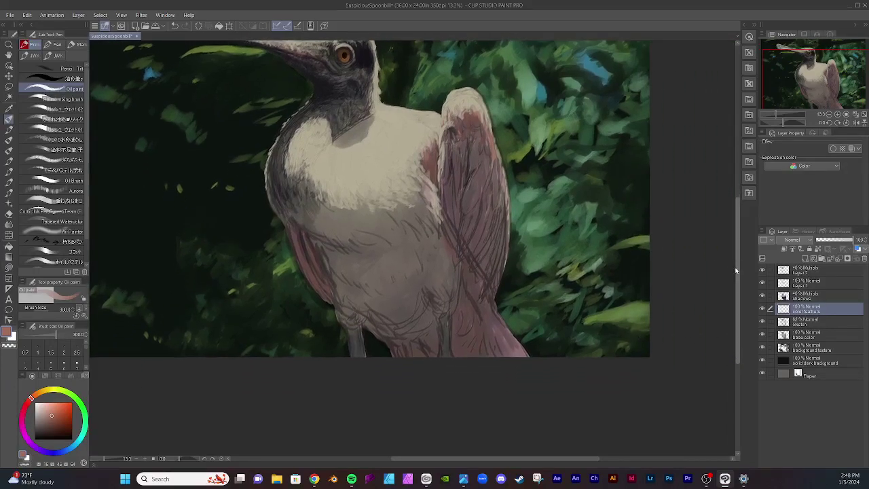
scroll(734, 271, down, 2)
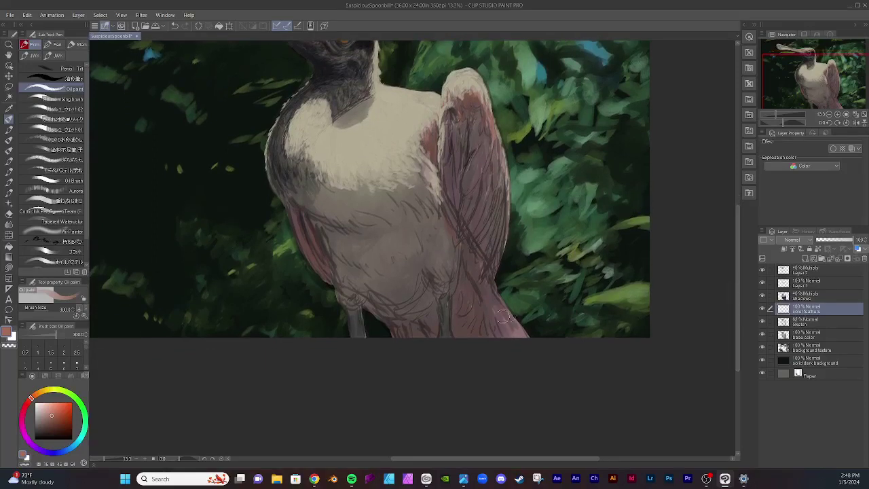
scroll(492, 330, up, 5)
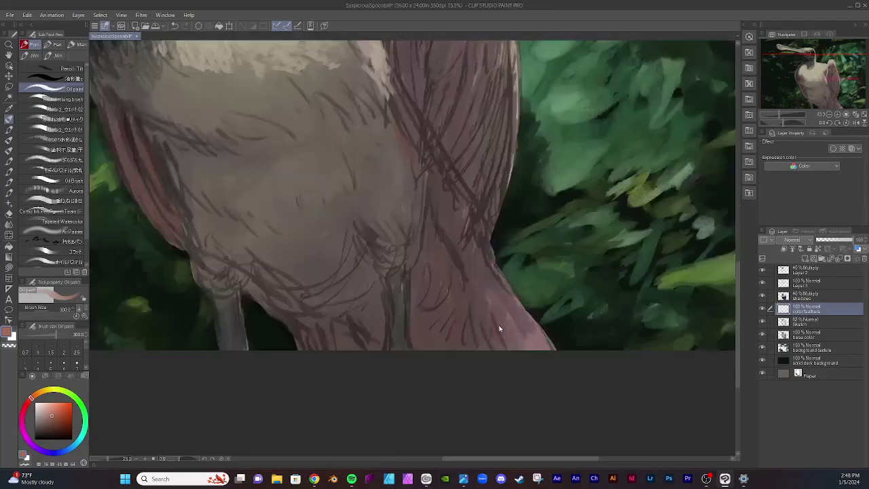
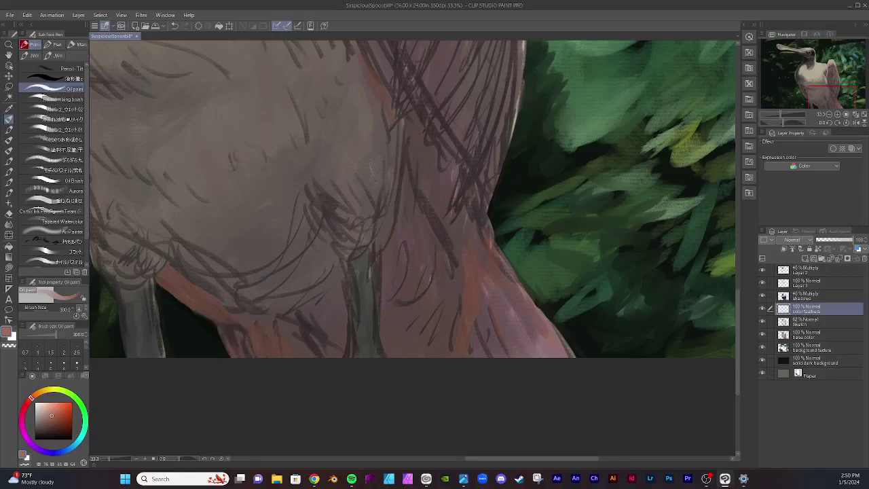
mouse_move(247, 362)
mouse_down()
mouse_move(251, 359)
mouse_move(218, 326)
mouse_move(256, 363)
mouse_move(284, 355)
mouse_up()
drag(415, 332, 411, 320)
mouse_move(311, 345)
mouse_down()
mouse_move(294, 333)
mouse_move(301, 341)
mouse_up()
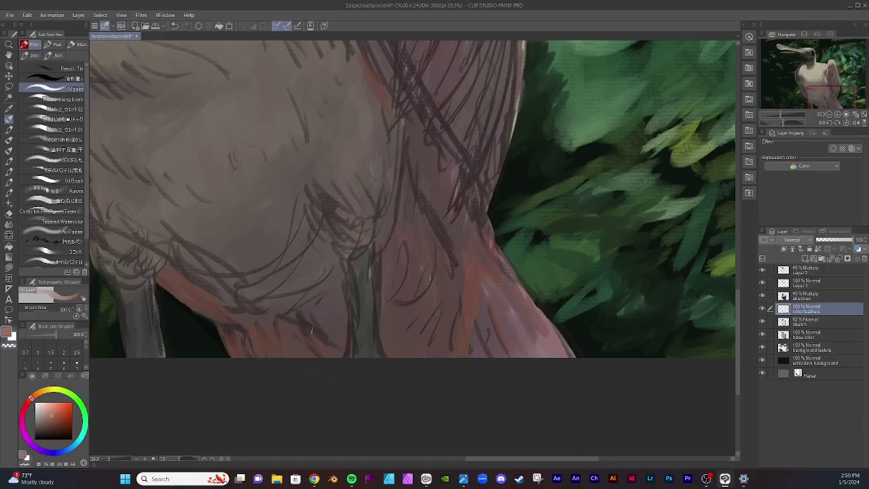
drag(307, 343, 318, 350)
Step: Enlarge the Oil paint brush to 700 and stroke orange-red over the folded wing's tip and down into the tail
key(bracketright)
key(bracketright)
key(bracketright)
key(bracketright)
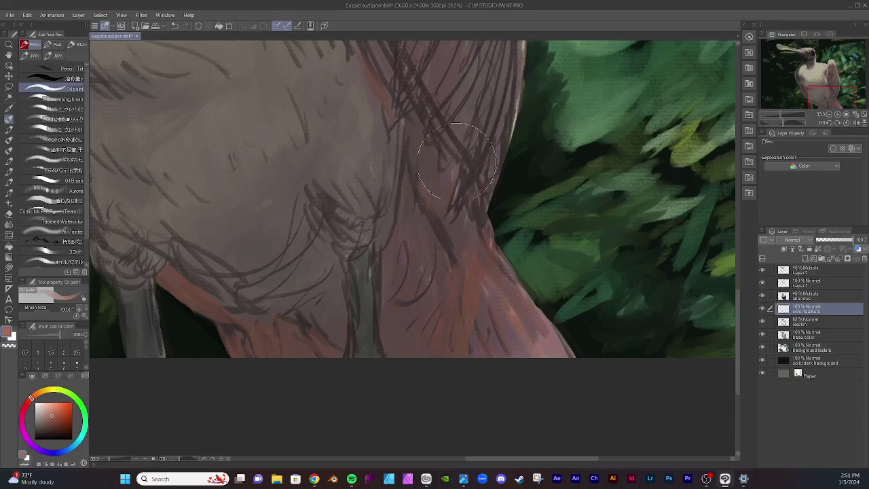
mouse_move(435, 199)
mouse_down()
mouse_move(467, 149)
mouse_move(478, 104)
mouse_move(438, 195)
mouse_move(488, 84)
mouse_up()
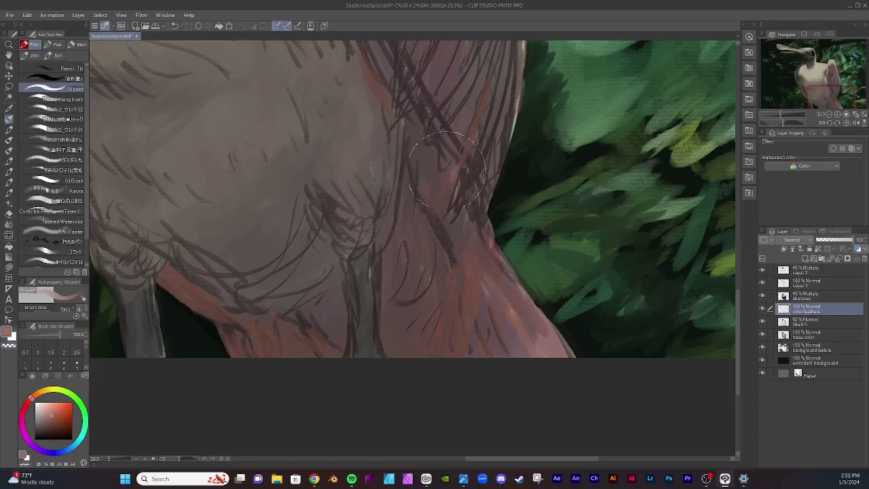
mouse_move(447, 170)
mouse_down()
mouse_move(475, 132)
mouse_move(432, 191)
mouse_up()
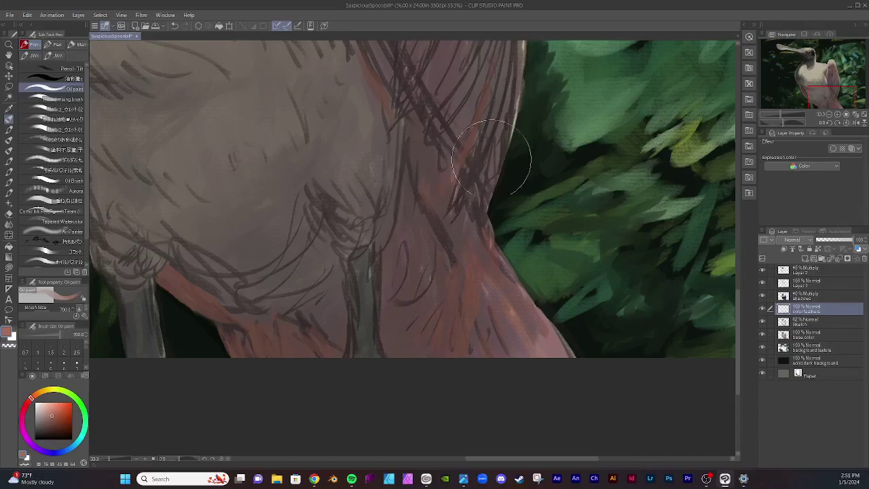
drag(467, 198, 454, 248)
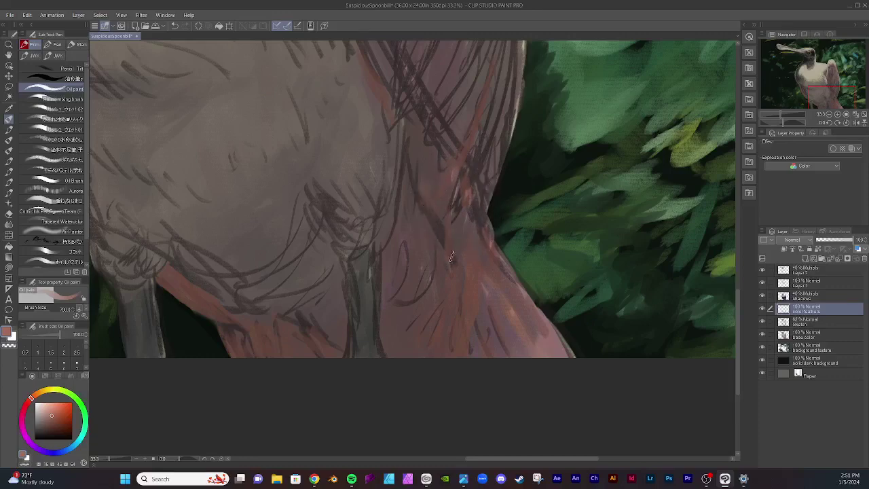
mouse_move(457, 198)
mouse_down()
mouse_move(434, 224)
mouse_move(447, 252)
mouse_up()
drag(465, 194, 452, 248)
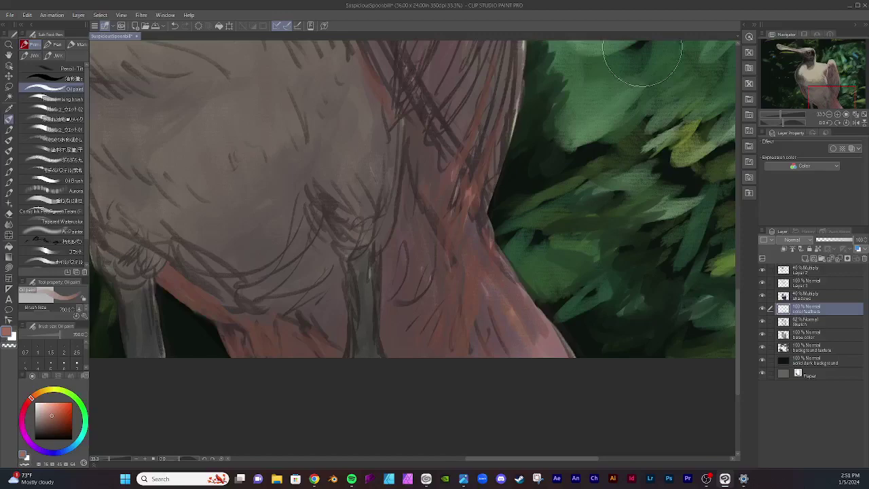
scroll(402, 197, down, 2)
scroll(402, 197, down, 3)
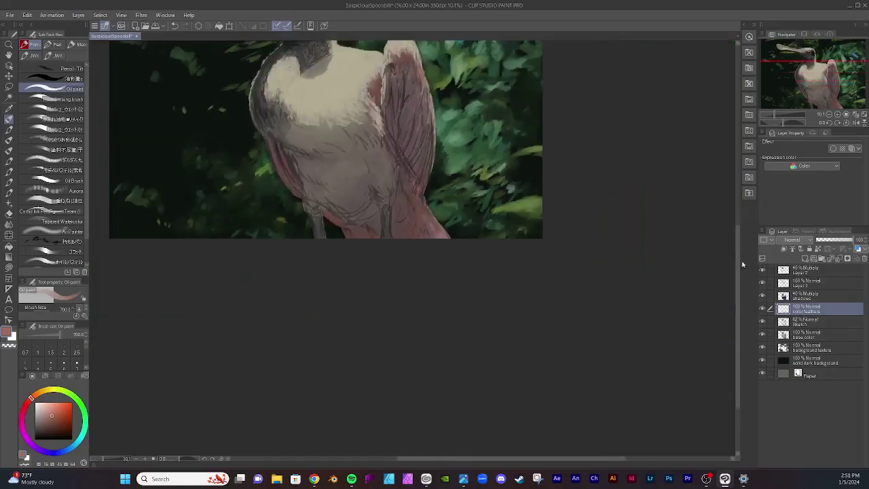
Step: Save the spoonbill illustration with its orange-red wing and tail strokes
drag(737, 279, 716, 232)
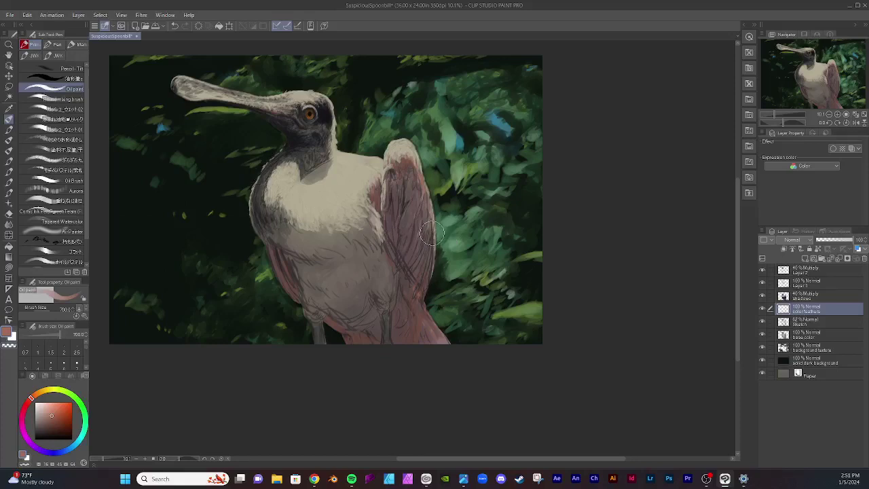
click(10, 15)
click(24, 75)
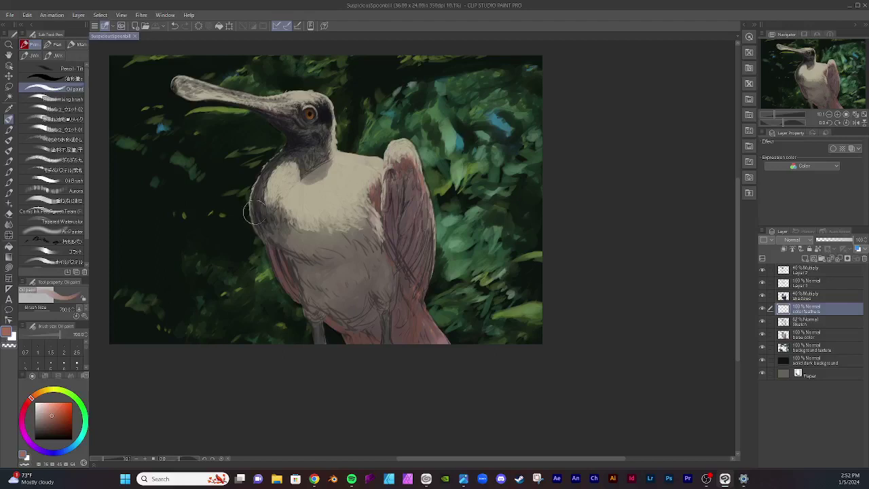
Step: Shift the brush color's hue to a dusky rose-pink and paint over the sketch lines on the folded wing's upper half
click(25, 408)
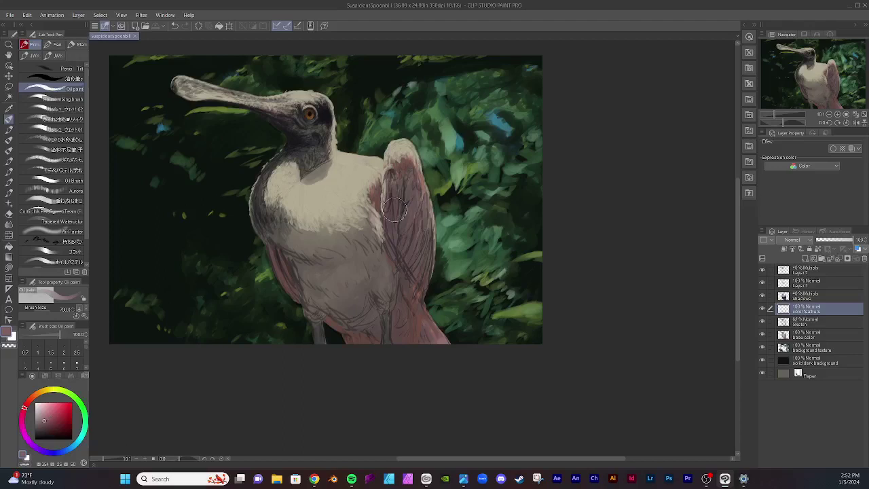
drag(397, 183, 402, 180)
scroll(402, 180, up, 3)
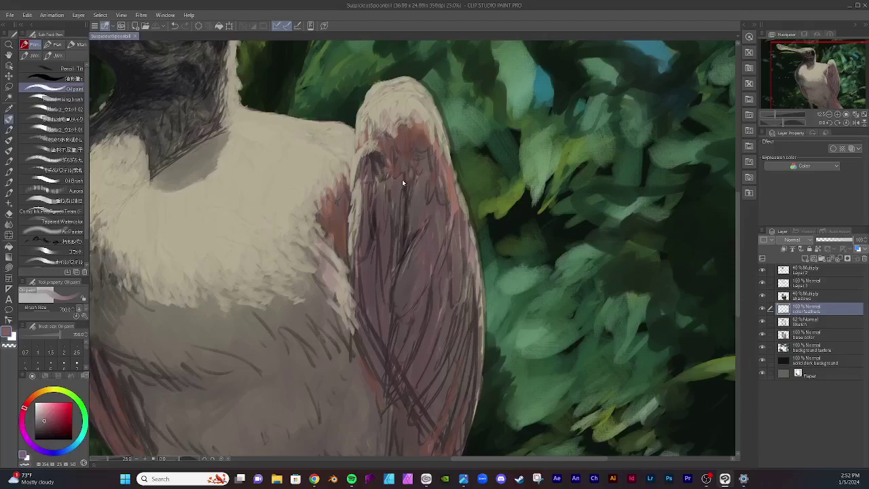
mouse_move(424, 196)
mouse_down()
mouse_move(416, 180)
mouse_move(412, 230)
mouse_move(412, 149)
mouse_up()
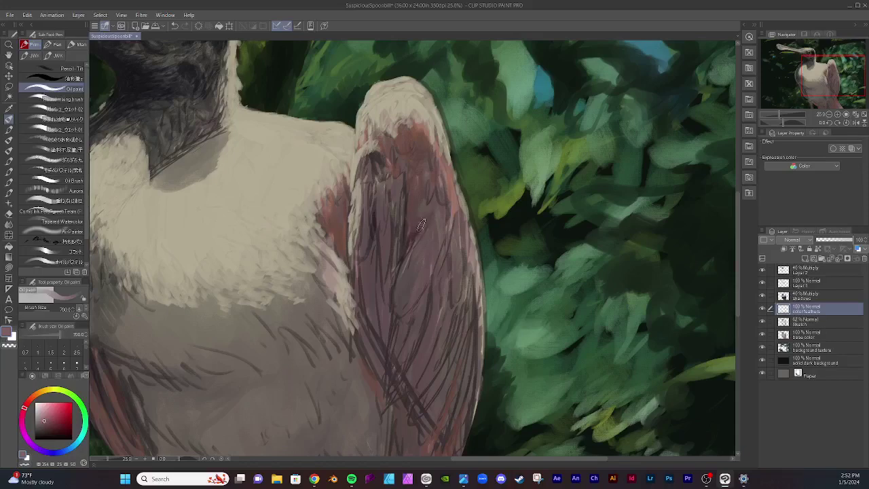
mouse_move(411, 214)
mouse_down()
mouse_move(398, 170)
mouse_move(407, 234)
mouse_move(404, 206)
mouse_move(377, 165)
mouse_move(369, 165)
mouse_move(365, 192)
mouse_up()
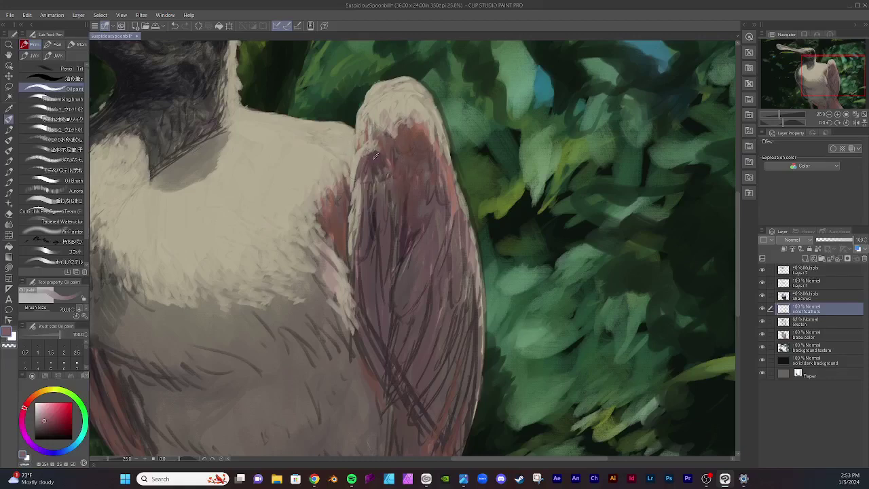
mouse_move(390, 172)
mouse_down()
mouse_move(371, 159)
mouse_move(390, 189)
mouse_move(390, 174)
mouse_move(374, 174)
mouse_move(364, 200)
mouse_up()
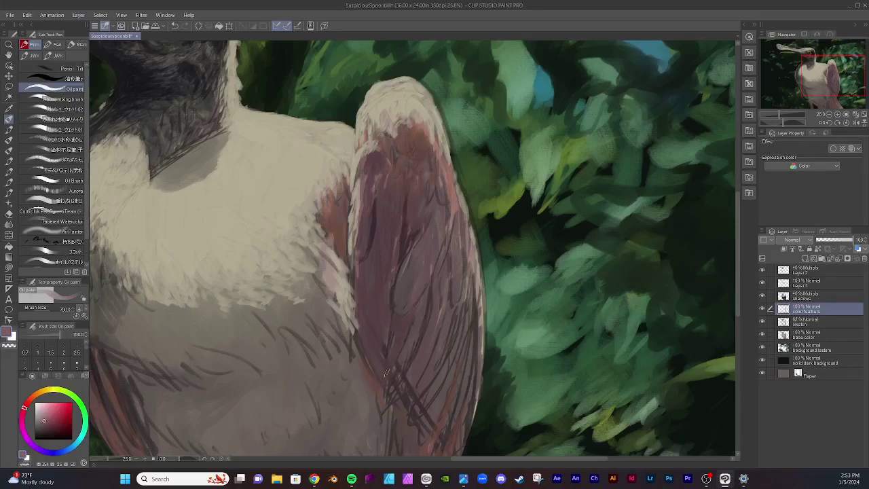
Step: Continue the dusky rose strokes over the folded wing's lower feathers and middle on the color feathers layer
drag(387, 372, 380, 395)
drag(381, 343, 407, 363)
drag(436, 293, 430, 313)
mouse_move(426, 316)
mouse_down()
mouse_move(435, 353)
mouse_move(397, 394)
mouse_up()
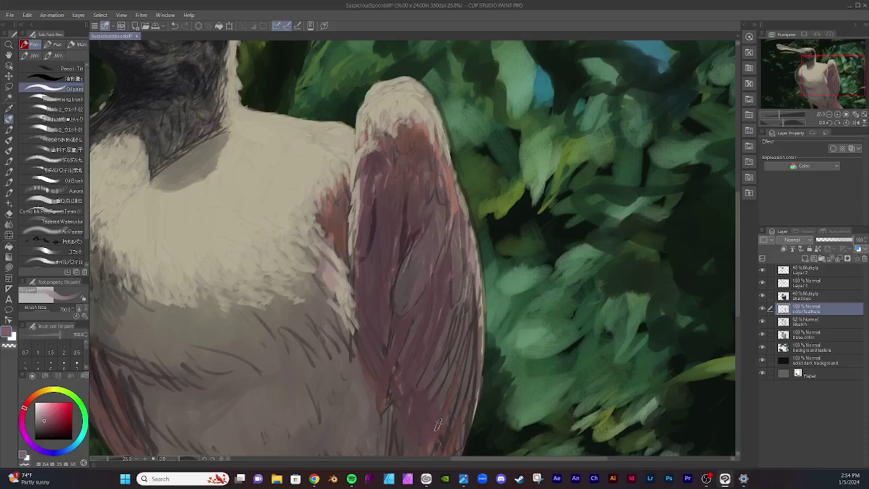
drag(439, 382, 464, 330)
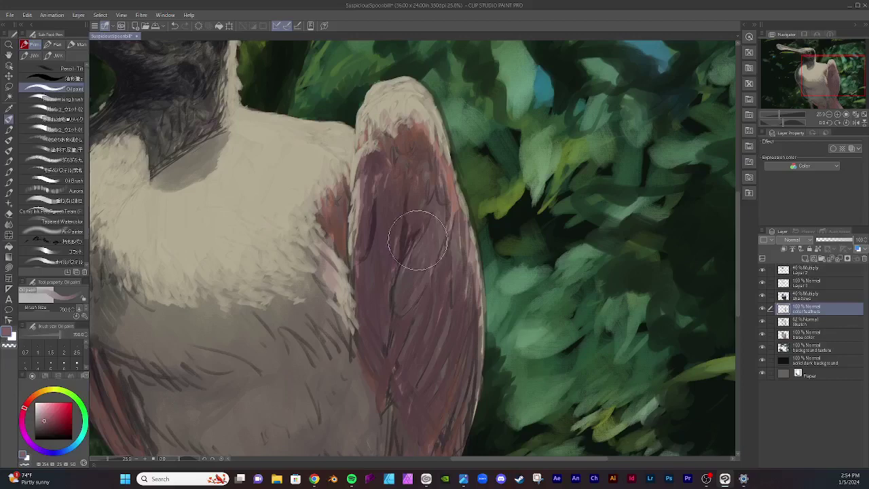
drag(418, 240, 395, 278)
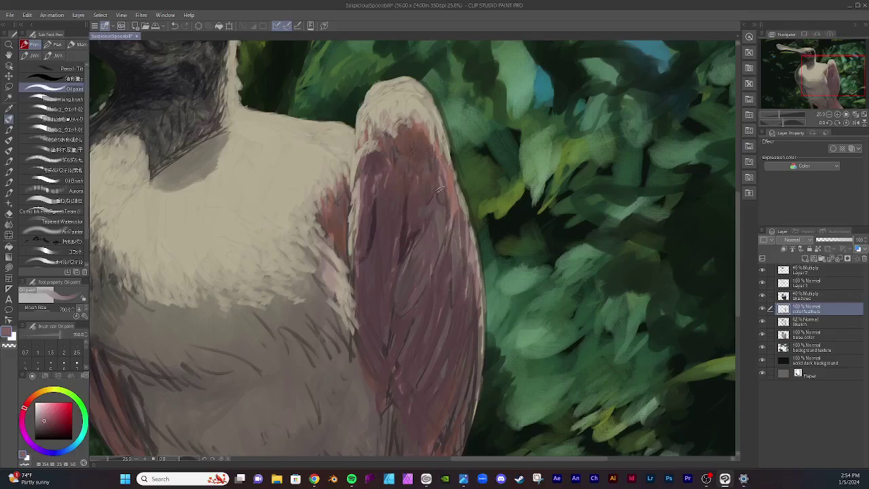
Step: Paint dusky rose over the wing tip and where it meets the tail, and undo the stray dab on the background foliage
scroll(723, 296, down, 5)
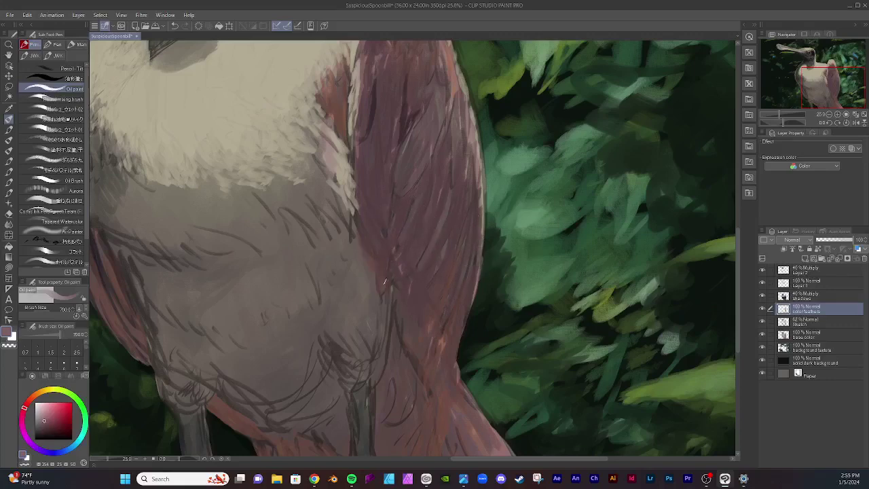
mouse_move(390, 271)
mouse_down()
mouse_move(373, 326)
mouse_move(387, 301)
mouse_move(390, 340)
mouse_move(397, 346)
mouse_move(403, 327)
mouse_move(419, 370)
mouse_move(413, 359)
mouse_up()
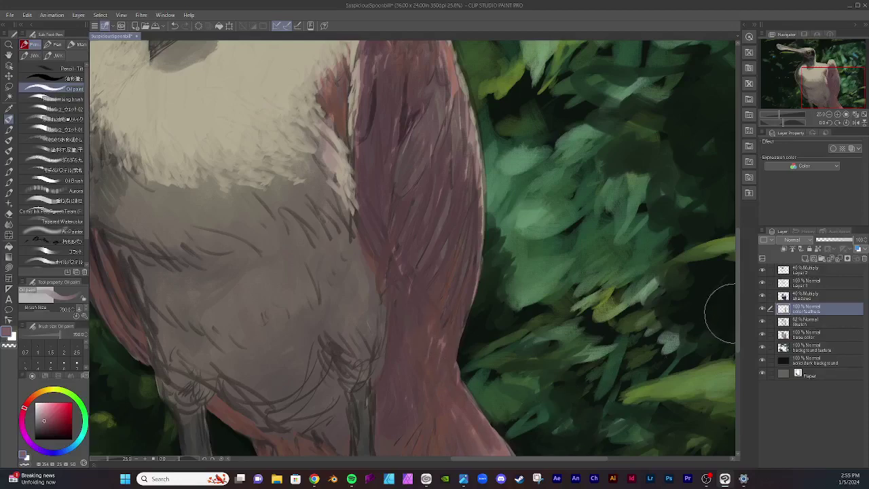
drag(737, 324, 737, 328)
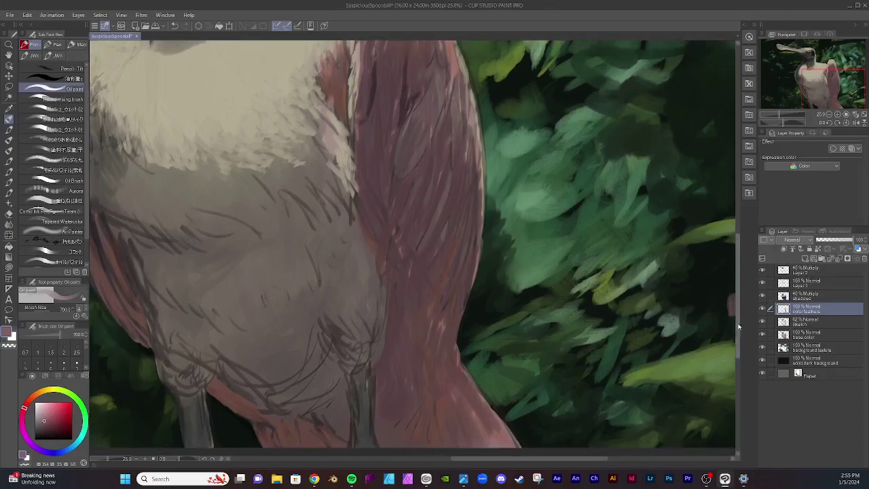
scroll(710, 343, right, 3)
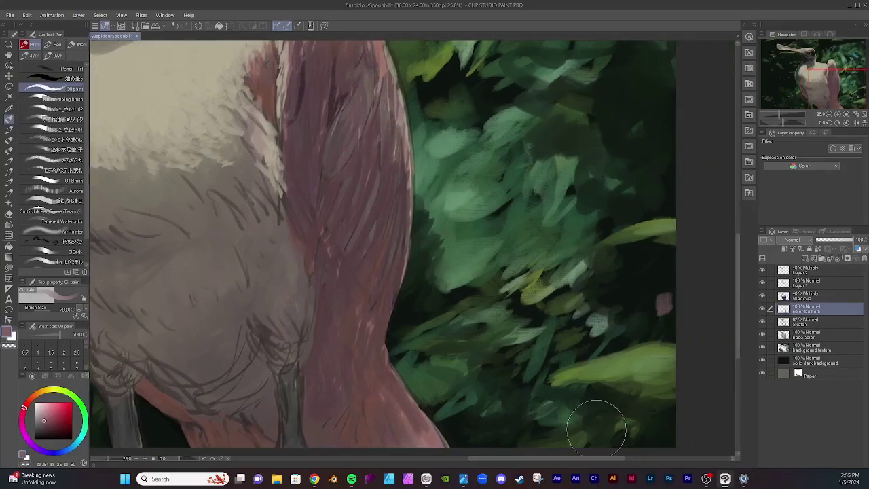
key(ctrl+z)
scroll(706, 326, down, 2)
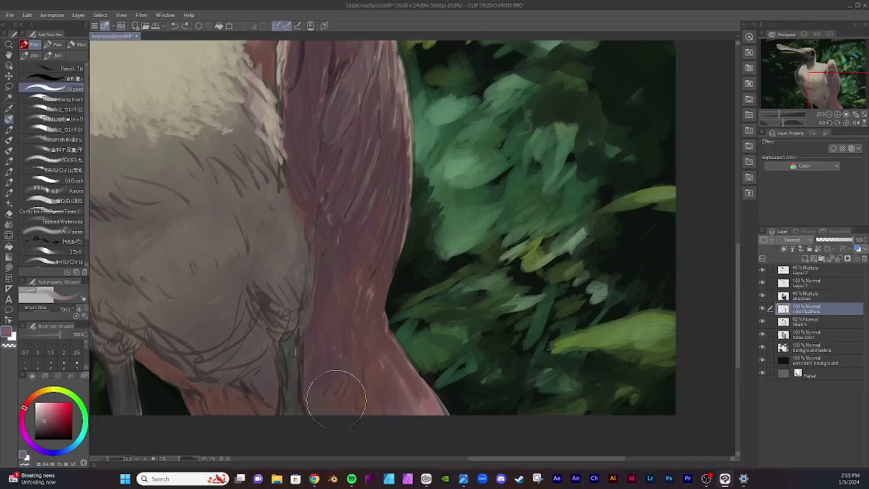
Step: Brush dusky rose over the tail, the underside between the legs and the feathers at the tops of both legs
mouse_move(327, 406)
mouse_down()
mouse_move(314, 383)
mouse_move(310, 396)
mouse_move(315, 353)
mouse_up()
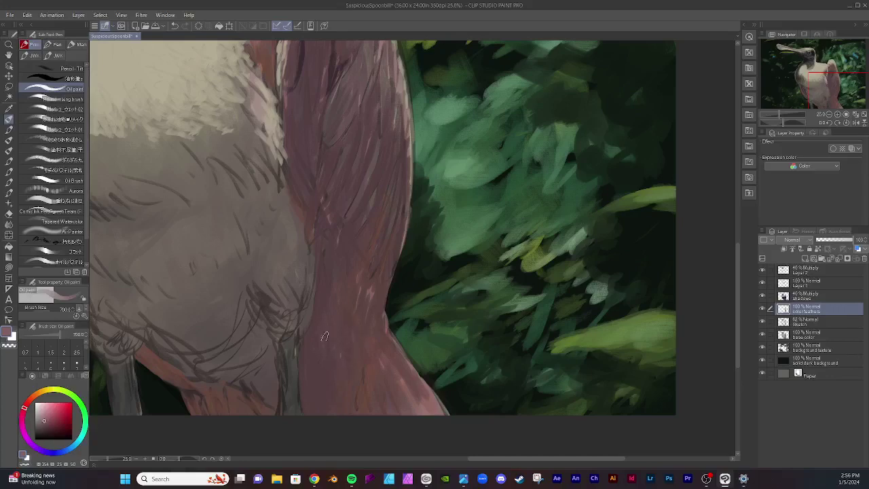
drag(296, 378, 274, 390)
mouse_move(249, 394)
mouse_down()
mouse_move(214, 397)
mouse_move(202, 384)
mouse_up()
mouse_move(192, 394)
mouse_down()
mouse_move(217, 412)
mouse_move(184, 395)
mouse_up()
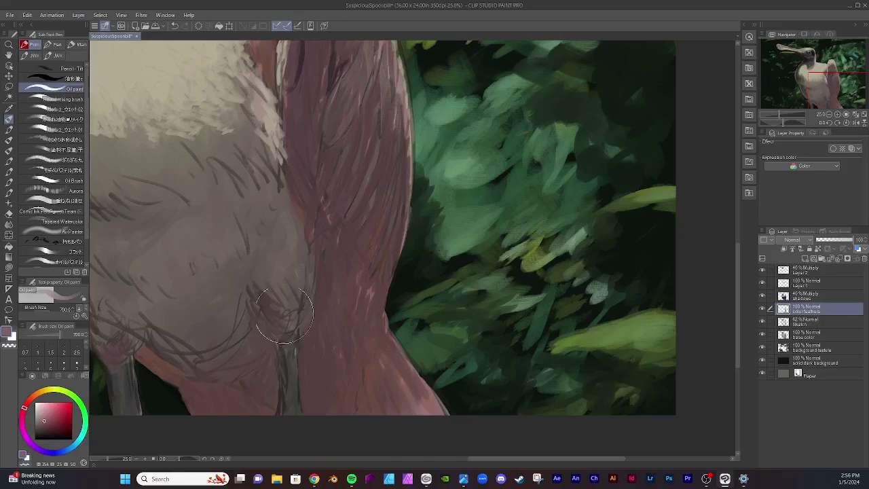
mouse_move(284, 315)
mouse_down()
mouse_move(278, 295)
mouse_move(289, 300)
mouse_move(273, 286)
mouse_move(287, 301)
mouse_move(274, 275)
mouse_up()
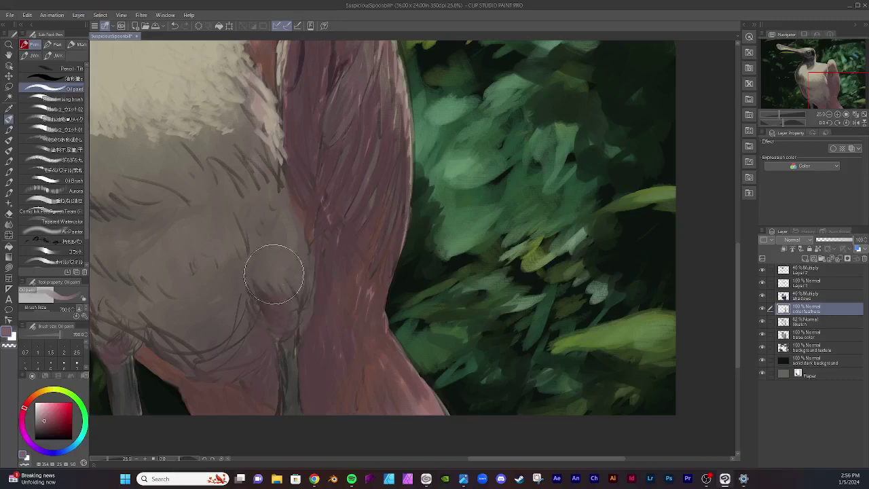
drag(292, 333, 283, 333)
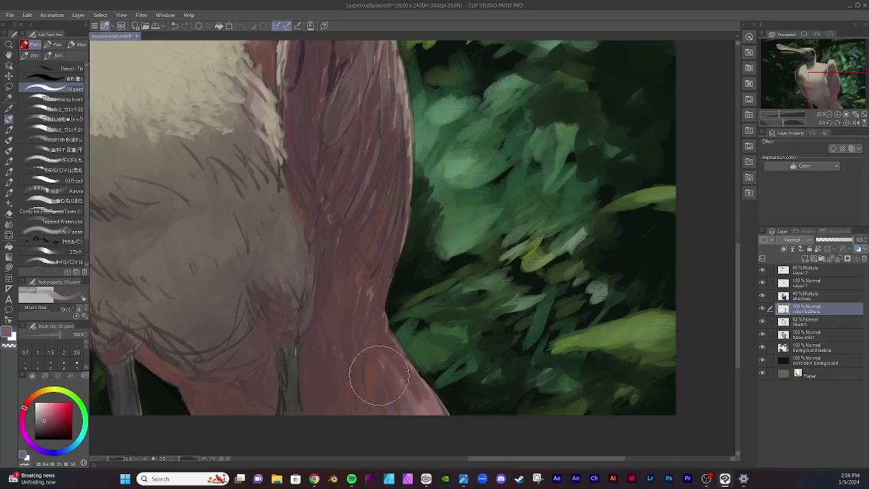
Step: Paint soft dusky rose strokes along the shadowed-side wing and across the lower belly feathers on the color feathers layer
scroll(223, 227, down, 5)
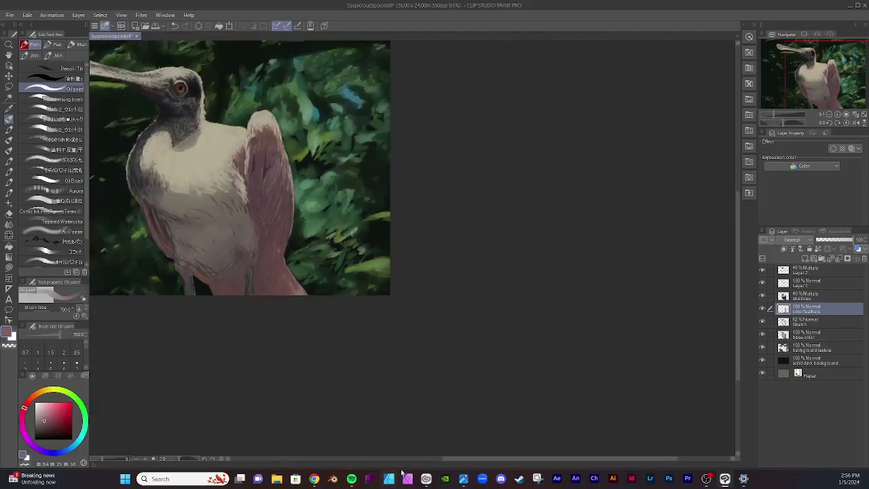
drag(489, 459, 428, 453)
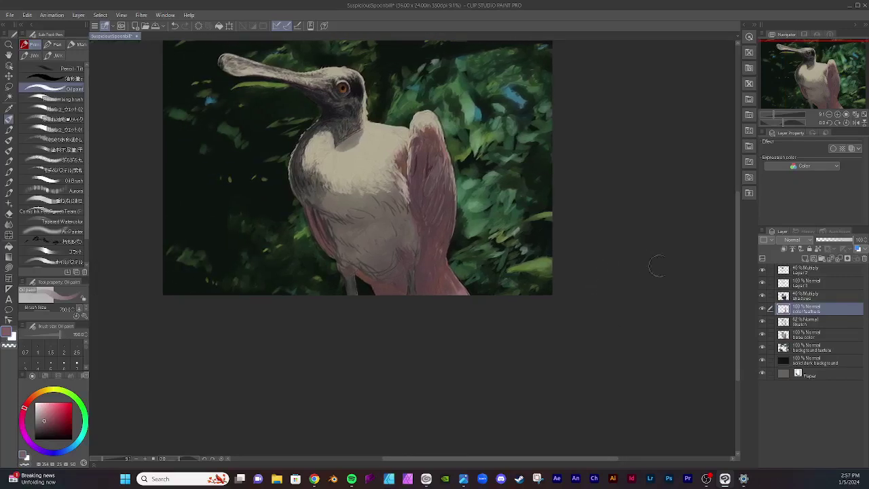
drag(737, 270, 716, 238)
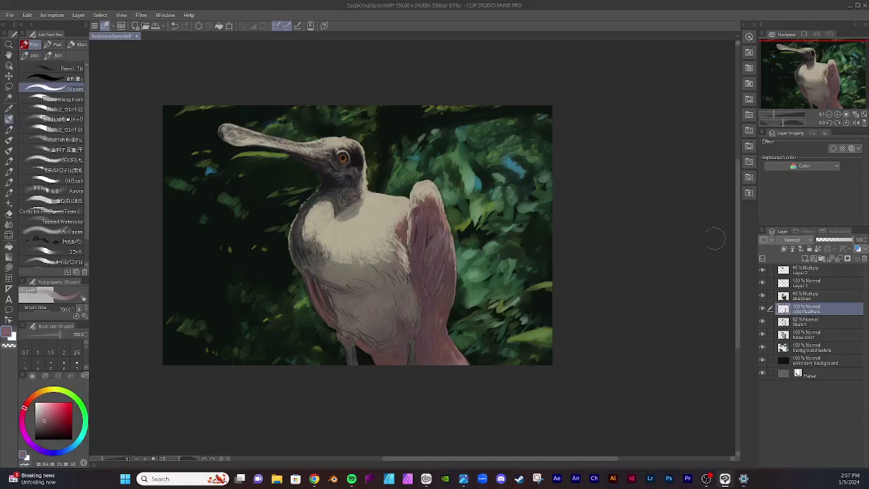
scroll(401, 241, up, 1)
scroll(390, 243, up, 3)
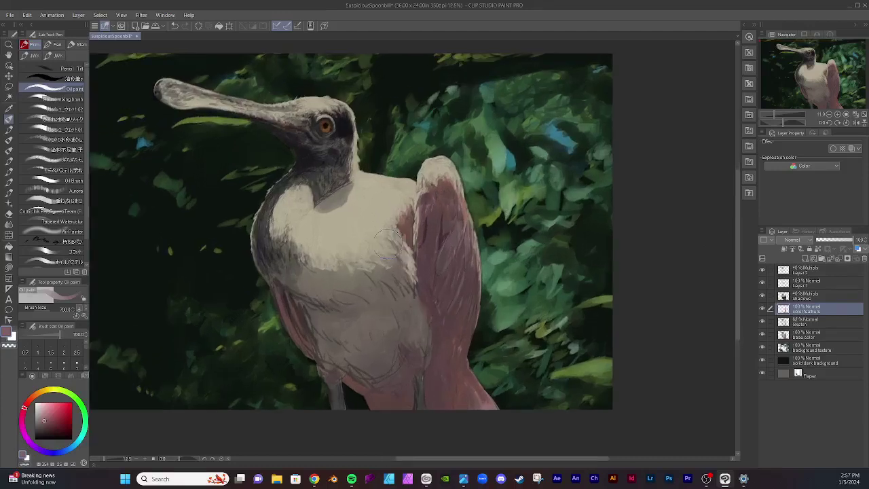
scroll(384, 245, down, 1)
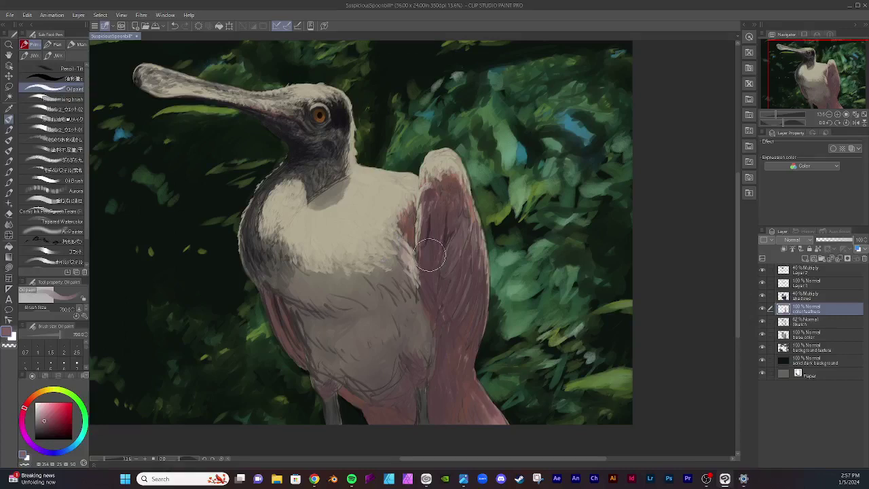
mouse_move(272, 298)
mouse_down()
mouse_move(280, 322)
mouse_move(271, 299)
mouse_move(278, 317)
mouse_move(292, 303)
mouse_move(278, 309)
mouse_move(290, 321)
mouse_move(280, 301)
mouse_move(292, 327)
mouse_move(280, 300)
mouse_move(305, 347)
mouse_up()
mouse_move(286, 319)
mouse_down()
mouse_move(303, 351)
mouse_move(276, 321)
mouse_move(301, 367)
mouse_move(306, 354)
mouse_move(375, 368)
mouse_move(300, 355)
mouse_move(310, 369)
mouse_move(307, 352)
mouse_move(321, 385)
mouse_move(384, 391)
mouse_move(380, 378)
mouse_move(323, 357)
mouse_move(327, 377)
mouse_move(313, 362)
mouse_move(324, 382)
mouse_move(311, 353)
mouse_move(333, 369)
mouse_move(310, 341)
mouse_move(328, 355)
mouse_up()
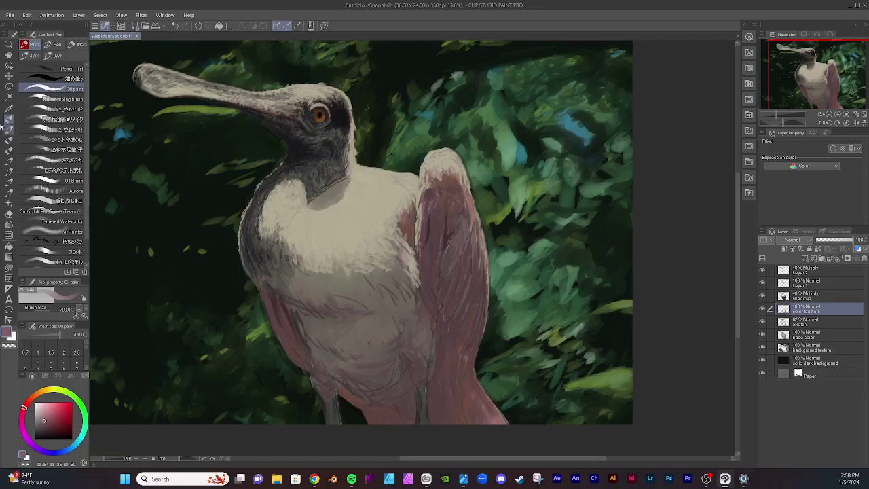
Step: Save the spoonbill illustration with the rose-tinted wings, tail and belly
click(9, 15)
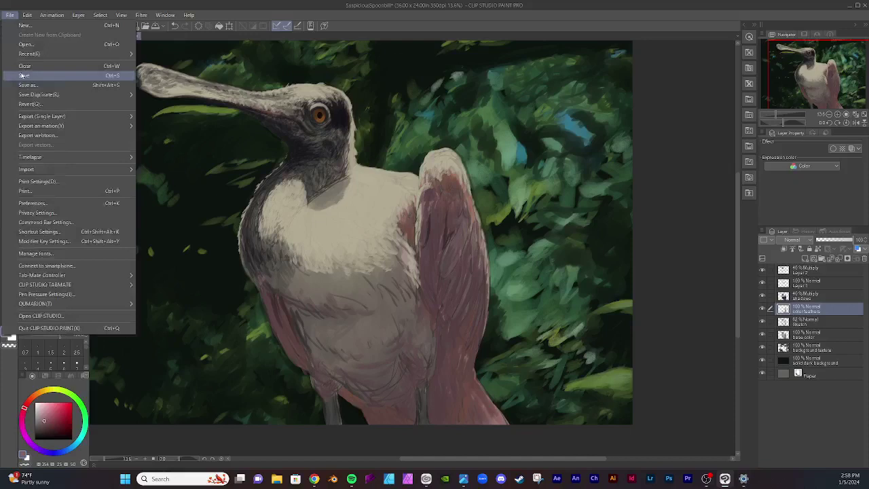
click(24, 75)
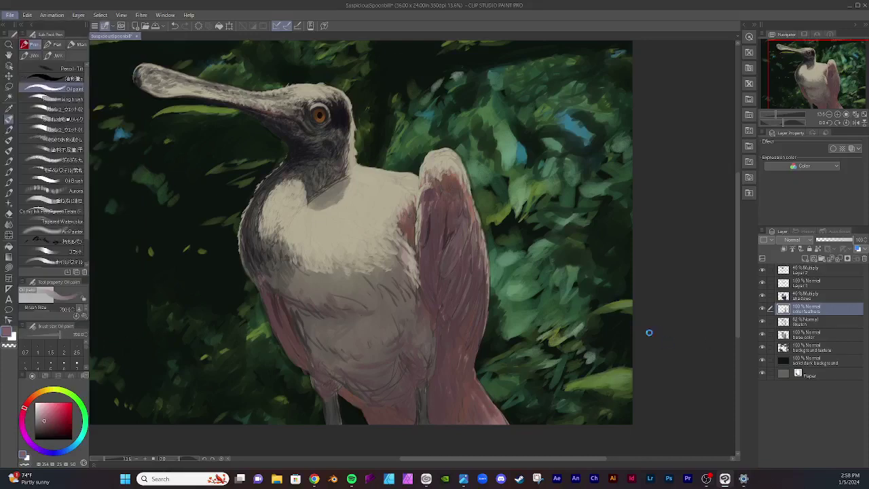
drag(531, 463, 514, 461)
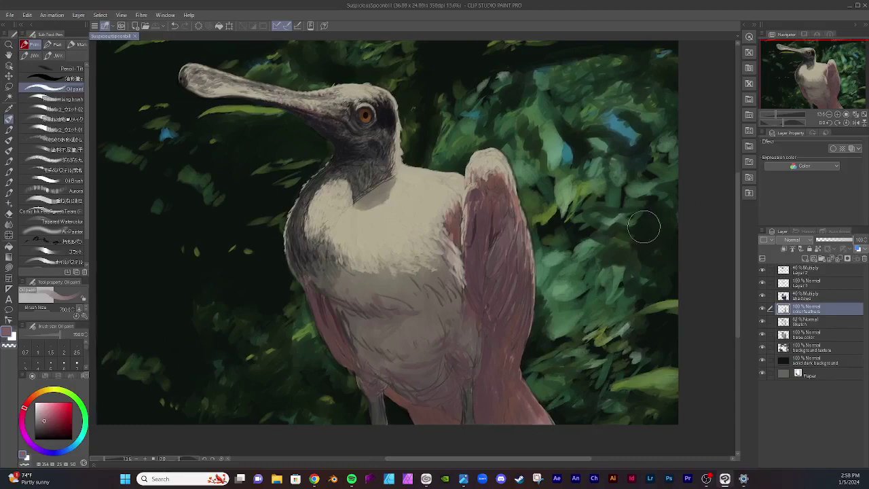
drag(737, 264, 734, 256)
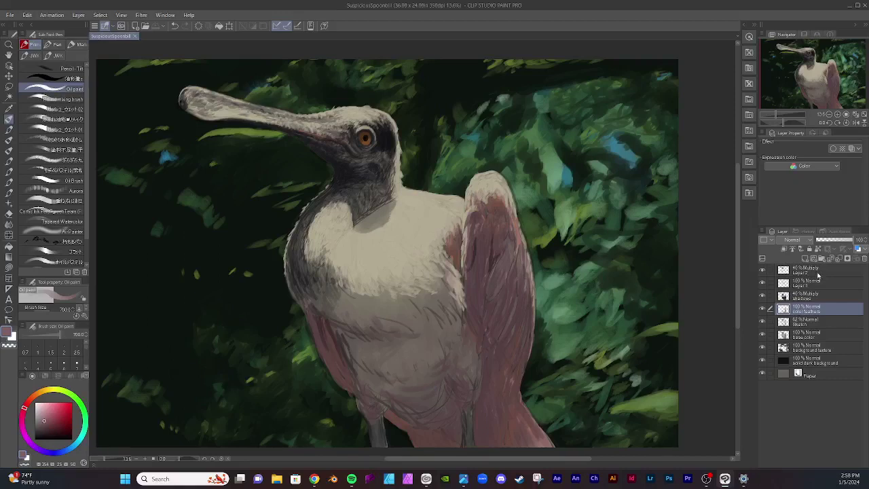
Step: Create a new raster layer above Layer 2 at the top of the layer stack
click(814, 274)
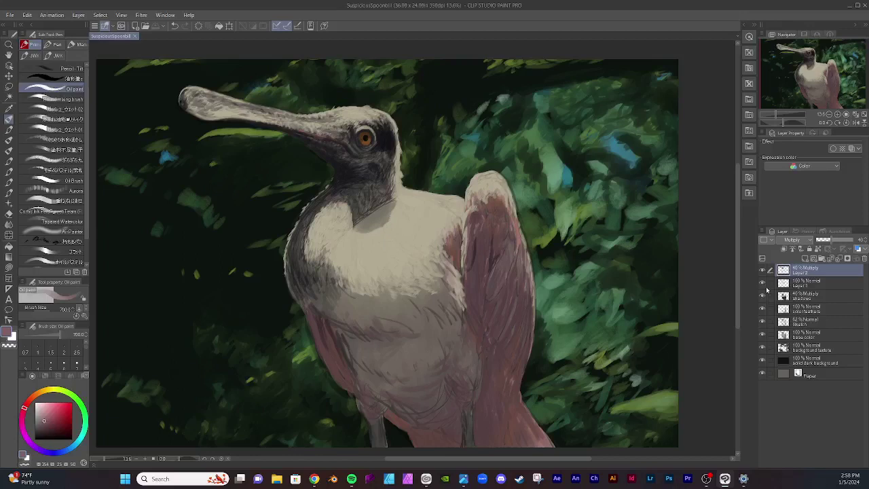
click(806, 309)
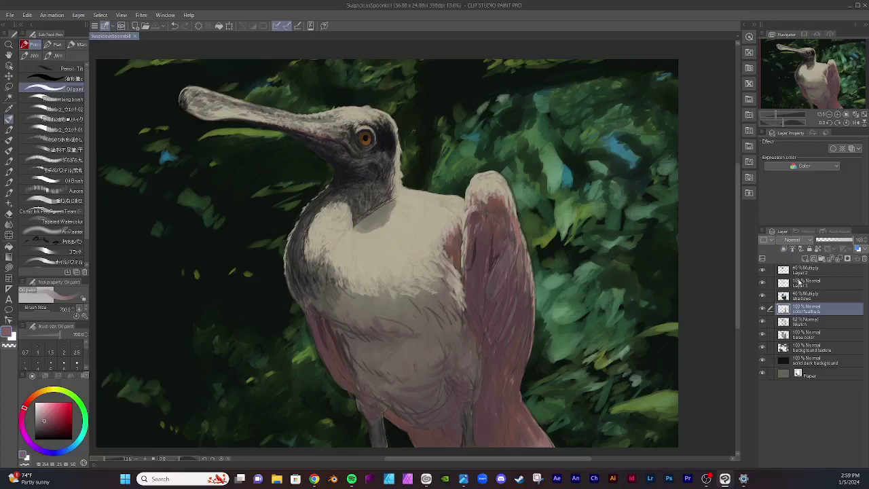
click(805, 259)
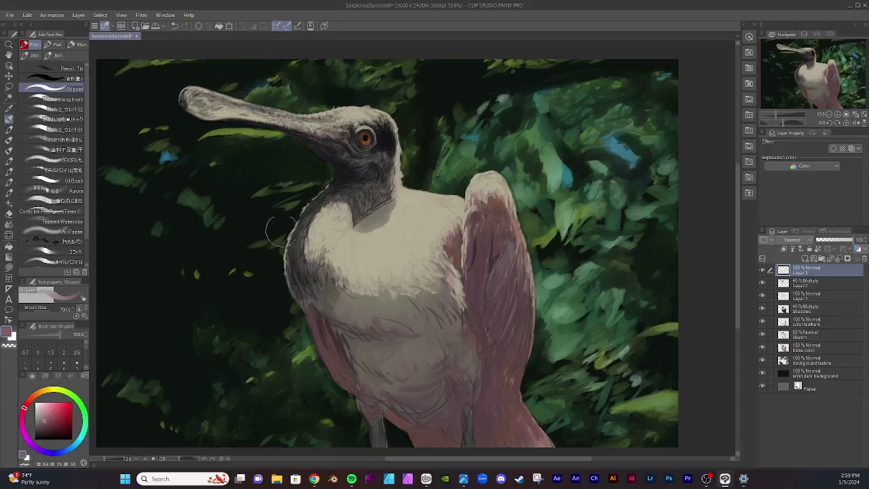
Step: Sample the shoulder feather color, shift it to an orange-tinted brown, and brush it over the belly and shoulder feathers on Layer 3
key(i)
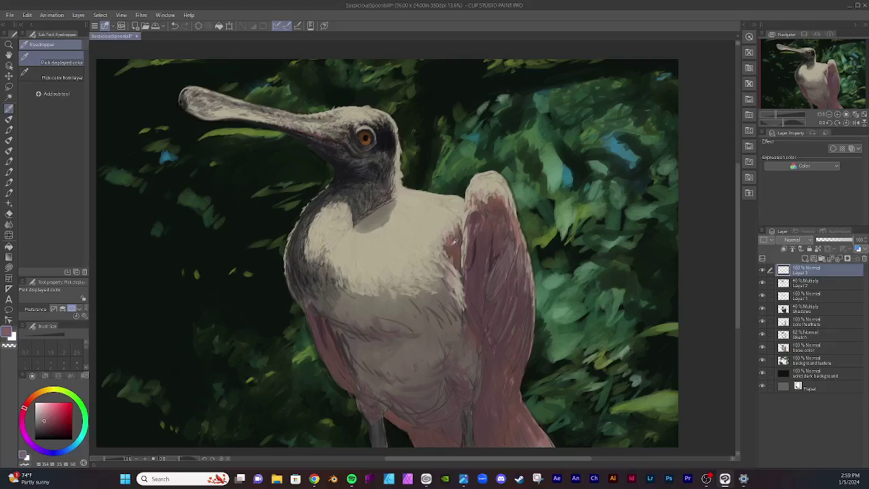
click(452, 245)
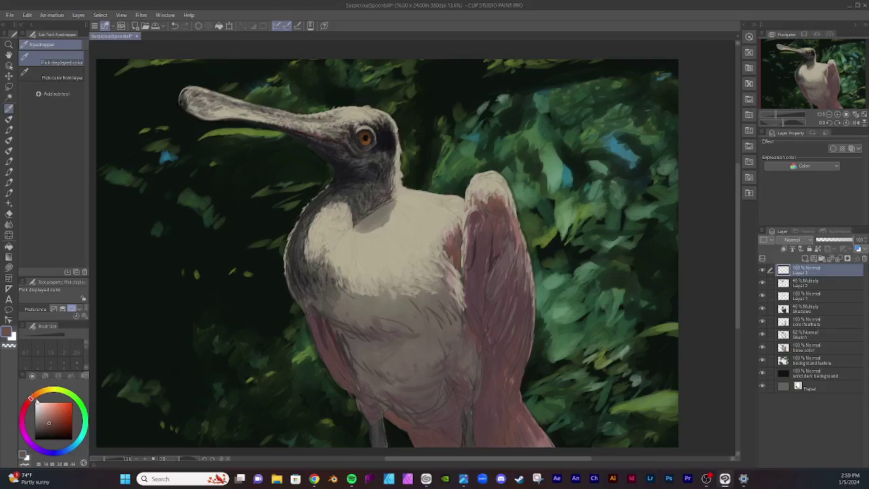
drag(30, 399, 34, 398)
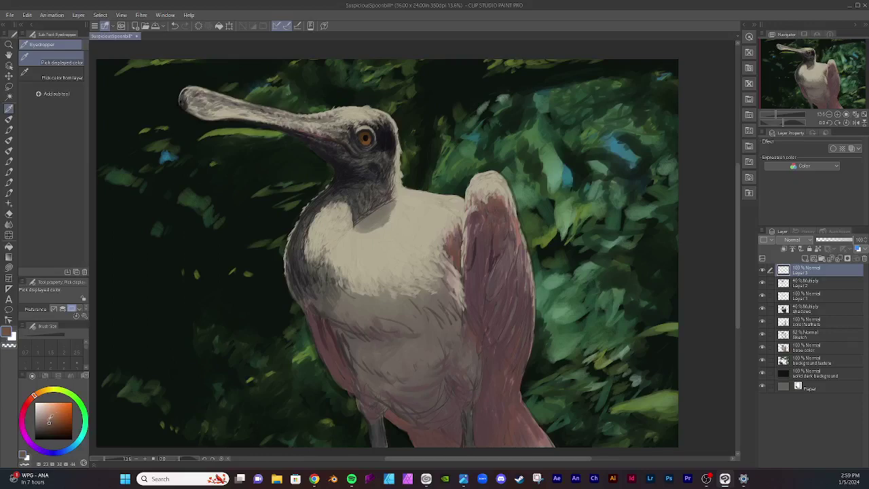
click(52, 417)
click(12, 119)
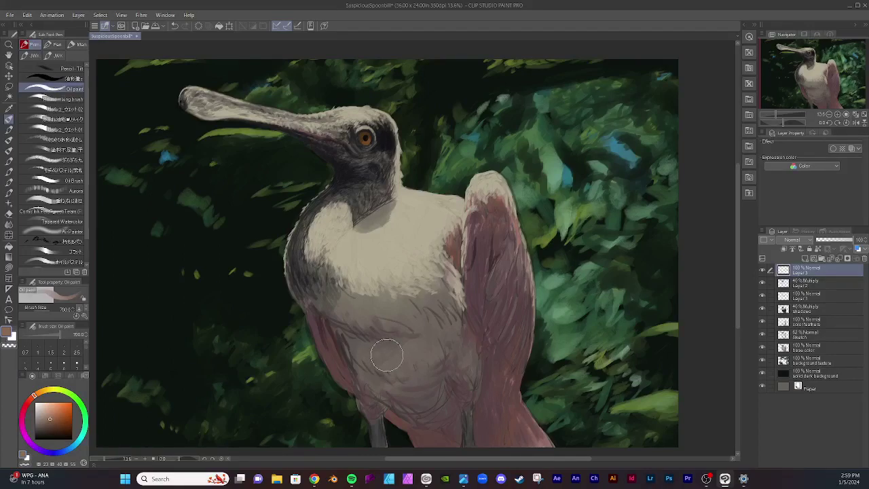
mouse_move(386, 355)
mouse_down()
mouse_move(365, 334)
mouse_move(377, 352)
mouse_move(350, 353)
mouse_move(368, 365)
mouse_move(347, 351)
mouse_move(372, 414)
mouse_move(371, 405)
mouse_up()
drag(452, 258, 457, 235)
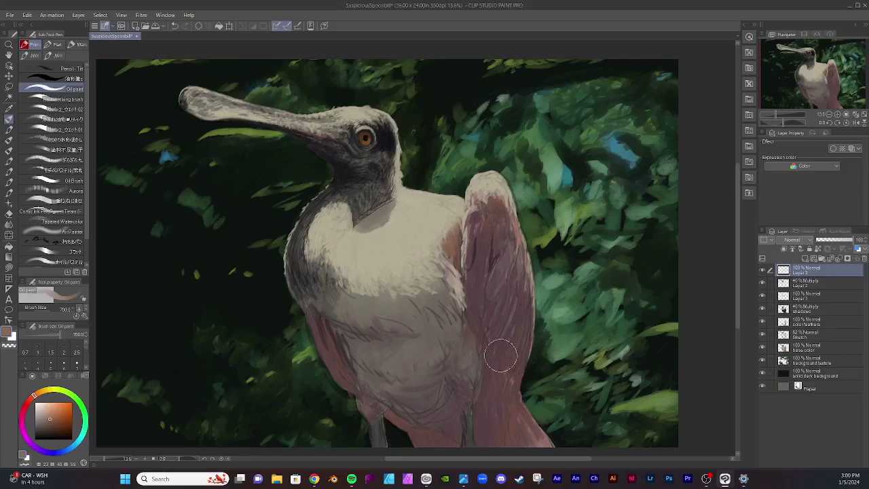
Step: Paint orange-brown Oil paint strokes over the tail feathers, the base of the wing and the underside between the legs
drag(457, 462, 482, 458)
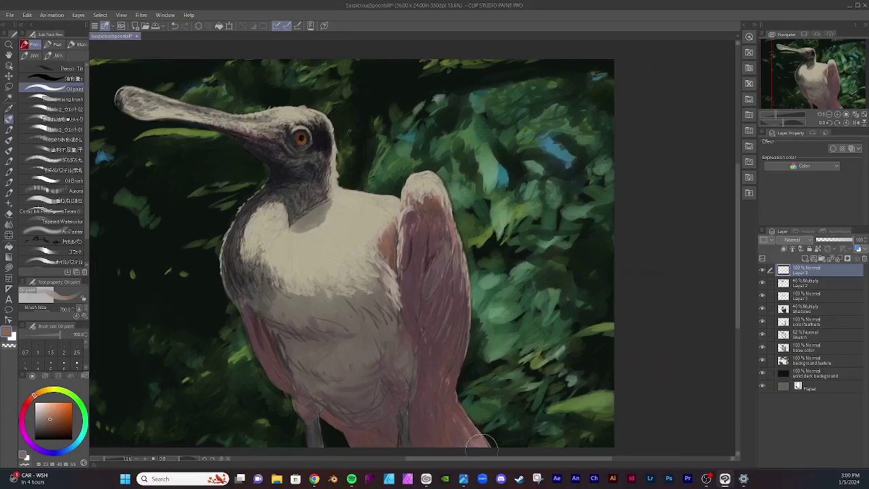
drag(738, 292, 738, 304)
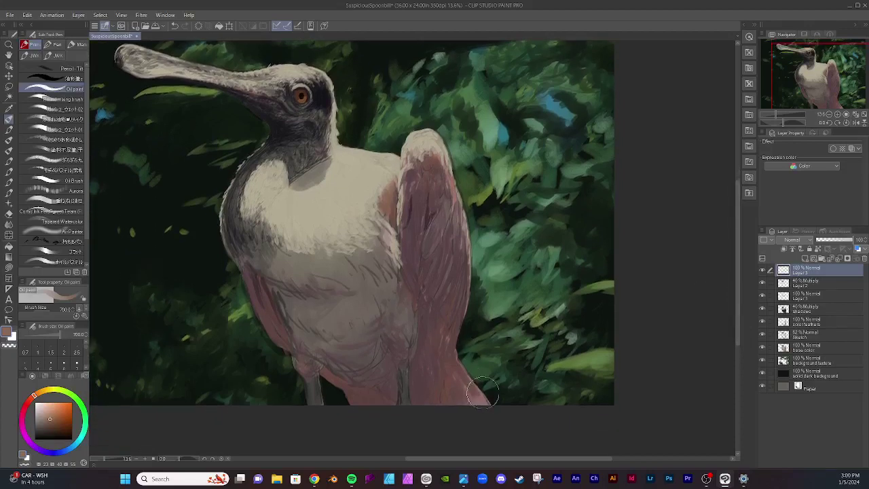
drag(454, 380, 464, 394)
drag(454, 371, 466, 396)
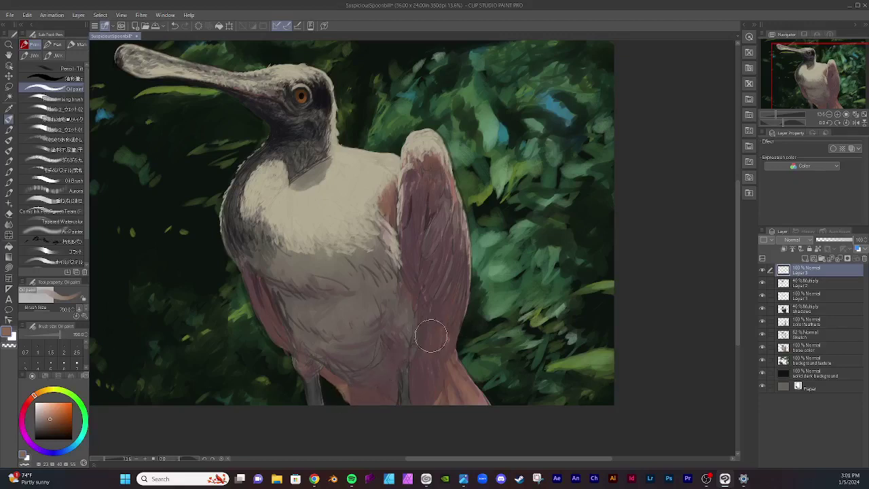
mouse_move(432, 337)
mouse_down()
mouse_move(360, 380)
mouse_move(333, 384)
mouse_up()
mouse_move(352, 397)
mouse_down()
mouse_move(346, 389)
mouse_move(352, 399)
mouse_up()
Step: Pick a darker brown and deepen the shading where the wing meets the tail and down the large folded wing
click(45, 427)
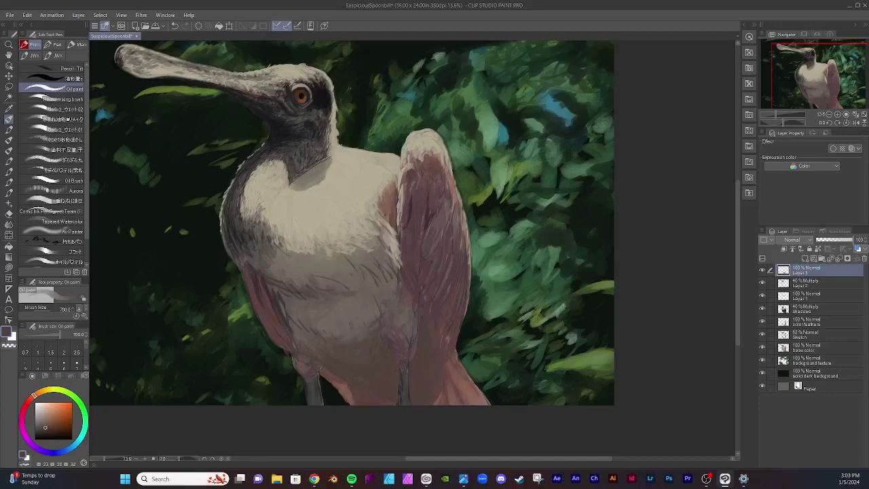
mouse_move(438, 349)
mouse_down()
mouse_move(428, 353)
mouse_move(442, 345)
mouse_up()
drag(457, 347, 440, 348)
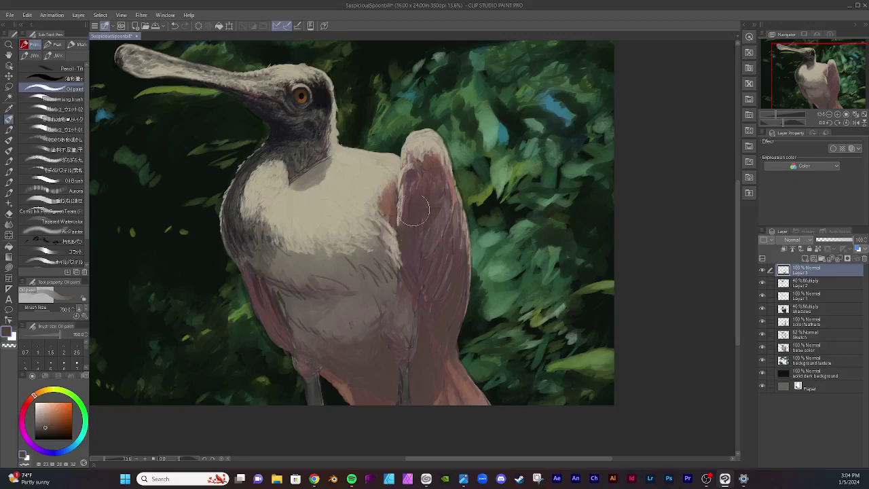
drag(418, 187, 411, 236)
mouse_move(451, 191)
mouse_down()
mouse_move(447, 180)
mouse_move(457, 244)
mouse_move(446, 252)
mouse_move(430, 220)
mouse_move(423, 269)
mouse_up()
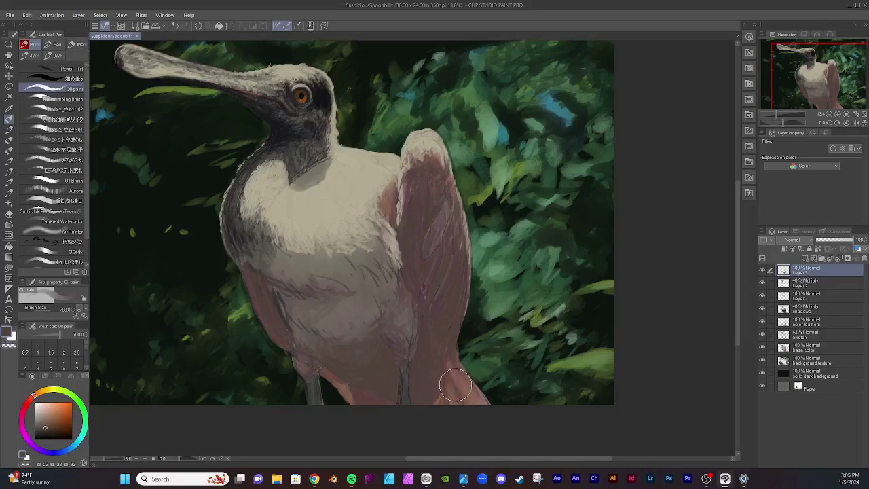
Step: Trim stray base color along the outer edge of the dark chest feathers with the Soft eraser
click(805, 346)
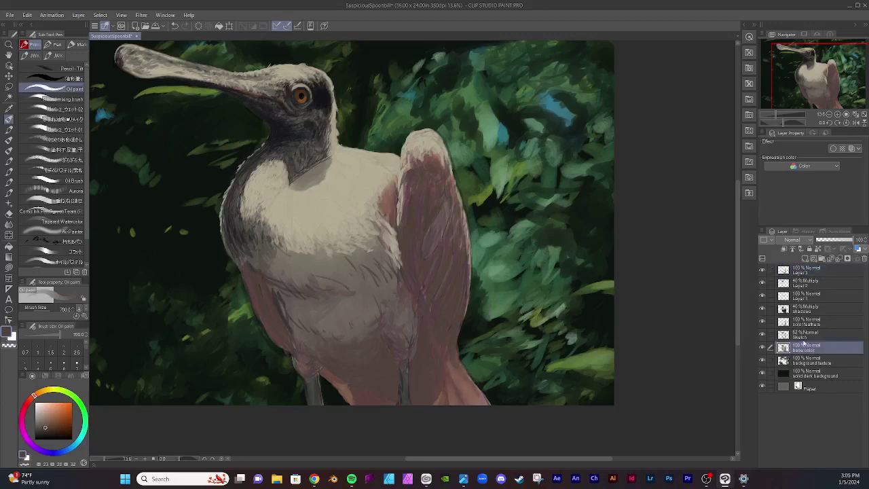
click(10, 212)
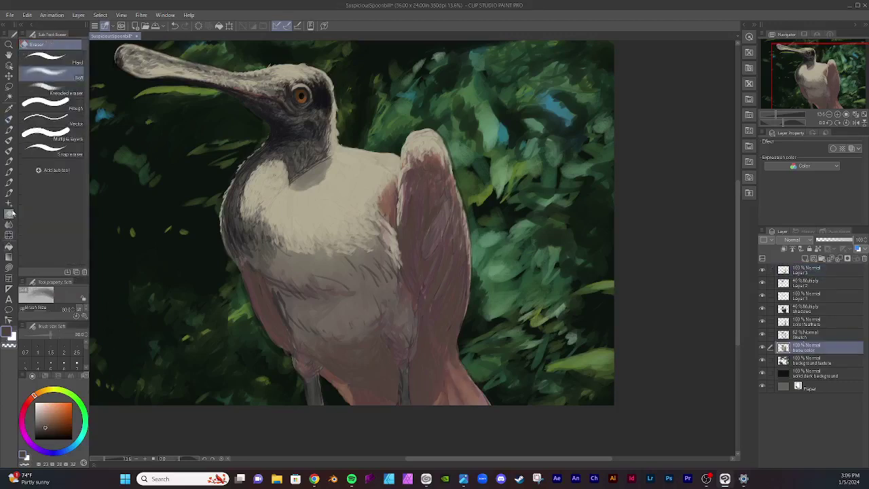
mouse_move(227, 260)
mouse_down()
mouse_move(219, 225)
mouse_move(227, 247)
mouse_up()
click(818, 297)
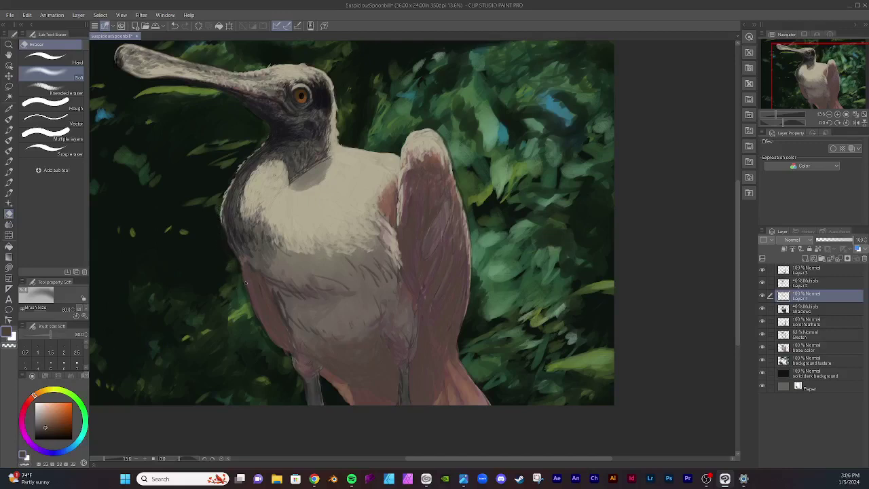
click(807, 349)
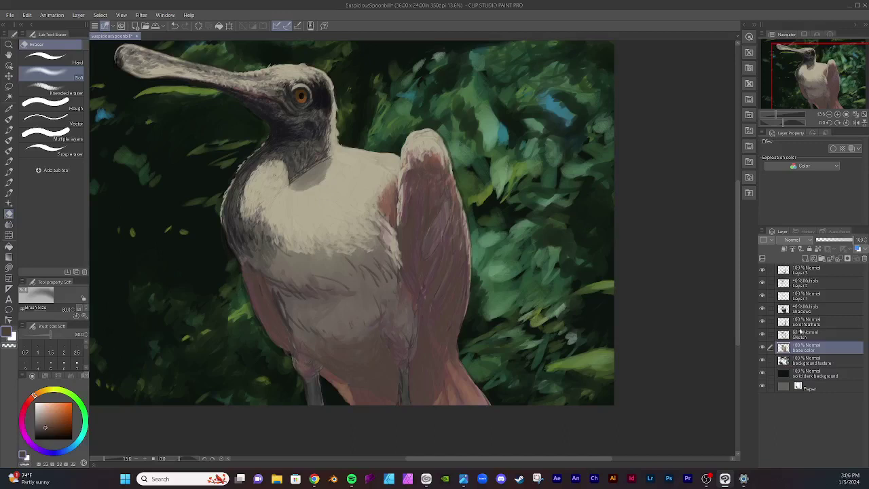
Step: Touch up the narrow wing's outer edge with the Soft eraser, going through the color feathers, shadows and upper layers
click(811, 323)
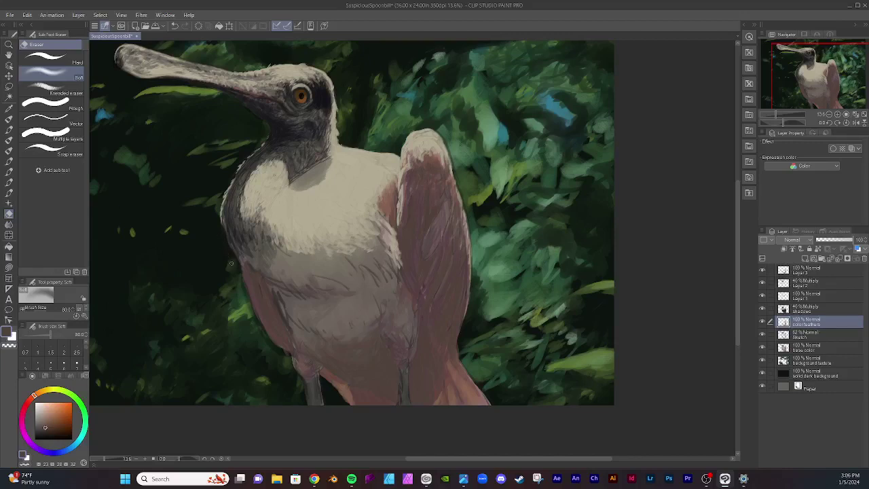
click(800, 309)
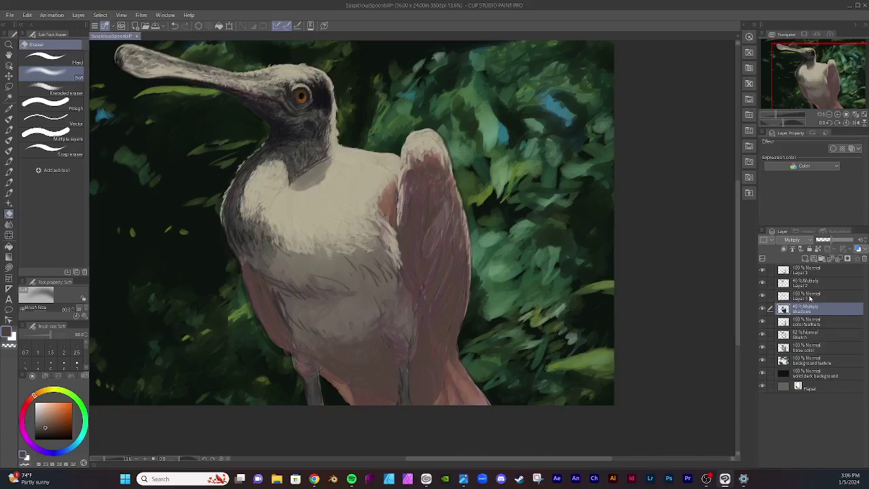
click(811, 296)
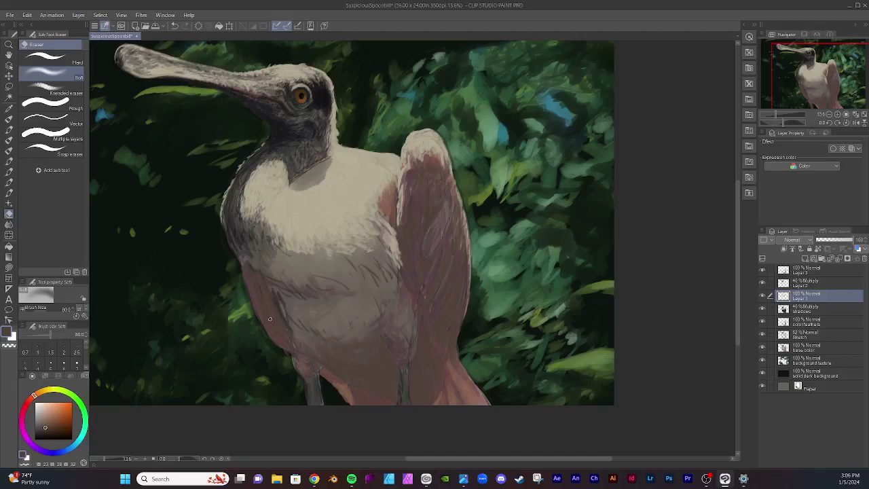
click(816, 283)
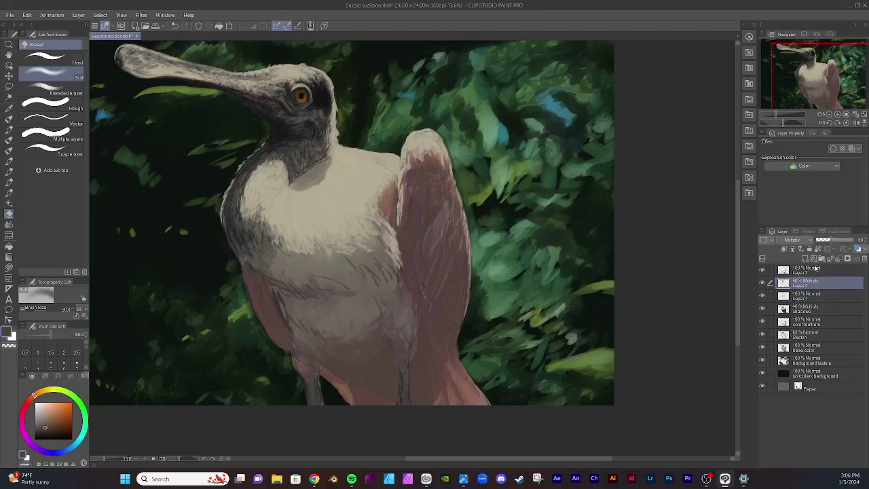
click(814, 270)
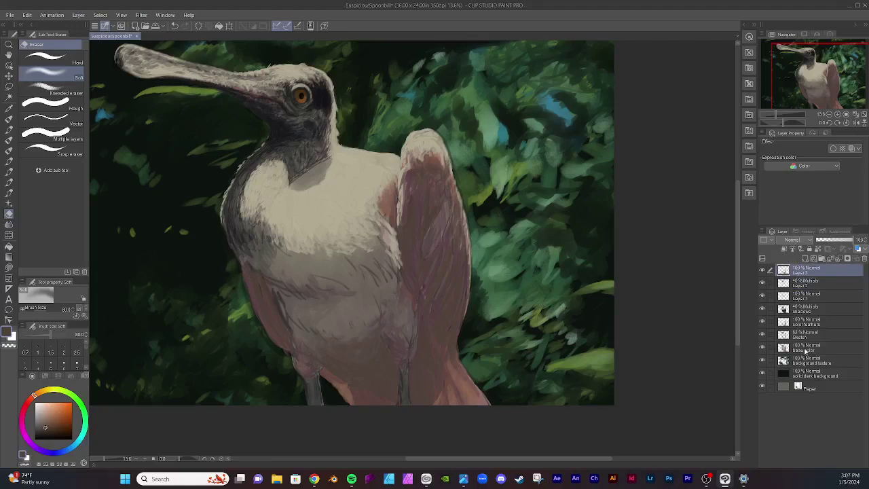
Step: Erase the shadow spill along the narrow wing's outer edge on the shadows layer, then continue edge cleanup on Layer 2
click(805, 335)
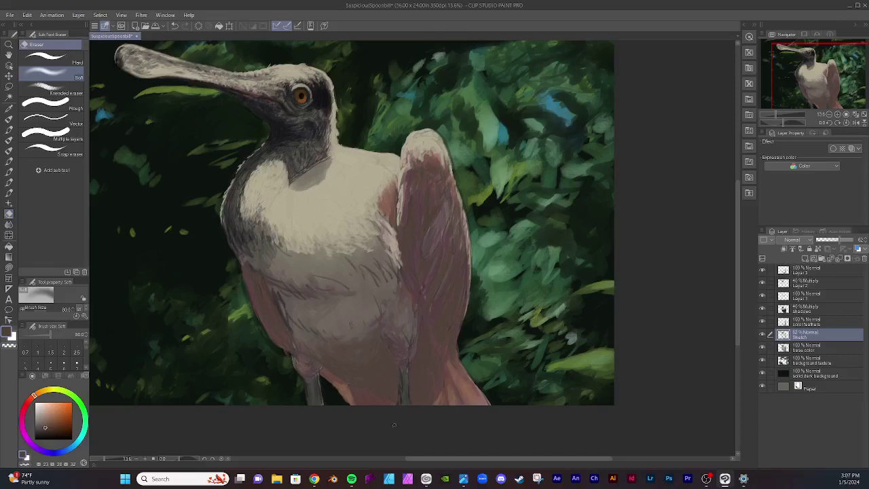
click(819, 308)
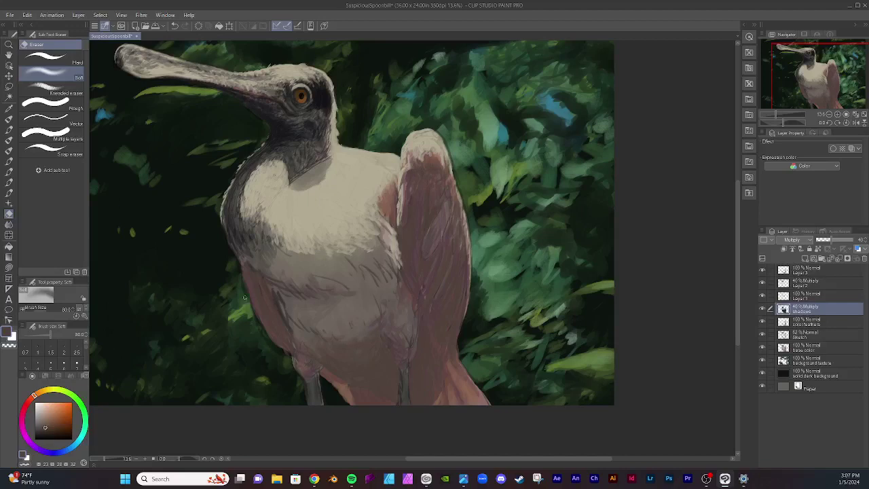
drag(241, 284, 250, 307)
click(804, 283)
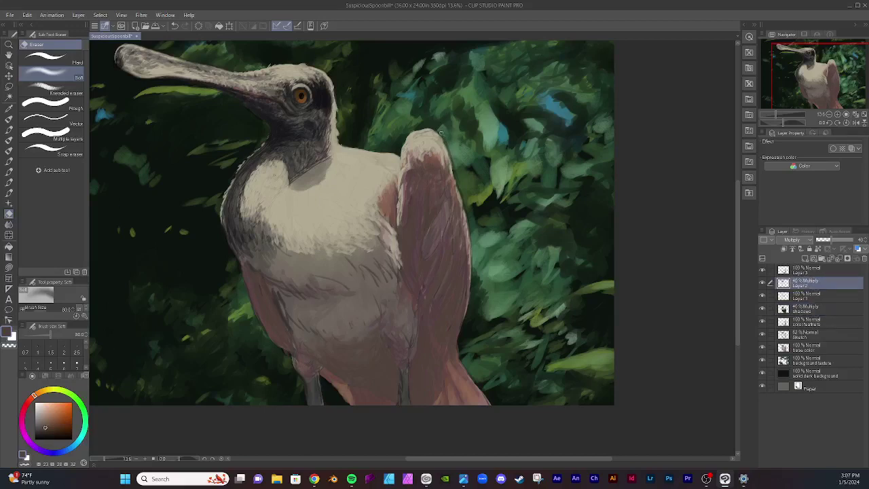
Step: Enlarge the Soft eraser to 200 and fade the sketch lines at the base of the throat on the Sketch layer
click(816, 333)
click(817, 333)
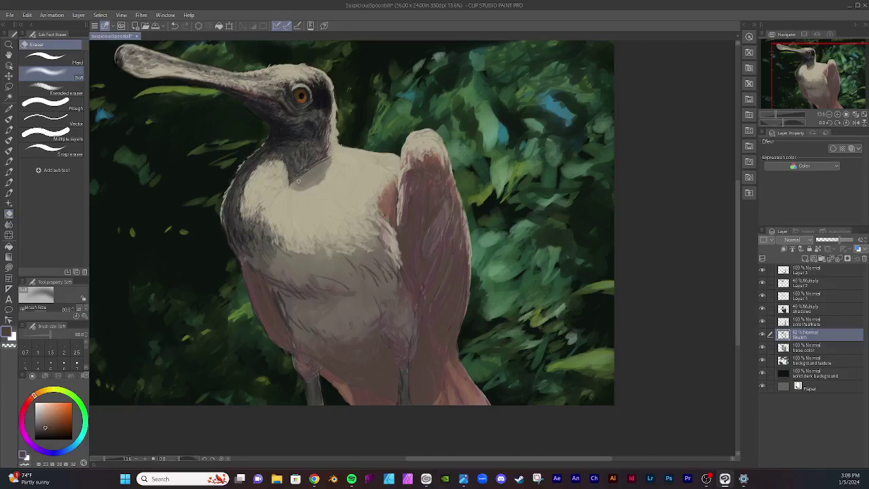
key(])
key(])
key(])
key(])
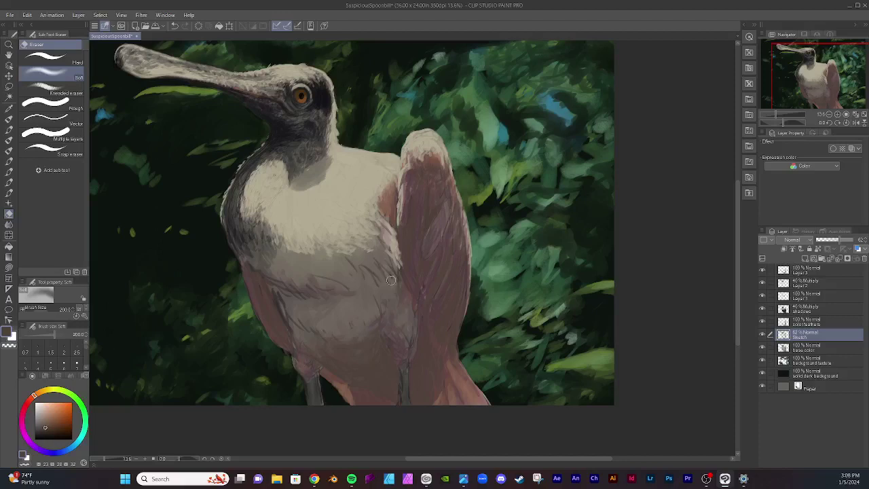
Step: Compare the bird with the sketch hidden and shown, and erase the sketch lines over the belly, legs, wings and chest edge
click(762, 335)
click(763, 335)
mouse_move(279, 298)
mouse_down()
mouse_move(295, 331)
mouse_move(283, 296)
mouse_move(273, 300)
mouse_move(290, 338)
mouse_move(317, 372)
mouse_up()
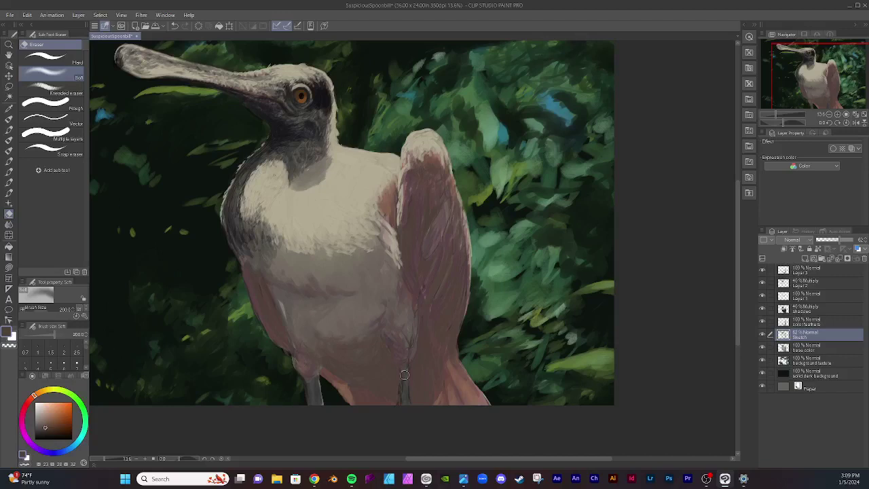
mouse_move(405, 374)
mouse_down()
mouse_move(399, 412)
mouse_move(415, 330)
mouse_move(402, 343)
mouse_move(384, 334)
mouse_move(387, 345)
mouse_move(410, 336)
mouse_move(410, 298)
mouse_move(442, 284)
mouse_up()
drag(236, 191, 228, 200)
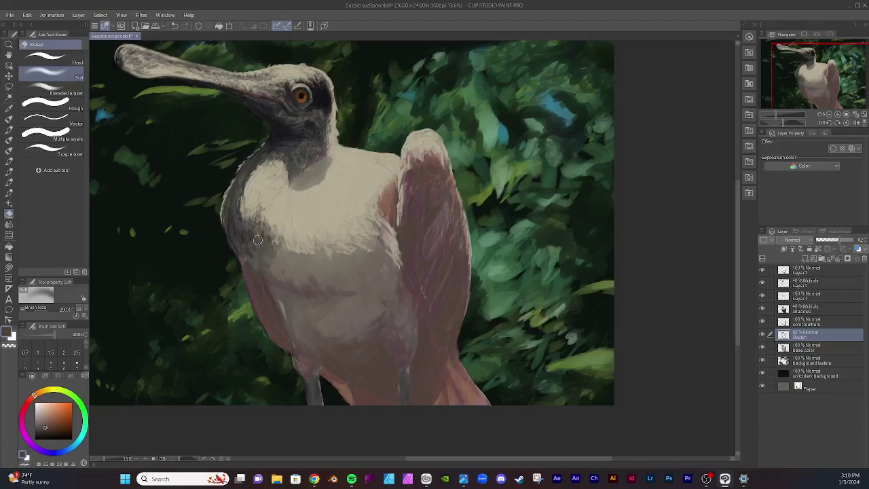
Step: Soft-erase the shadows layer over the chest feathers beside the neck to lighten and blend them into the pale breast
click(817, 309)
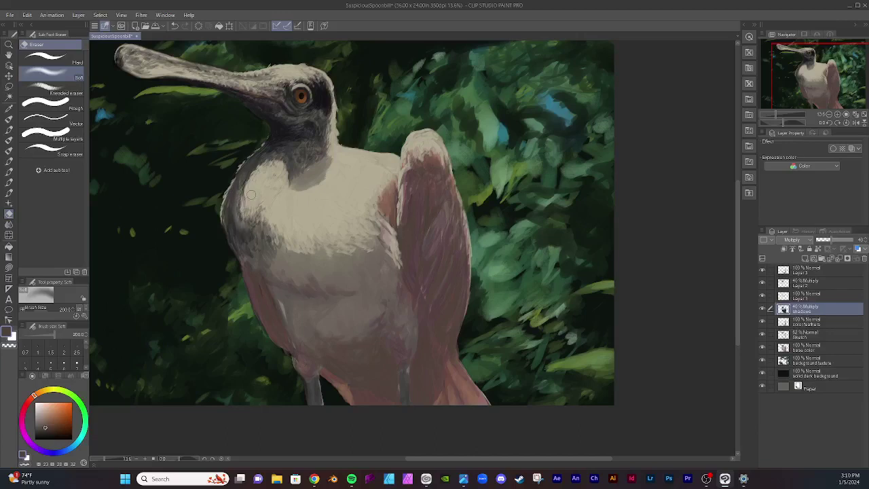
mouse_move(250, 195)
mouse_down()
mouse_move(254, 165)
mouse_move(288, 150)
mouse_move(278, 145)
mouse_move(295, 155)
mouse_move(294, 148)
mouse_move(285, 160)
mouse_move(339, 165)
mouse_move(292, 176)
mouse_up()
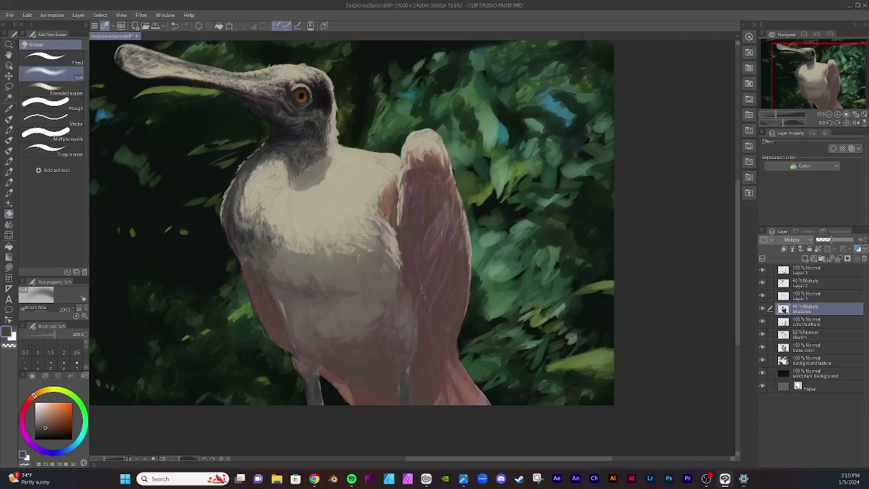
click(814, 282)
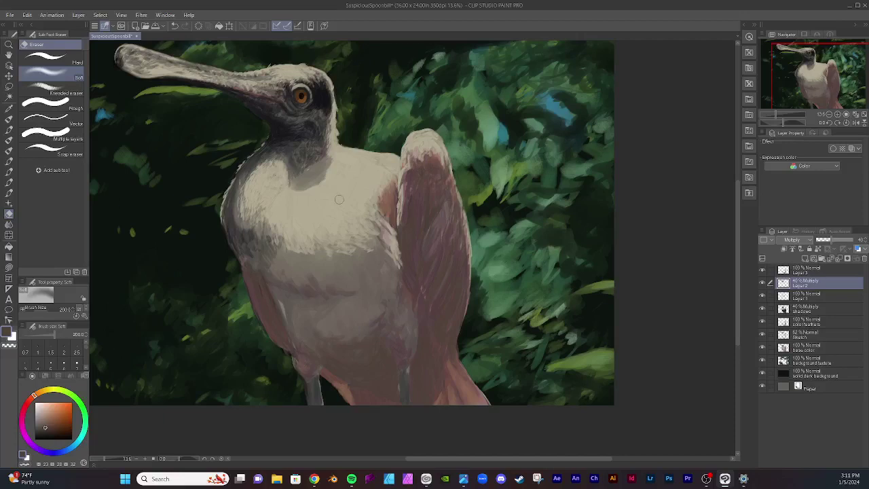
click(823, 309)
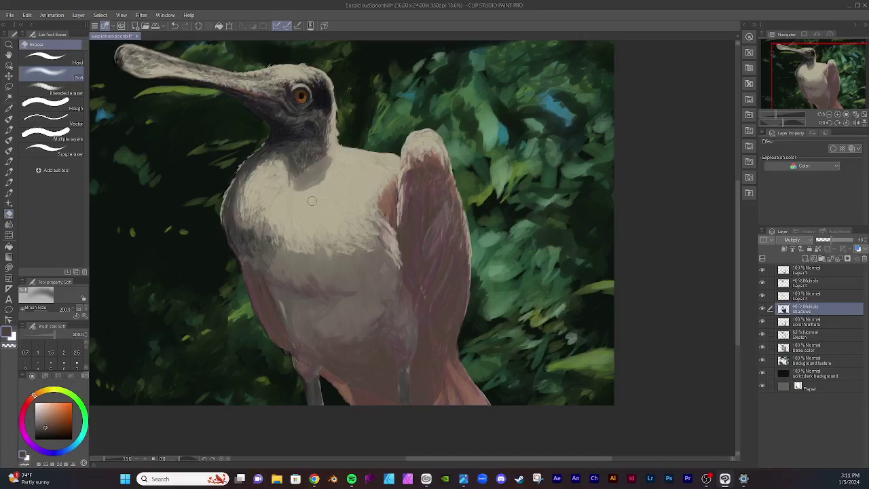
click(821, 335)
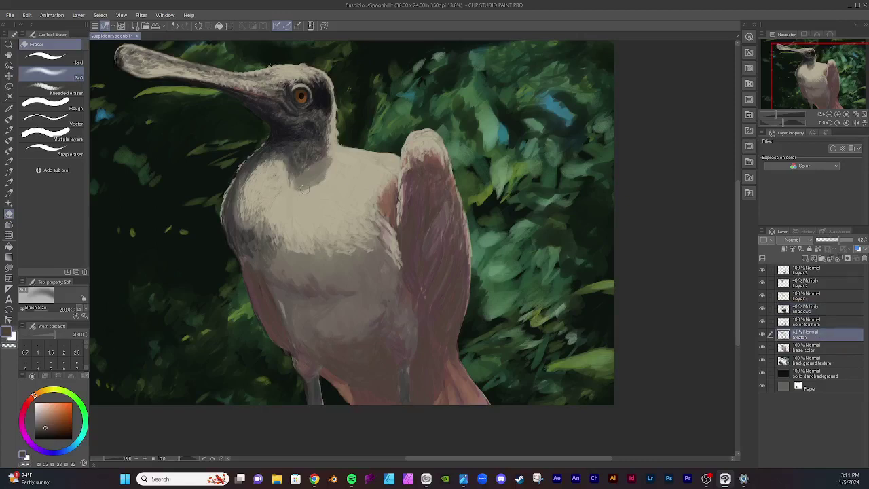
click(806, 283)
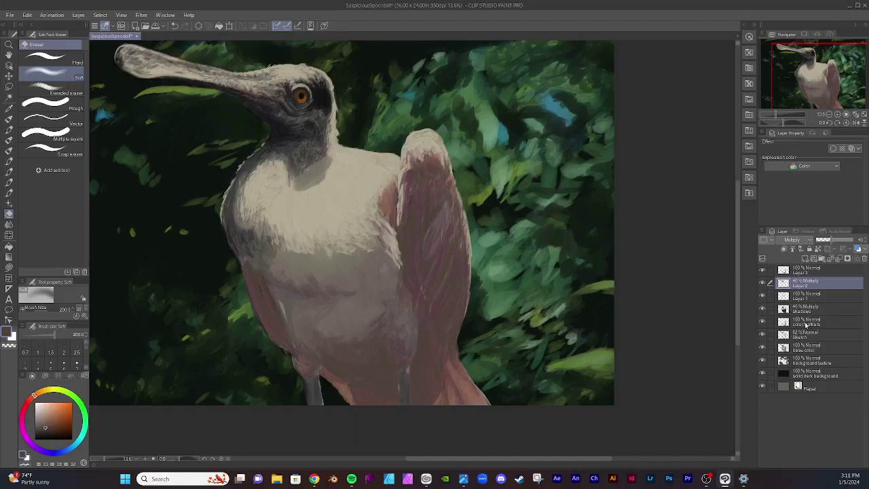
click(815, 270)
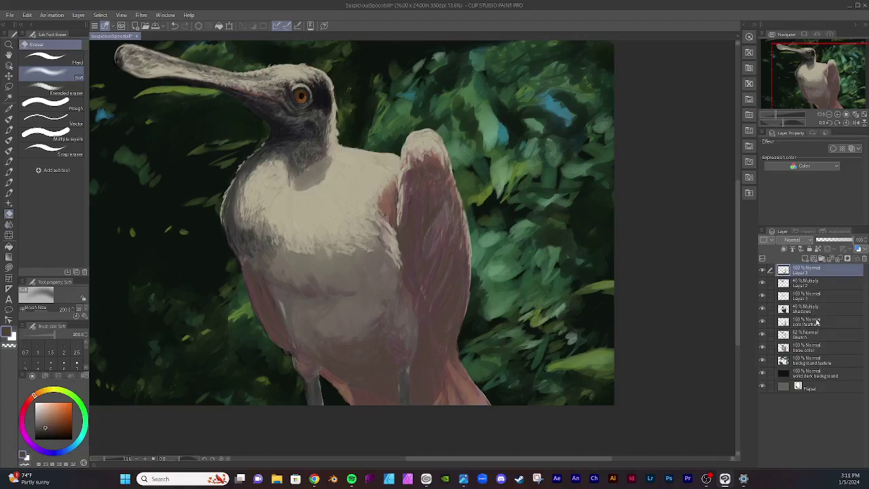
click(816, 299)
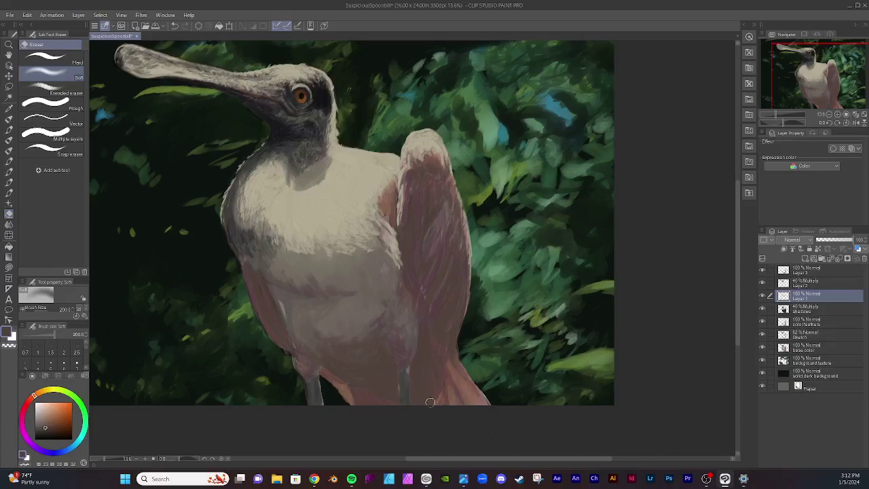
Step: Sample the belly's muted brown and paint over the lower chest and belly on Layer 3 with the Oil paint brush at size 700
click(772, 270)
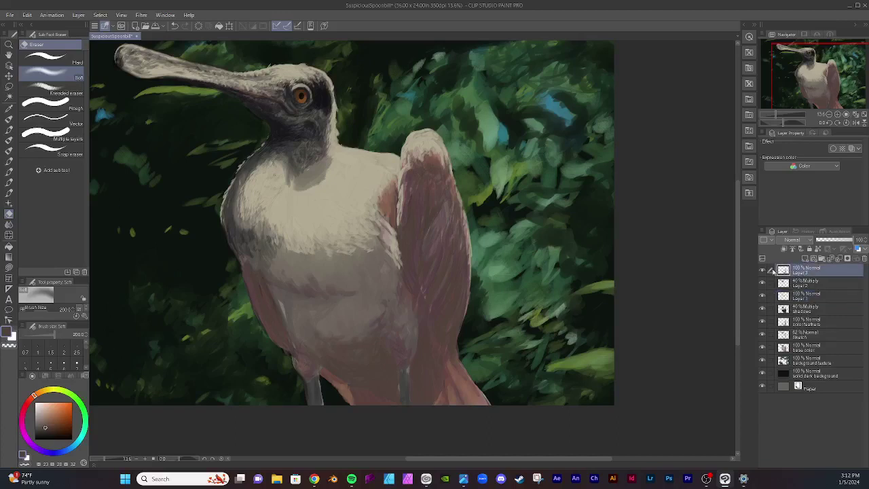
key(i)
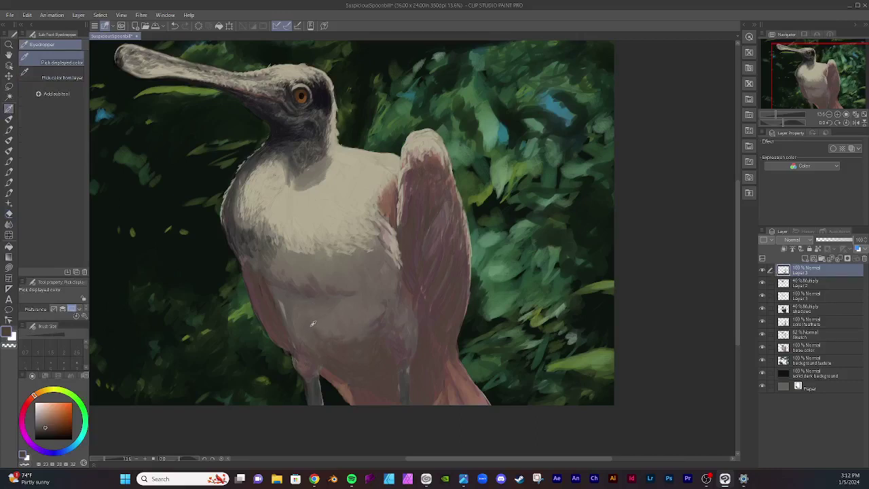
click(313, 324)
key(p)
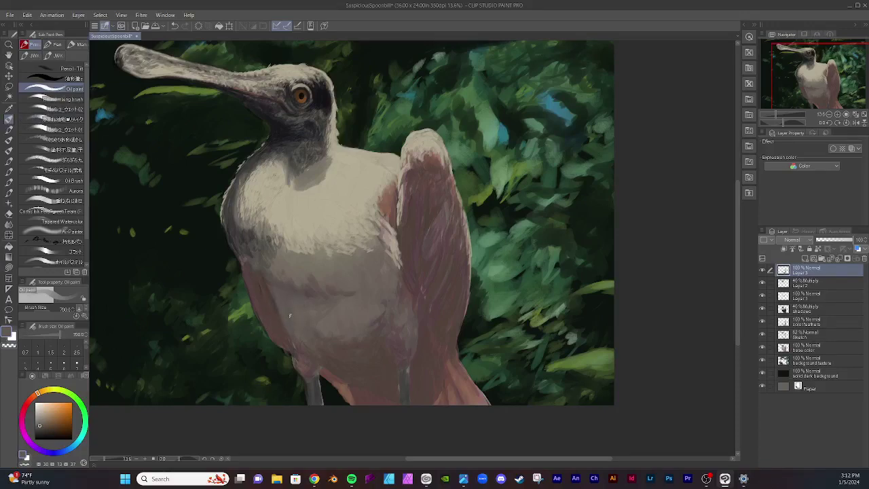
drag(310, 296, 303, 284)
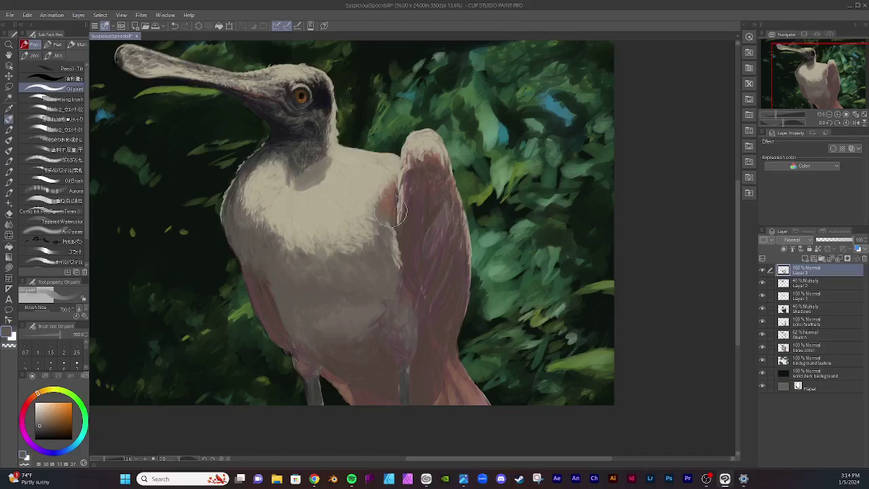
Step: Blend muted brown strokes along the raised wing's inner edge, down the adjoining flank and across the lower belly above the legs
mouse_move(399, 195)
mouse_down()
mouse_move(416, 170)
mouse_move(394, 185)
mouse_move(419, 164)
mouse_up()
mouse_move(441, 287)
mouse_down()
mouse_move(399, 275)
mouse_move(413, 298)
mouse_move(445, 296)
mouse_up()
drag(411, 317, 407, 353)
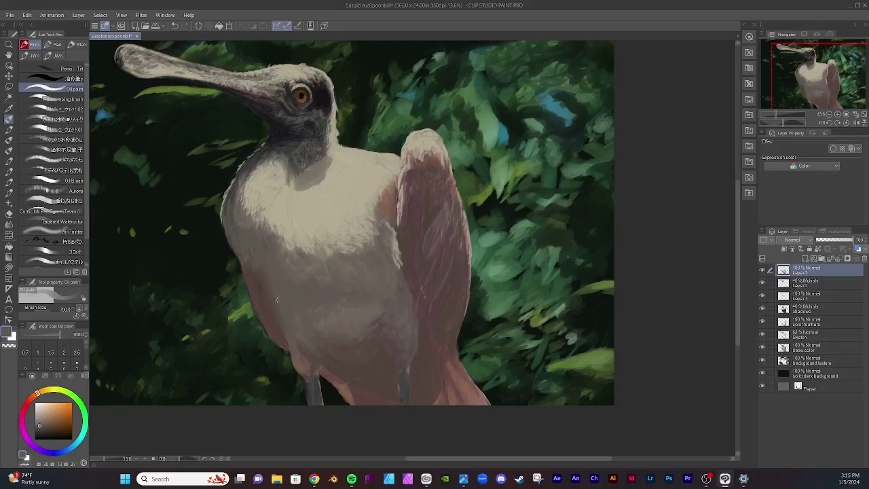
drag(303, 348, 307, 365)
drag(310, 381, 314, 377)
Step: Paint soft brown shadow strokes along the outer edge of the breast and across the base of the neck to blend the feathers
drag(262, 161, 245, 187)
mouse_move(243, 201)
mouse_down()
mouse_move(248, 212)
mouse_move(250, 200)
mouse_up()
drag(247, 190, 268, 151)
mouse_move(334, 129)
mouse_down()
mouse_move(353, 150)
mouse_move(347, 160)
mouse_move(315, 152)
mouse_move(293, 180)
mouse_up()
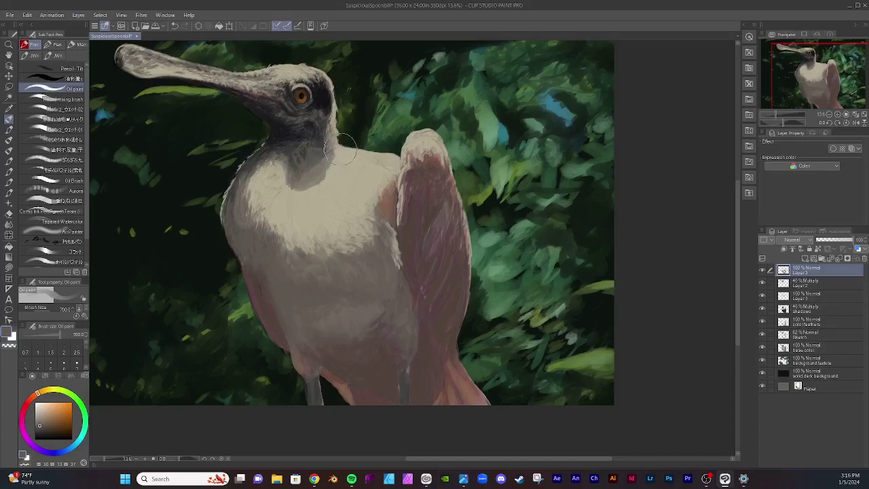
drag(329, 156, 299, 189)
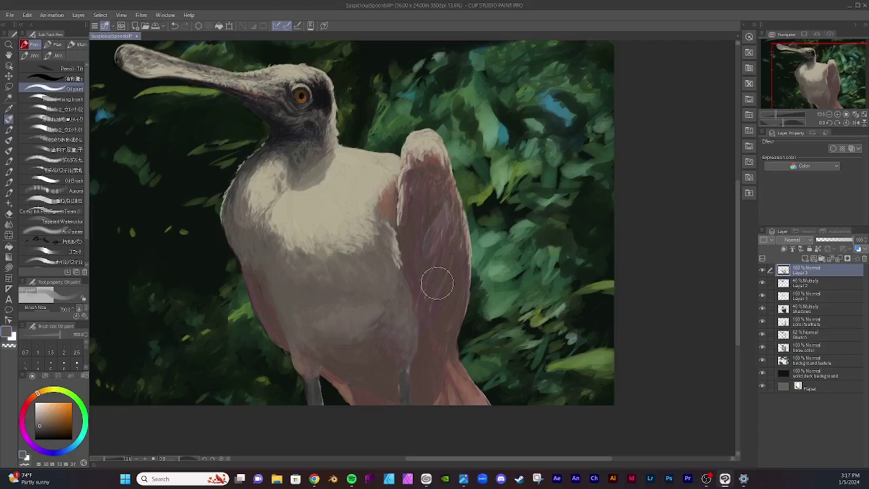
Step: Paint over the remaining sketch lines on the raised wing with blended brown-rose feather strokes and save the illustration
drag(427, 174, 427, 169)
drag(451, 204, 447, 221)
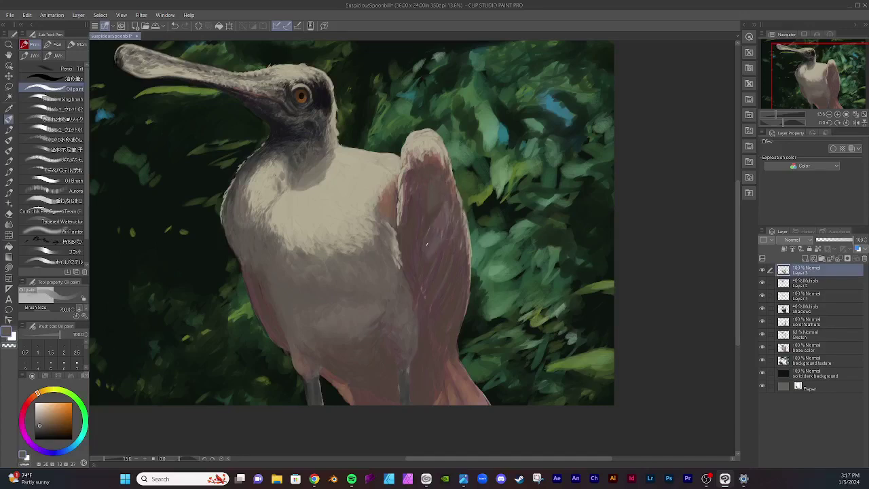
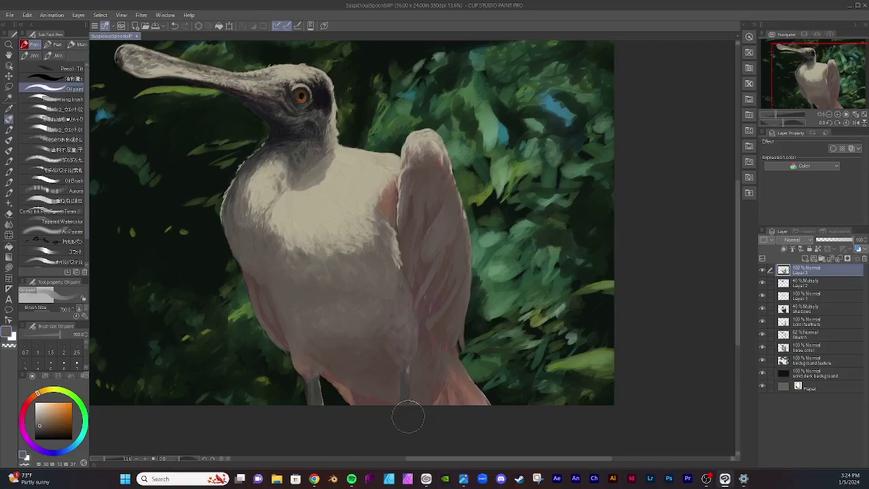
click(9, 15)
key(Escape)
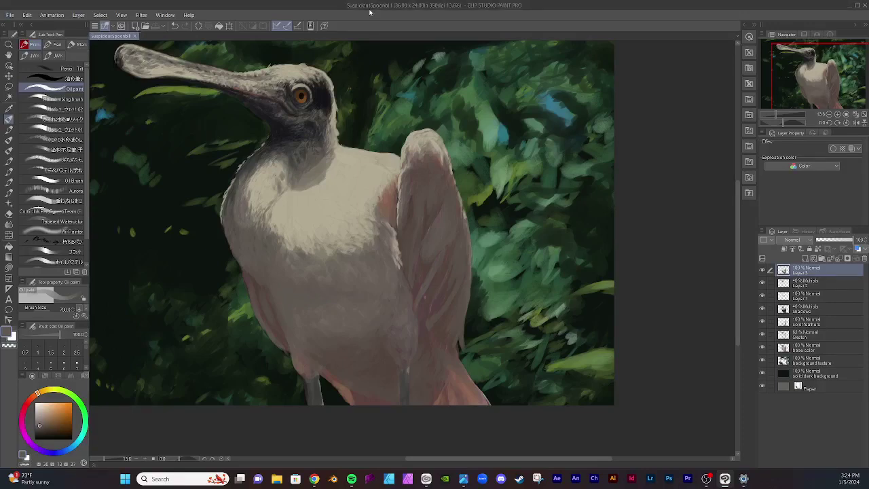
drag(375, 7, 381, 0)
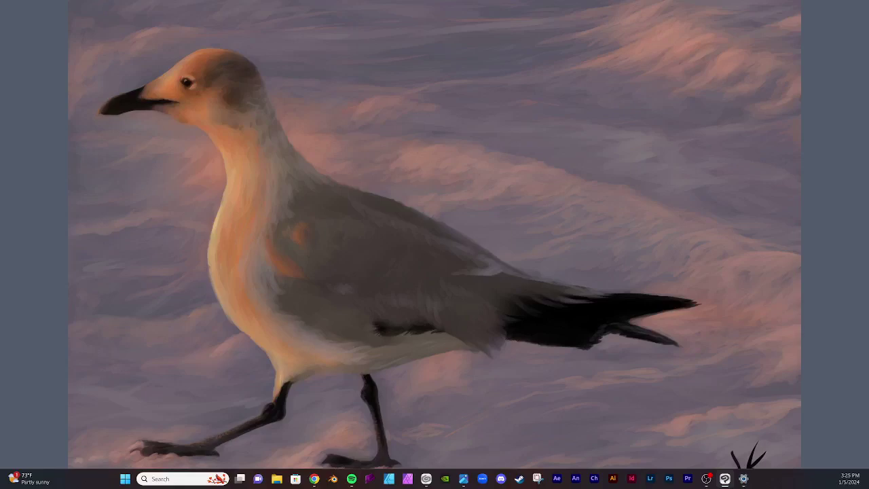
mouse_move(421, 1)
mouse_down()
mouse_move(479, 150)
mouse_move(535, 156)
mouse_up()
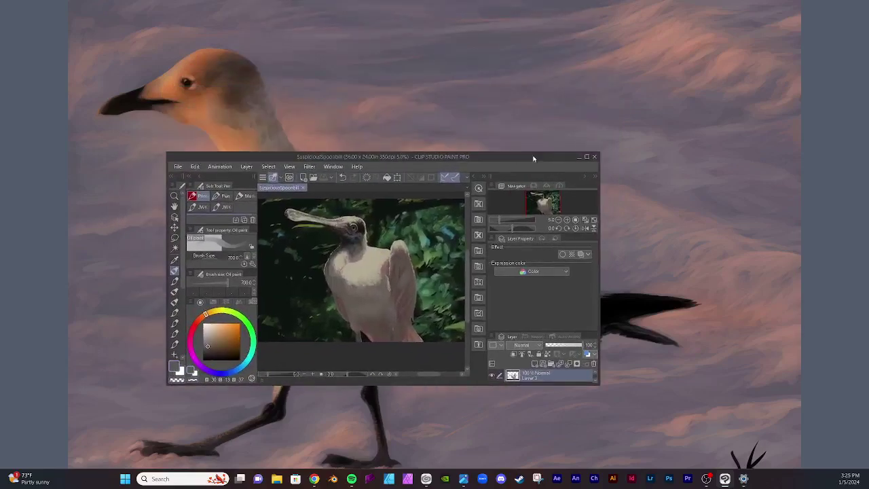
click(587, 157)
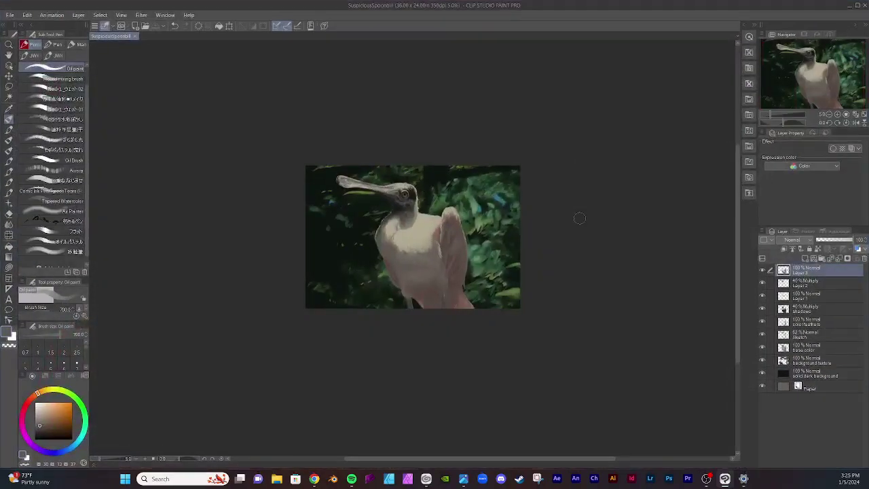
scroll(395, 253, up, 5)
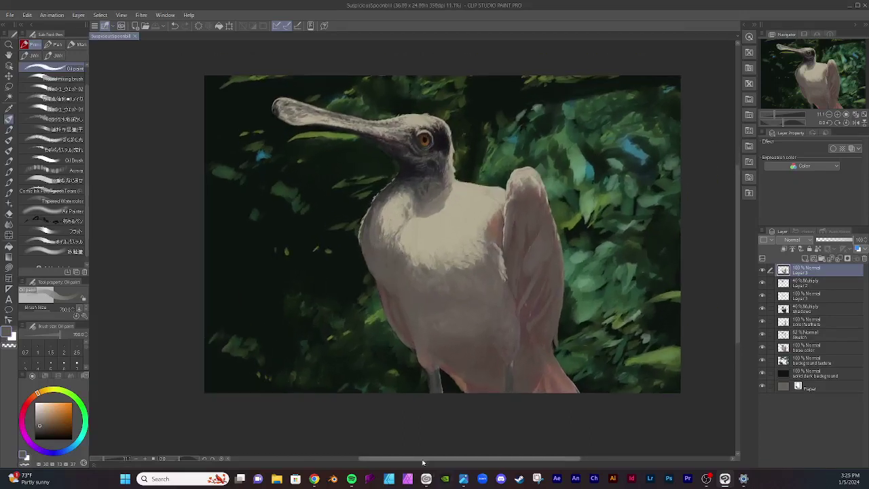
drag(423, 462, 435, 462)
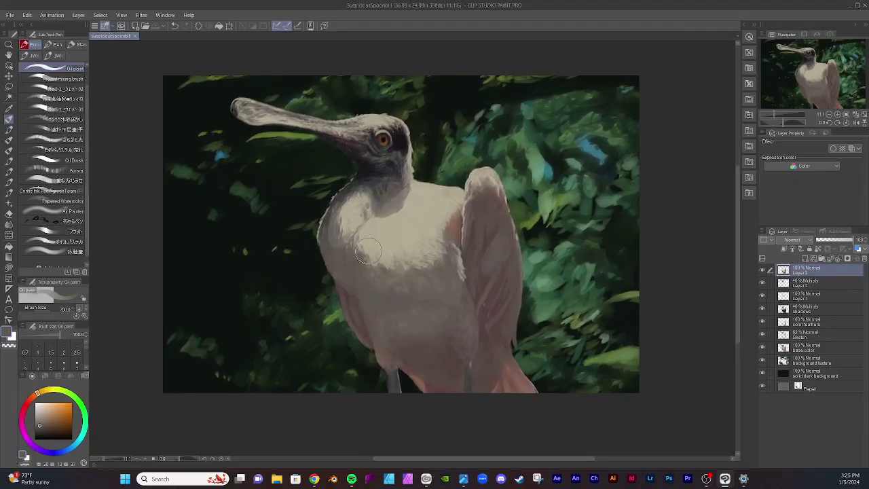
scroll(359, 250, up, 1)
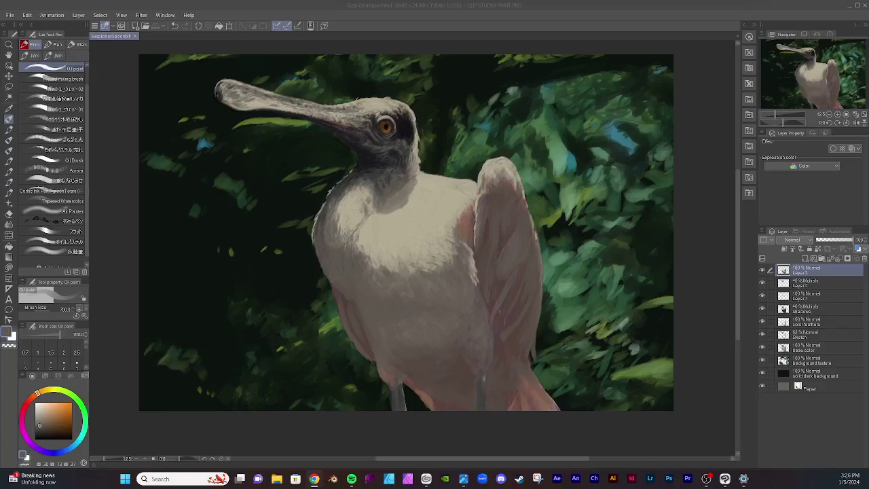
key(alt+Tab)
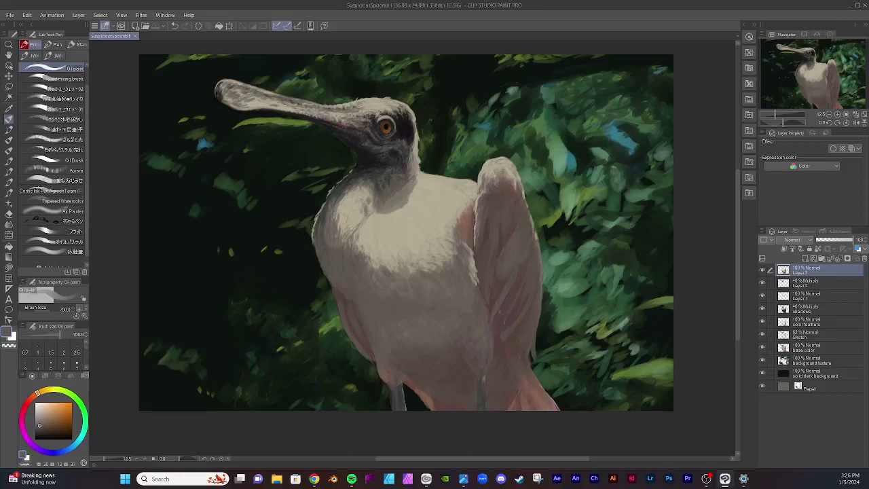
key(alt+Tab)
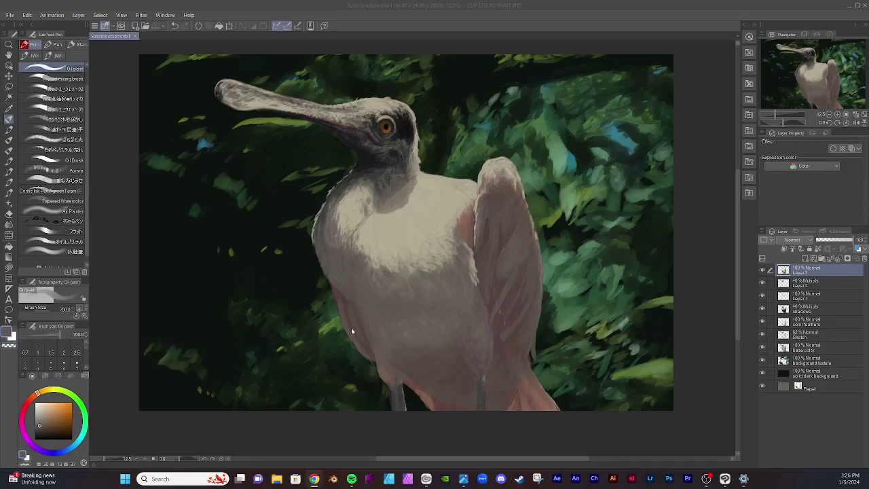
Step: Paint shading over the bird's cheek, eye surround and back of the head with the Oil paint brush, shifting the brush hue toward yellow
click(351, 190)
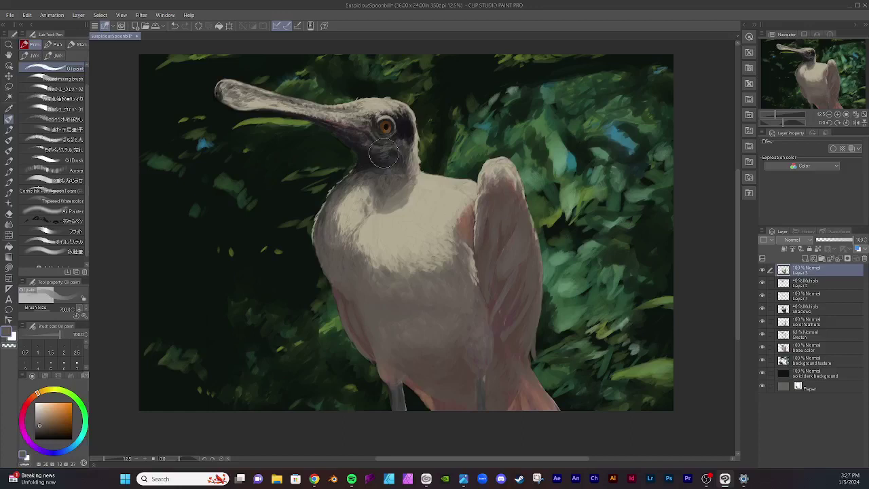
drag(384, 153, 385, 155)
click(48, 393)
click(48, 392)
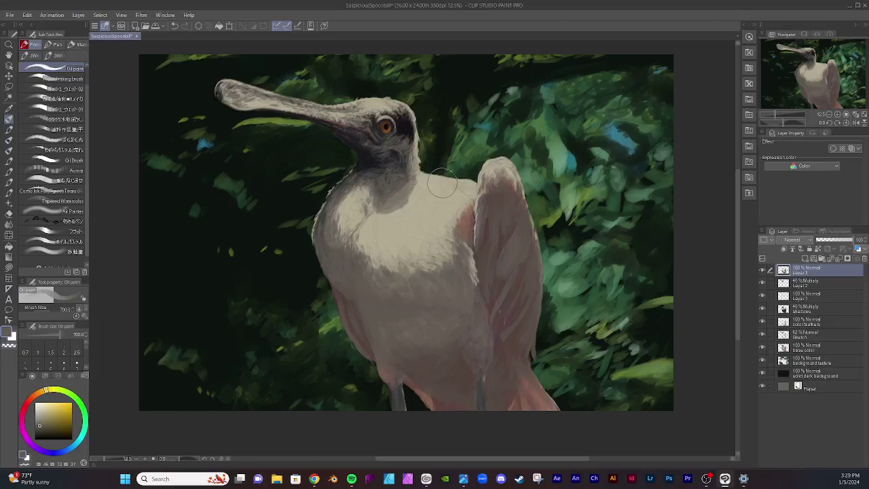
click(406, 136)
drag(439, 132, 416, 172)
mouse_move(367, 128)
mouse_down()
mouse_move(372, 136)
mouse_move(363, 139)
mouse_move(384, 128)
mouse_move(372, 136)
mouse_move(374, 116)
mouse_move(371, 136)
mouse_move(378, 123)
mouse_move(390, 132)
mouse_move(371, 128)
mouse_up()
drag(373, 121, 375, 120)
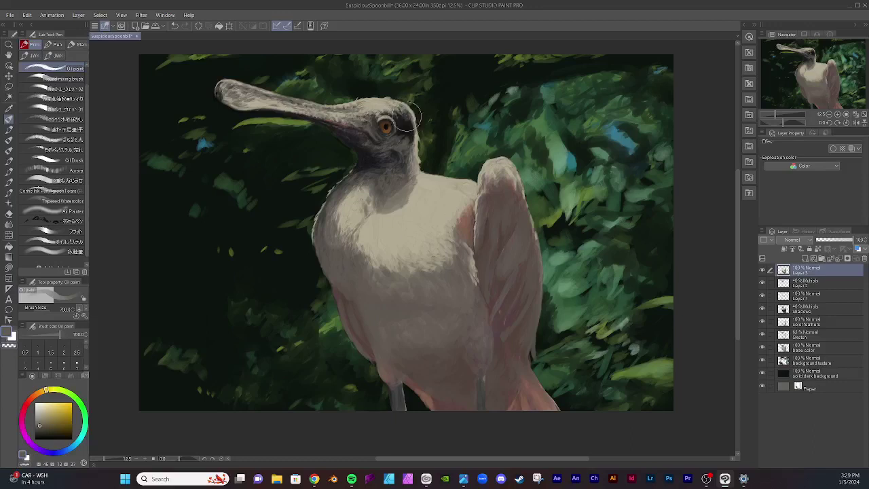
drag(403, 113, 413, 119)
drag(358, 139, 346, 118)
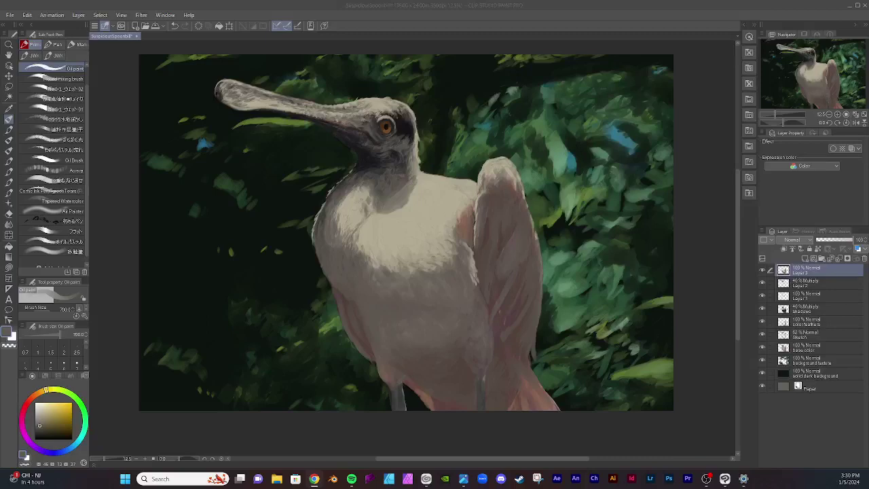
Step: Bring the browser with the JWK Creates shop into view and look over the National Bird Day offer on its home page
drag(495, 0, 310, 85)
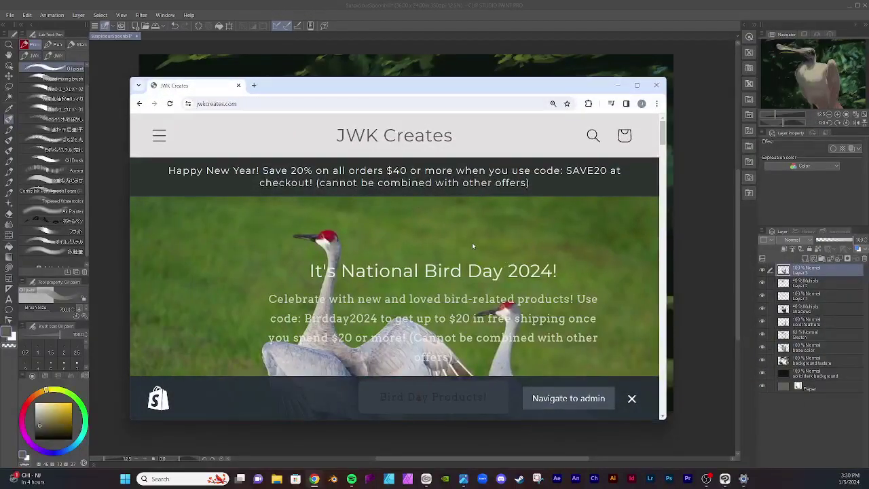
scroll(473, 245, down, 3)
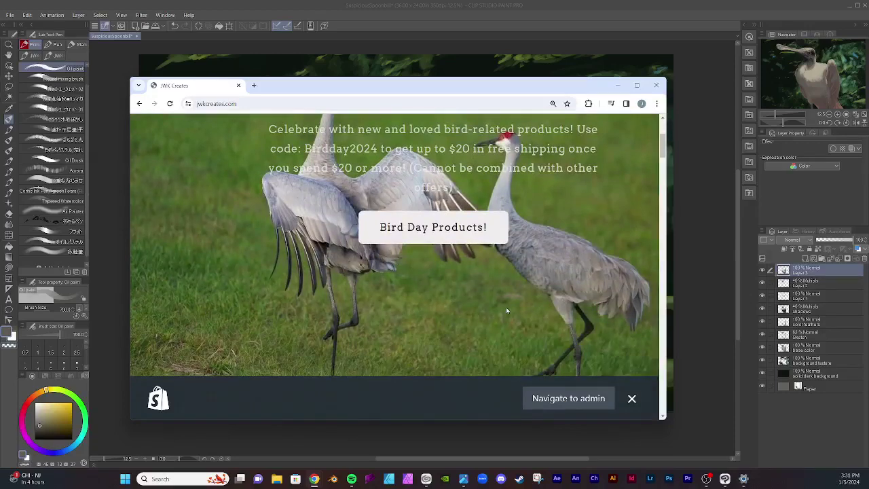
scroll(506, 310, up, 3)
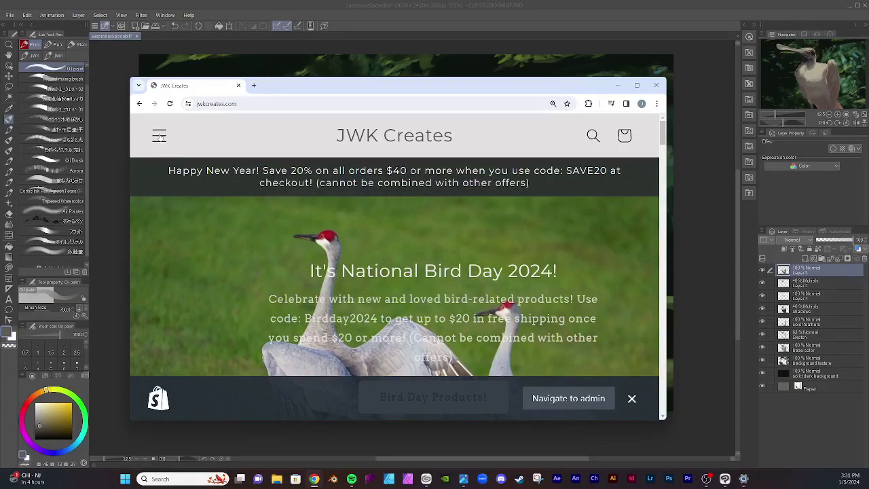
scroll(268, 203, down, 2)
scroll(267, 204, up, 1)
scroll(294, 238, down, 1)
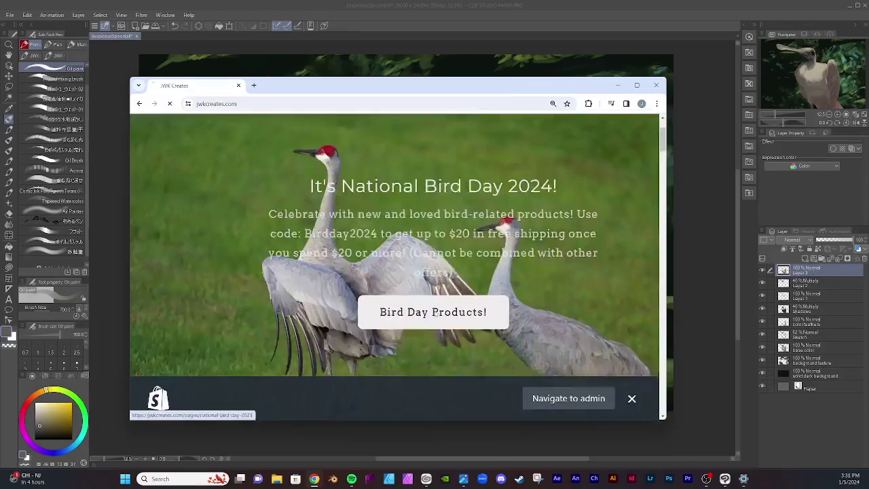
Step: Open the Bird Day products page and look through its bird print collections
click(433, 313)
scroll(343, 258, down, 8)
scroll(343, 258, down, 5)
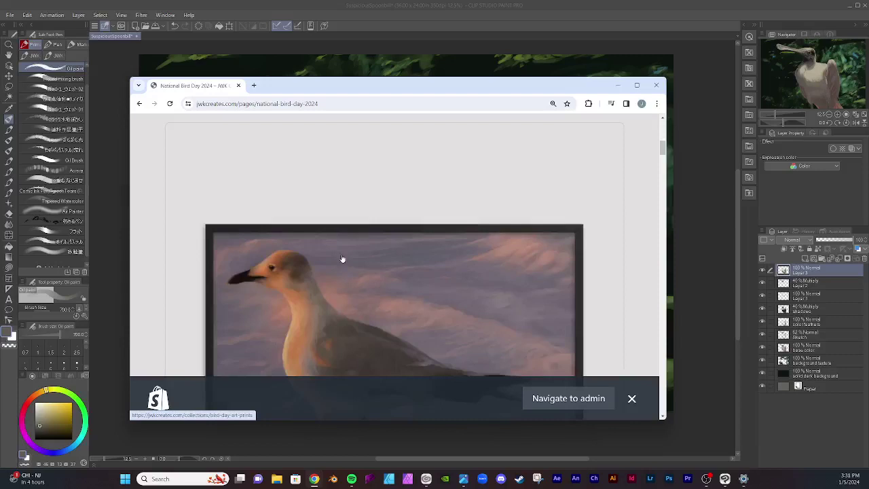
scroll(342, 259, down, 1)
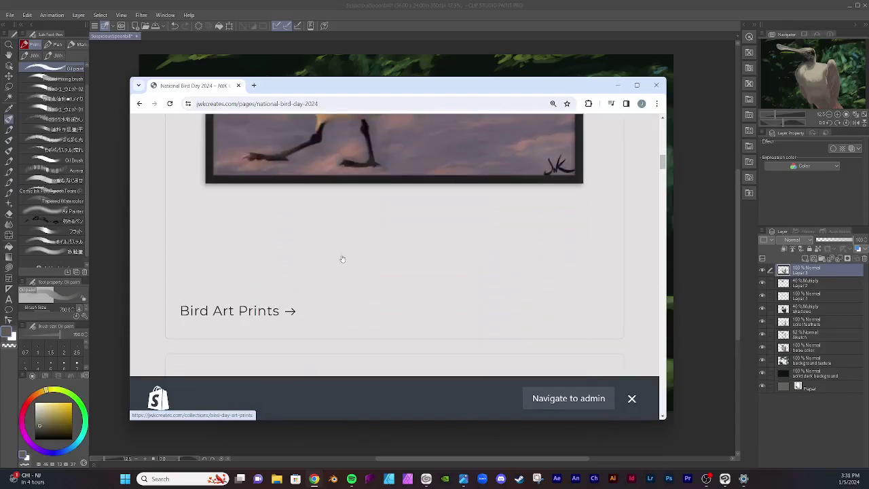
scroll(306, 291, down, 5)
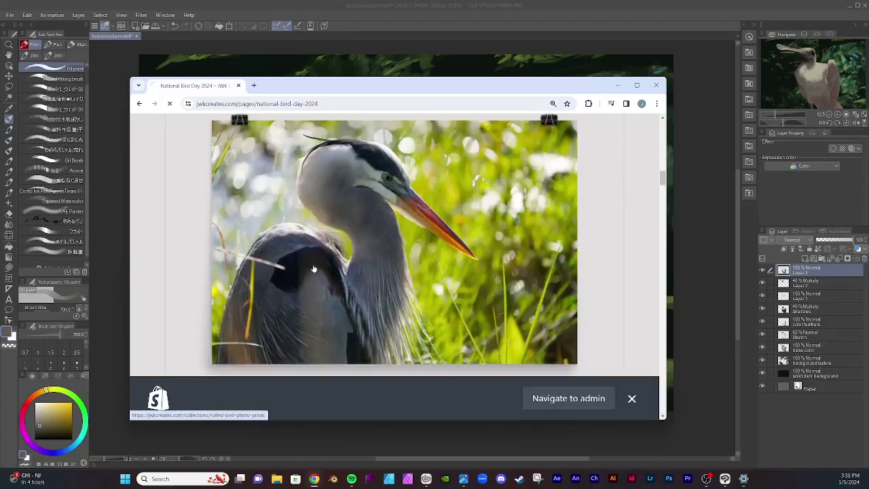
Step: Open the rolled bird photo prints collection, look through its posters, and minimize the browser
click(311, 268)
scroll(310, 262, down, 5)
scroll(309, 260, down, 5)
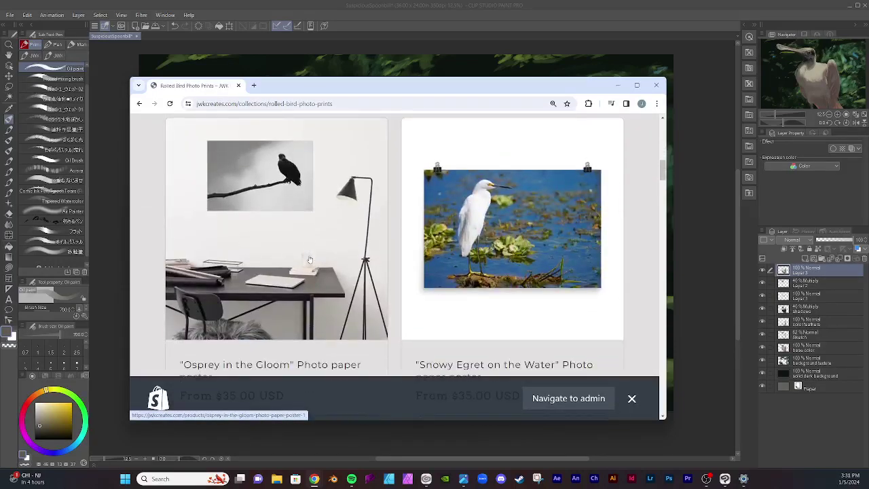
scroll(309, 260, down, 5)
scroll(310, 259, down, 10)
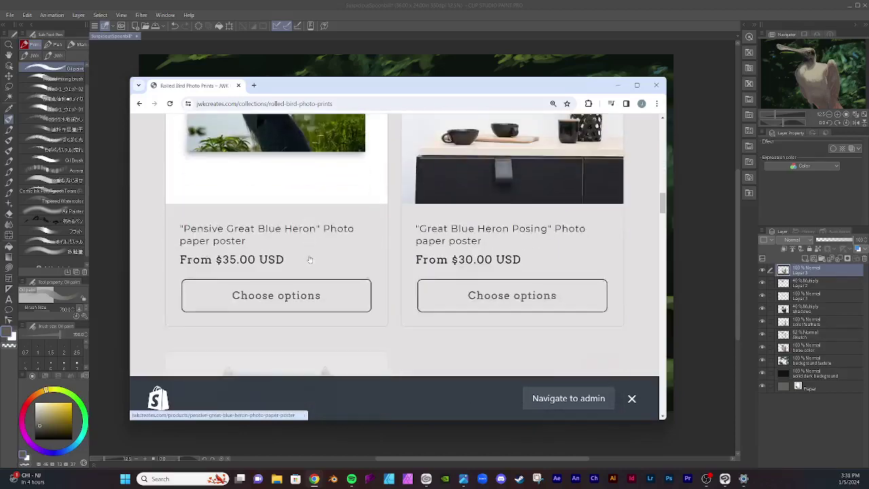
scroll(310, 260, down, 5)
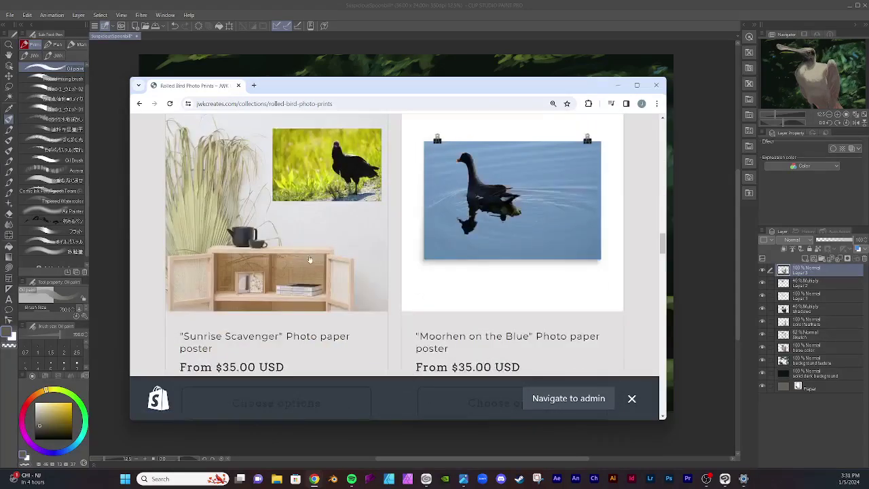
scroll(310, 259, down, 2)
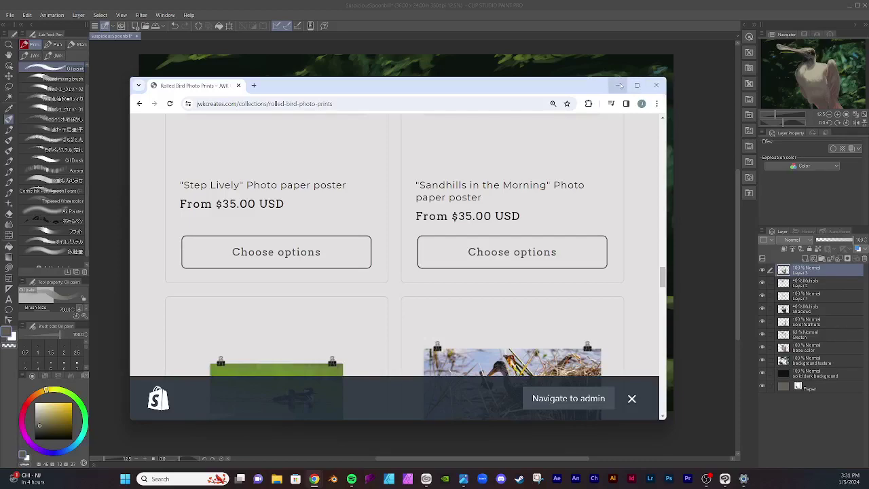
click(618, 86)
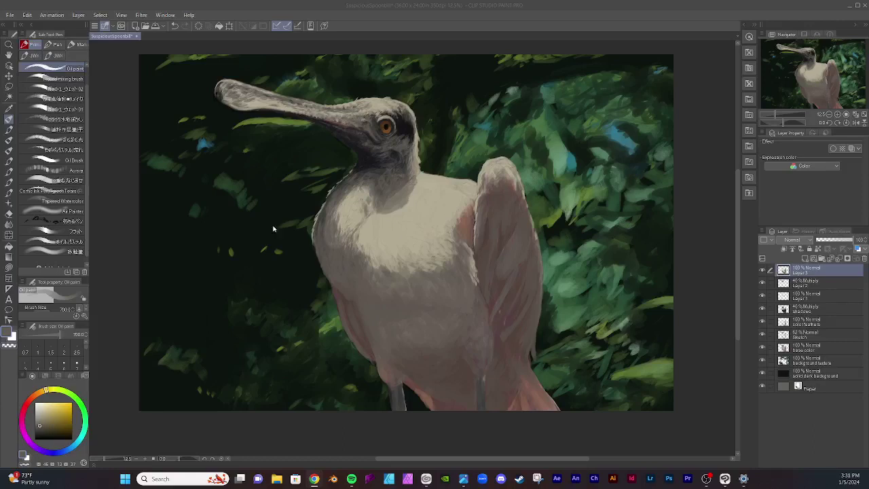
Step: Add a new layer at the top of the stack and paint lighter muted yellow-grey feathers across the bird's lower chest
click(128, 224)
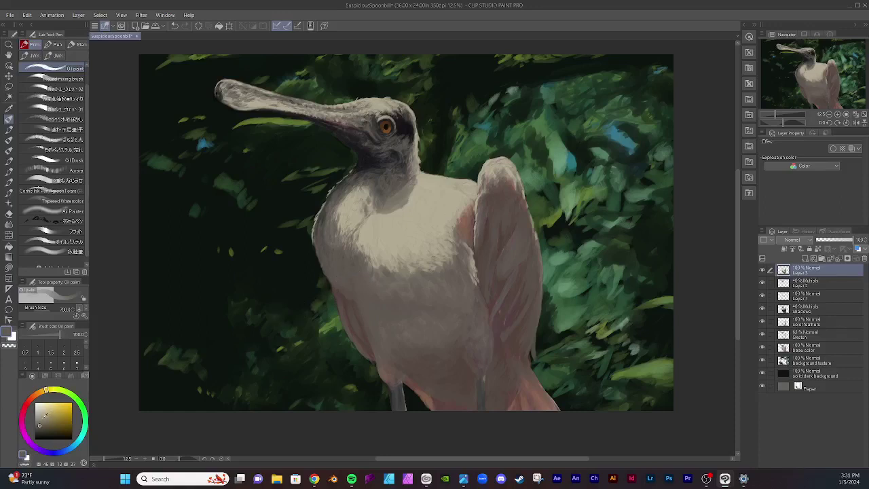
click(43, 418)
click(805, 260)
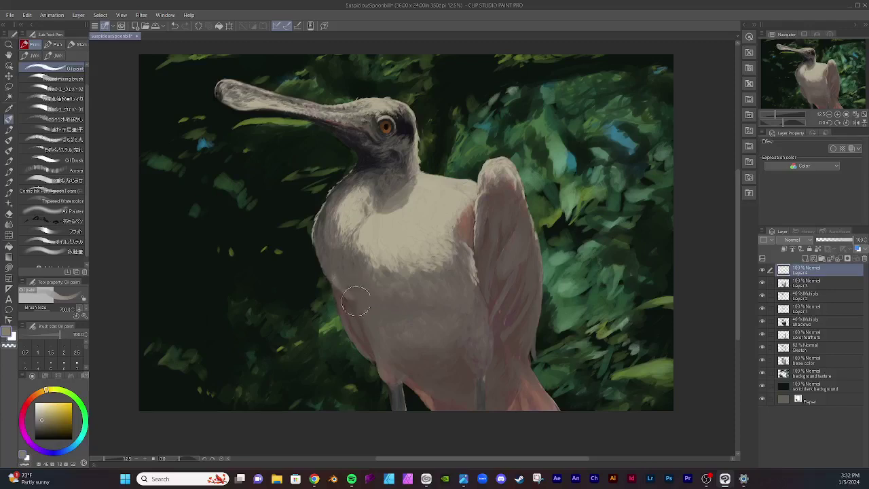
drag(351, 291, 352, 294)
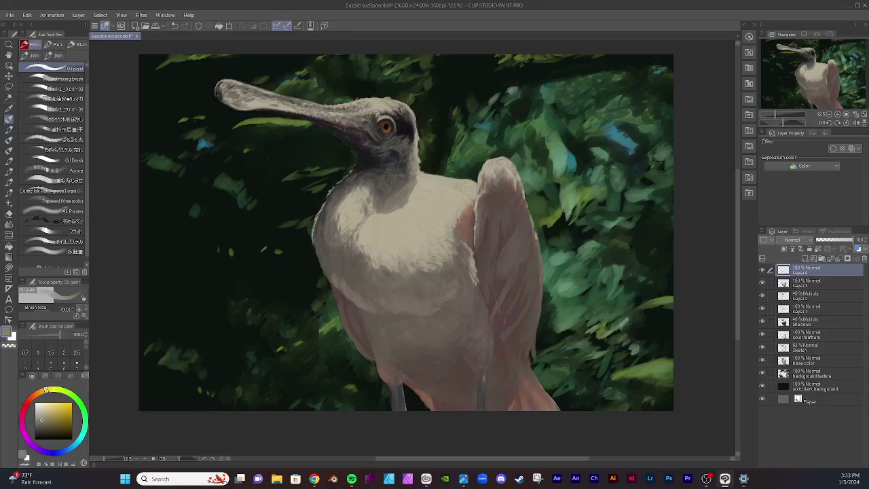
drag(359, 294, 330, 270)
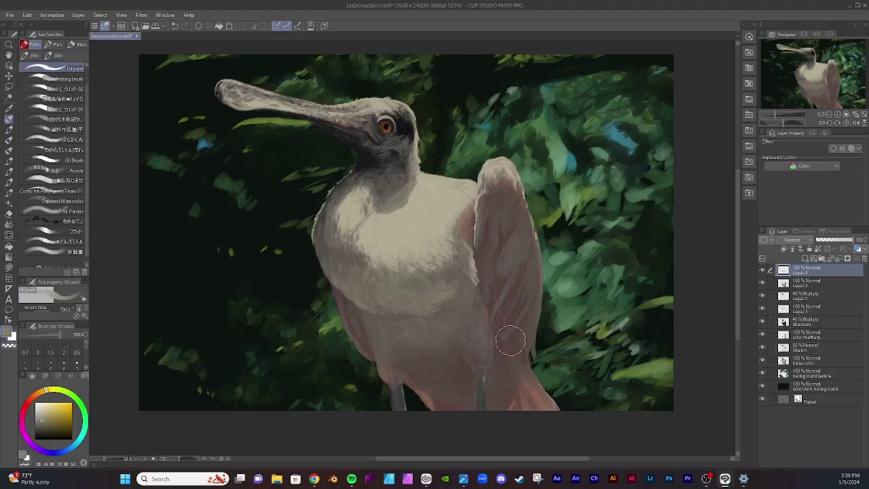
Step: Undo the last two strokes and paint muted feather strokes along the chest's outer edge, the neck shadow and the cheek
key(ctrl+z)
key(ctrl+z)
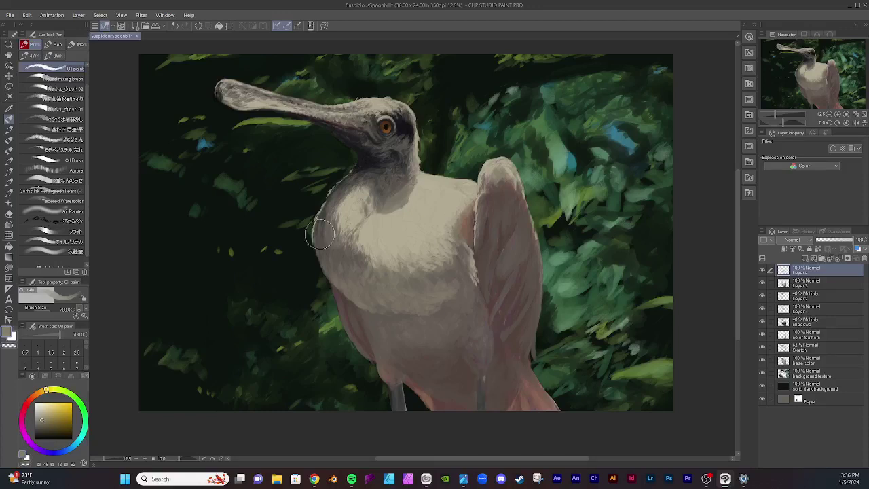
mouse_move(320, 234)
mouse_down()
mouse_move(315, 217)
mouse_move(314, 248)
mouse_up()
drag(316, 230, 318, 213)
drag(394, 179, 387, 190)
mouse_move(393, 181)
mouse_down()
mouse_move(387, 191)
mouse_move(390, 178)
mouse_up()
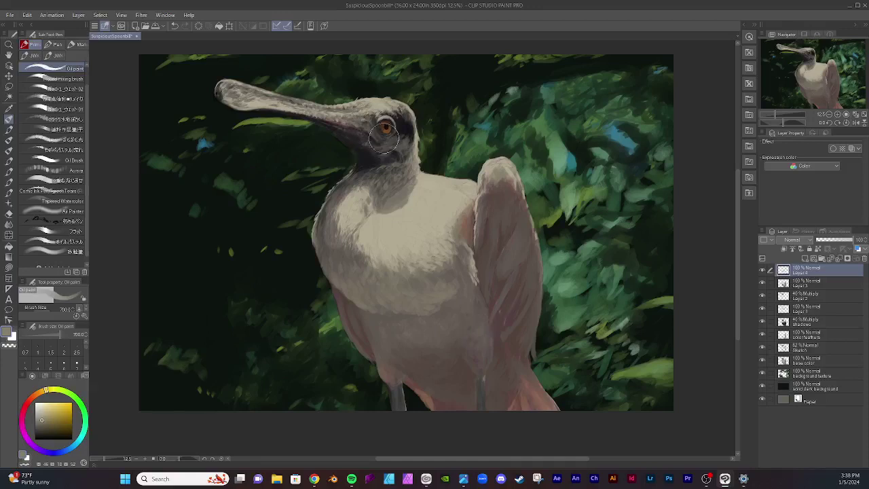
mouse_move(391, 135)
mouse_down()
mouse_move(398, 130)
mouse_move(393, 142)
mouse_up()
Step: Reduce the Oil paint brush size to 150 and paint fine light skin folds below the eye, along the jaw and on the cheek
scroll(408, 278, up, 2)
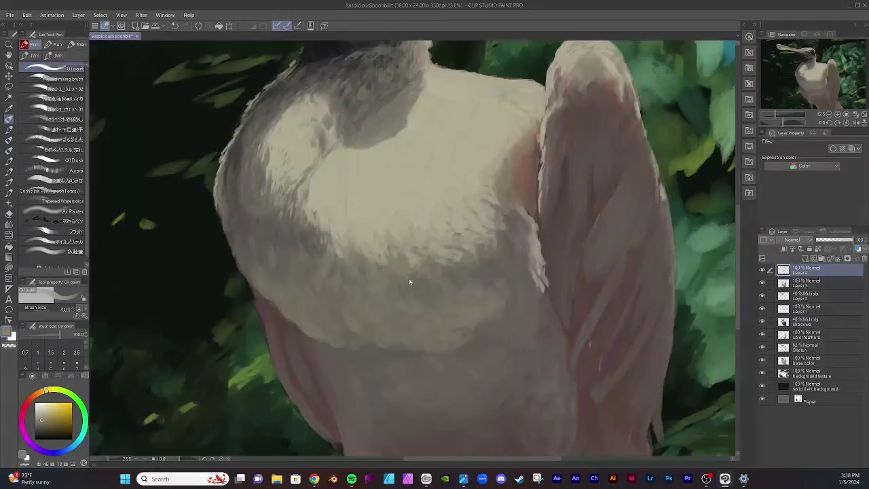
drag(536, 460, 502, 459)
drag(736, 292, 726, 226)
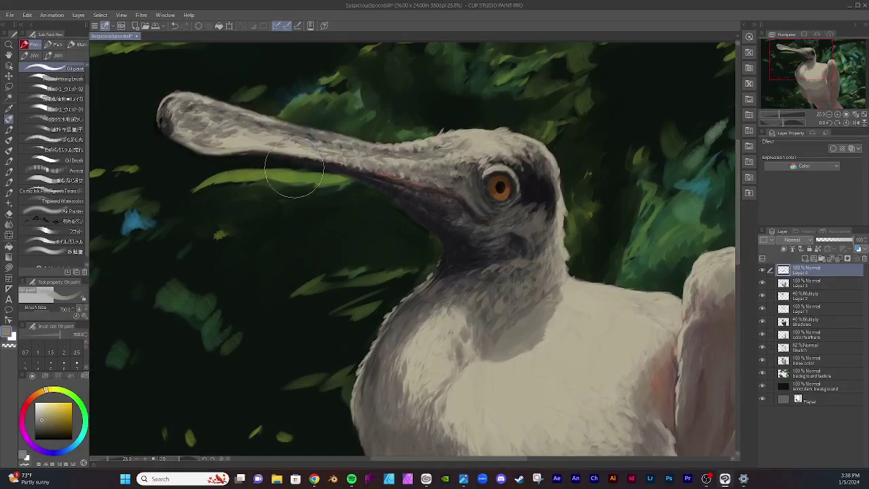
key(bracketleft)
key(bracketleft)
key(bracketleft)
key(bracketleft)
key(bracketleft)
key(bracketleft)
key(bracketleft)
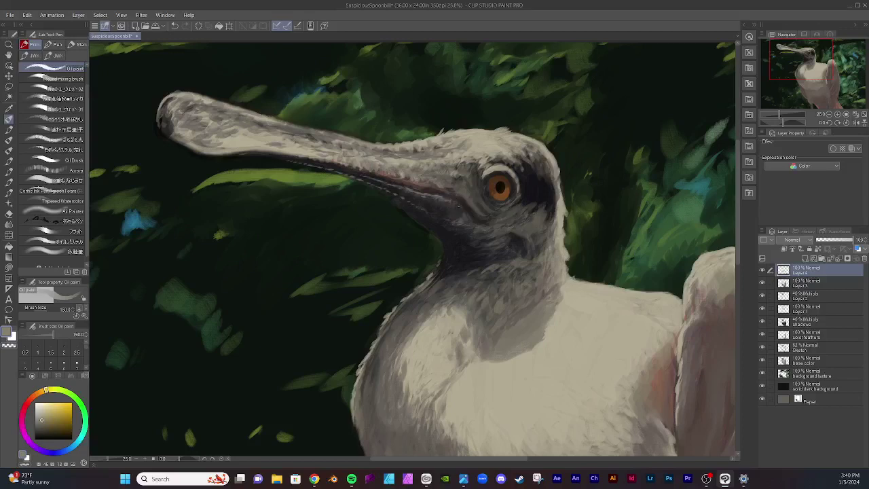
drag(481, 203, 469, 213)
mouse_move(486, 192)
mouse_down()
mouse_move(489, 204)
mouse_move(509, 200)
mouse_move(491, 198)
mouse_move(495, 207)
mouse_move(514, 207)
mouse_move(493, 203)
mouse_up()
drag(491, 200, 495, 202)
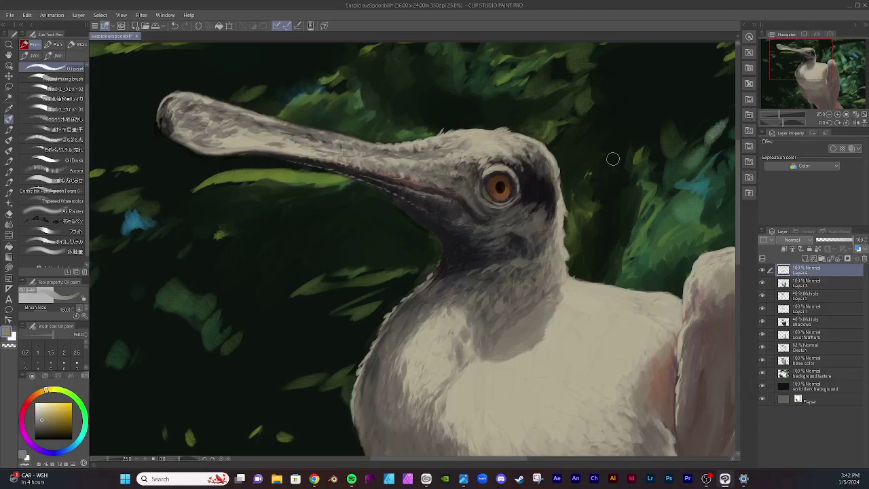
drag(453, 216, 453, 227)
drag(515, 231, 529, 241)
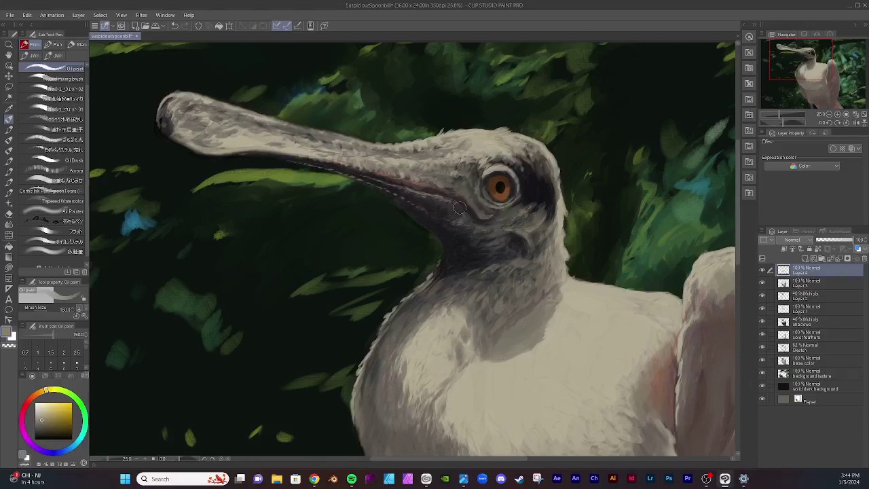
Step: Set the brush size to 170, choose a darker shade, and paint dark detail strokes on the throat, jaw and behind the eye
key(bracketleft)
key(bracketleft)
key(bracketright)
key(bracketright)
key(bracketright)
key(bracketright)
key(bracketright)
key(bracketright)
key(bracketleft)
key(bracketleft)
key(bracketleft)
alt+click(376, 217)
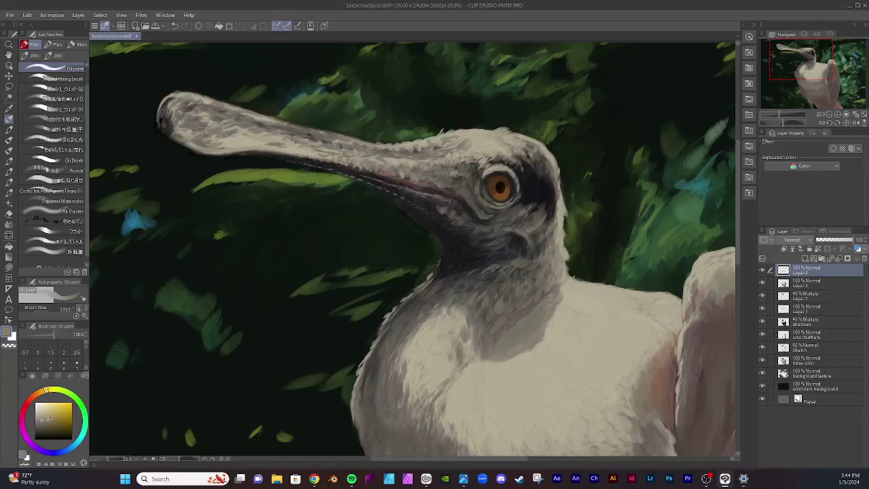
drag(42, 422, 42, 426)
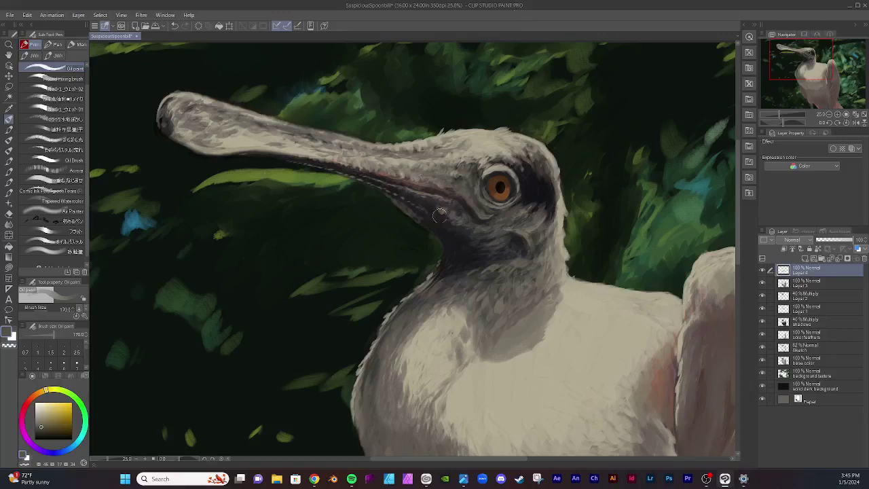
mouse_move(439, 214)
mouse_down()
mouse_move(447, 221)
mouse_move(432, 212)
mouse_move(433, 225)
mouse_move(456, 219)
mouse_up()
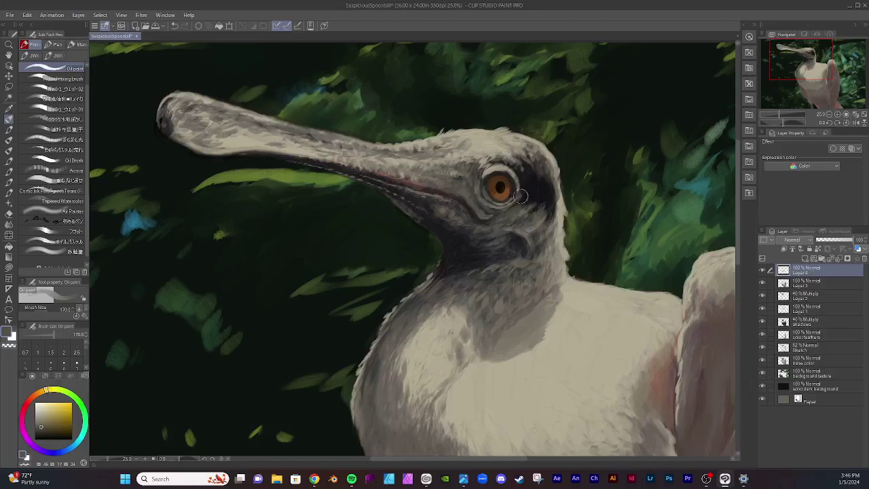
click(520, 196)
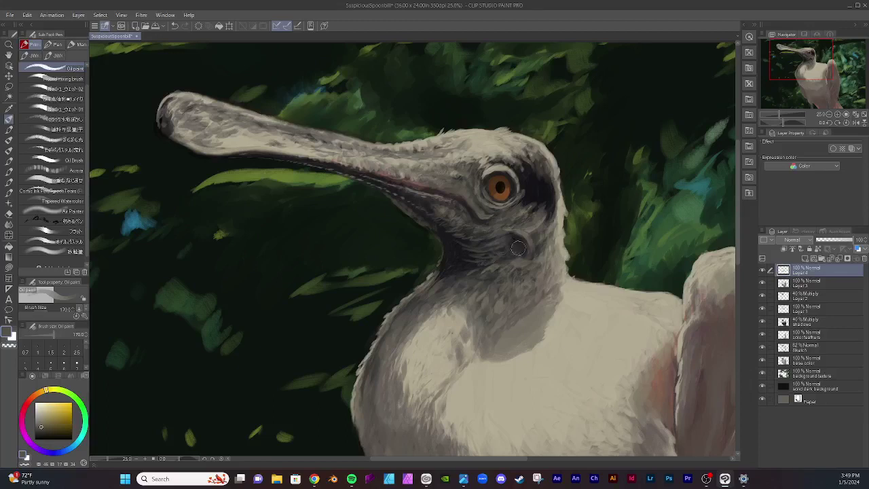
Step: Undo the last cheek stroke and darken the outer edge of the bill's tip
drag(517, 247, 521, 252)
key(ctrl+z)
mouse_move(171, 137)
mouse_down()
mouse_move(161, 137)
mouse_move(181, 142)
mouse_move(163, 133)
mouse_move(166, 119)
mouse_move(162, 125)
mouse_up()
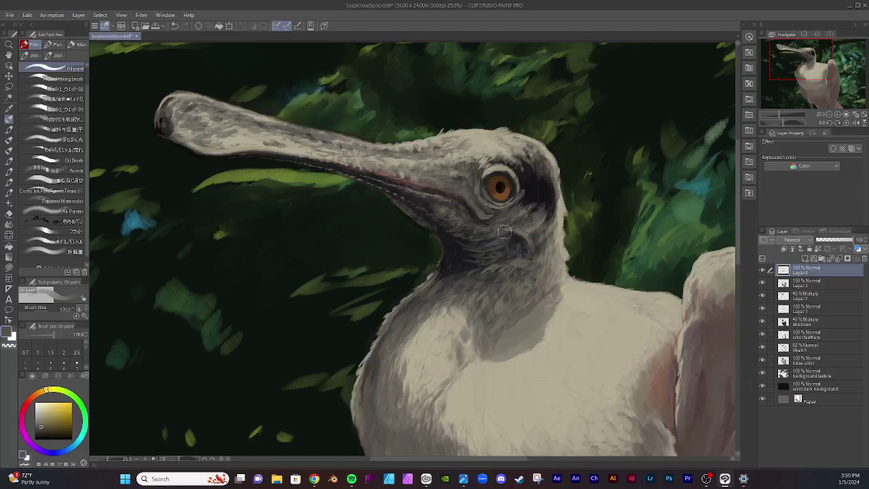
Step: Smooth the paint at the bill's tip on the Multiply layer Layer 2 with the Gouache blender 2 brush at size 100
scroll(503, 232, down, 5)
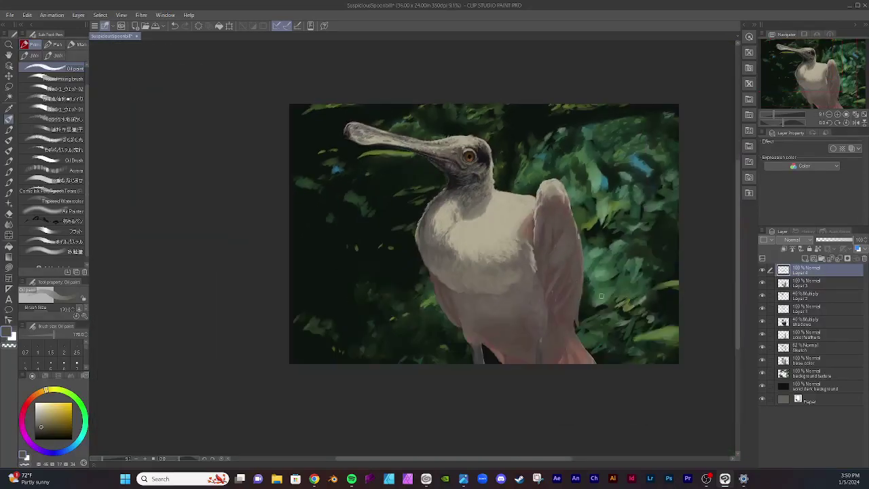
scroll(455, 243, up, 7)
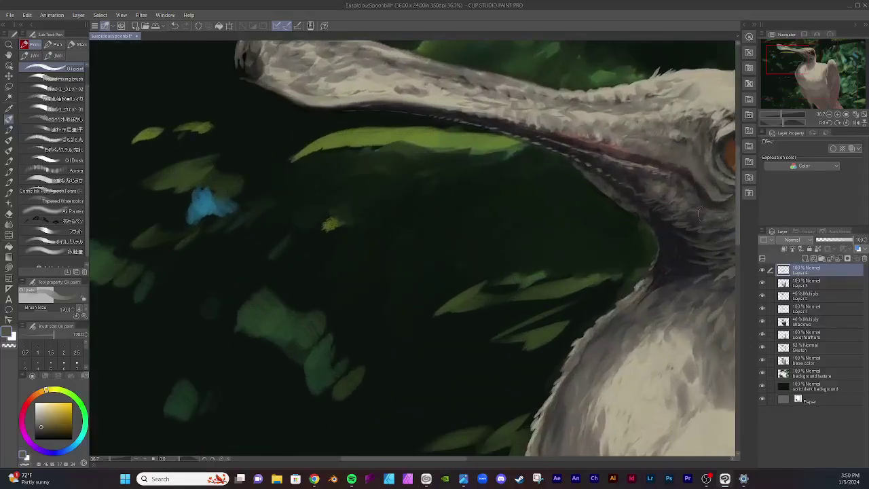
drag(738, 224, 737, 197)
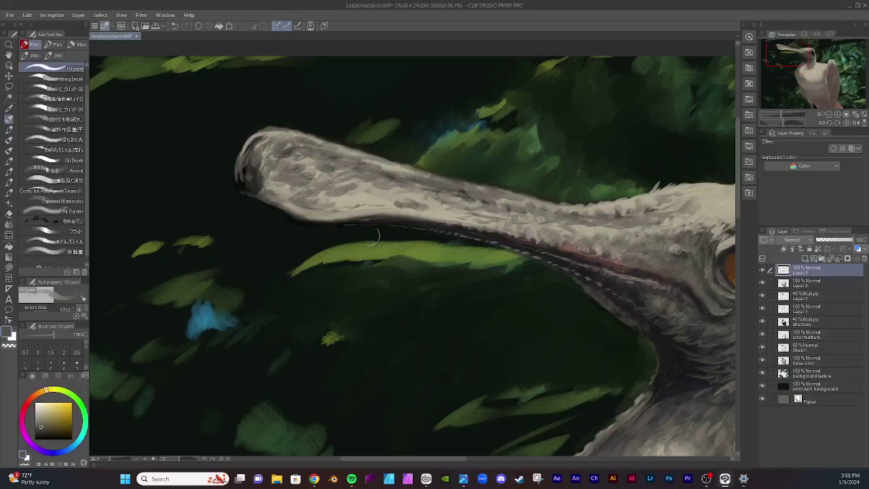
click(807, 297)
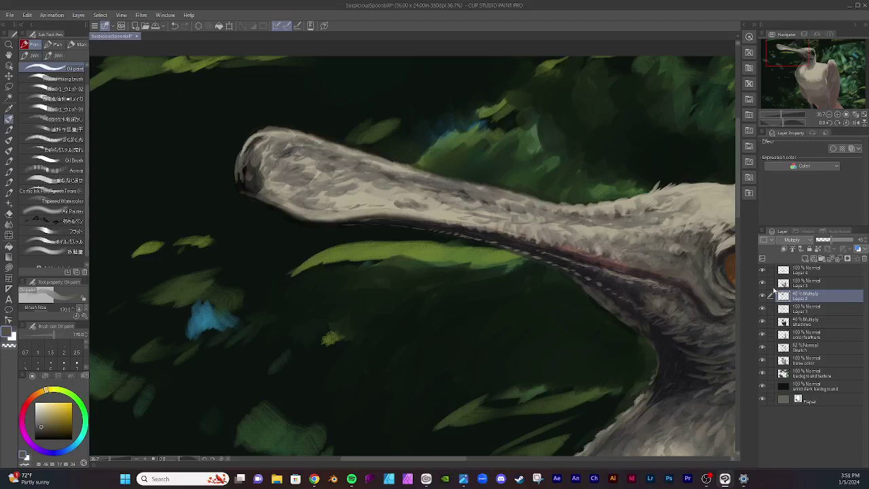
click(8, 140)
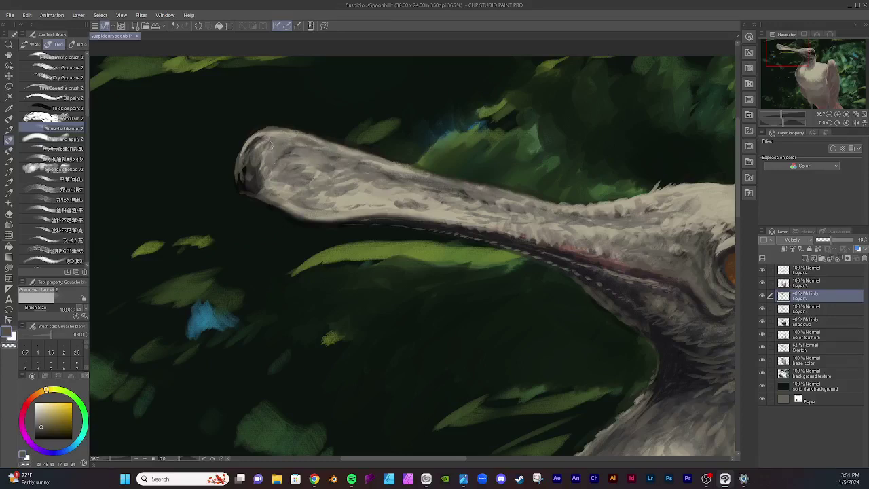
drag(263, 174, 276, 186)
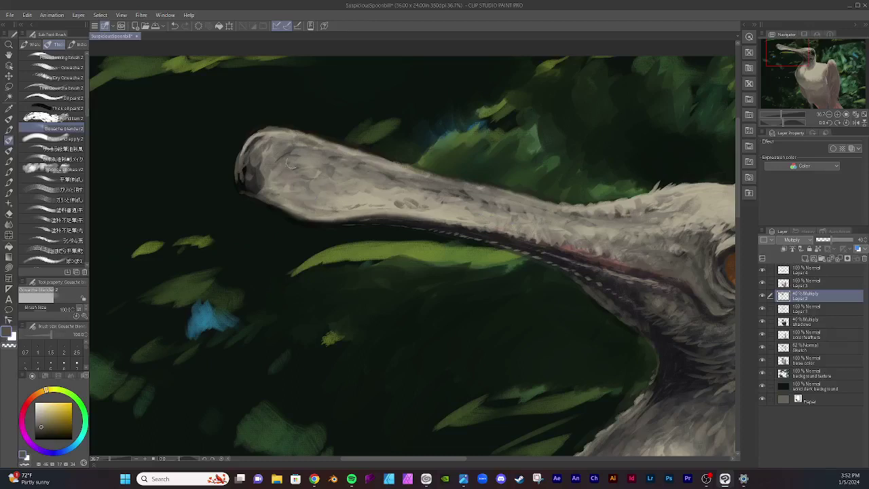
mouse_move(256, 154)
mouse_down()
mouse_move(245, 170)
mouse_move(245, 153)
mouse_move(273, 142)
mouse_up()
Step: Blend the light and dark strokes across the bill's tip and along its length on Layer 1 with the Gouache blender 2
drag(452, 458, 477, 460)
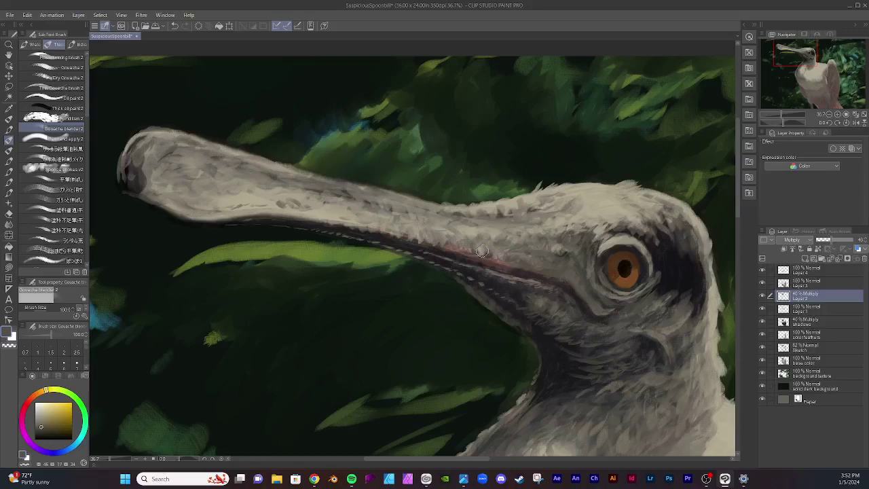
click(808, 271)
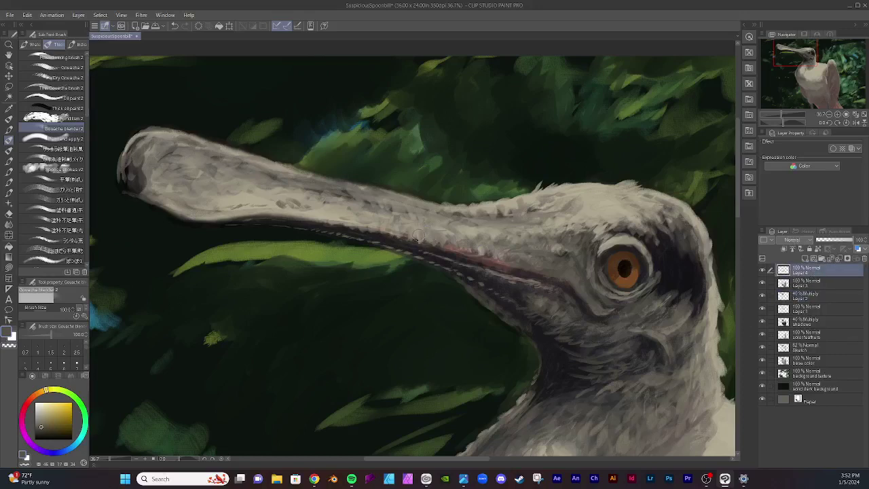
click(807, 284)
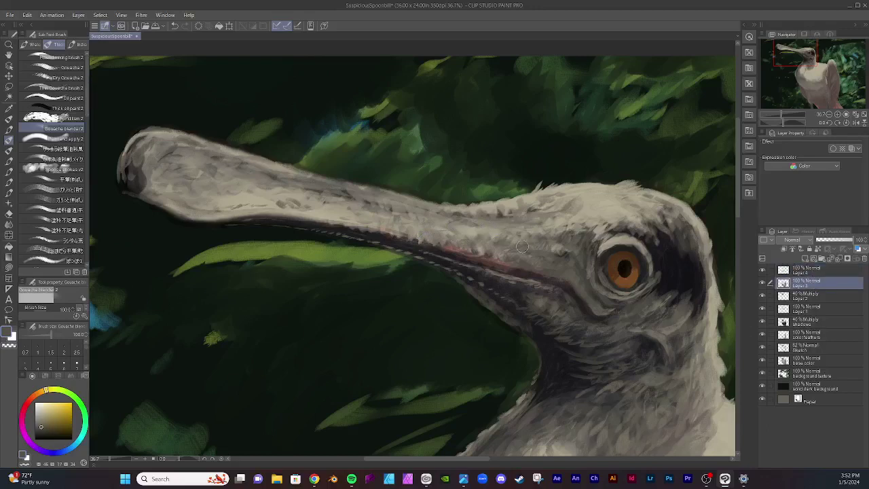
click(806, 309)
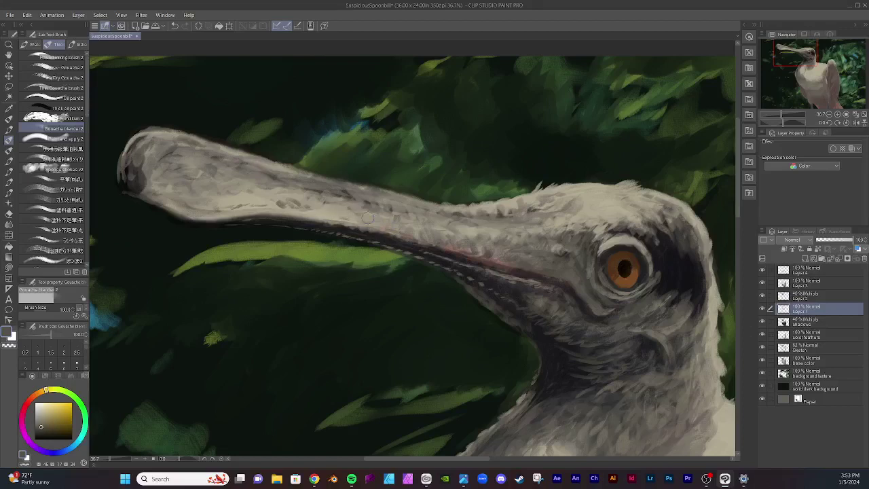
mouse_move(127, 162)
mouse_down()
mouse_move(131, 185)
mouse_move(146, 142)
mouse_move(128, 151)
mouse_move(153, 139)
mouse_move(129, 160)
mouse_move(158, 140)
mouse_move(144, 162)
mouse_move(156, 174)
mouse_move(150, 139)
mouse_move(175, 131)
mouse_move(143, 137)
mouse_move(162, 129)
mouse_move(211, 149)
mouse_move(166, 159)
mouse_move(175, 148)
mouse_move(169, 154)
mouse_move(193, 170)
mouse_up()
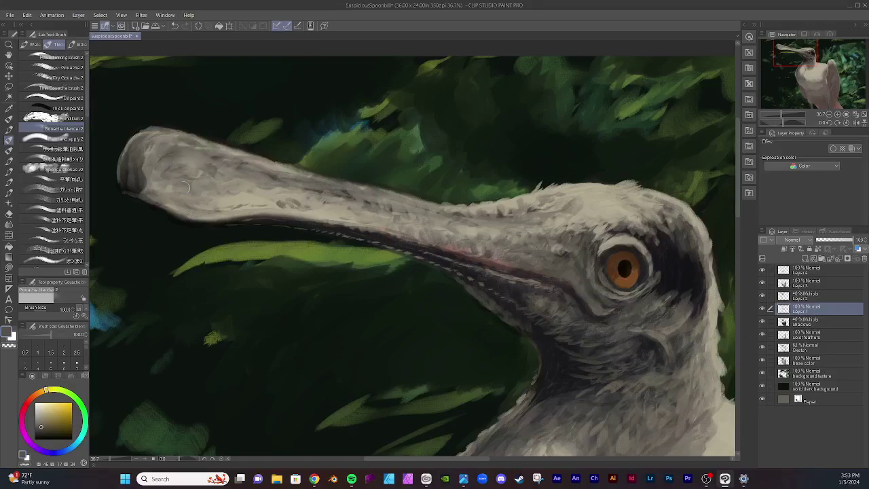
drag(145, 188, 144, 174)
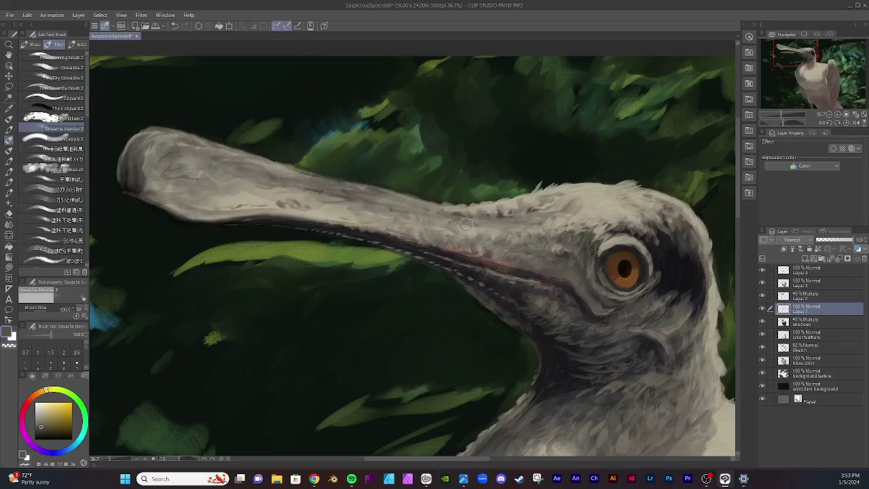
Step: Find the layer holding the bill's edge by toggling layer visibility, and clean its upper edge on Layer 1 with the Soft eraser at size 200
click(817, 358)
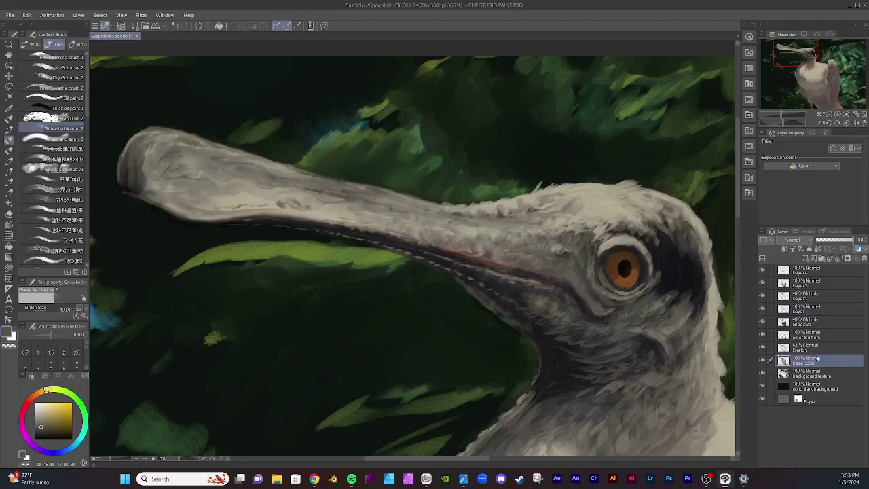
key(e)
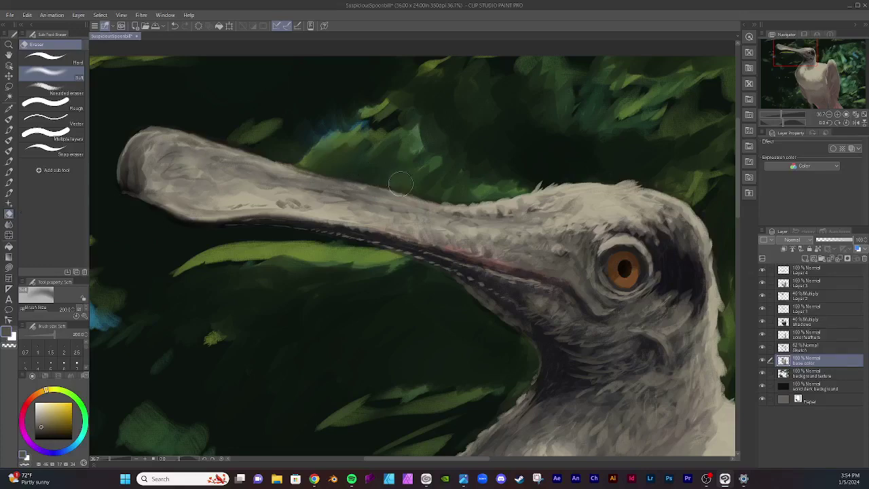
click(763, 336)
click(763, 335)
click(761, 322)
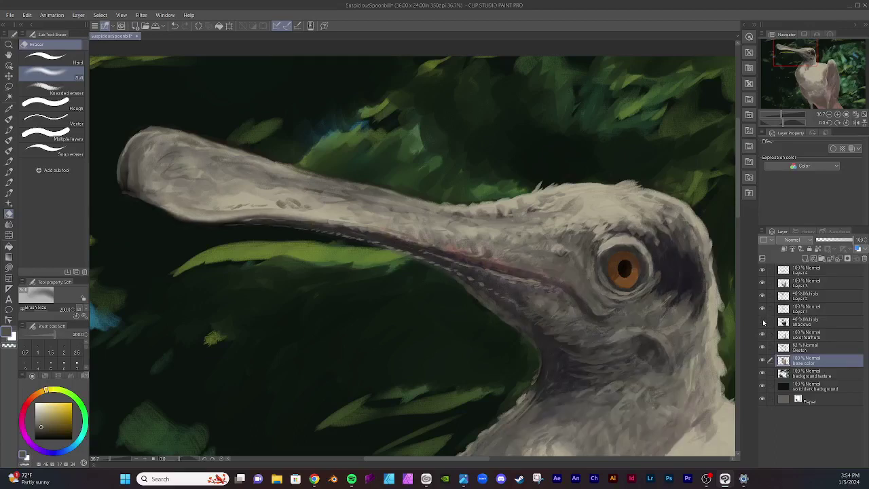
click(762, 322)
click(762, 310)
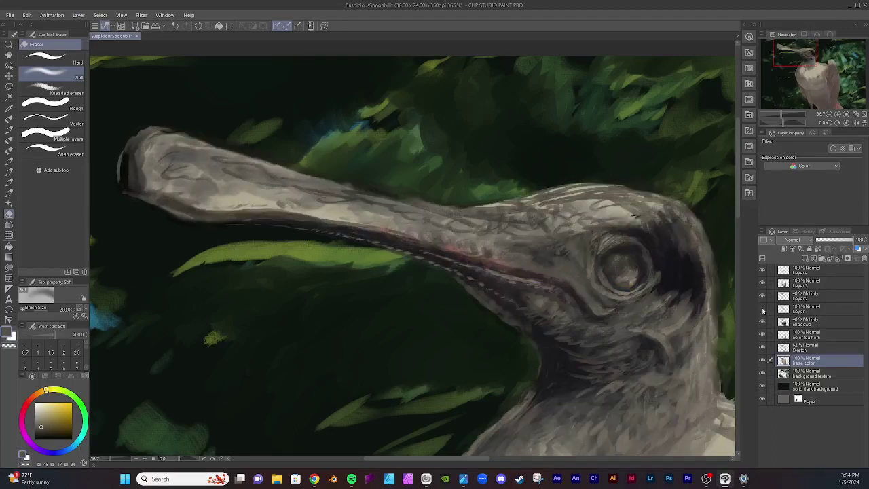
click(762, 310)
click(796, 310)
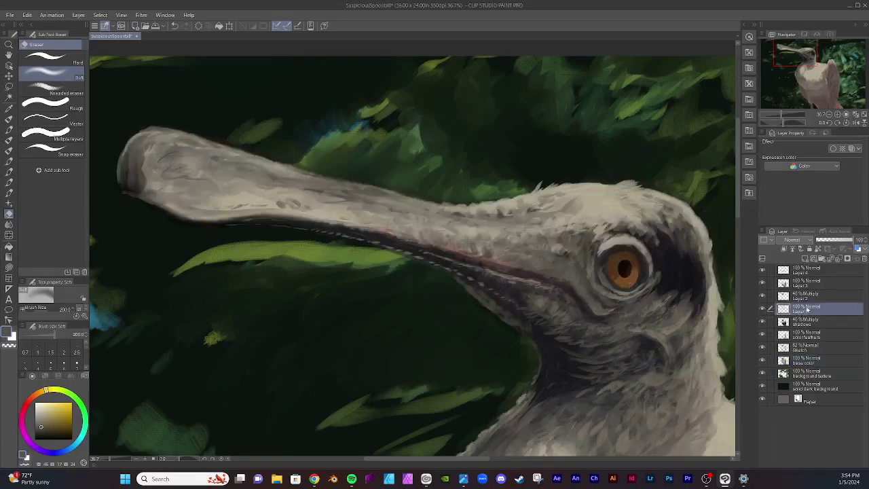
mouse_move(352, 170)
mouse_down()
mouse_move(435, 187)
mouse_move(473, 177)
mouse_move(448, 190)
mouse_move(423, 189)
mouse_move(351, 170)
mouse_move(443, 174)
mouse_move(318, 169)
mouse_move(281, 149)
mouse_move(397, 182)
mouse_move(380, 182)
mouse_move(433, 183)
mouse_move(416, 193)
mouse_move(318, 166)
mouse_move(370, 172)
mouse_up()
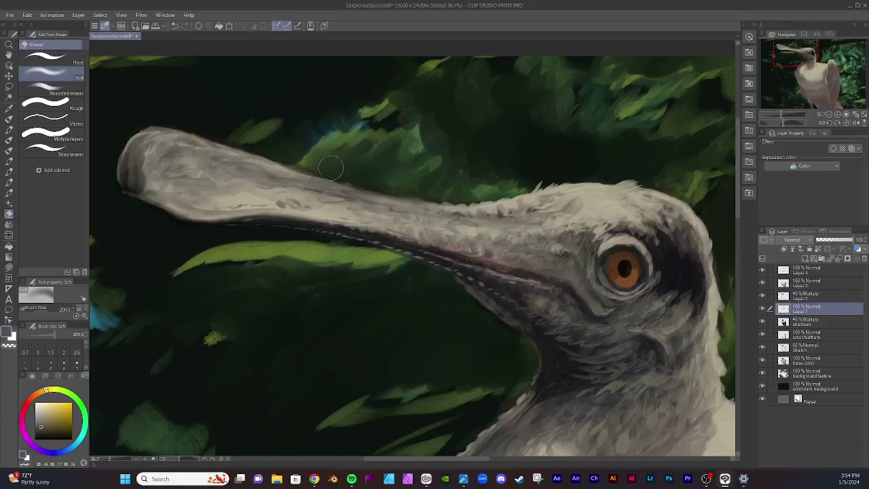
mouse_move(331, 168)
mouse_down()
mouse_move(343, 171)
mouse_move(223, 132)
mouse_move(332, 168)
mouse_up()
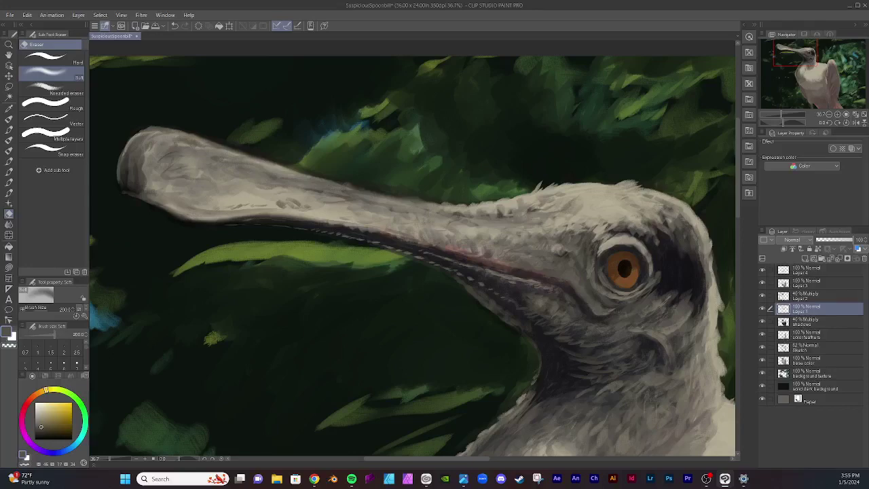
Step: Toggle the bird's other layers off and on one by one, from Layer 4 down to base color, to examine what each contributes
click(761, 283)
click(762, 283)
click(761, 271)
click(762, 271)
click(762, 296)
click(762, 297)
click(761, 322)
click(762, 322)
click(762, 334)
click(762, 335)
click(762, 347)
click(762, 347)
click(762, 360)
click(763, 360)
Step: Trim the bill's upper edge on the base color and Sketch layers with the Soft eraser, checking the Sketch layer's contribution
click(813, 360)
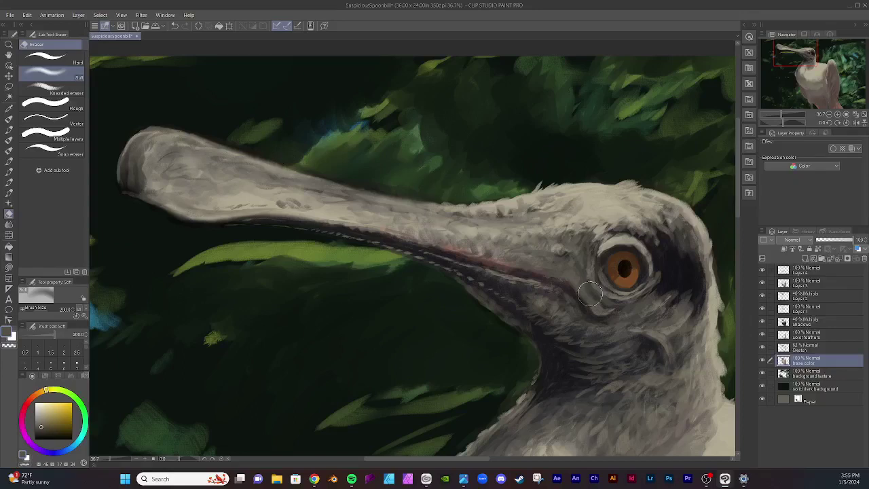
click(819, 342)
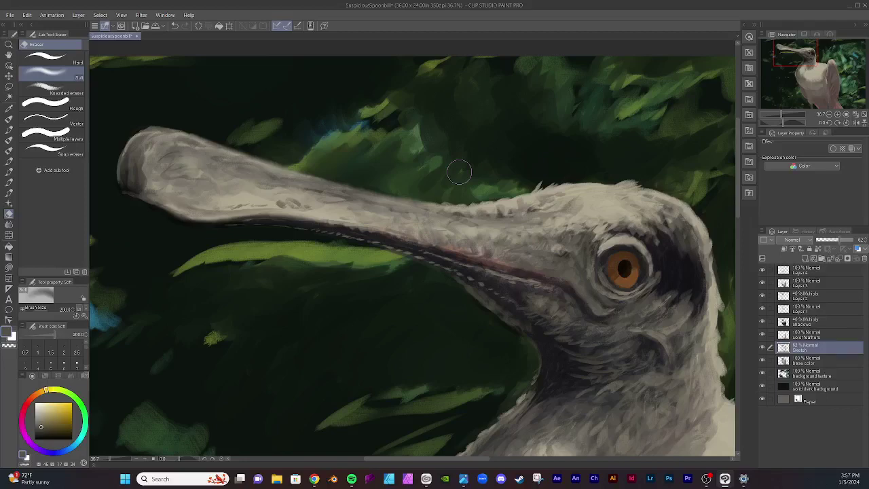
click(459, 172)
click(763, 347)
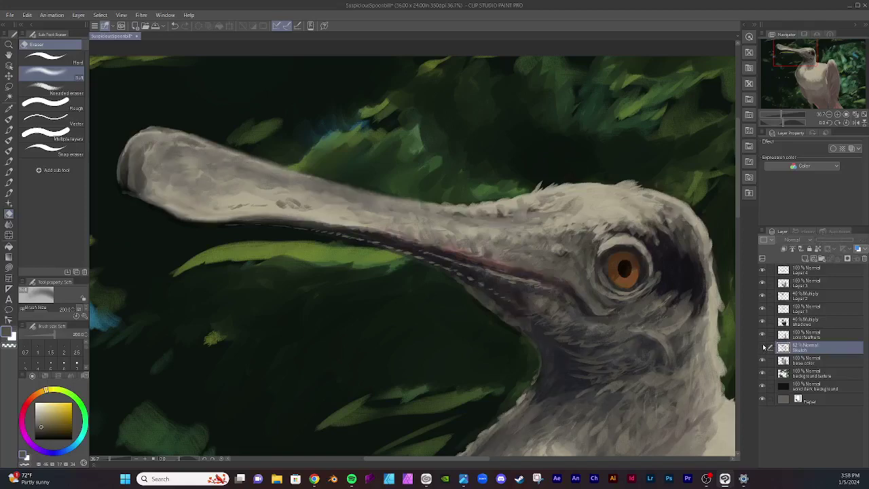
click(764, 346)
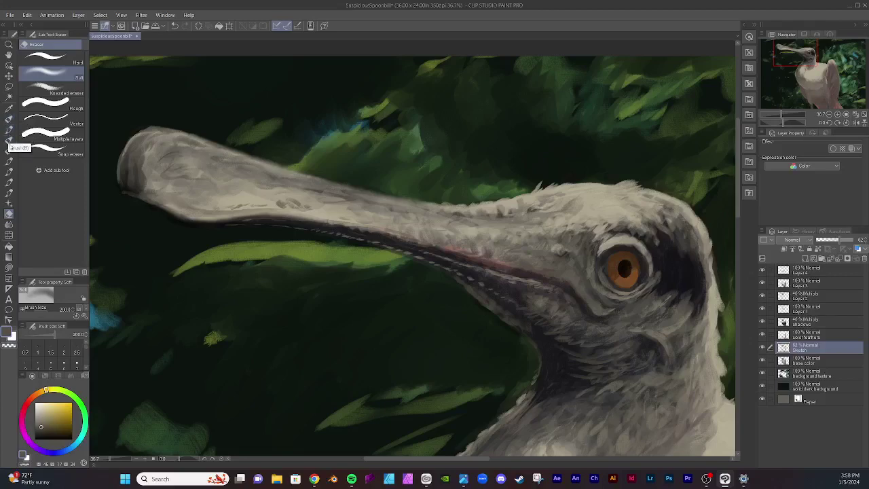
Step: Blend the sketch lines on the bill into the surrounding paint with the Gouache blender 2 on the Sketch layer
click(9, 140)
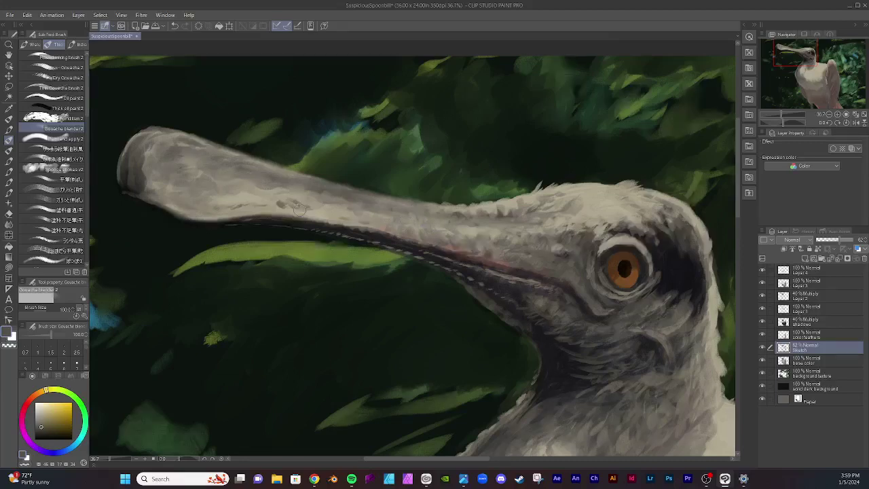
scroll(356, 218, down, 8)
scroll(277, 187, down, 2)
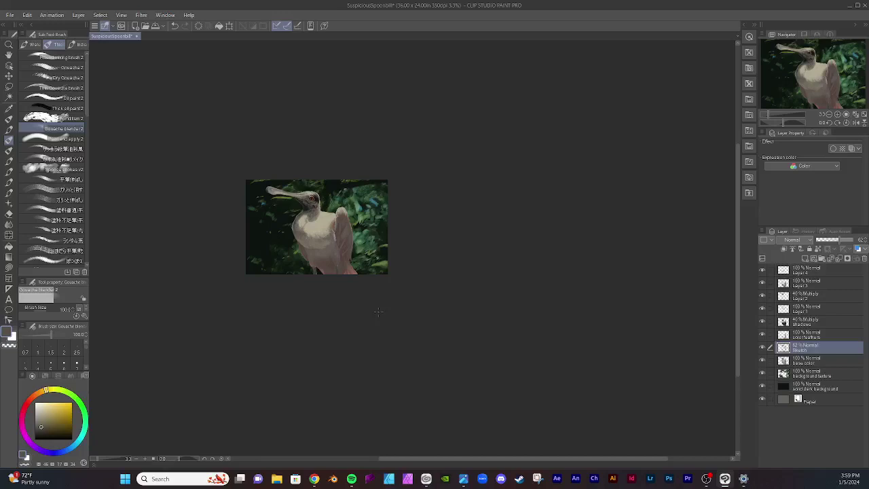
scroll(378, 312, down, 2)
scroll(333, 201, up, 6)
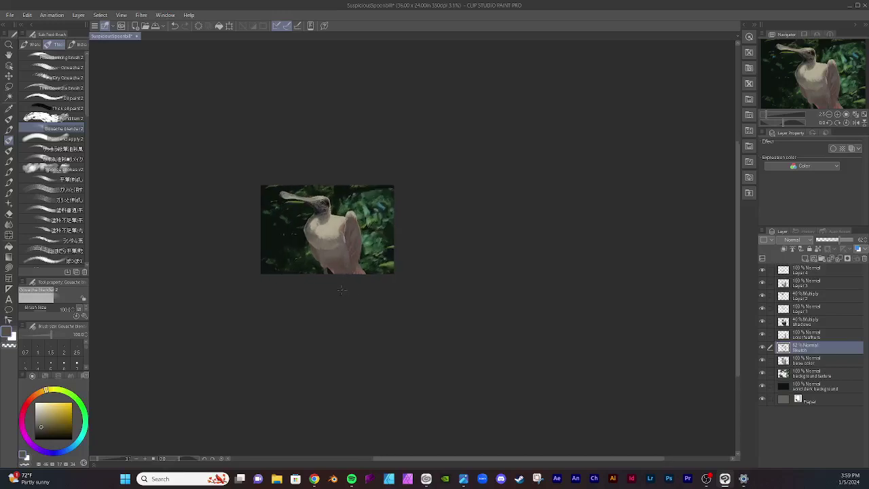
scroll(333, 201, up, 2)
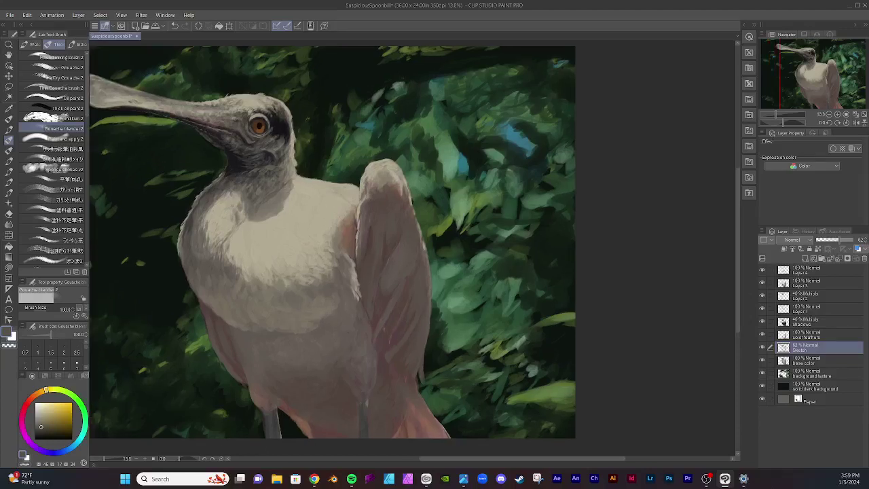
drag(514, 460, 486, 458)
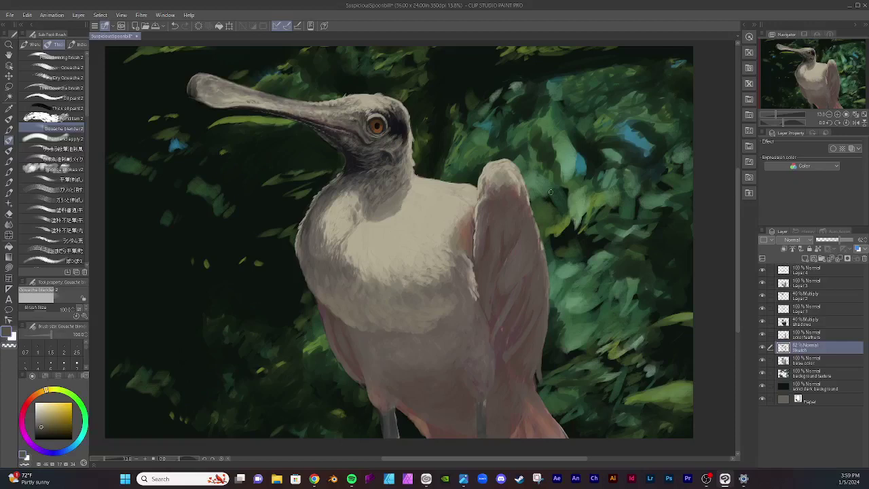
Step: Add a new layer above Layer 4 and sample a dark blue-grey from the bird's throat shadow
click(812, 273)
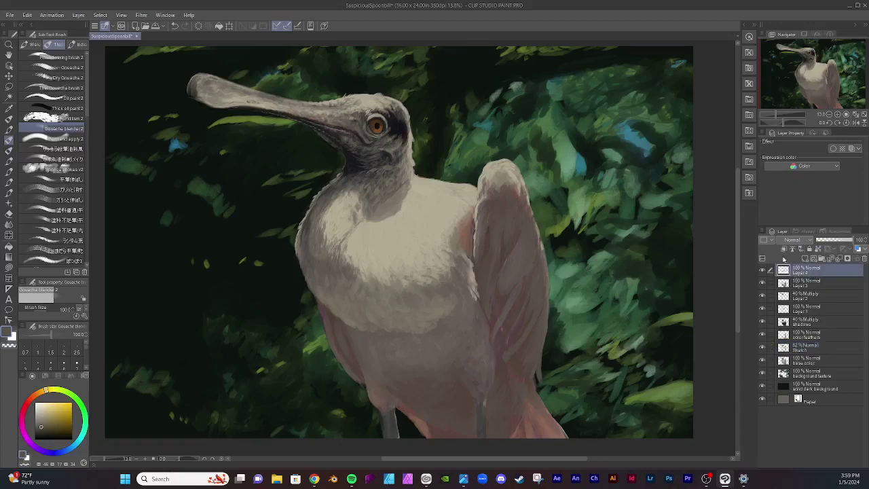
click(810, 258)
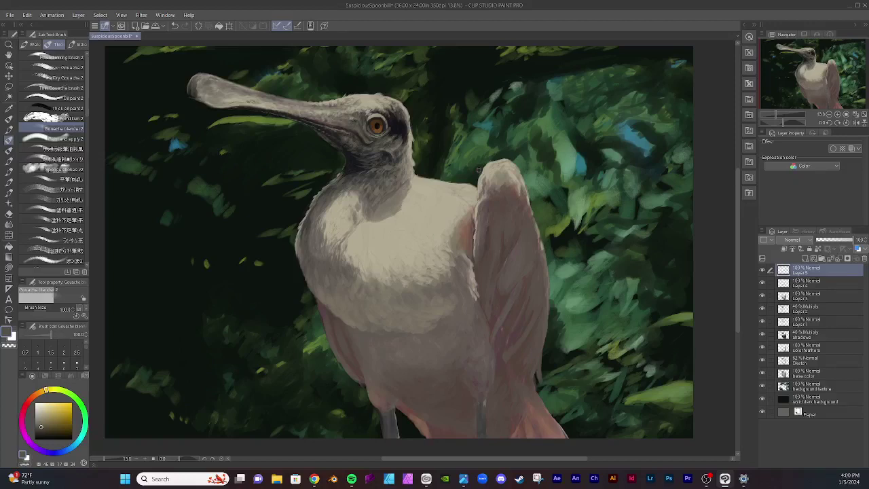
click(8, 108)
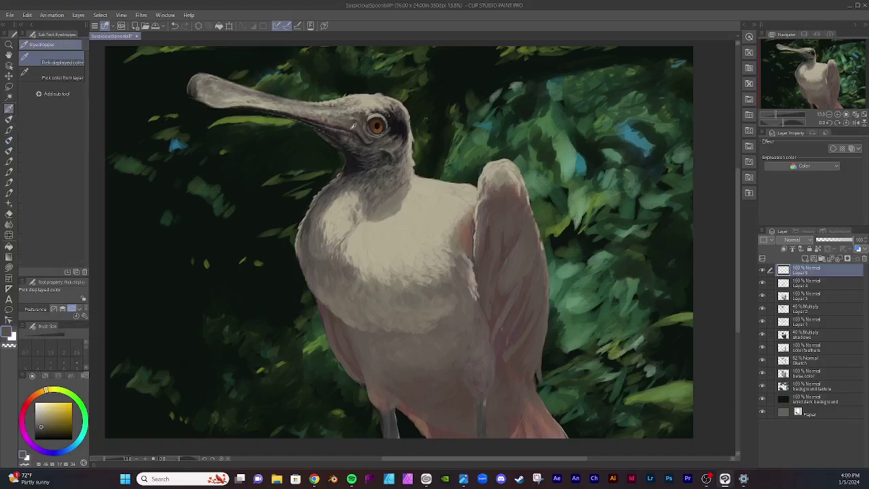
click(353, 154)
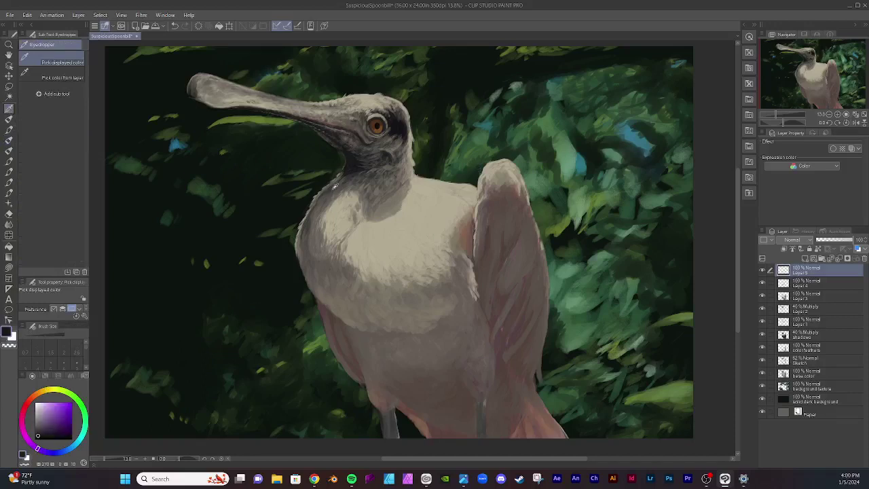
click(368, 156)
click(362, 150)
click(361, 150)
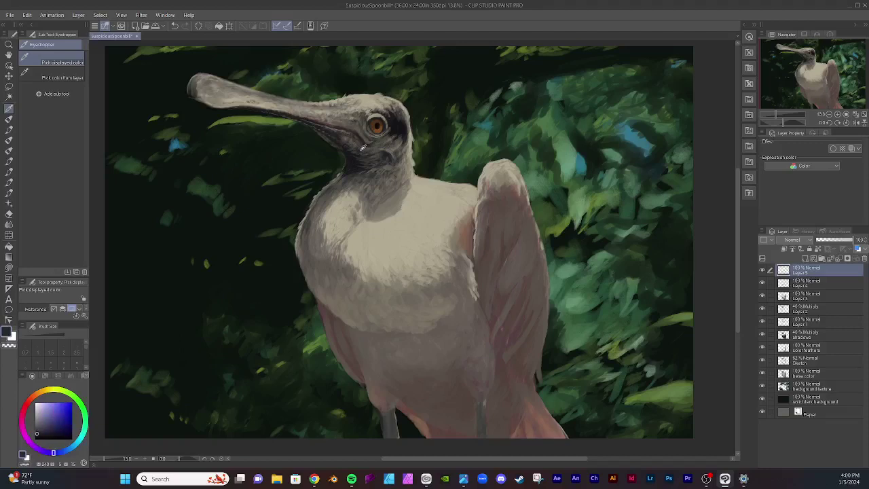
Step: Paint dark mottled texture across the spoon-shaped tip of the bill with the Oil paint brush at size 170
click(8, 119)
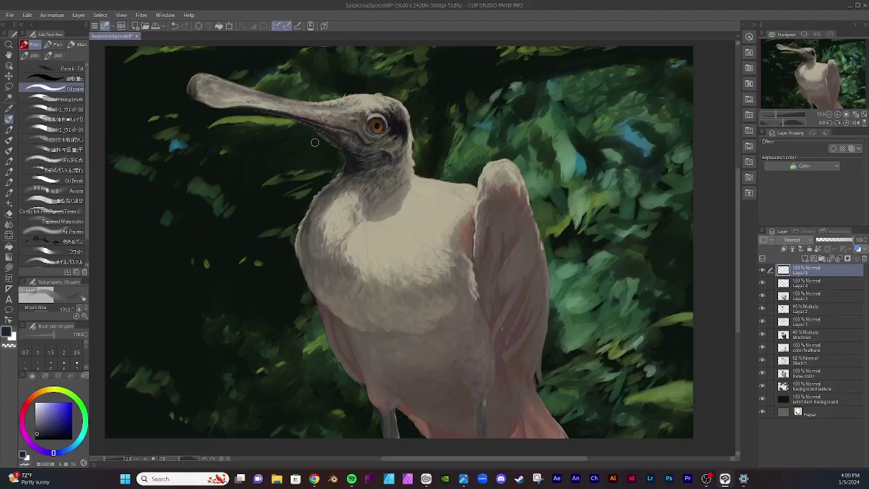
scroll(287, 103, up, 5)
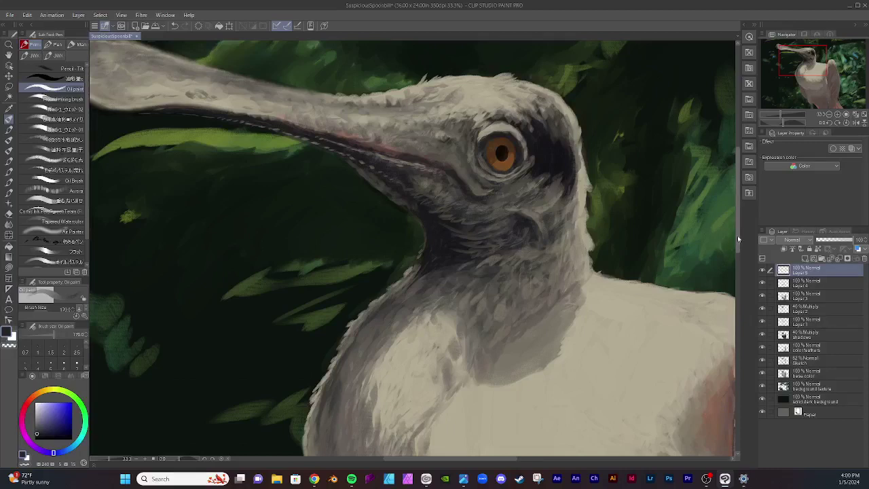
drag(738, 239, 733, 222)
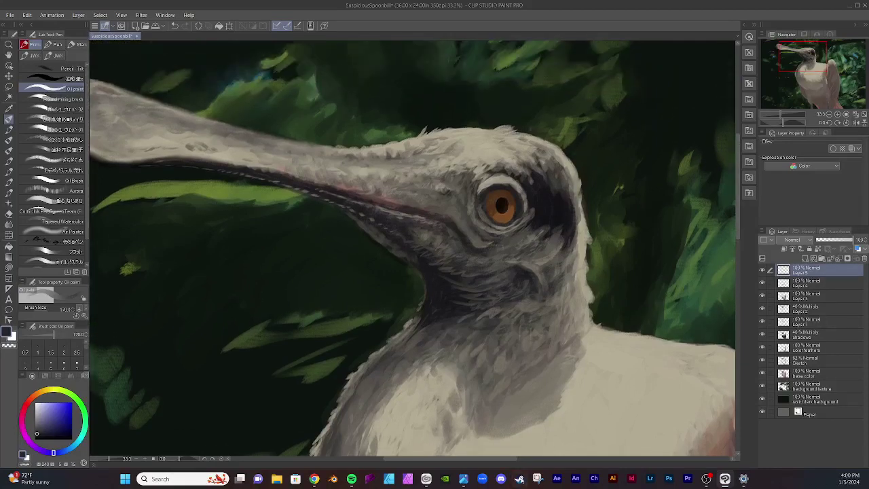
drag(511, 460, 490, 461)
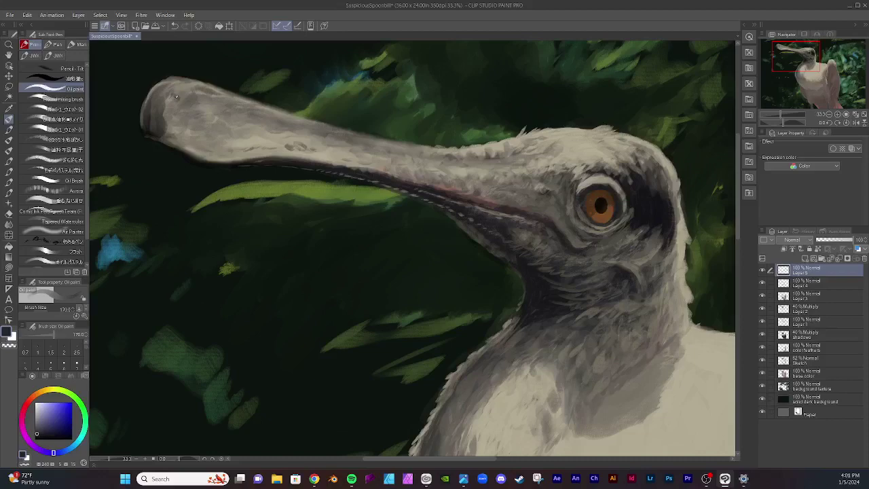
mouse_move(182, 98)
mouse_down()
mouse_move(160, 96)
mouse_move(203, 94)
mouse_move(218, 104)
mouse_move(193, 96)
mouse_move(281, 114)
mouse_up()
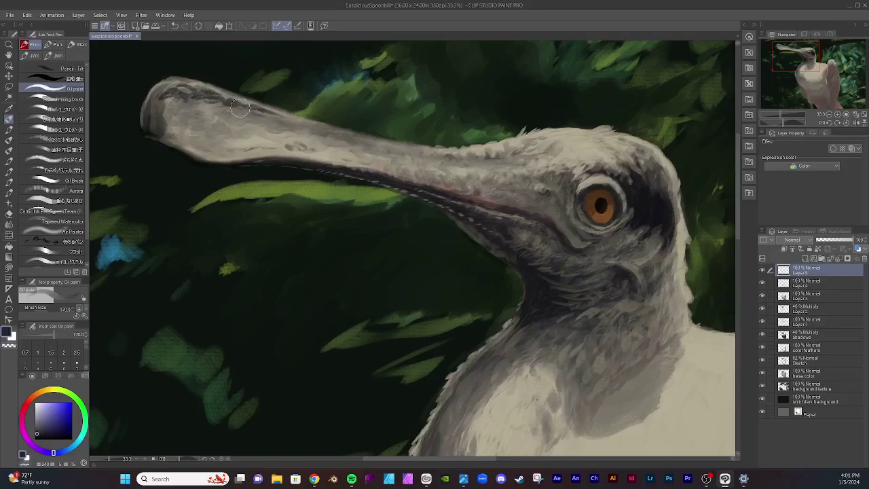
drag(223, 113, 200, 111)
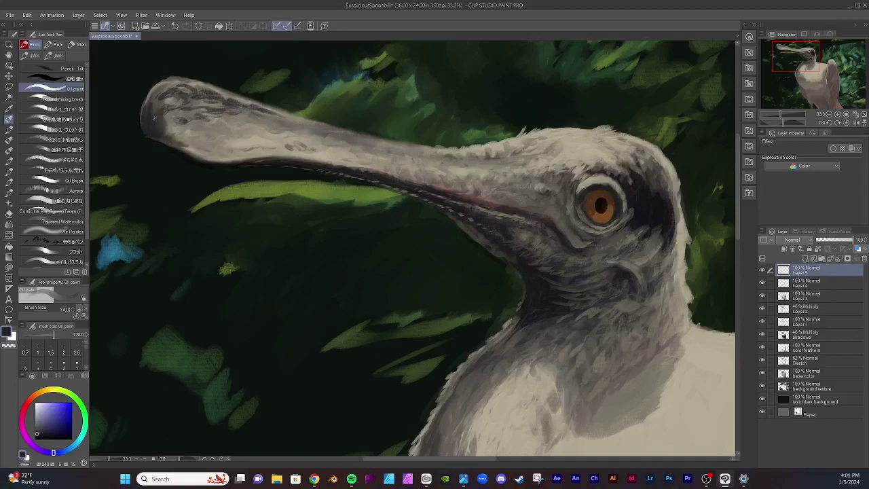
mouse_move(167, 133)
mouse_down()
mouse_move(191, 147)
mouse_move(172, 141)
mouse_up()
mouse_move(151, 95)
mouse_down()
mouse_move(147, 101)
mouse_move(165, 82)
mouse_move(150, 98)
mouse_move(155, 114)
mouse_move(167, 106)
mouse_move(146, 99)
mouse_move(151, 106)
mouse_move(156, 89)
mouse_move(146, 101)
mouse_up()
drag(159, 102, 158, 93)
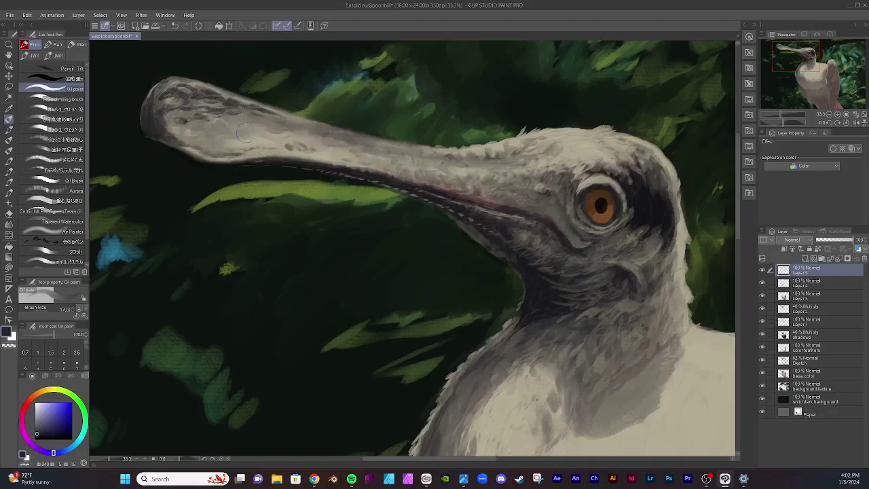
drag(192, 134, 227, 127)
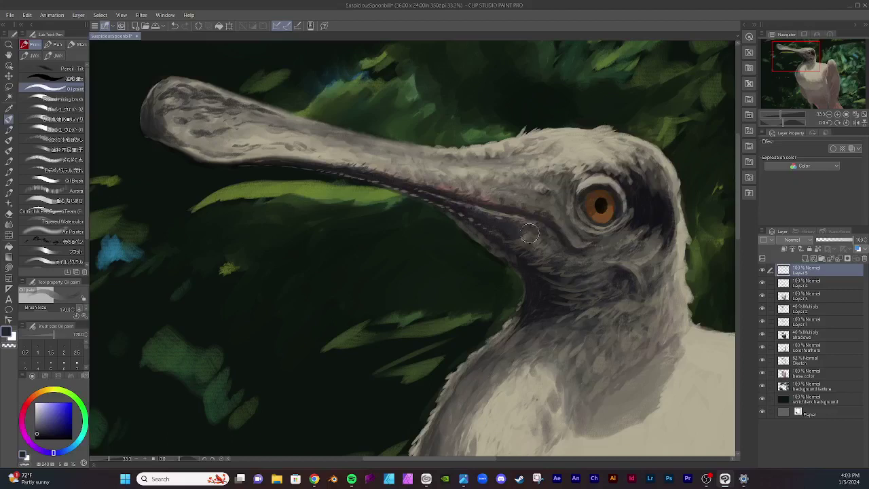
Step: Darken the base of the lower bill and the throat below it with Oil paint strokes at size 170
drag(535, 236, 520, 241)
drag(519, 264, 510, 260)
drag(566, 292, 556, 301)
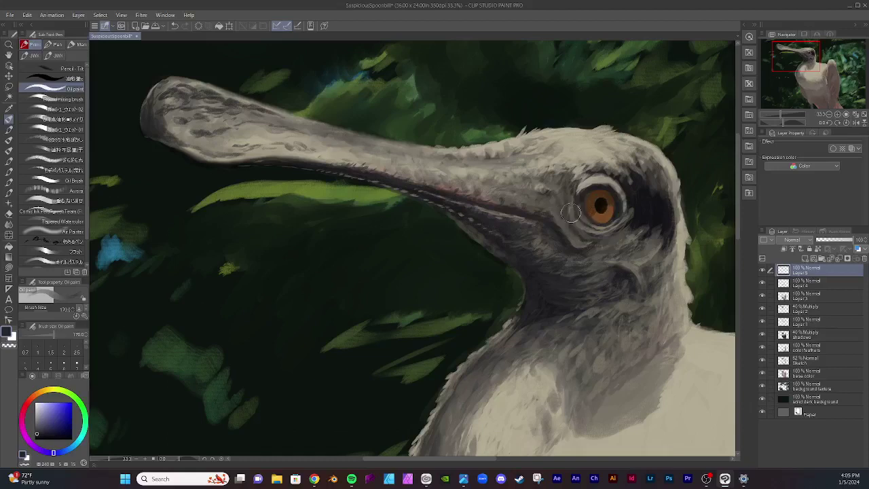
Step: Shade the area in front of the eye and the lower cheek and upper neck with Oil paint at size 400
key(bracketright)
key(bracketright)
key(bracketright)
key(bracketright)
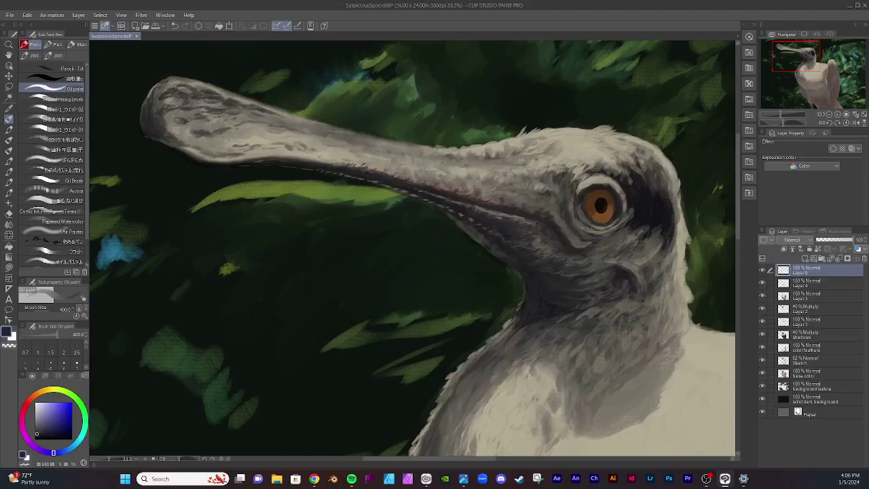
drag(552, 169, 556, 171)
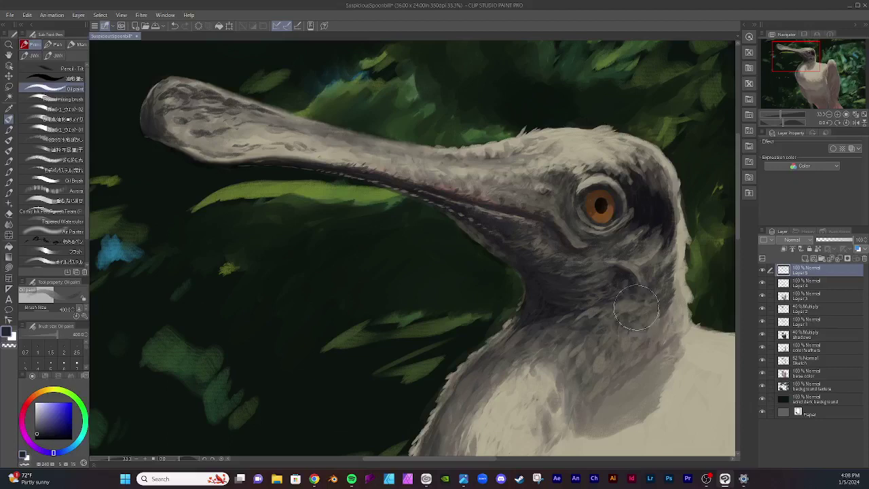
mouse_move(629, 304)
mouse_down()
mouse_move(652, 303)
mouse_move(647, 308)
mouse_move(660, 317)
mouse_move(649, 297)
mouse_up()
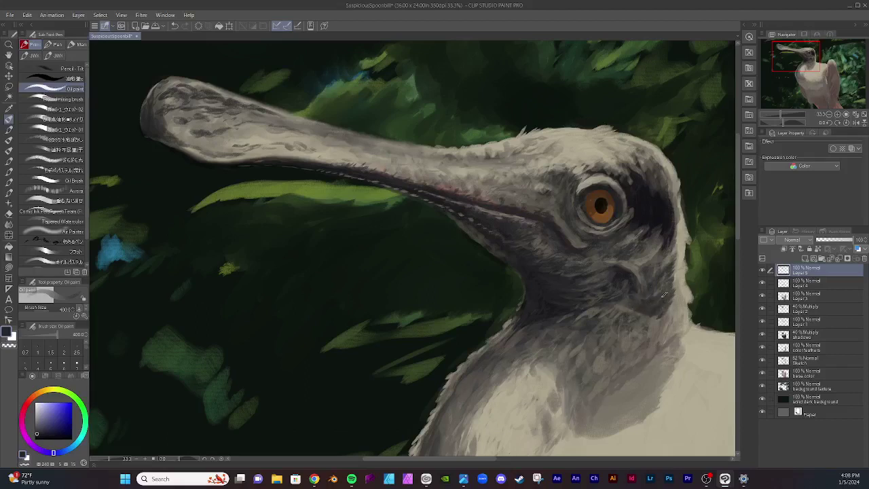
mouse_move(656, 290)
mouse_down()
mouse_move(643, 285)
mouse_move(628, 321)
mouse_move(625, 309)
mouse_up()
drag(592, 305, 630, 309)
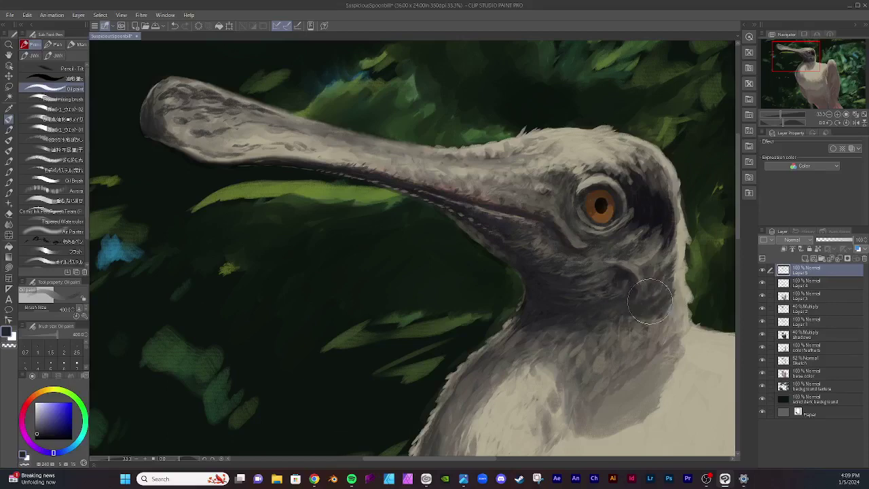
drag(672, 295, 651, 294)
Step: Erase excess dark paint along the back of the neck with the Soft eraser at size 200
click(9, 212)
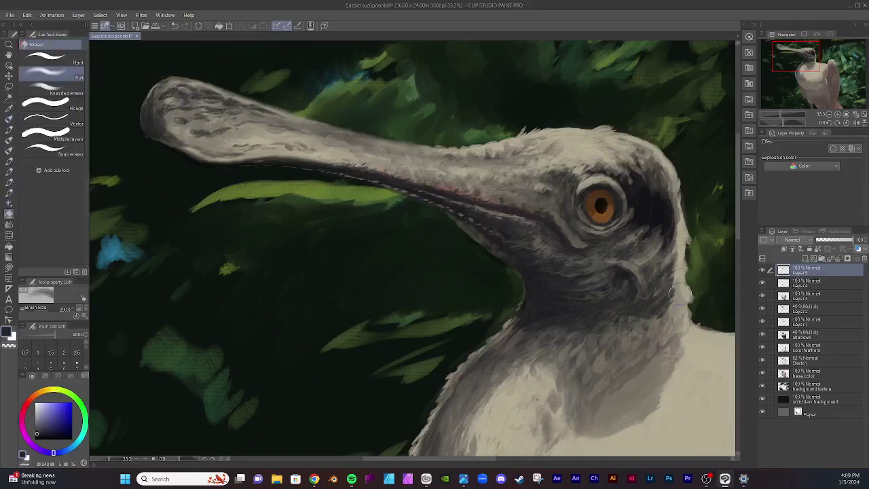
mouse_move(673, 297)
mouse_down()
mouse_move(649, 334)
mouse_move(679, 276)
mouse_move(652, 326)
mouse_move(669, 309)
mouse_up()
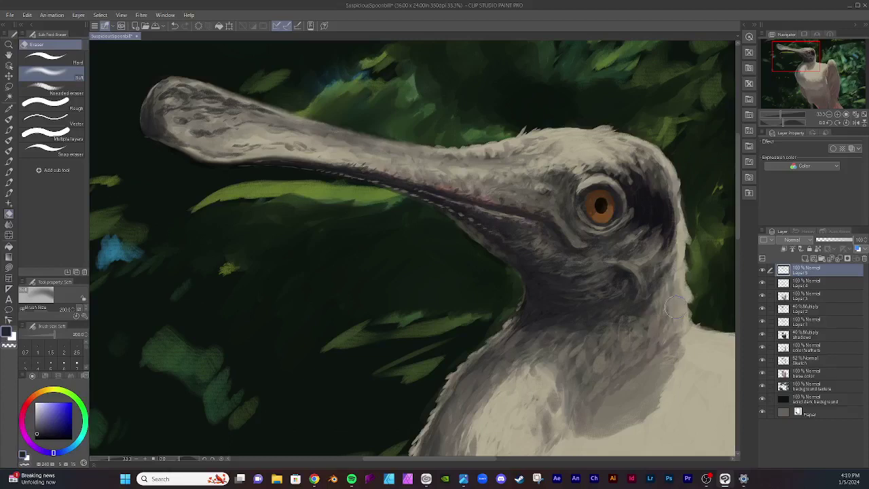
mouse_move(676, 264)
mouse_down()
mouse_move(683, 255)
mouse_move(650, 331)
mouse_up()
Step: Refine the dark patch behind the eye with the Oil paint brush at size 250
key(b)
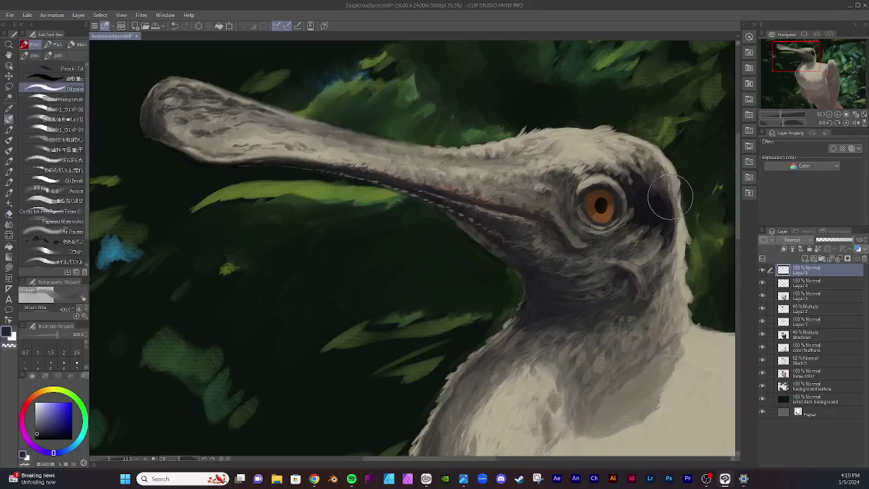
key([)
key([)
drag(660, 180, 669, 188)
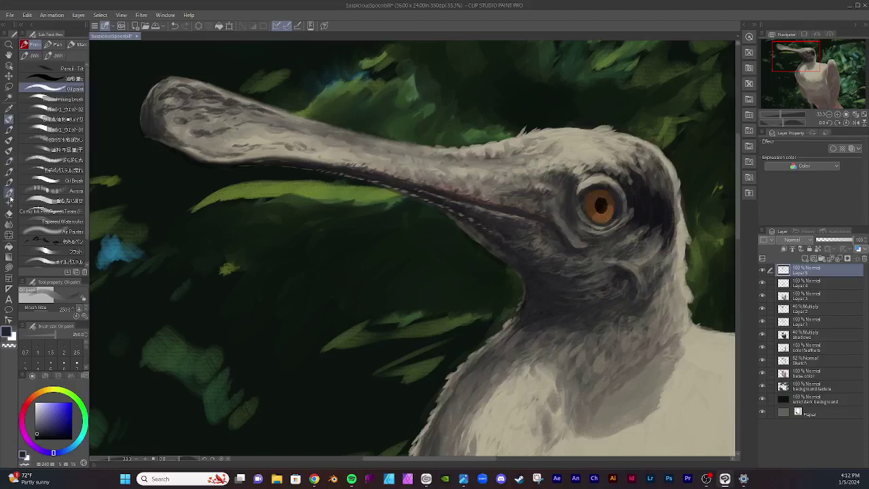
Step: Paint thin dark strokes along the upper side of the bill with Oil paint at size 120, and save the painting
click(9, 213)
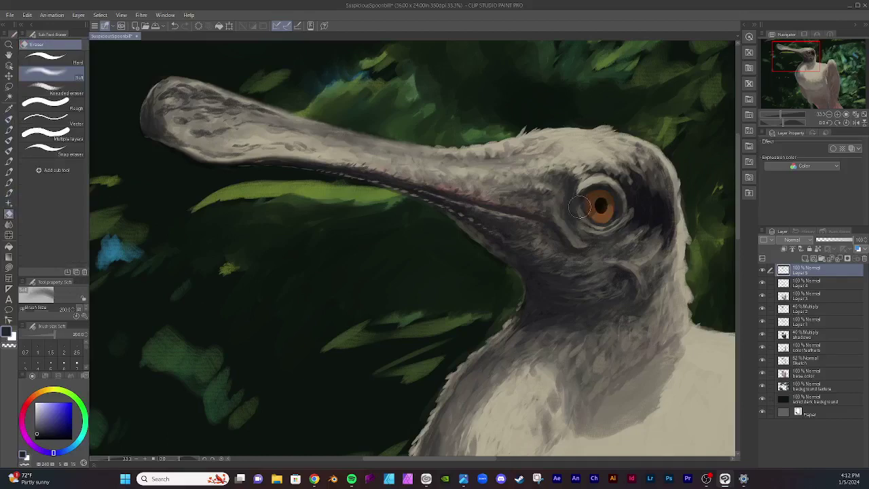
key([)
key(bracketleft)
key(bracketleft)
key(bracketleft)
click(10, 119)
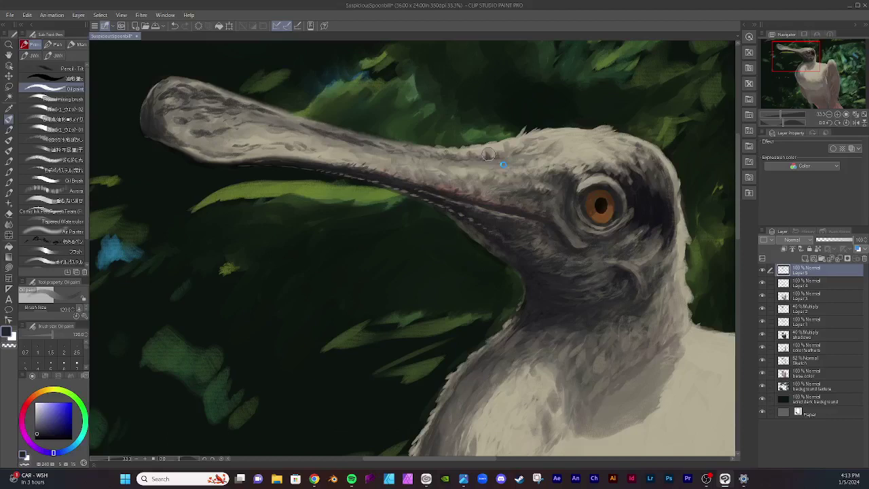
drag(488, 154, 502, 155)
click(10, 14)
click(23, 76)
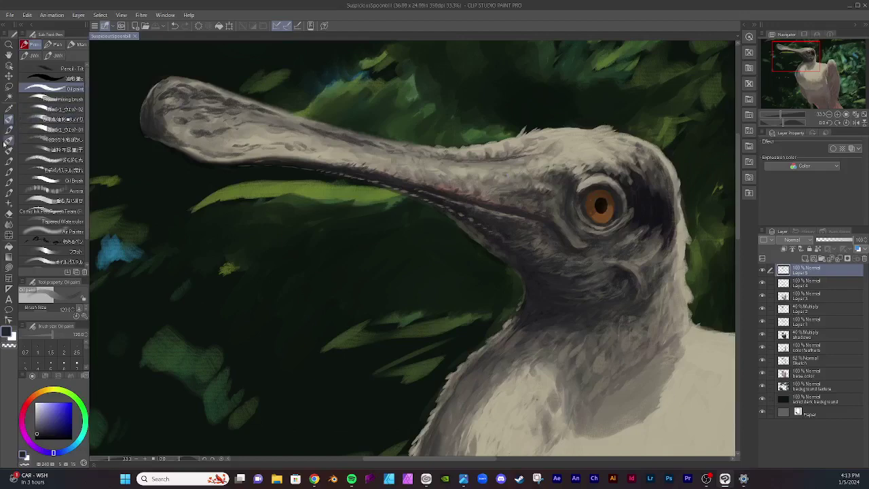
Step: Blend the new dark marks on the bill with the Gouache blender 2 at size 100
click(9, 141)
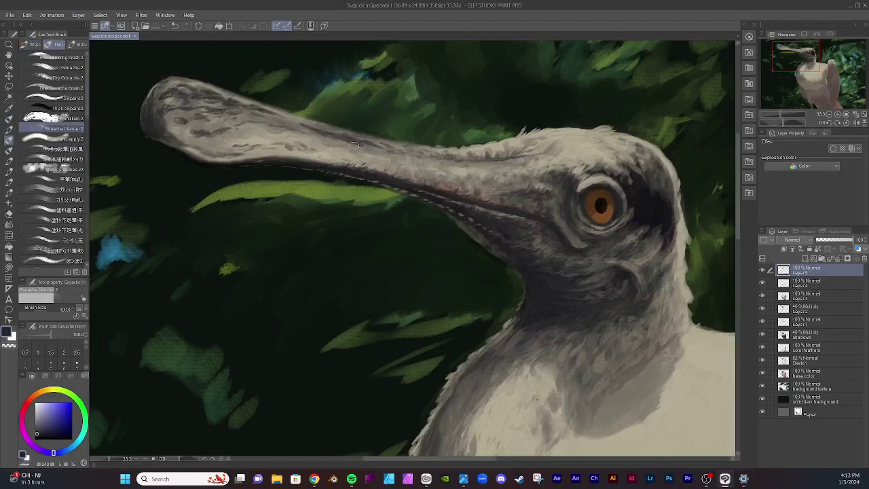
drag(529, 156, 532, 155)
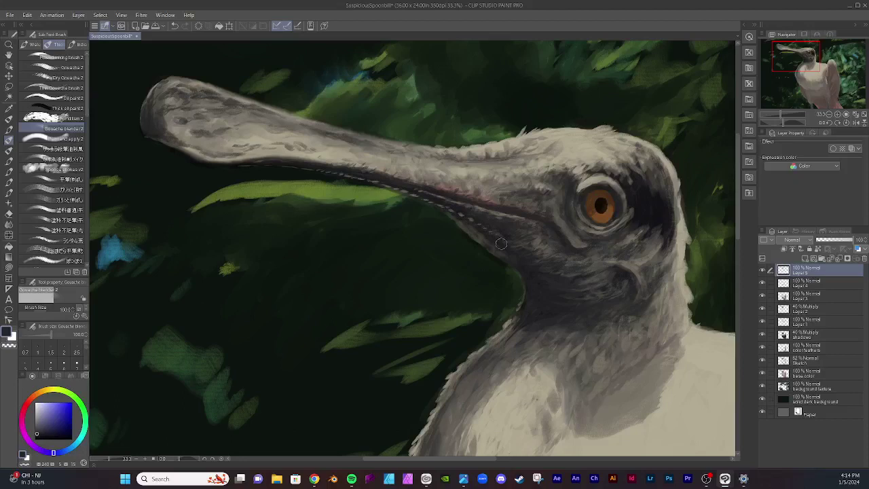
Step: Add a new layer on top of the stack with Multiply blending at 40% opacity
click(805, 260)
click(814, 241)
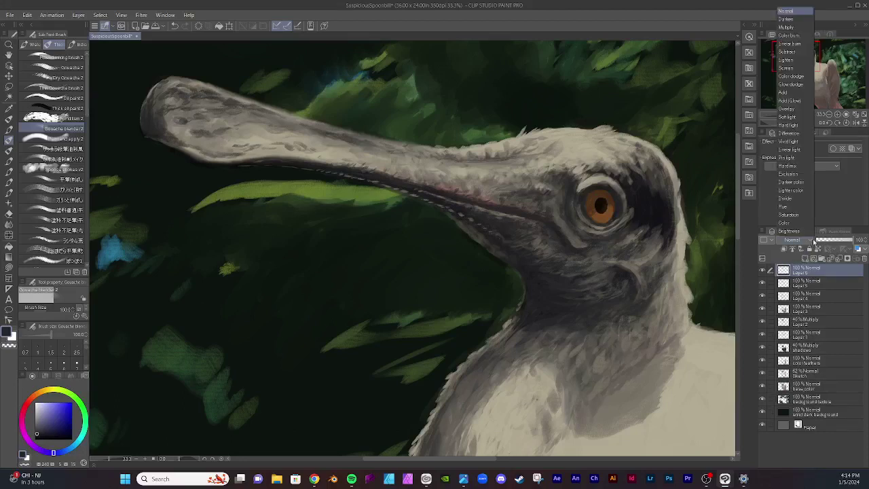
click(787, 27)
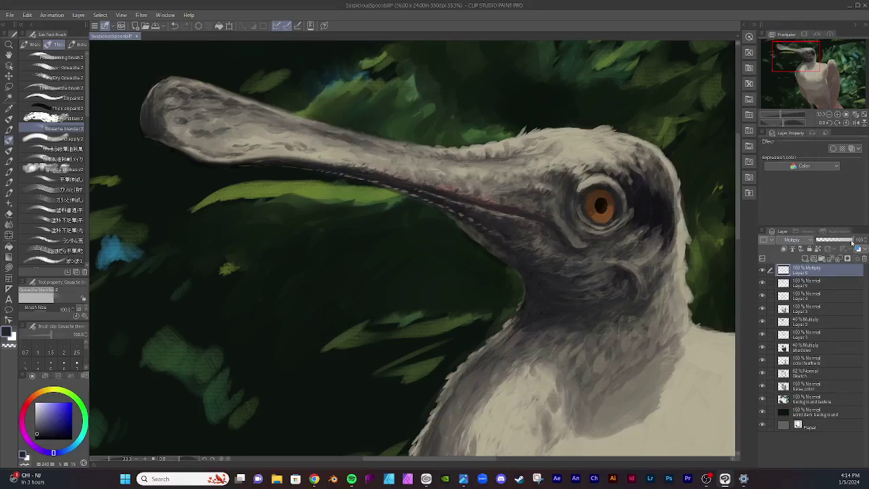
drag(852, 242, 831, 246)
Step: Deepen the shadows on the bill, the cheek fold and behind the eye in dark blue with Oil paint at size 120
click(60, 431)
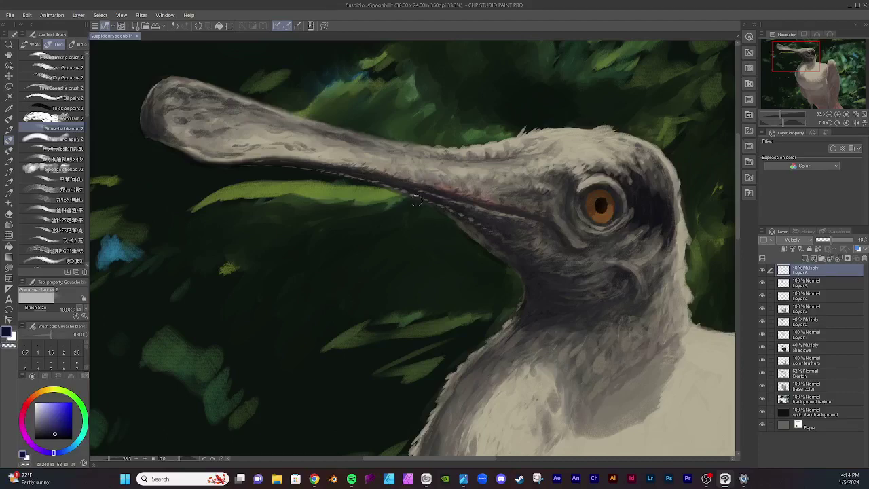
click(9, 120)
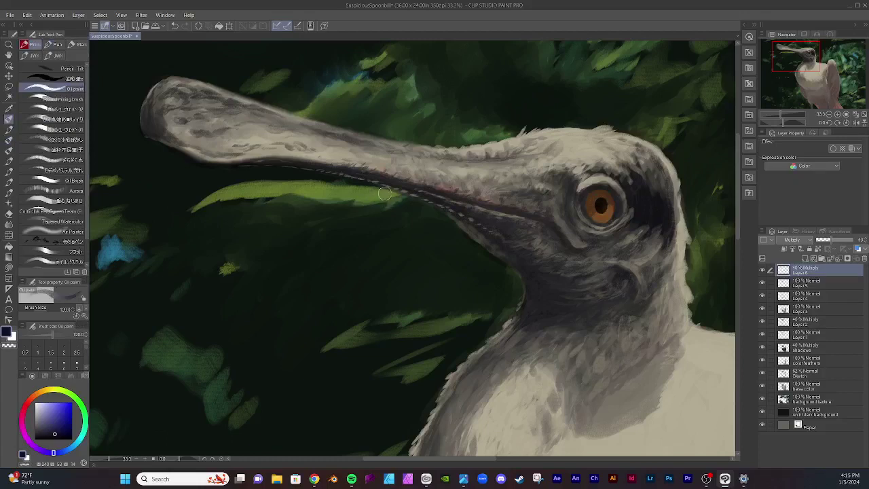
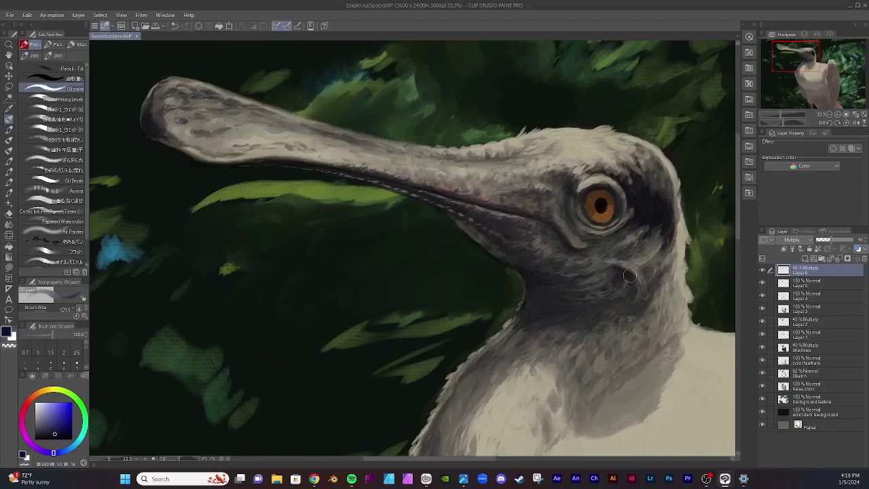
drag(633, 280, 624, 272)
drag(632, 277, 634, 282)
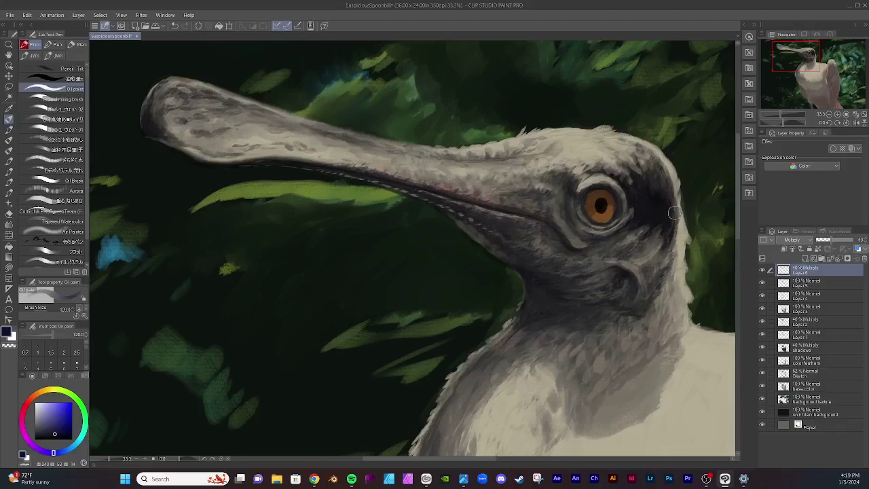
scroll(675, 213, down, 5)
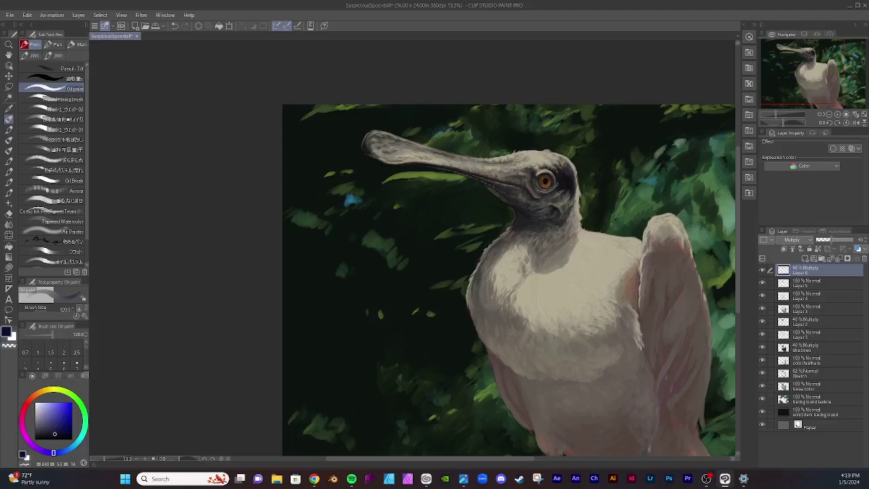
scroll(460, 183, down, 1)
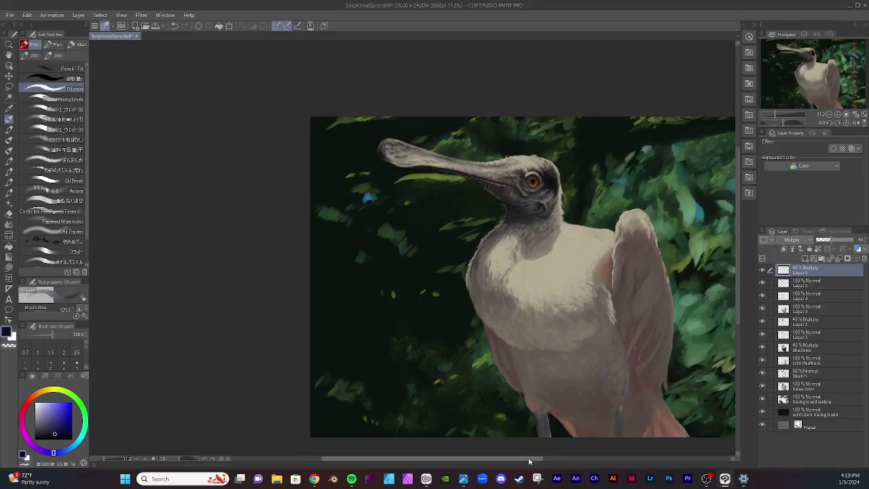
Step: Shade both of the bird's legs with short dark strokes using Oil paint at size 120
drag(530, 462, 558, 462)
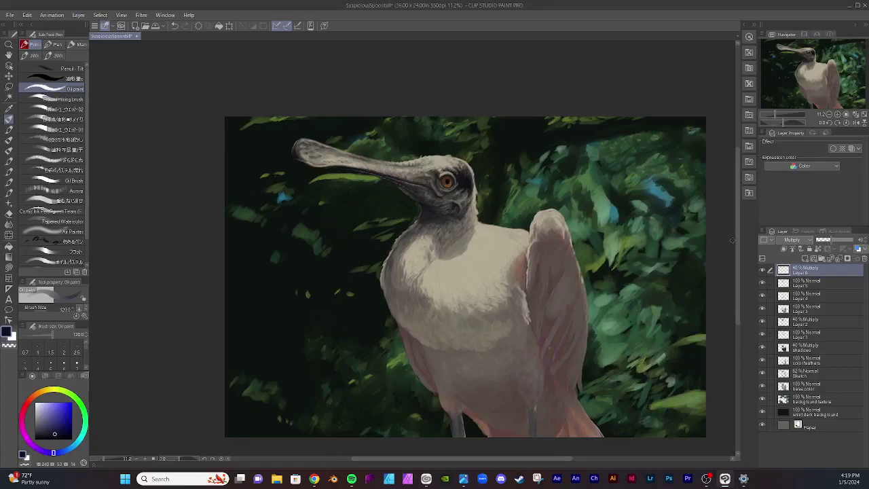
drag(736, 240, 738, 263)
scroll(533, 343, up, 4)
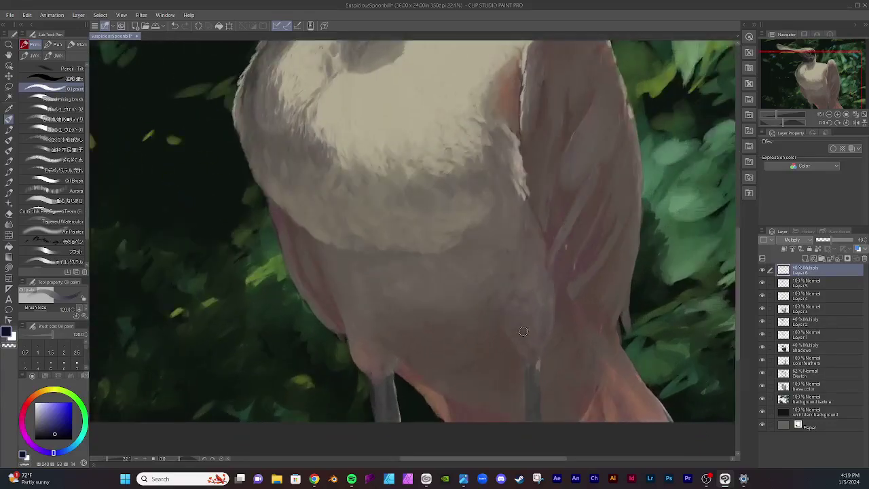
scroll(522, 331, up, 2)
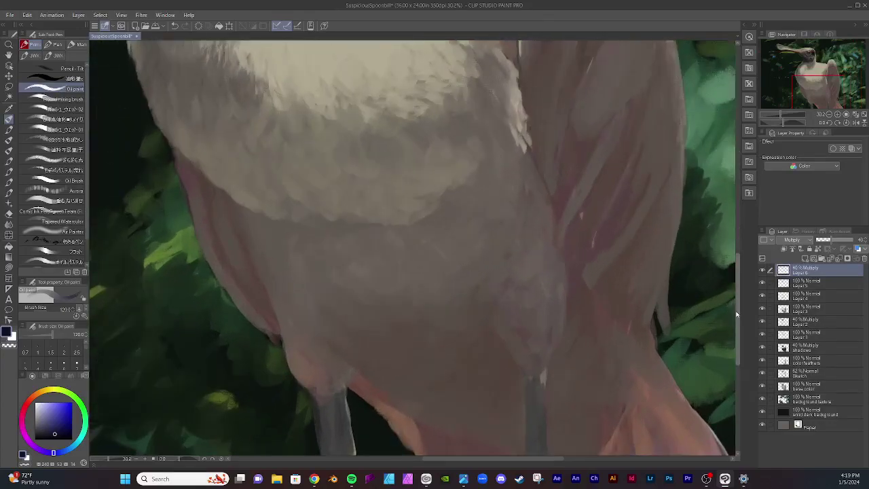
drag(737, 314, 736, 326)
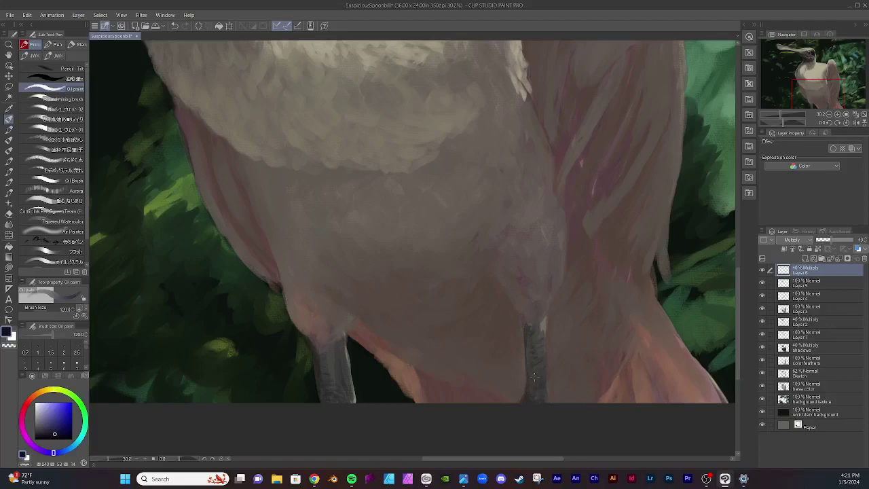
drag(535, 372, 534, 384)
Step: Draw thin dark lines between the feathers of the far wing beside the belly with Oil paint at size 120
drag(202, 126, 211, 176)
drag(225, 197, 233, 211)
drag(247, 239, 265, 260)
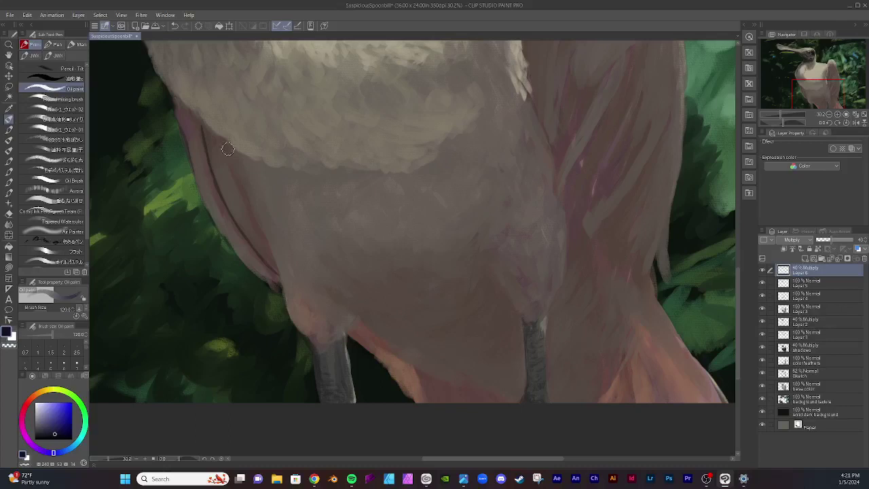
drag(228, 154, 275, 269)
Step: Widen and deepen the dark feather shadows on the far wing with Oil paint at size 300
key(])
key(])
key(])
key(bracketright)
key(bracketright)
key(bracketright)
key(bracketright)
key(bracketright)
key(bracketleft)
key(bracketleft)
key(bracketleft)
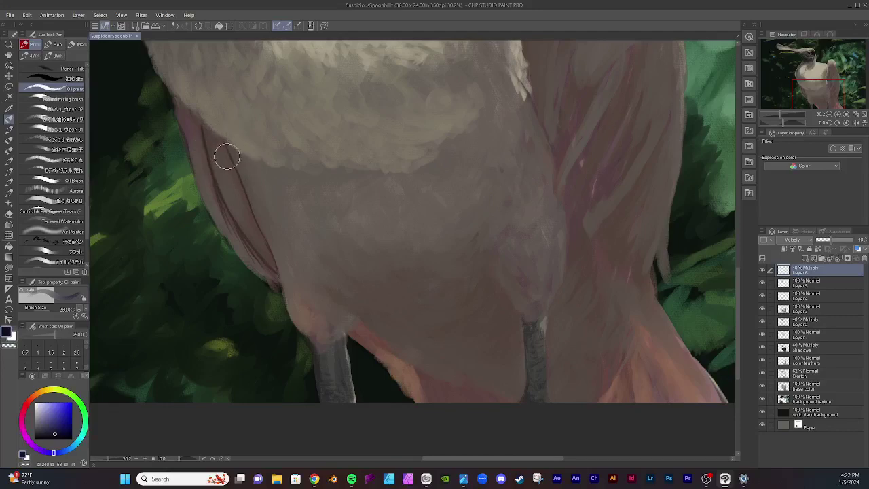
key(bracketleft)
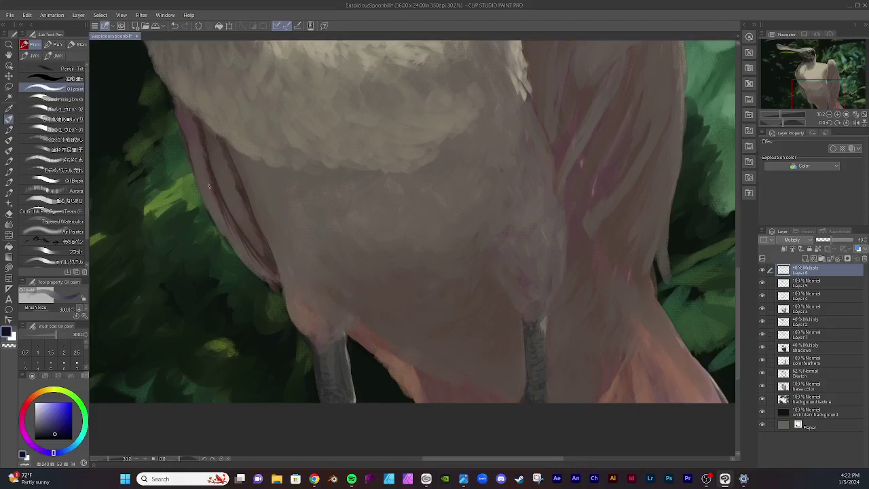
drag(204, 152, 212, 186)
drag(224, 192, 239, 230)
mouse_move(189, 133)
mouse_down()
mouse_move(177, 101)
mouse_move(188, 138)
mouse_move(189, 117)
mouse_move(197, 140)
mouse_move(187, 119)
mouse_move(196, 174)
mouse_move(192, 125)
mouse_up()
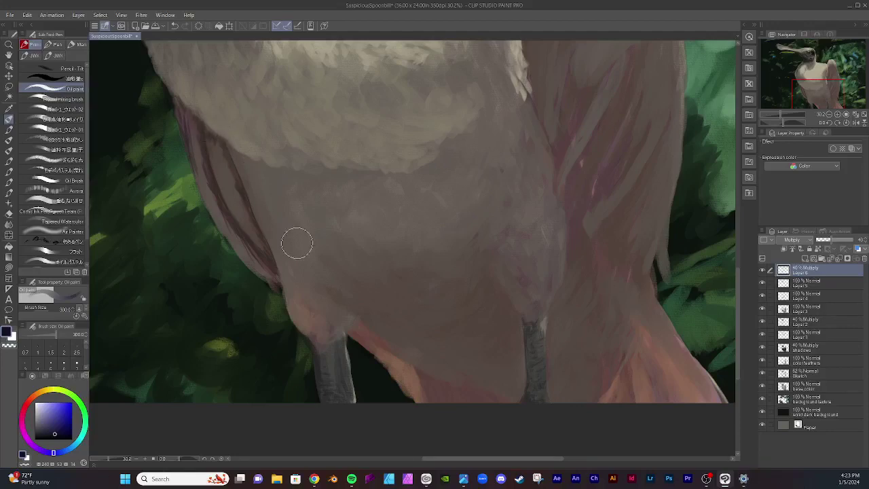
Step: Soften the new feather shadows on the far wing with the Gouache blender 2 at size 100
click(9, 139)
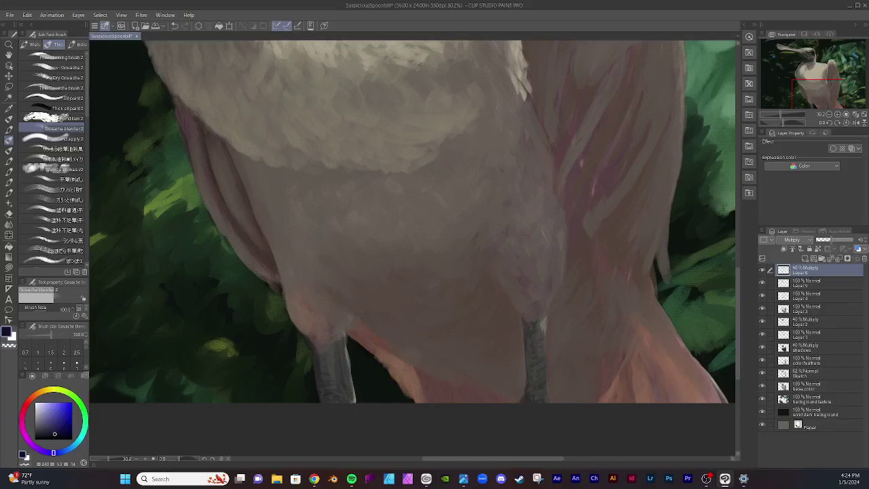
scroll(473, 174, down, 5)
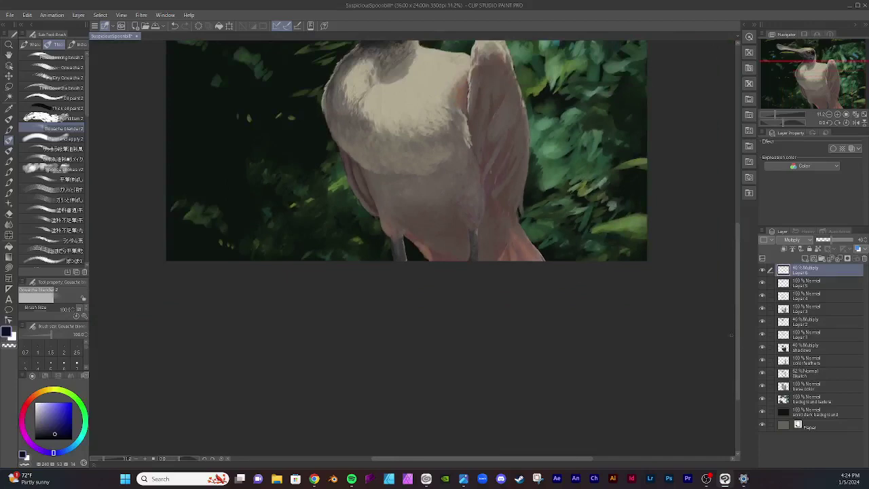
drag(737, 339, 736, 292)
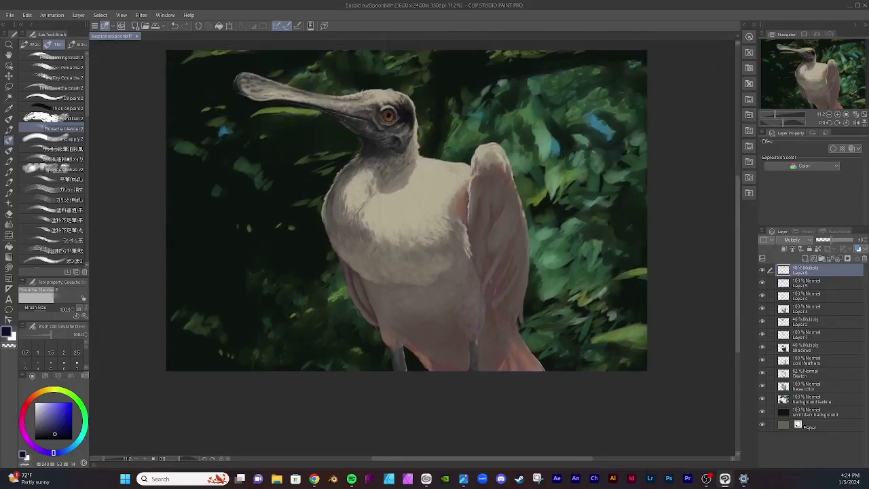
Step: Darken the shaded outer side of the breast feathers below the neck with Oil paint at size 1200
scroll(450, 242, up, 2)
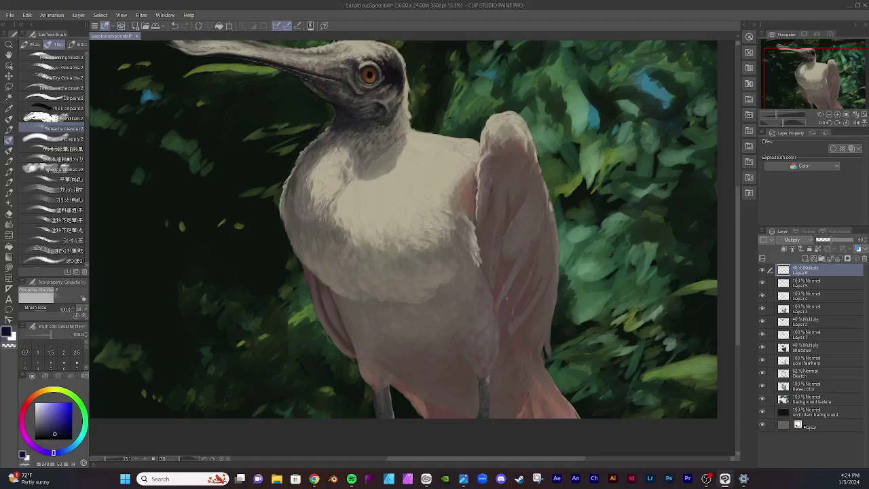
scroll(443, 230, up, 1)
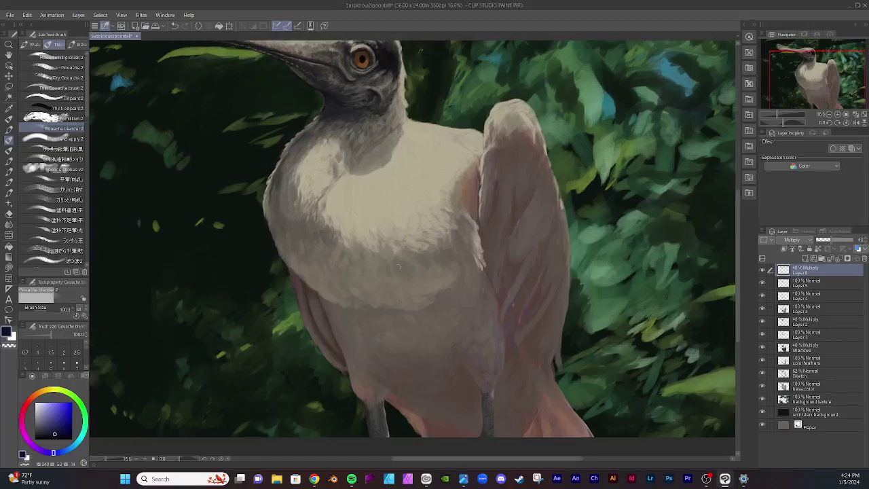
key(b)
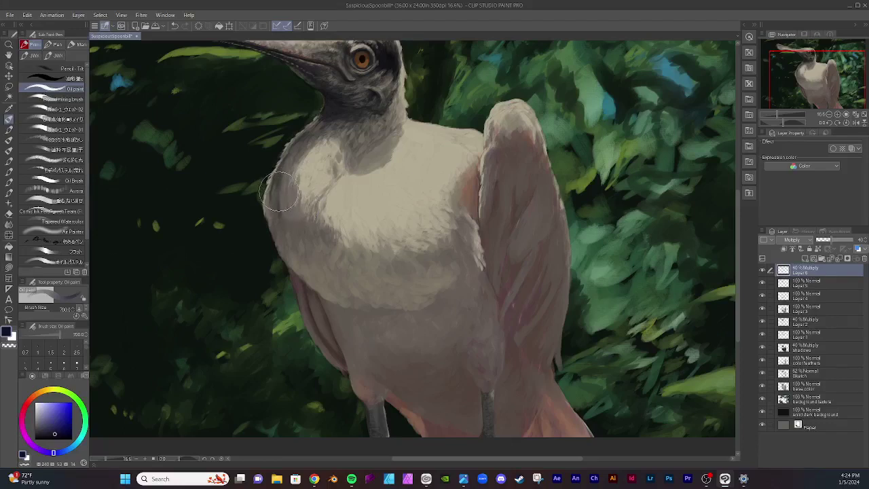
key(bracketright)
key(bracketright)
key(bracketright)
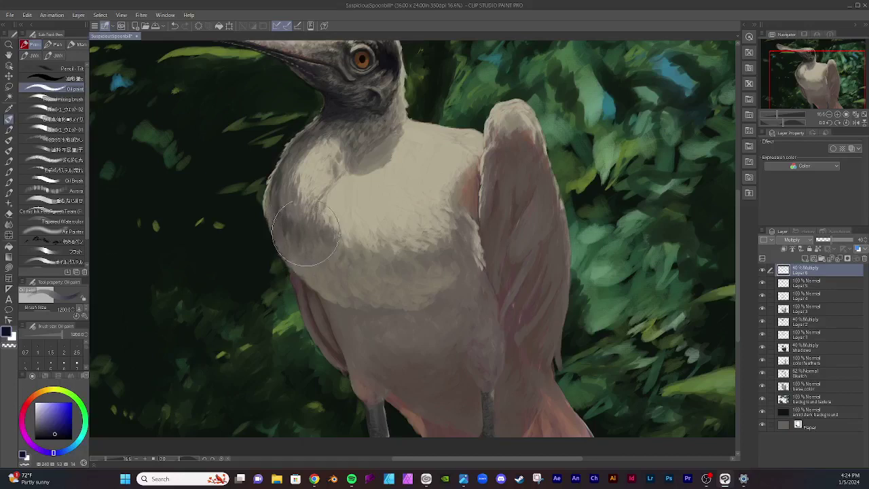
key(ctrl+z)
mouse_move(317, 238)
mouse_down()
mouse_move(317, 210)
mouse_move(296, 213)
mouse_move(310, 230)
mouse_move(255, 187)
mouse_move(272, 216)
mouse_move(248, 188)
mouse_move(262, 228)
mouse_move(292, 247)
mouse_move(277, 224)
mouse_move(268, 261)
mouse_up()
mouse_move(344, 212)
mouse_down()
mouse_move(310, 239)
mouse_move(299, 231)
mouse_move(295, 254)
mouse_move(308, 256)
mouse_up()
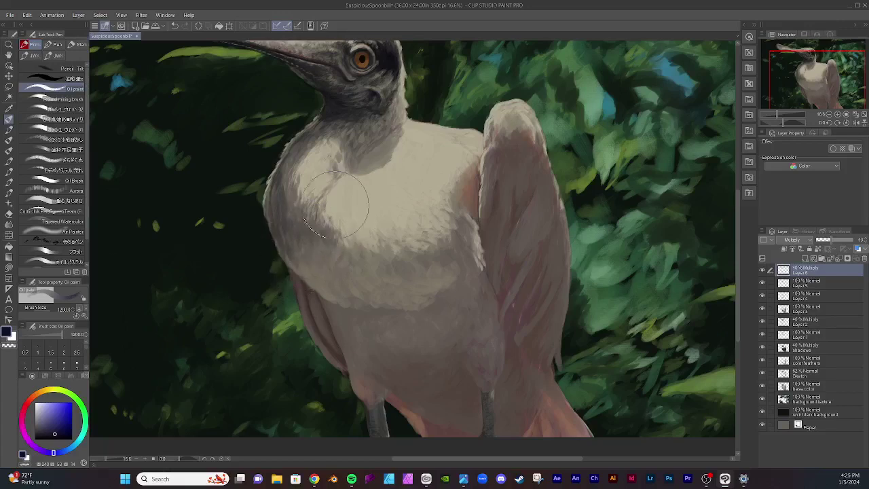
mouse_move(294, 217)
mouse_down()
mouse_move(325, 206)
mouse_move(287, 171)
mouse_up()
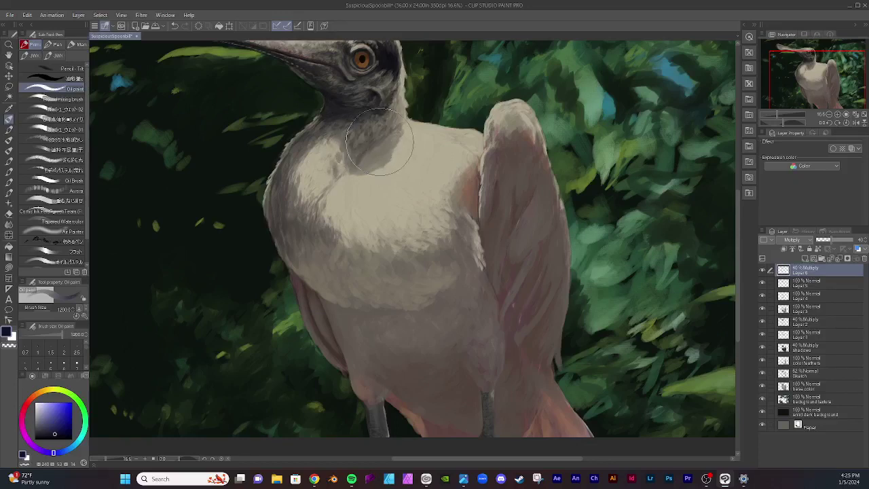
Step: Deepen the shadow under the neck, undo the last stroke there, and darken the lower breast feathers
mouse_move(381, 140)
mouse_down()
mouse_move(377, 153)
mouse_move(356, 132)
mouse_move(367, 158)
mouse_up()
mouse_move(395, 135)
mouse_down()
mouse_move(372, 166)
mouse_move(369, 154)
mouse_up()
key(ctrl+z)
mouse_move(418, 253)
mouse_down()
mouse_move(462, 271)
mouse_move(412, 281)
mouse_move(408, 290)
mouse_move(434, 287)
mouse_move(426, 281)
mouse_move(430, 294)
mouse_move(435, 285)
mouse_move(439, 292)
mouse_move(430, 286)
mouse_up()
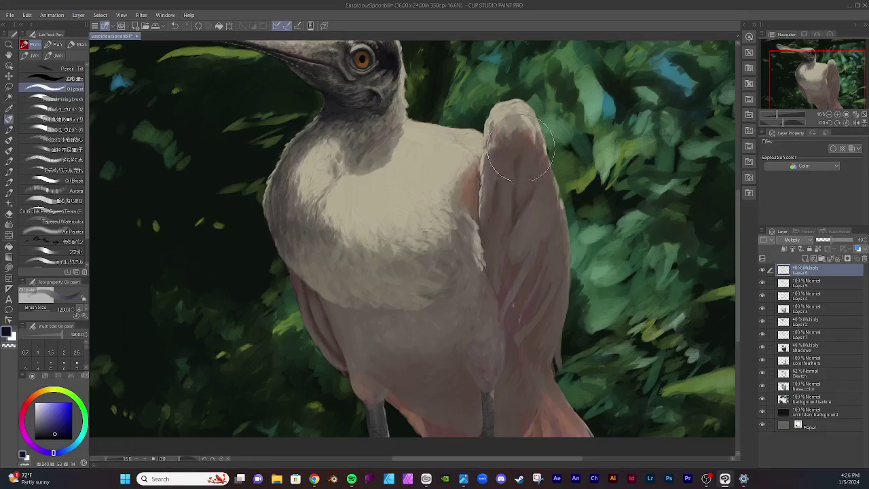
Step: Paint dark diagonal feather shadows down the length of the near wing with Oil paint at size 1200
mouse_move(508, 174)
mouse_down()
mouse_move(492, 199)
mouse_move(496, 176)
mouse_up()
mouse_move(484, 226)
mouse_down()
mouse_move(499, 243)
mouse_move(498, 210)
mouse_move(524, 258)
mouse_move(513, 259)
mouse_move(523, 263)
mouse_move(500, 291)
mouse_move(534, 262)
mouse_move(523, 272)
mouse_move(564, 271)
mouse_move(549, 271)
mouse_move(552, 262)
mouse_move(528, 277)
mouse_move(545, 254)
mouse_up()
mouse_move(530, 283)
mouse_down()
mouse_move(552, 222)
mouse_move(548, 246)
mouse_move(516, 271)
mouse_move(549, 291)
mouse_move(528, 317)
mouse_move(508, 320)
mouse_move(512, 330)
mouse_move(526, 302)
mouse_move(536, 305)
mouse_move(520, 295)
mouse_move(517, 315)
mouse_up()
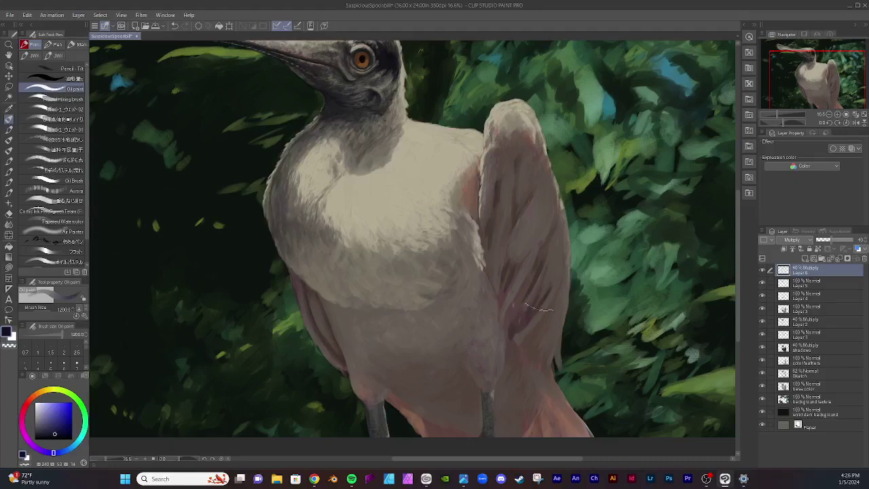
drag(546, 277, 513, 304)
mouse_move(568, 268)
mouse_down()
mouse_move(530, 312)
mouse_move(523, 345)
mouse_move(523, 332)
mouse_move(531, 343)
mouse_up()
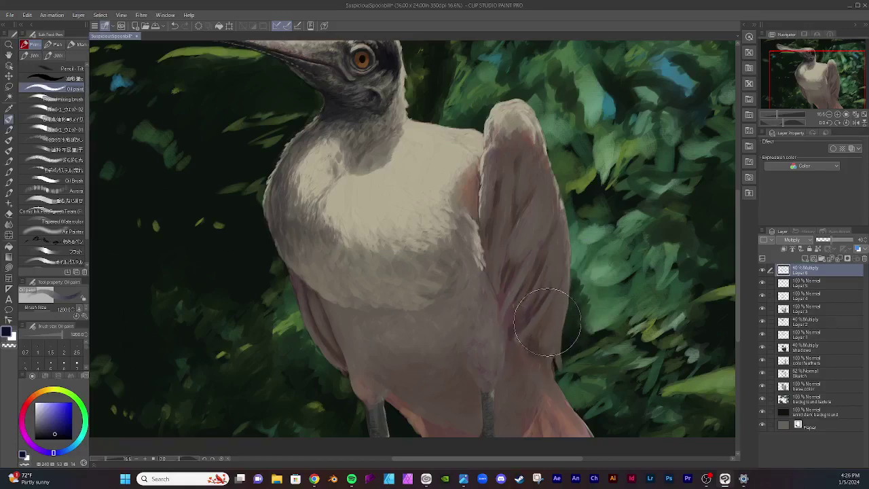
mouse_move(547, 322)
mouse_down()
mouse_move(534, 333)
mouse_move(545, 329)
mouse_move(550, 364)
mouse_up()
mouse_move(555, 333)
mouse_down()
mouse_move(550, 354)
mouse_move(537, 358)
mouse_up()
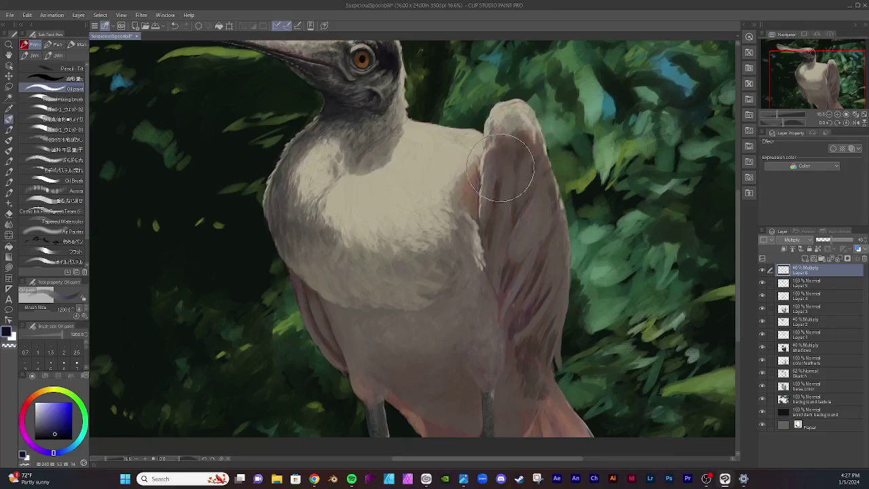
mouse_move(496, 178)
mouse_down()
mouse_move(522, 170)
mouse_move(508, 169)
mouse_move(515, 180)
mouse_move(474, 204)
mouse_move(495, 178)
mouse_move(492, 217)
mouse_move(478, 207)
mouse_up()
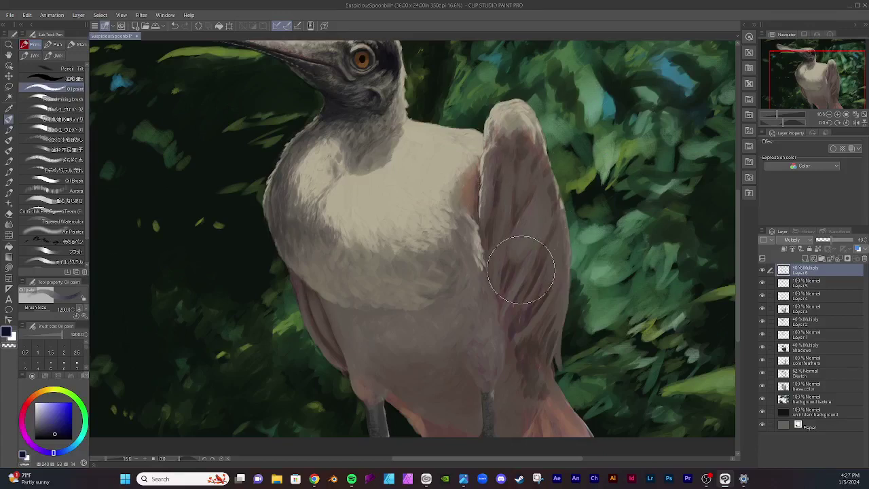
Step: Extend the dark feather shadows from the lower near wing onto the tail feathers
mouse_move(503, 276)
mouse_down()
mouse_move(505, 336)
mouse_move(530, 332)
mouse_move(540, 313)
mouse_move(513, 330)
mouse_move(518, 318)
mouse_move(498, 317)
mouse_move(505, 328)
mouse_move(527, 307)
mouse_move(506, 337)
mouse_move(514, 357)
mouse_move(505, 342)
mouse_move(561, 370)
mouse_move(596, 336)
mouse_move(503, 360)
mouse_move(524, 380)
mouse_move(533, 376)
mouse_move(515, 376)
mouse_move(508, 362)
mouse_move(525, 406)
mouse_up()
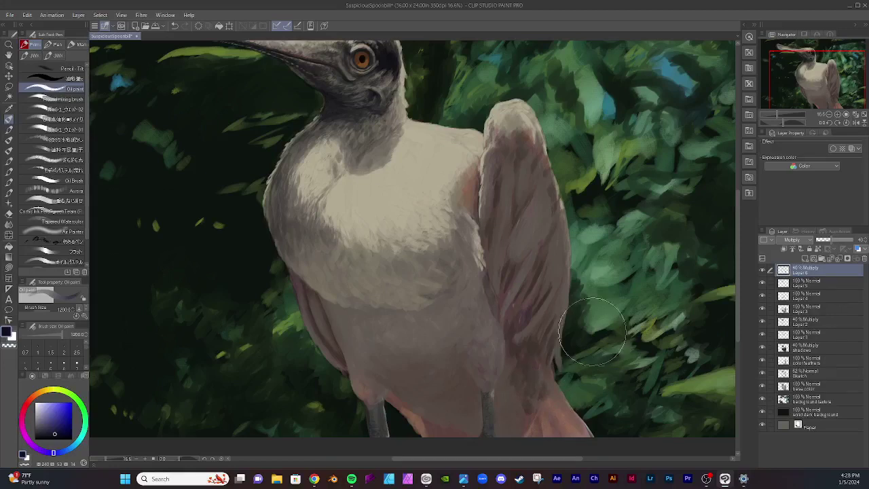
mouse_move(570, 343)
mouse_down()
mouse_move(547, 371)
mouse_move(544, 392)
mouse_move(570, 411)
mouse_move(555, 407)
mouse_move(564, 404)
mouse_move(567, 419)
mouse_move(578, 412)
mouse_move(552, 407)
mouse_move(562, 409)
mouse_up()
mouse_move(573, 442)
mouse_down()
mouse_move(553, 410)
mouse_move(536, 416)
mouse_move(543, 425)
mouse_move(549, 417)
mouse_move(542, 411)
mouse_move(554, 439)
mouse_move(539, 412)
mouse_move(496, 436)
mouse_up()
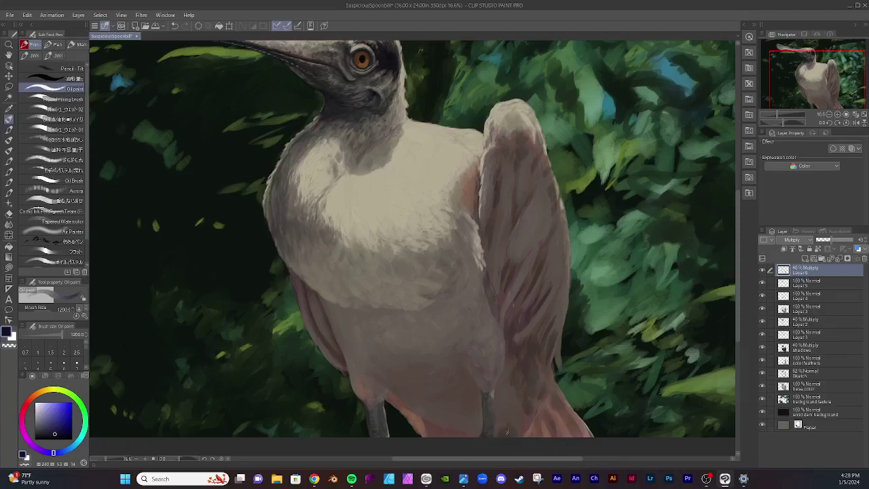
drag(534, 409, 511, 414)
Step: Darken the lower belly, the top of the legs and the pink feathers between them with Oil paint at size 1200
mouse_move(435, 401)
mouse_down()
mouse_move(433, 429)
mouse_move(460, 432)
mouse_move(444, 428)
mouse_move(467, 447)
mouse_move(452, 429)
mouse_move(477, 441)
mouse_move(466, 436)
mouse_move(476, 439)
mouse_move(465, 383)
mouse_move(459, 392)
mouse_move(492, 410)
mouse_move(482, 436)
mouse_move(491, 384)
mouse_up()
mouse_move(380, 420)
mouse_down()
mouse_move(374, 428)
mouse_move(383, 435)
mouse_up()
mouse_move(430, 365)
mouse_down()
mouse_move(415, 387)
mouse_move(437, 365)
mouse_move(416, 395)
mouse_move(393, 397)
mouse_move(406, 407)
mouse_move(392, 396)
mouse_move(424, 415)
mouse_move(389, 397)
mouse_up()
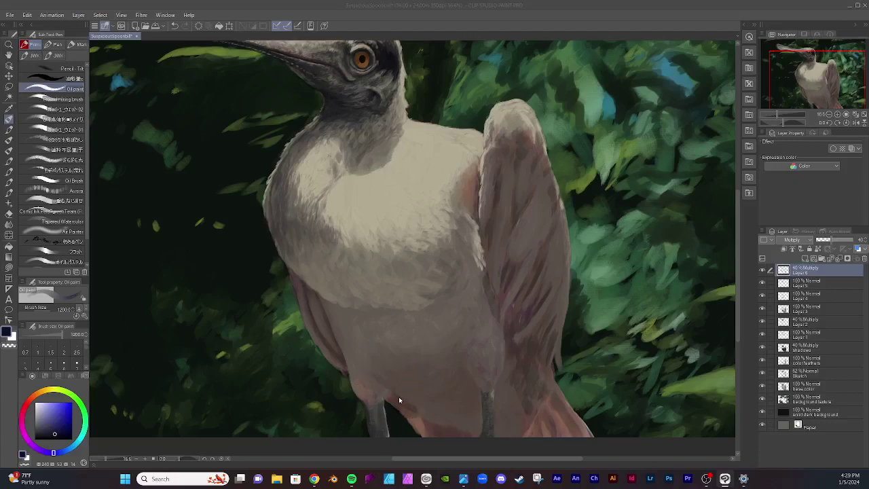
click(402, 405)
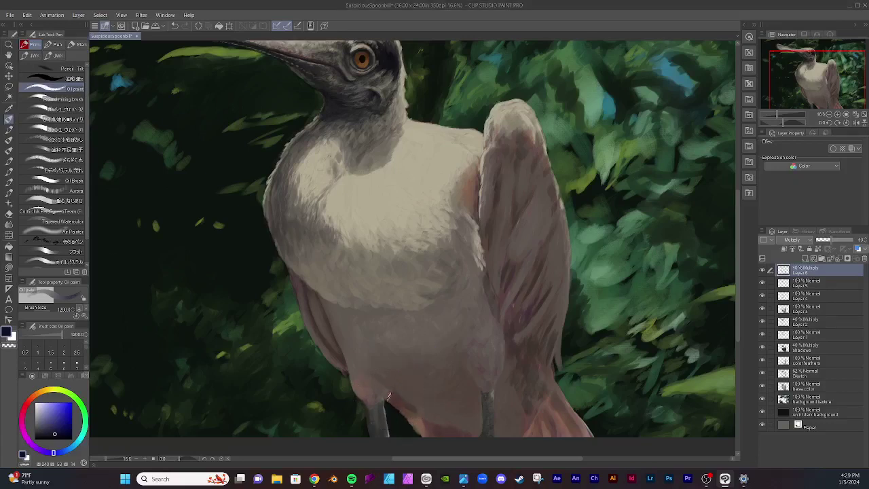
mouse_move(397, 398)
mouse_down()
mouse_move(425, 404)
mouse_move(426, 414)
mouse_move(431, 399)
mouse_move(426, 412)
mouse_move(409, 411)
mouse_move(419, 416)
mouse_up()
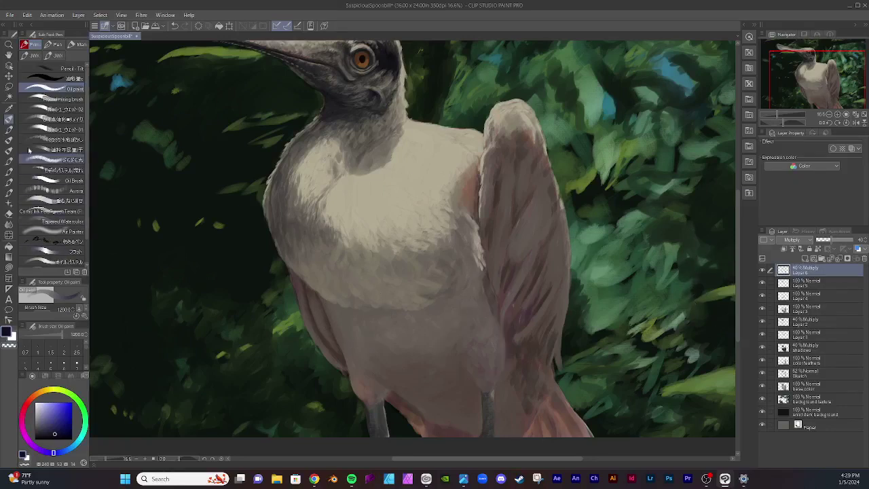
Step: Blend the new shadows on the near wing, tail and belly with the Gouache blender 2 at size 100
click(9, 139)
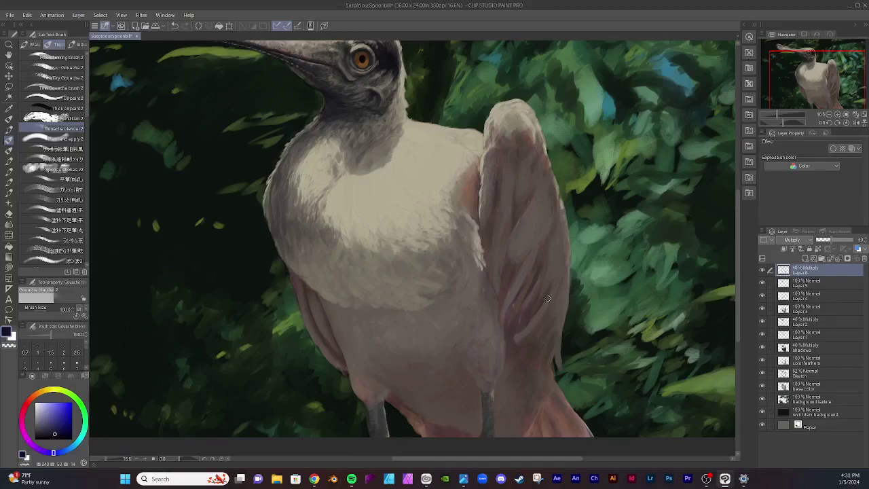
scroll(392, 222, down, 2)
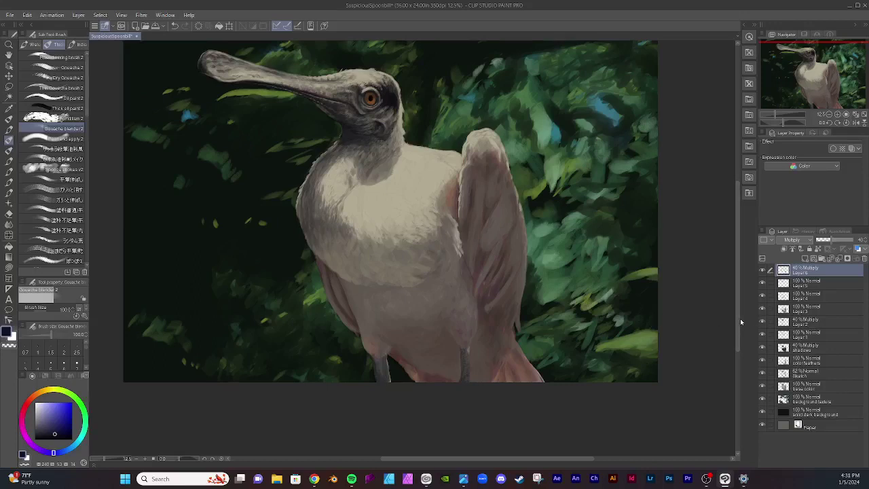
scroll(740, 317, up, 2)
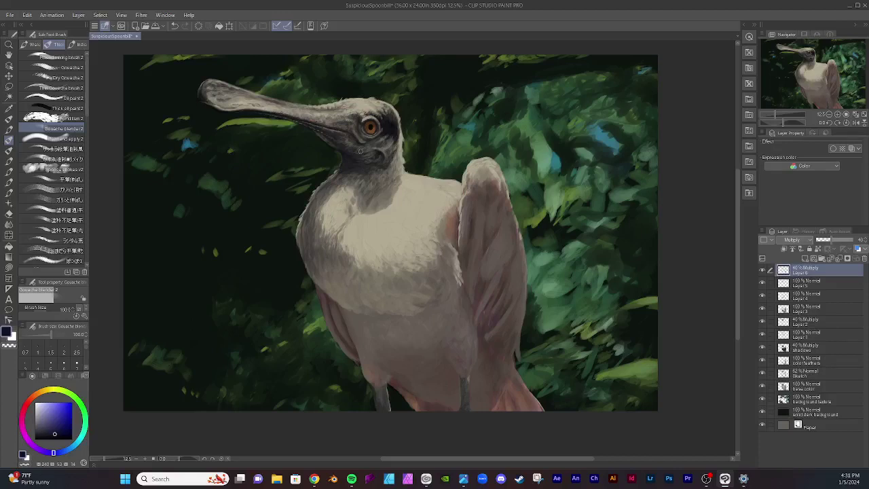
Step: Add a new layer, sample the dark brown where the near leg meets the belly, and set Oil paint to size 200
click(805, 259)
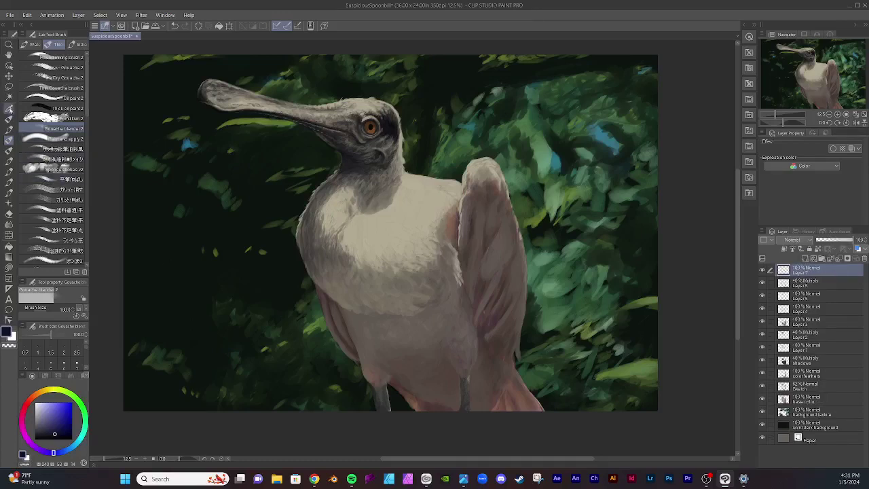
click(11, 107)
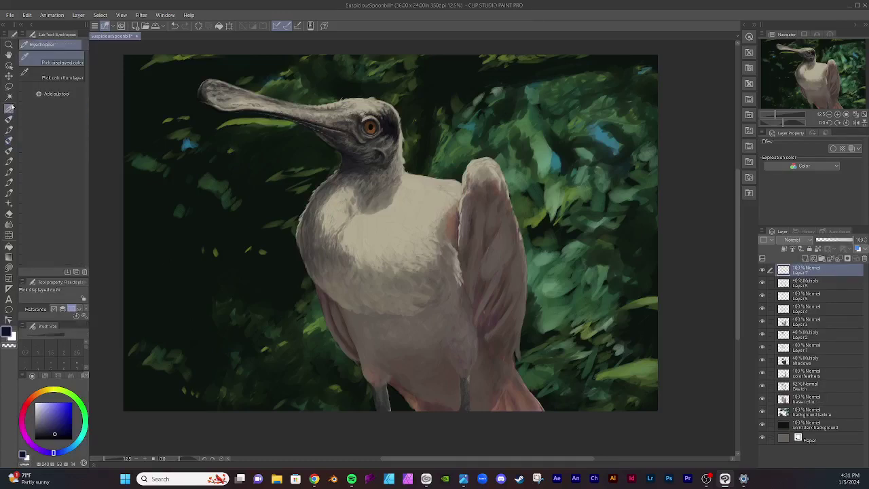
click(473, 368)
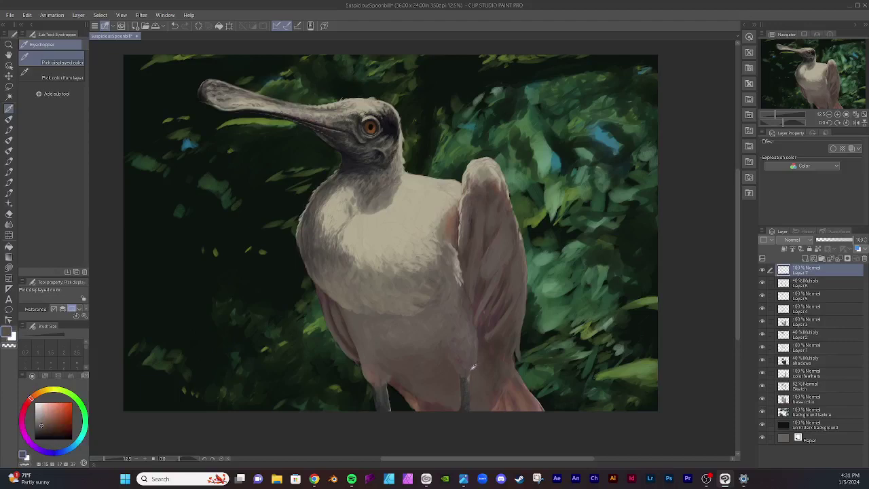
click(474, 367)
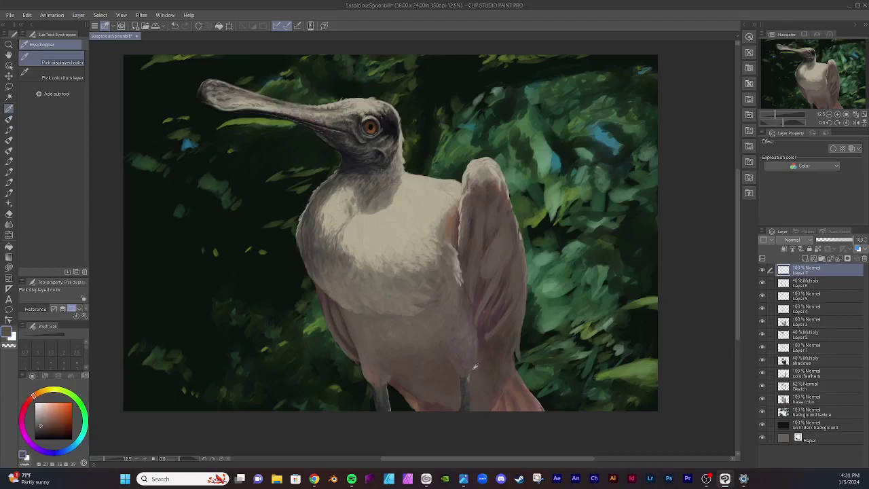
click(9, 119)
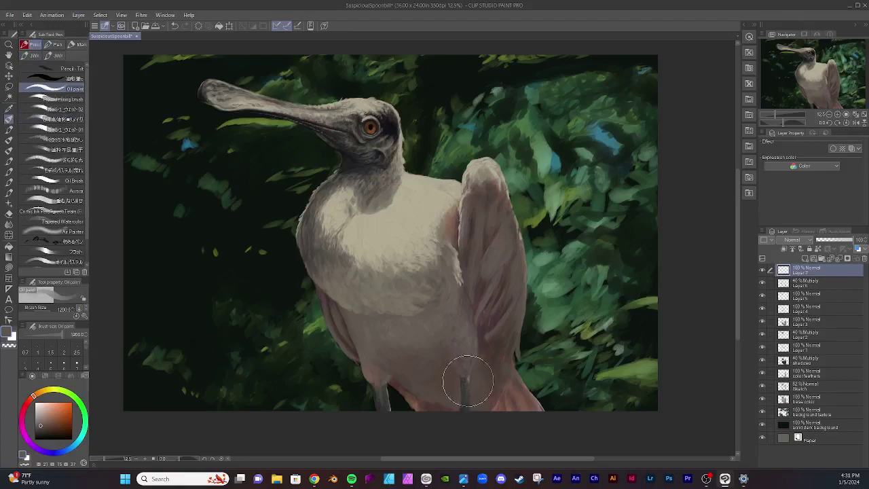
key([)
key([)
key([)
key([)
key([)
key([)
key([)
key([)
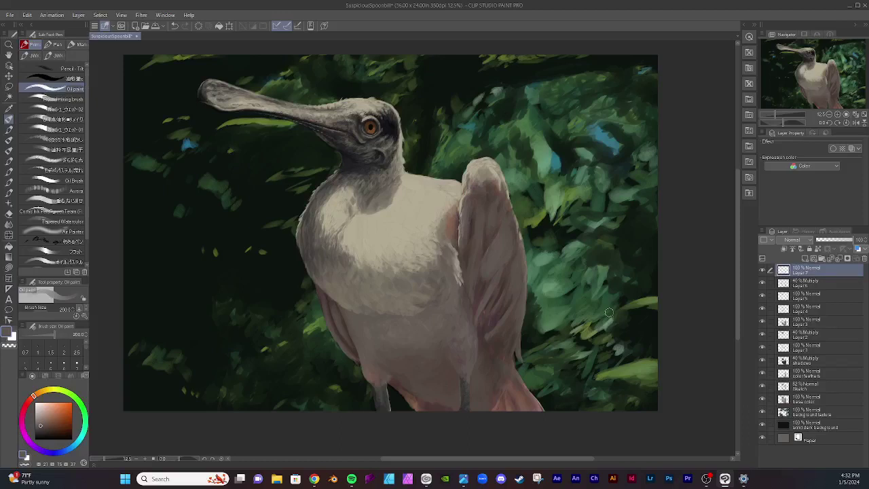
Step: Choose a pale cream yellow for Oil paint at size 200 and add another new layer on top
drag(737, 259, 737, 251)
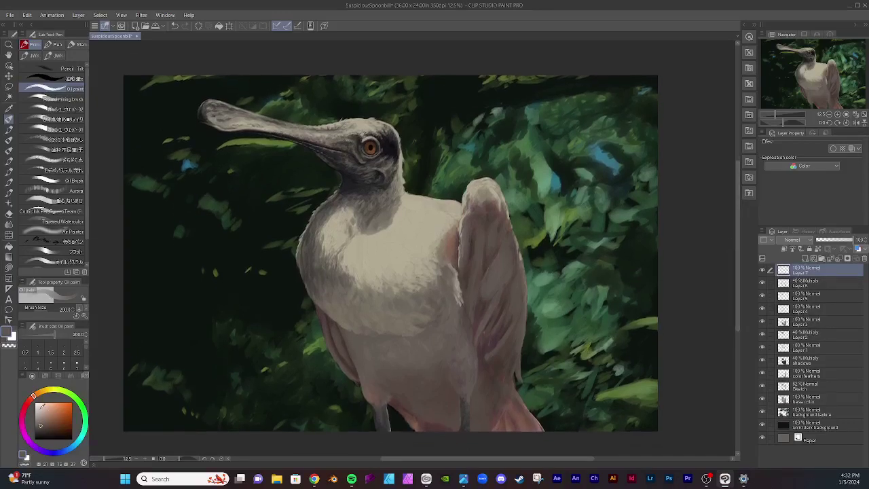
click(46, 391)
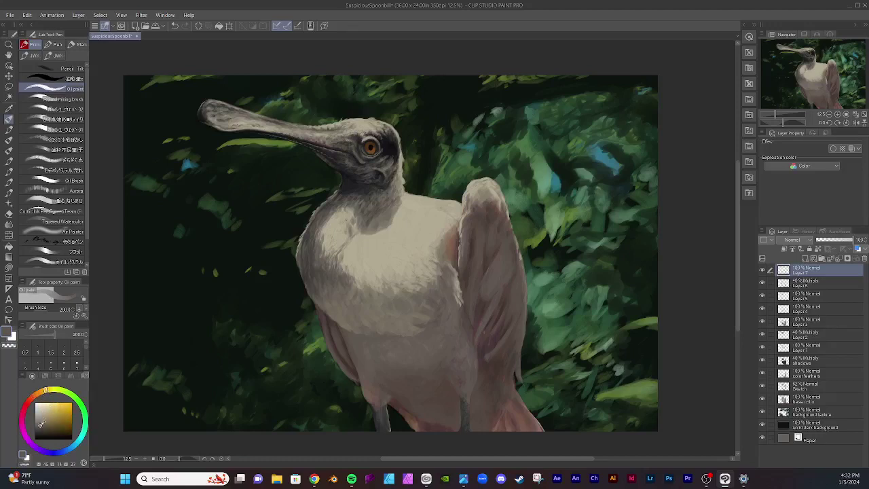
drag(40, 423, 43, 404)
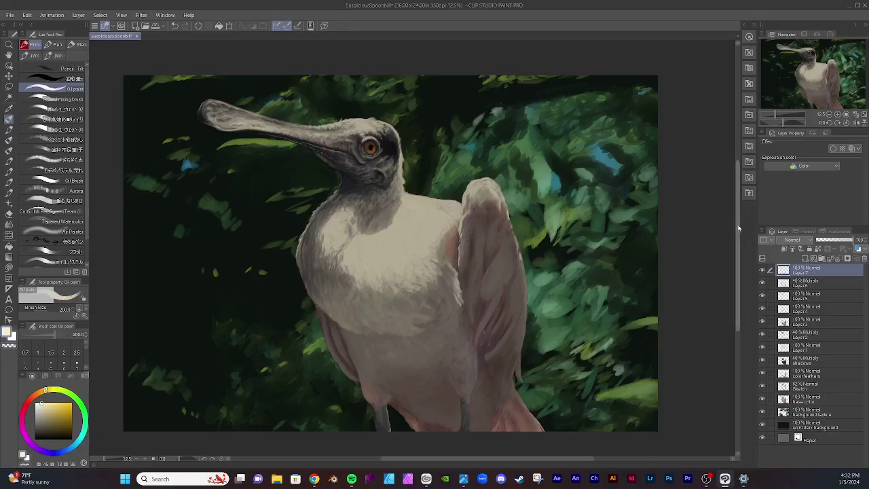
scroll(736, 216, up, 2)
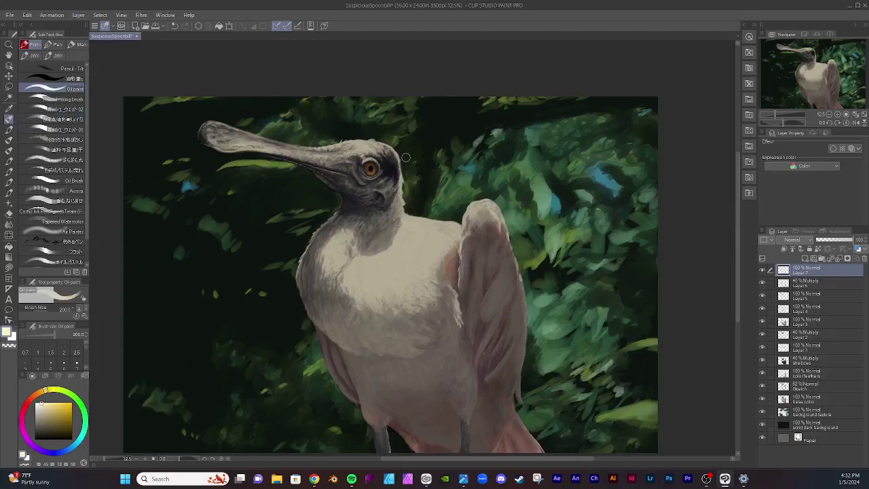
key(bracketright)
key(bracketright)
key(bracketleft)
scroll(338, 100, up, 1)
scroll(352, 145, up, 3)
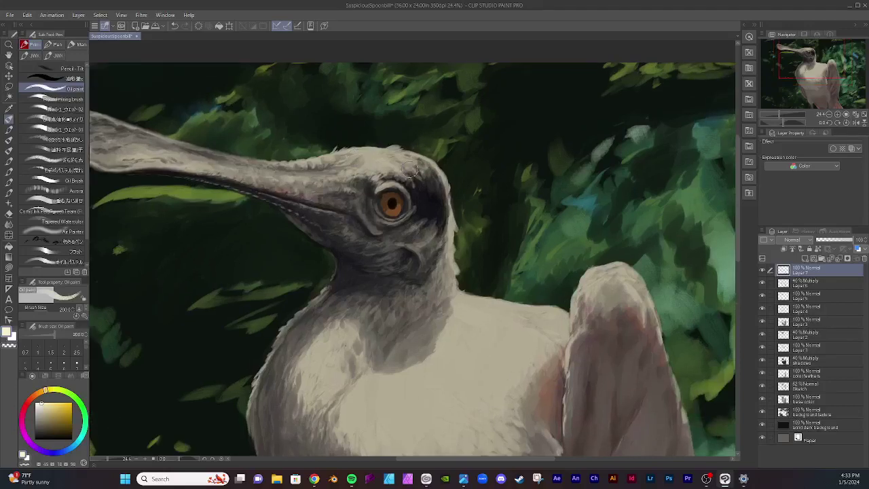
click(805, 258)
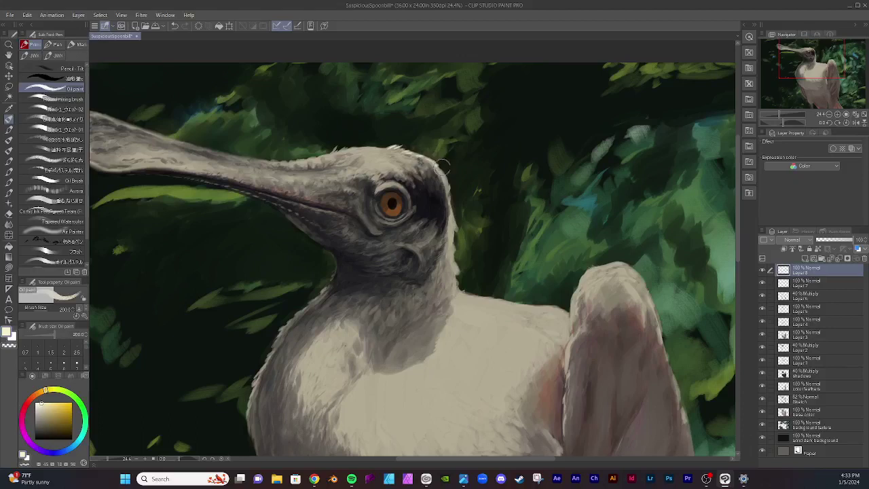
Step: Paint a thin cream rim highlight down the back of the head and neck and along the upper back
drag(444, 175, 449, 186)
drag(448, 197, 455, 213)
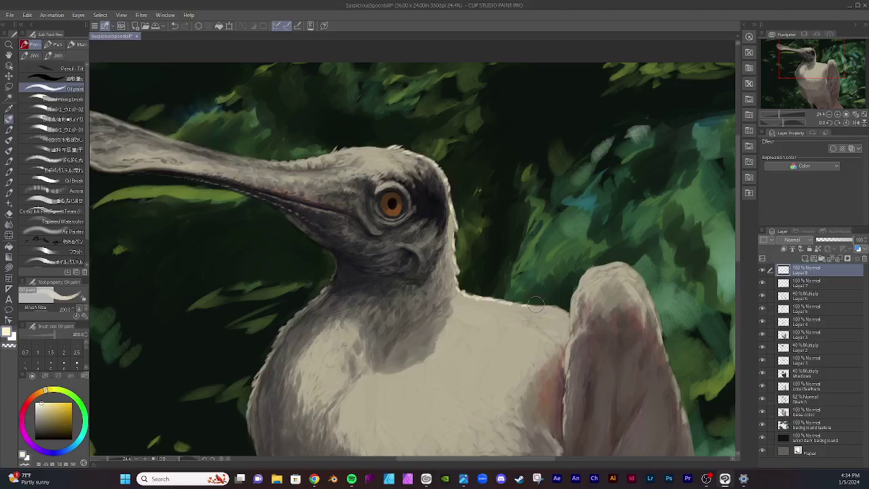
drag(530, 305, 562, 307)
Step: Brighten the rounded top of the near wing with short cream strokes using Oil paint at size 200
mouse_move(582, 280)
mouse_down()
mouse_move(603, 263)
mouse_move(645, 272)
mouse_move(615, 272)
mouse_move(630, 267)
mouse_up()
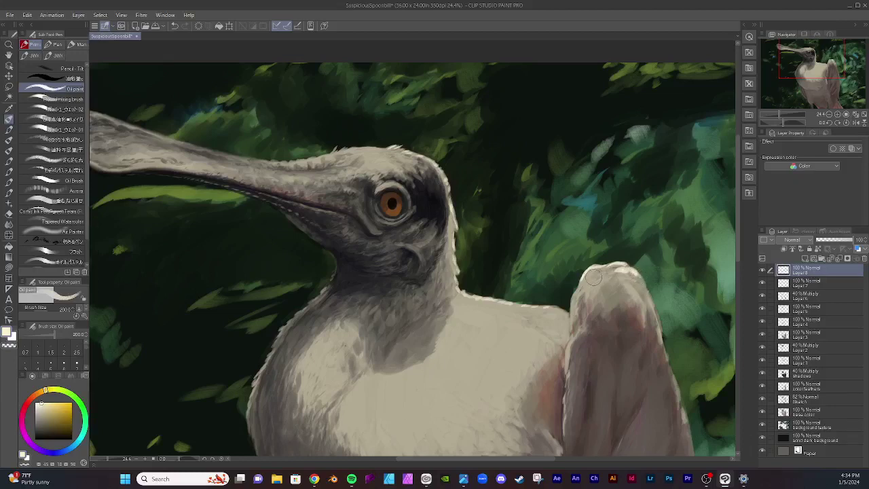
mouse_move(594, 281)
mouse_down()
mouse_move(585, 279)
mouse_move(607, 277)
mouse_up()
drag(606, 275, 614, 276)
drag(595, 276, 590, 274)
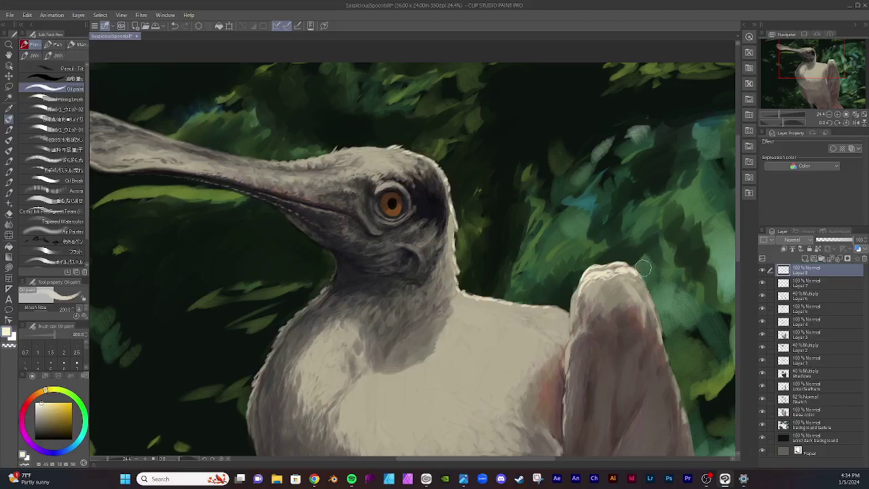
drag(644, 266, 611, 274)
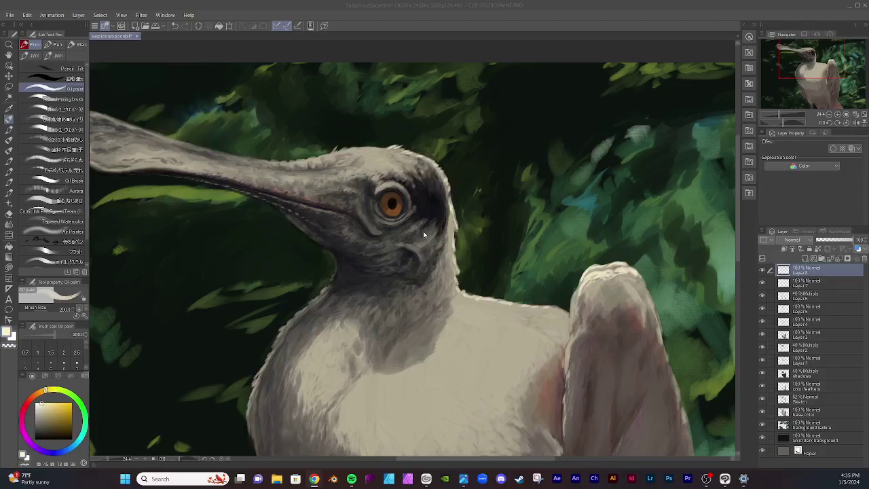
Step: Add cream highlights along the base of the bill and crown and down the front edge of the breast
click(312, 160)
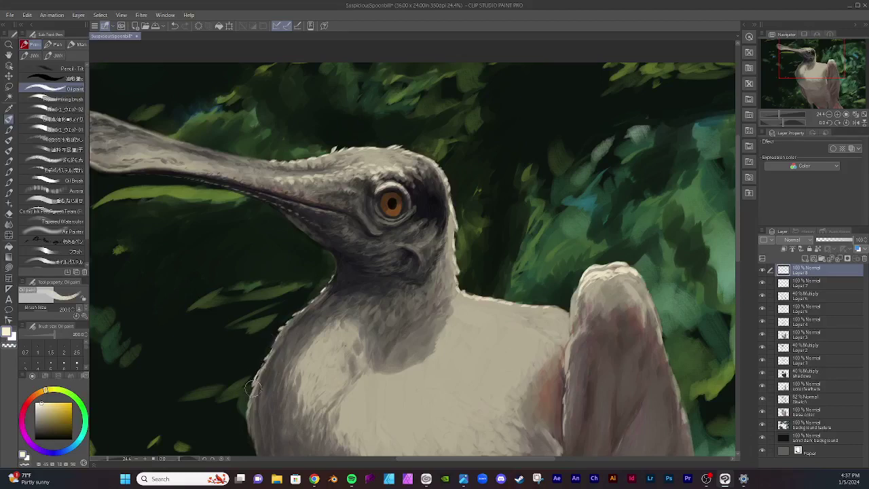
drag(252, 399, 247, 416)
Step: Enlarge Oil paint to size 700 and paint bright cream feather highlights on the front of the breast below the throat
drag(330, 342, 318, 348)
key(])
key(])
key(])
key(])
drag(330, 345, 323, 346)
drag(334, 337, 331, 338)
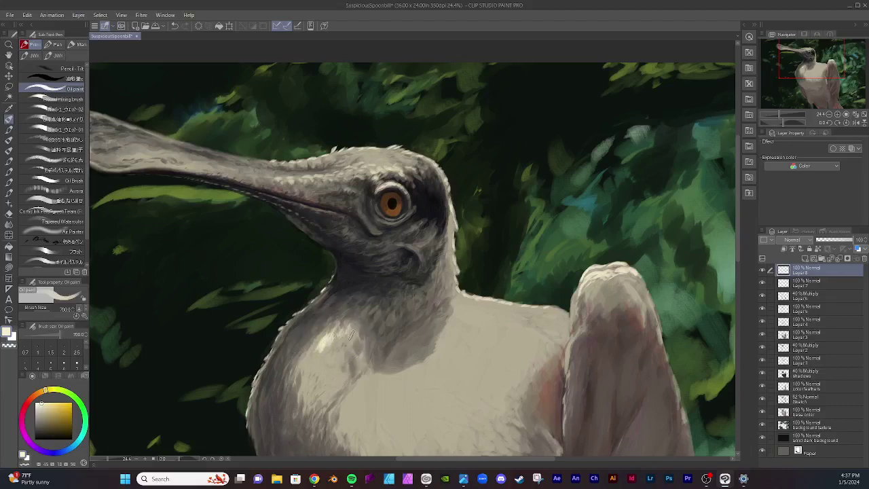
mouse_move(356, 336)
mouse_down()
mouse_move(336, 316)
mouse_move(344, 347)
mouse_up()
mouse_move(334, 350)
mouse_down()
mouse_move(350, 335)
mouse_move(336, 351)
mouse_move(314, 347)
mouse_move(305, 358)
mouse_move(312, 346)
mouse_move(325, 340)
mouse_move(300, 366)
mouse_move(307, 371)
mouse_move(299, 409)
mouse_up()
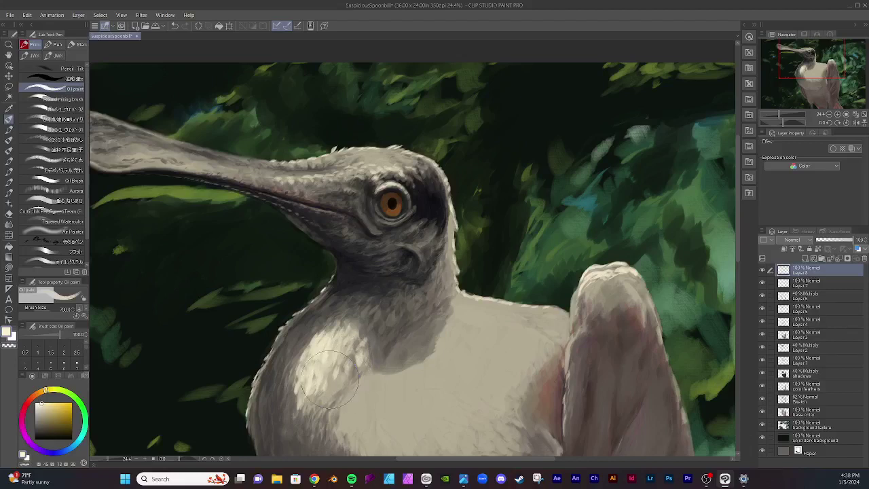
drag(343, 371, 337, 388)
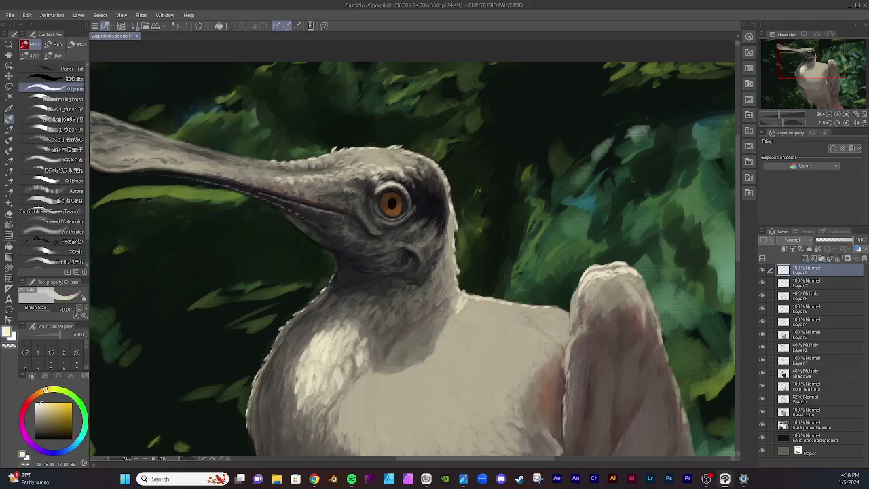
Step: Paint broad cream highlights across the upper back and shoulder between the neck and the near wing at size 700
mouse_move(458, 317)
mouse_down()
mouse_move(490, 303)
mouse_move(505, 312)
mouse_move(502, 290)
mouse_move(494, 316)
mouse_move(528, 316)
mouse_move(523, 307)
mouse_move(540, 305)
mouse_move(526, 308)
mouse_move(567, 323)
mouse_move(568, 313)
mouse_move(566, 334)
mouse_move(549, 323)
mouse_up()
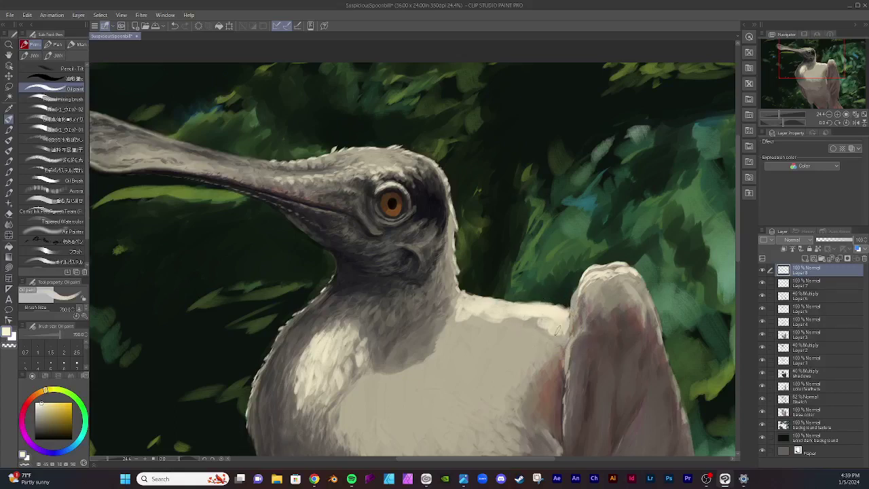
mouse_move(542, 321)
mouse_down()
mouse_move(505, 340)
mouse_move(536, 353)
mouse_move(555, 348)
mouse_up()
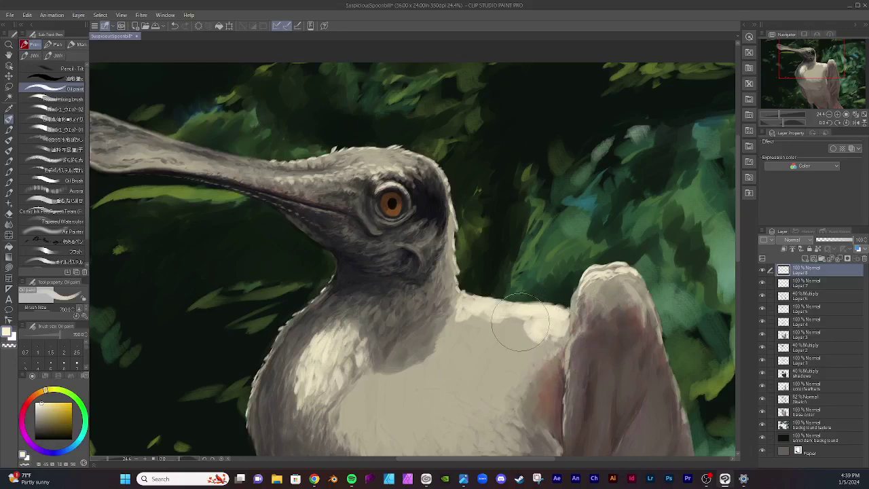
drag(522, 319, 507, 324)
mouse_move(477, 318)
mouse_down()
mouse_move(450, 316)
mouse_move(462, 322)
mouse_move(451, 327)
mouse_move(471, 331)
mouse_move(444, 333)
mouse_move(461, 332)
mouse_move(446, 332)
mouse_move(448, 320)
mouse_move(473, 327)
mouse_up()
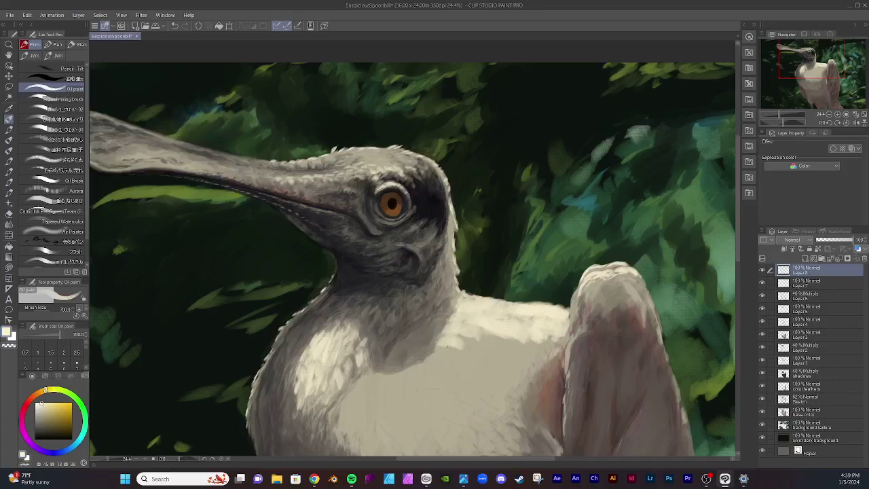
mouse_move(456, 345)
mouse_down()
mouse_move(468, 339)
mouse_move(450, 361)
mouse_up()
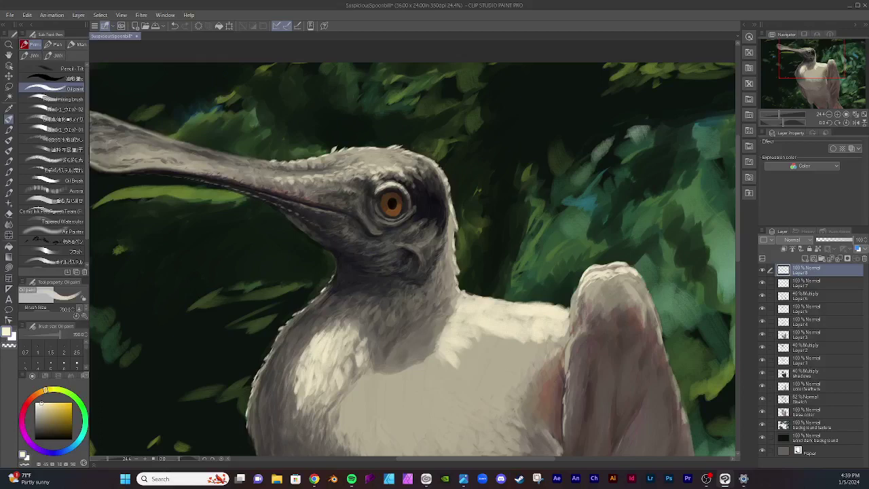
Step: Layer cream feather strokes along the neck shadow's lower edge and down the middle of the breast, joining both highlight areas
mouse_move(440, 356)
mouse_down()
mouse_move(436, 371)
mouse_move(447, 366)
mouse_move(419, 368)
mouse_move(415, 384)
mouse_move(399, 394)
mouse_move(378, 370)
mouse_move(360, 407)
mouse_move(323, 387)
mouse_move(353, 404)
mouse_move(319, 401)
mouse_move(315, 410)
mouse_move(326, 407)
mouse_move(314, 415)
mouse_move(336, 404)
mouse_move(330, 411)
mouse_up()
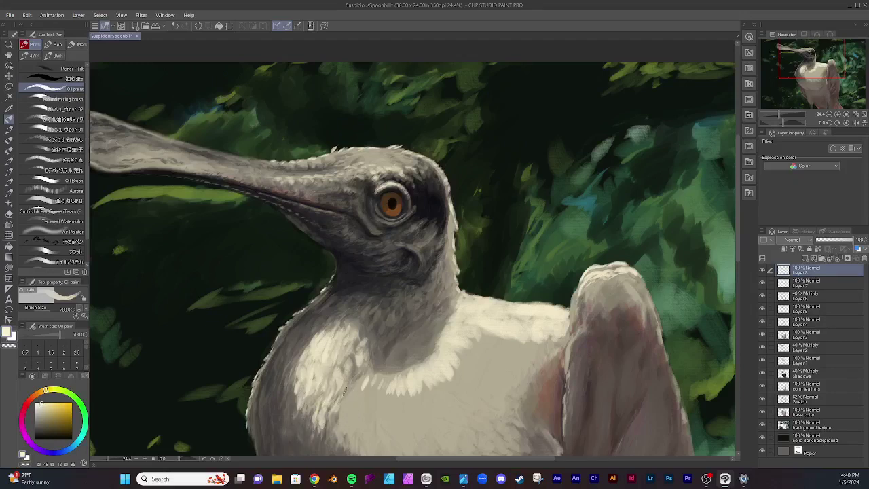
drag(360, 380, 350, 389)
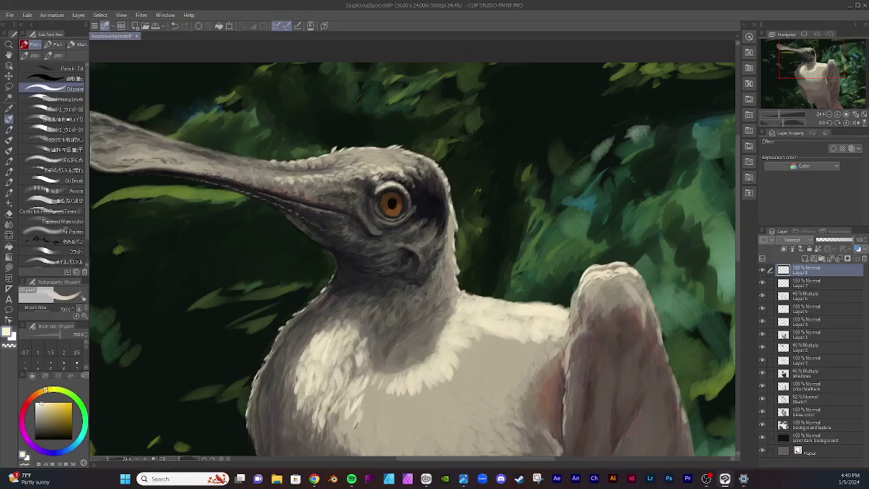
drag(370, 387, 358, 408)
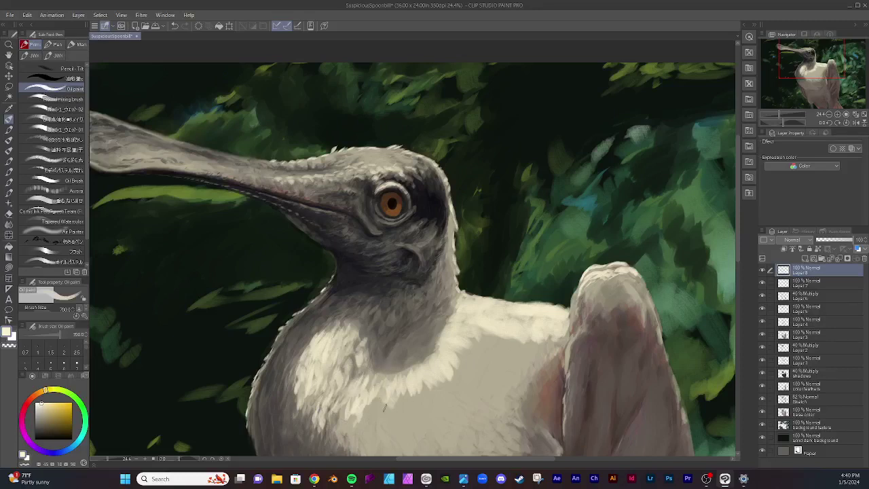
mouse_move(385, 407)
mouse_down()
mouse_move(362, 415)
mouse_move(389, 391)
mouse_move(375, 390)
mouse_move(403, 397)
mouse_up()
mouse_move(392, 410)
mouse_down()
mouse_move(386, 425)
mouse_move(373, 425)
mouse_move(402, 431)
mouse_move(414, 414)
mouse_move(399, 427)
mouse_up()
mouse_move(421, 392)
mouse_down()
mouse_move(411, 416)
mouse_move(372, 414)
mouse_move(394, 415)
mouse_up()
drag(408, 372, 395, 378)
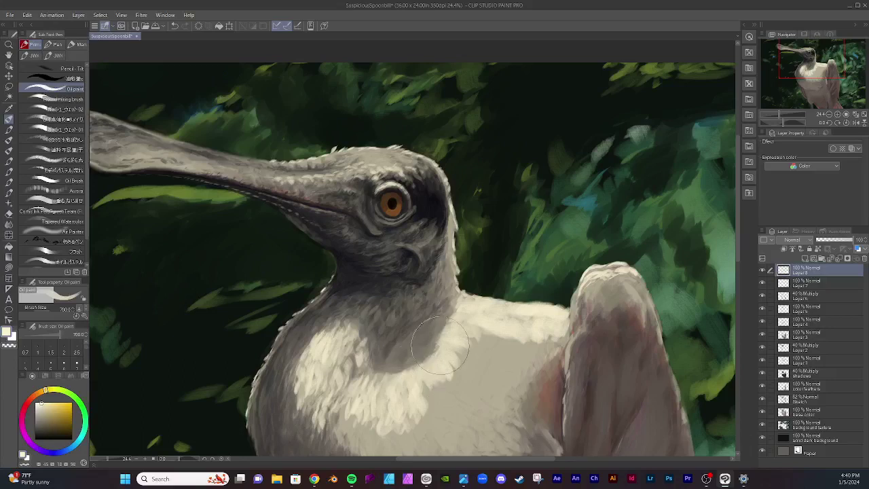
mouse_move(423, 373)
mouse_down()
mouse_move(400, 407)
mouse_move(370, 404)
mouse_move(346, 366)
mouse_move(380, 407)
mouse_up()
Step: Extend the cream feather highlights over the rest of the upper breast toward the near wing
scroll(503, 272, down, 4)
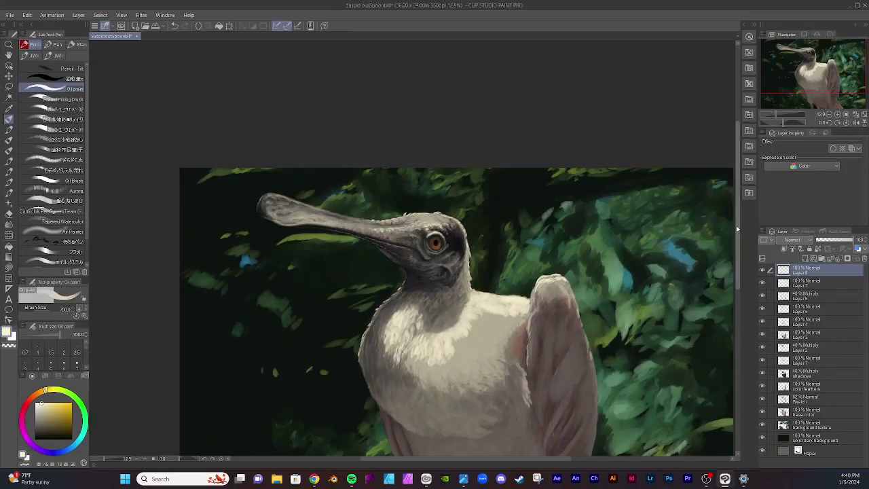
drag(737, 229, 737, 314)
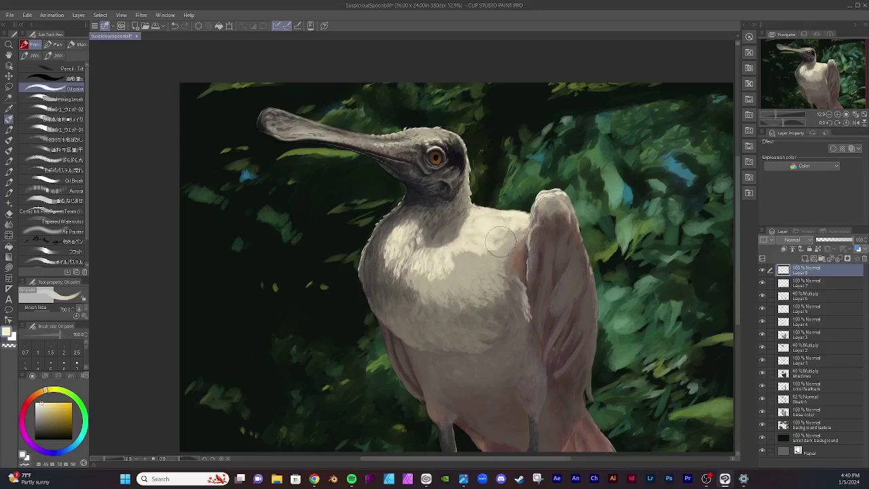
drag(520, 235, 493, 245)
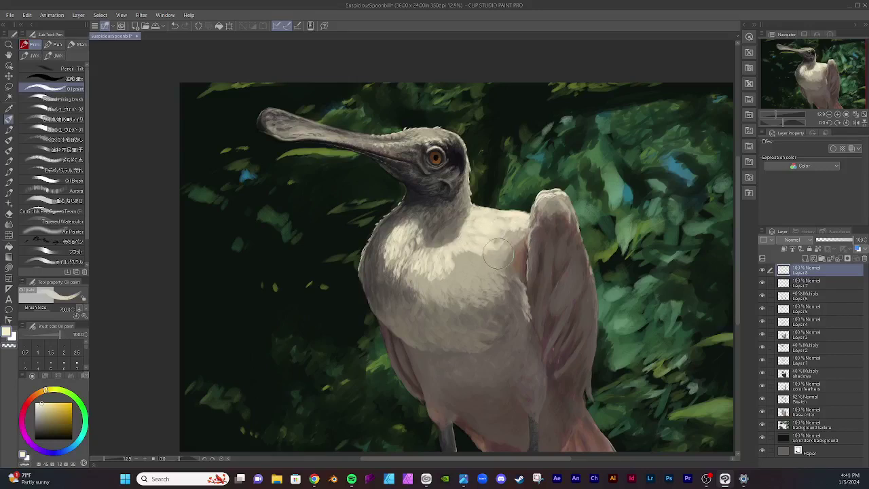
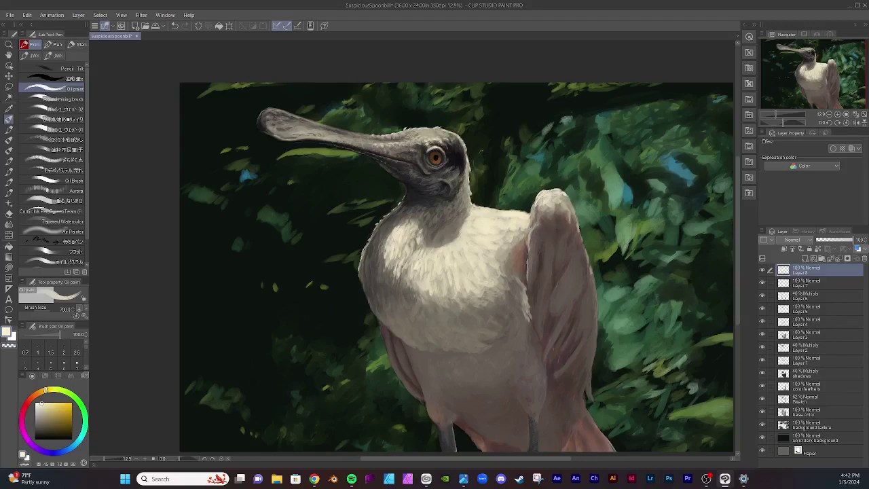
Step: Add cream highlights to the top of the near wing and the feathered breast edge beside it
drag(559, 207, 558, 202)
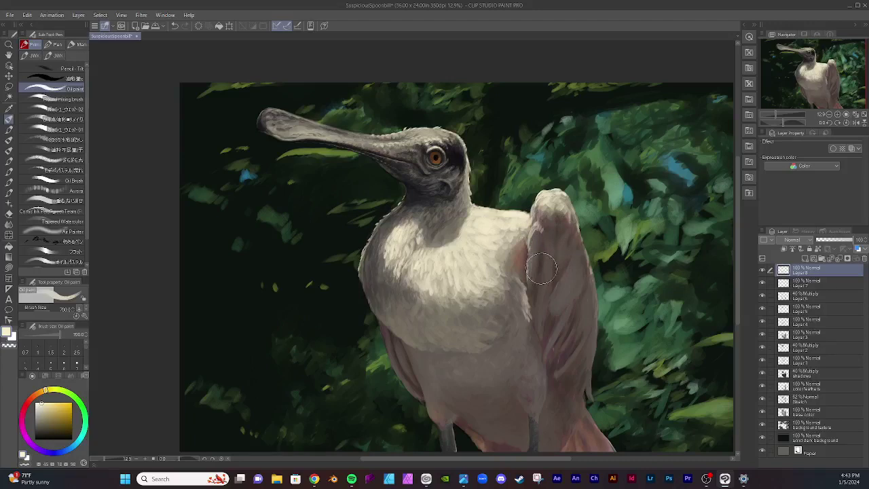
drag(527, 285, 527, 304)
drag(529, 300, 527, 312)
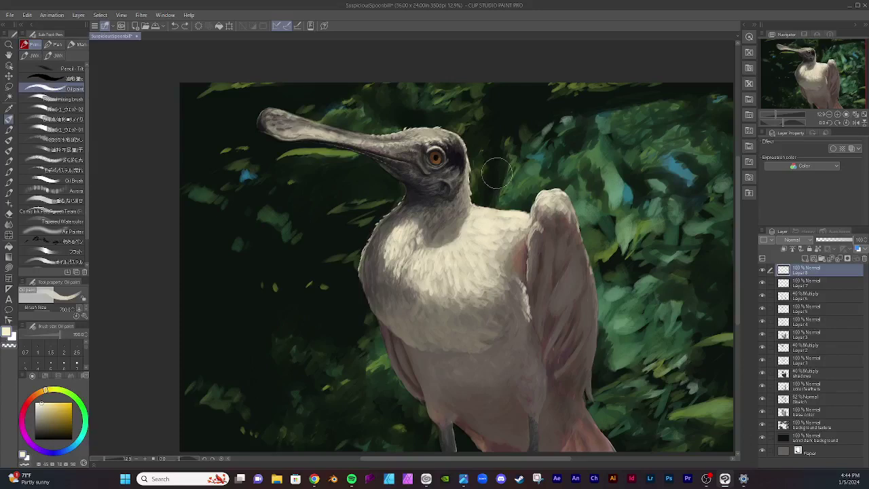
Step: Touch up the highlights on the upper side of the bill and reduce Oil paint to size 250
drag(305, 127, 300, 118)
key([)
key([)
key([)
key([)
key([)
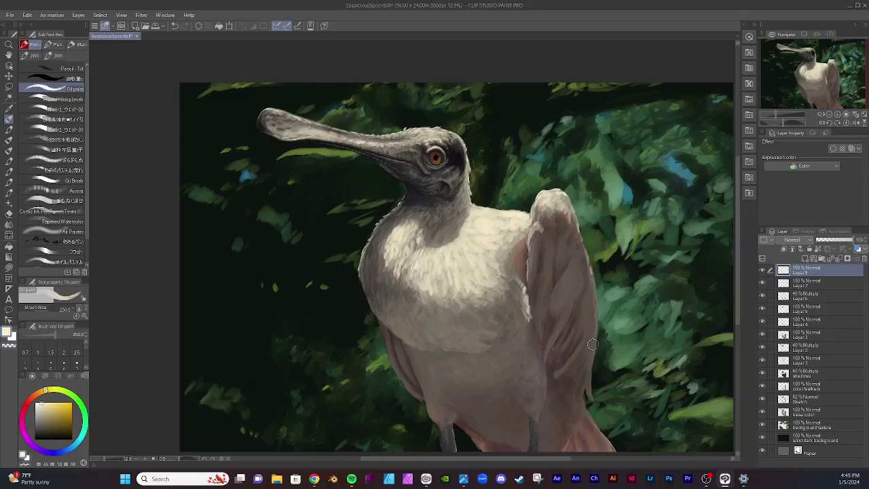
Step: Choose a darker, muted cream and brush a soft glow over the lower orange iris with Oil paint at size 400
scroll(594, 353, down, 3)
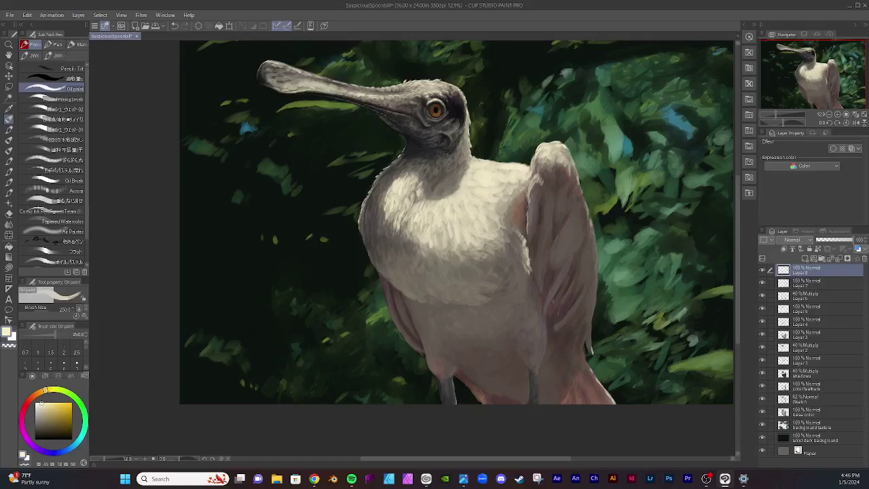
drag(421, 101, 592, 239)
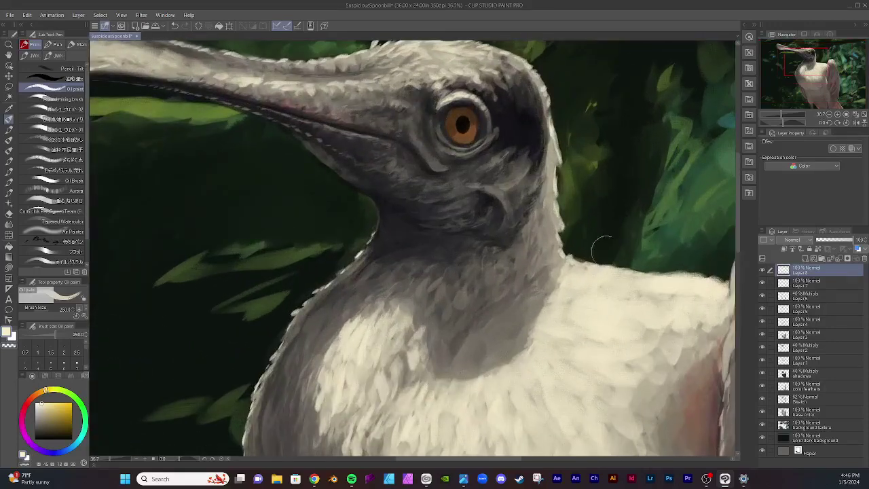
drag(738, 211, 736, 194)
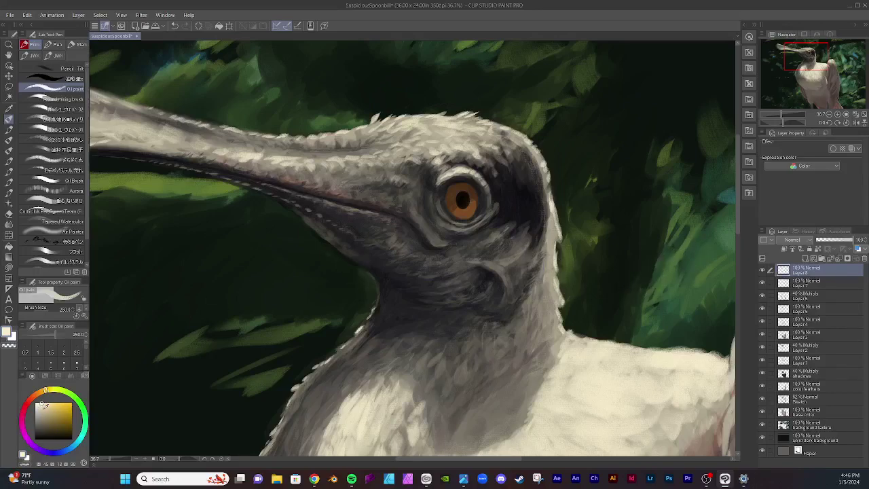
click(45, 406)
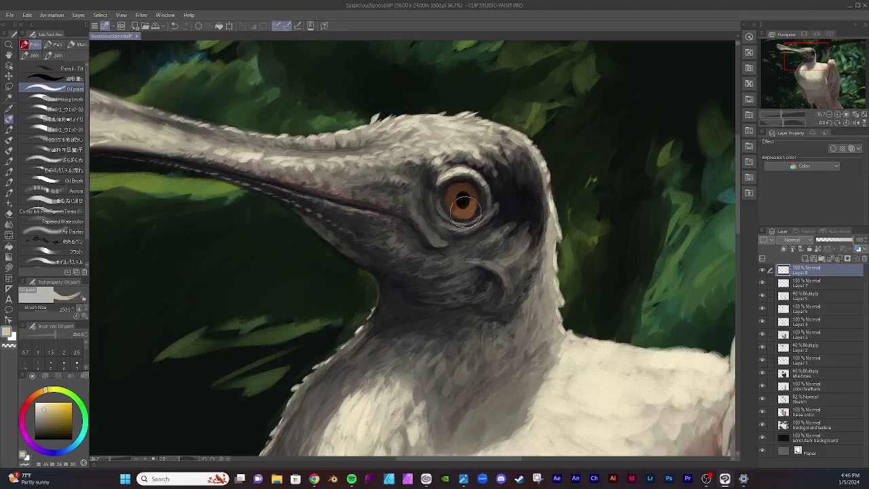
key(bracketright)
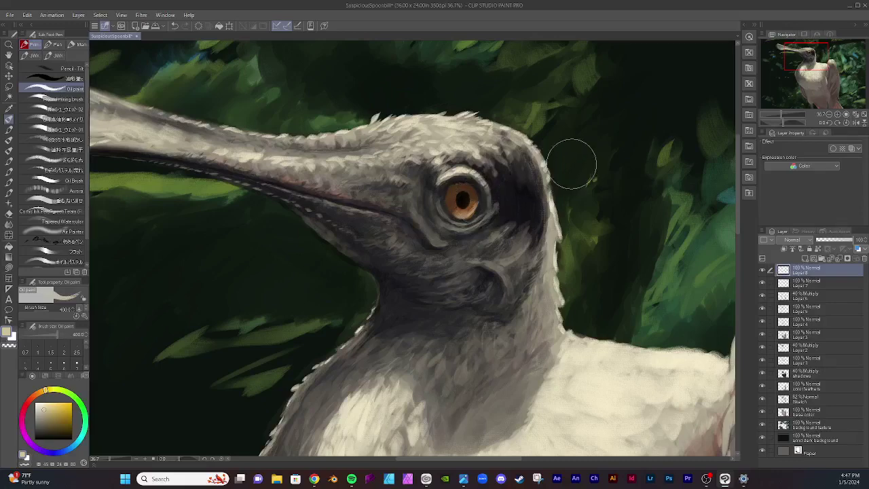
click(516, 199)
click(481, 212)
Step: Reduce Oil paint to size 120 and refine the small cream reflection along the lower rim of the iris
key(bracketleft)
key(bracketleft)
key(bracketleft)
key(bracketleft)
key(bracketleft)
key(bracketleft)
click(459, 194)
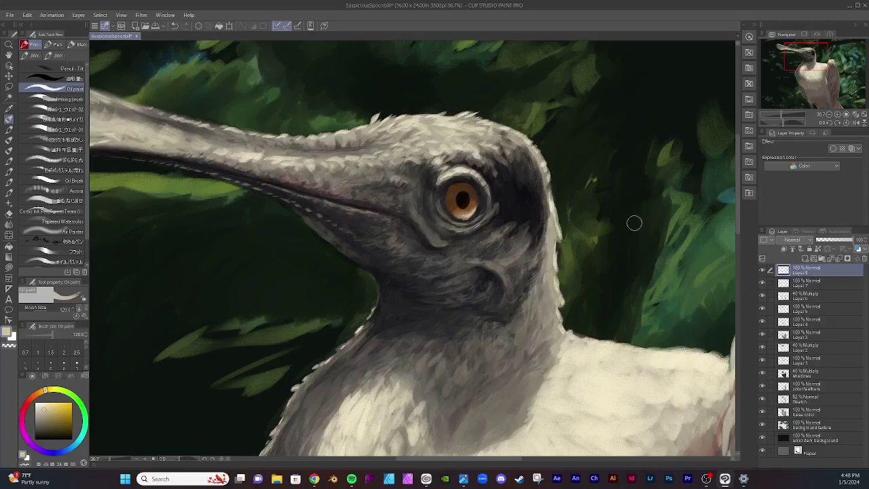
Step: Add a new raster layer set to Multiply and choose a very dark brown for shading the eye
scroll(575, 179, down, 5)
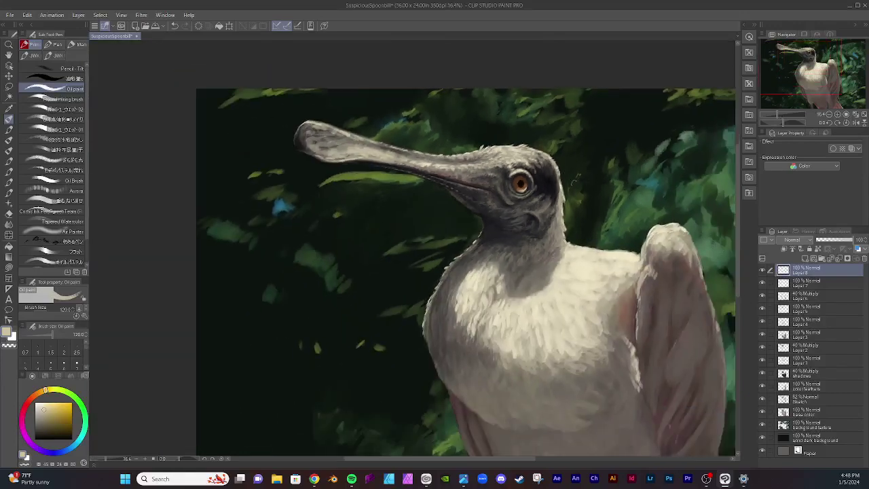
scroll(575, 181, down, 2)
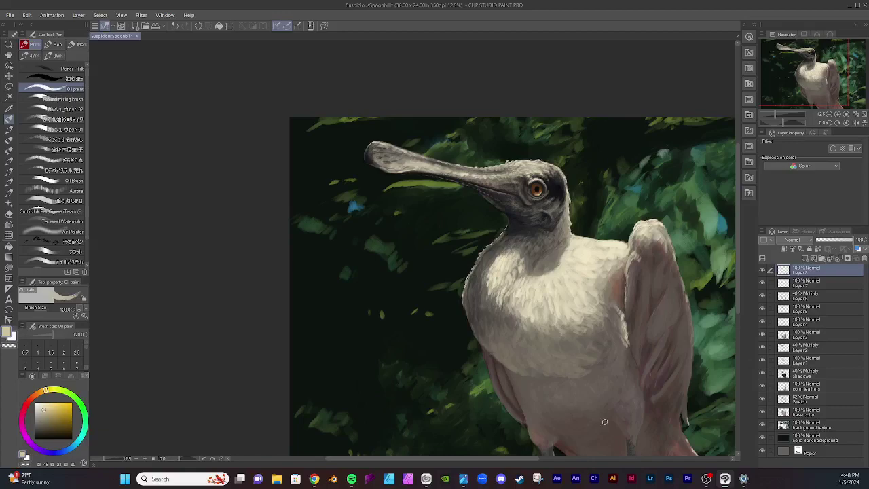
drag(523, 460, 571, 465)
scroll(403, 185, up, 4)
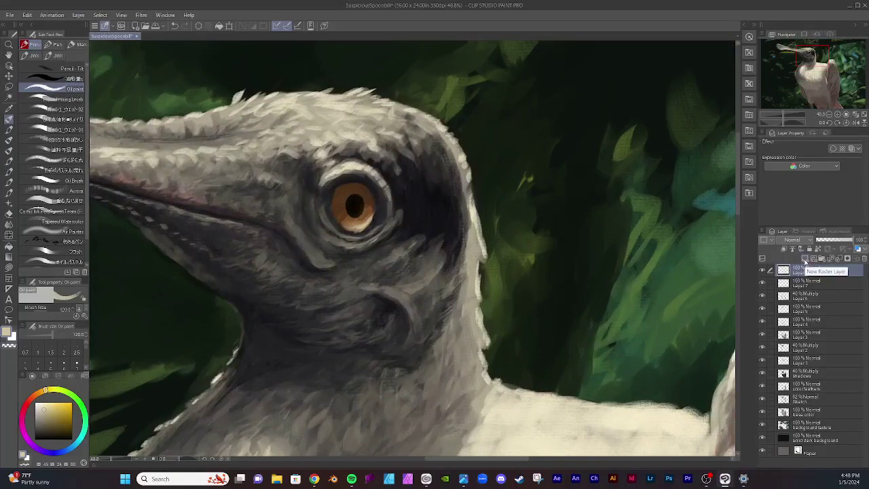
click(806, 260)
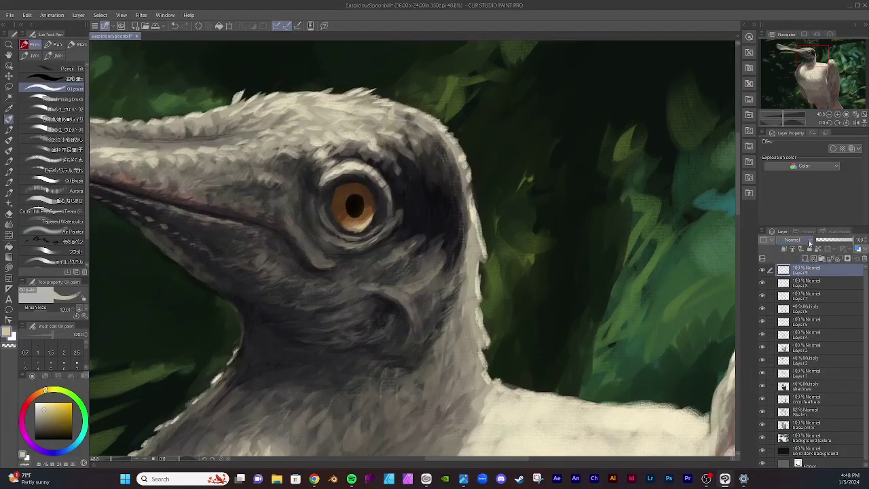
click(795, 239)
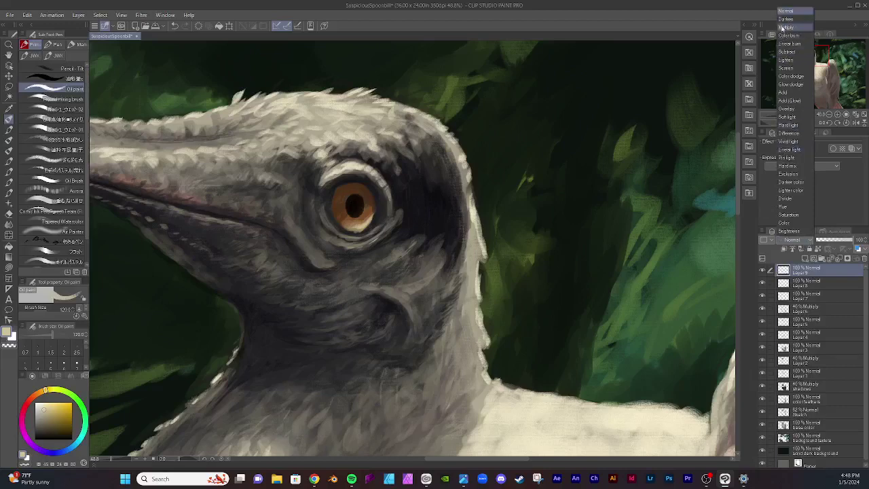
click(786, 27)
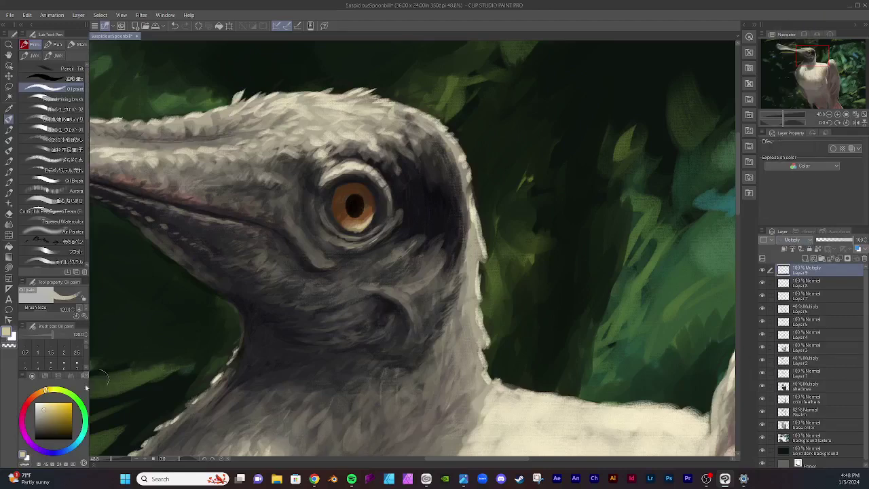
click(39, 393)
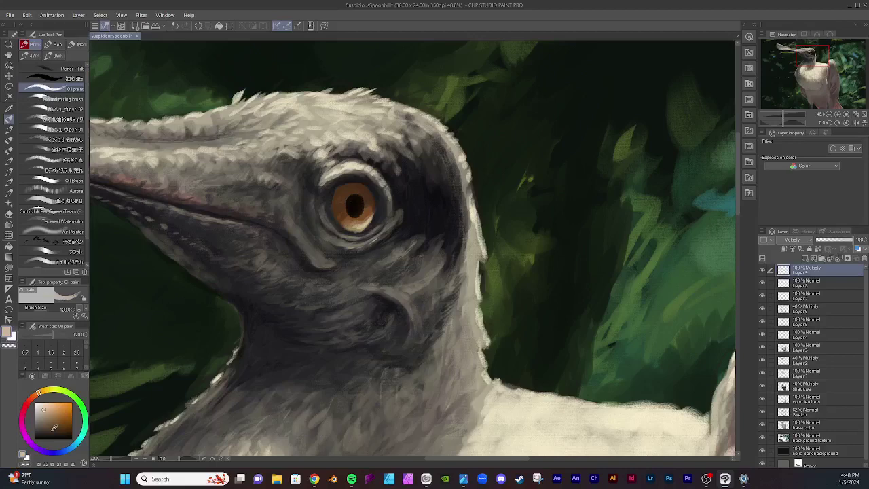
click(58, 431)
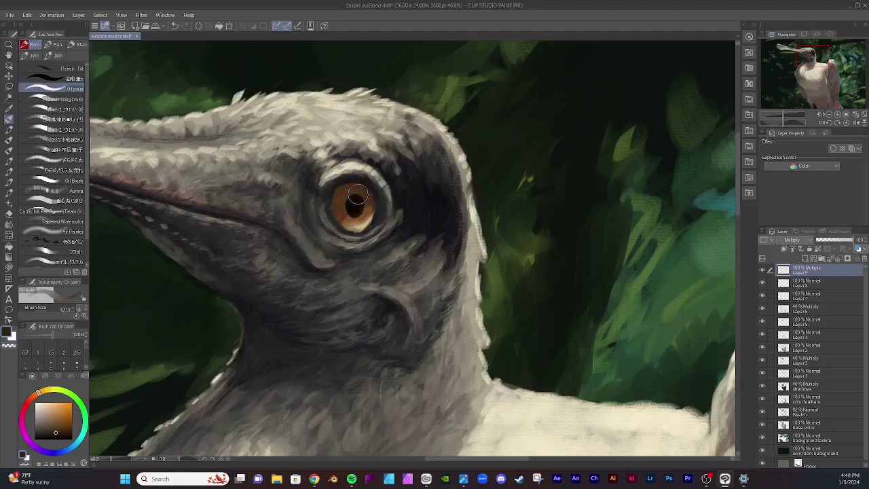
Step: Shade the upper iris beneath the eyelid with Oil paint up to size 300 and lower the Multiply layer's opacity to about 45%
key(bracketright)
key(bracketright)
drag(358, 194, 350, 193)
click(417, 152)
drag(831, 241, 833, 241)
key(bracketright)
key(bracketright)
key(bracketright)
mouse_move(339, 191)
mouse_down()
mouse_move(343, 199)
mouse_move(329, 195)
mouse_move(341, 201)
mouse_move(341, 187)
mouse_up()
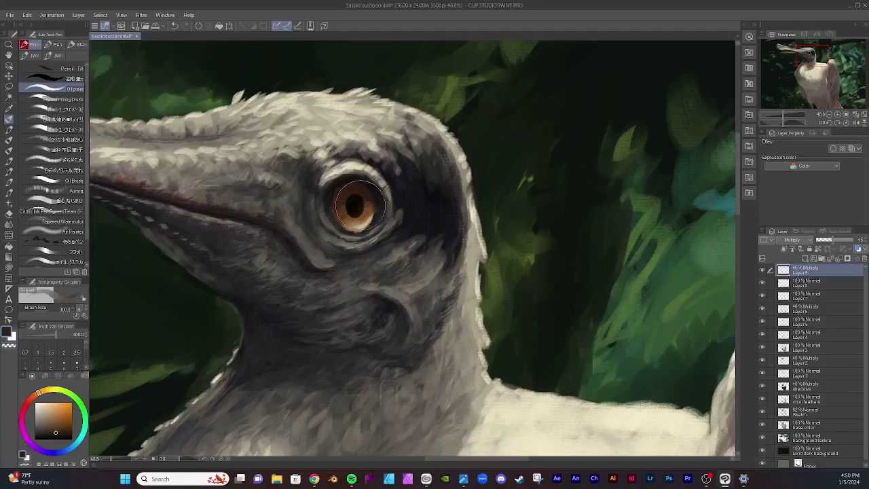
Step: Brush dark Multiply shading around the back of the head and down the side of the neck
scroll(435, 252, up, 2)
scroll(445, 255, down, 1)
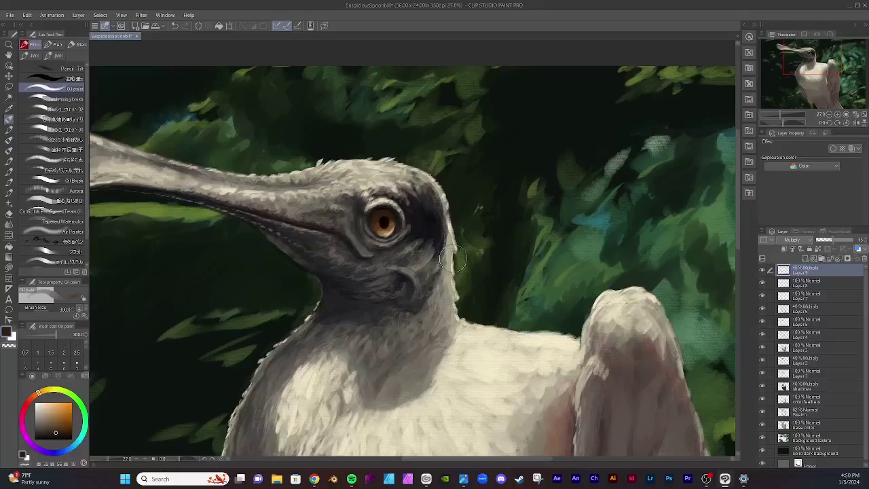
scroll(453, 258, down, 1)
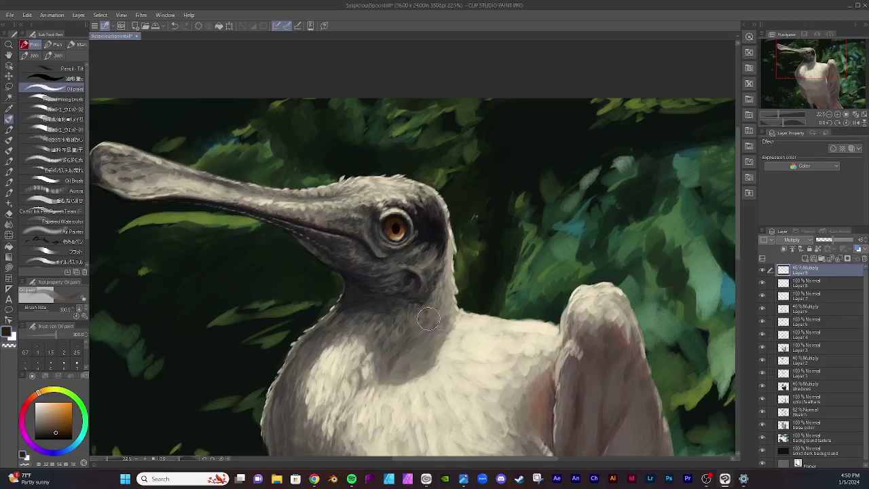
scroll(429, 321, down, 1)
scroll(394, 306, up, 2)
scroll(380, 295, up, 1)
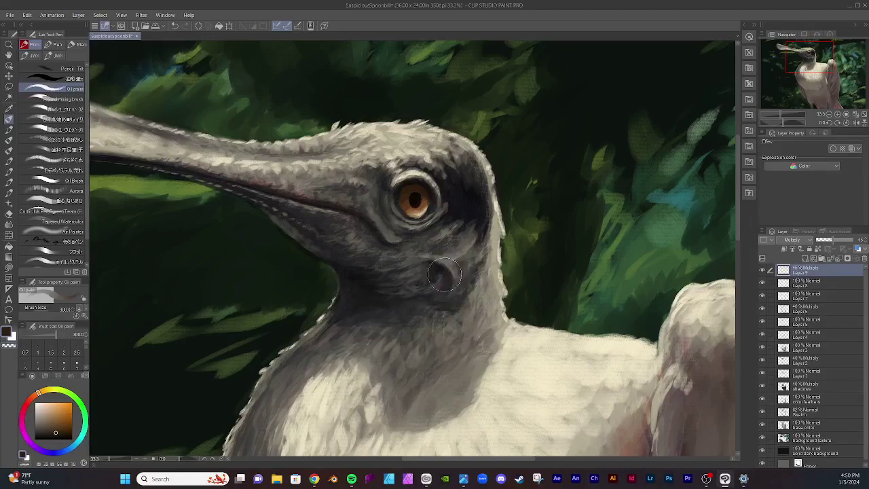
drag(532, 273, 522, 277)
mouse_move(489, 337)
mouse_down()
mouse_move(434, 360)
mouse_move(454, 367)
mouse_move(441, 357)
mouse_move(439, 376)
mouse_move(464, 351)
mouse_up()
scroll(414, 201, down, 2)
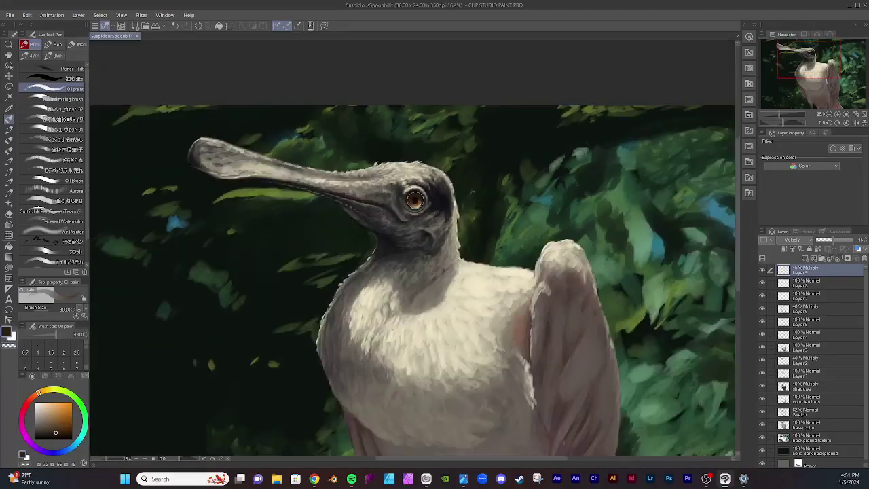
scroll(583, 347, down, 1)
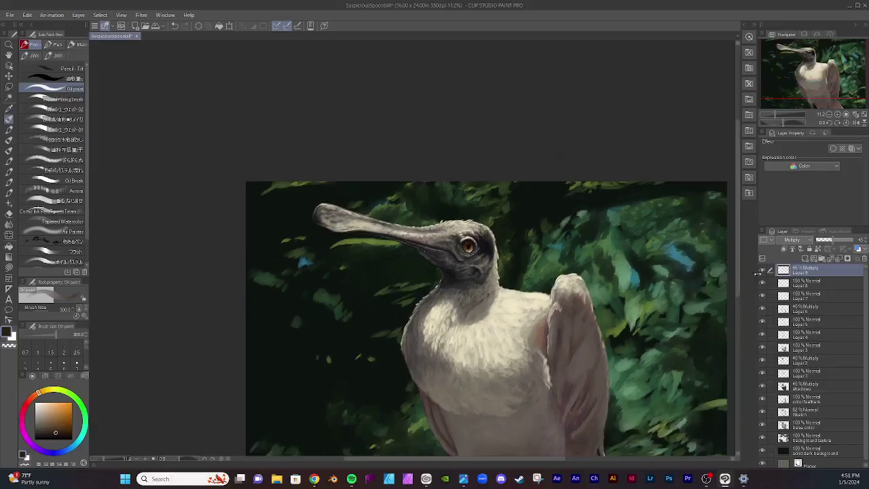
drag(738, 275, 713, 320)
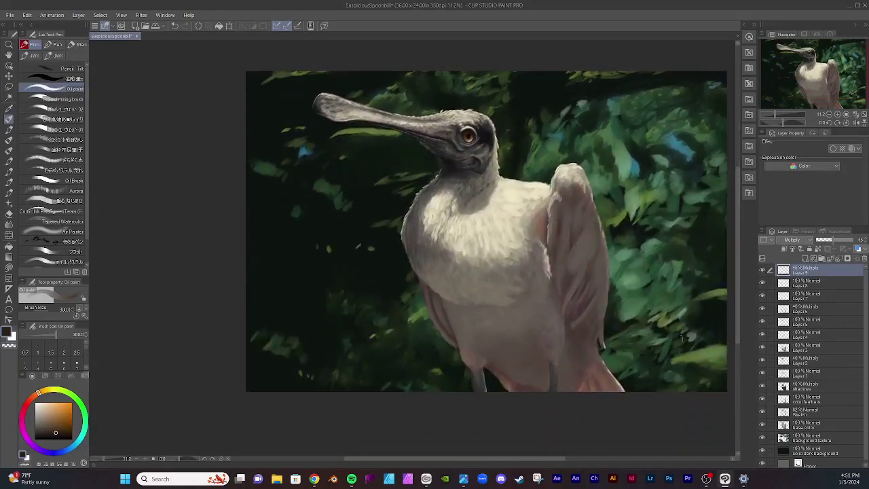
Step: Deepen the shadows in the near wing's folds with dark brown strokes between its middle and upper feathers
scroll(573, 299, up, 5)
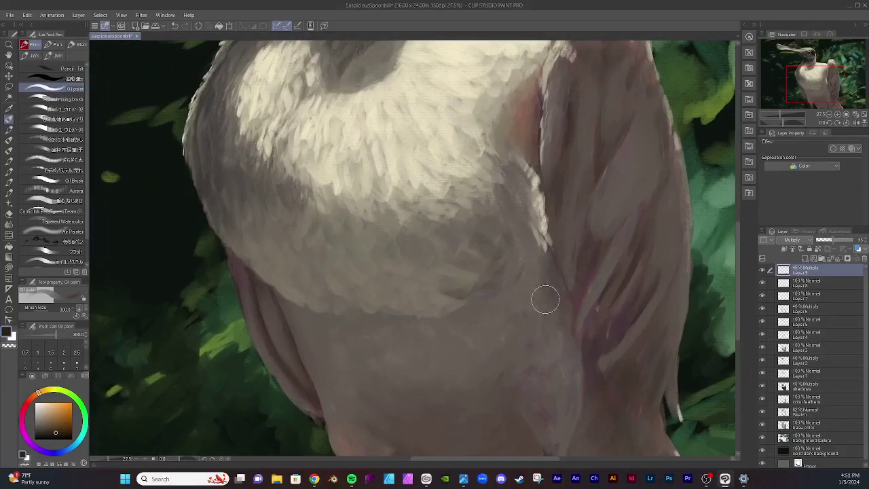
mouse_move(545, 299)
mouse_down()
mouse_move(556, 257)
mouse_move(563, 257)
mouse_move(552, 255)
mouse_move(555, 262)
mouse_move(551, 254)
mouse_move(571, 299)
mouse_move(566, 290)
mouse_move(574, 294)
mouse_move(578, 270)
mouse_up()
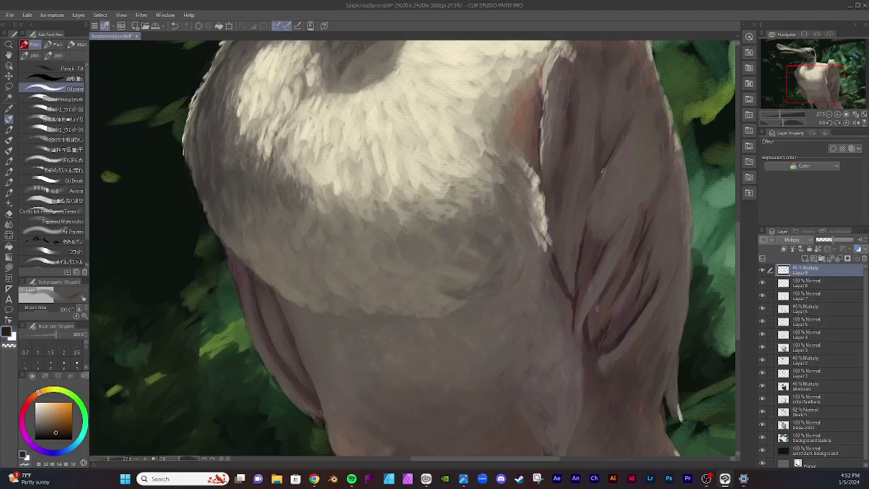
drag(633, 118, 601, 164)
drag(598, 124, 598, 177)
drag(611, 148, 598, 167)
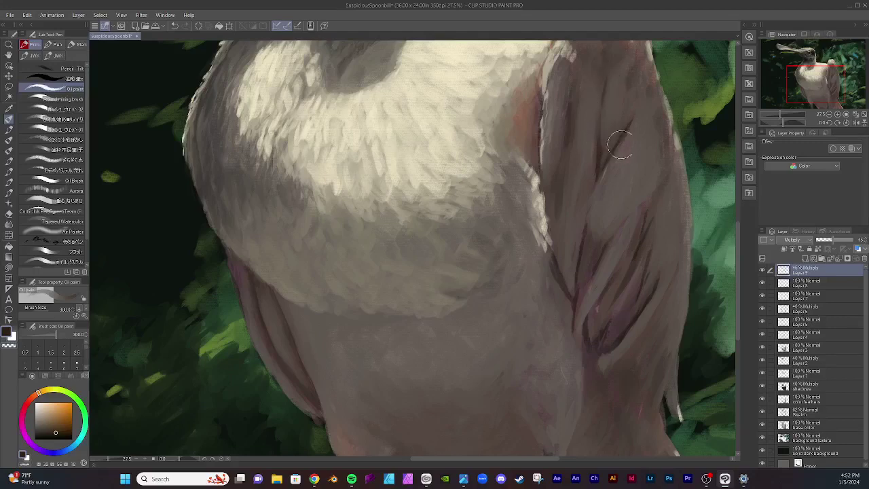
Step: Add dark feather strokes to the lower near wing and soften them with Gouache blender 2
drag(648, 372, 658, 373)
drag(611, 371, 620, 361)
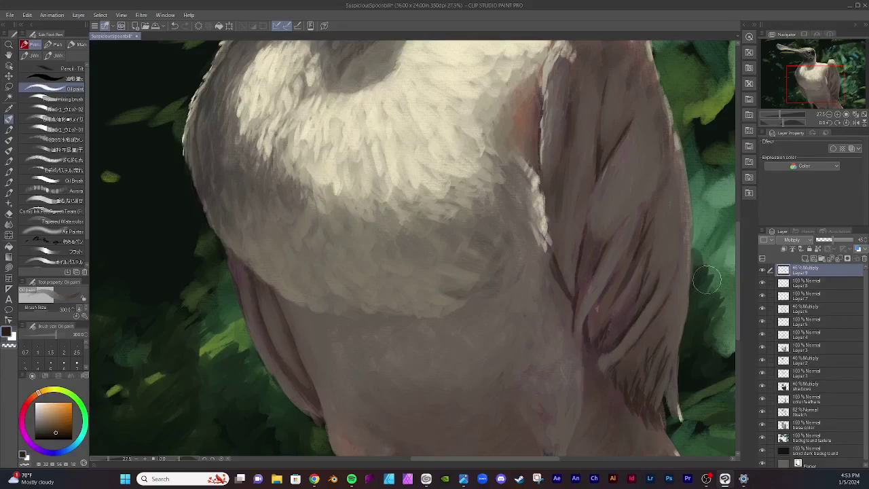
click(13, 140)
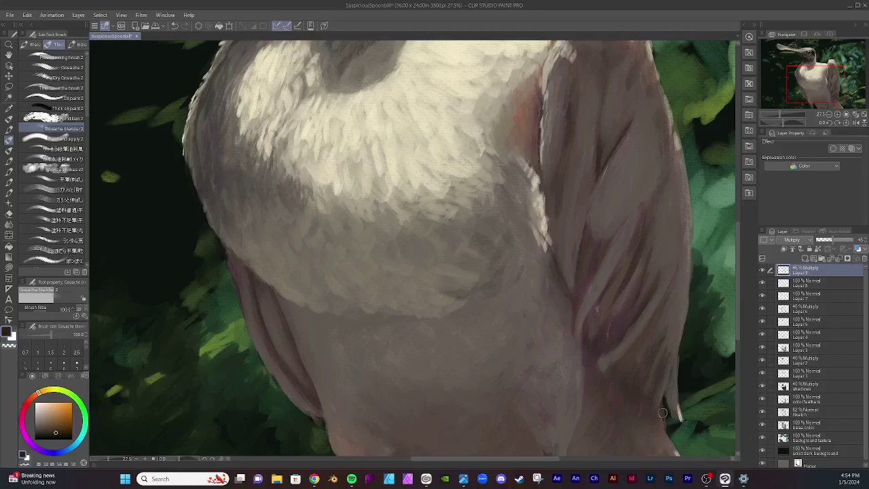
drag(664, 412, 659, 421)
Step: Sample a reddish brown from the near wing's lower tip, add a new raster layer and switch back to Oil paint
click(9, 108)
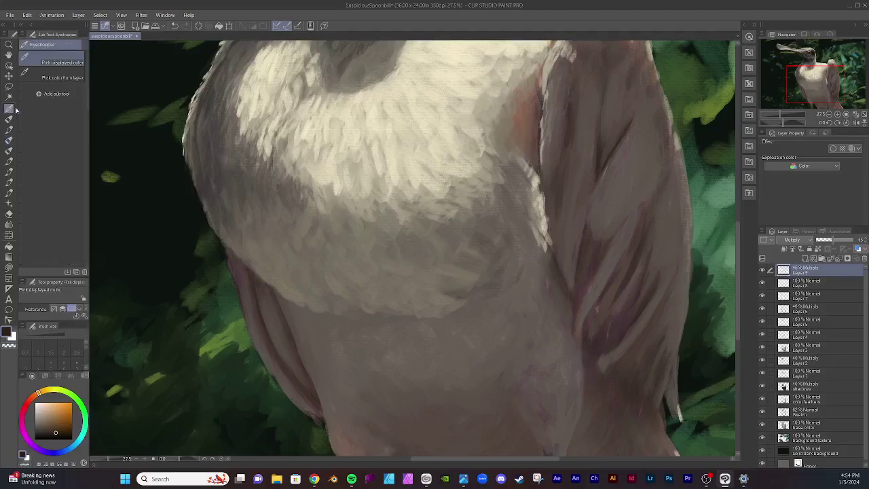
click(651, 416)
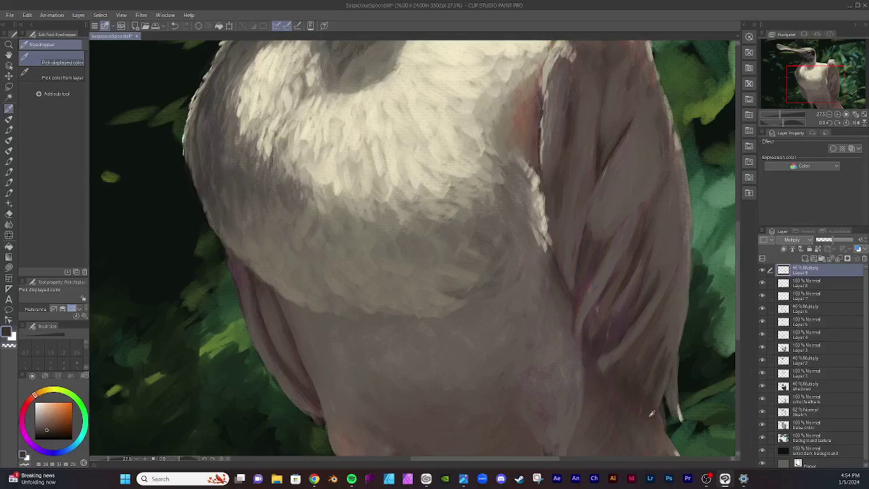
click(651, 415)
click(651, 414)
click(653, 412)
click(805, 259)
click(8, 120)
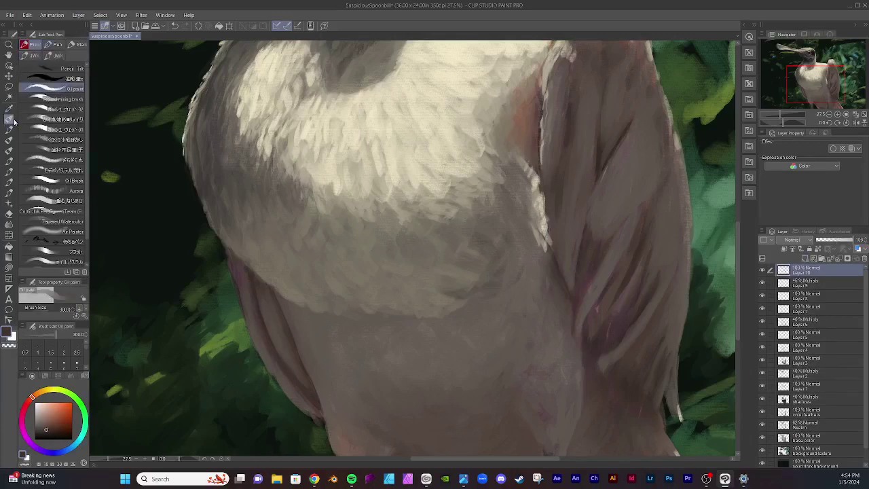
Step: Paint reddish-brown strokes over the near wing's lower tip and the folds between its lower feathers
drag(647, 401, 670, 441)
drag(669, 397, 653, 424)
mouse_move(702, 358)
mouse_down()
mouse_move(652, 348)
mouse_move(621, 319)
mouse_move(608, 335)
mouse_move(606, 327)
mouse_move(610, 319)
mouse_move(611, 348)
mouse_move(624, 326)
mouse_move(609, 338)
mouse_move(616, 319)
mouse_move(656, 274)
mouse_move(612, 290)
mouse_move(593, 319)
mouse_up()
mouse_move(606, 262)
mouse_down()
mouse_move(603, 280)
mouse_move(583, 294)
mouse_up()
Step: Brush reddish-brown shading over the upper part of the bird's left-hand leg and its pale inner edge
scroll(659, 203, down, 5)
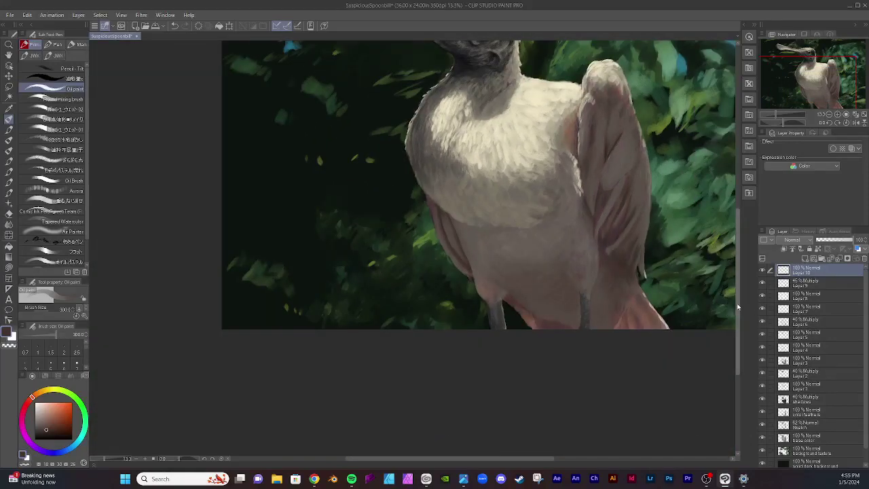
drag(737, 305, 736, 294)
scroll(736, 295, up, 4)
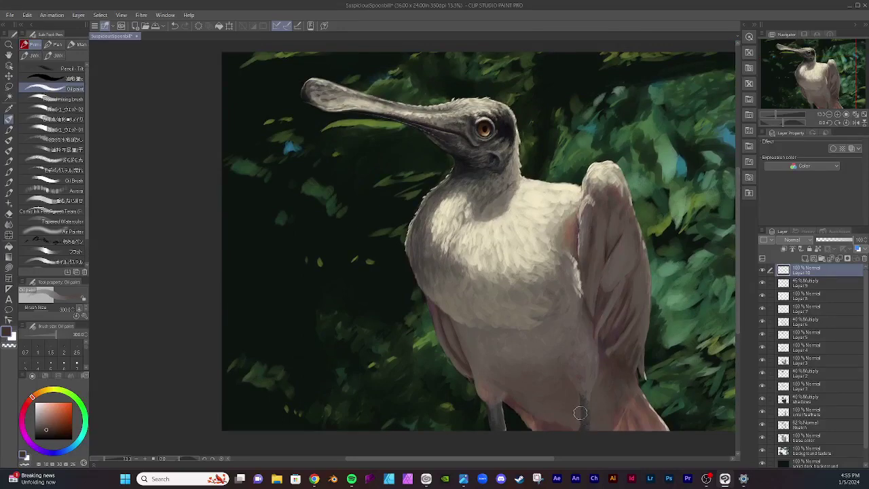
scroll(579, 413, up, 3)
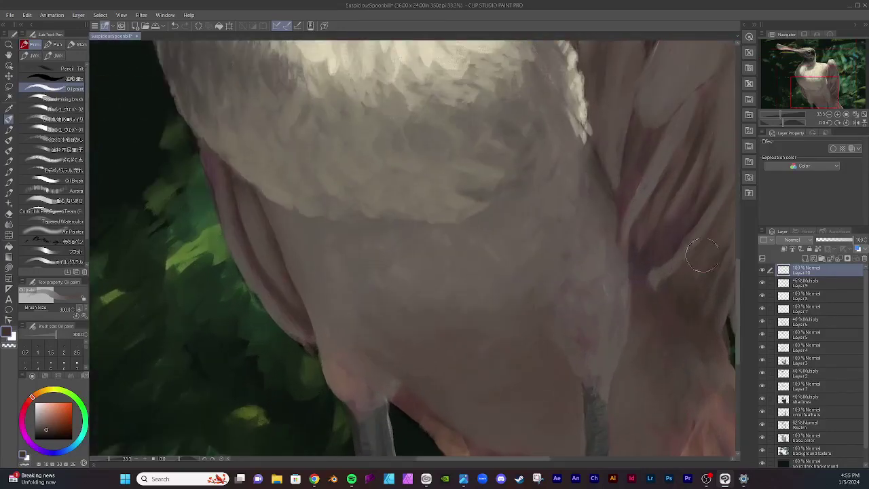
scroll(735, 316, down, 6)
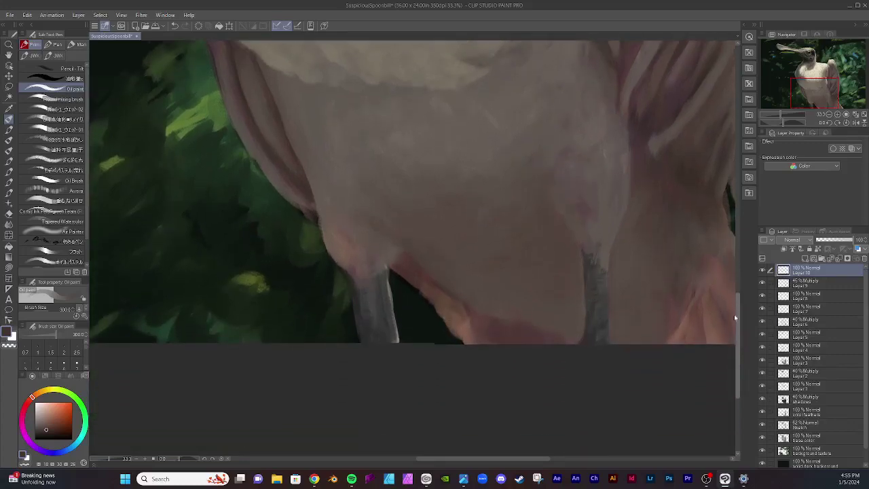
scroll(734, 314, down, 1)
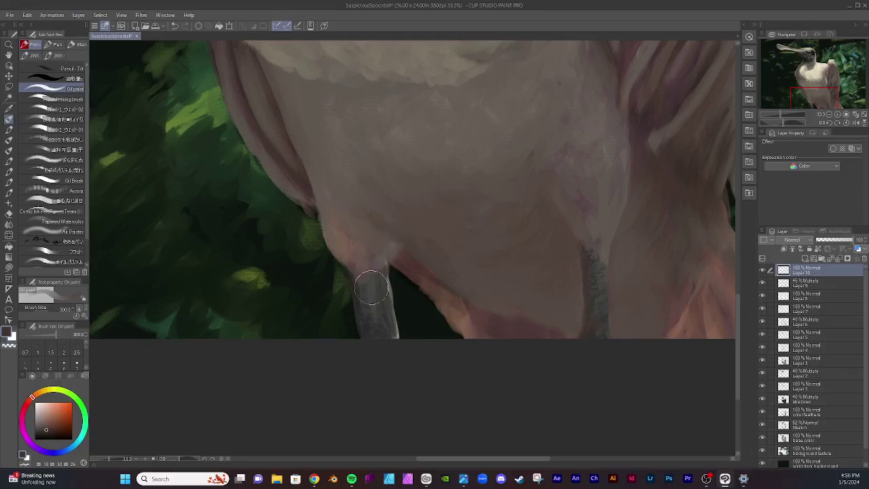
mouse_move(371, 287)
mouse_down()
mouse_move(390, 292)
mouse_move(398, 332)
mouse_up()
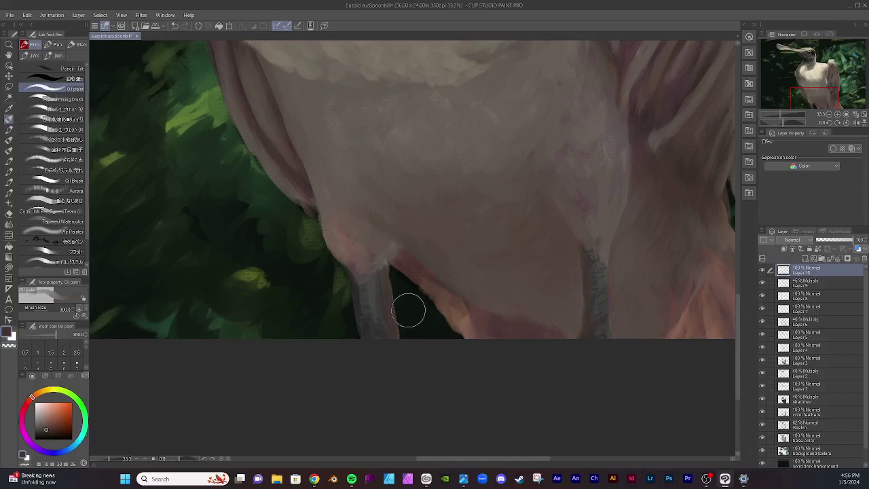
Step: Sample the dark background colour, trim the inner edge of the bird's left-hand leg with Oil paint, and undo the last stroke
click(10, 106)
click(414, 306)
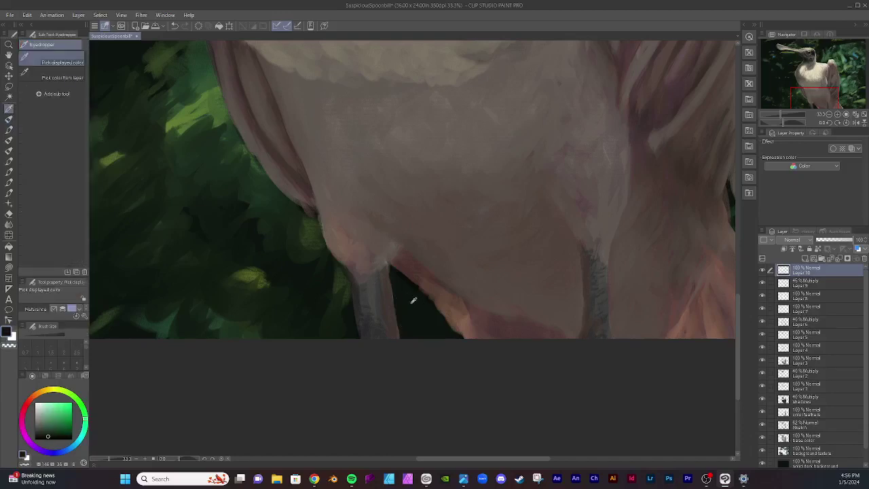
key(b)
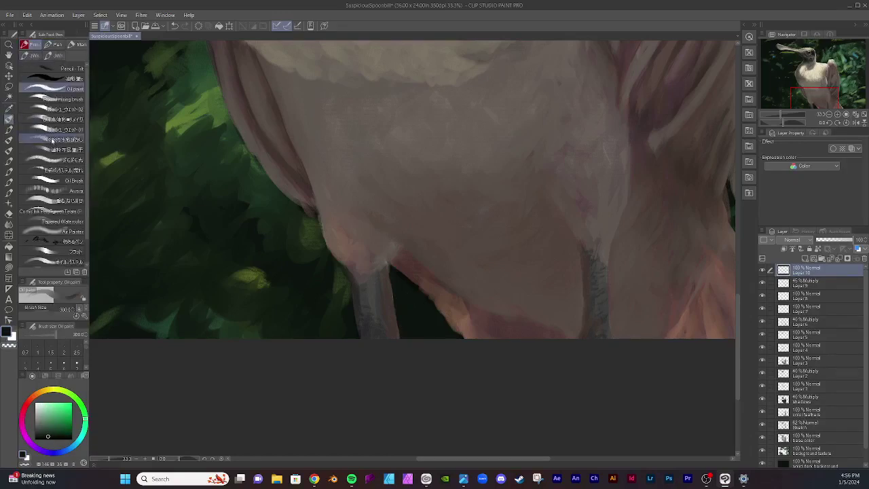
mouse_move(399, 293)
mouse_down()
mouse_move(398, 301)
mouse_move(389, 274)
mouse_move(403, 349)
mouse_move(389, 267)
mouse_move(401, 324)
mouse_move(401, 298)
mouse_up()
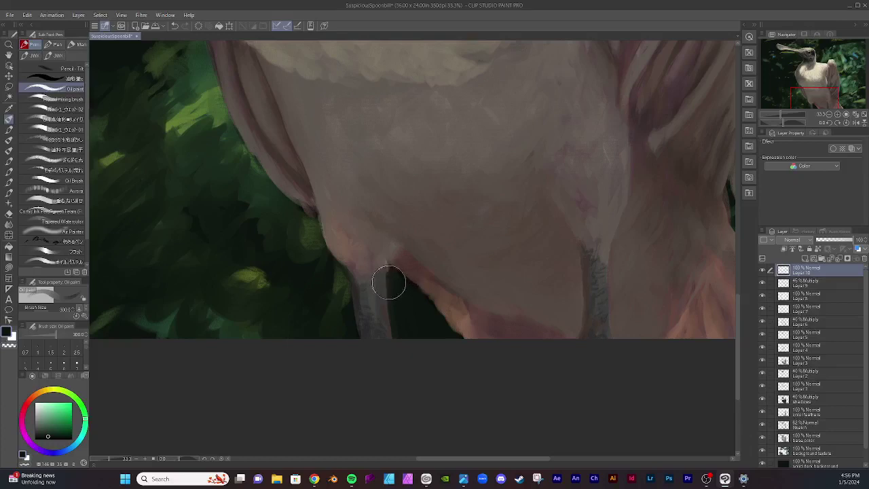
drag(386, 278, 388, 312)
drag(388, 316, 397, 336)
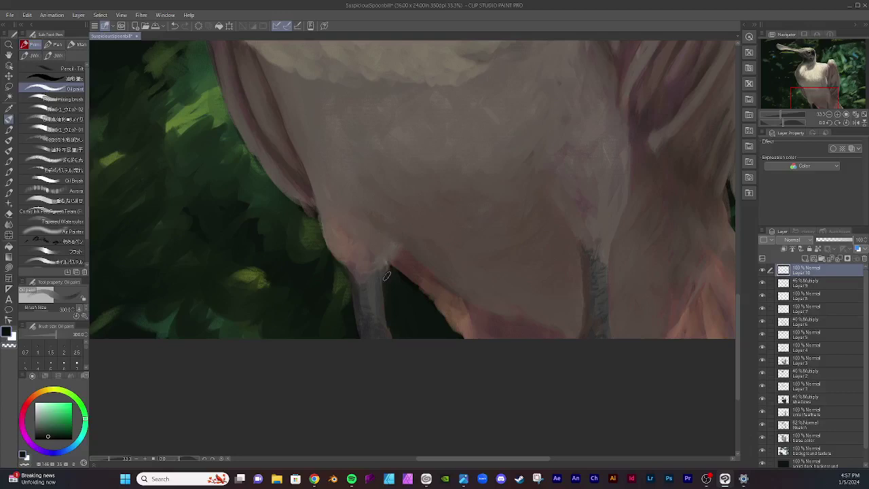
key(ctrl+z)
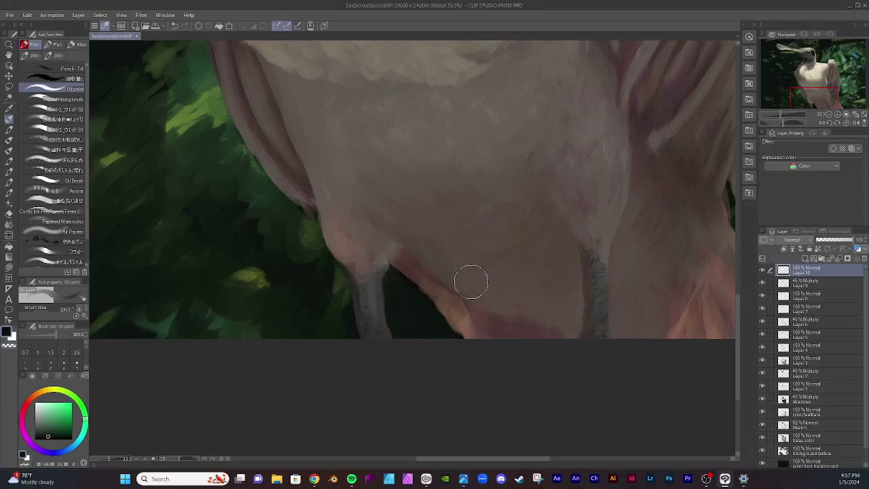
Step: Sample the muted reddish brown of the bird's left-hand thigh and switch back to Oil paint to smooth the thigh's shading
scroll(453, 165, up, 2)
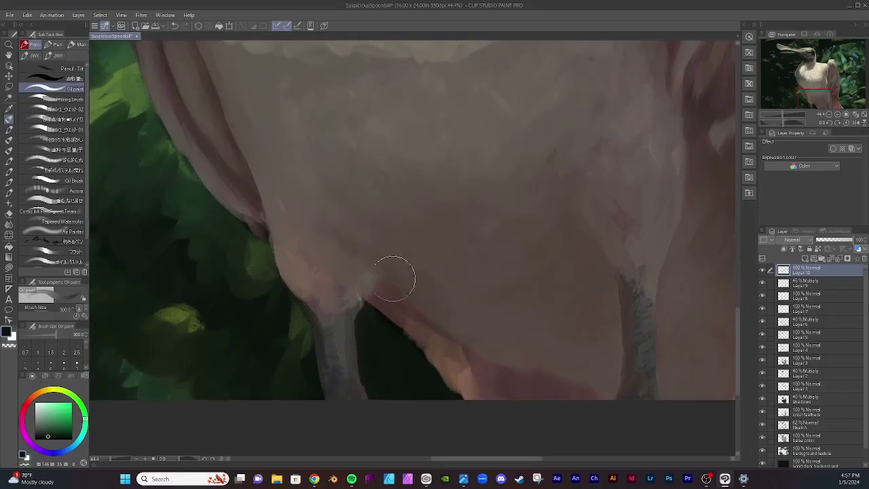
drag(282, 277, 281, 233)
click(9, 108)
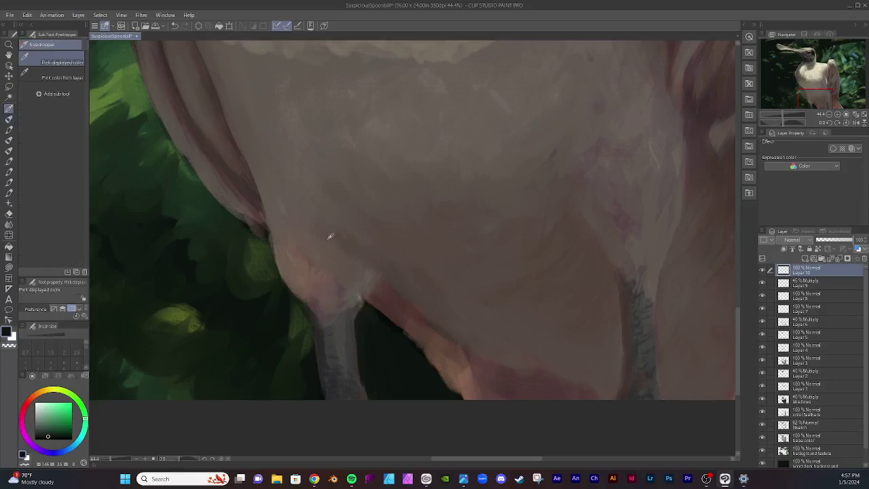
click(334, 281)
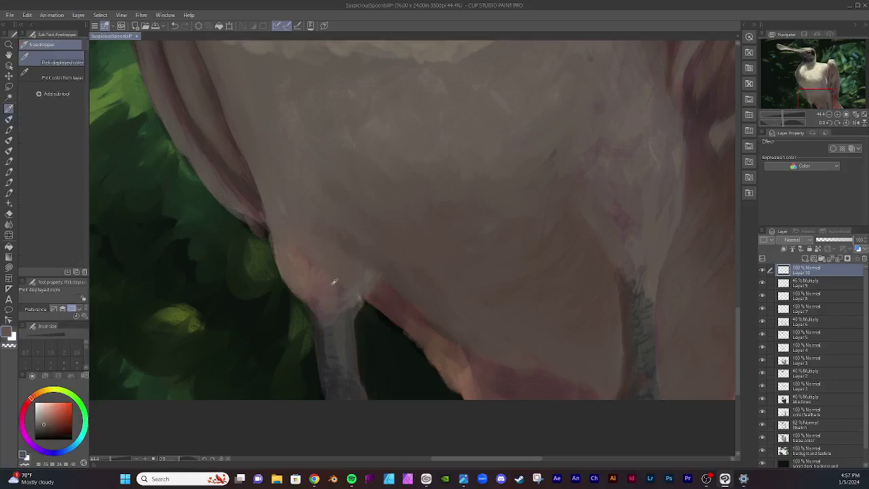
click(9, 119)
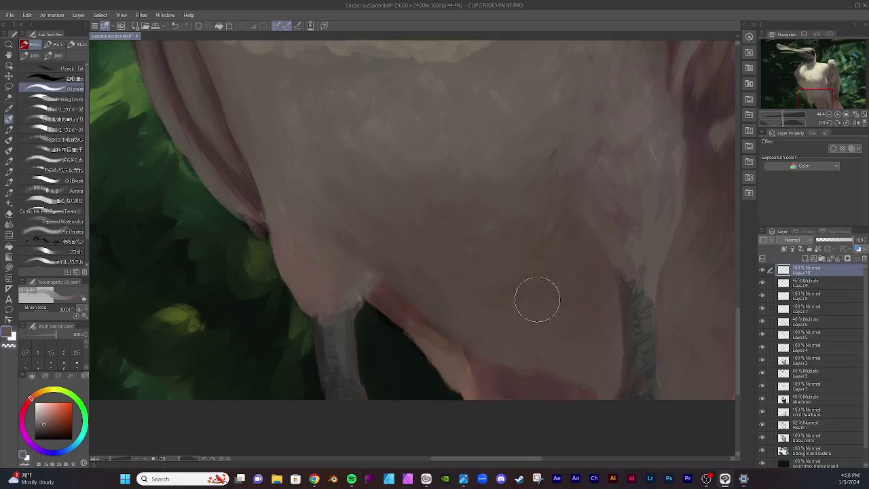
Step: Sample a darker reddish brown and paint it with Oil paint along the lower body edge beside the left-hand leg
key(i)
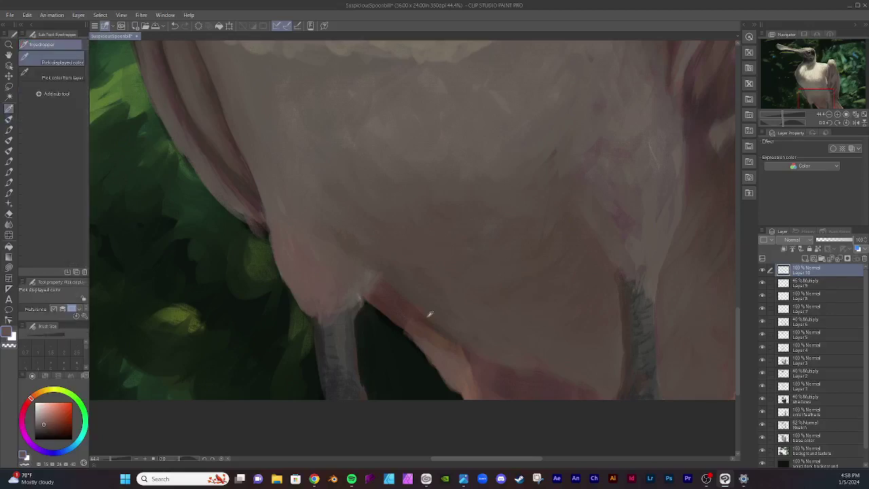
click(404, 320)
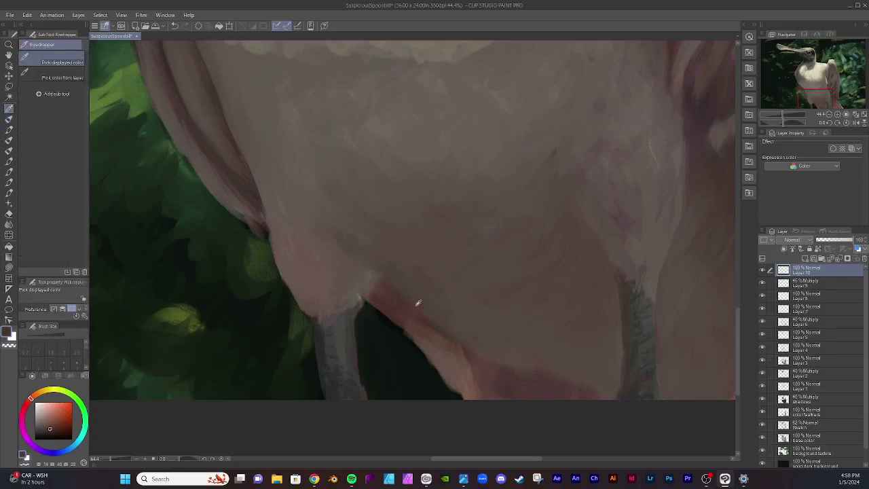
key(b)
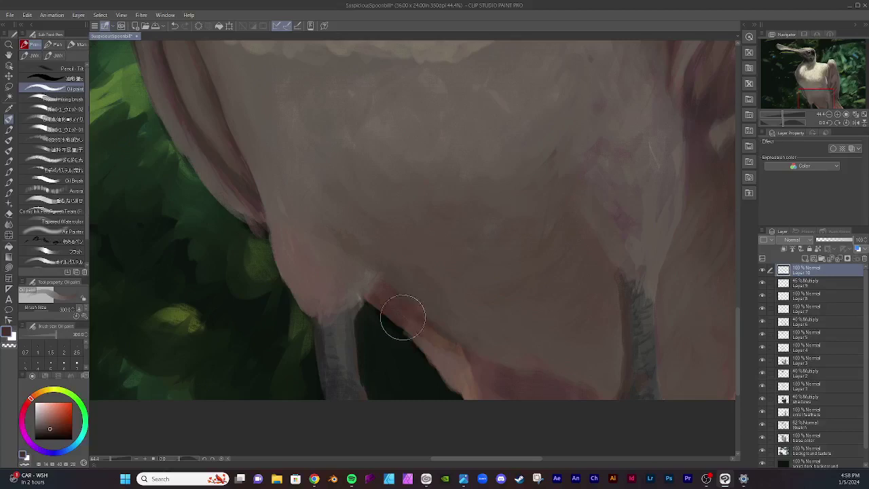
mouse_move(405, 312)
mouse_down()
mouse_move(452, 338)
mouse_move(464, 305)
mouse_move(388, 305)
mouse_move(426, 325)
mouse_move(406, 305)
mouse_move(435, 327)
mouse_move(509, 294)
mouse_move(366, 296)
mouse_up()
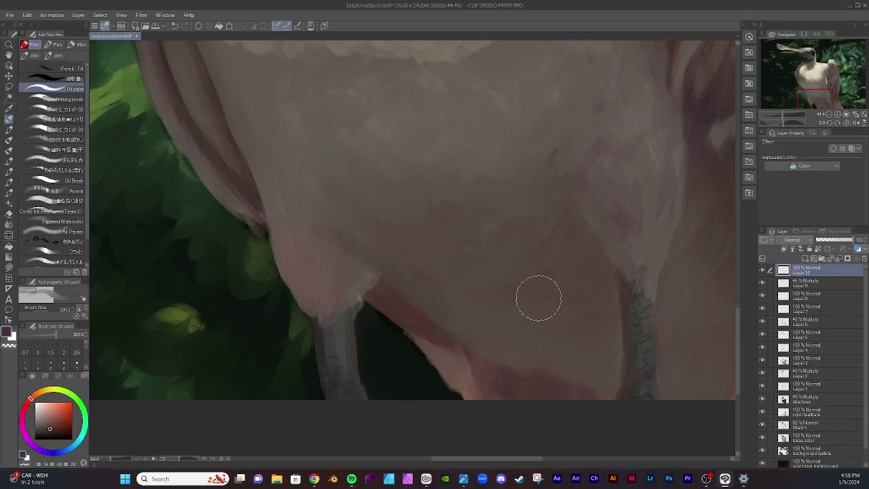
Step: Select the background texture layer and apply the Blur filter to it
scroll(353, 138, down, 3)
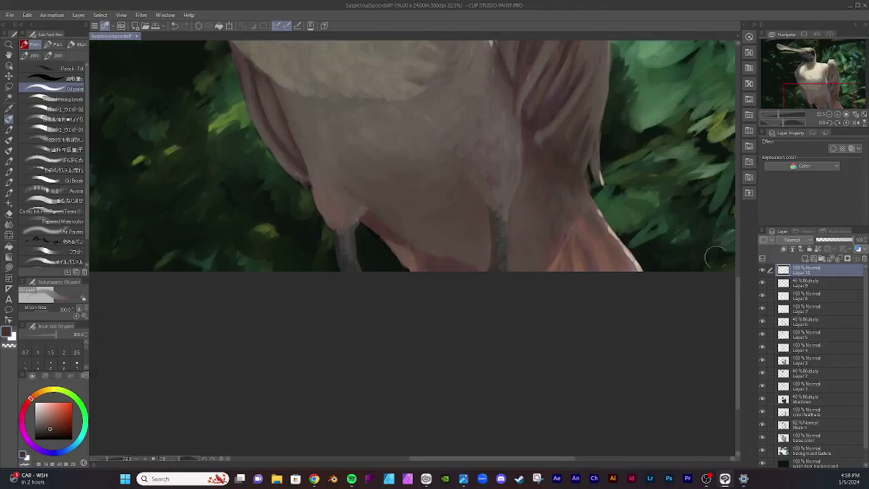
drag(736, 291, 723, 216)
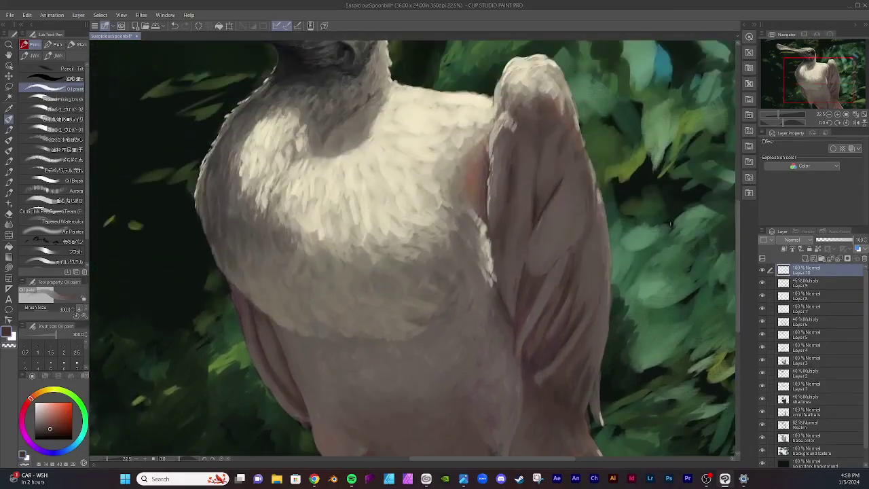
scroll(671, 224, down, 3)
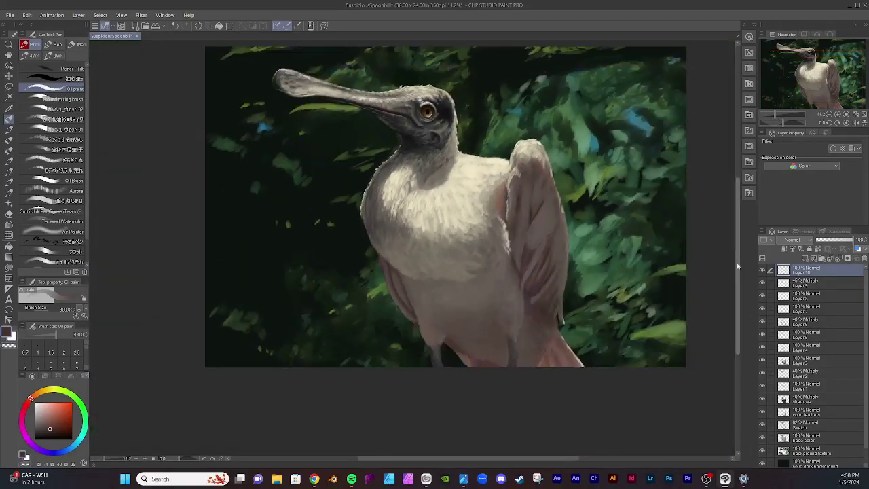
drag(737, 266, 731, 242)
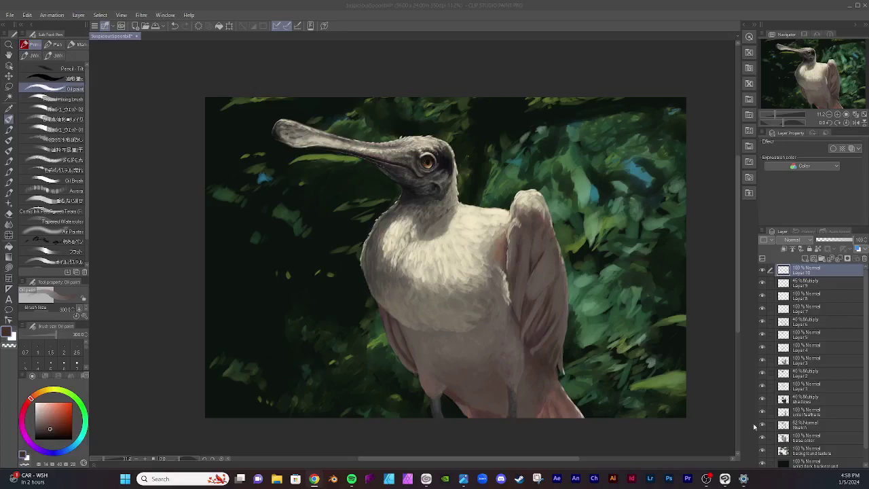
click(824, 451)
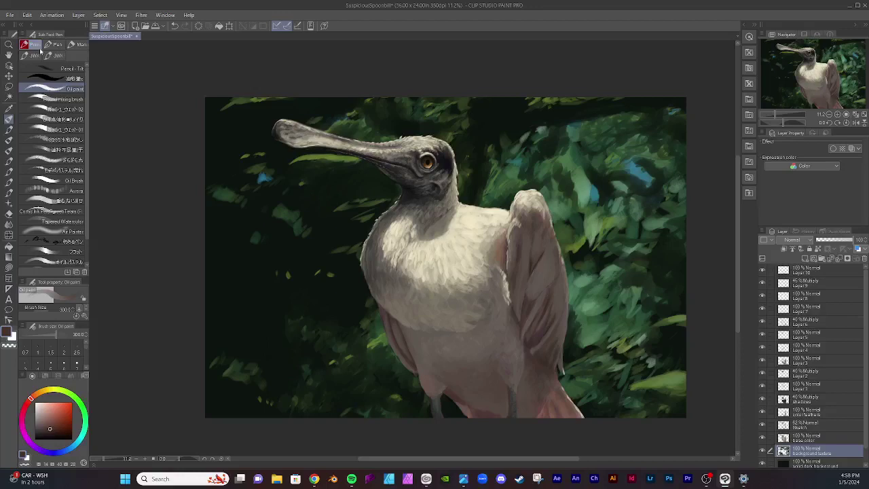
click(79, 15)
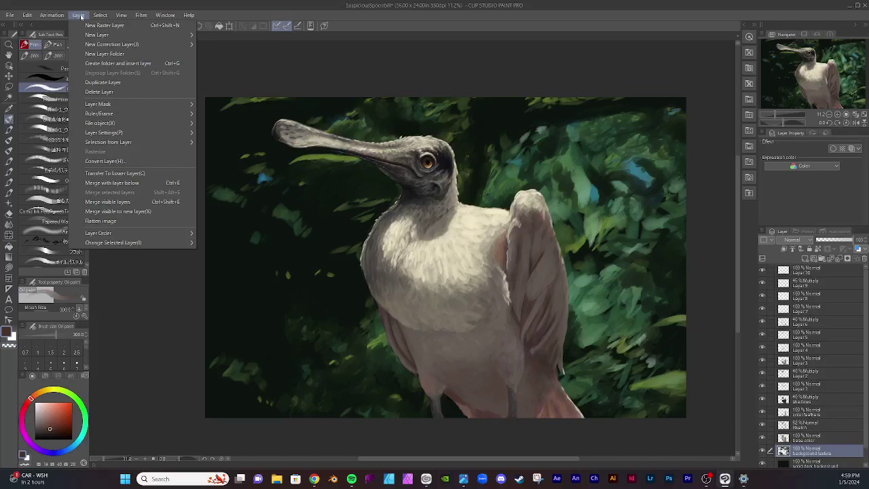
mouse_move(99, 15)
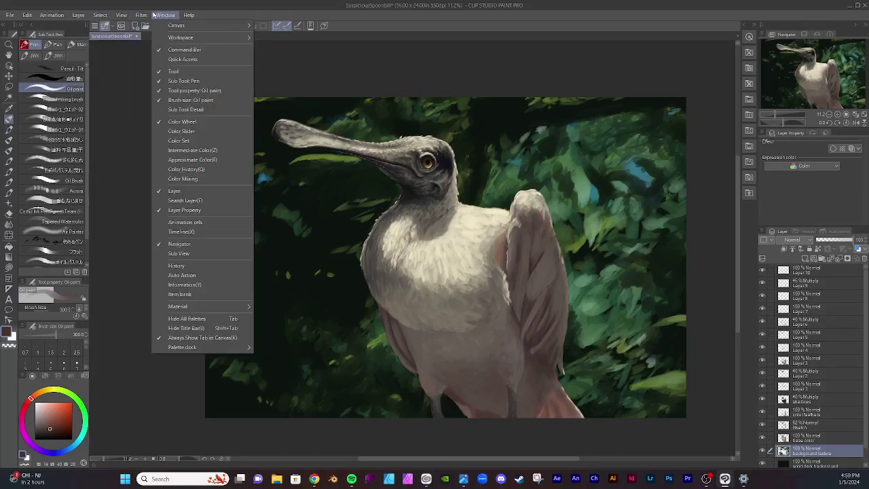
mouse_move(140, 15)
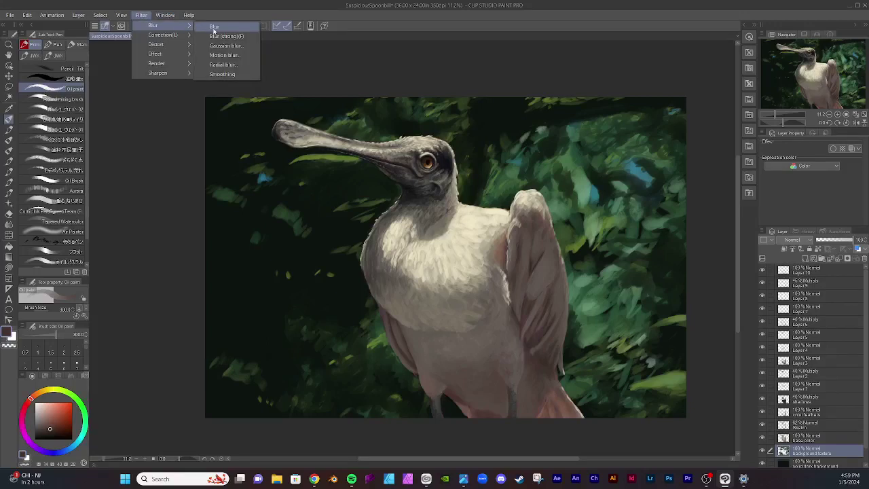
click(213, 27)
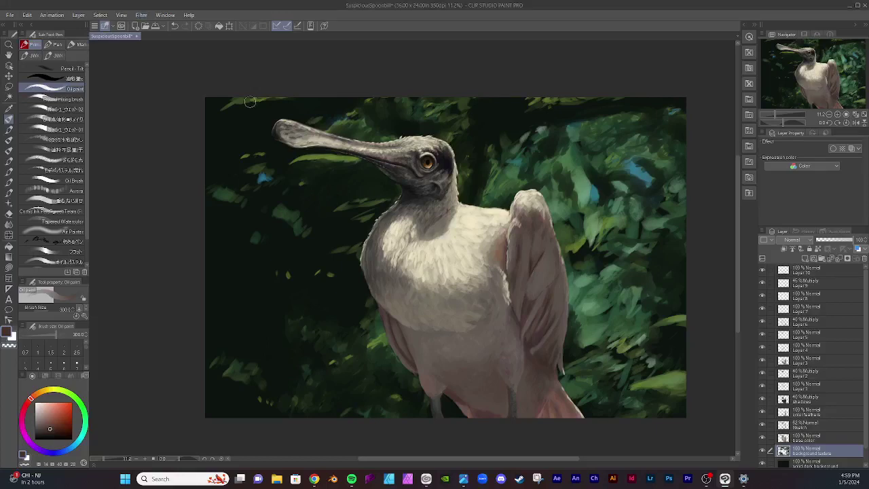
click(142, 14)
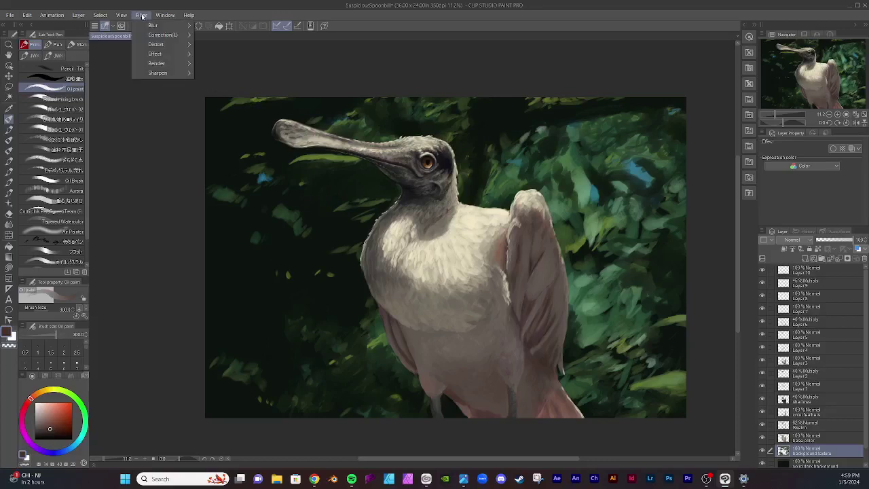
mouse_move(159, 16)
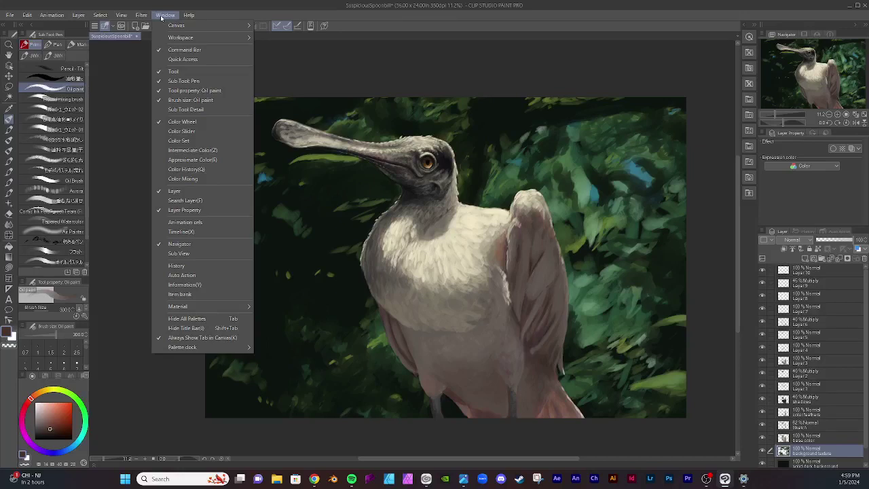
click(118, 95)
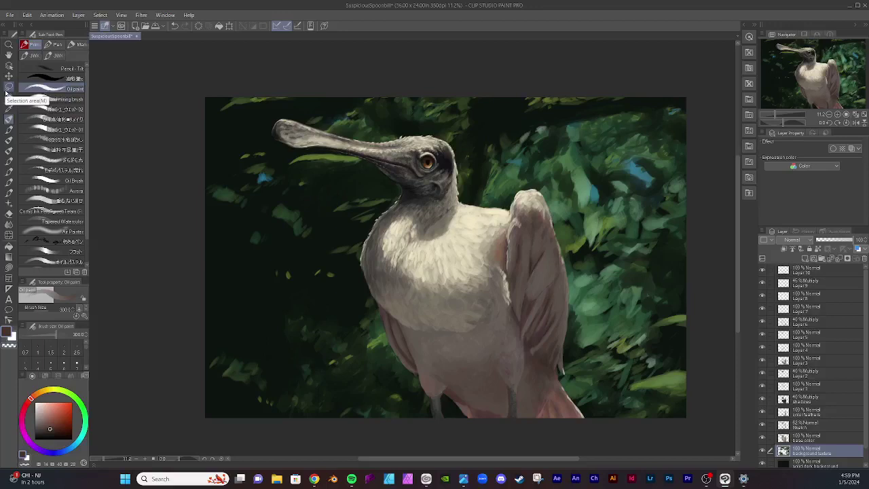
Step: Lasso the entire canvas and apply the Blur filter to the selected area of the background texture layer
click(7, 89)
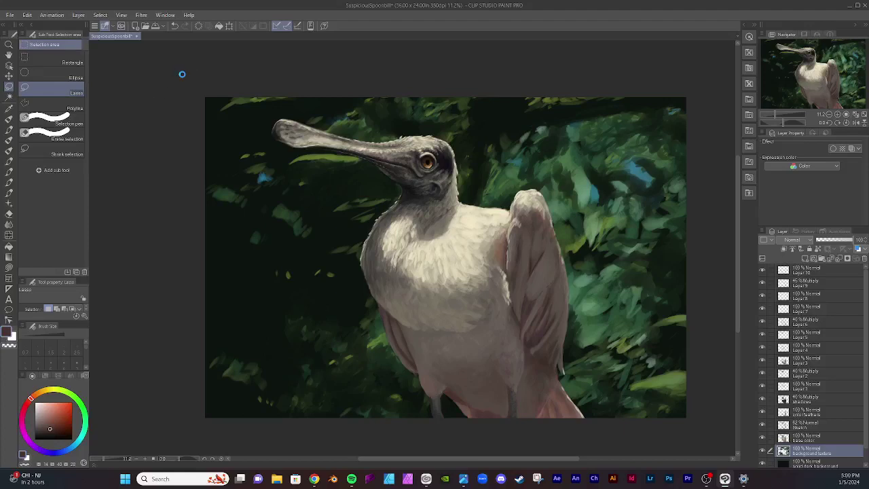
mouse_move(195, 81)
mouse_down()
mouse_move(589, 69)
mouse_move(707, 80)
mouse_move(700, 161)
mouse_move(706, 406)
mouse_move(693, 433)
mouse_move(622, 442)
mouse_move(223, 438)
mouse_move(180, 409)
mouse_move(174, 307)
mouse_move(204, 80)
mouse_up()
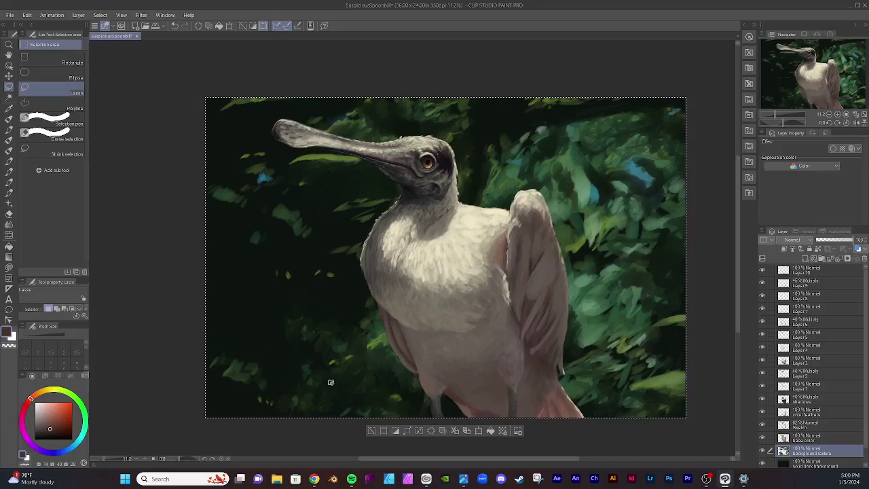
click(146, 15)
mouse_move(164, 15)
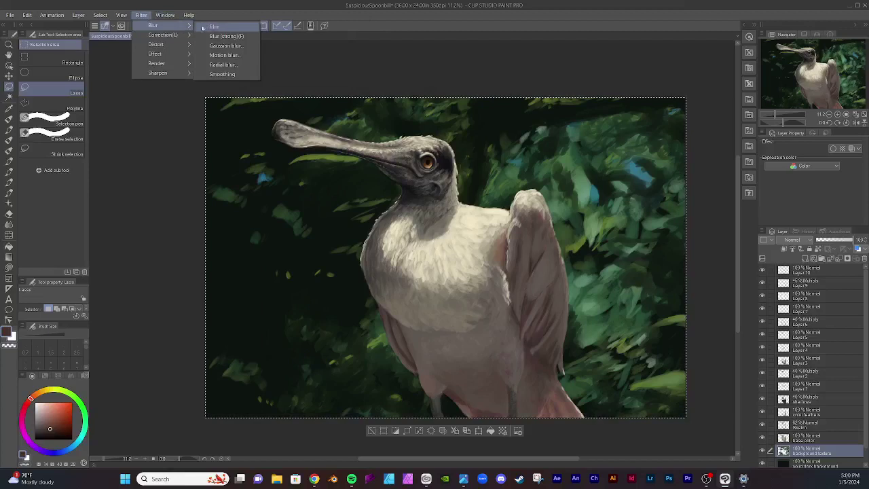
click(242, 27)
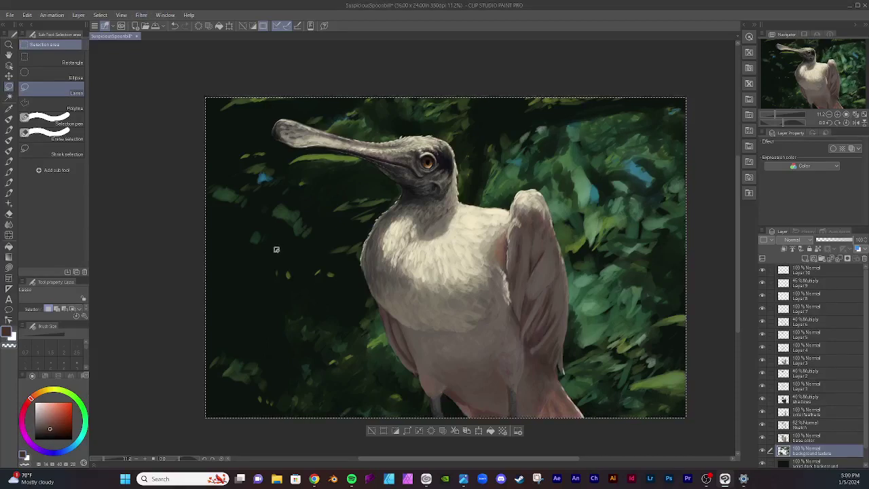
click(142, 14)
mouse_move(169, 28)
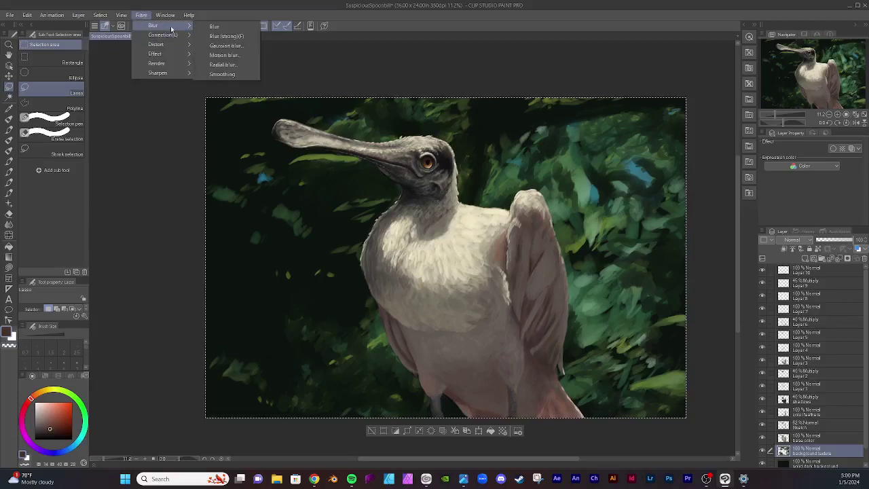
click(225, 45)
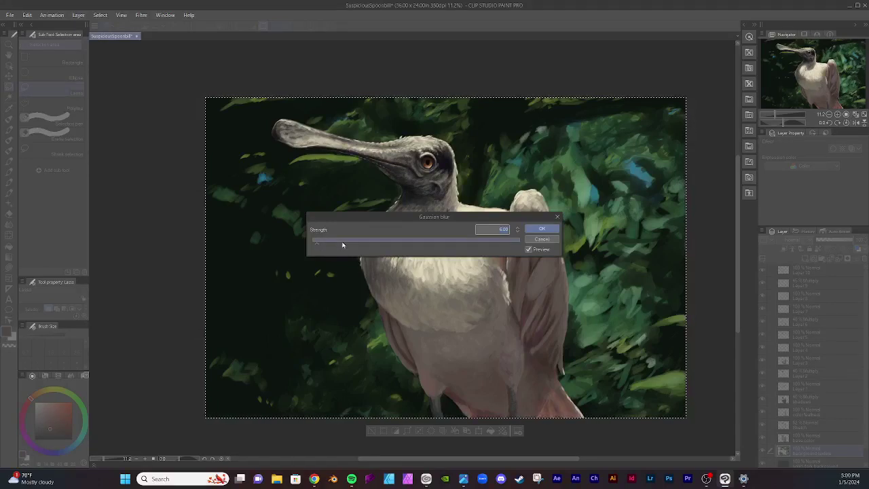
drag(317, 244, 429, 247)
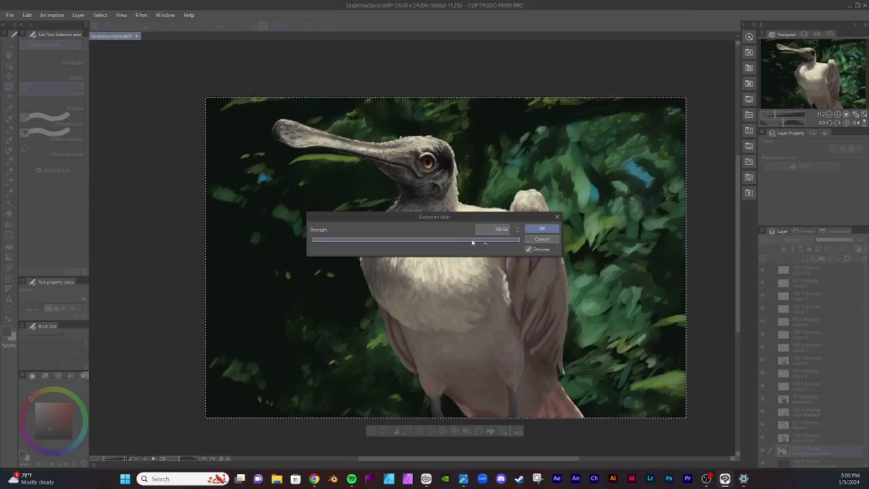
click(433, 241)
click(431, 243)
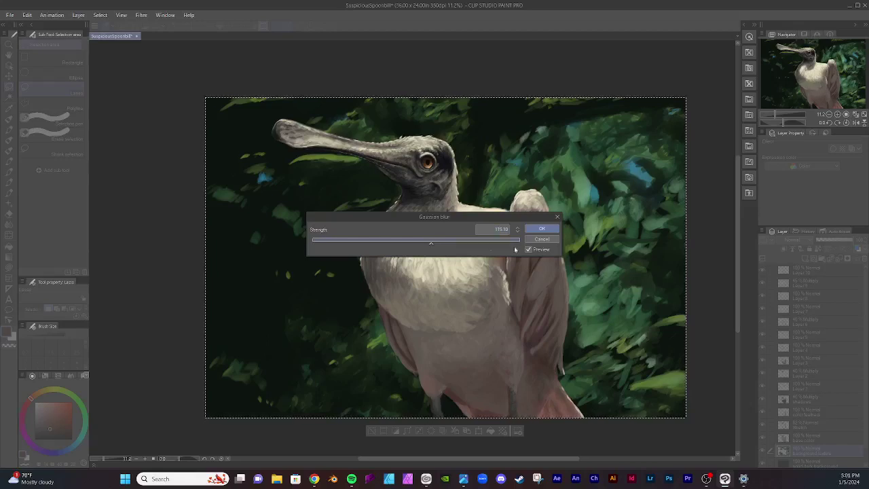
click(530, 250)
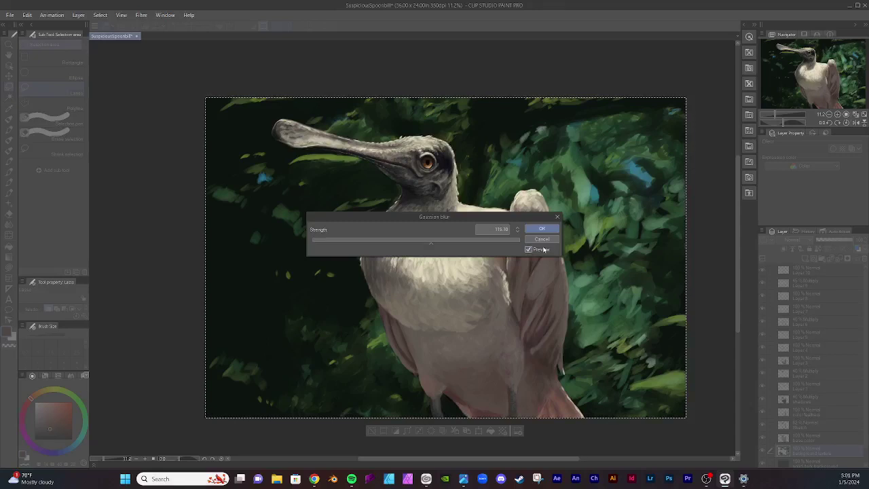
click(542, 239)
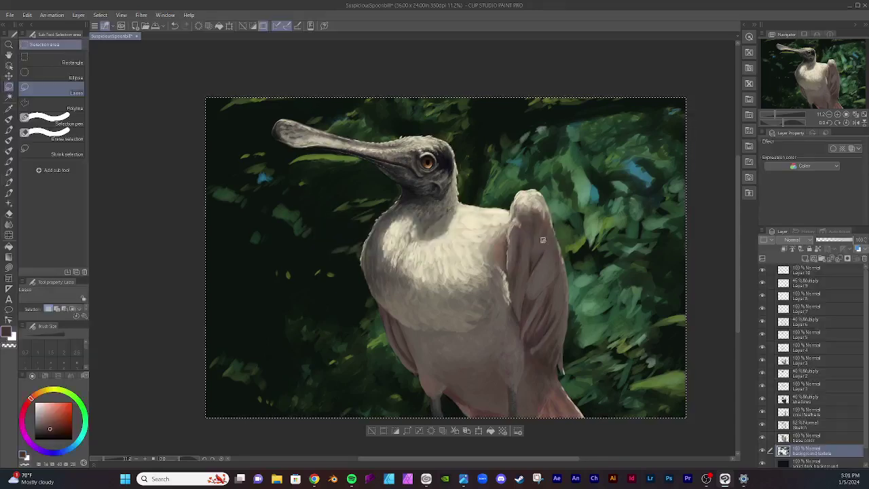
Step: Clear the canvas selection and switch back to the Oil paint brush
click(242, 25)
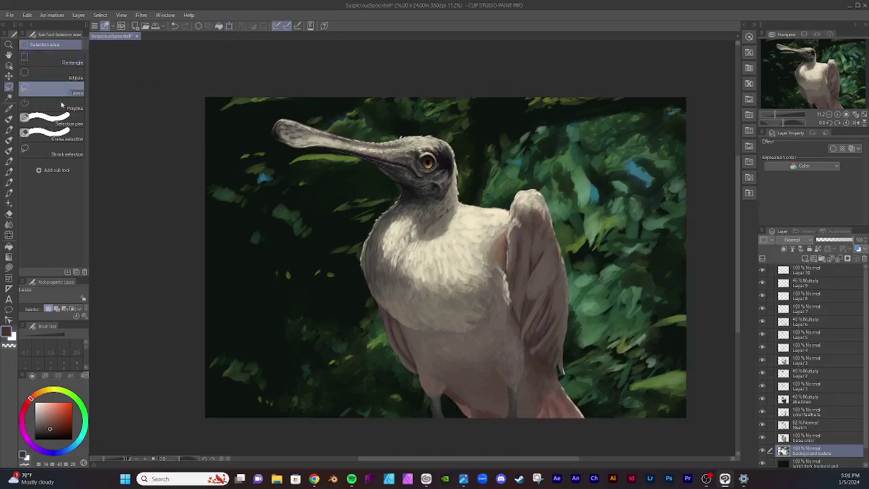
click(9, 119)
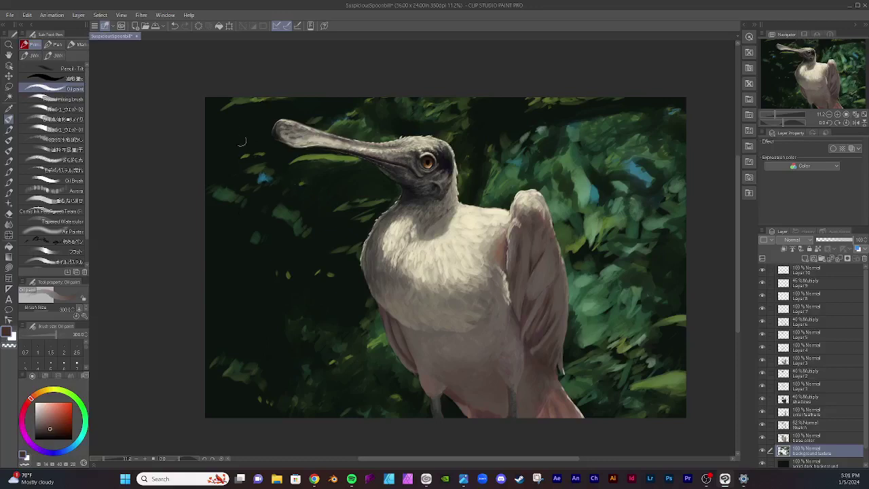
click(79, 15)
mouse_move(99, 15)
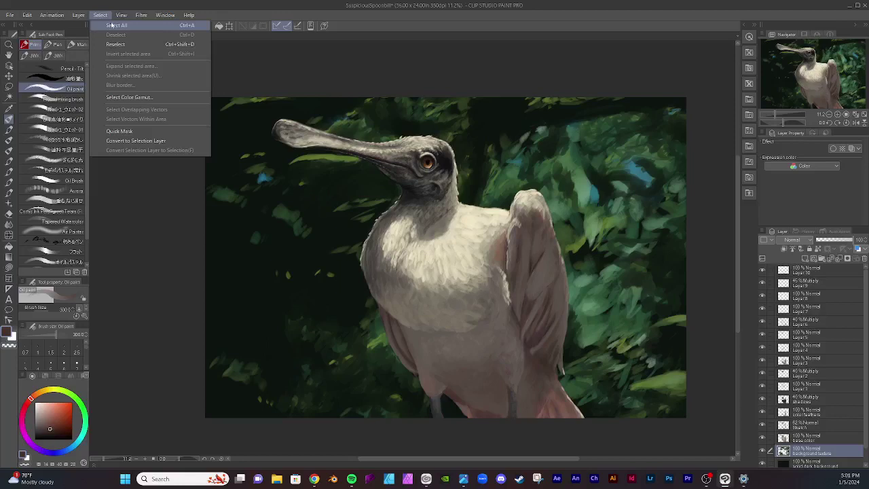
click(136, 95)
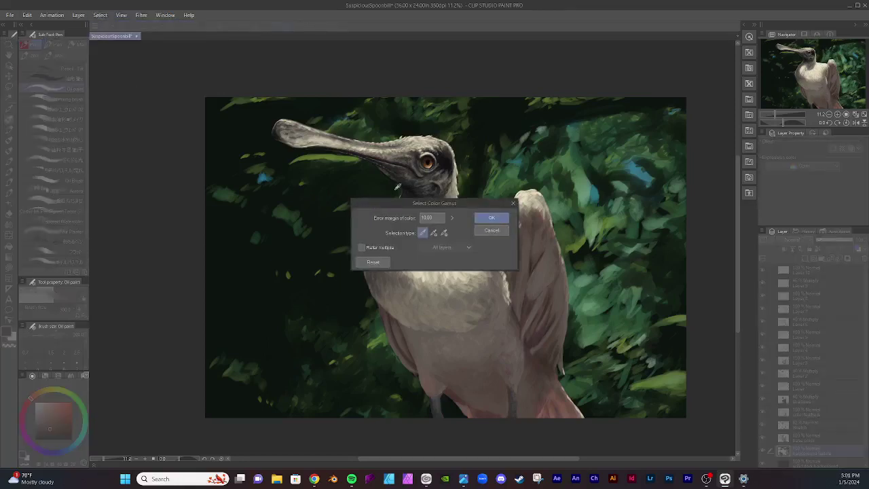
click(491, 217)
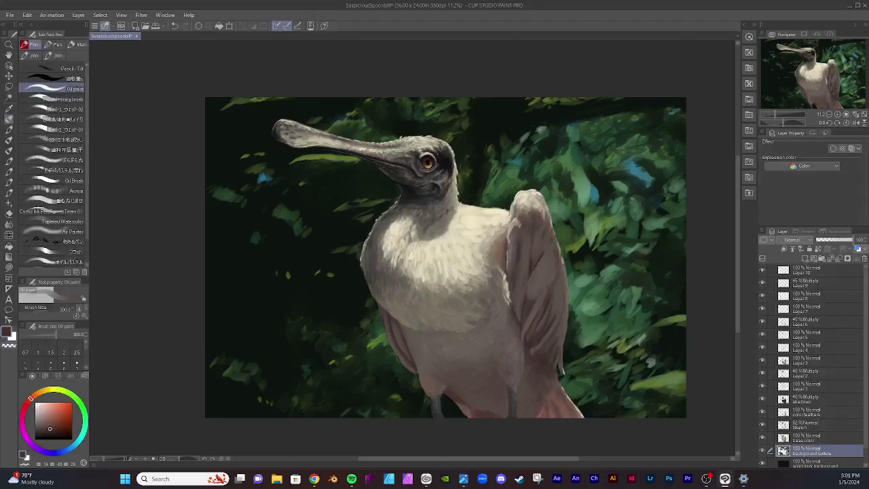
click(164, 15)
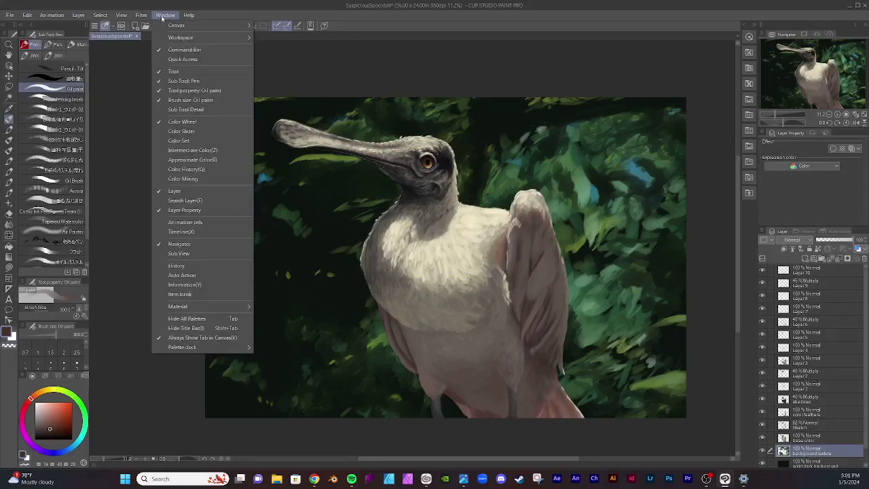
mouse_move(176, 26)
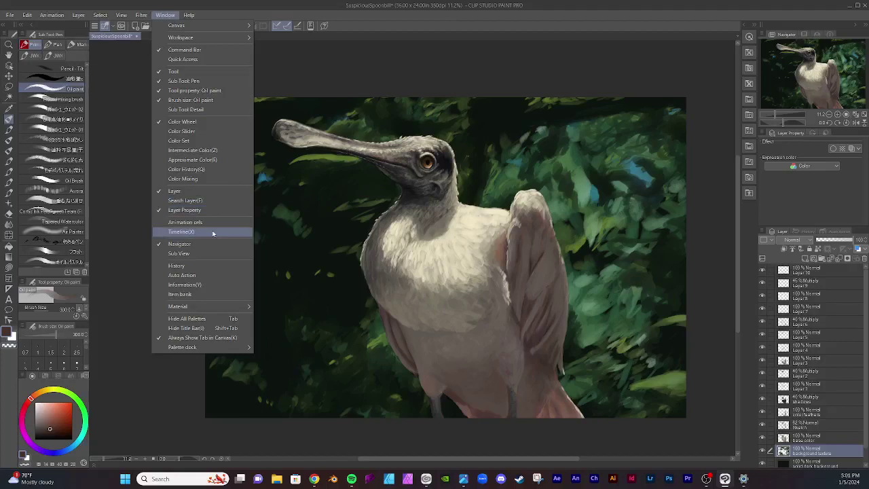
mouse_move(140, 17)
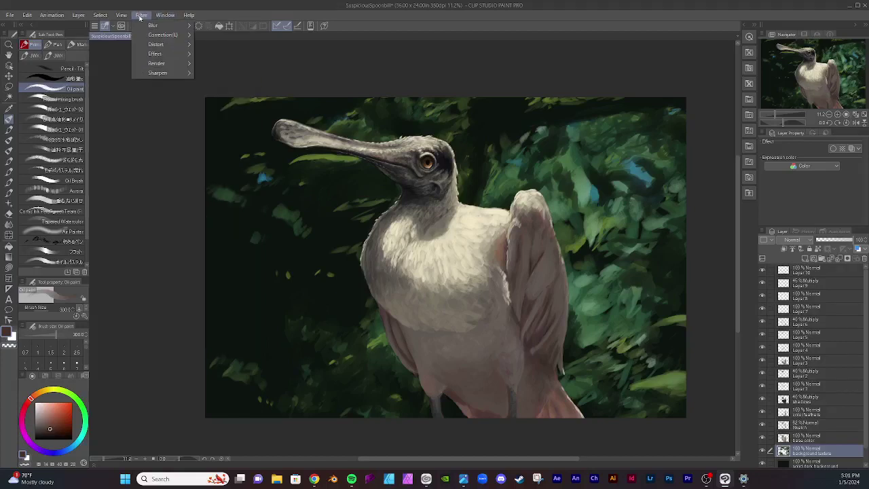
mouse_move(167, 69)
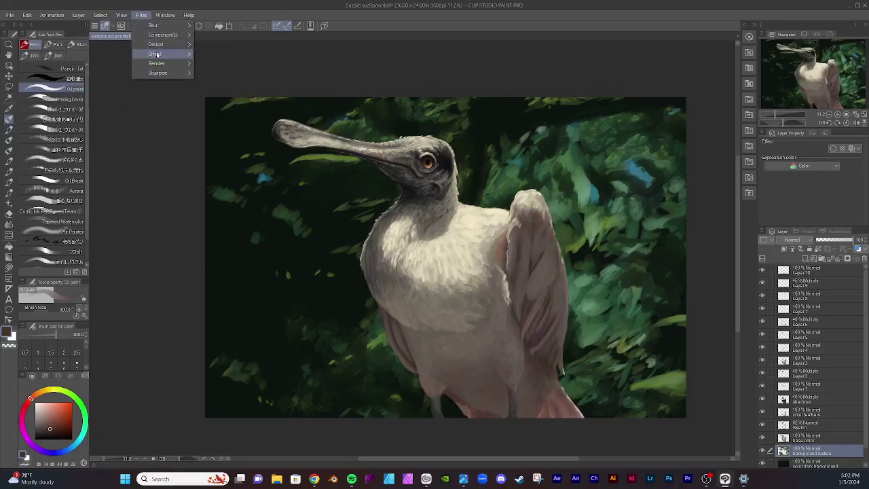
mouse_move(156, 55)
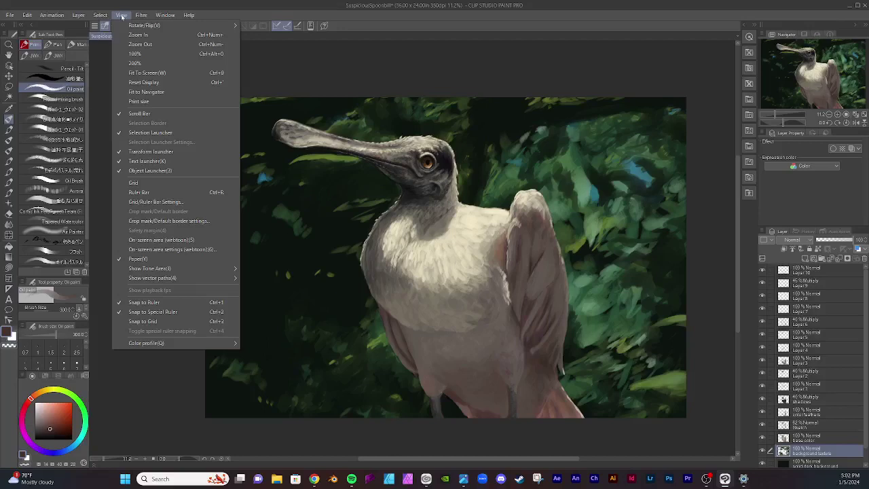
Step: Save the spoonbill painting under its current file name
click(9, 15)
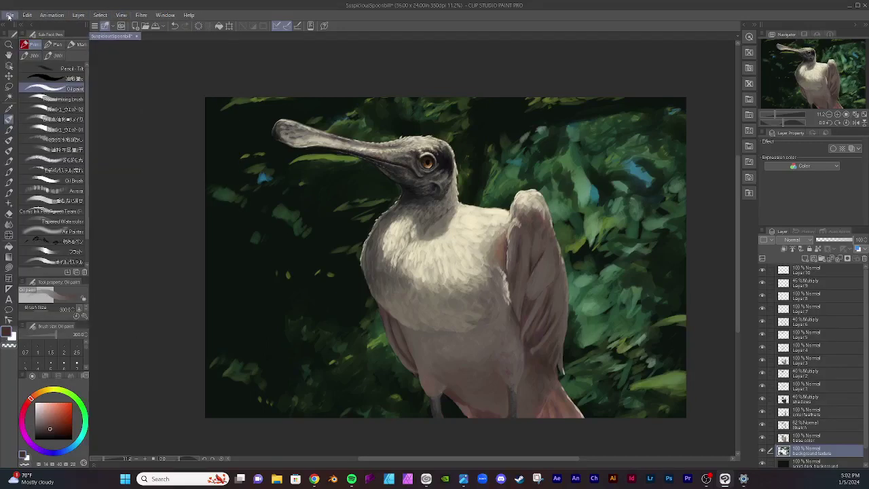
click(10, 15)
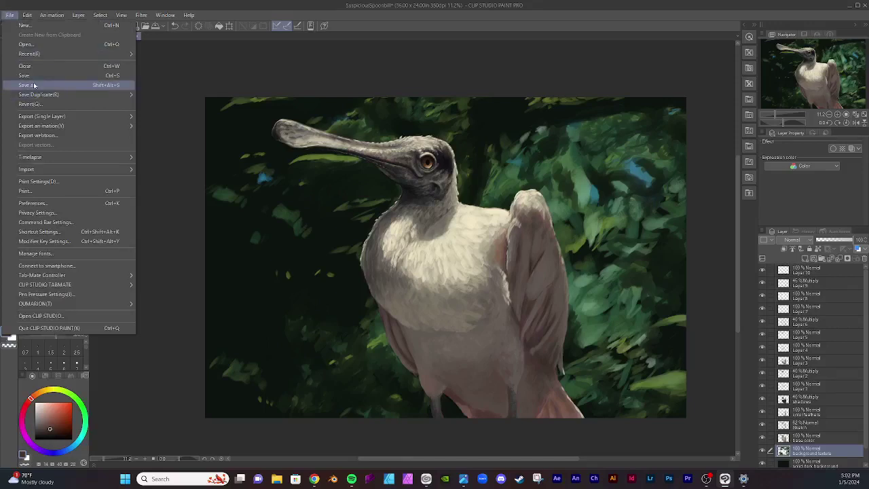
click(32, 75)
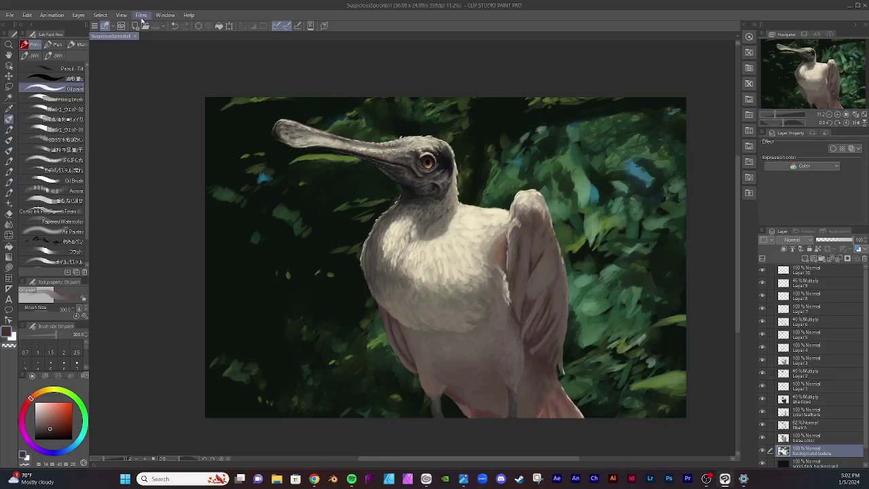
Step: Try hue shifts of 60 and -21 on the background texture layer with Hue/Saturation/Luminosity, and return the hue to neutral
click(102, 15)
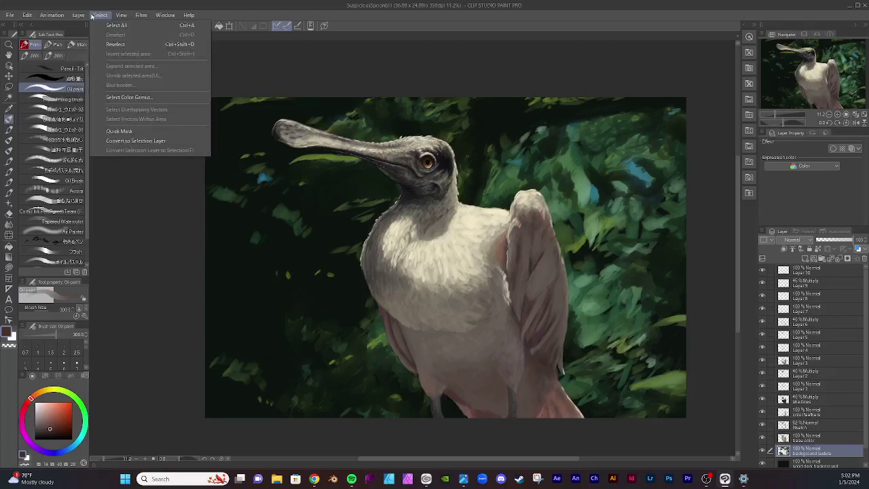
mouse_move(83, 17)
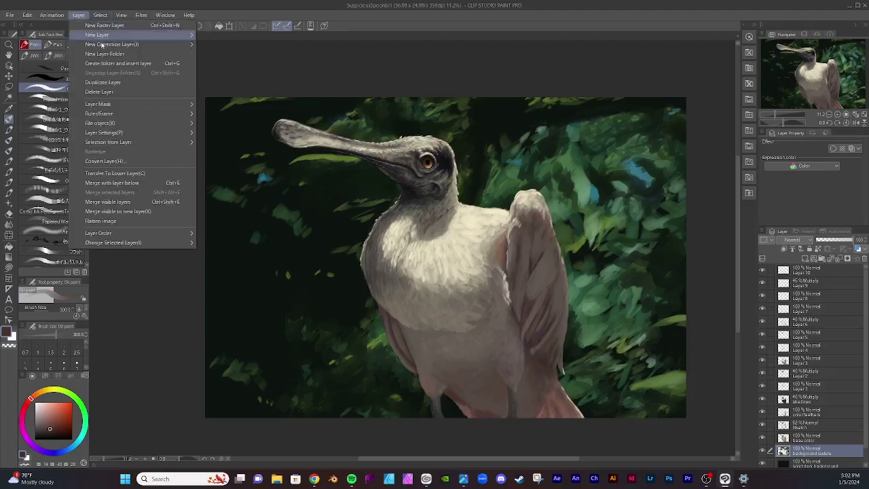
mouse_move(105, 47)
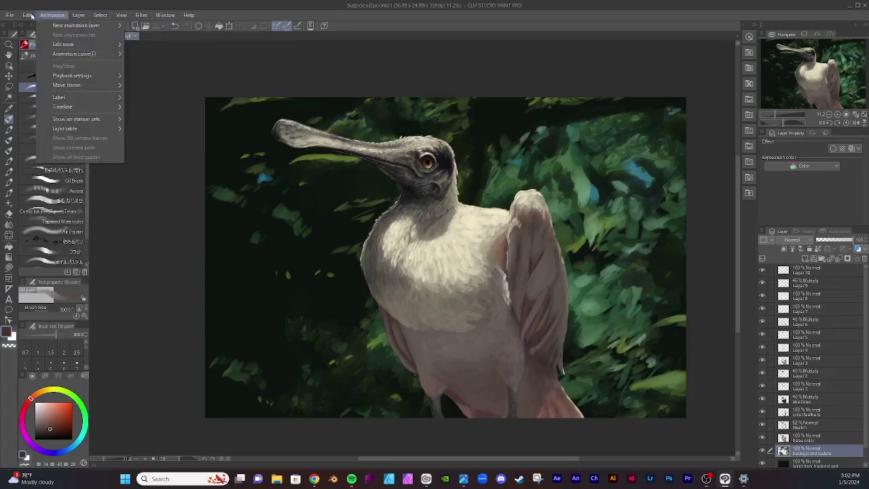
mouse_move(8, 15)
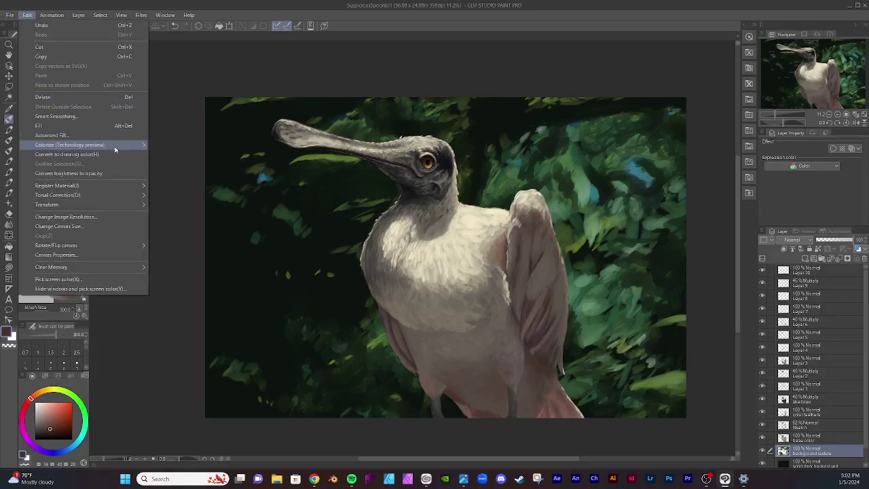
mouse_move(115, 150)
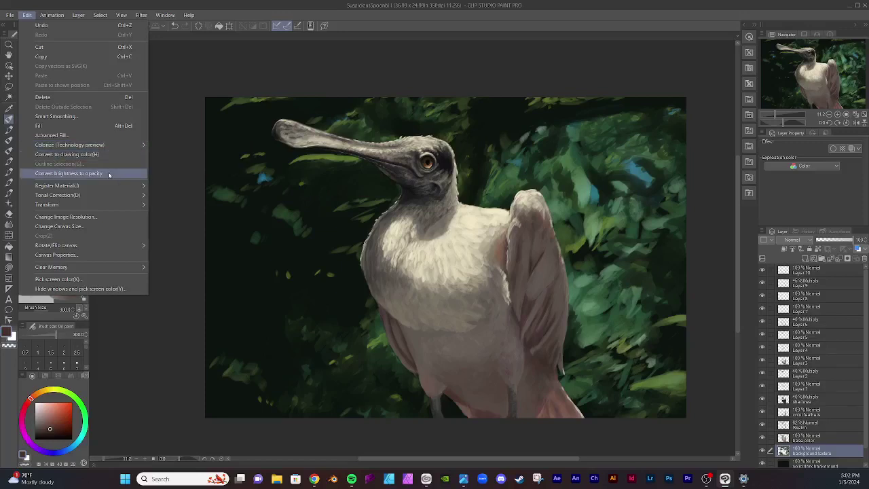
mouse_move(106, 197)
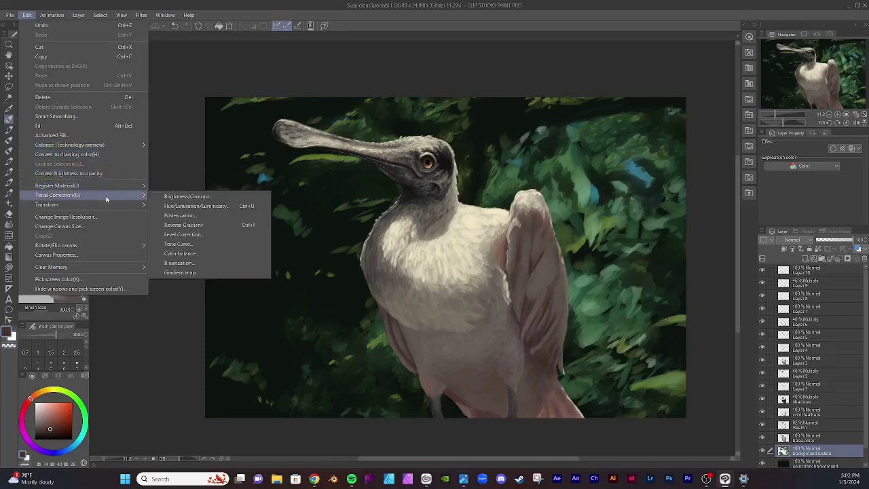
click(203, 208)
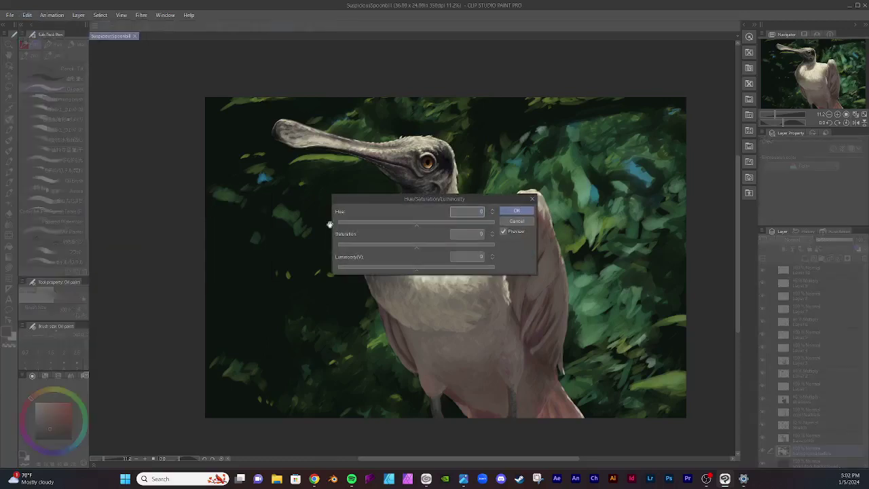
drag(417, 226, 444, 226)
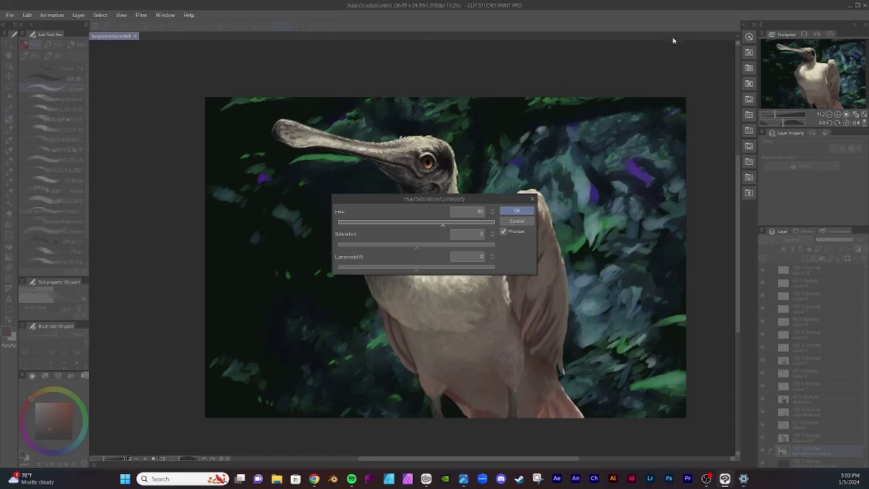
drag(443, 227, 421, 227)
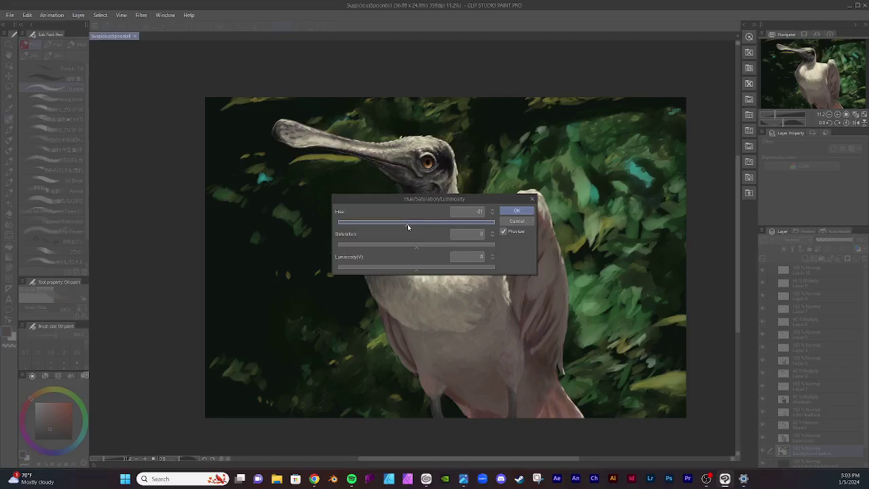
drag(408, 226, 417, 227)
click(516, 212)
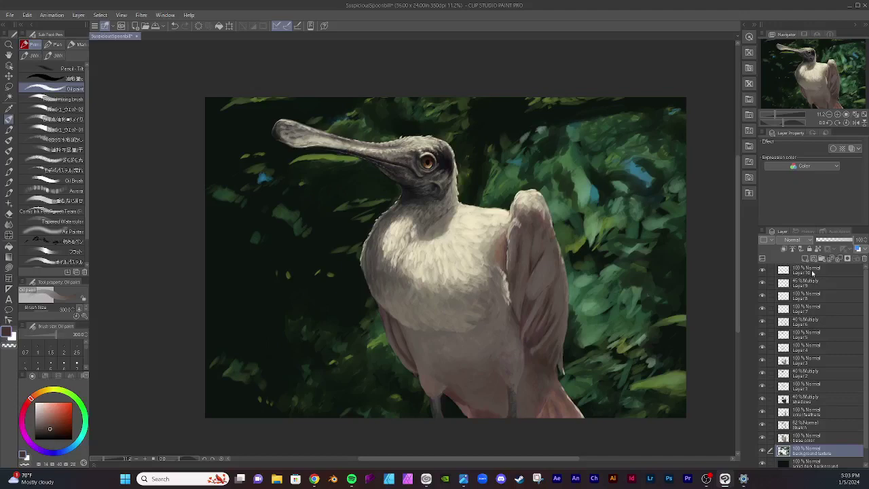
Step: Make the topmost layer, Layer 10, active and select the entire canvas
click(812, 273)
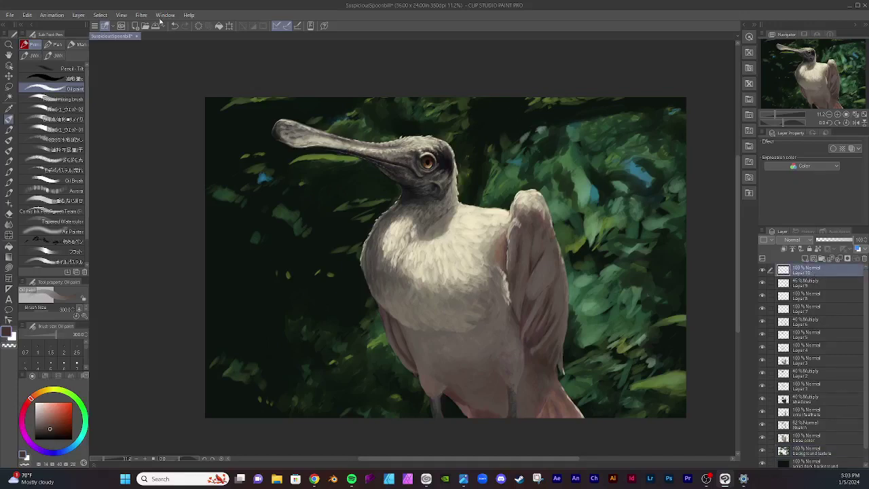
click(100, 15)
click(117, 25)
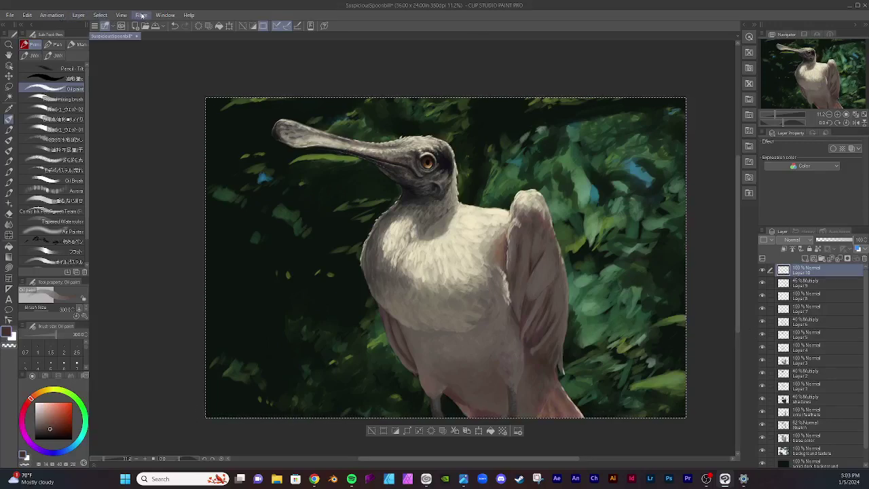
Step: Try Hue/Saturation/Luminosity on Layer 10 with saturation 28 and luminosity 74, and reset both to 0
click(27, 15)
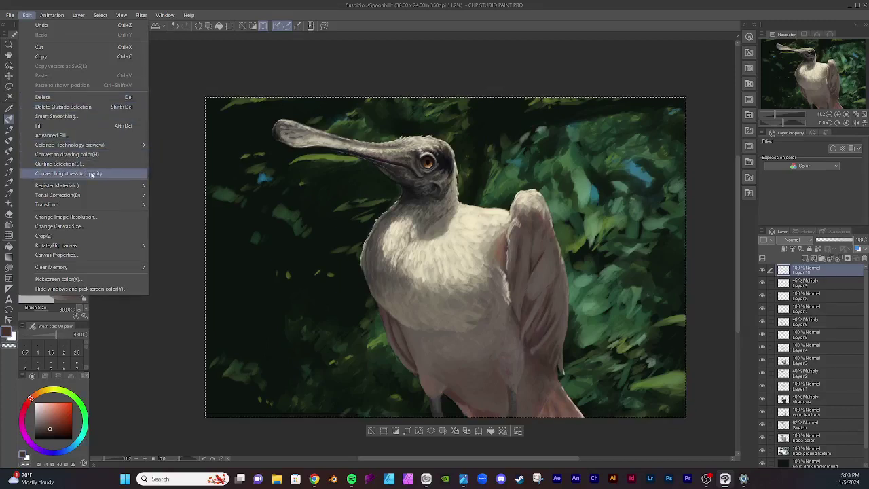
mouse_move(93, 196)
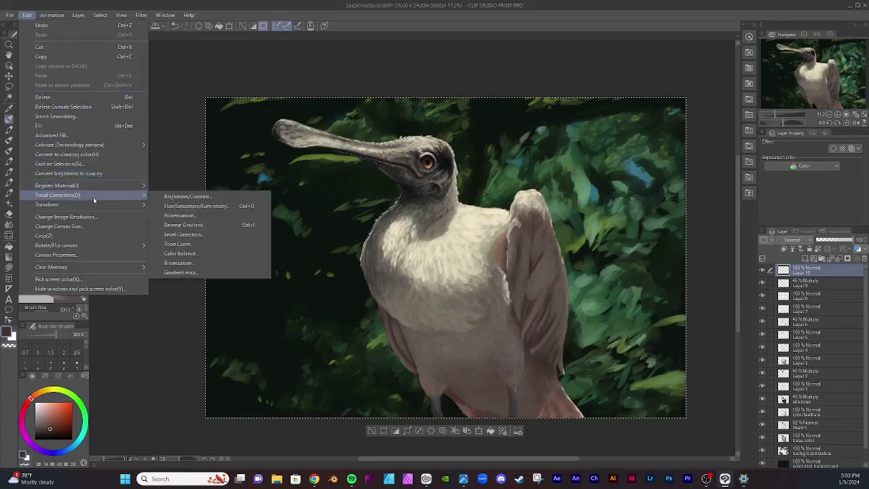
click(175, 205)
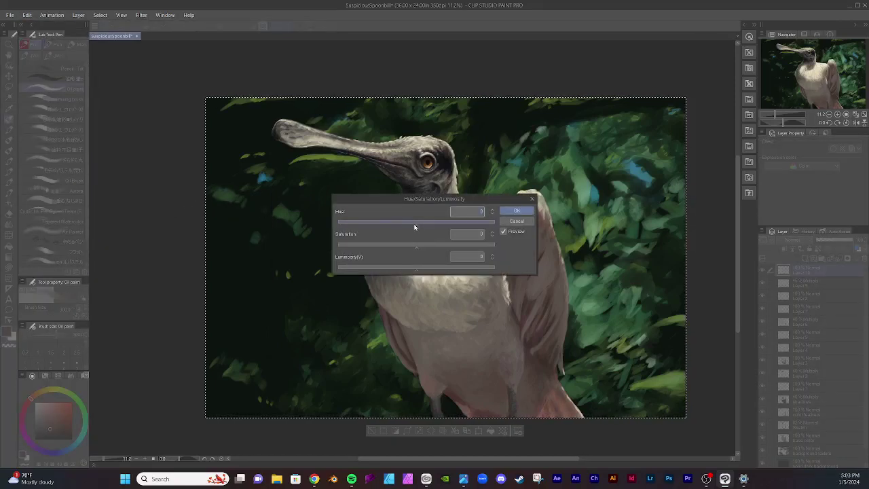
drag(416, 248, 440, 250)
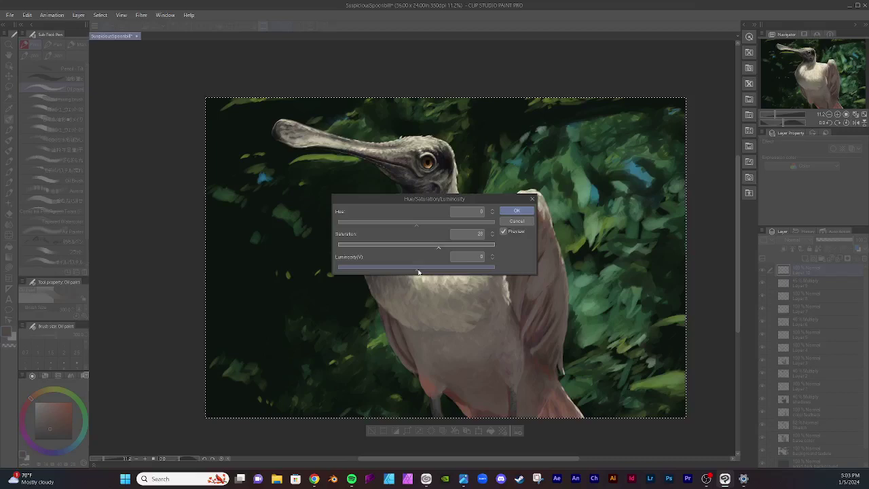
drag(418, 271, 475, 276)
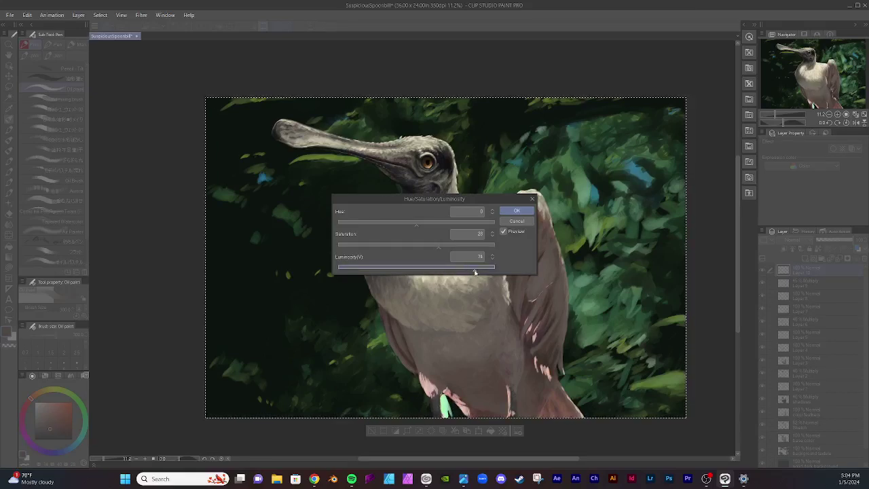
drag(475, 273, 418, 251)
click(438, 250)
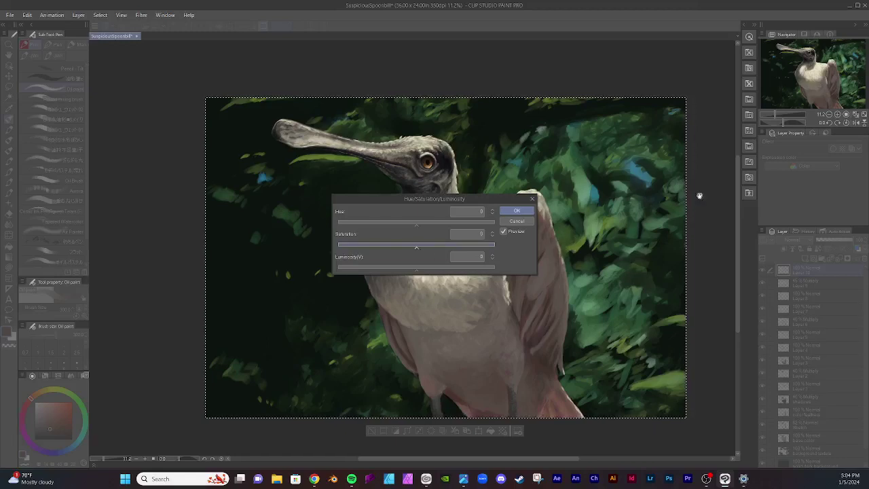
click(516, 210)
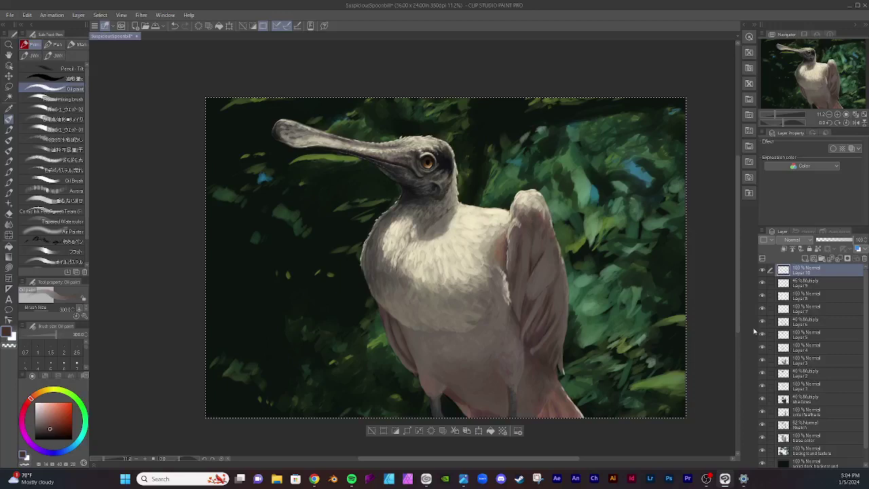
Step: Merge all visible layers into a single layer
right_click(820, 272)
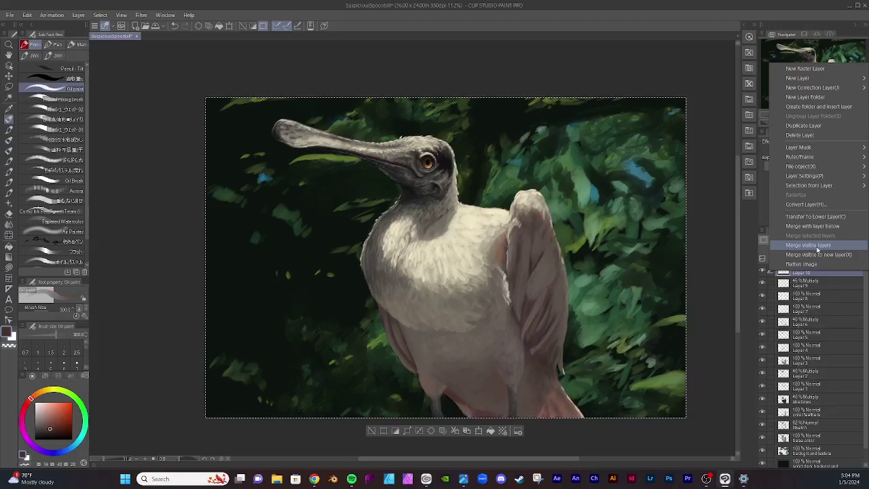
click(817, 249)
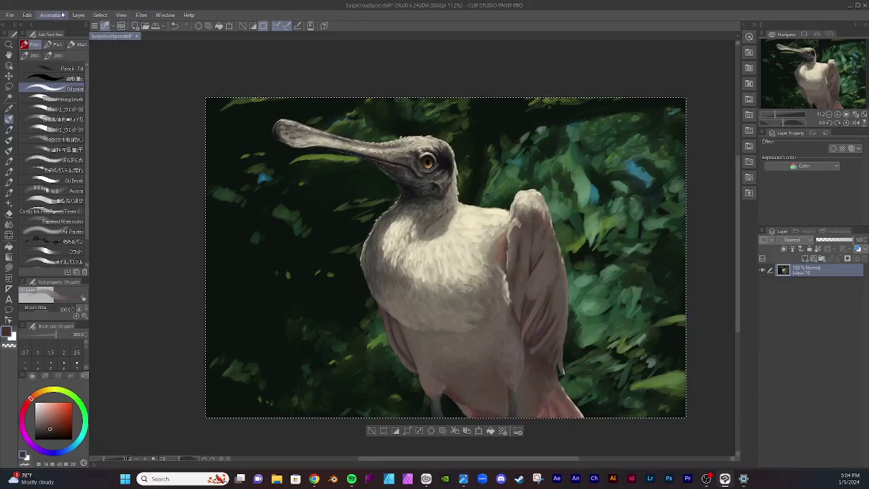
Step: Start a Hue/Saturation/Luminosity correction on the merged layer with saturation 17 and luminosity 7
click(27, 15)
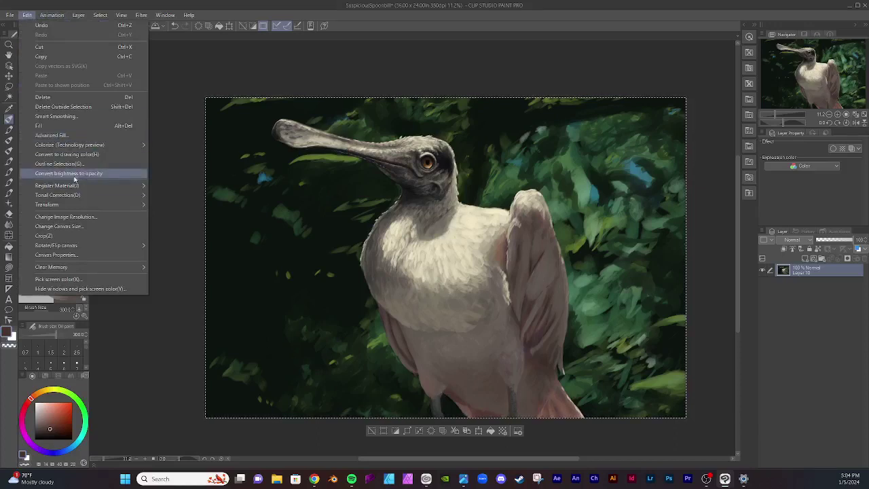
mouse_move(68, 196)
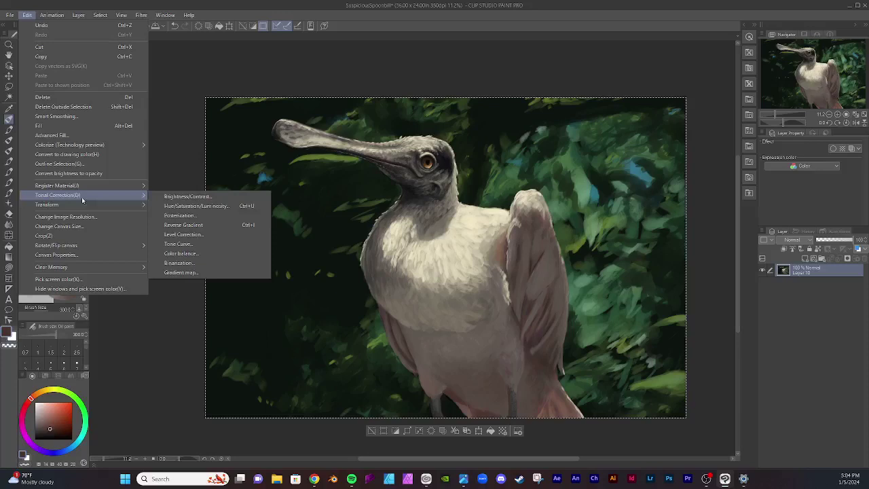
click(199, 207)
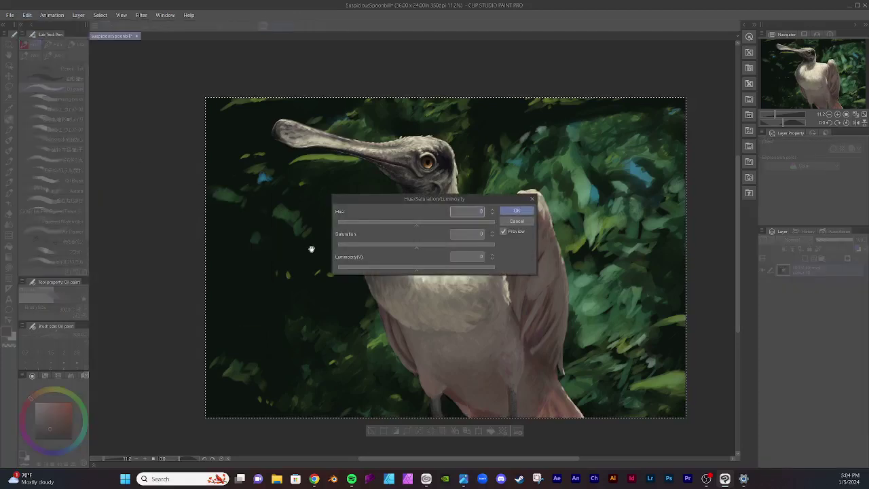
click(416, 250)
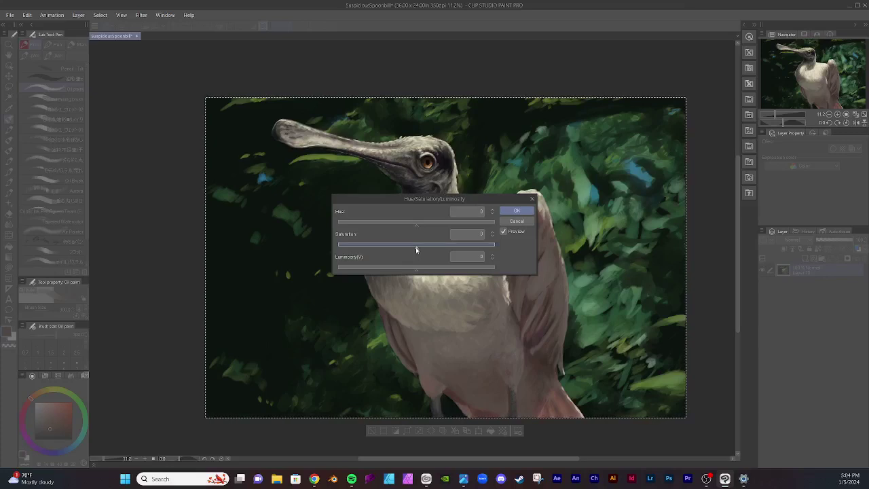
mouse_move(419, 251)
mouse_down()
mouse_move(447, 251)
mouse_move(431, 252)
mouse_up()
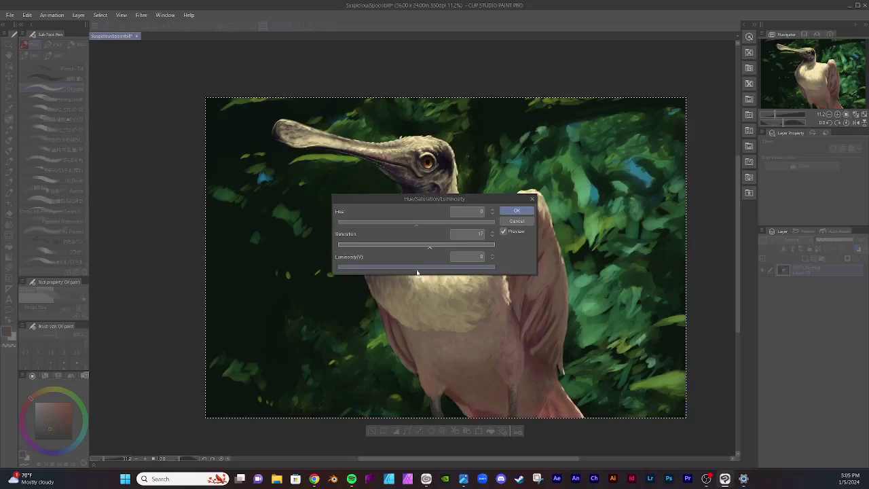
drag(417, 273, 422, 273)
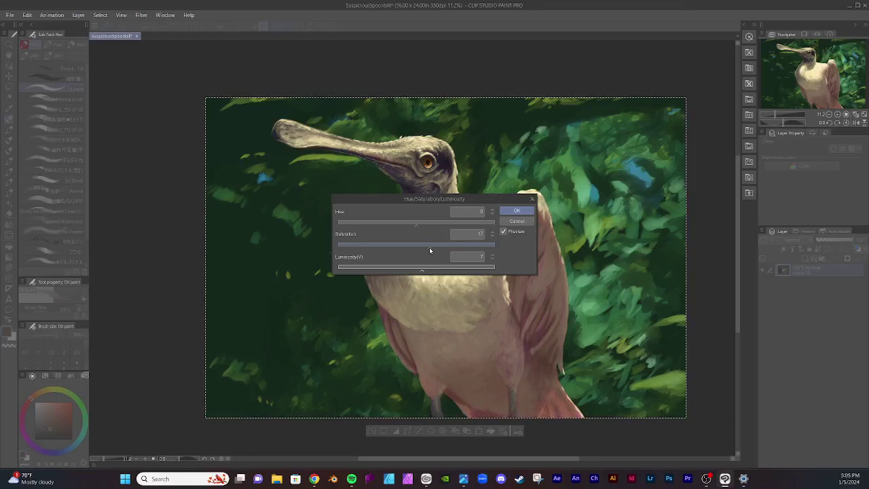
Step: Reduce the correction's saturation to 2, shift the hue to 4, and apply it to the merged layer
drag(429, 251, 419, 249)
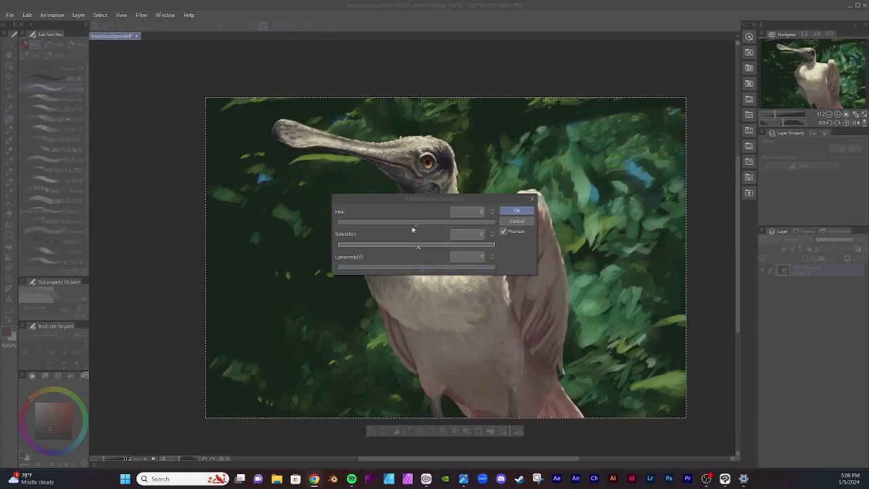
drag(417, 227, 419, 228)
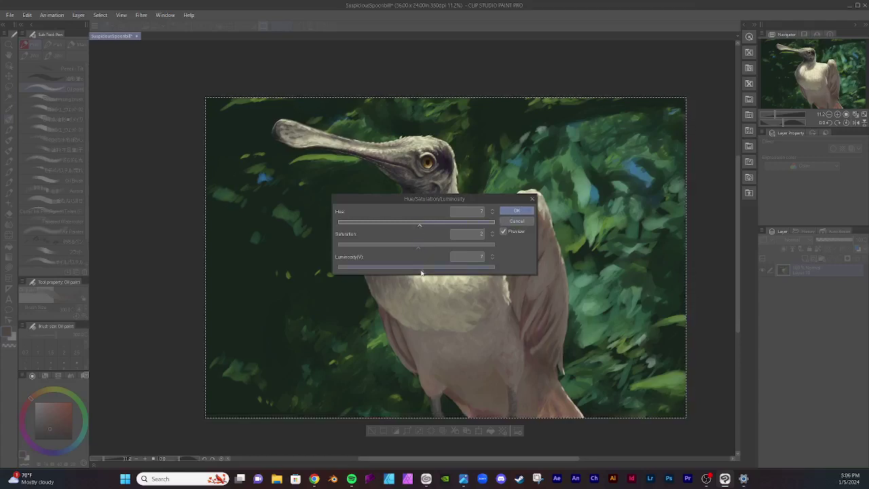
drag(421, 226, 419, 226)
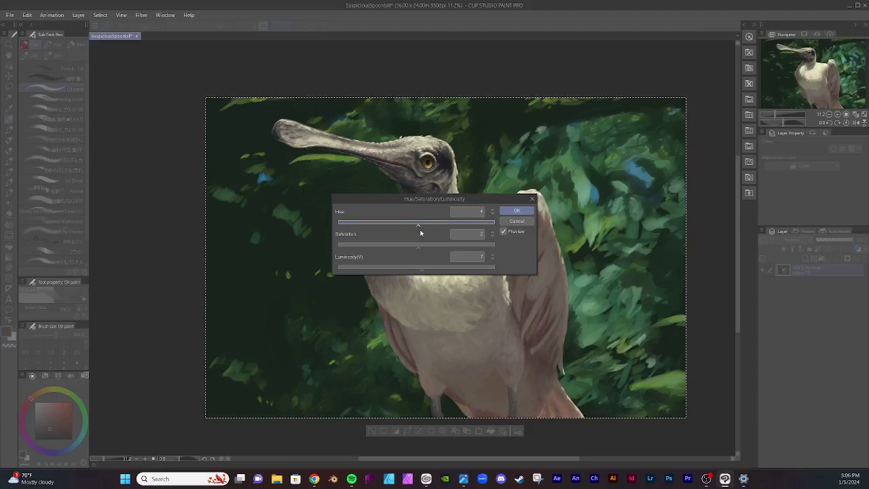
click(518, 211)
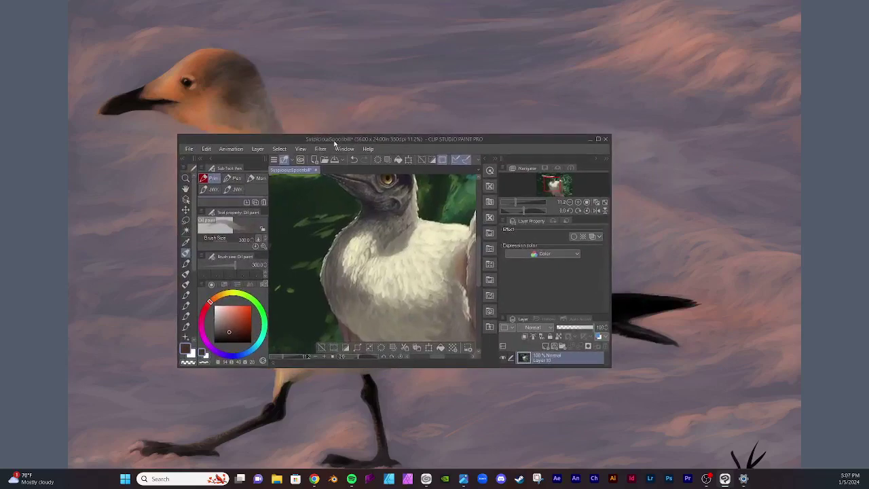
click(599, 139)
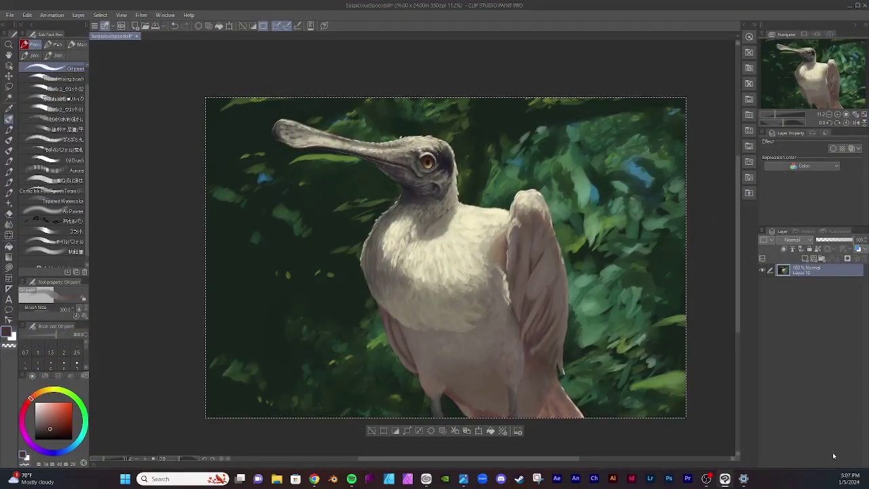
Step: Add a new empty layer above the merged painting and clear the canvas selection
click(805, 259)
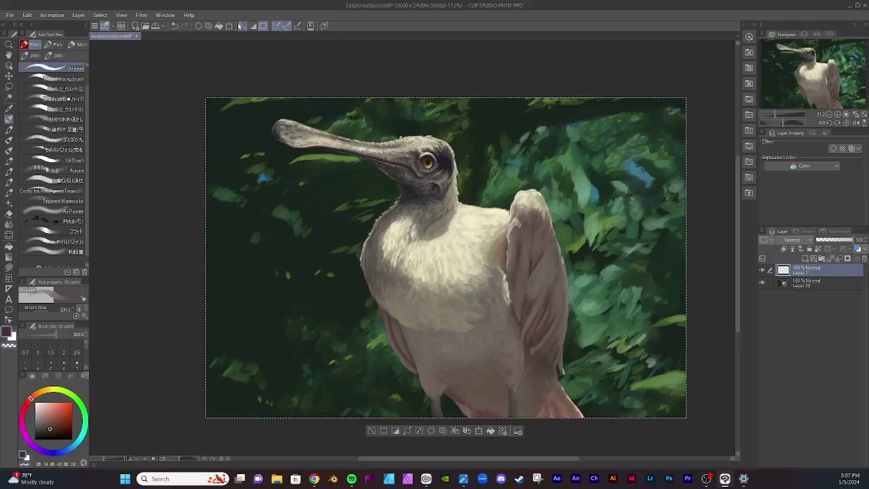
key(ctrl+d)
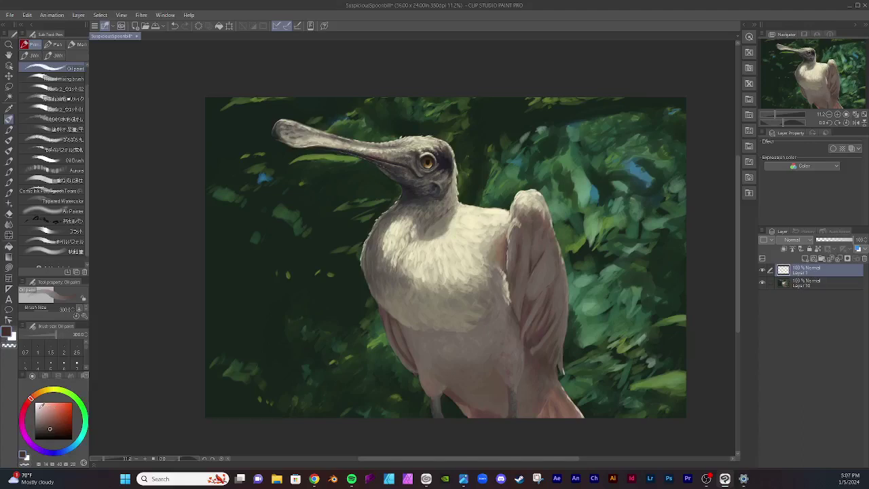
Step: Paint the artist's initials as a signature in pale greyish pink with the Oil paint brush in the painting's lower-left corner, redoing the second letter
click(41, 408)
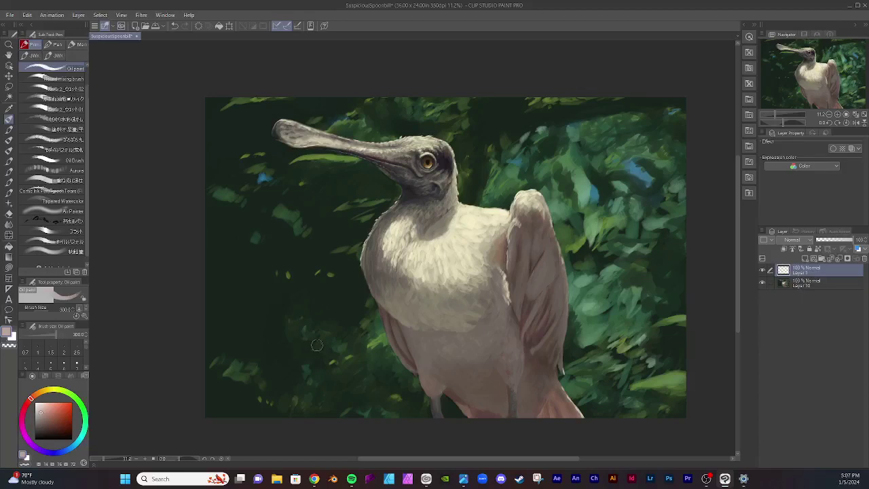
scroll(293, 331, up, 4)
scroll(292, 331, up, 1)
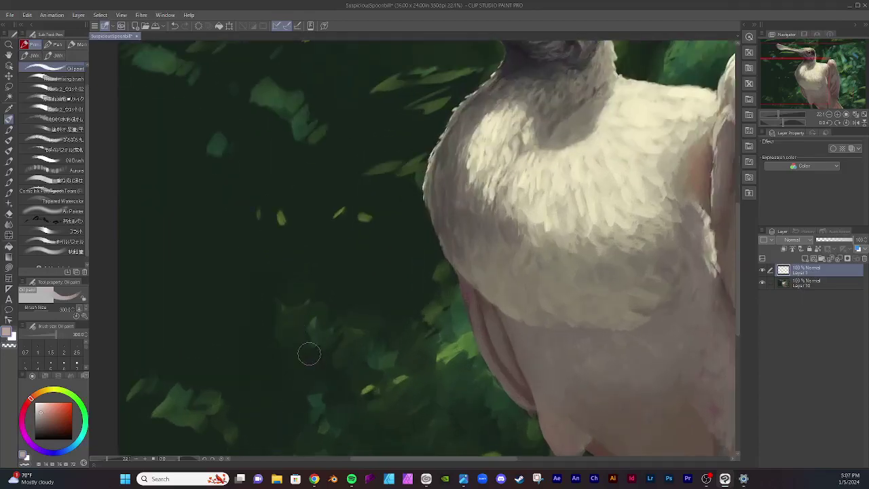
scroll(305, 350, up, 1)
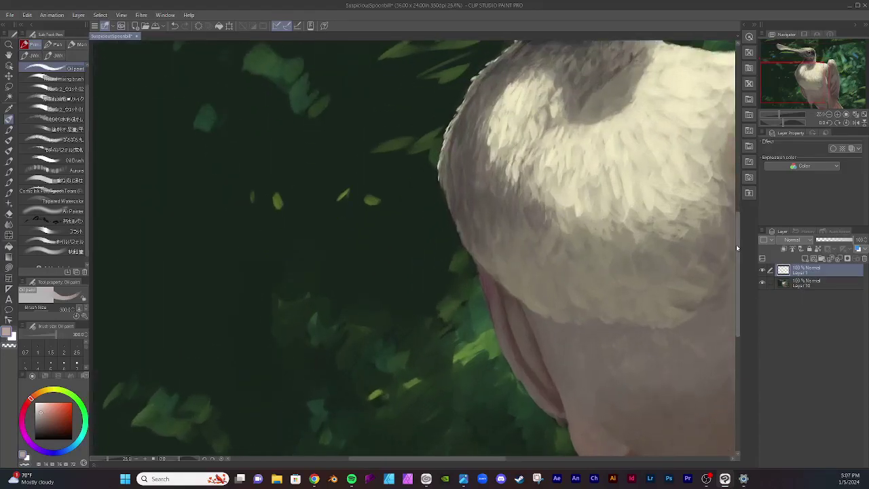
mouse_move(737, 247)
mouse_down()
mouse_move(741, 282)
mouse_move(739, 271)
mouse_up()
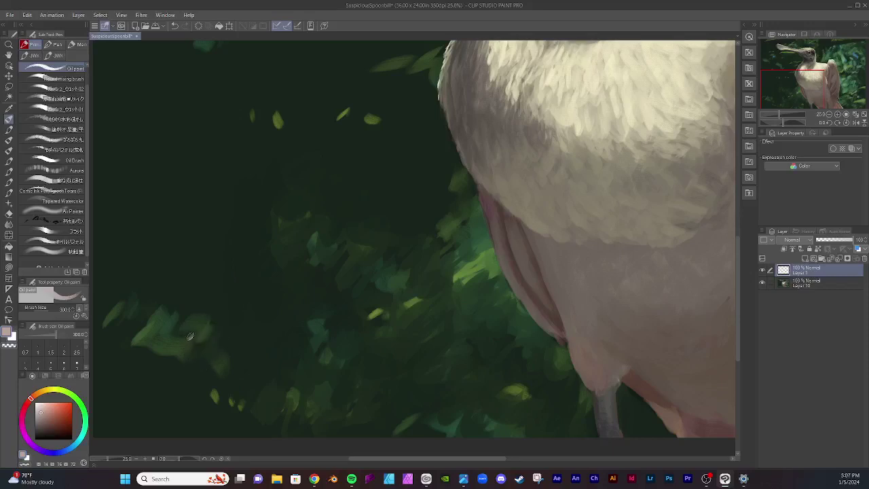
mouse_move(194, 332)
mouse_down()
mouse_move(204, 368)
mouse_move(202, 405)
mouse_move(226, 331)
mouse_up()
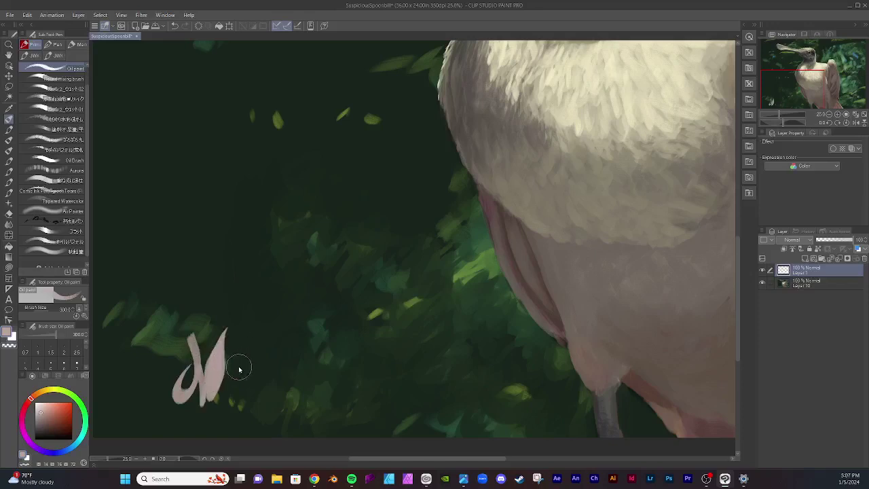
key(ctrl+z)
mouse_move(198, 365)
mouse_down()
mouse_move(203, 403)
mouse_move(214, 364)
mouse_move(217, 410)
mouse_move(241, 331)
mouse_up()
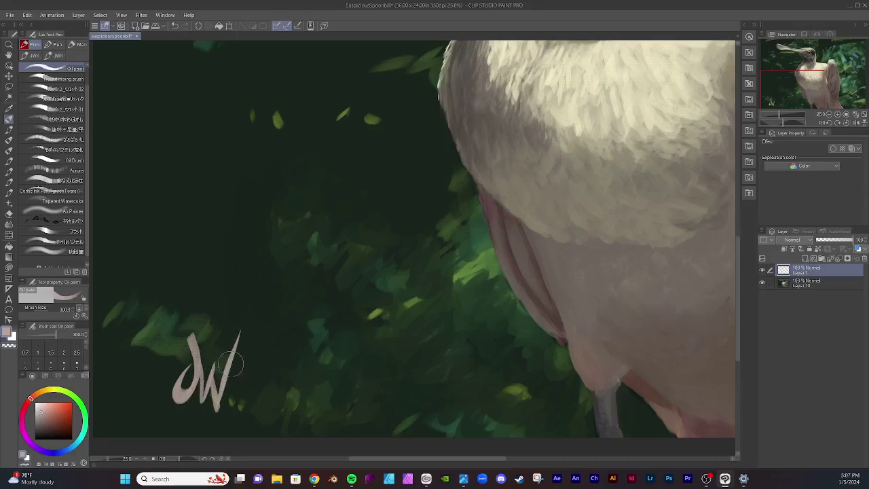
mouse_move(229, 373)
mouse_down()
mouse_move(261, 331)
mouse_move(281, 402)
mouse_move(303, 384)
mouse_up()
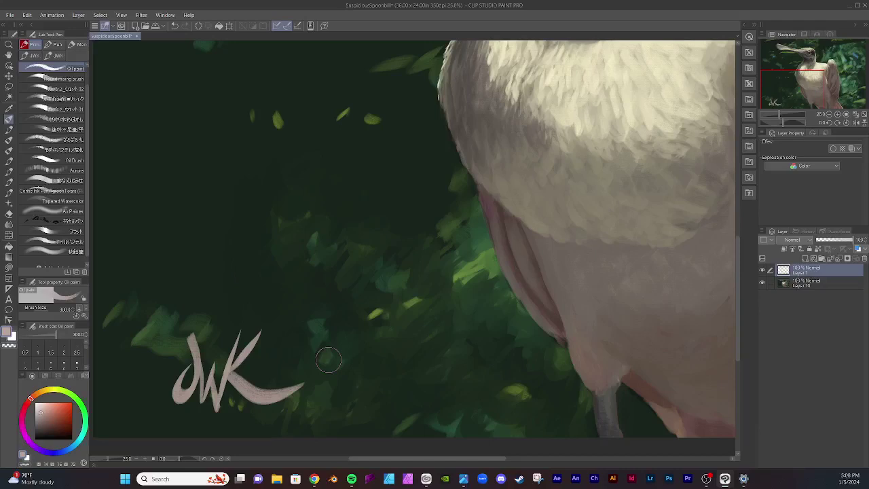
Step: Move the signature layer slightly upward, away from the painting's lower edge
scroll(350, 199, down, 5)
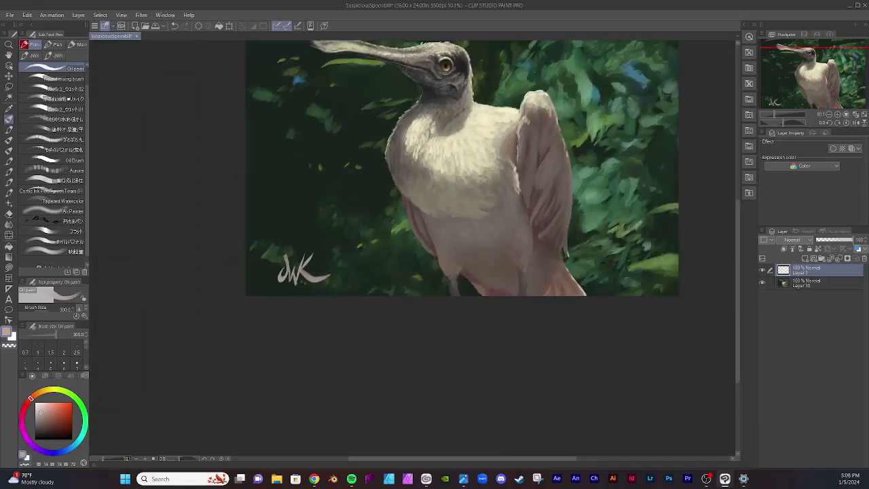
scroll(384, 295, down, 2)
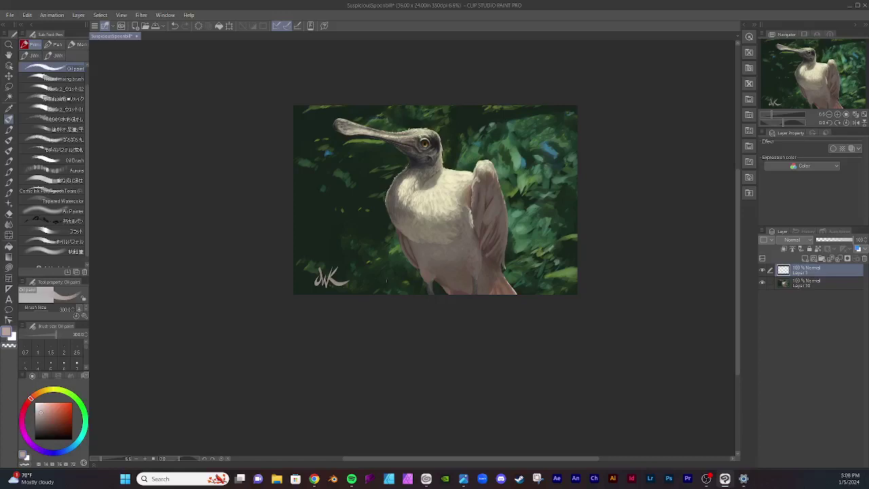
click(8, 76)
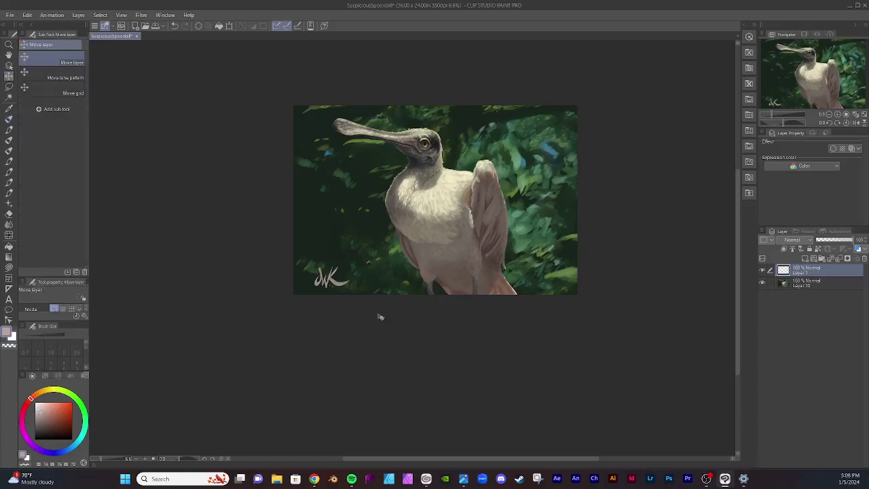
drag(328, 282, 329, 272)
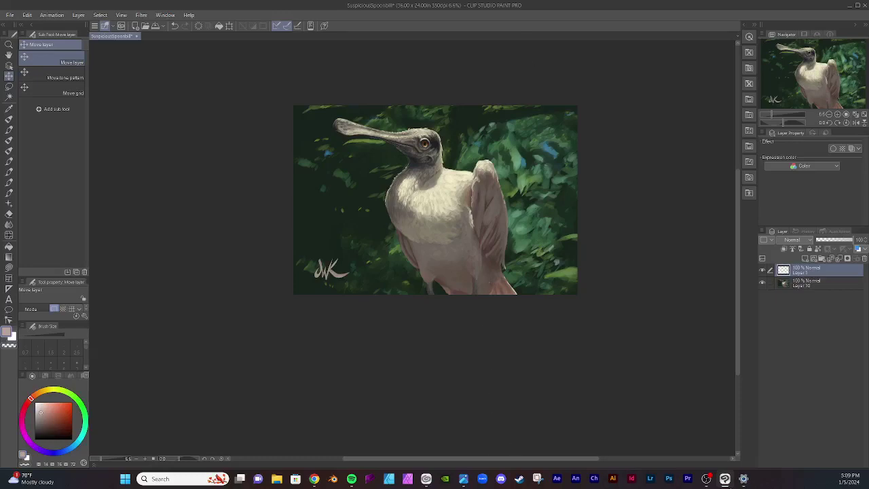
click(707, 479)
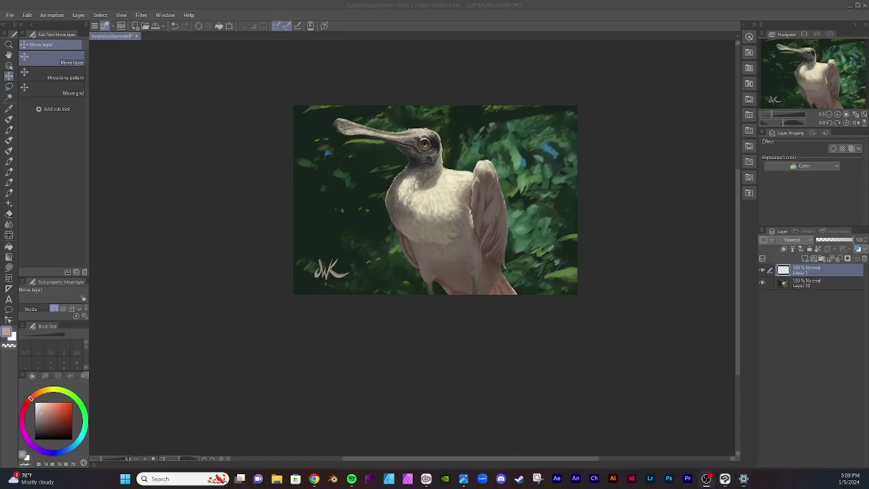